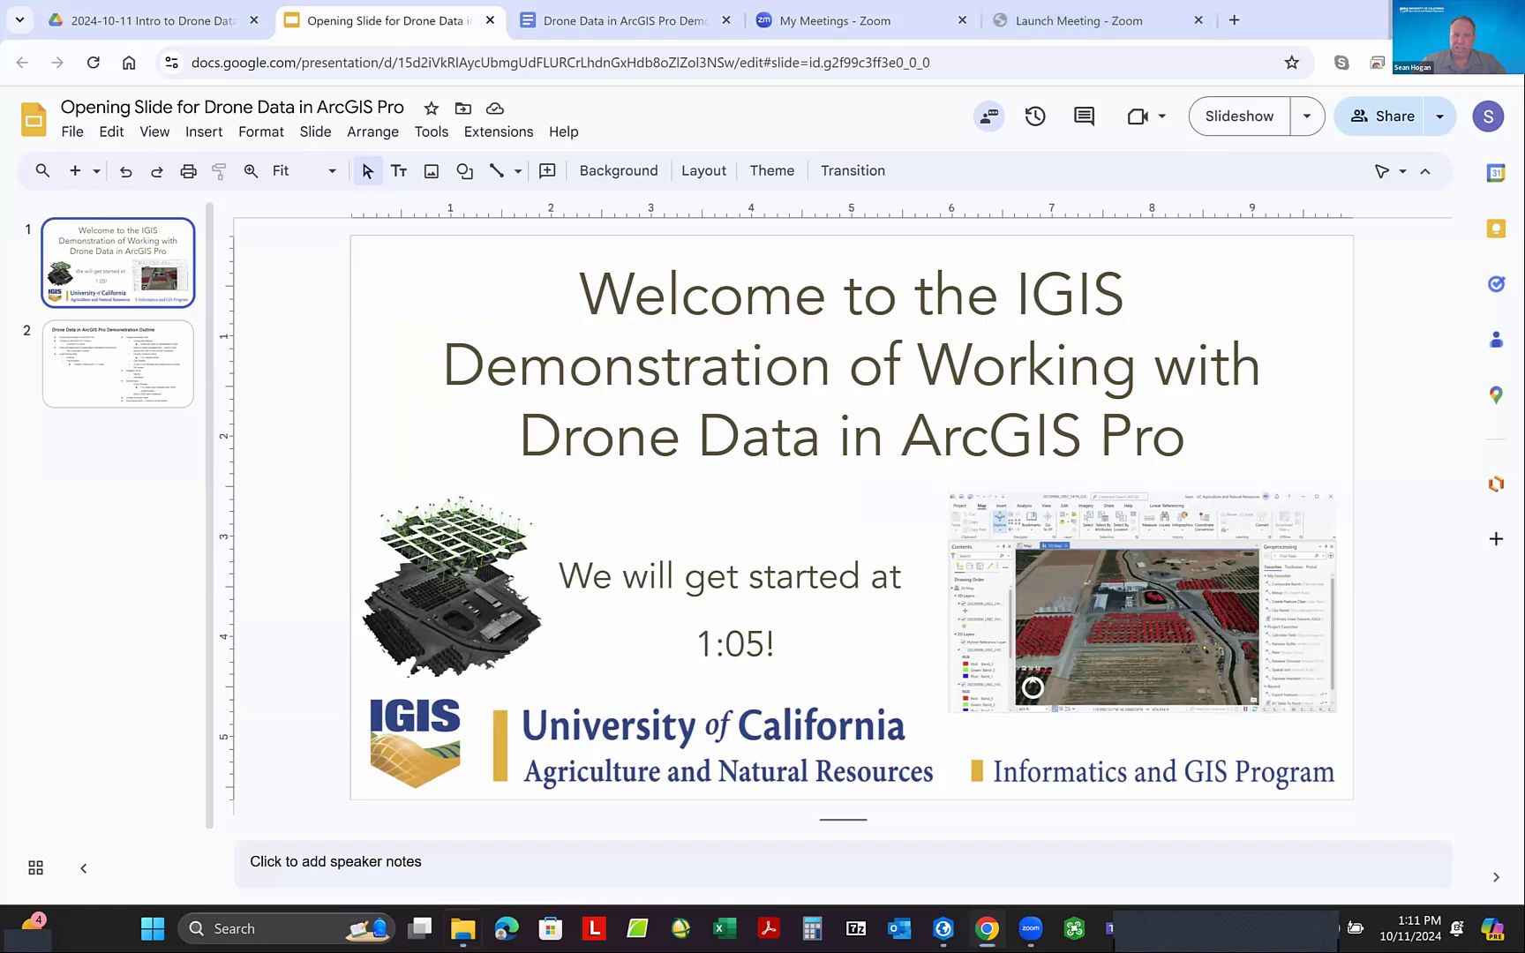
- Switch from the browser to File Explorer and go up to the root of the C: drive
click(1410, 19)
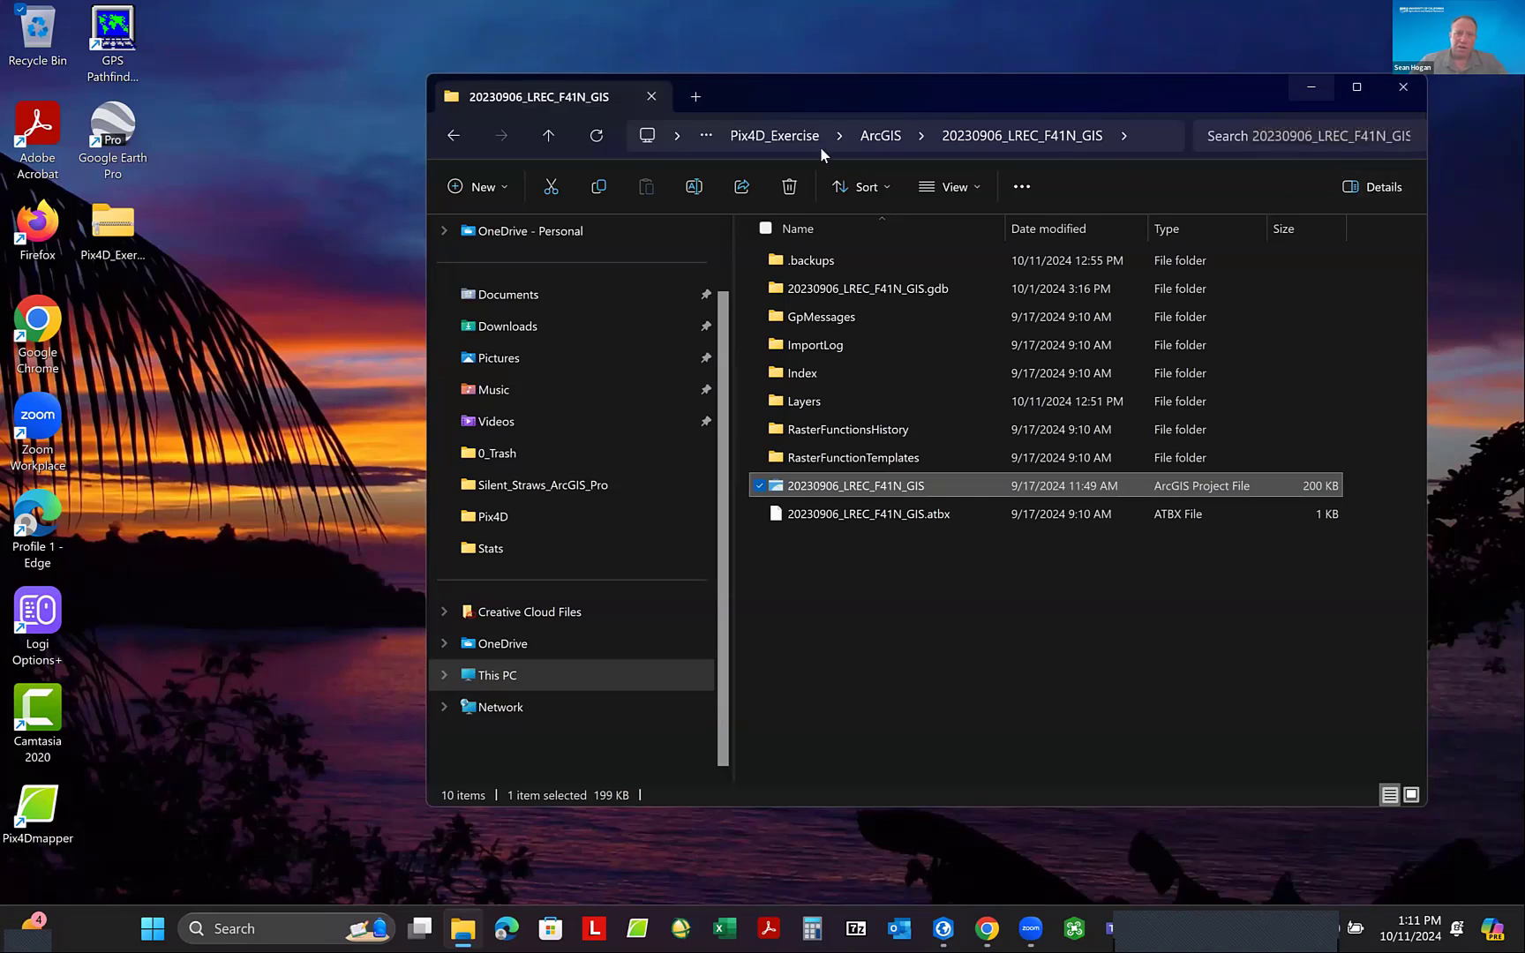
click(766, 135)
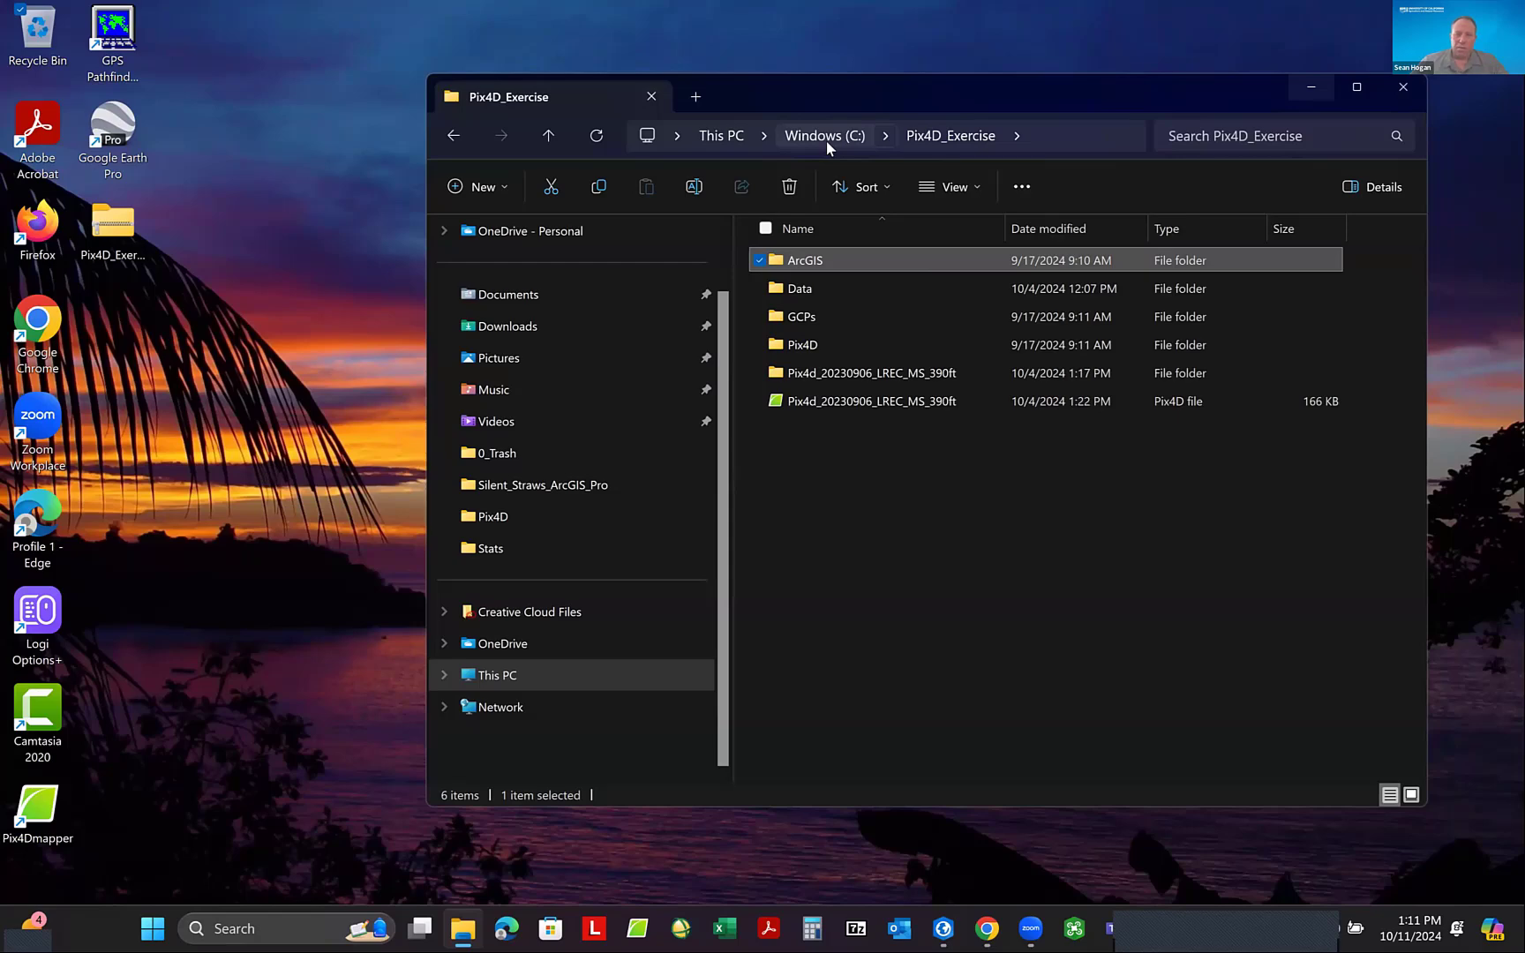
click(826, 137)
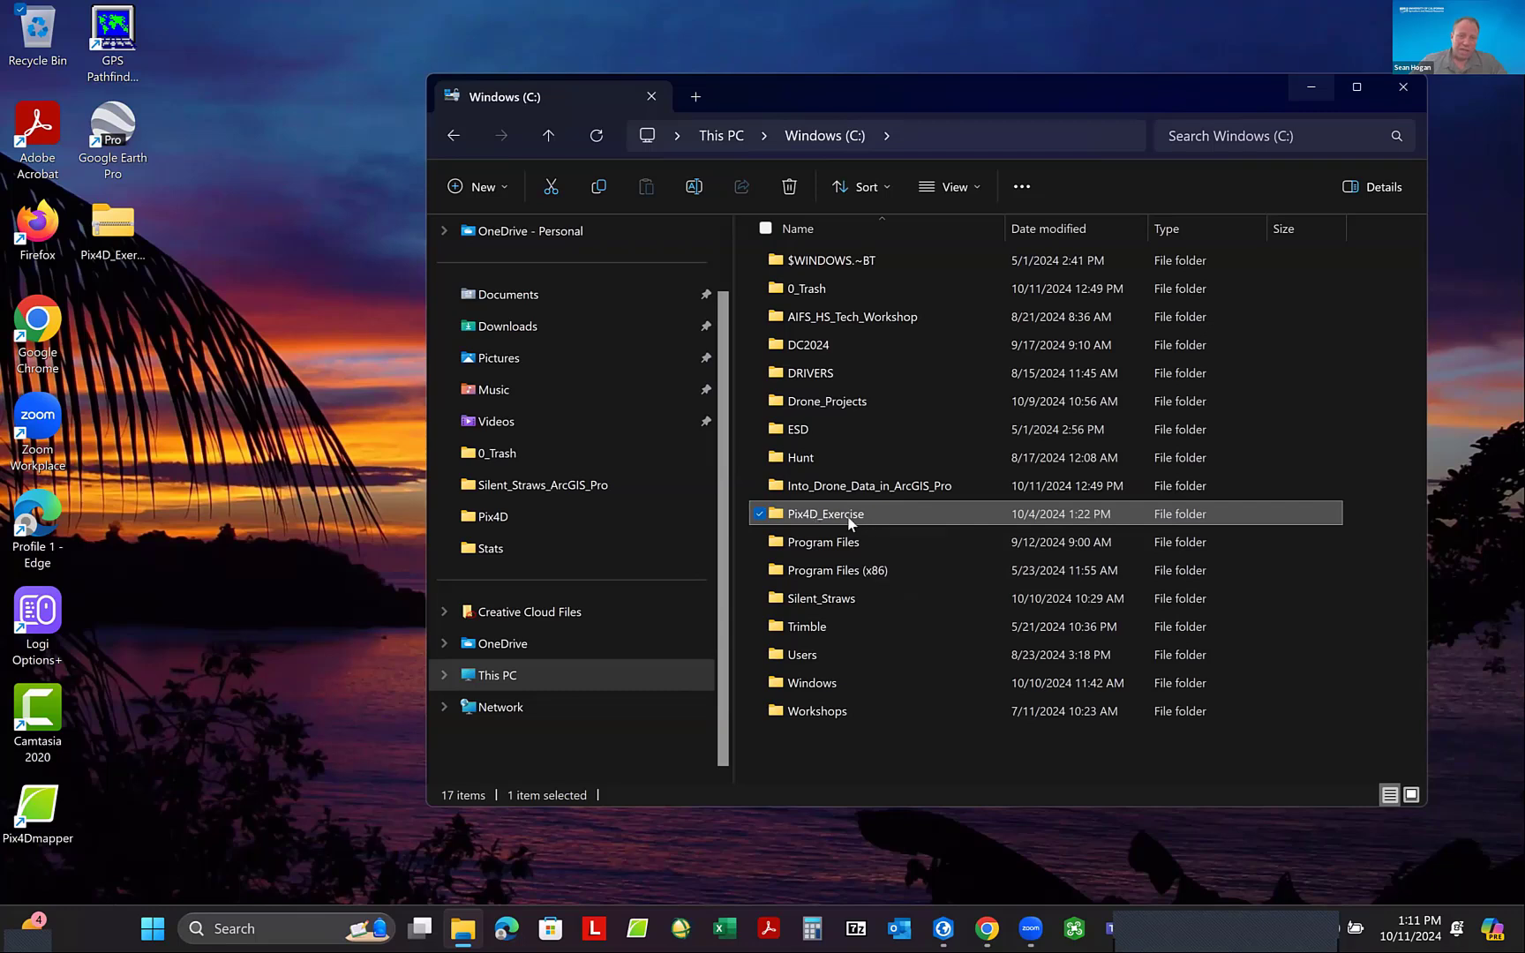
mouse_move(836, 522)
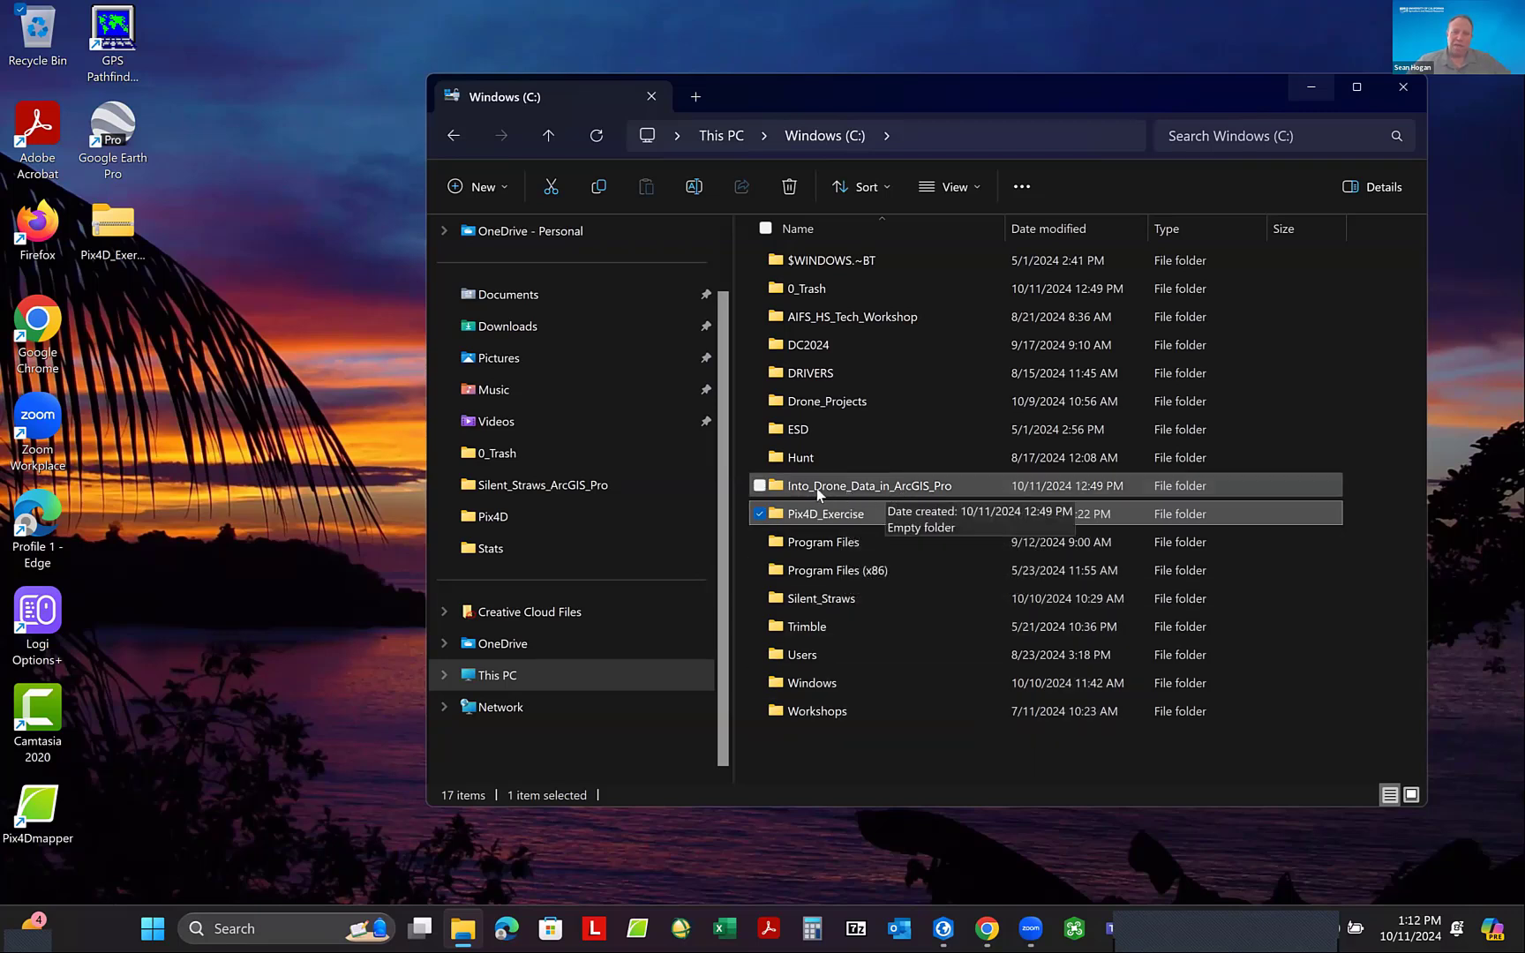
- Check the contents of the Into_Drone_Data_in_ArcGIS_Pro folder and return to the C: drive's root
double_click(864, 487)
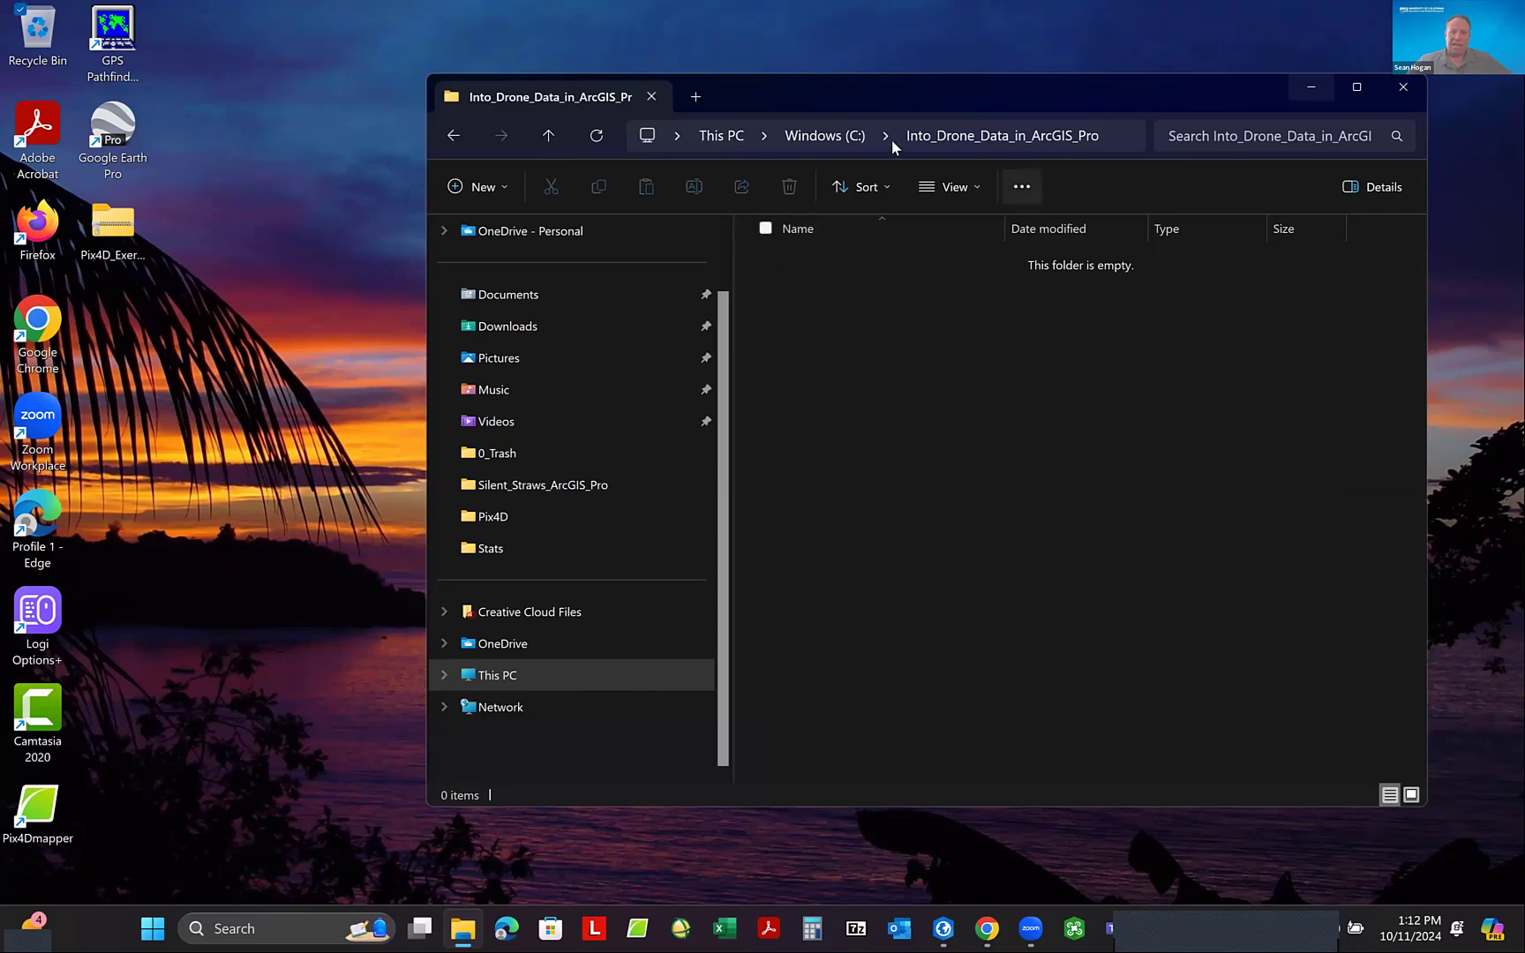
click(825, 136)
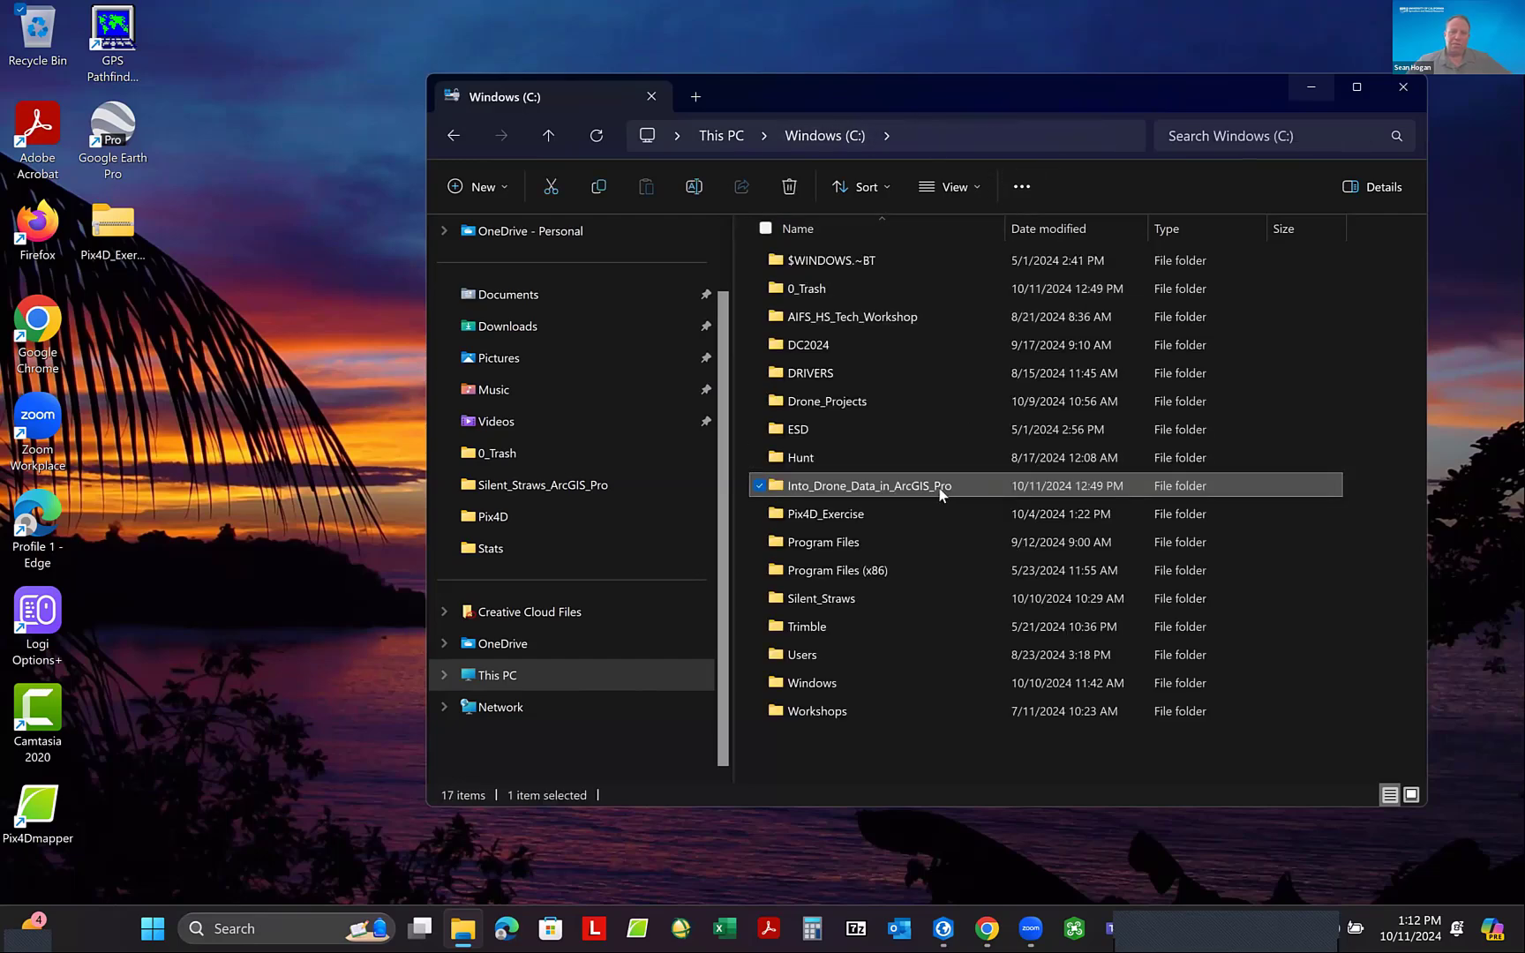
right_click(877, 493)
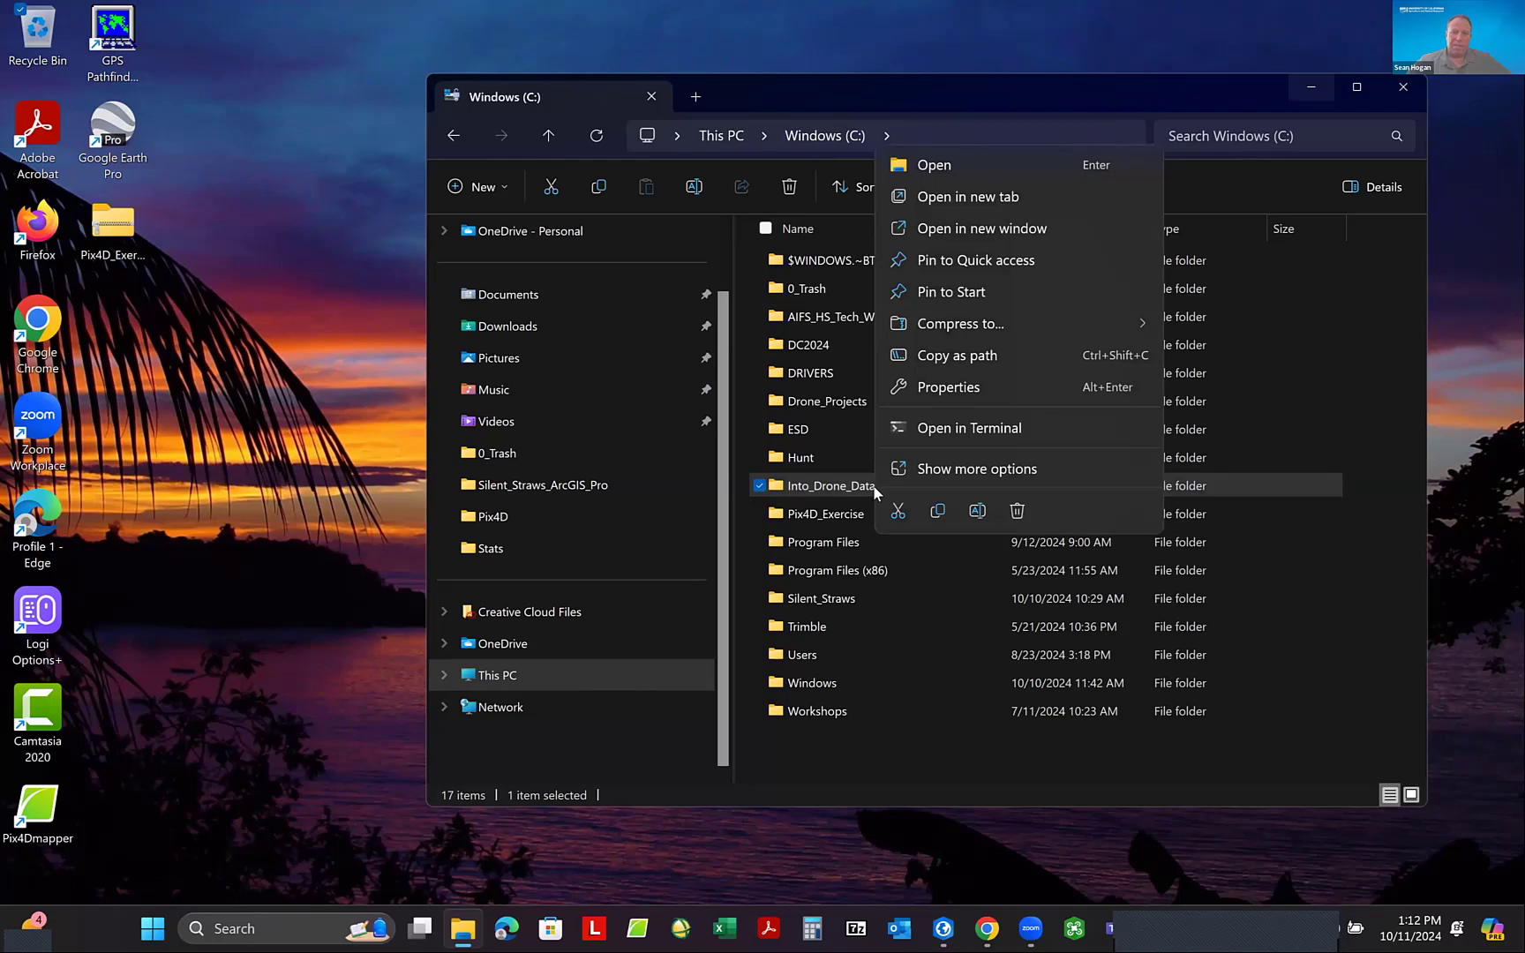
click(1273, 733)
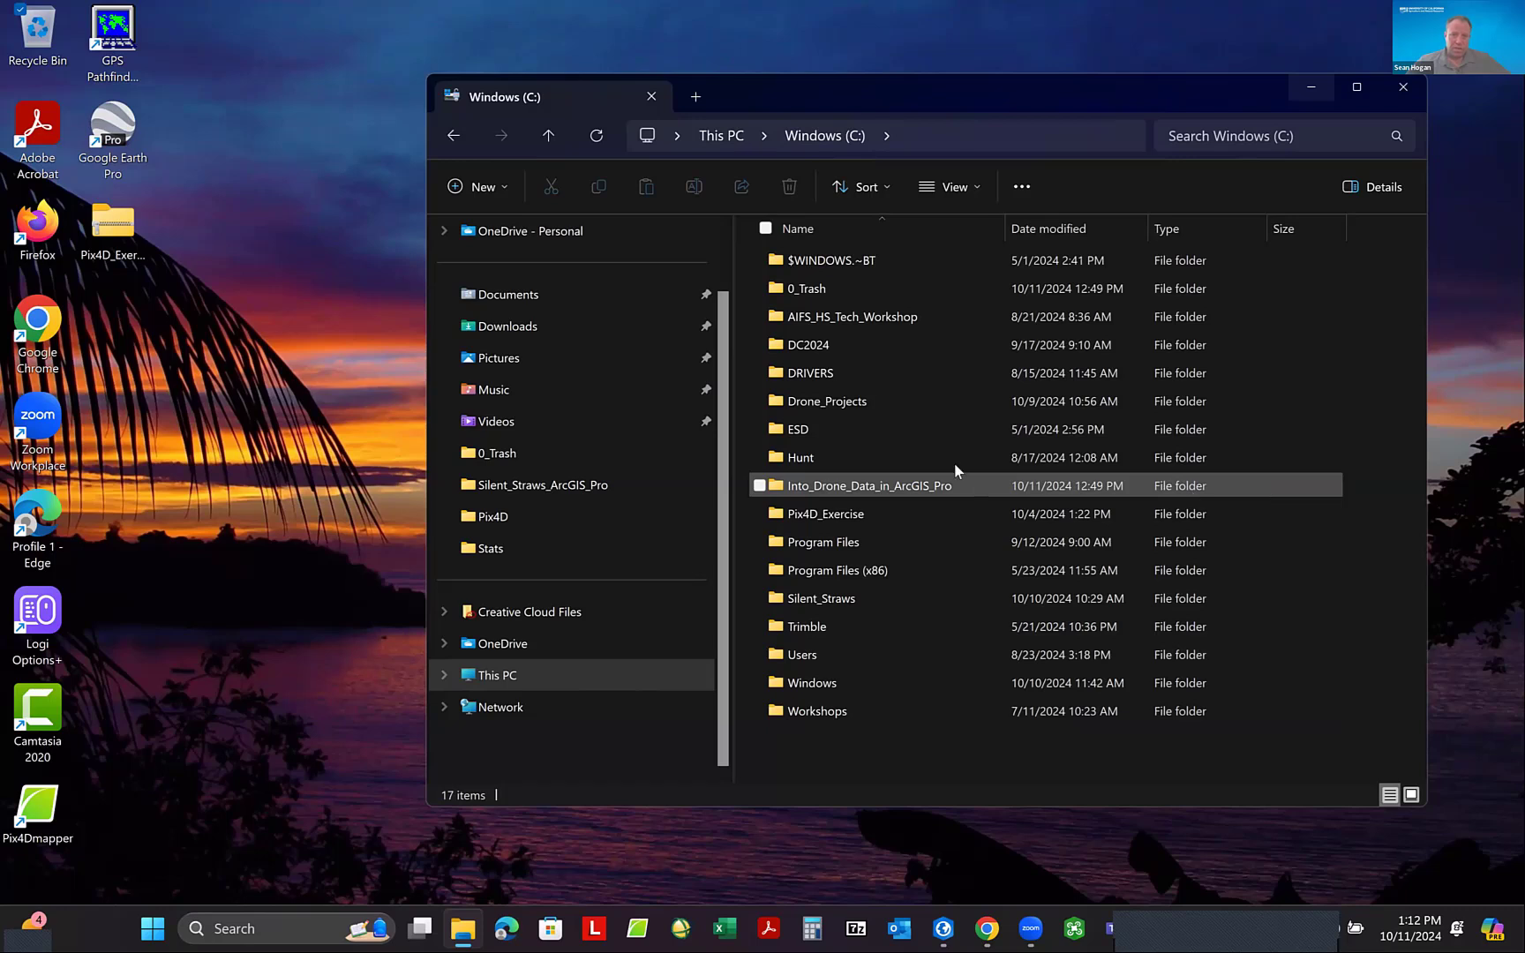
- Open the Pix4D_20230906_LREC_F41N_MS_through_step_3 folder inside the Pix4D folder of Pix4D_Exercise
double_click(814, 512)
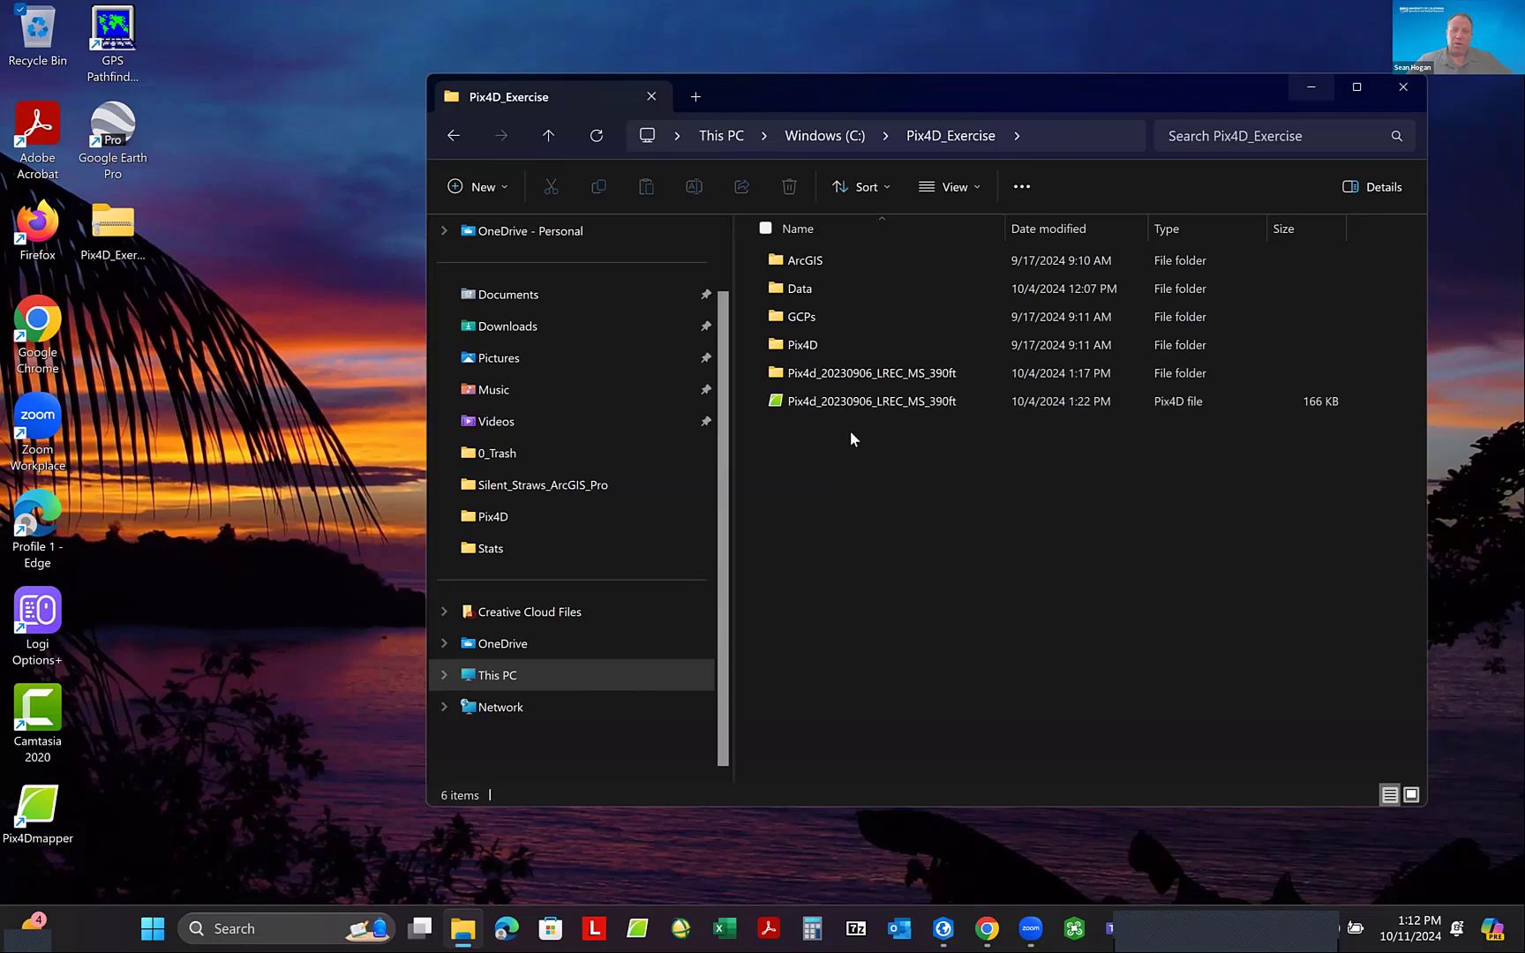
double_click(851, 374)
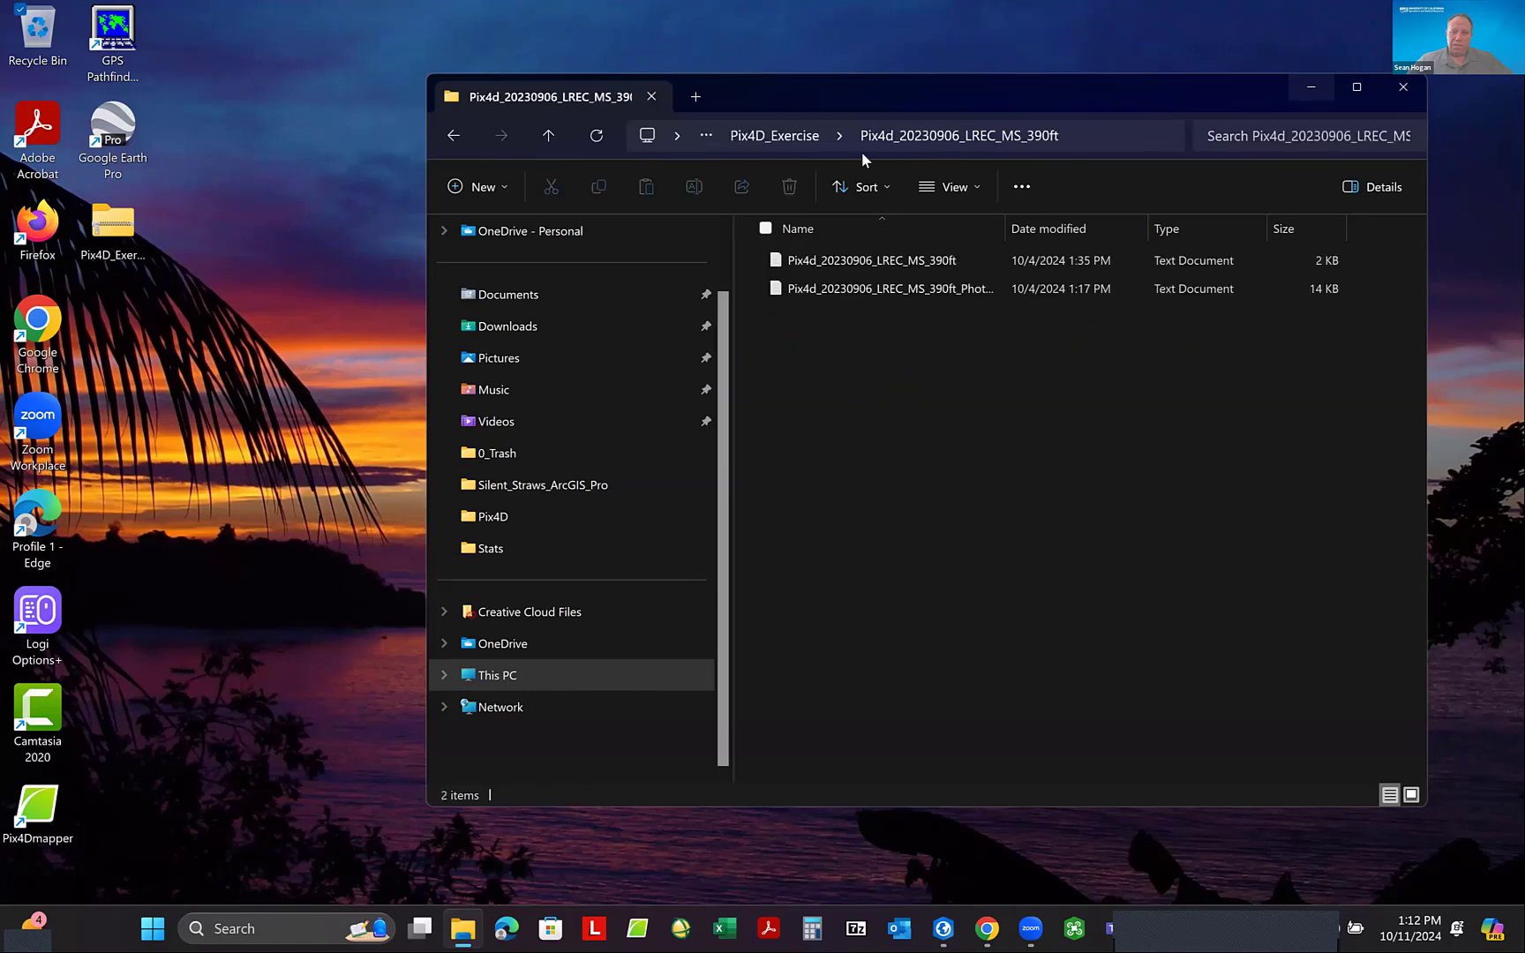
click(774, 135)
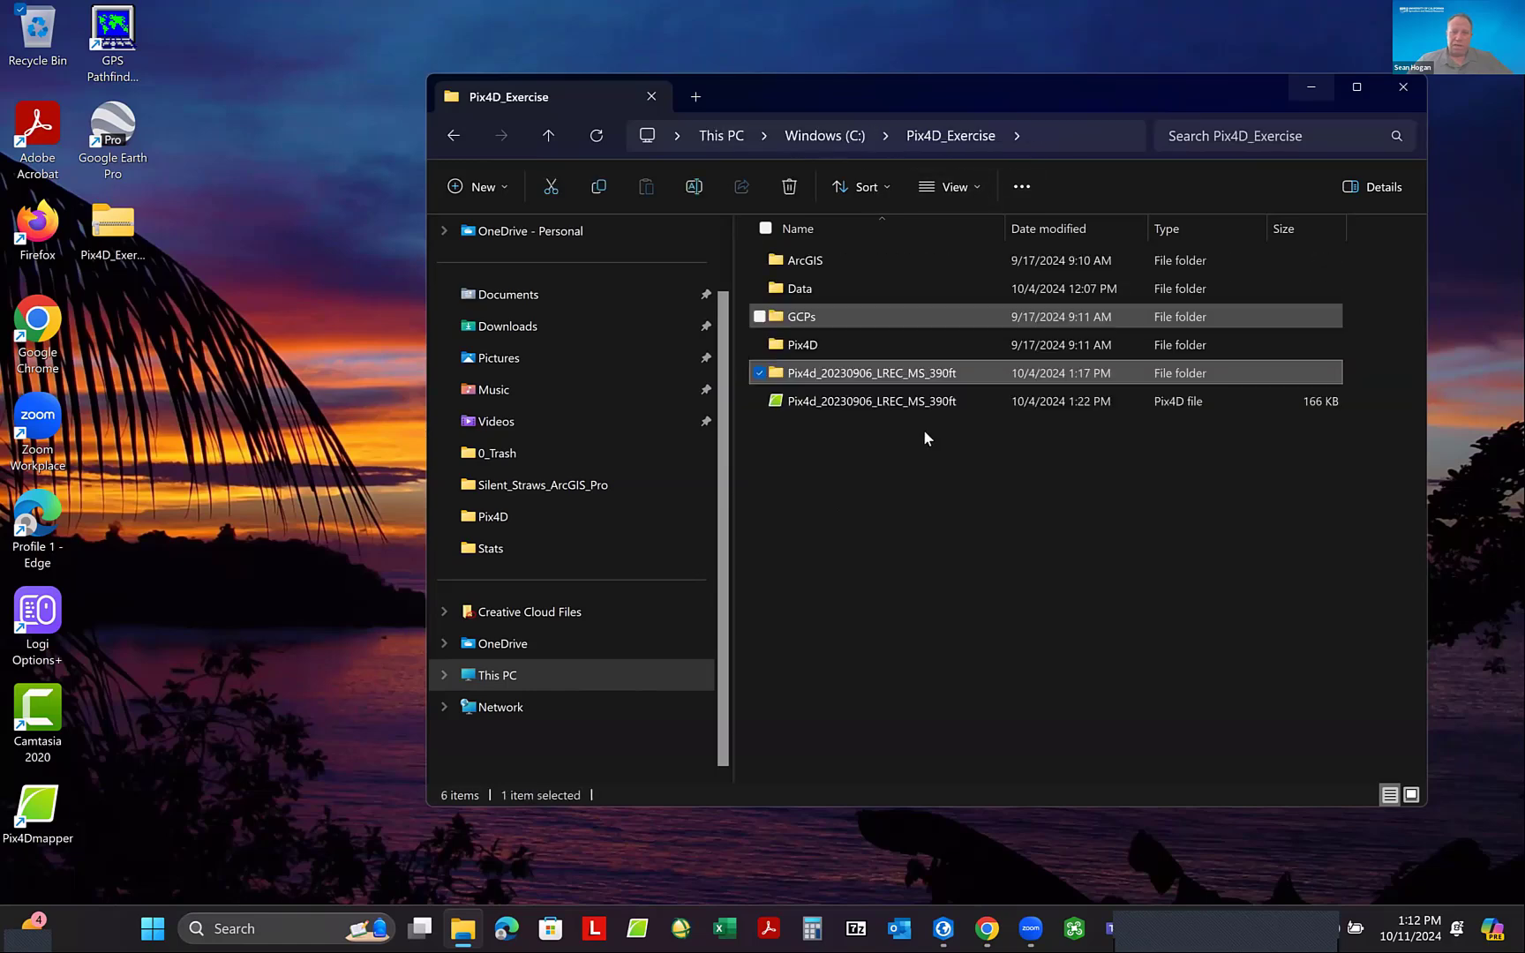
double_click(818, 346)
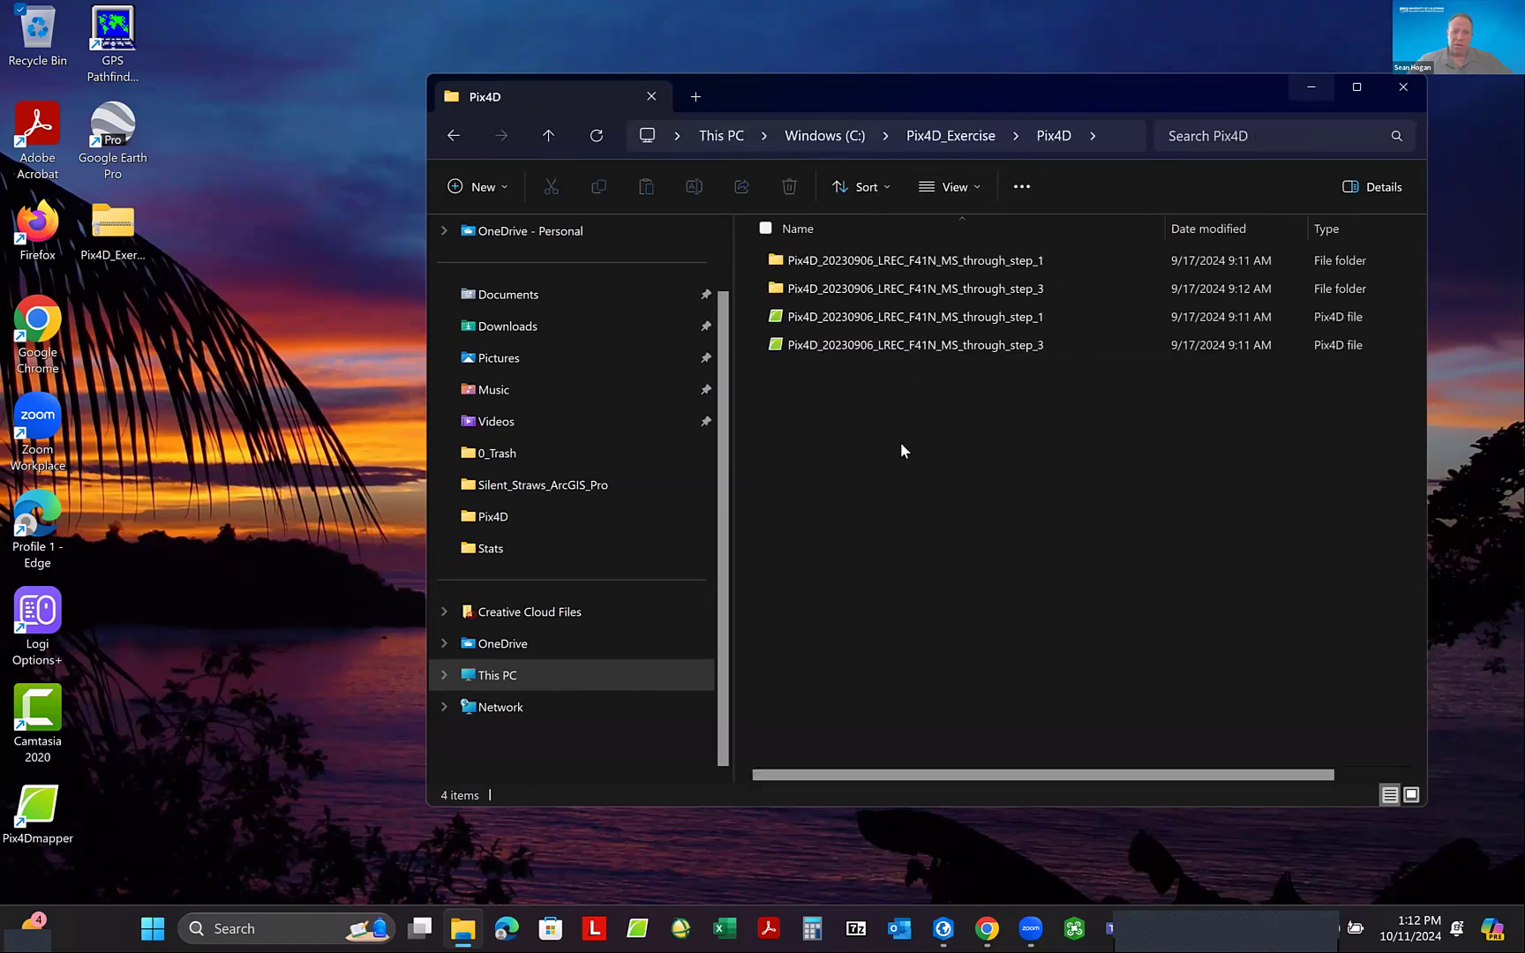
double_click(926, 288)
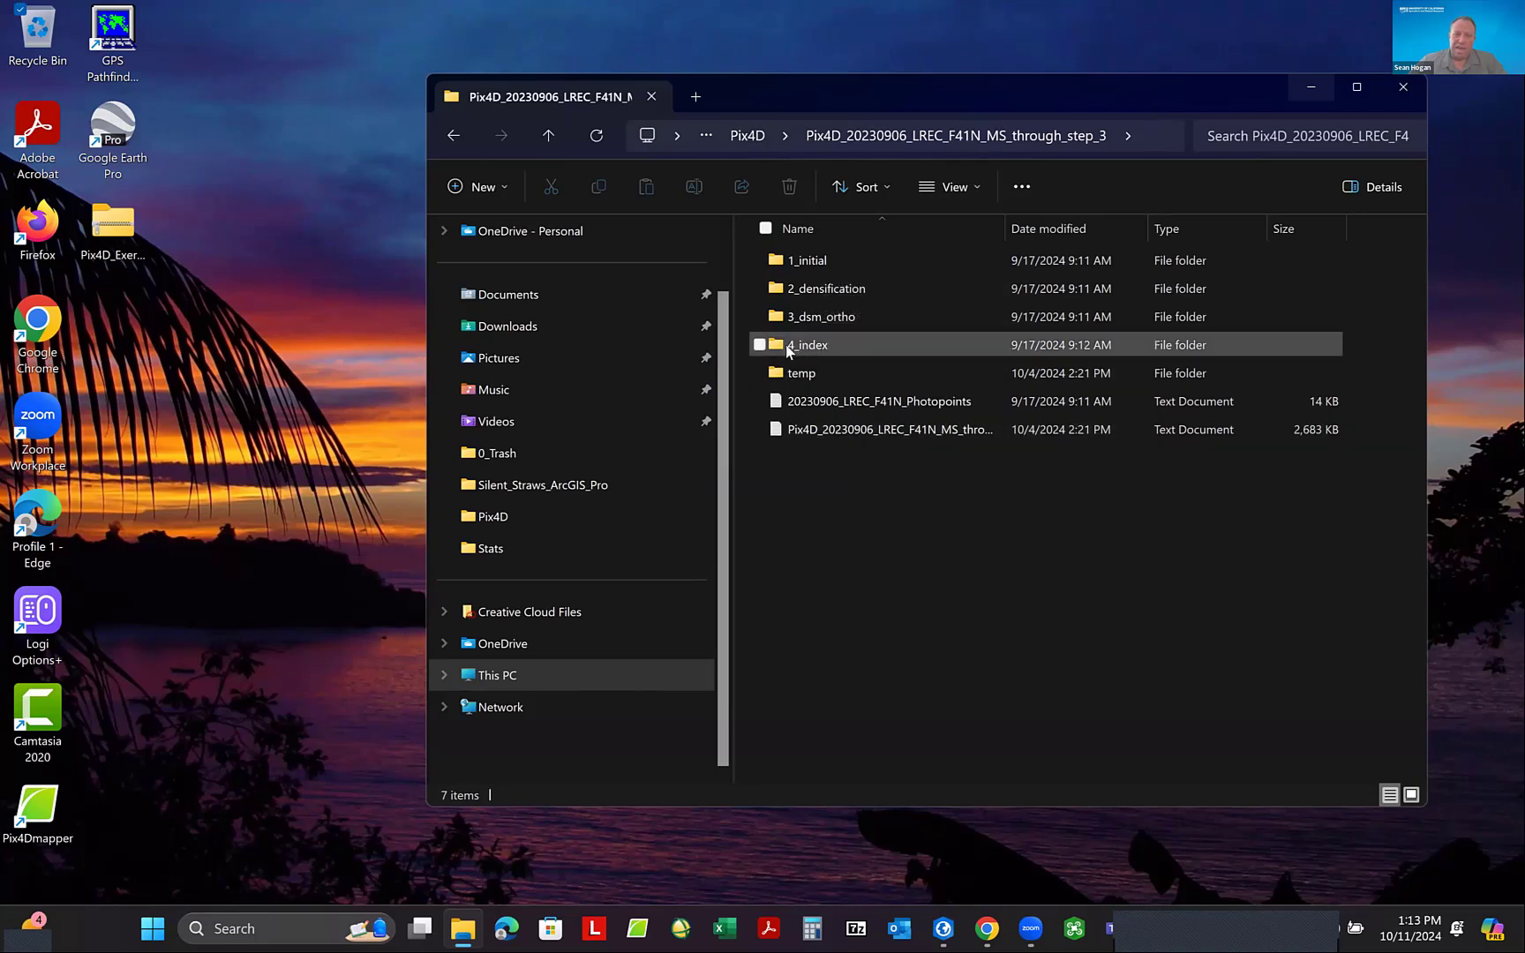
- Open the blue folder under 4_index > indices and widen the Name column to show the full file names
mouse_move(806, 350)
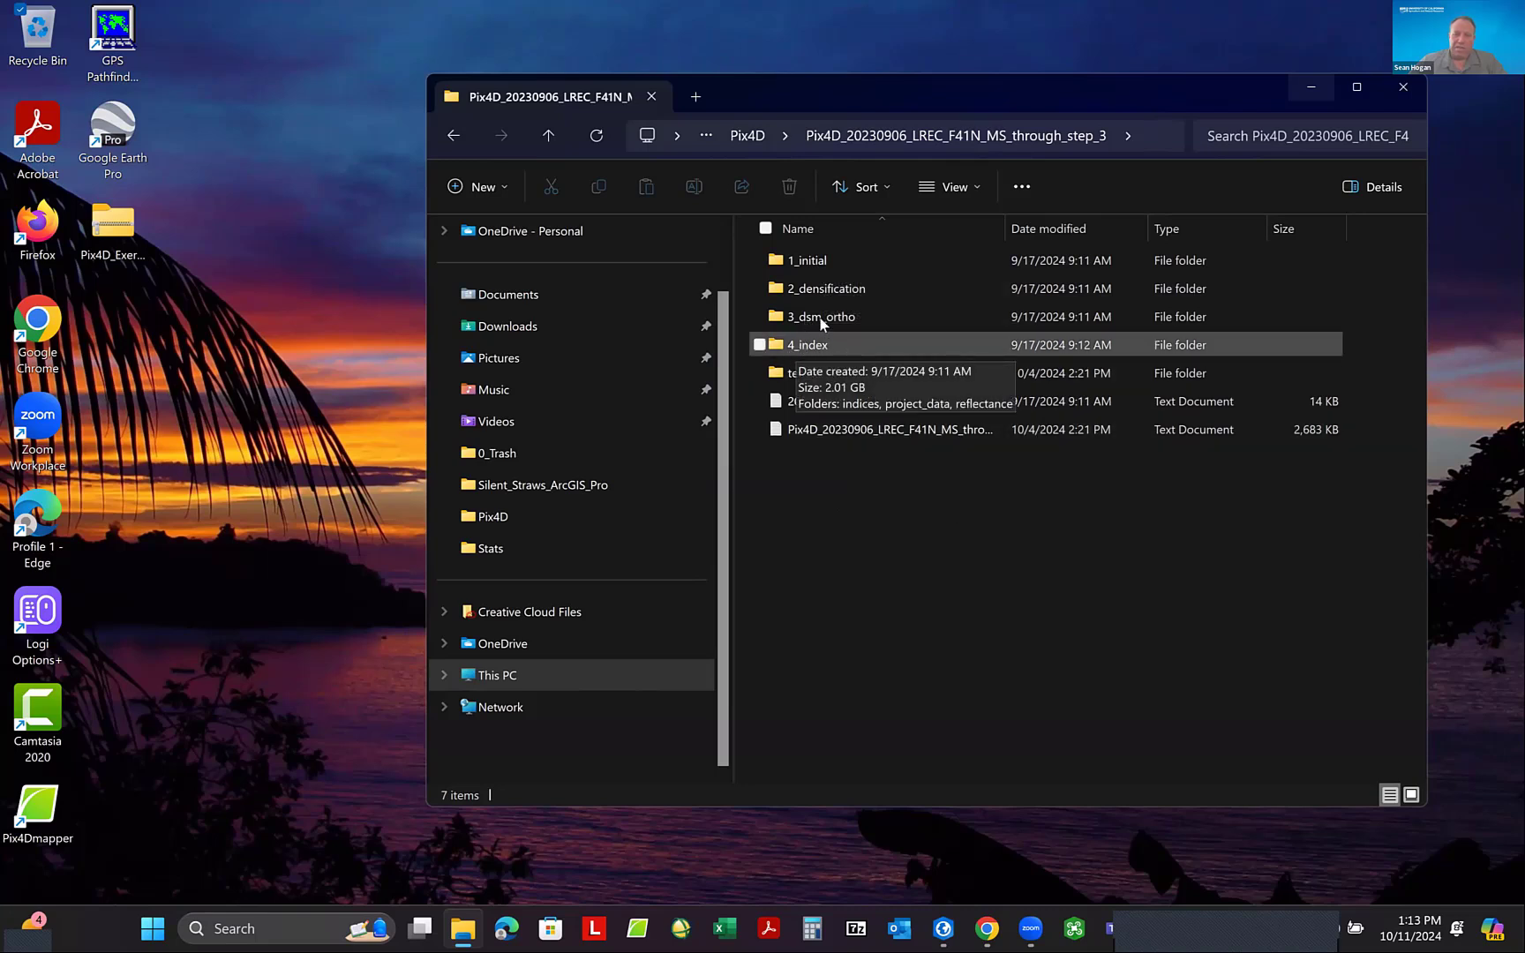
mouse_move(836, 324)
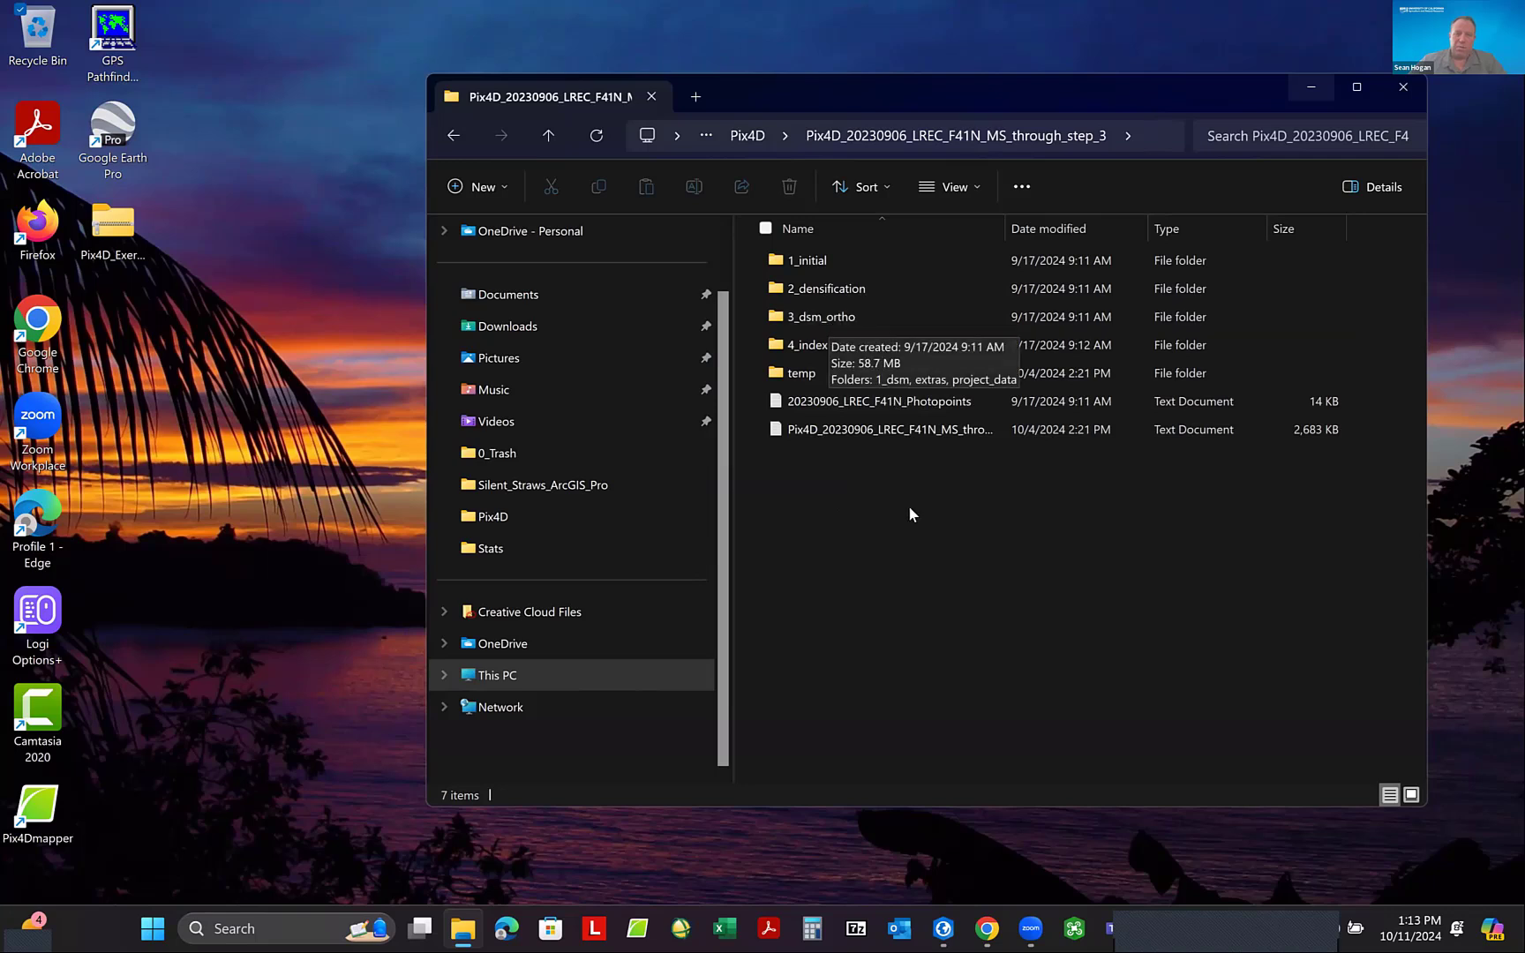
double_click(816, 342)
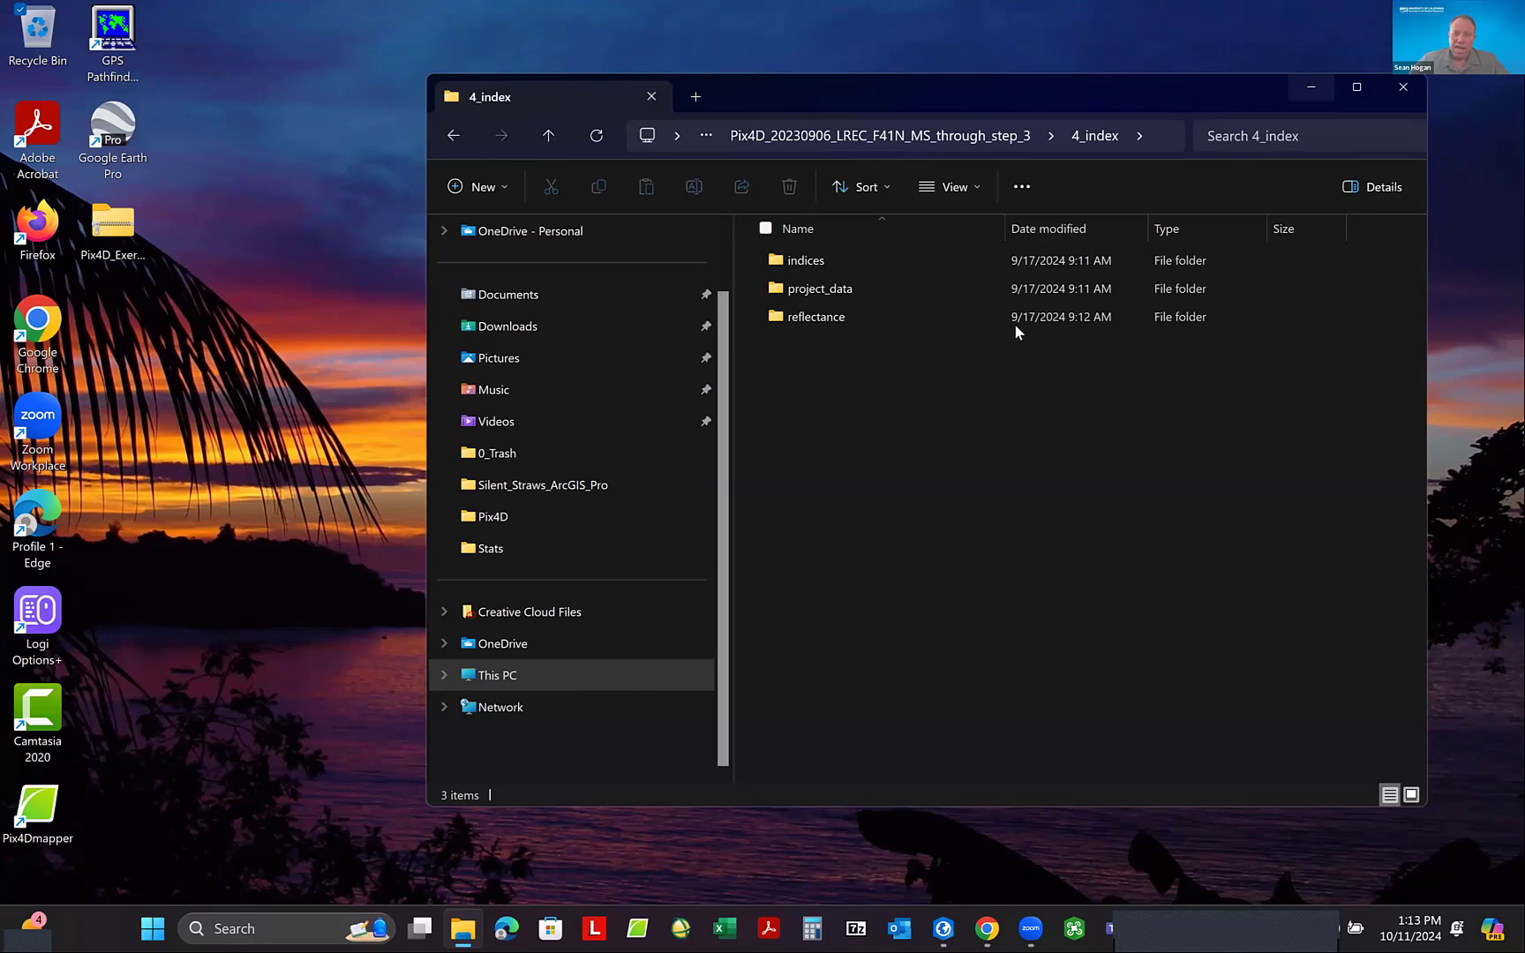
double_click(816, 260)
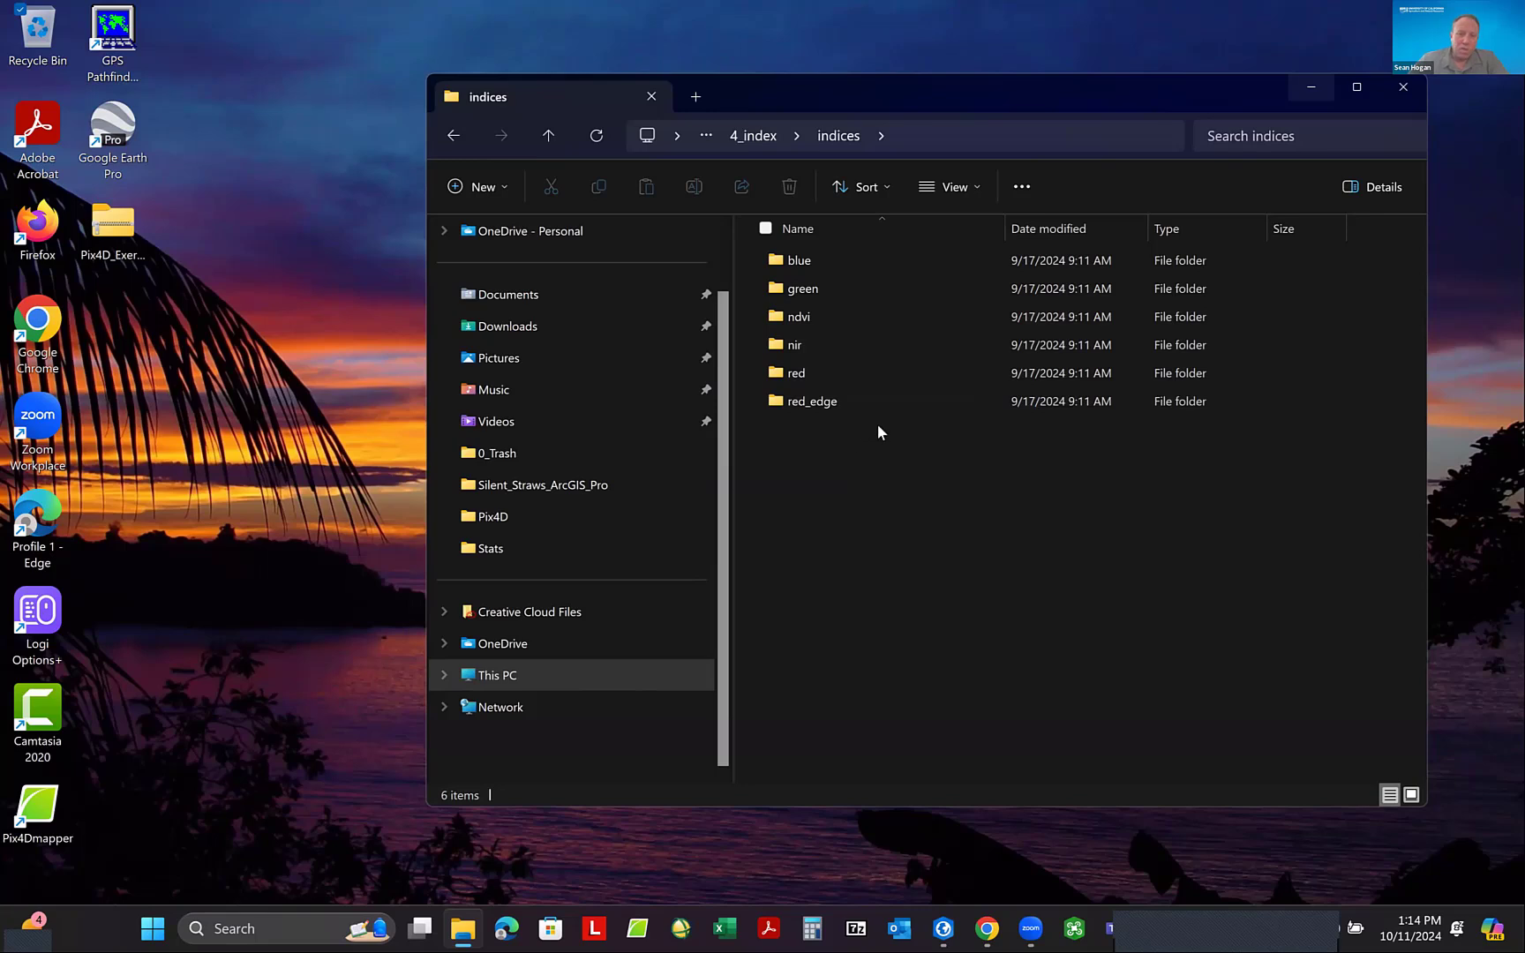
double_click(799, 261)
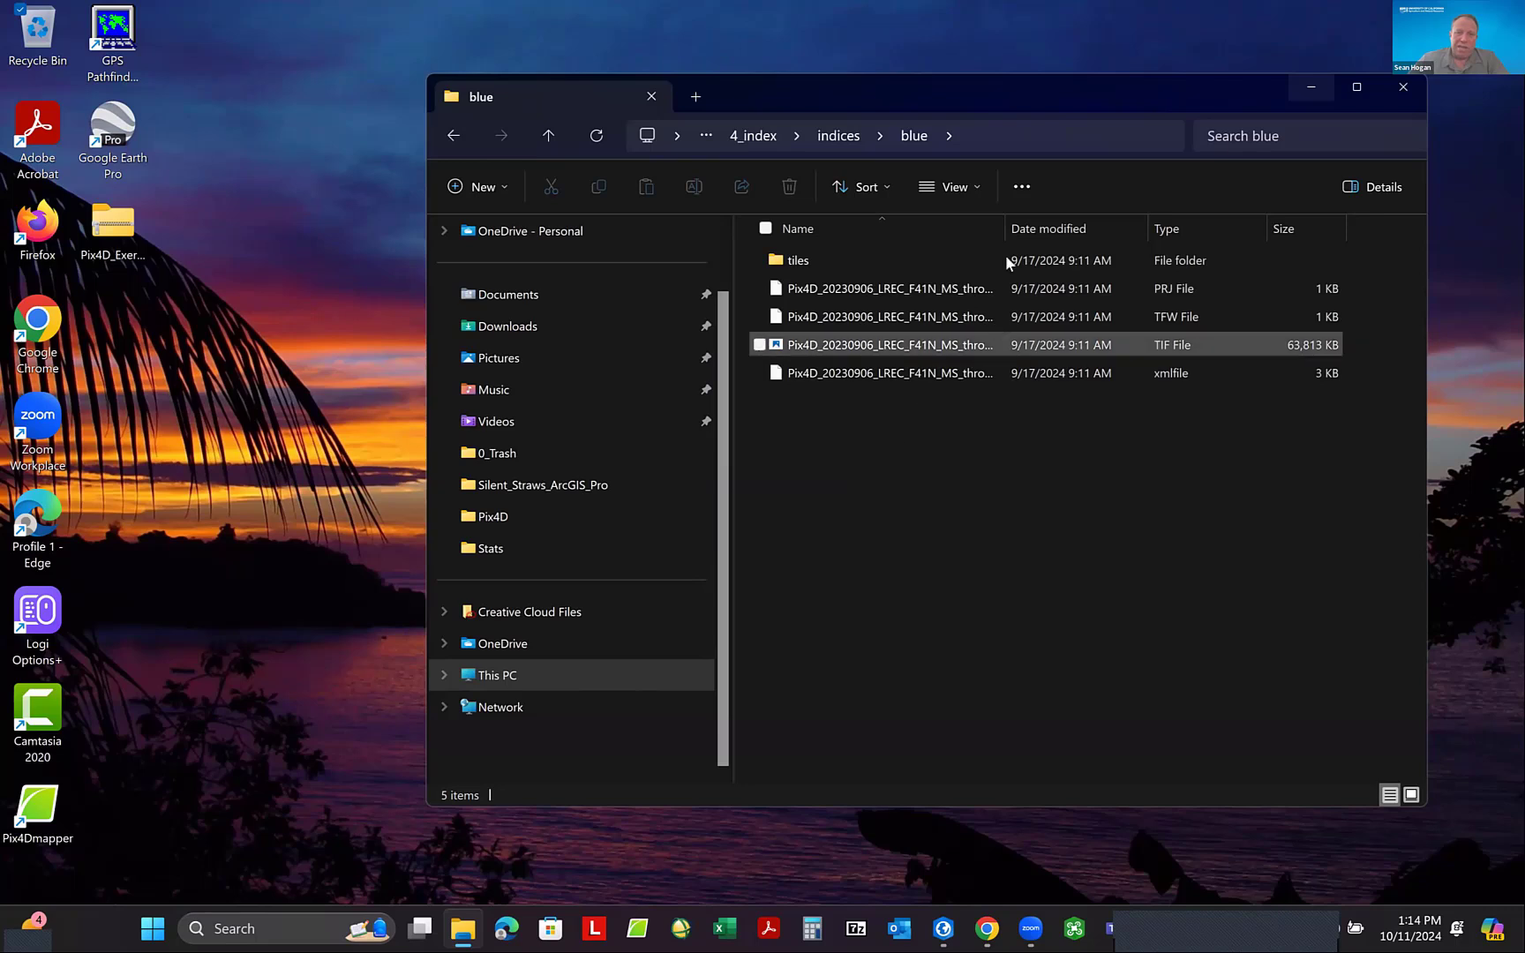
drag(1005, 222, 1150, 231)
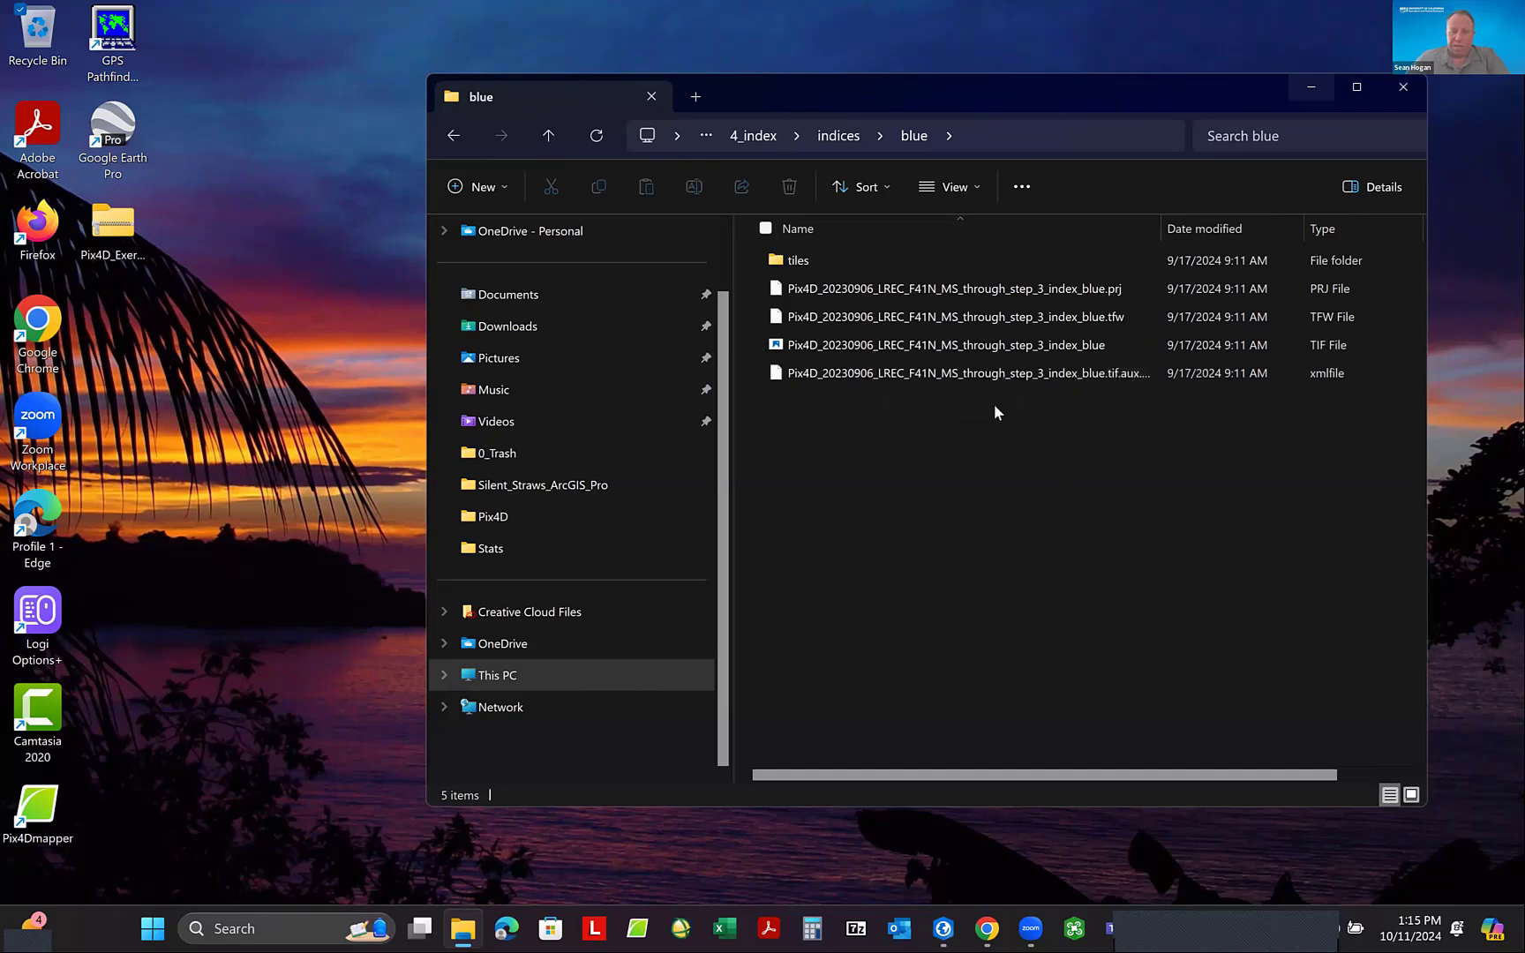
- Examine the files in the blue index's tiles folder, and return to the Pix4D_20230906_LREC_F41N_MS_through_step_3 folder
double_click(803, 265)
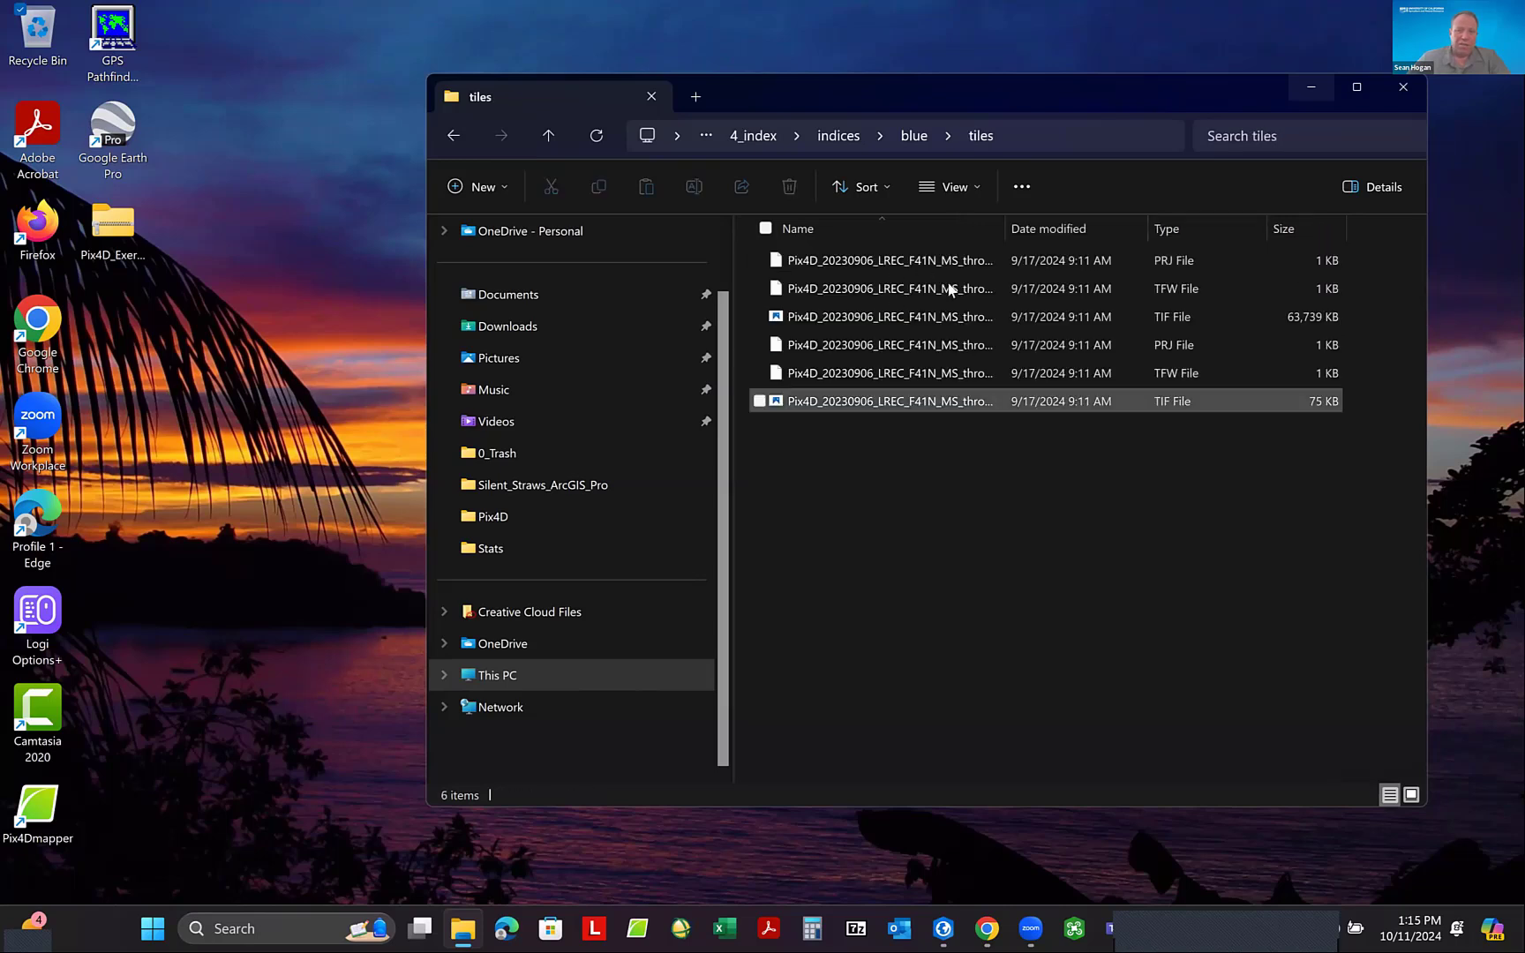
drag(1004, 222, 1055, 227)
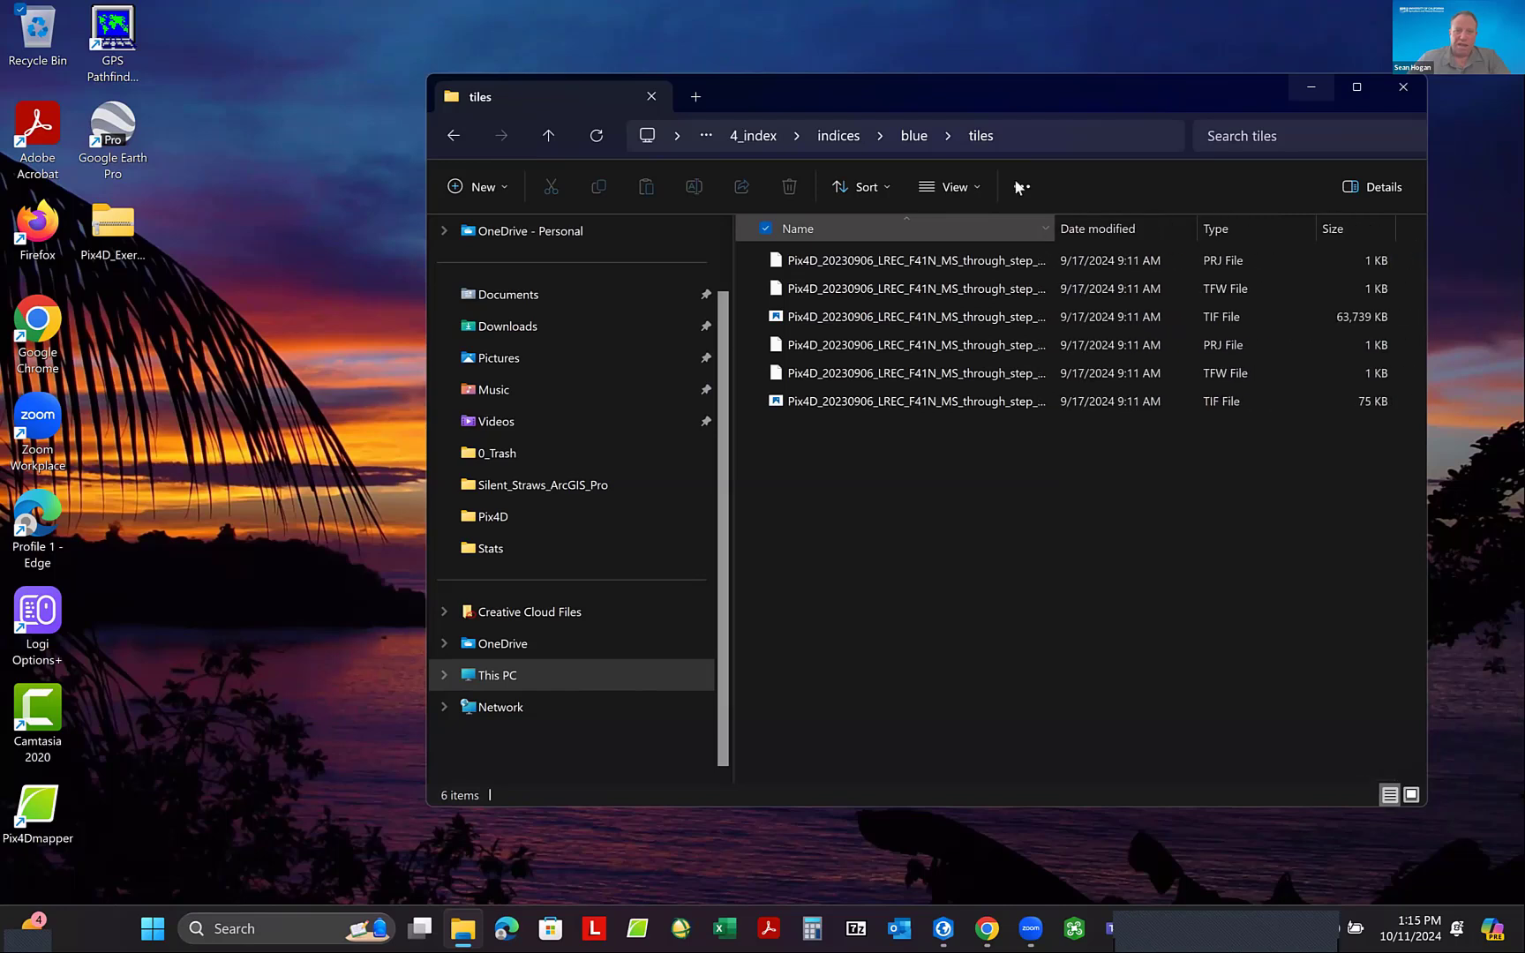
click(914, 136)
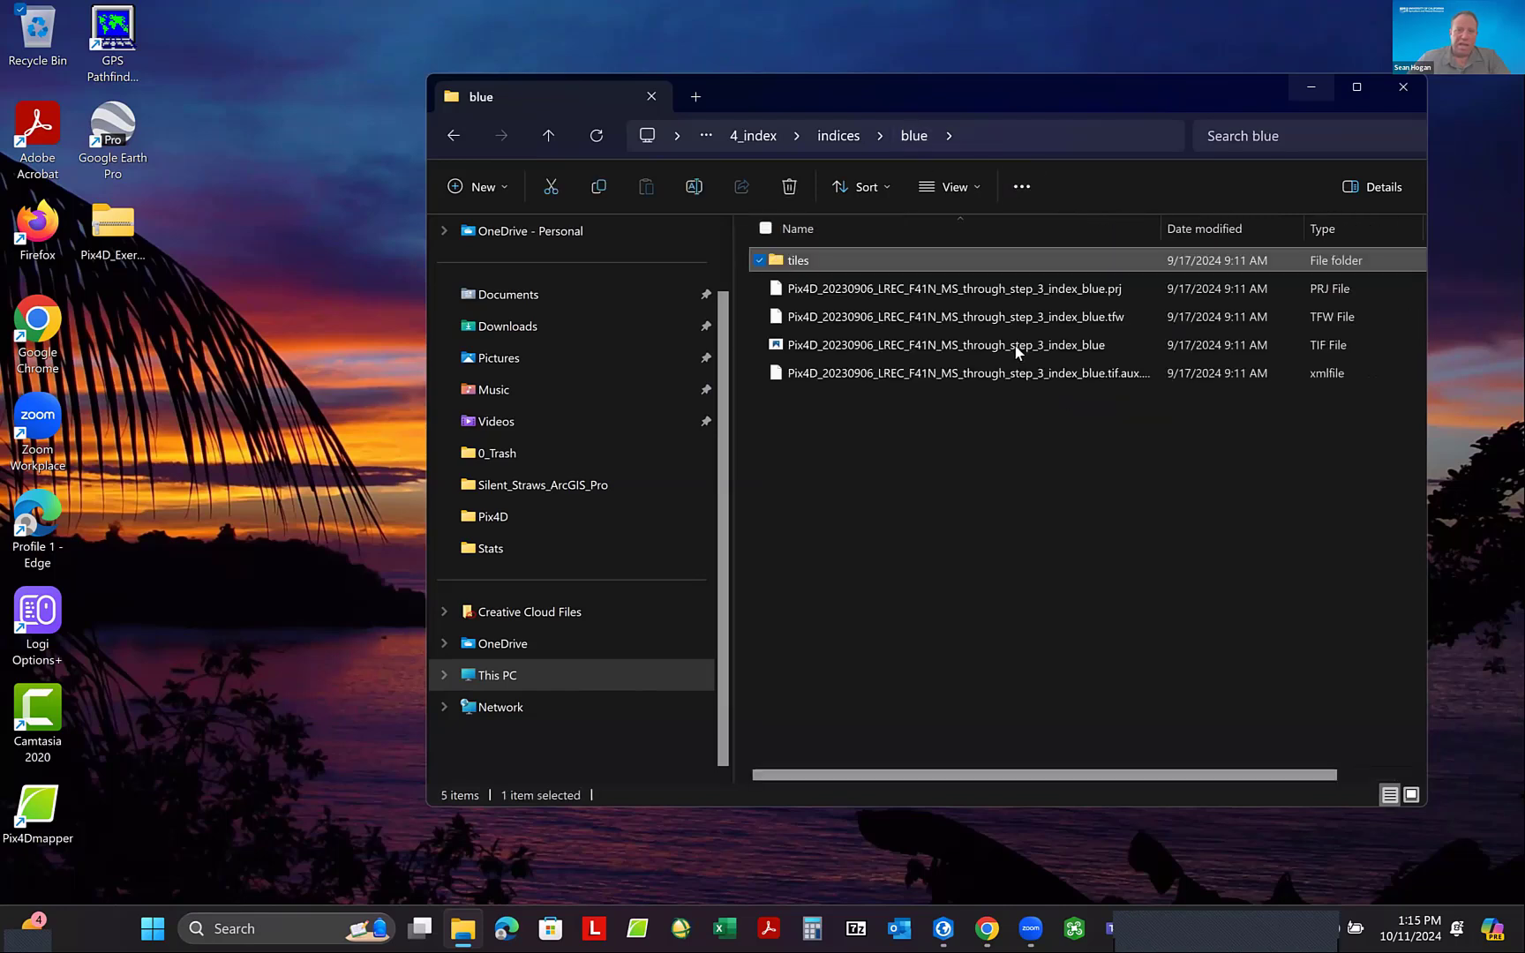
click(839, 137)
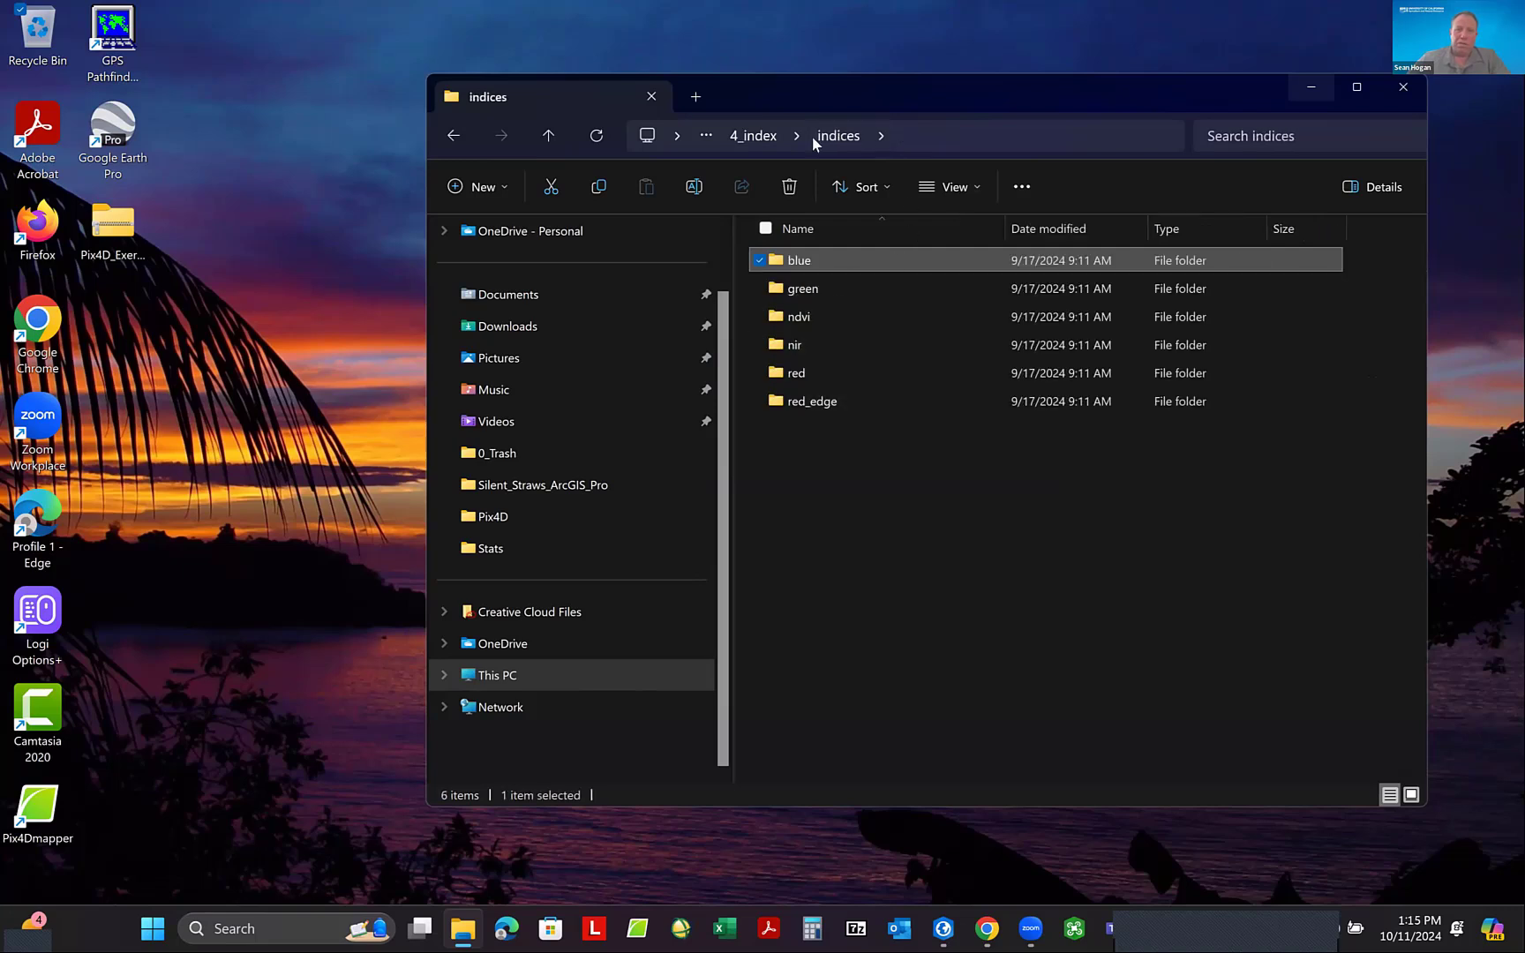
click(752, 137)
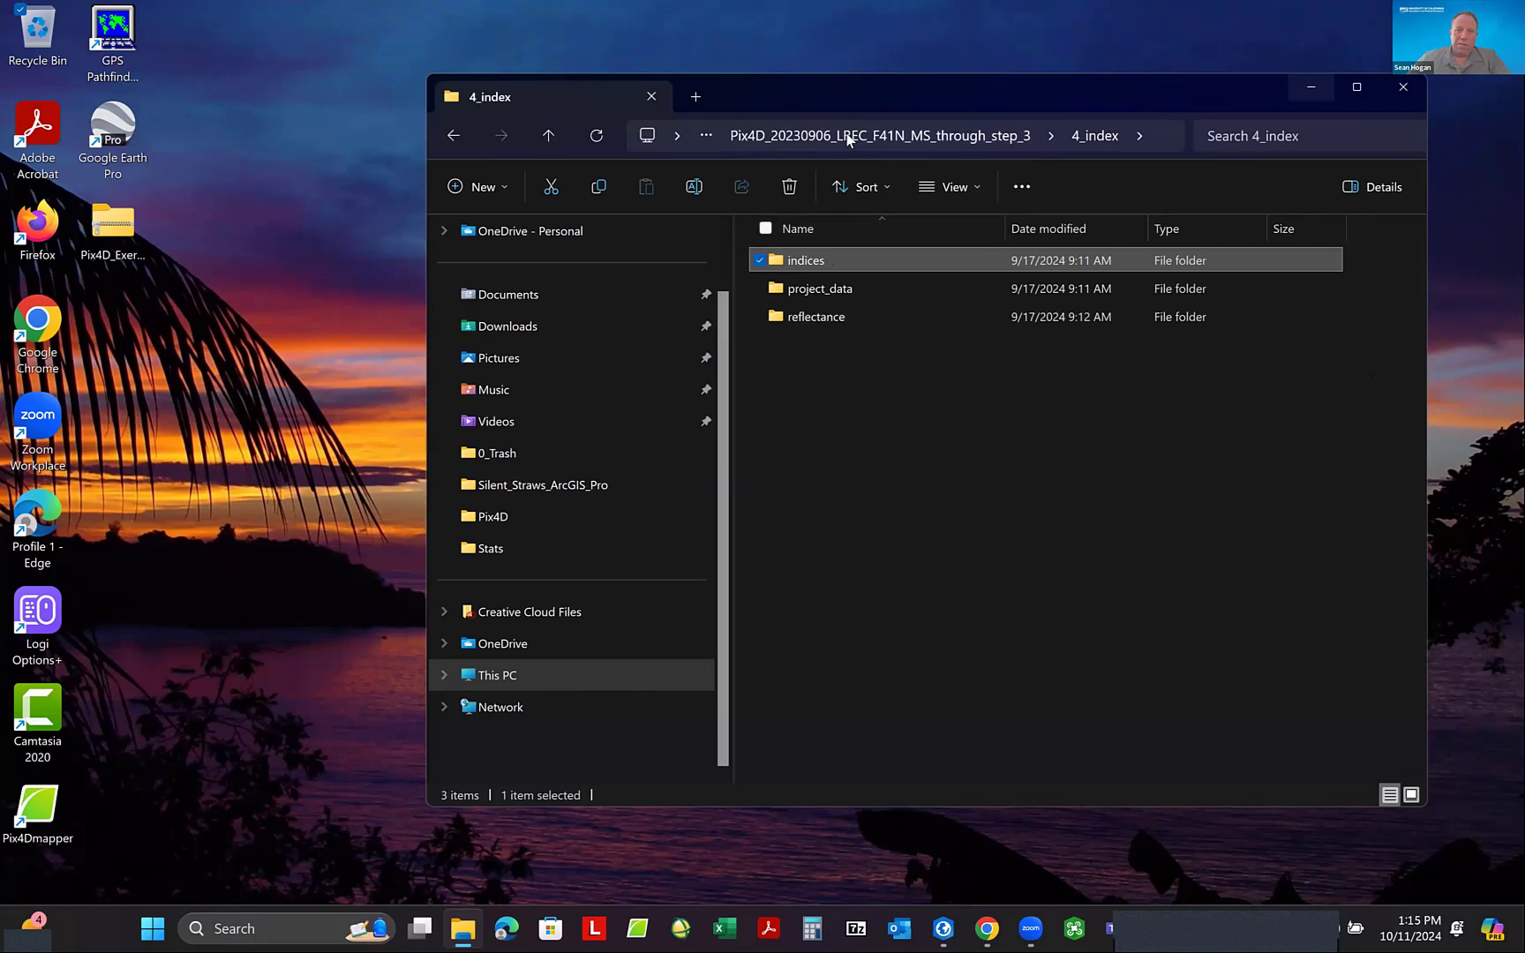
click(942, 137)
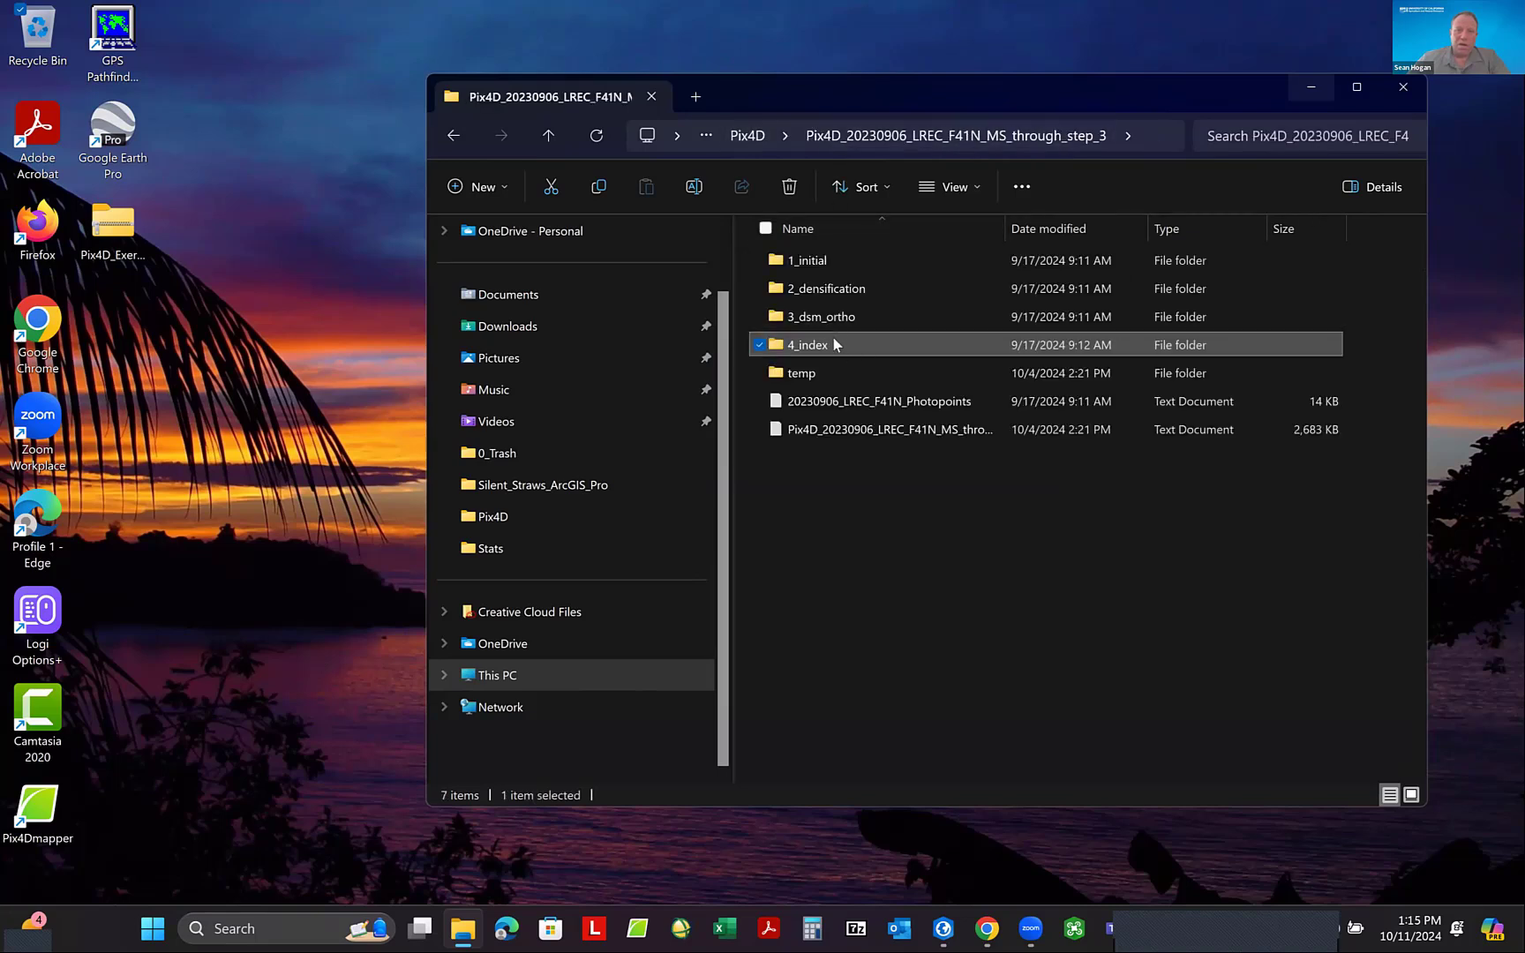
- Open the 1_dsm folder inside 3_dsm_ortho and widen the Name column to read the DSM file names
click(821, 321)
double_click(821, 320)
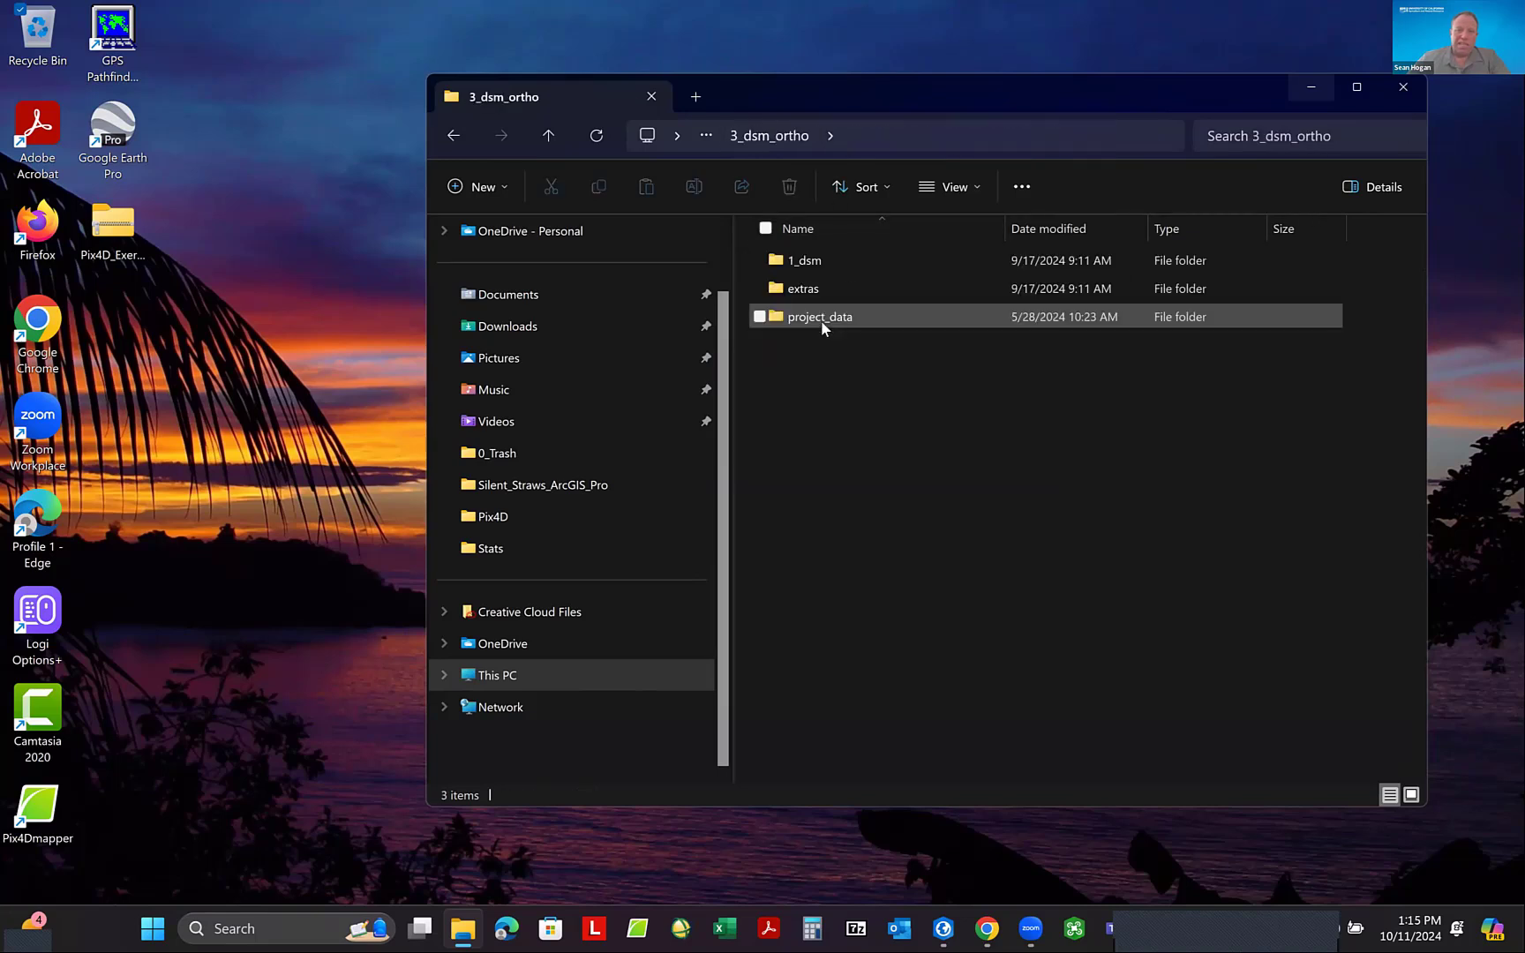
double_click(816, 259)
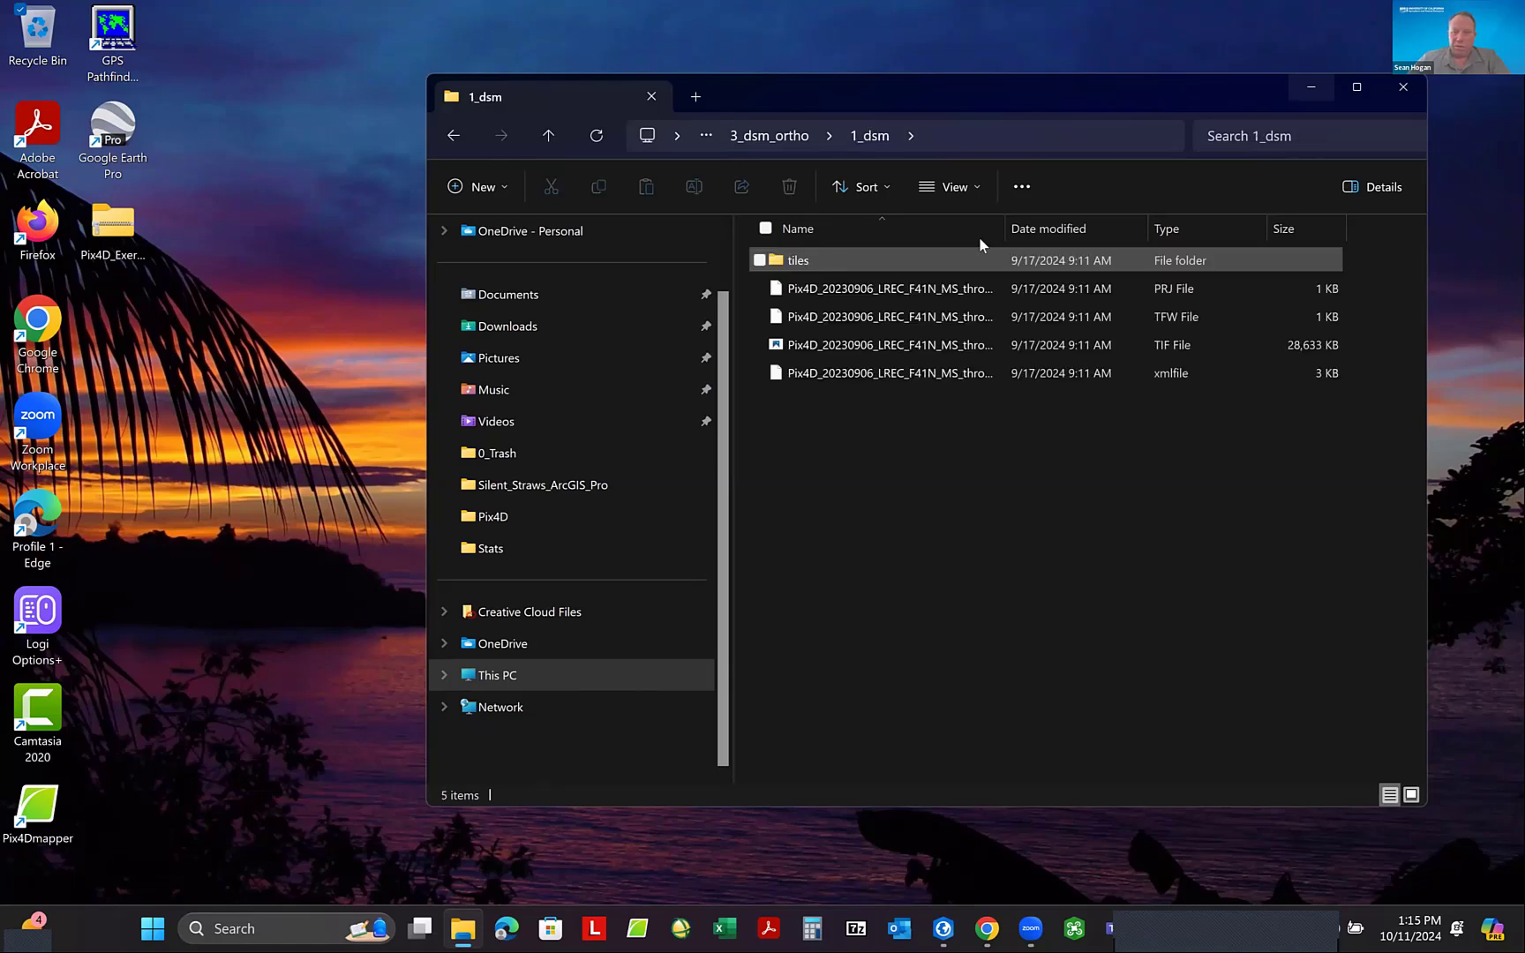
drag(1018, 221, 1118, 217)
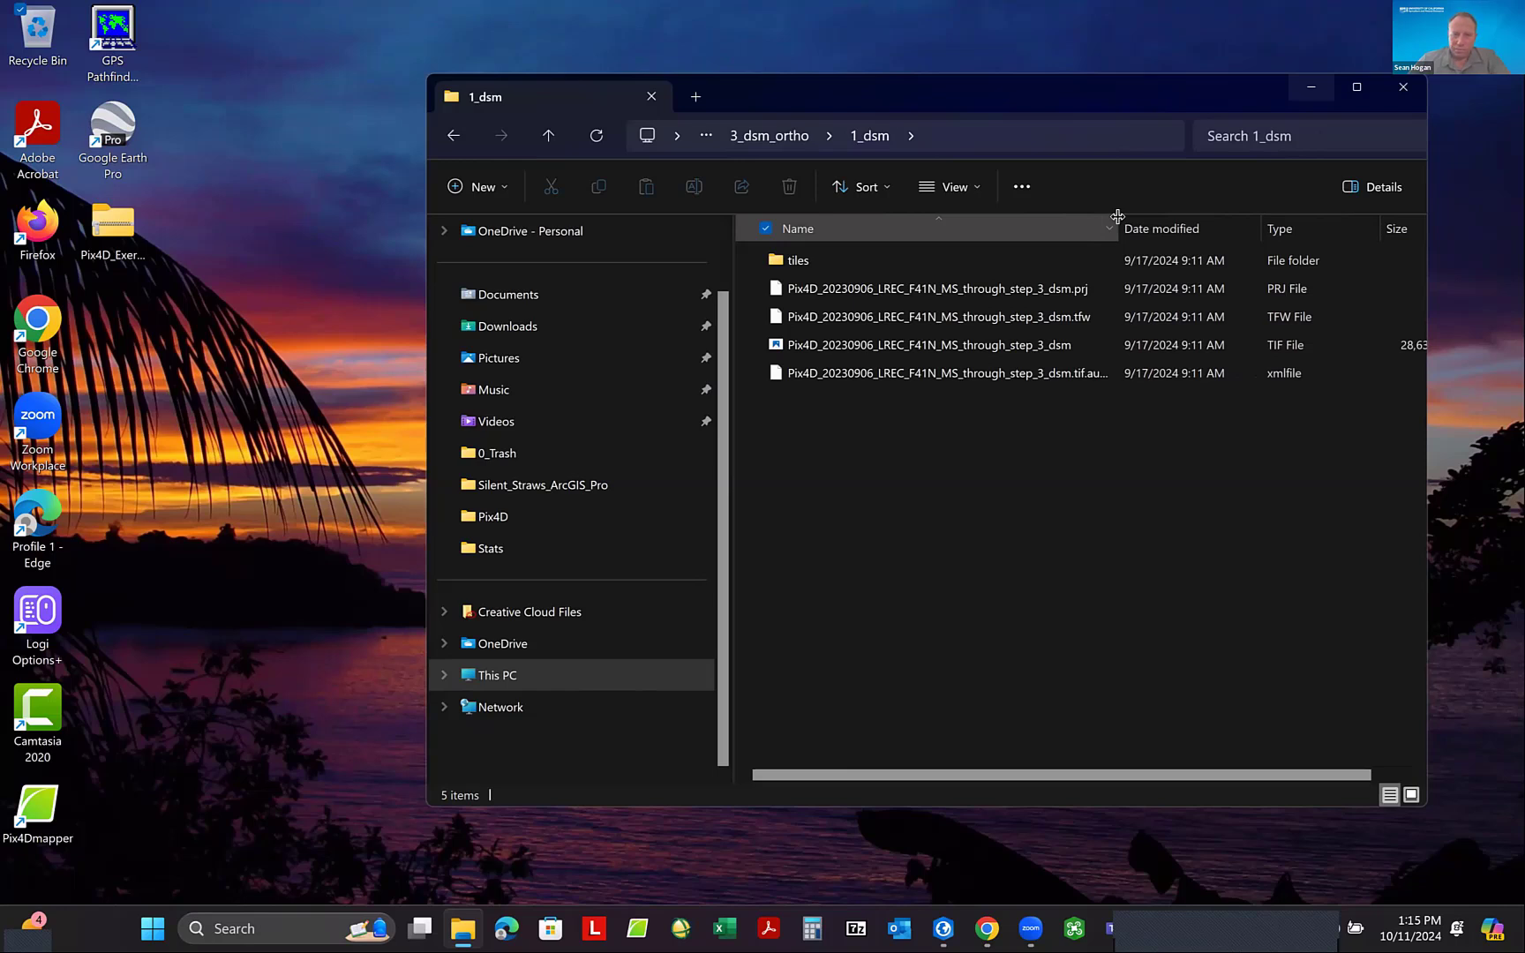
- Examine the terrain model files in the dtm folder under extras, and return to the 3_dsm_ortho folder
click(763, 139)
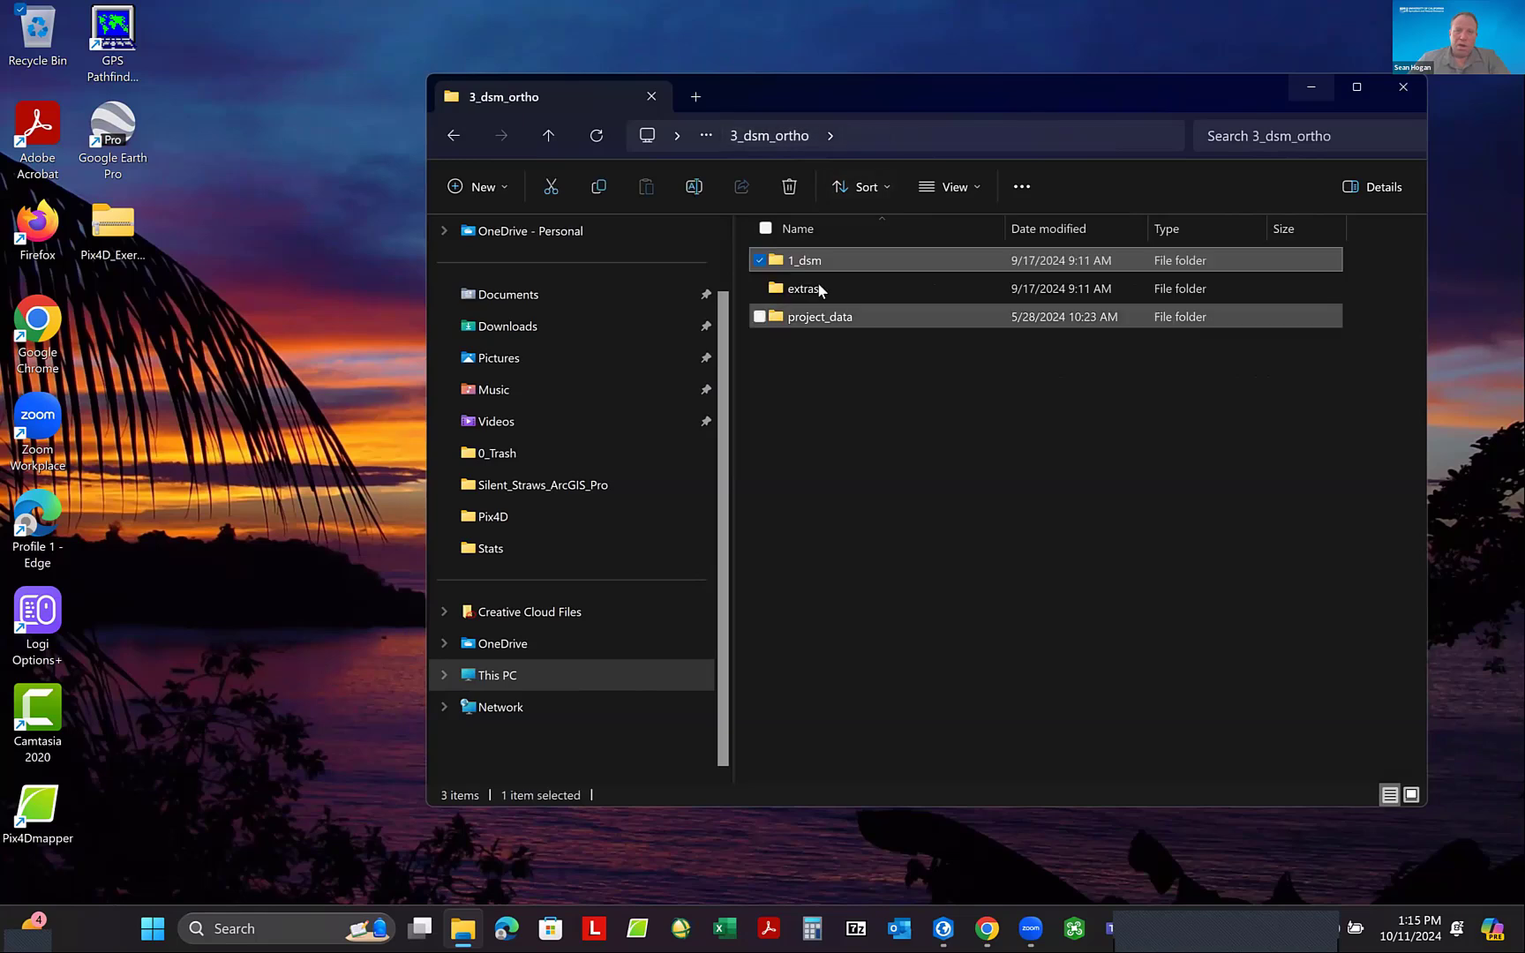
double_click(812, 291)
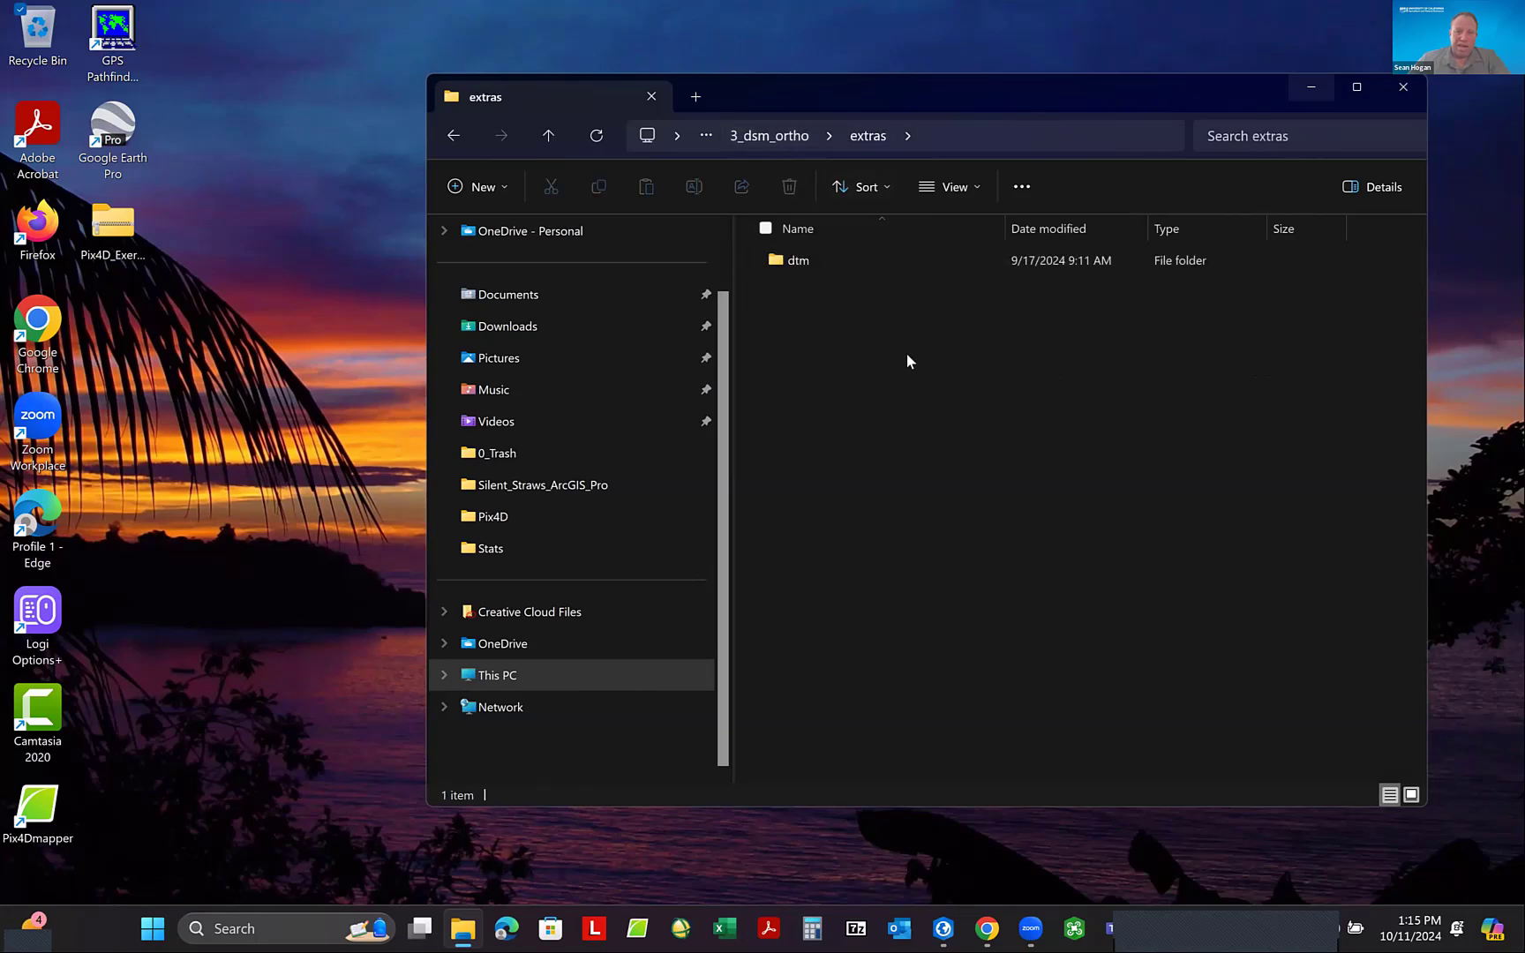
double_click(806, 261)
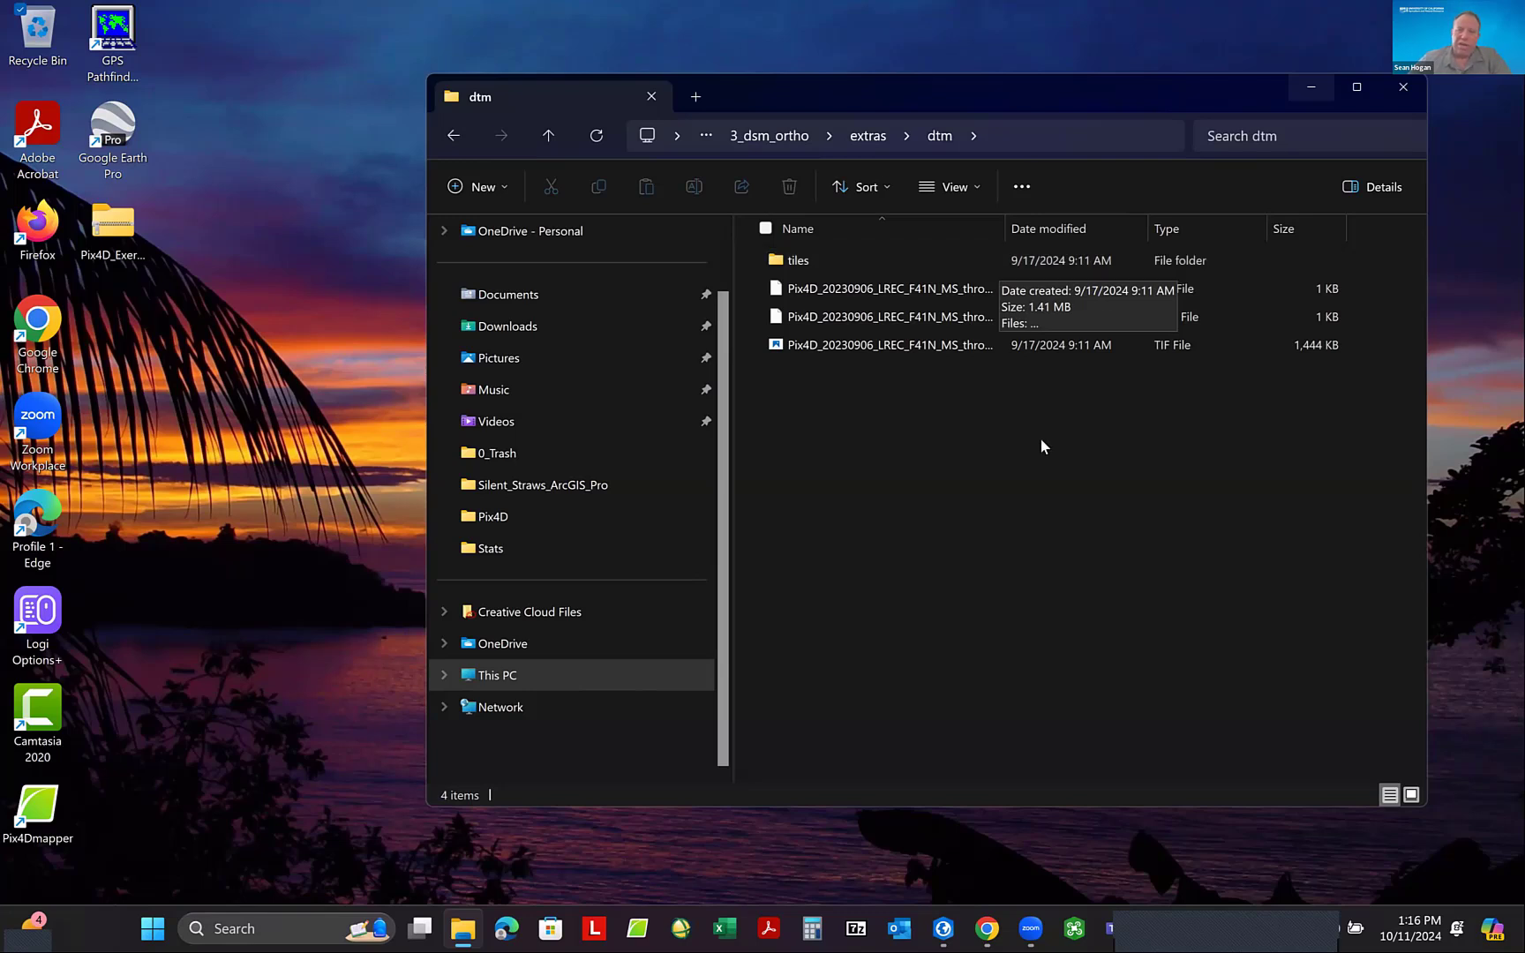
click(870, 136)
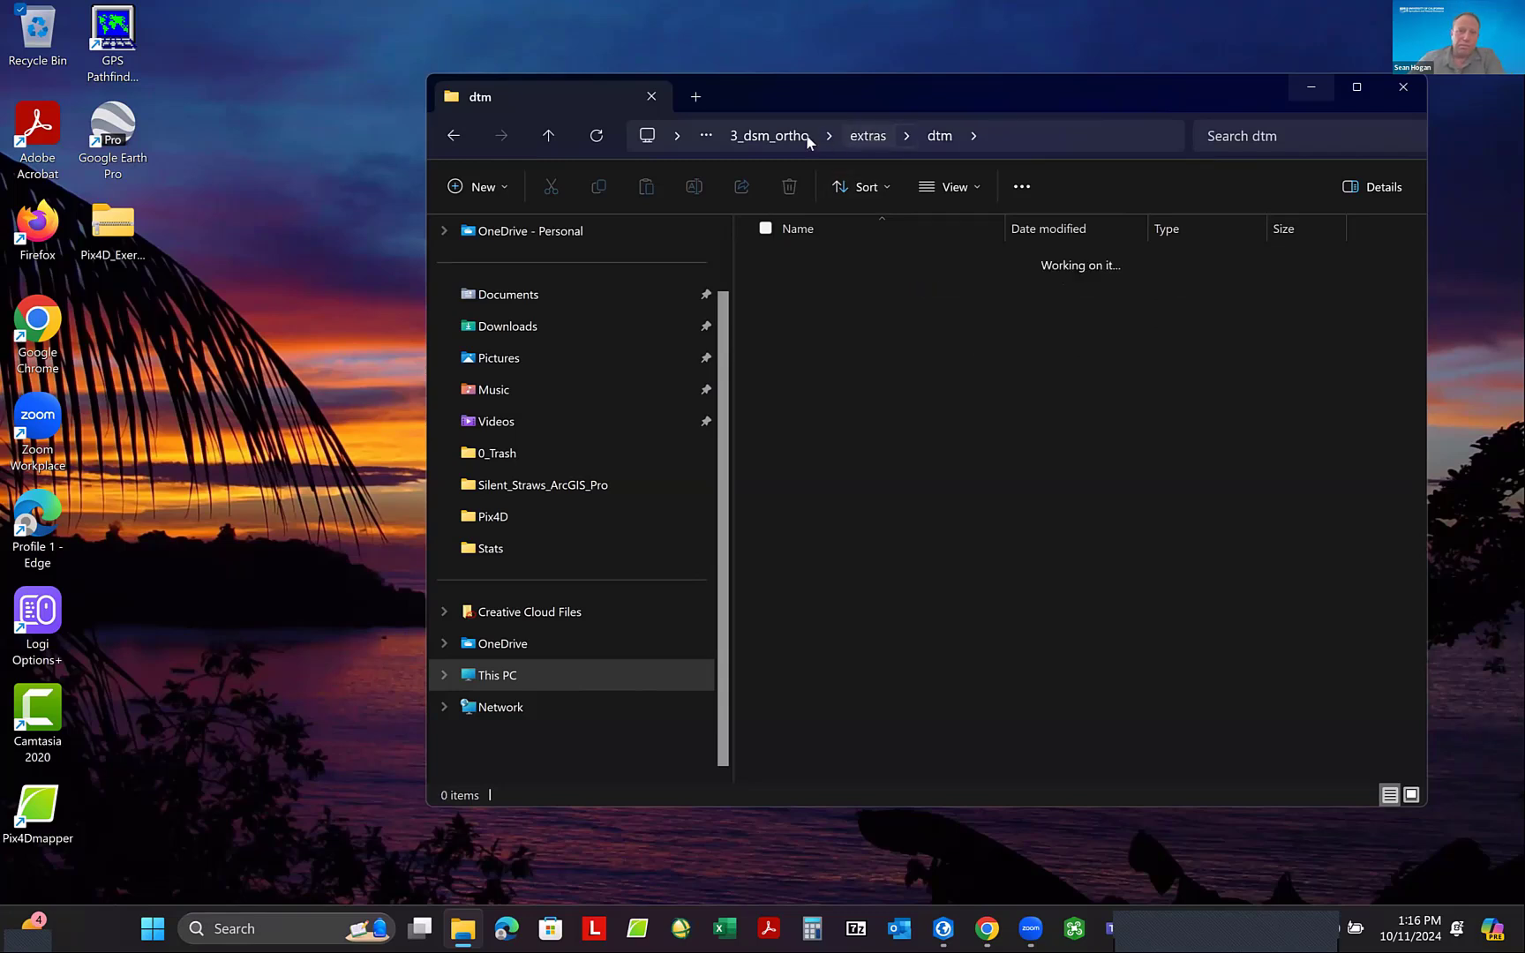
click(773, 138)
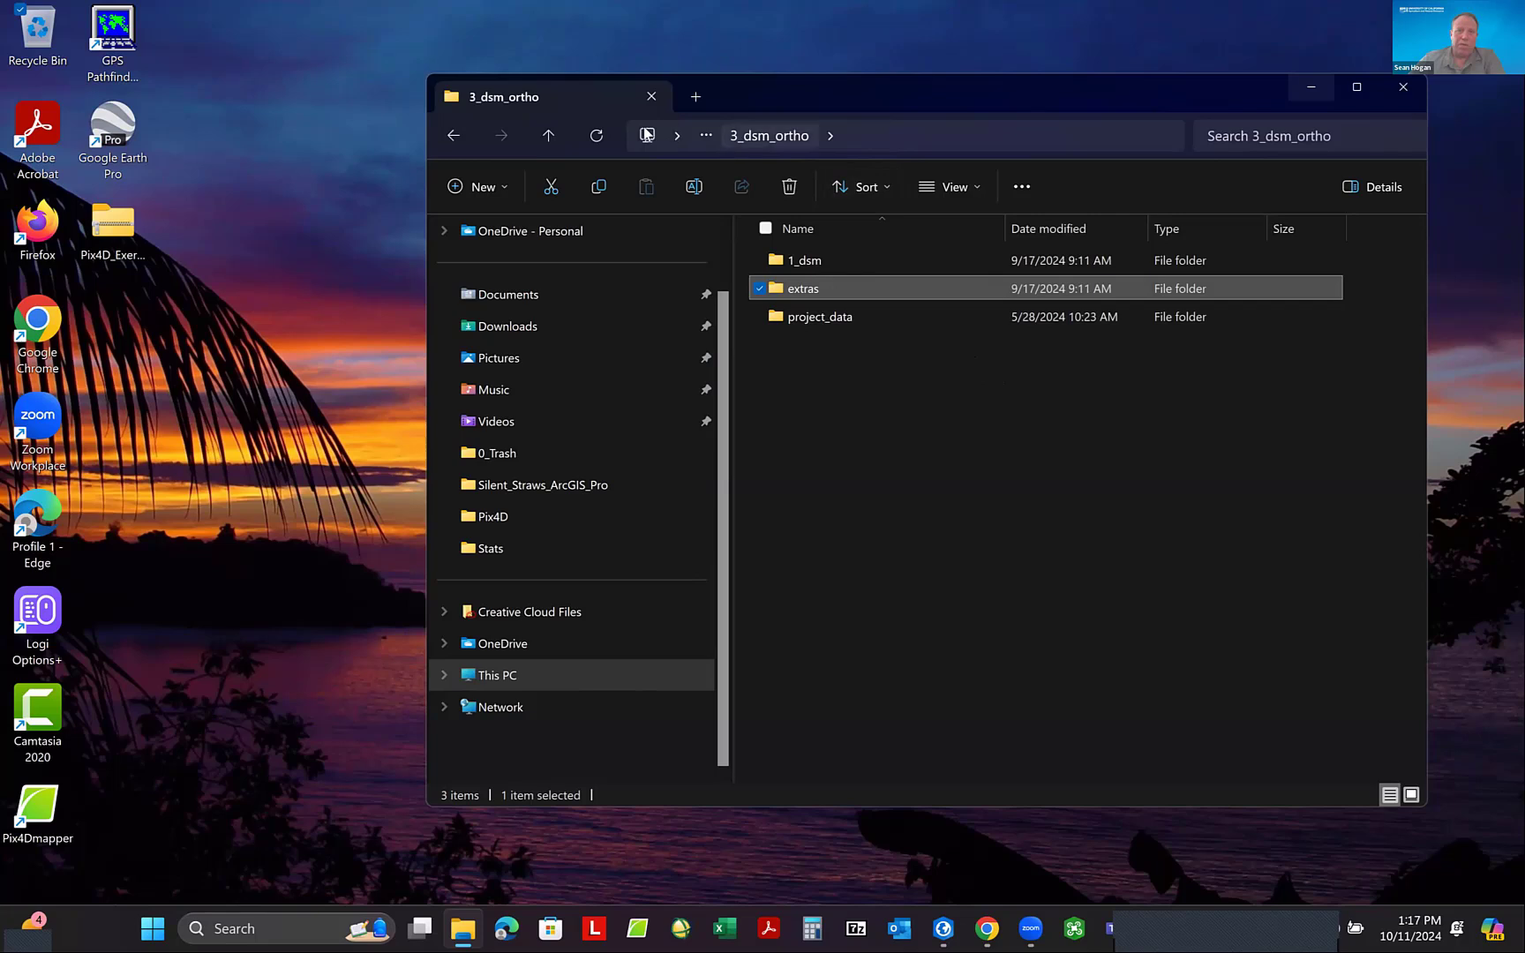
- Open the PDF quality report stored in the report folder under 1_initial of the through_step_3 project
click(548, 136)
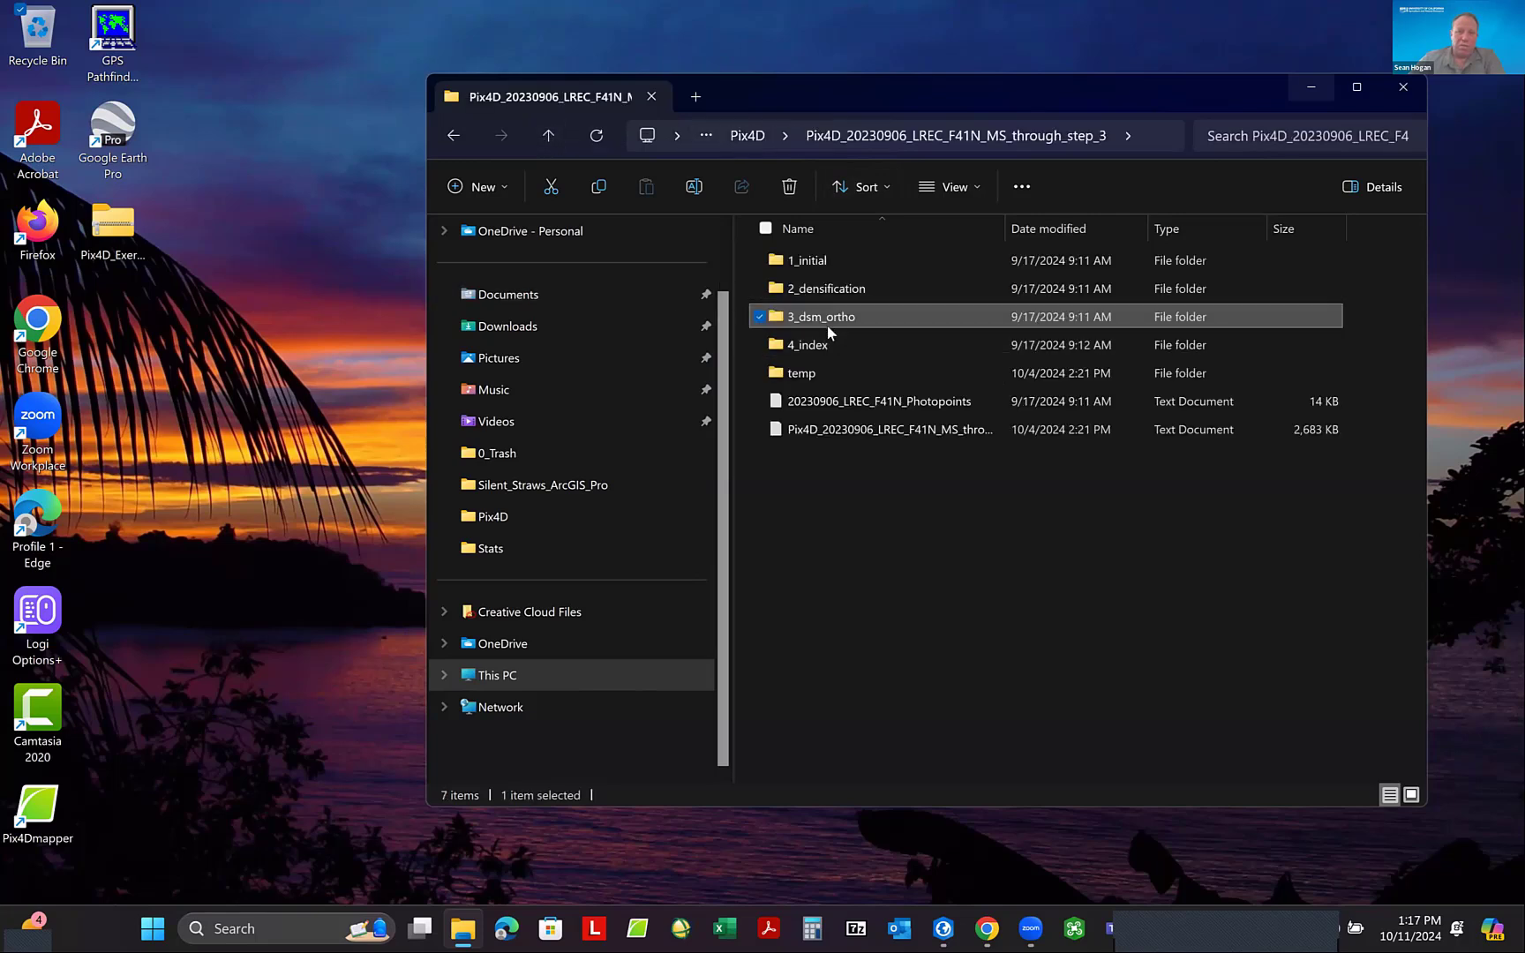
double_click(821, 262)
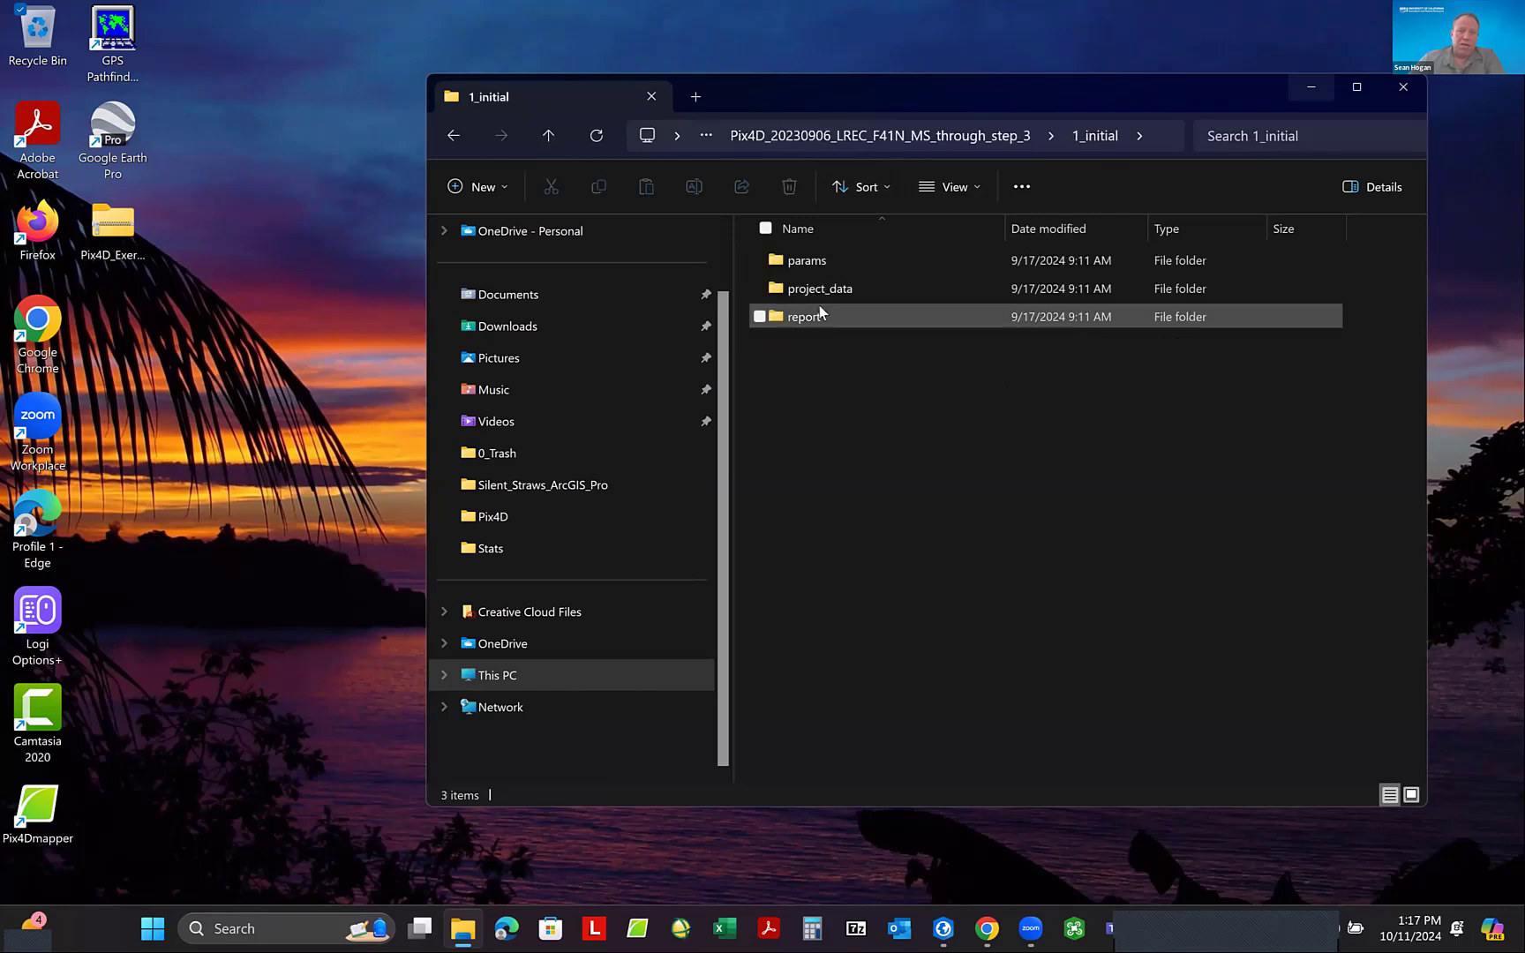
double_click(819, 311)
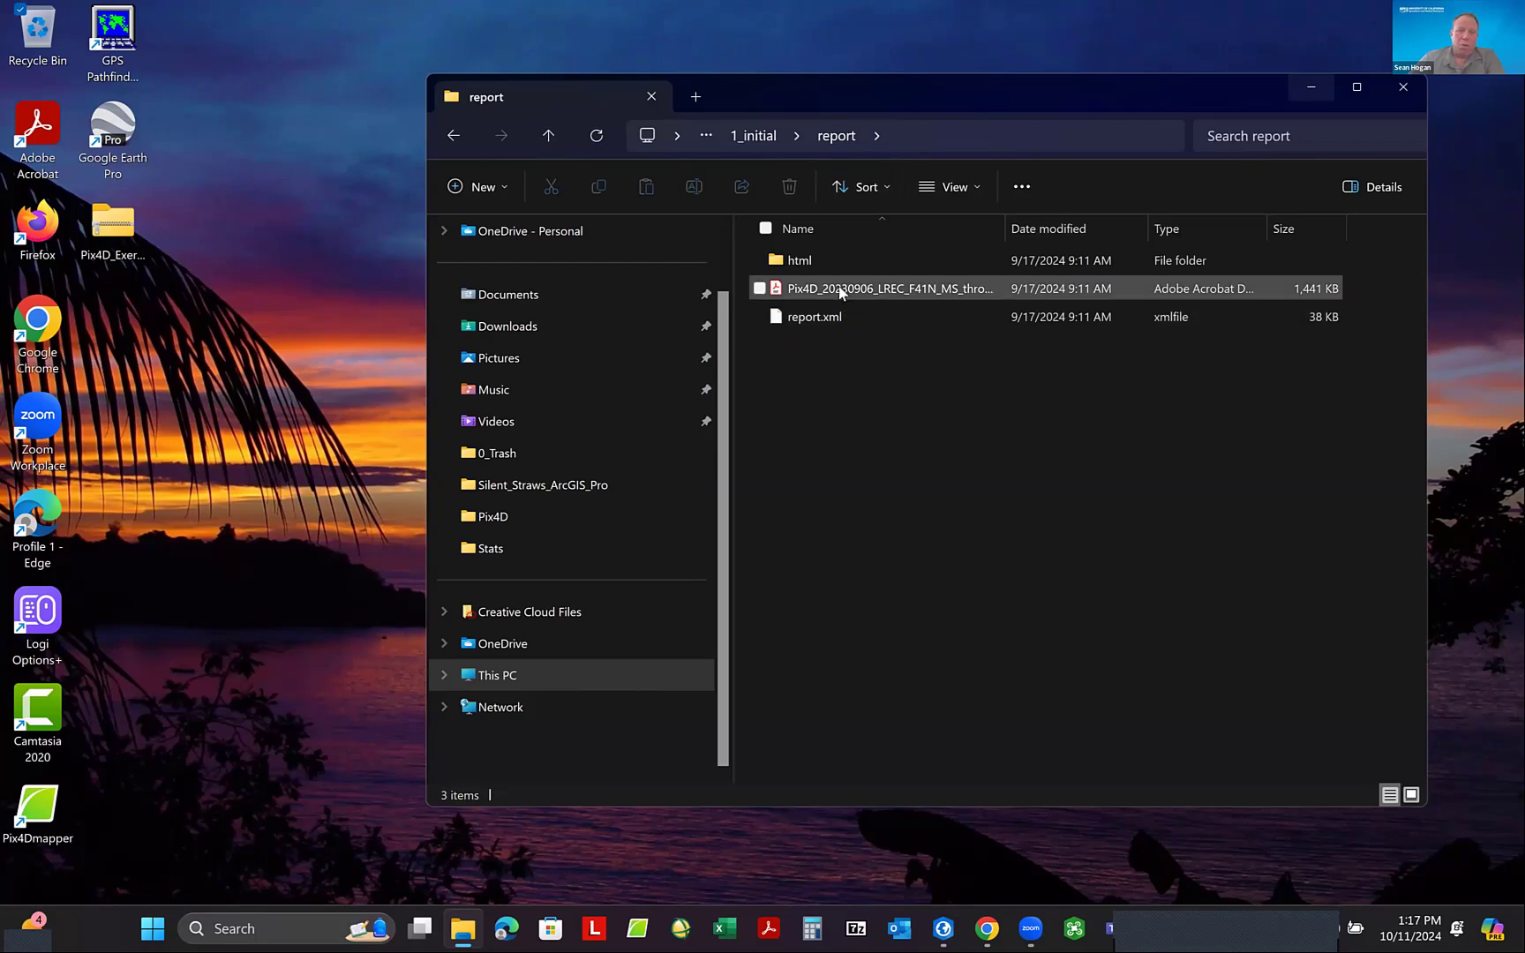
click(841, 291)
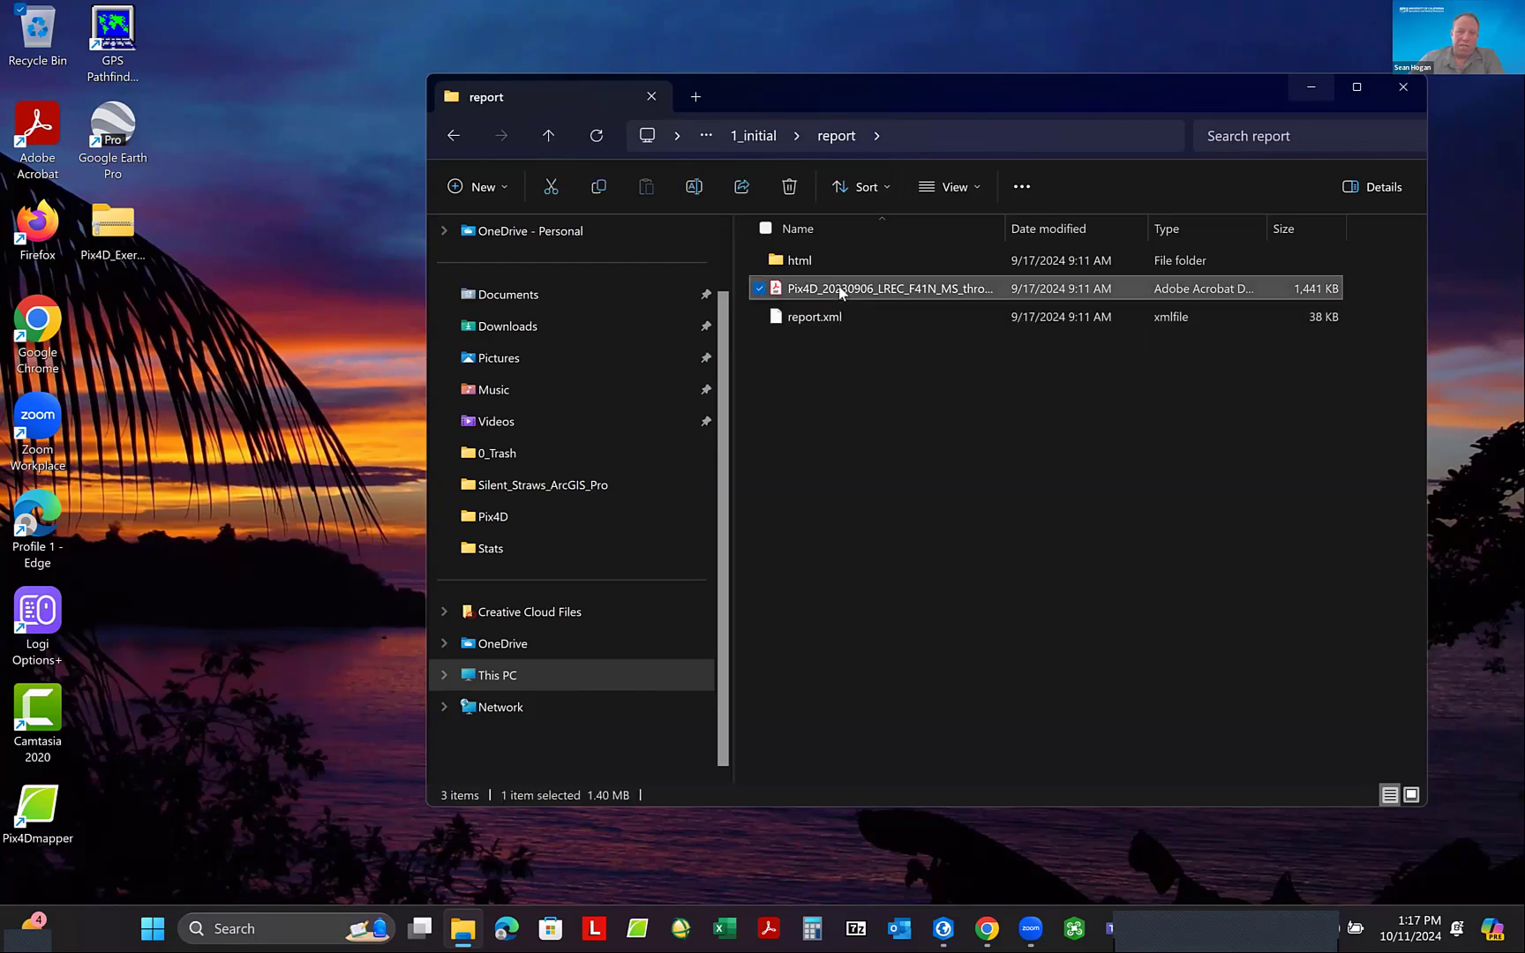
double_click(840, 289)
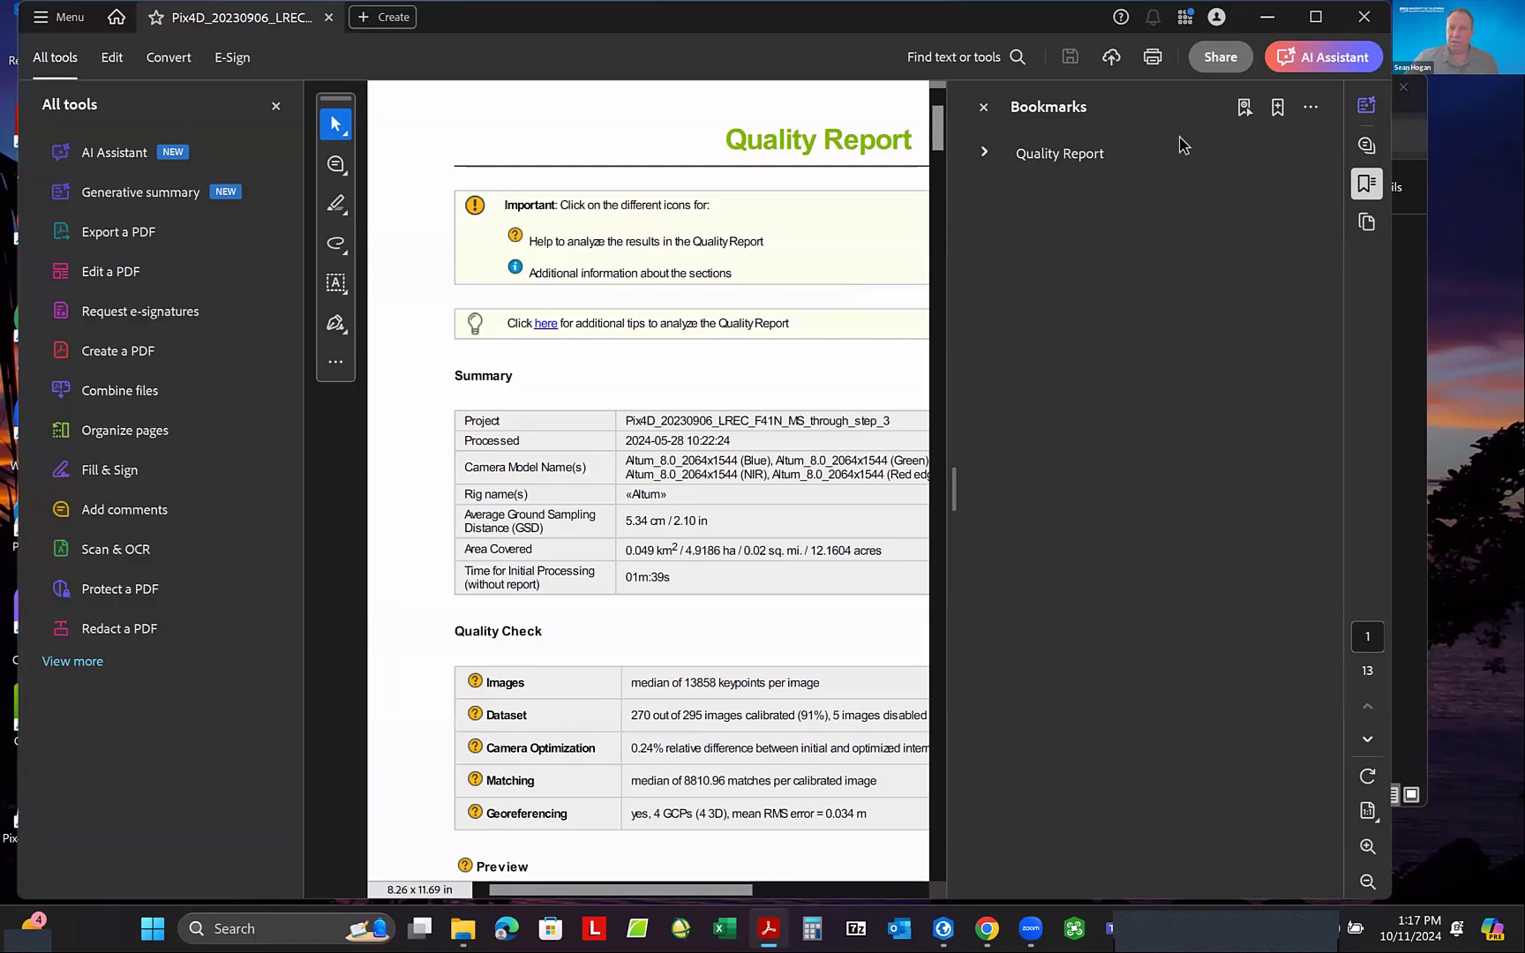
- Dismiss the bookmarks and AI Assistant pop-up, and examine the report's Summary, Quality Check and Preview sections
click(984, 107)
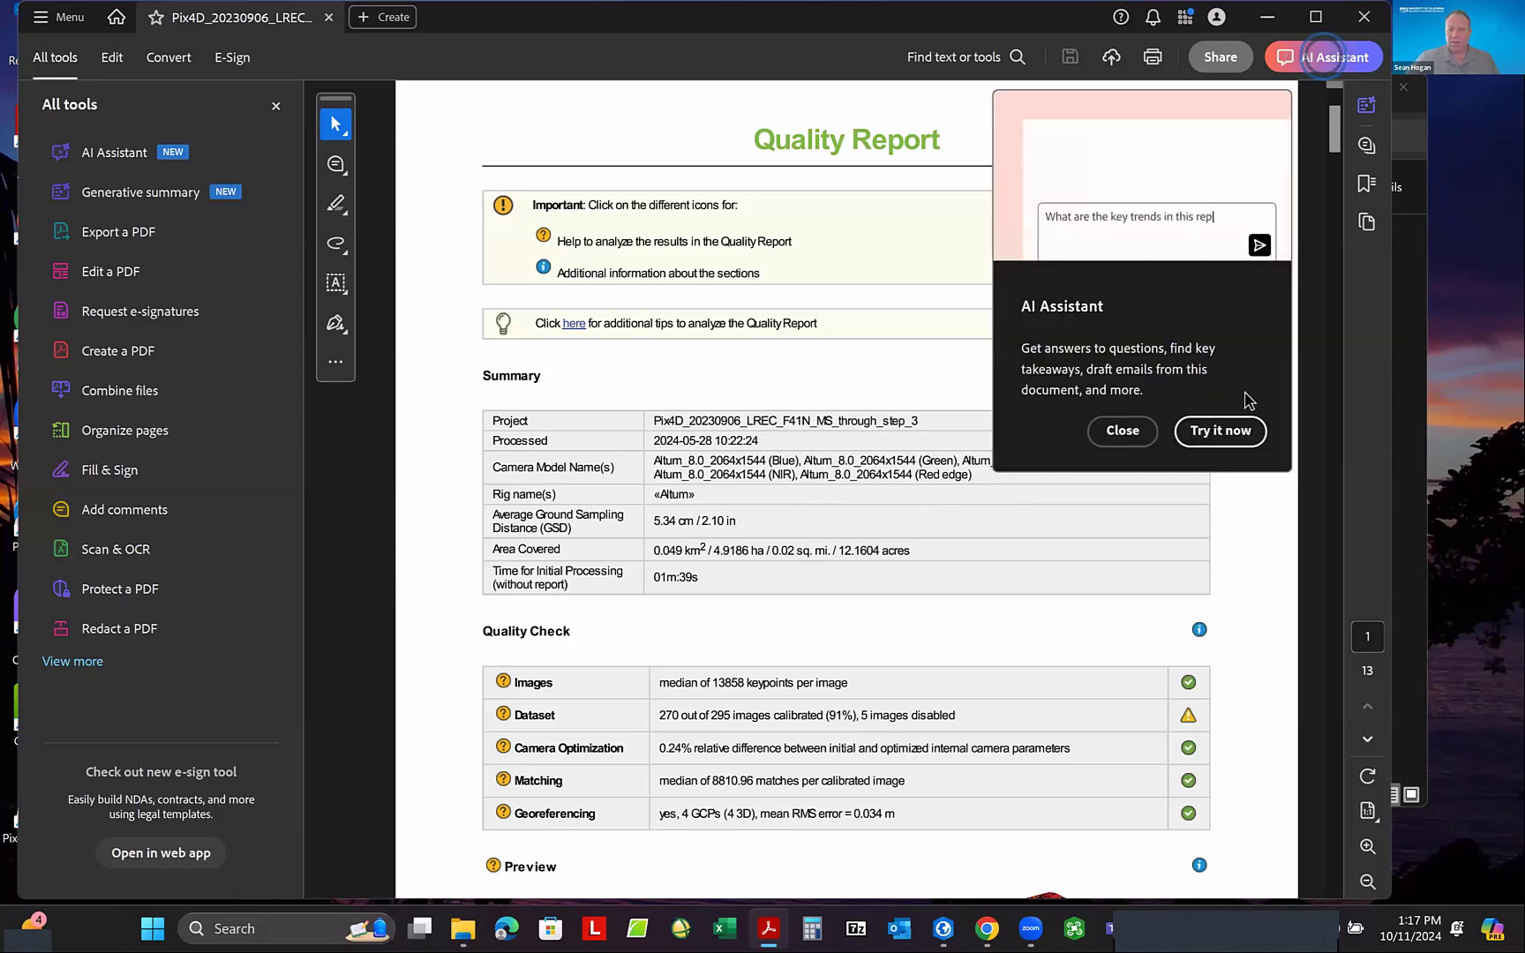
click(1123, 431)
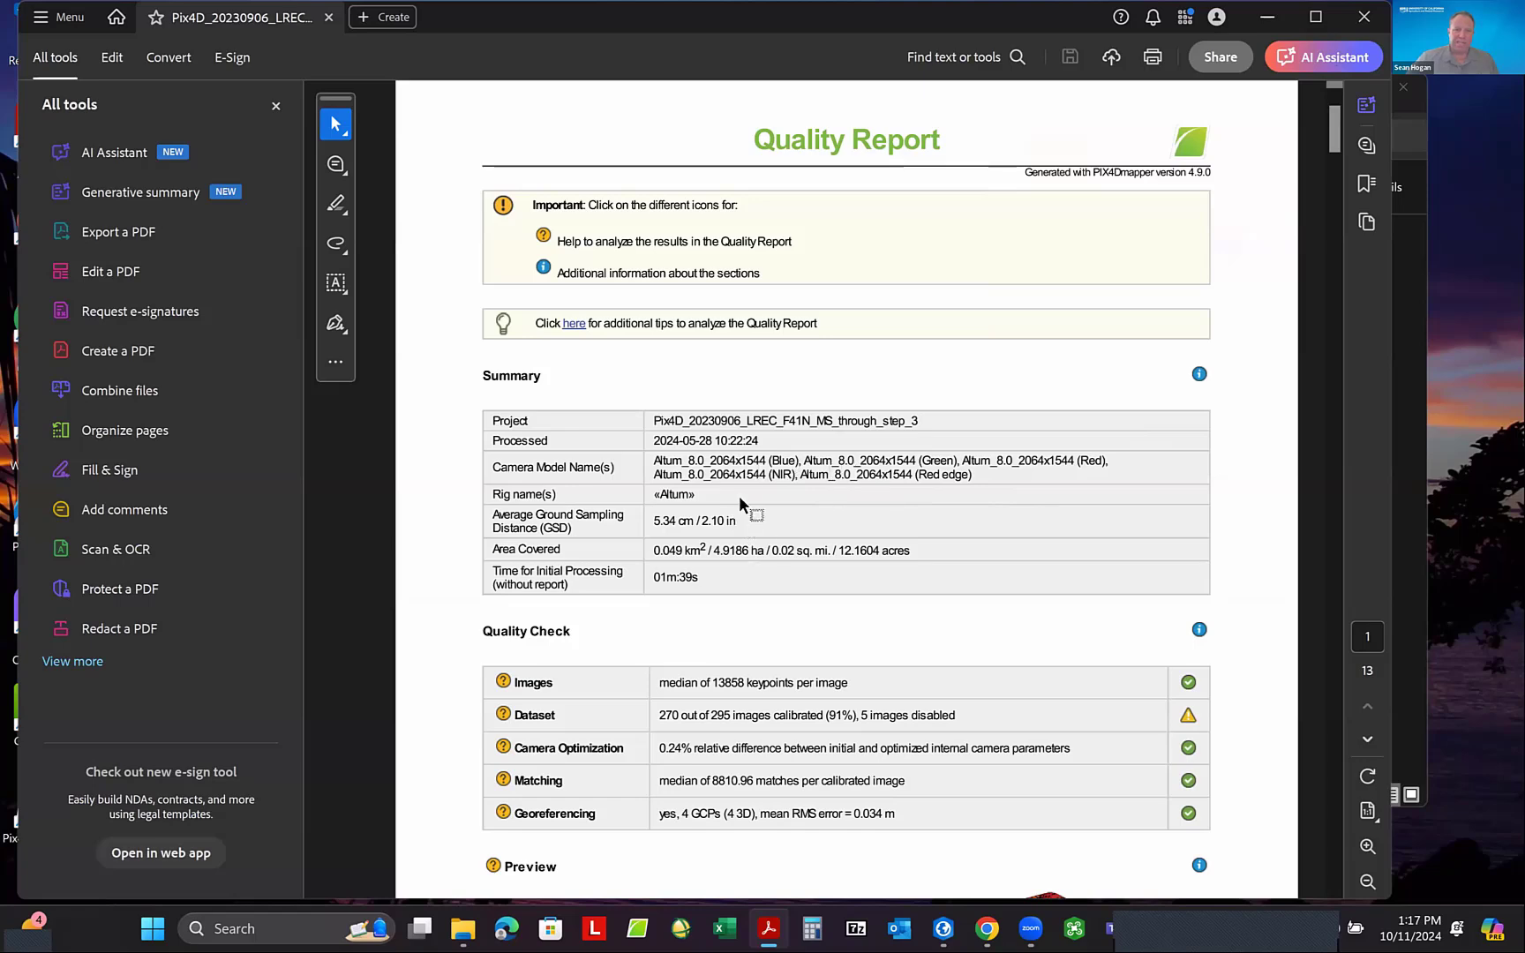
scroll(792, 515, down, 4)
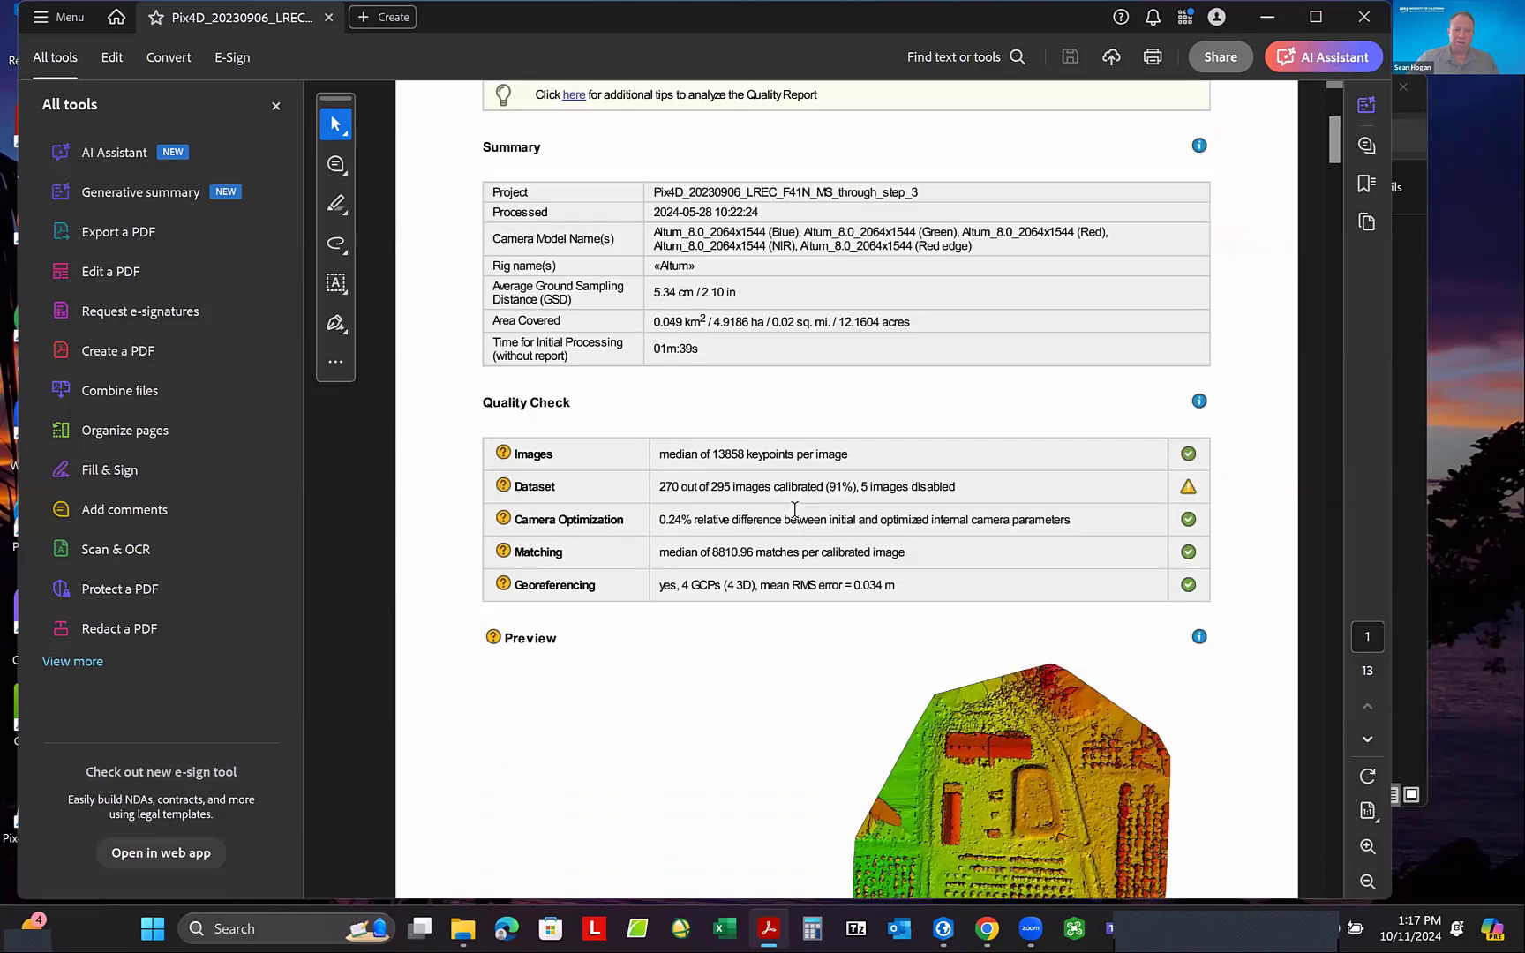
scroll(793, 515, down, 1)
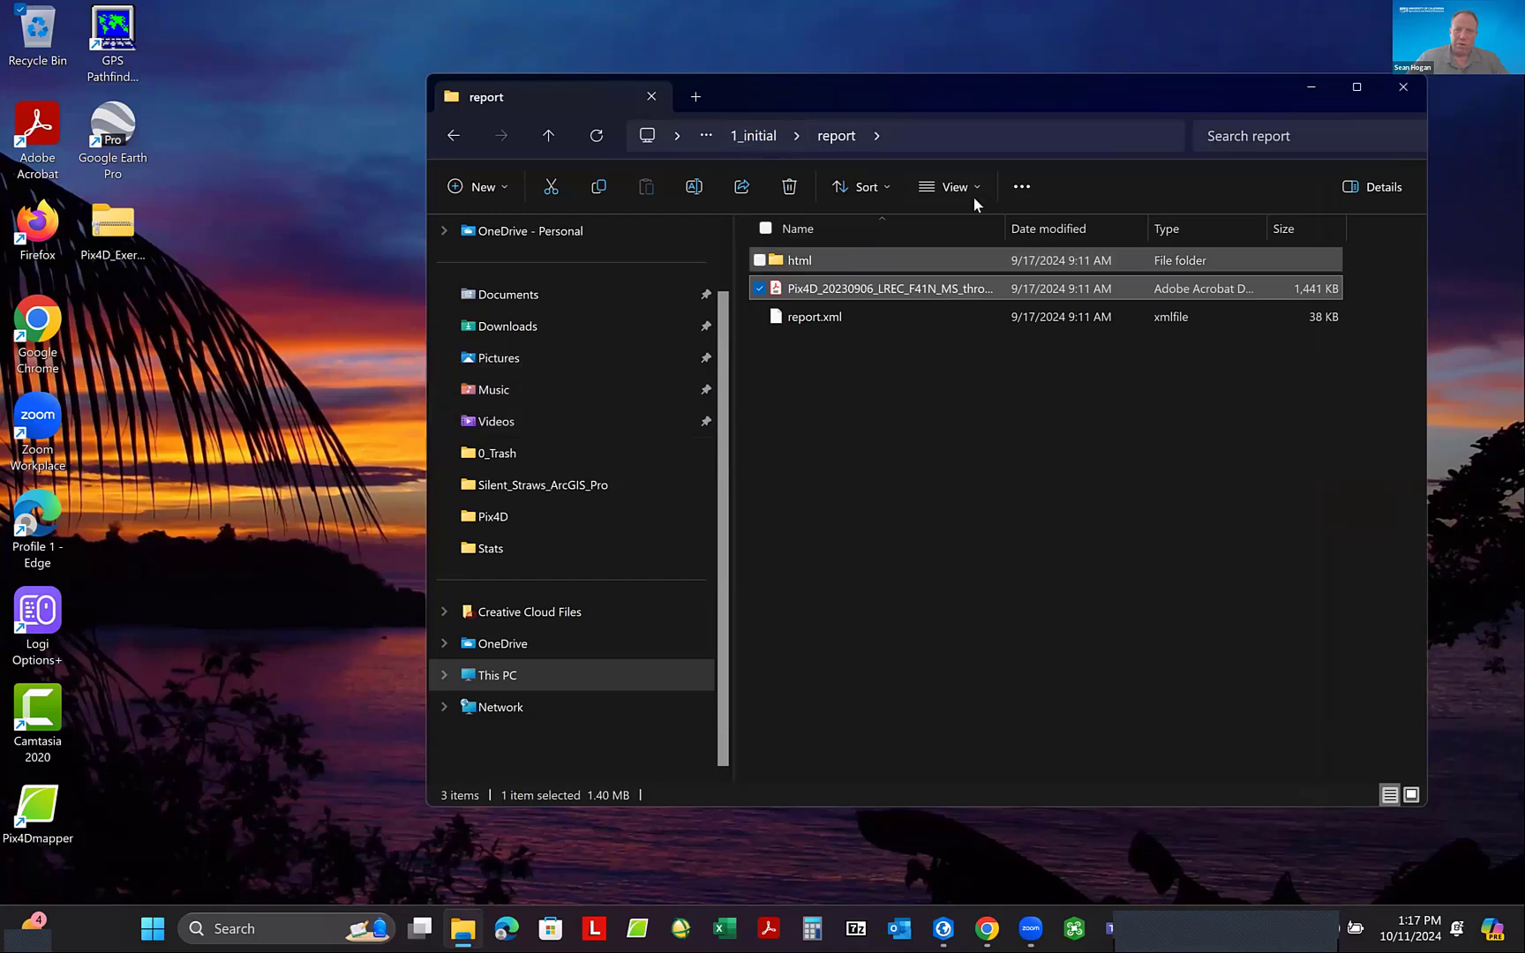
- Return to the Pix4D_Exercise folder and open the ArcGIS project 20230906_LREC_F41N_GIS from ArcGIS > 20230906_LREC_F41N_GIS in ArcGIS Pro
click(548, 137)
click(549, 137)
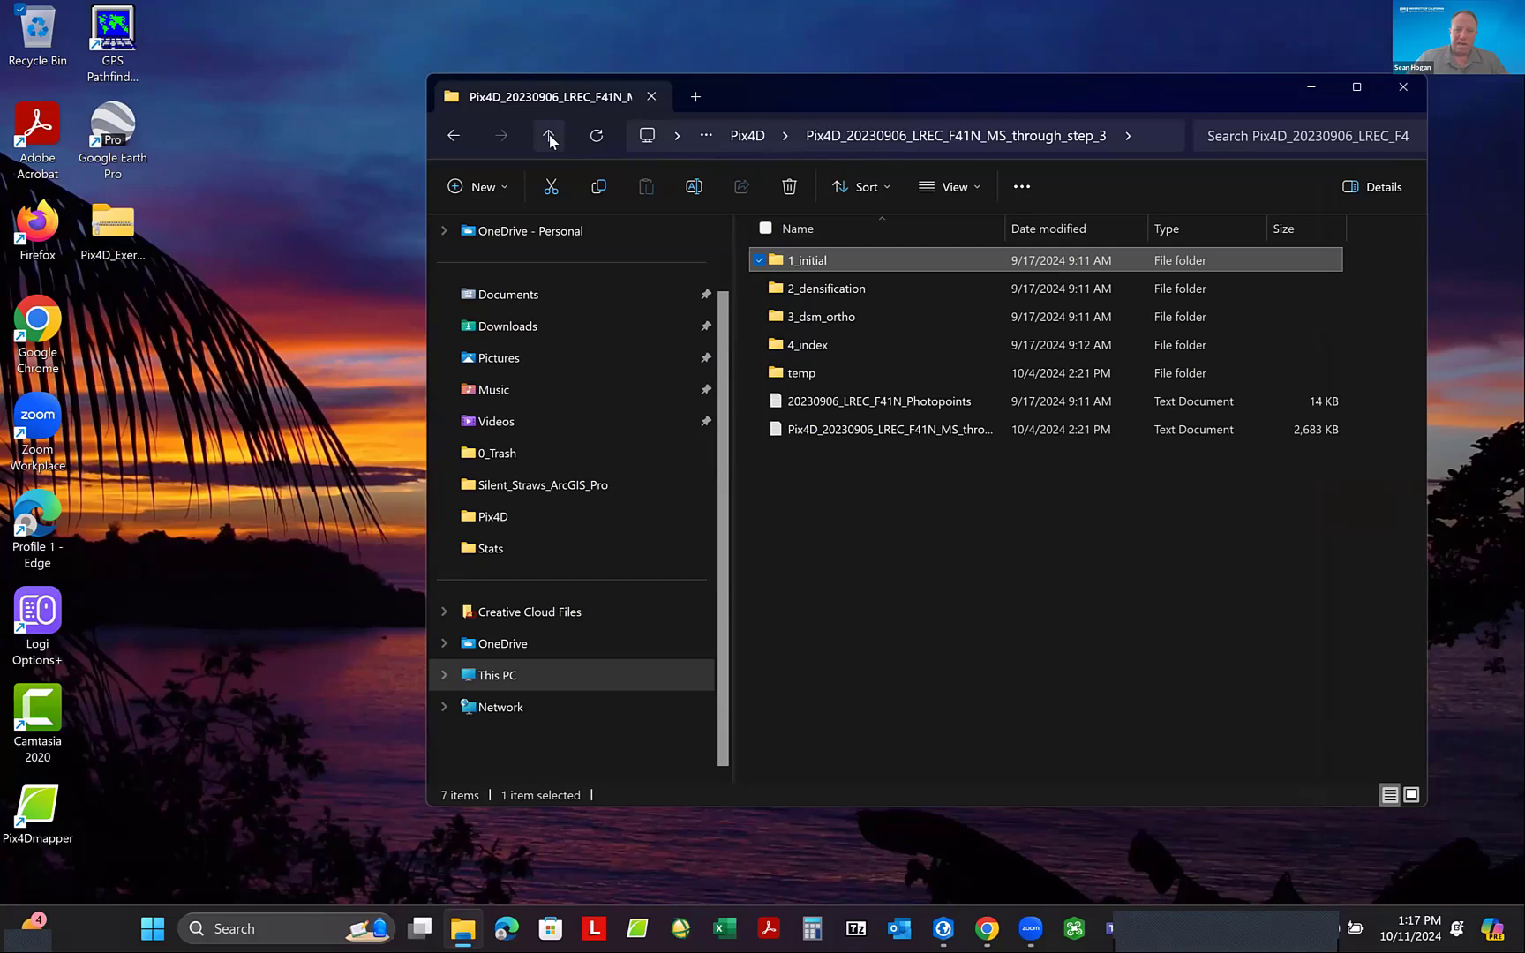
click(548, 137)
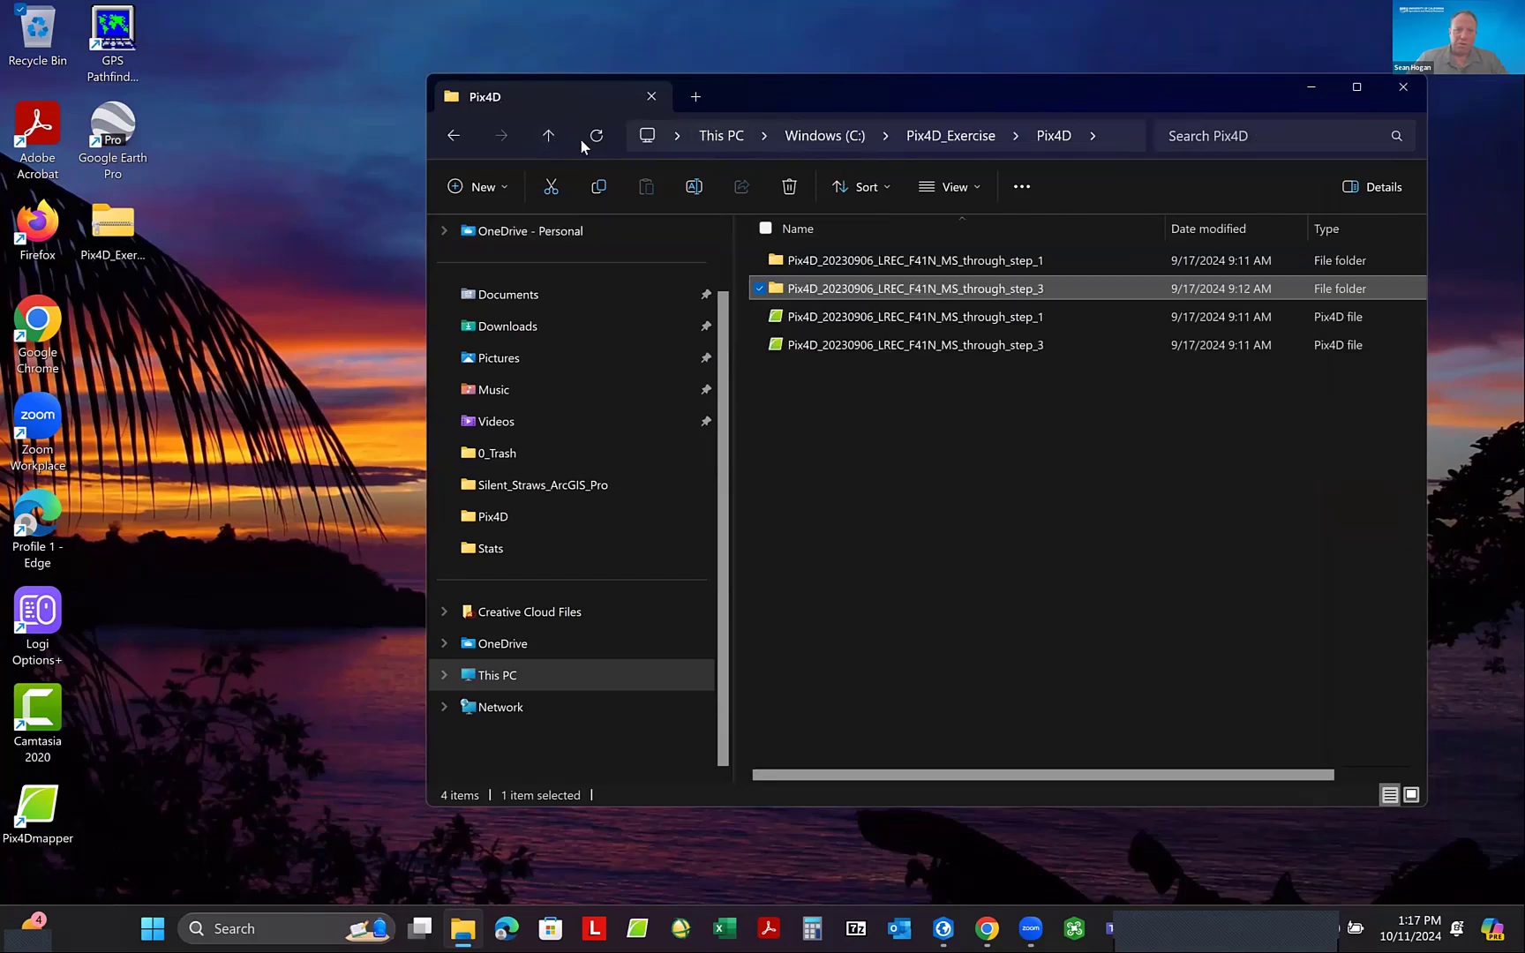
click(548, 137)
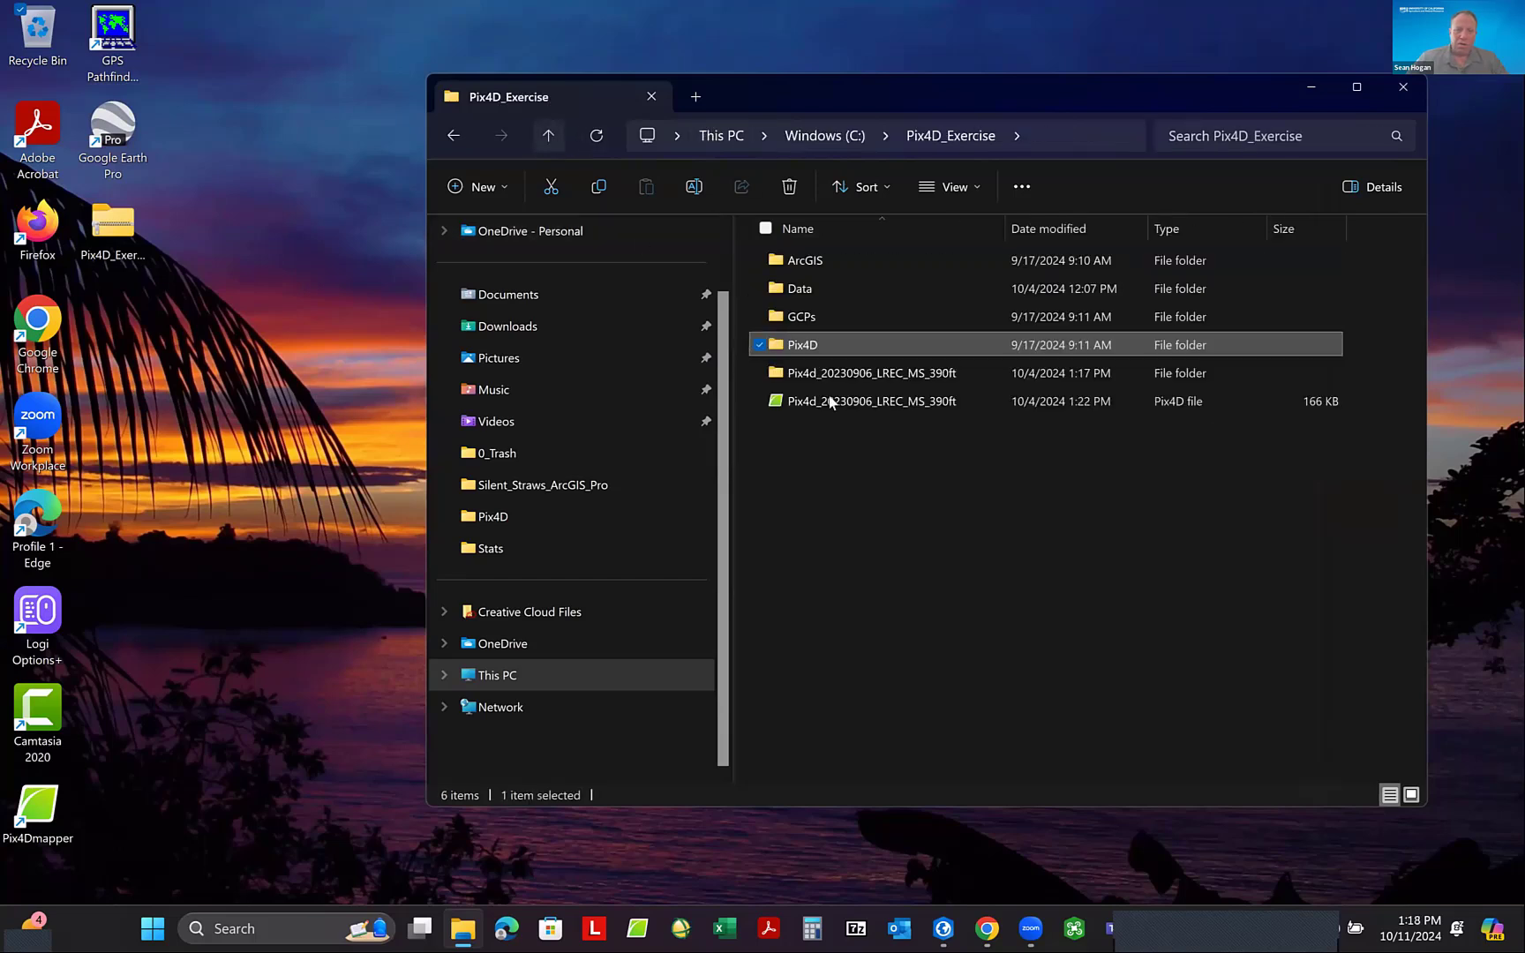
double_click(805, 260)
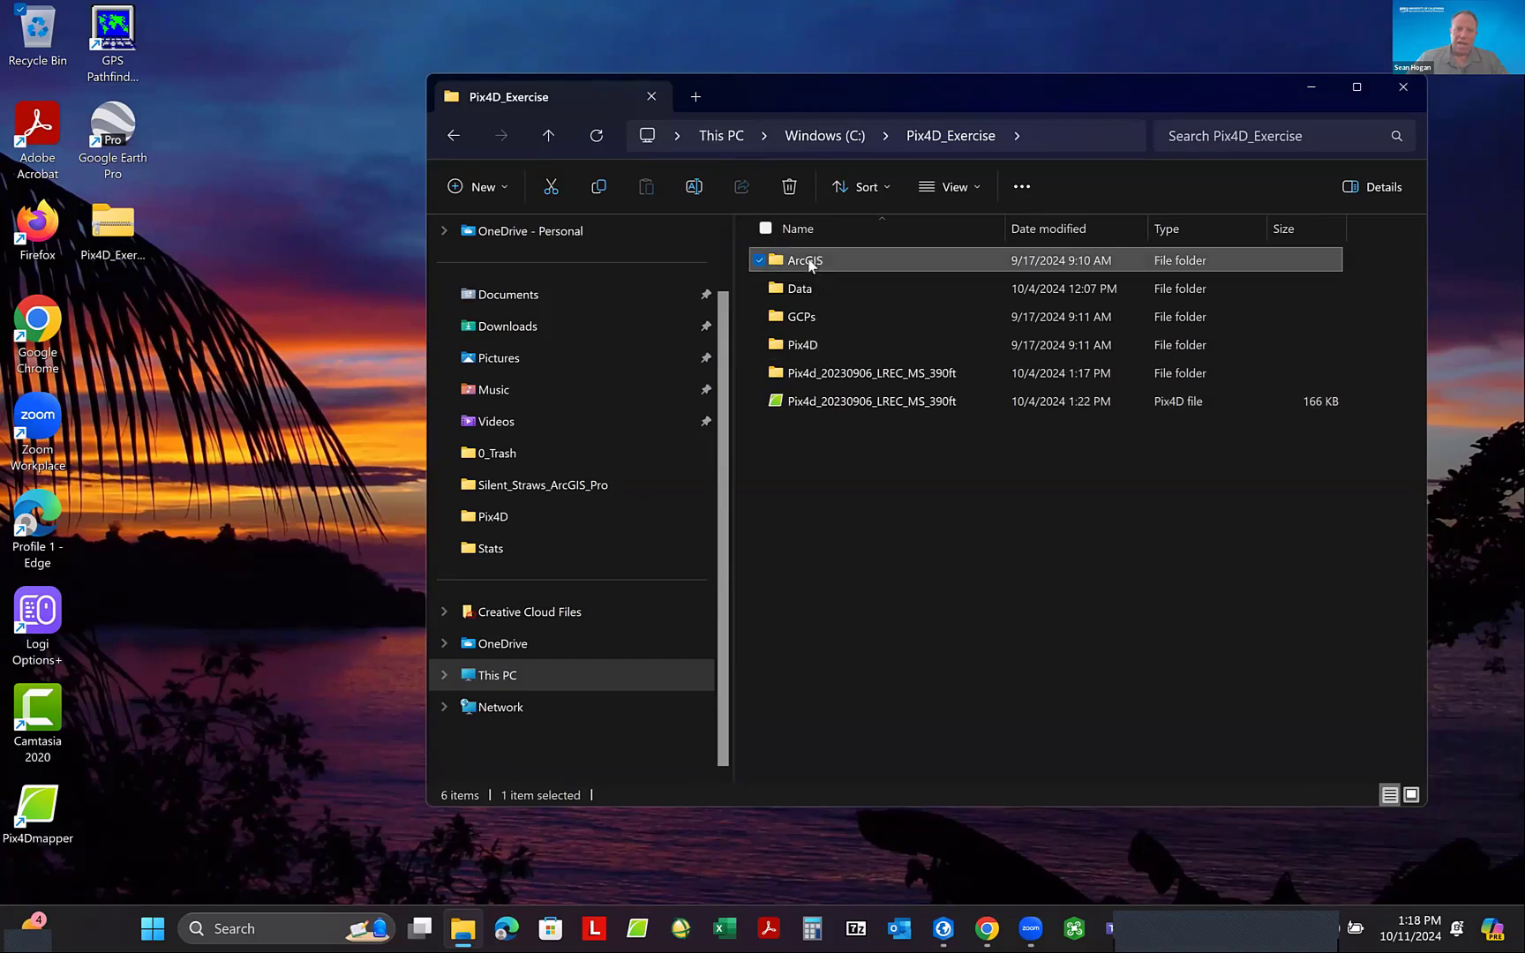
double_click(975, 263)
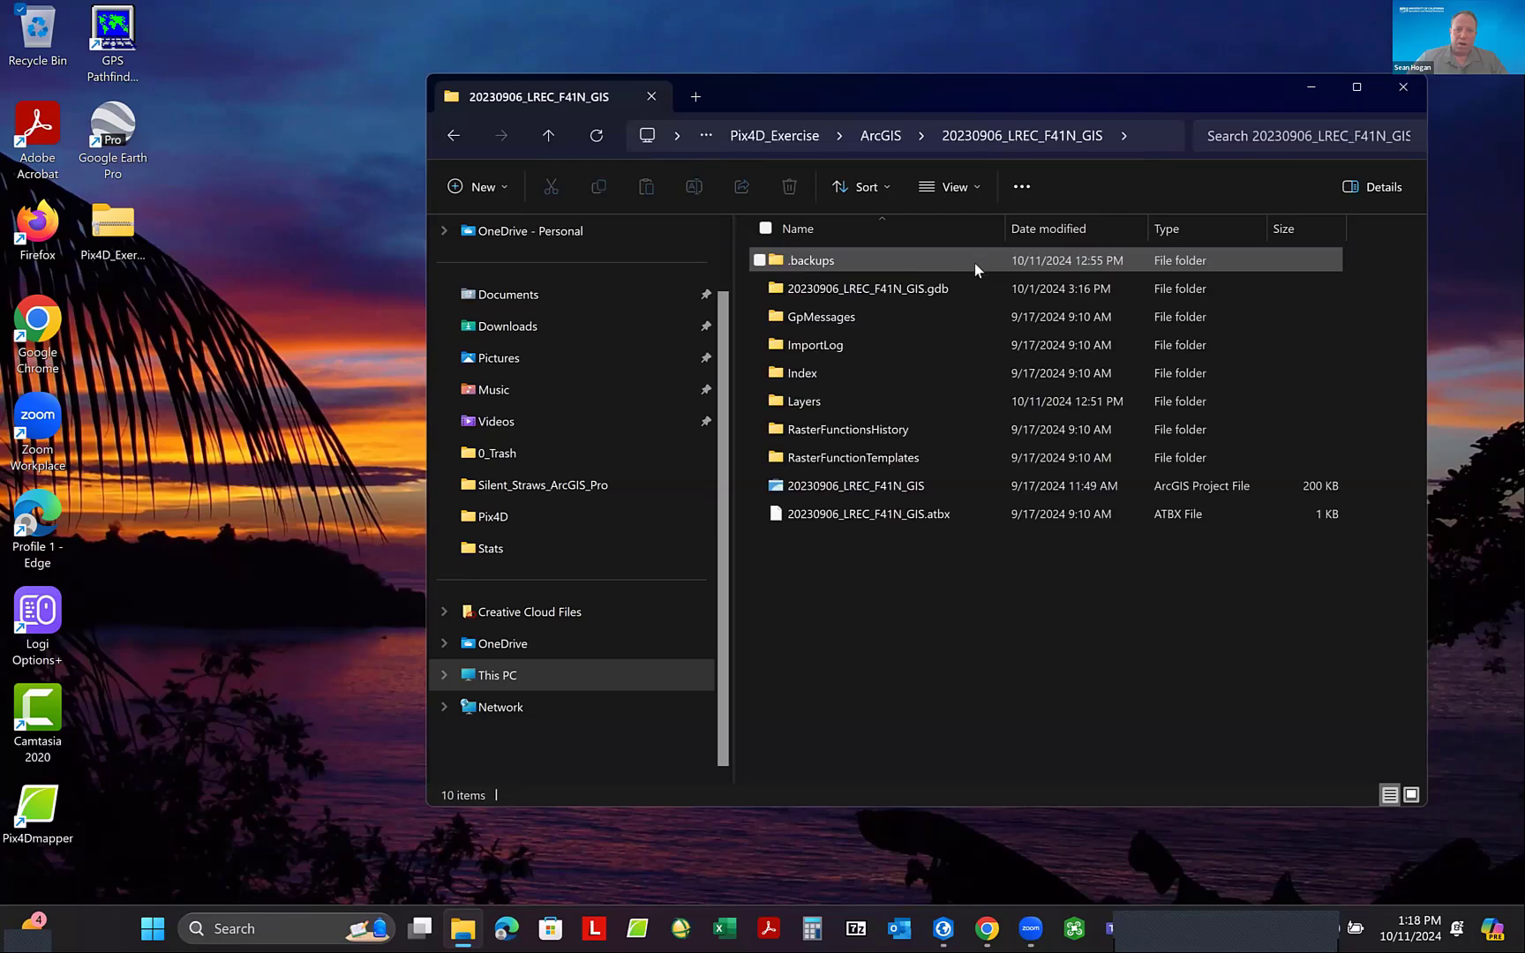
double_click(875, 488)
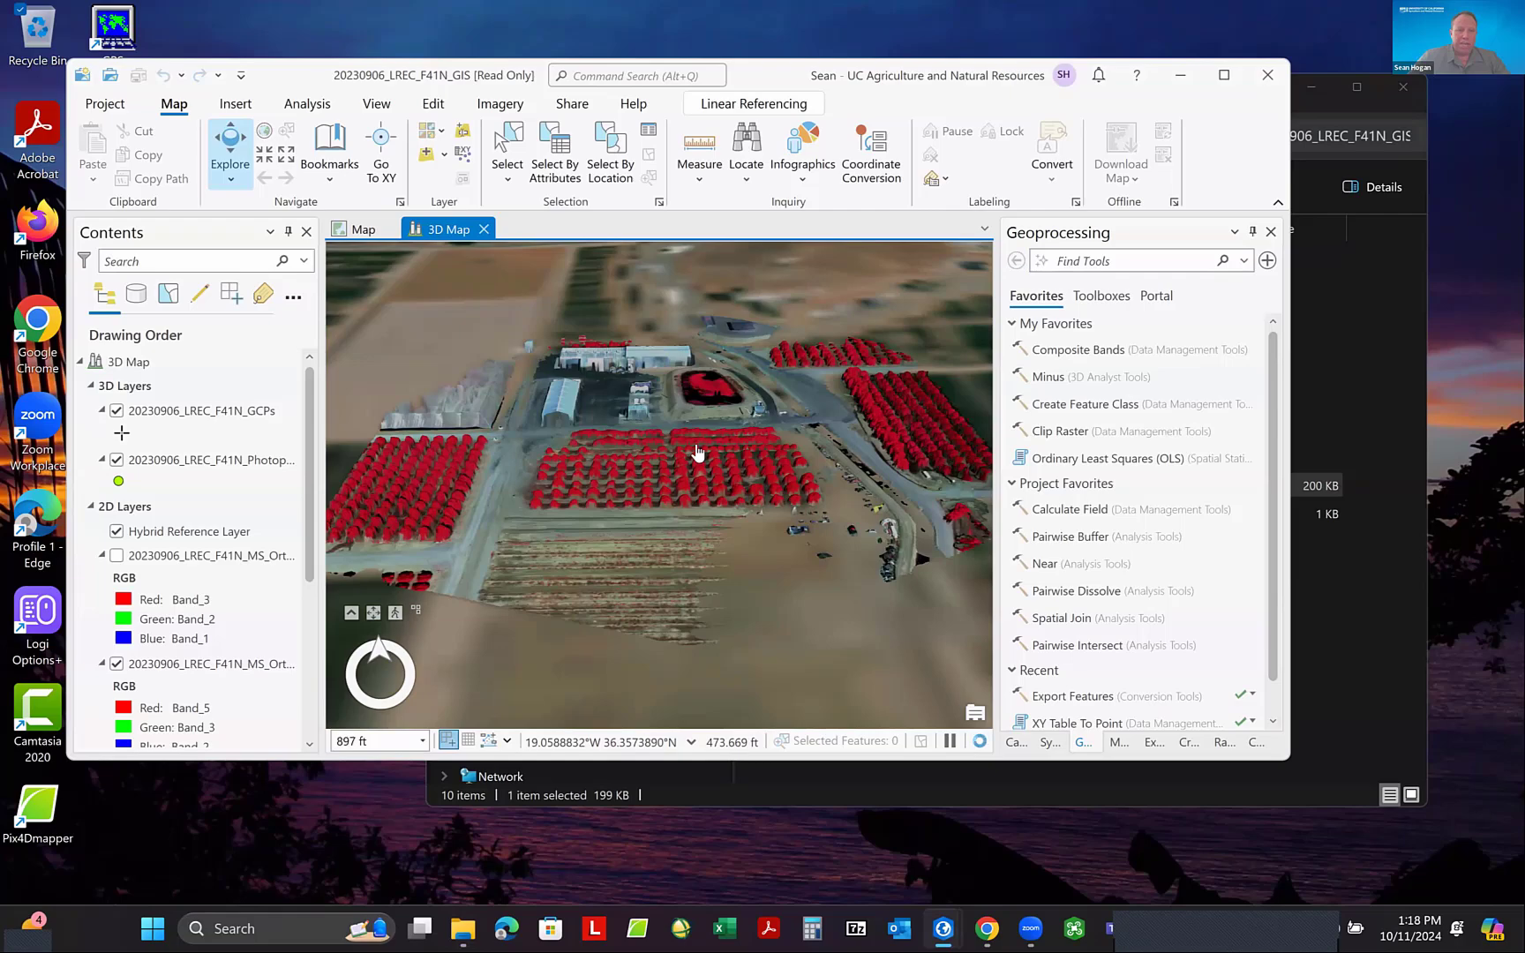
- Examine the false-color tree rows in the 3D Map from several angles, close up and from farther away
scroll(658, 455, up, 5)
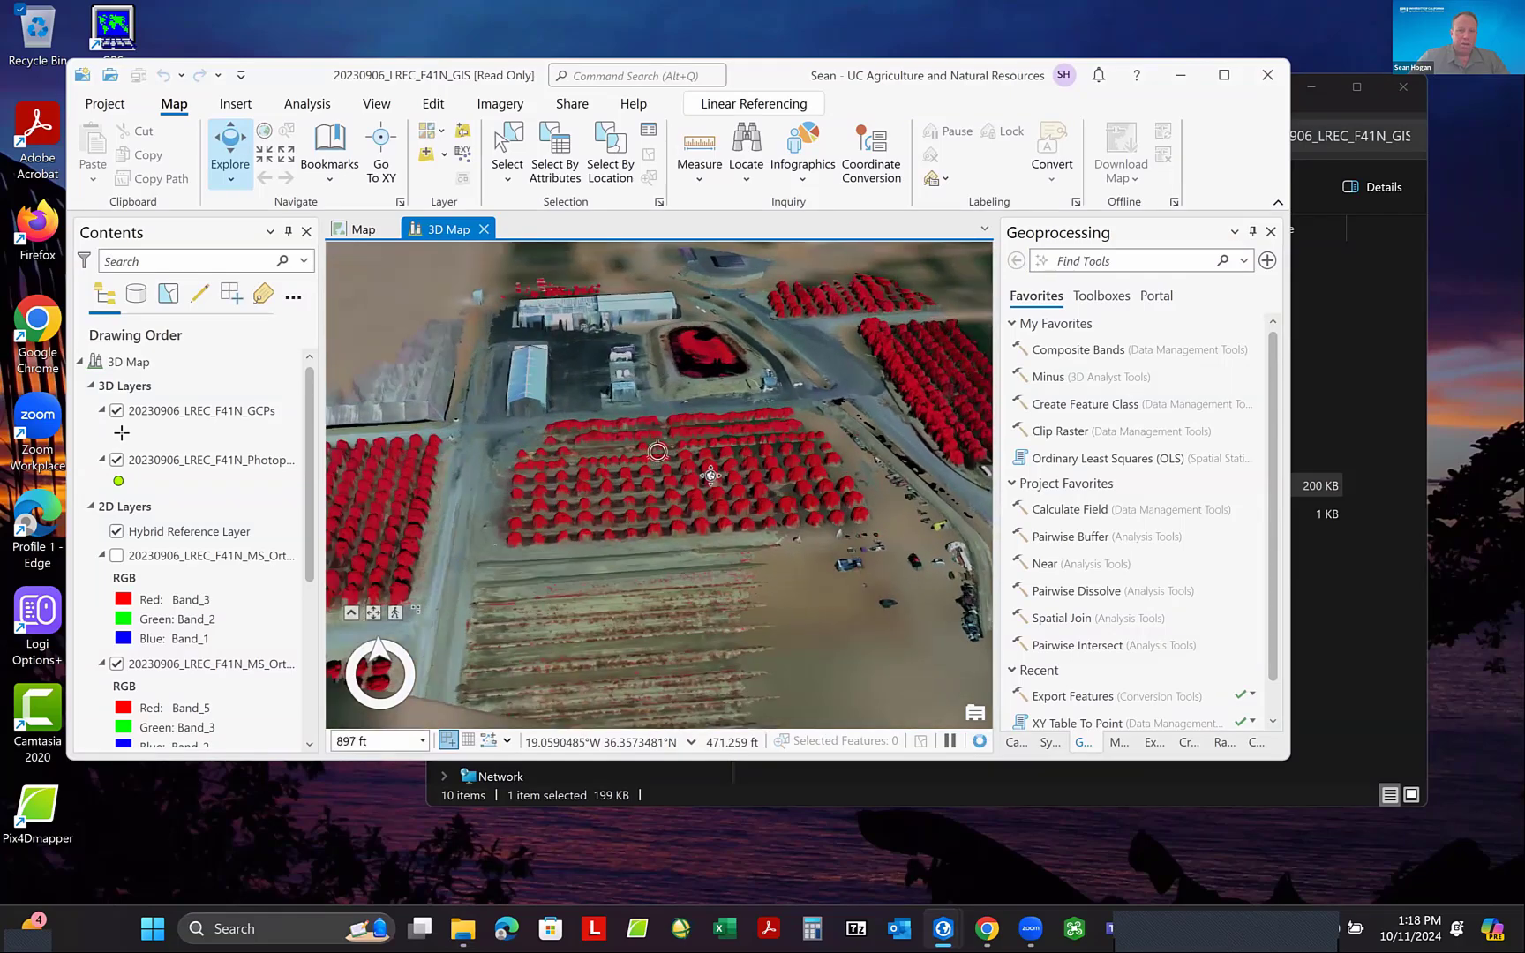
drag(738, 427, 766, 527)
scroll(612, 423, up, 5)
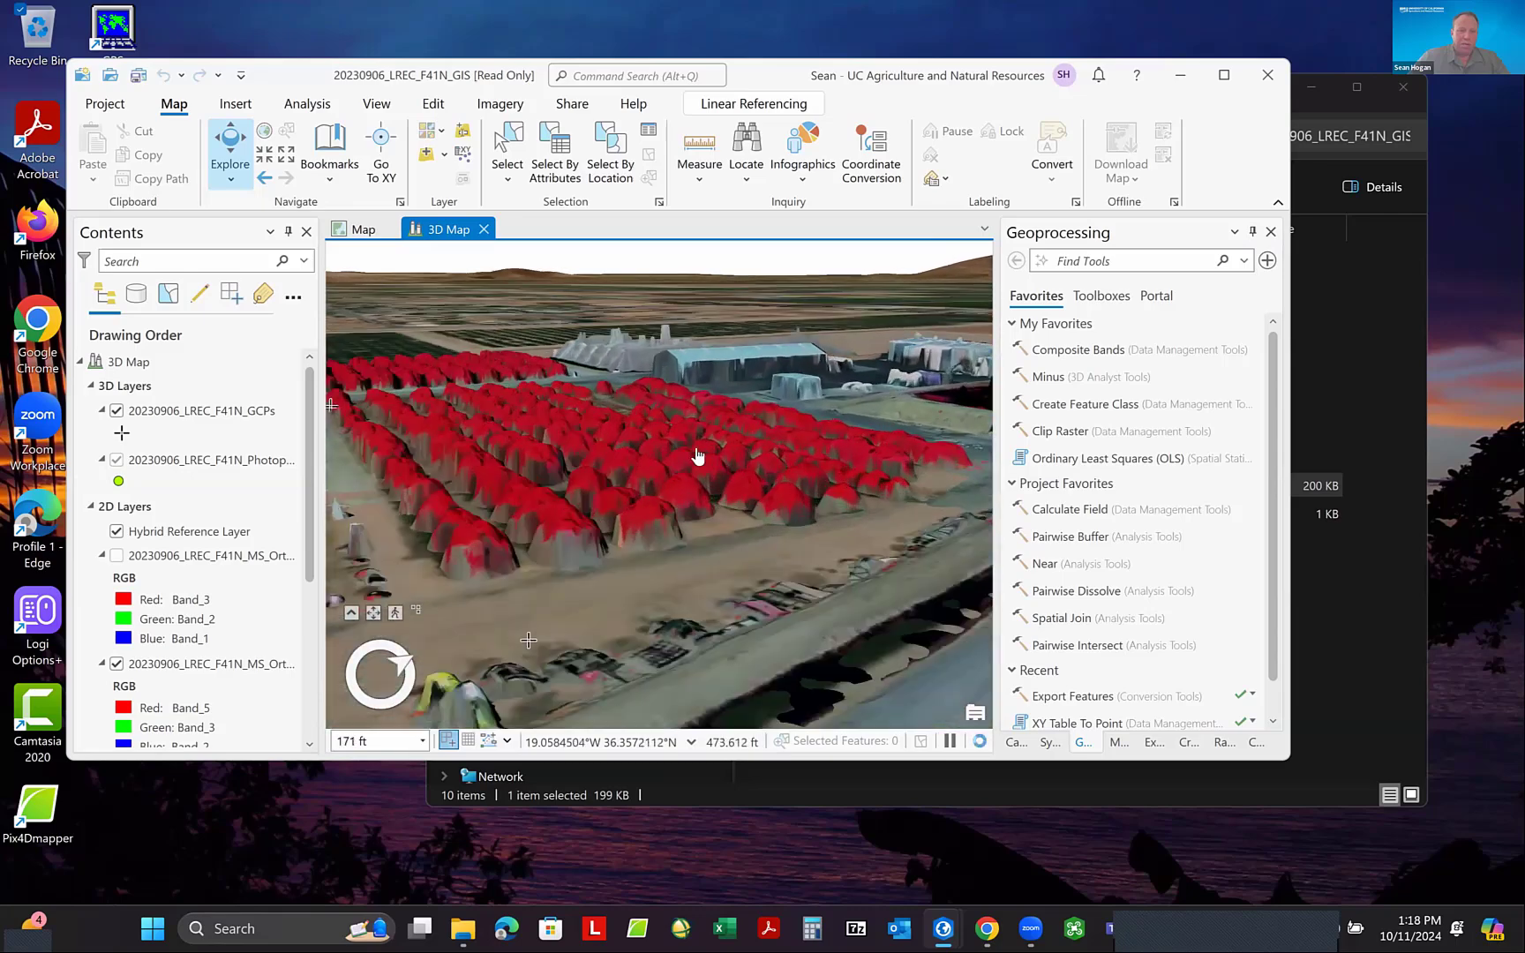
drag(612, 424, 484, 463)
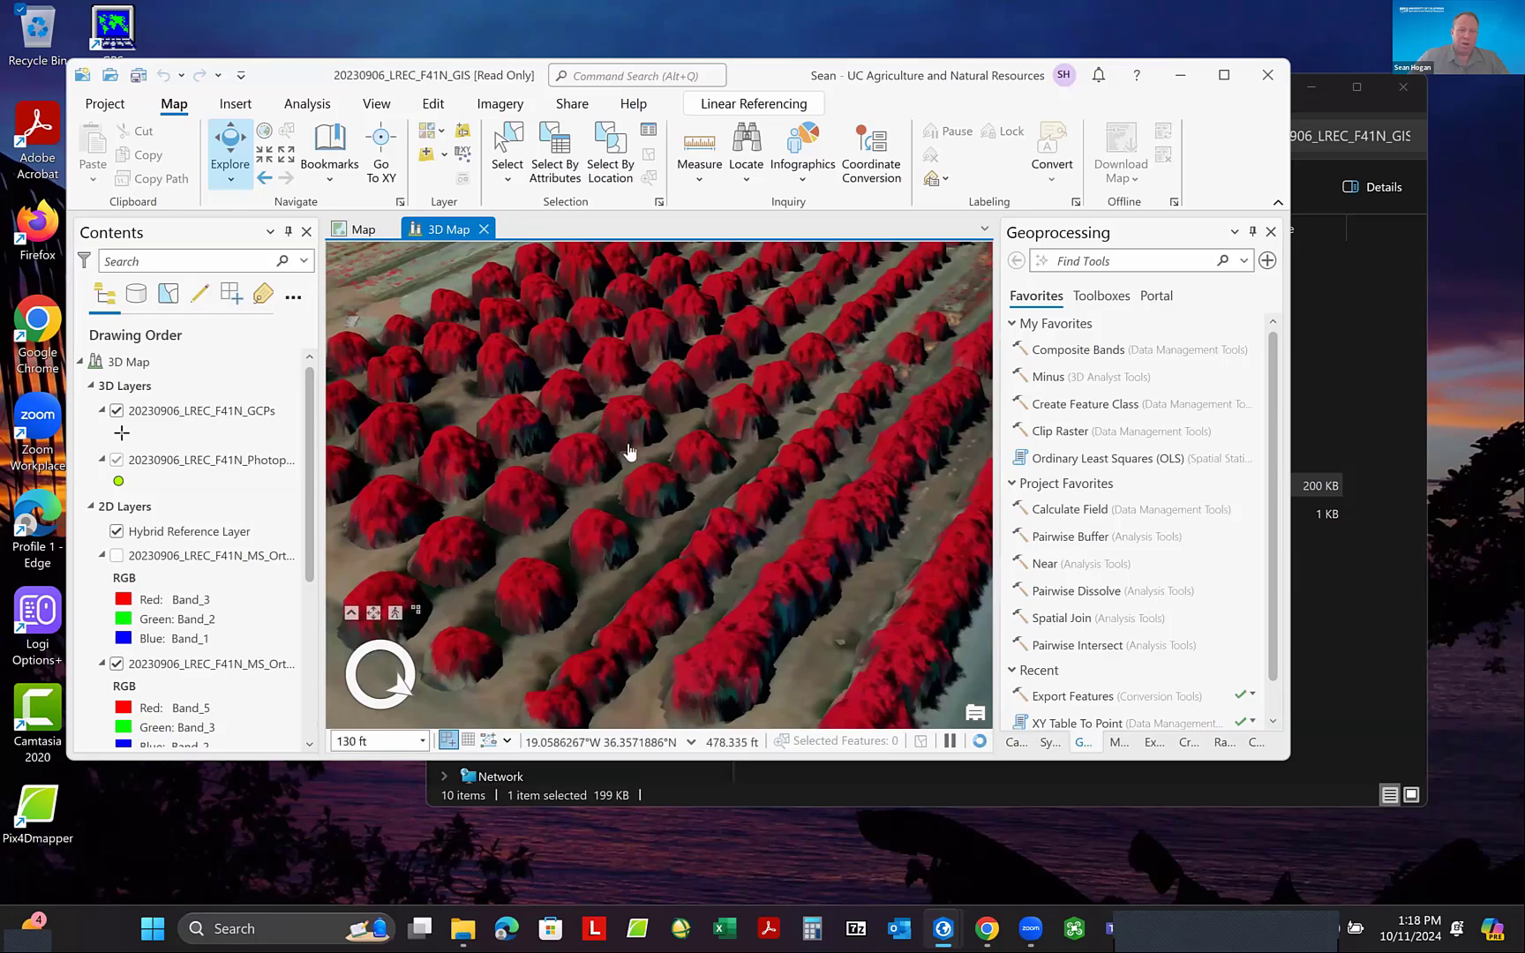
drag(691, 432, 607, 458)
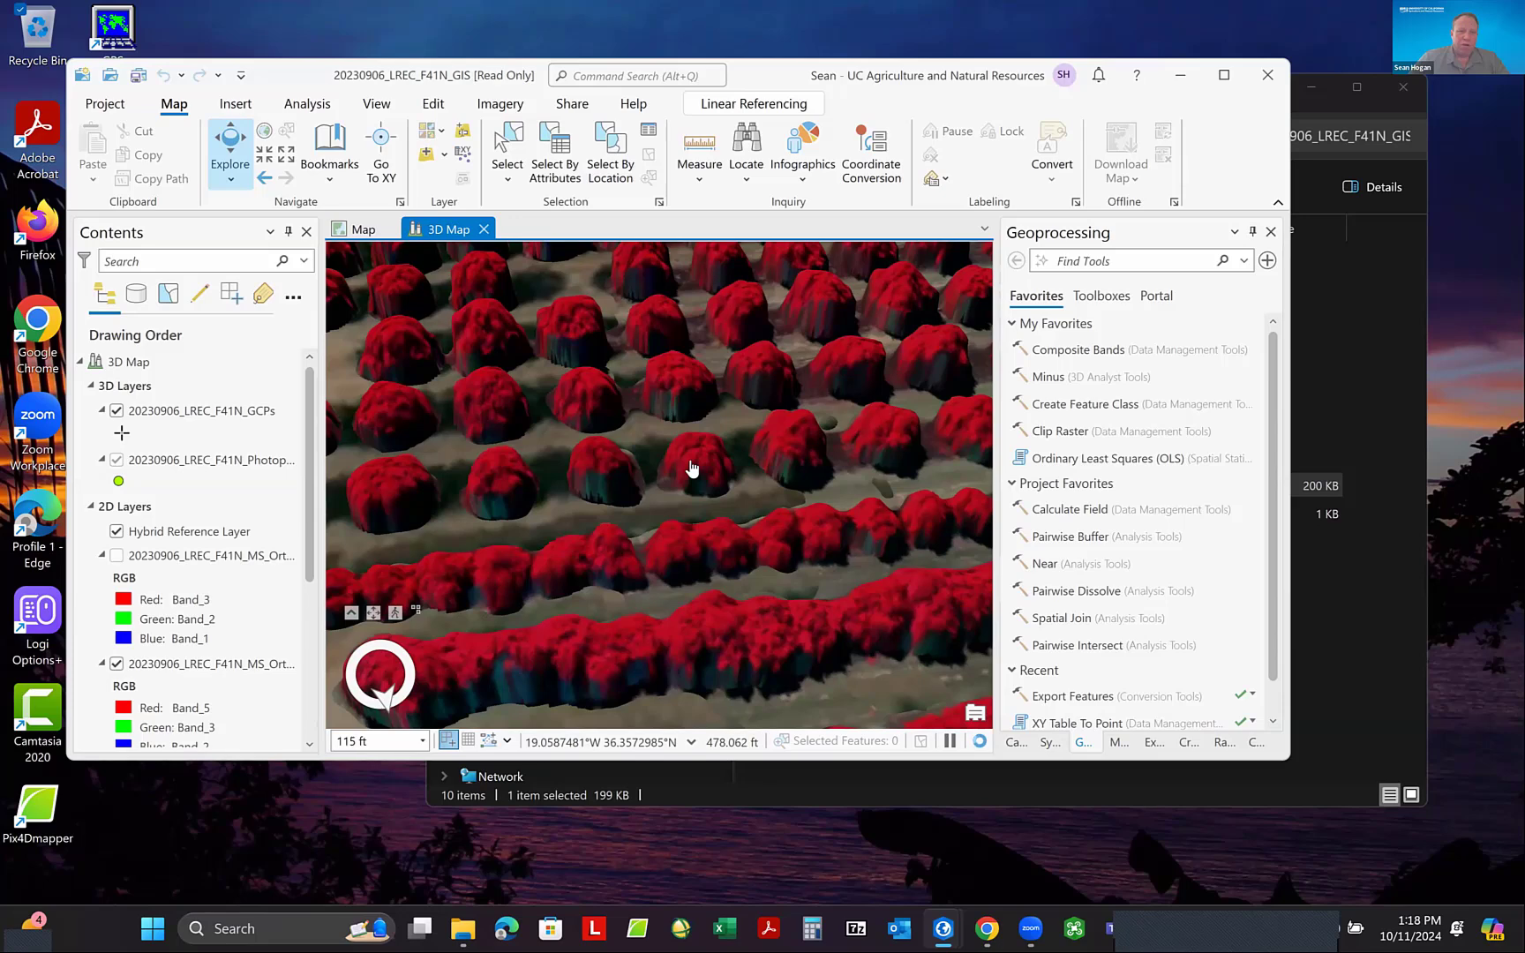
scroll(692, 468, down, 4)
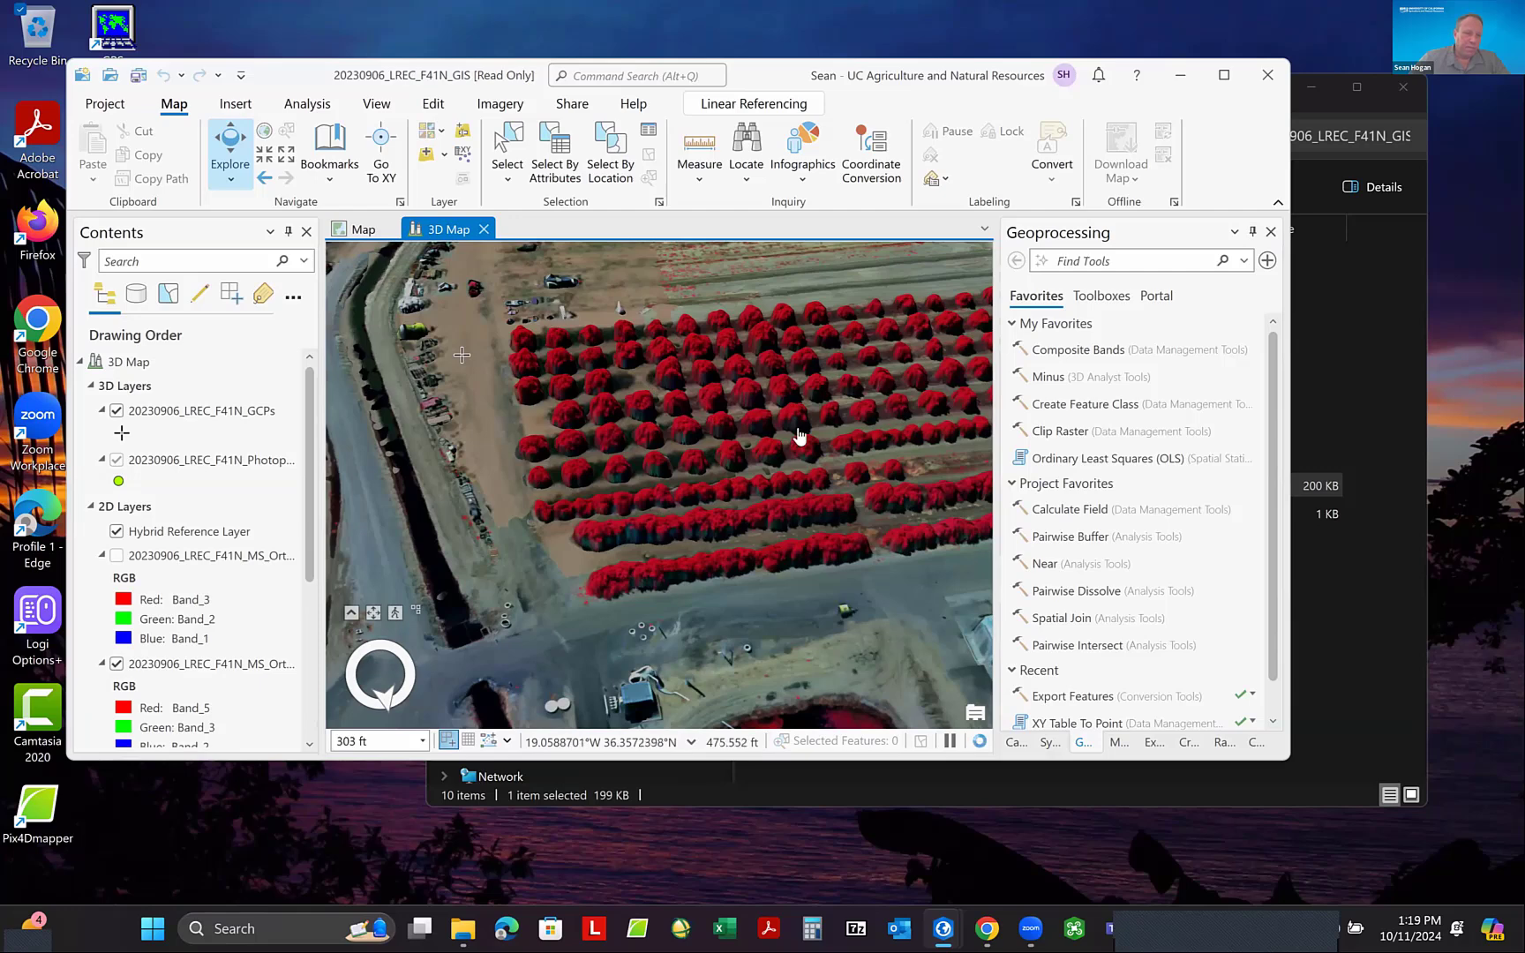
- In the 2D Map, show the false-color MS orthomosaic instead of the true-color one, and widen the Contents pane to read the layer names
click(362, 230)
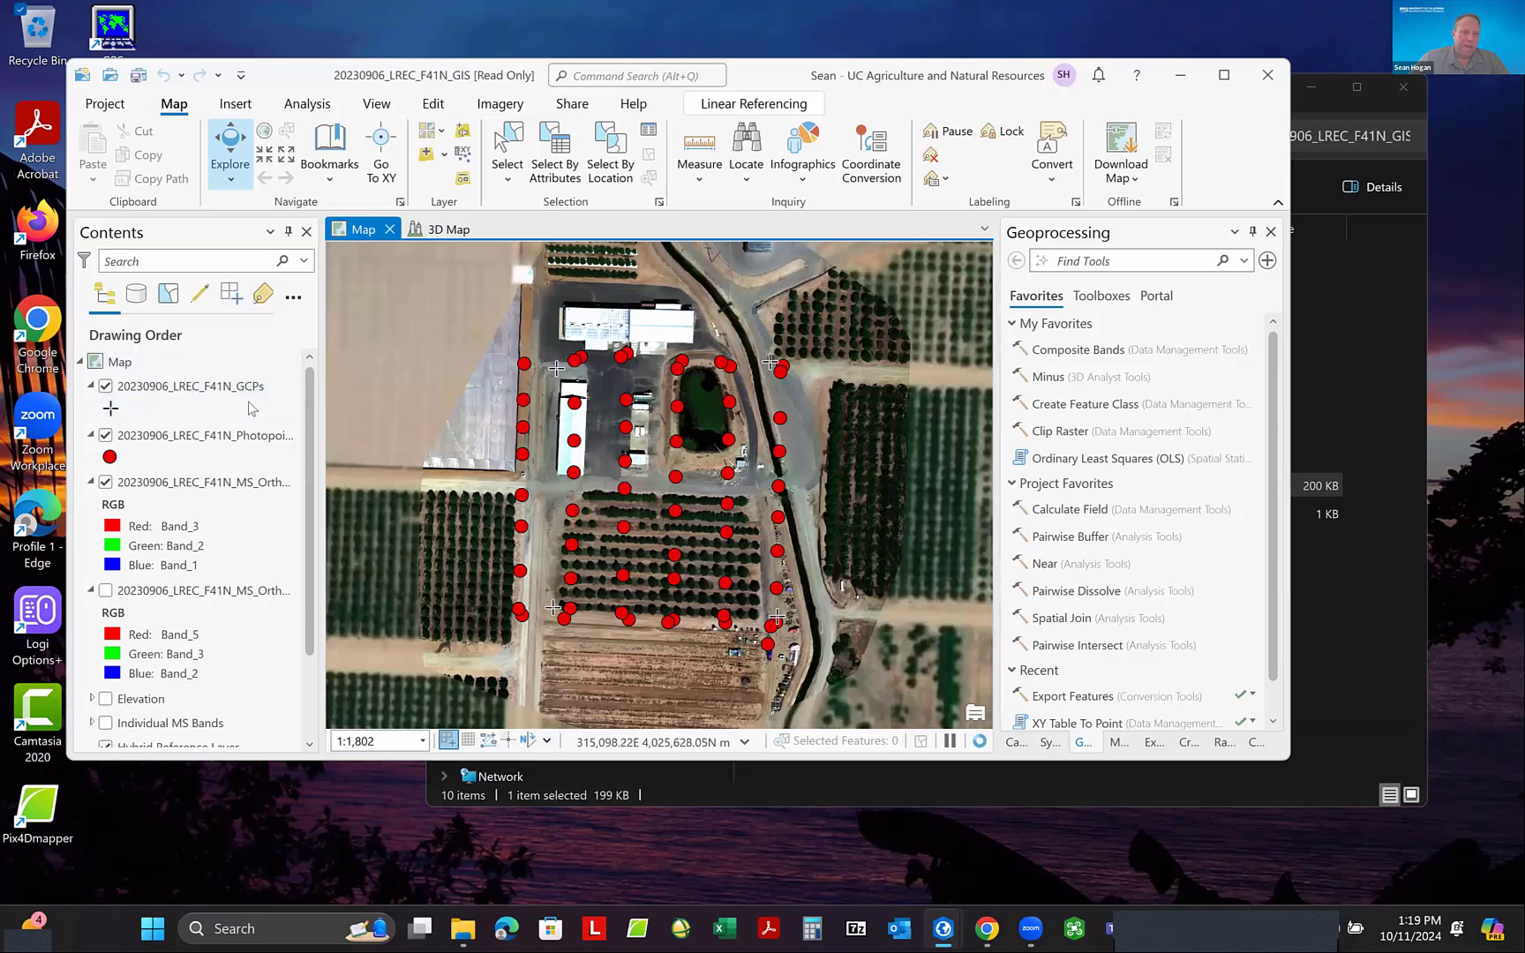
scroll(252, 408, down, 1)
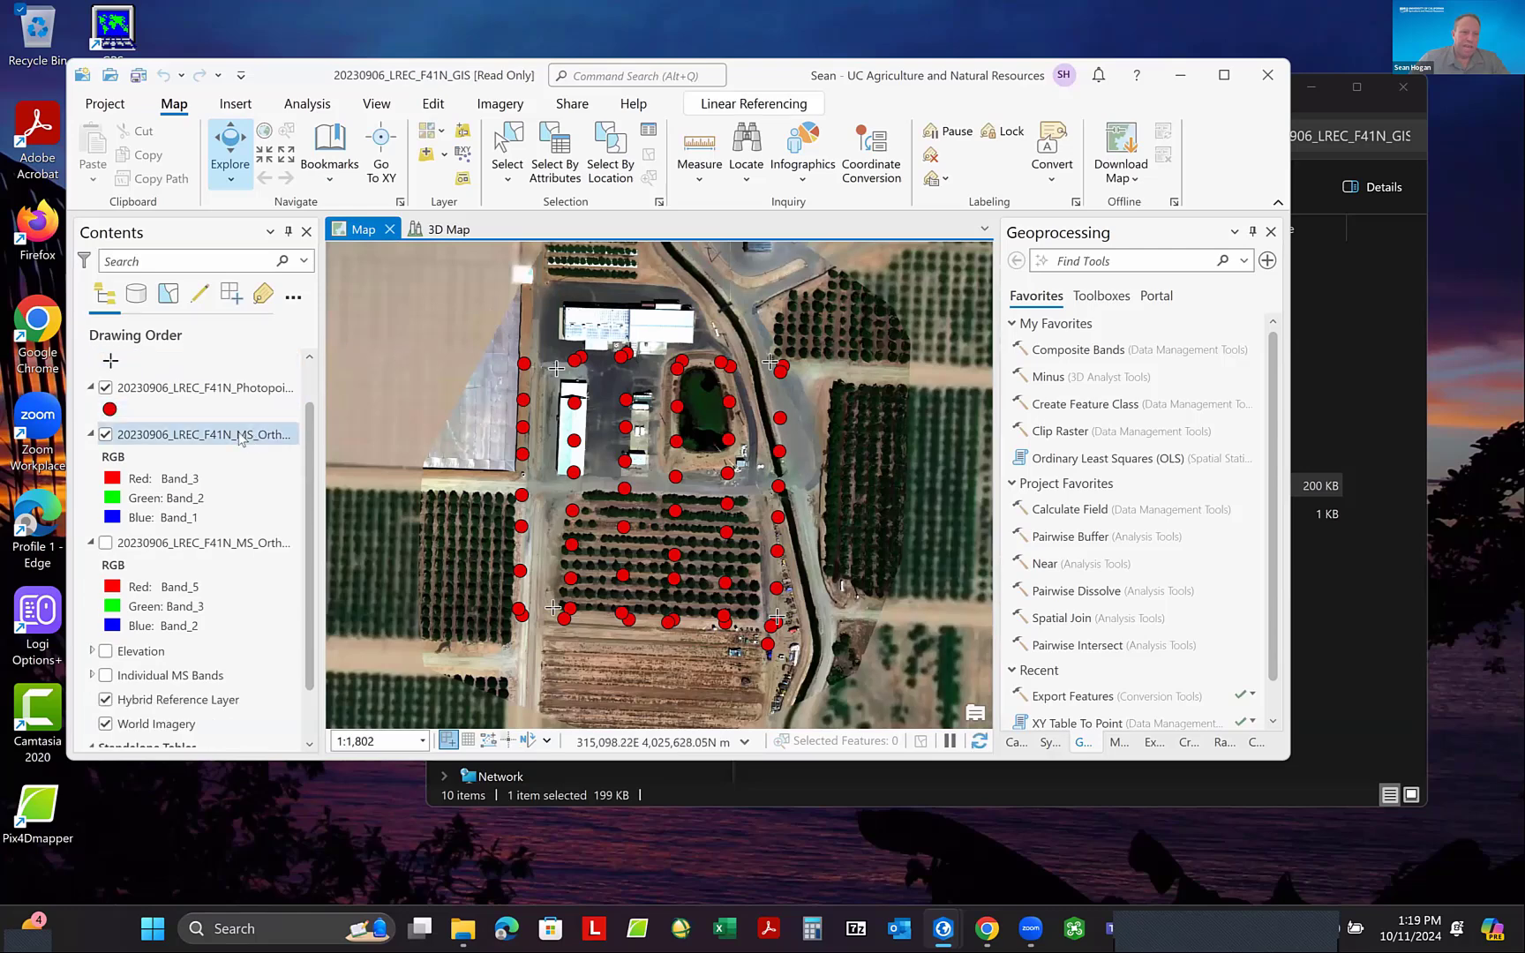
click(105, 436)
click(106, 544)
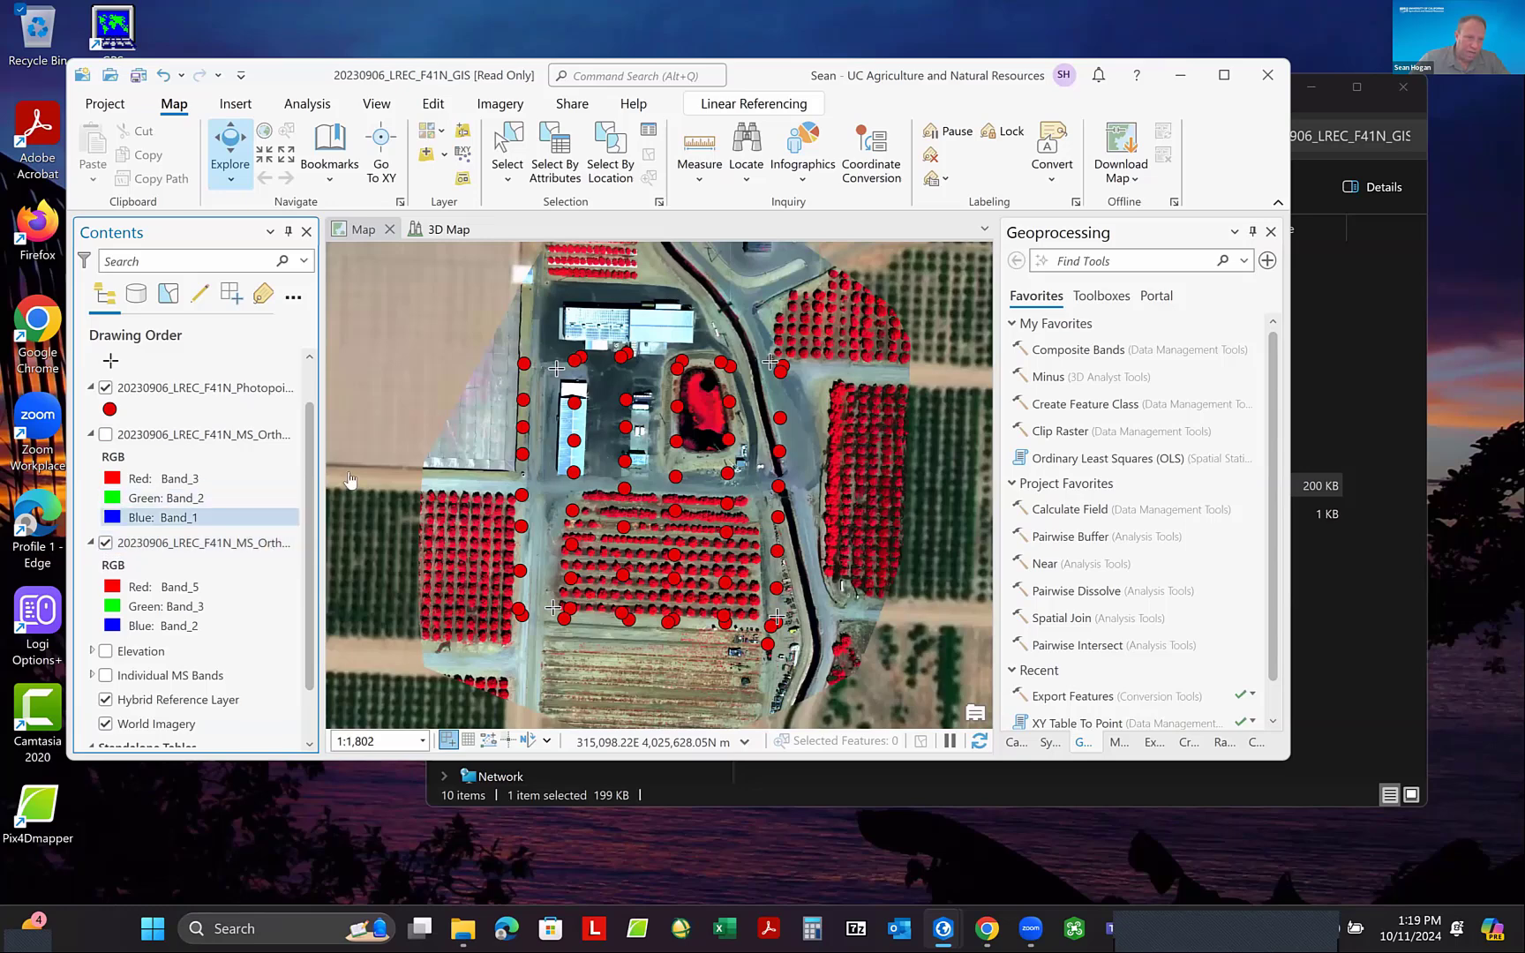
drag(345, 463, 401, 463)
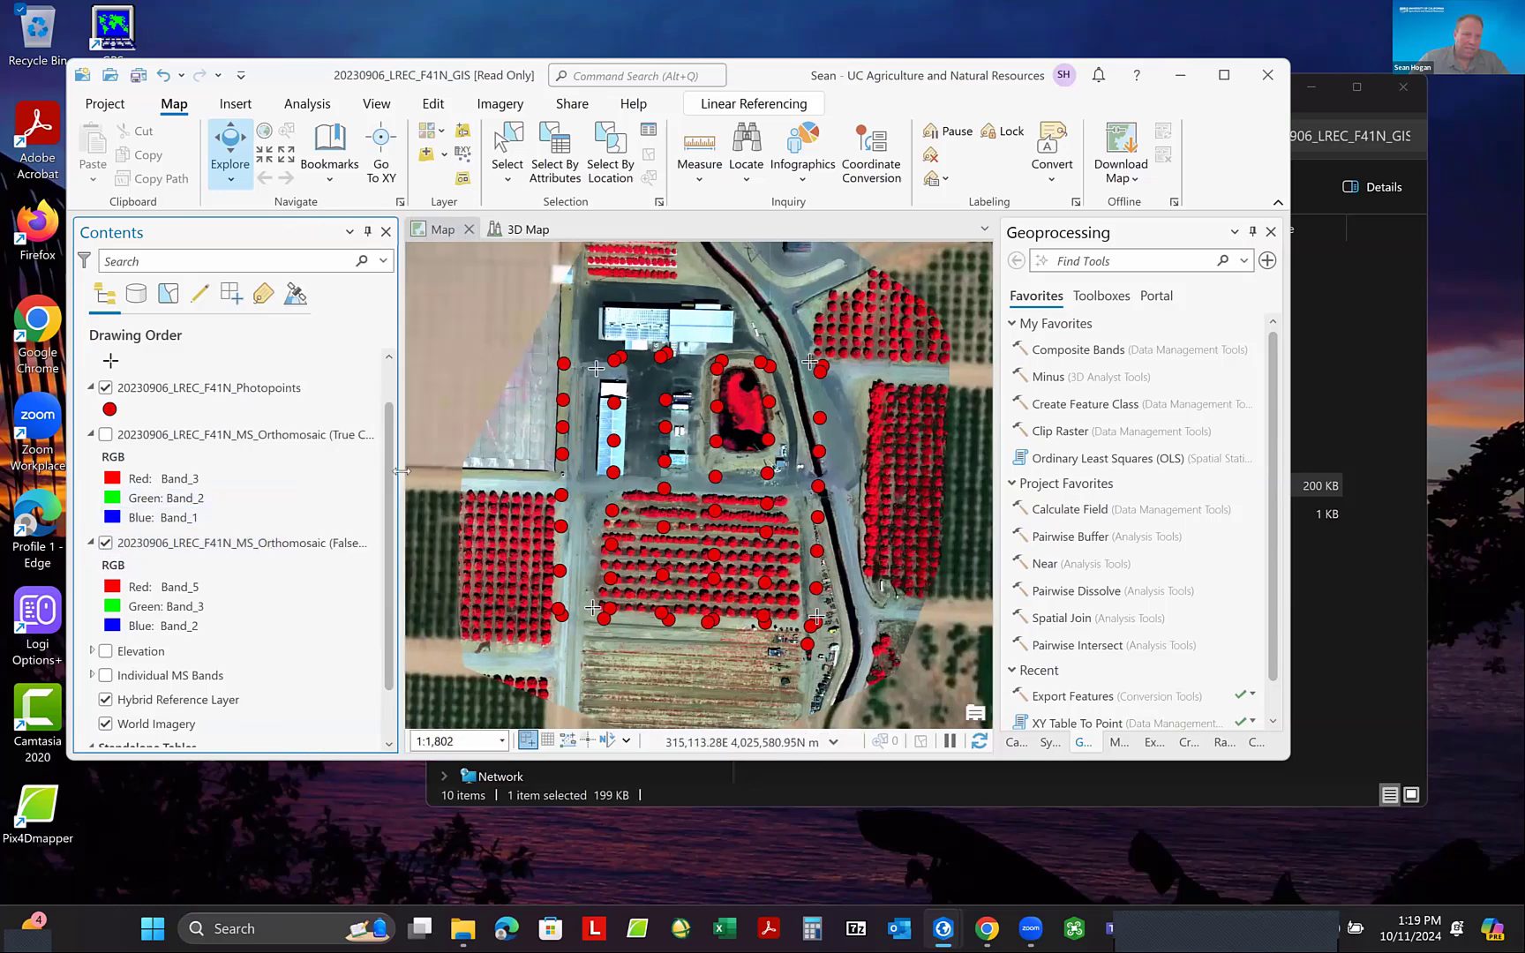
- Check the band choices for the true-color orthomosaic's red channel, and briefly show that layer to compare it with the false-color image
click(183, 484)
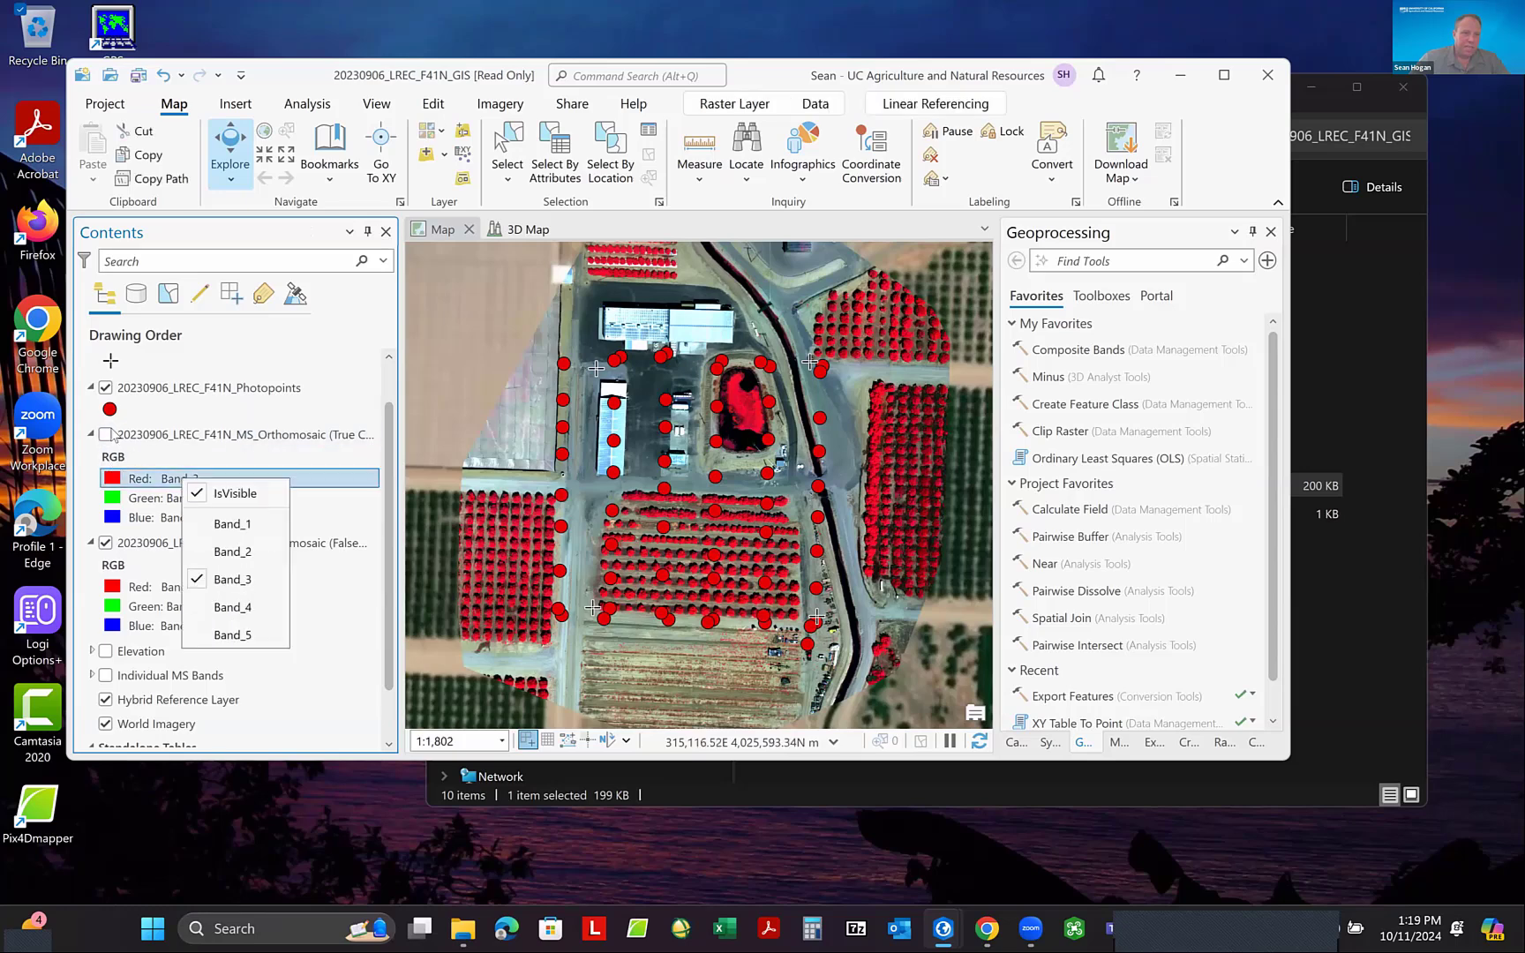
click(107, 434)
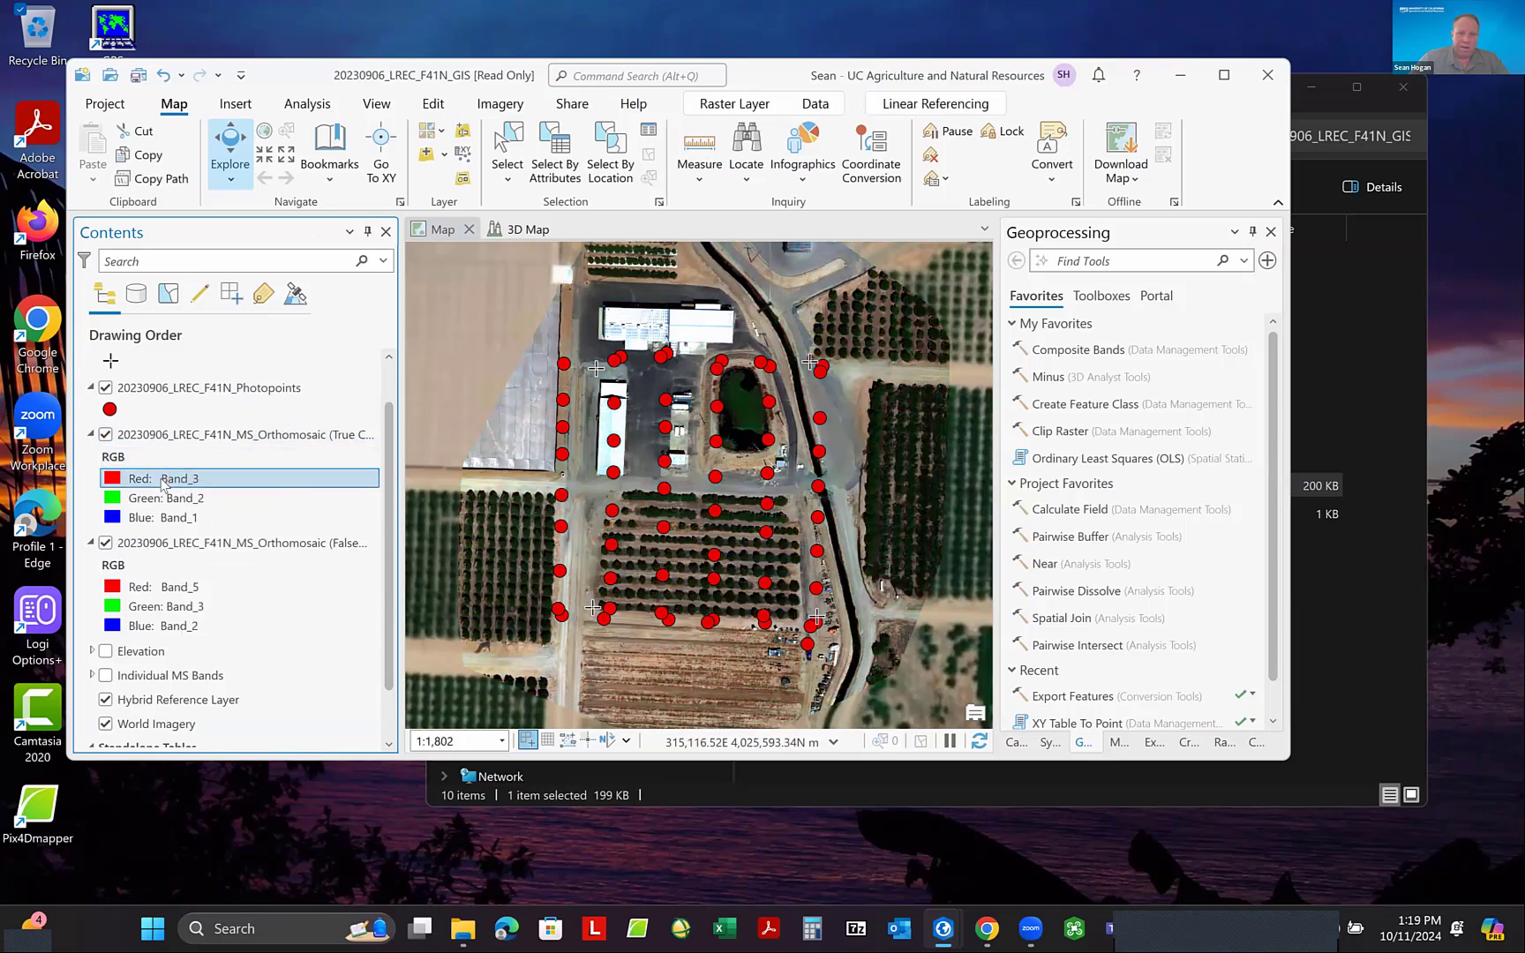
click(107, 436)
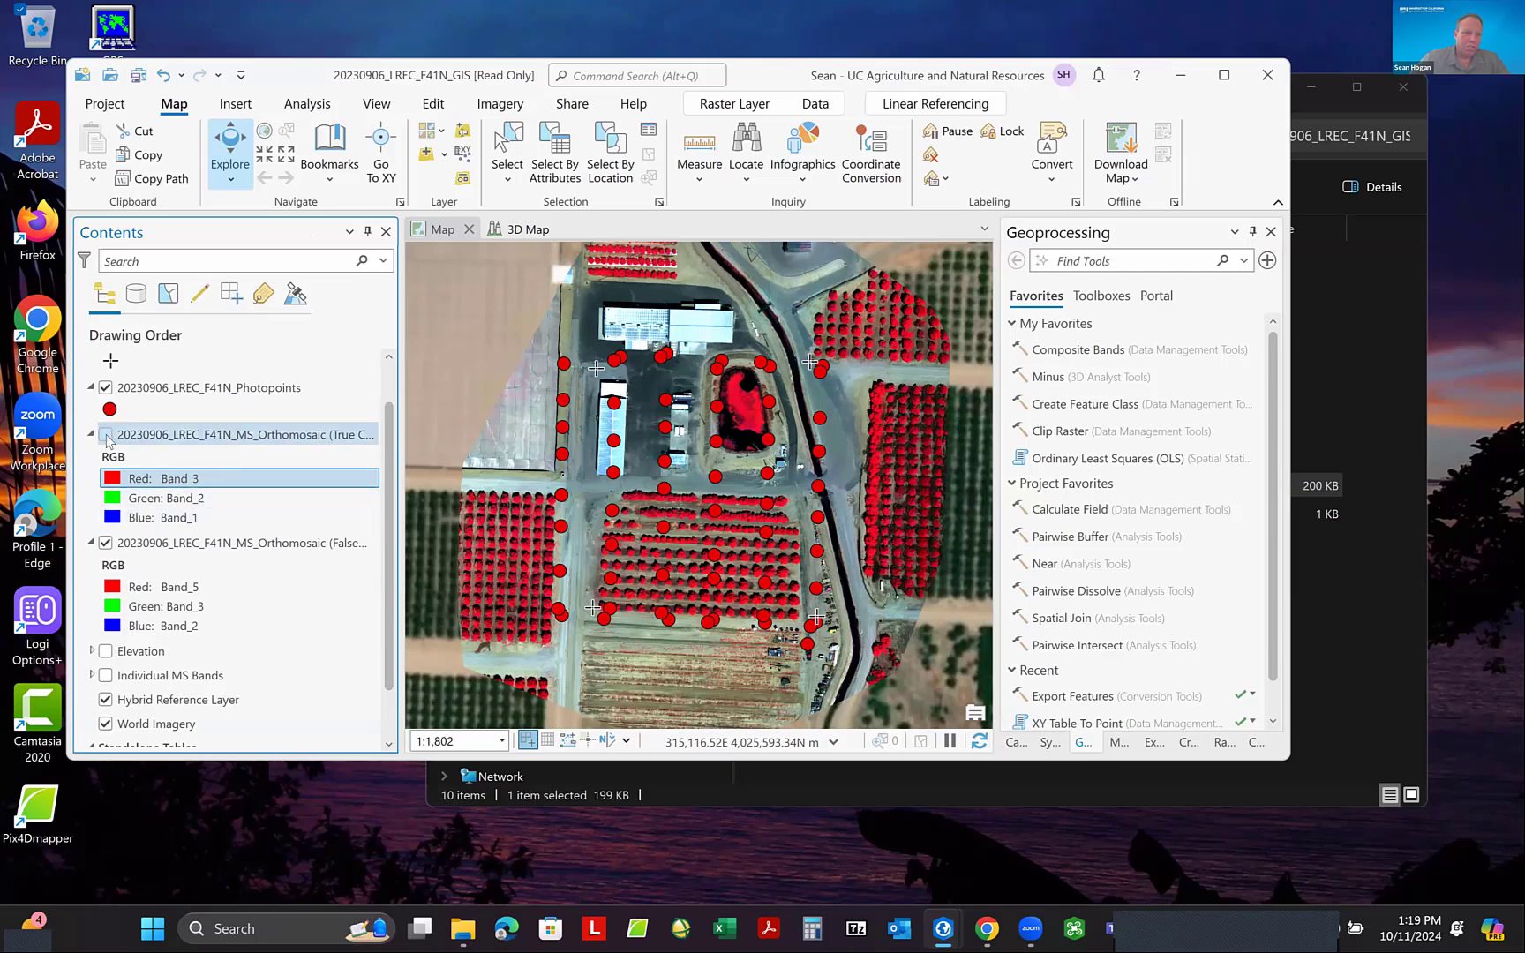
- Turn on the Elevation group and hide the false-color MS orthomosaic
click(104, 543)
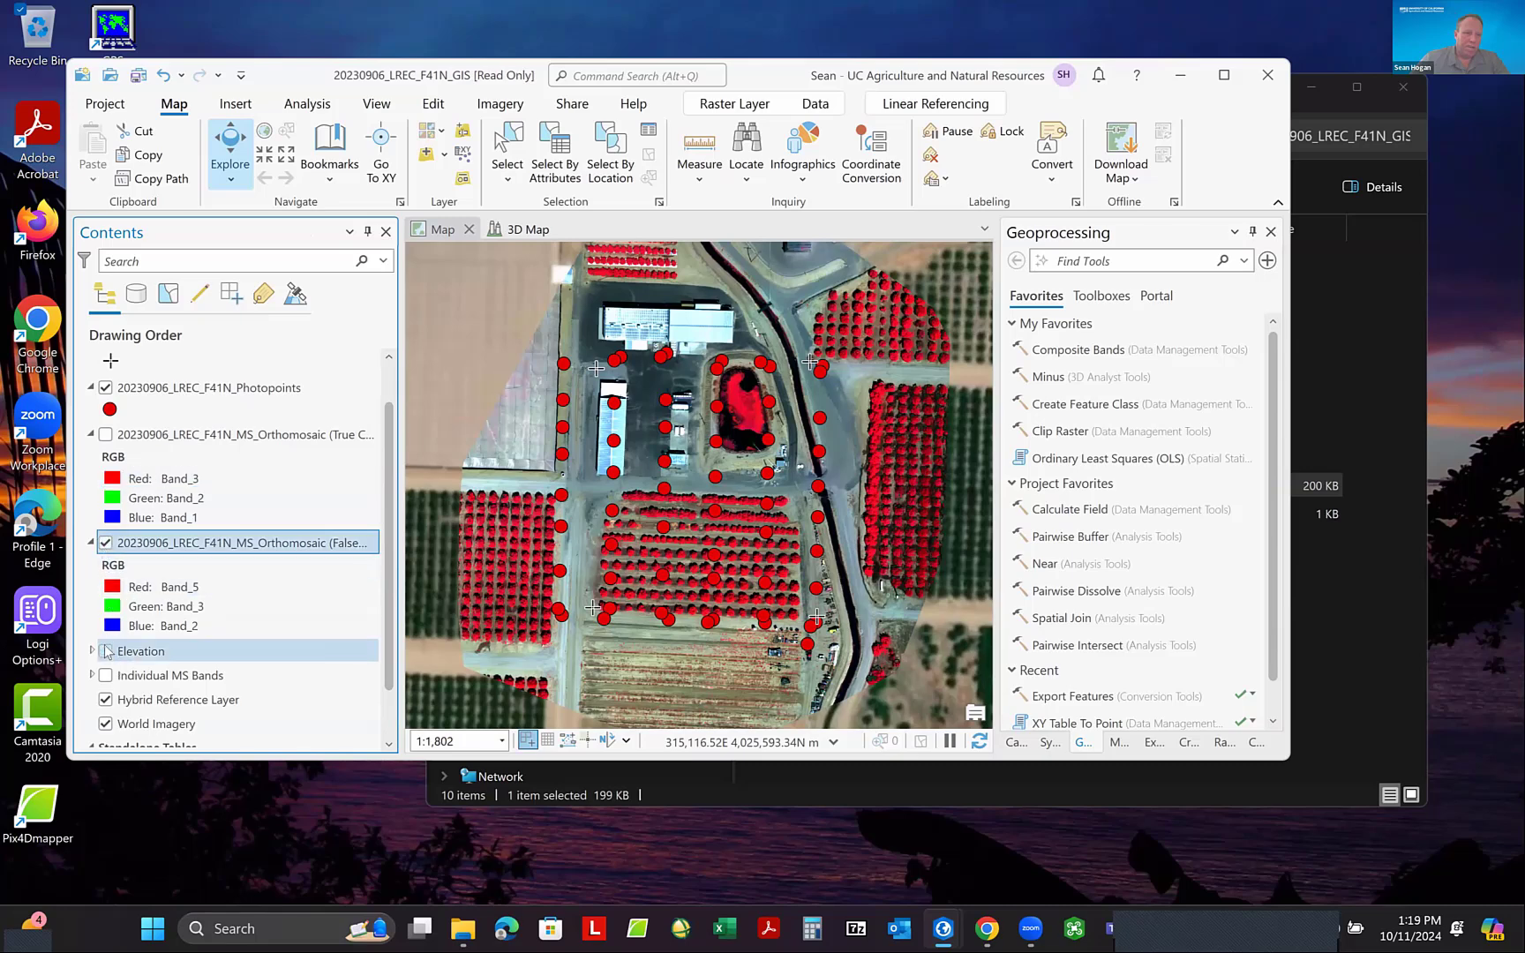
click(105, 652)
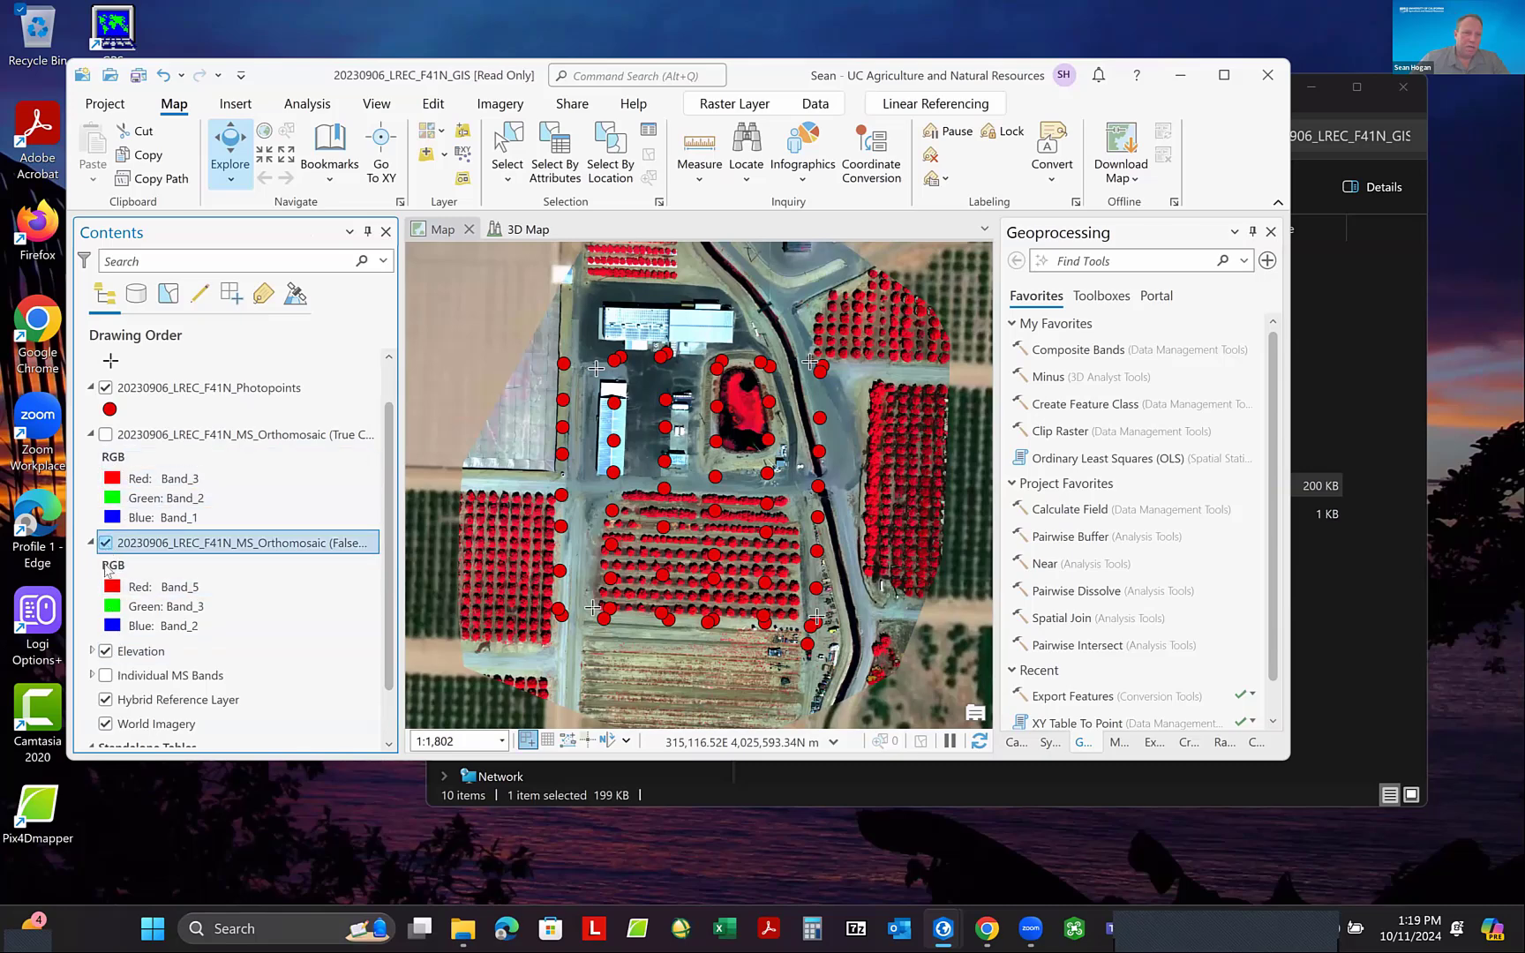
click(105, 542)
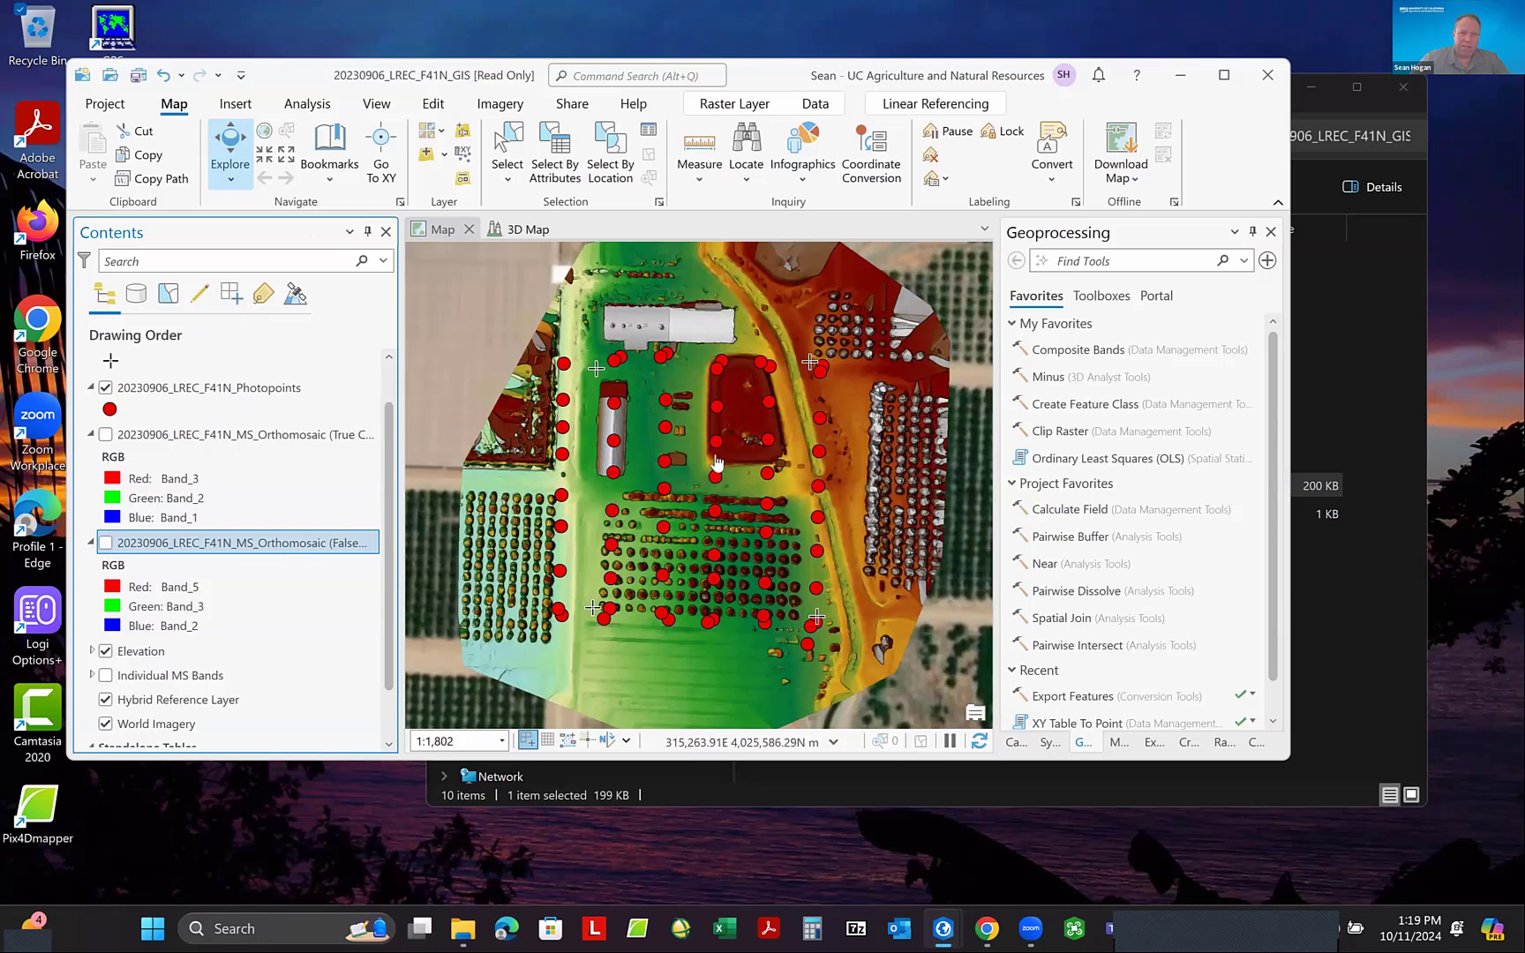
- Examine the elevation surface in the 2D Map, close up over the tree rows and across the whole survey area
scroll(719, 477, up, 5)
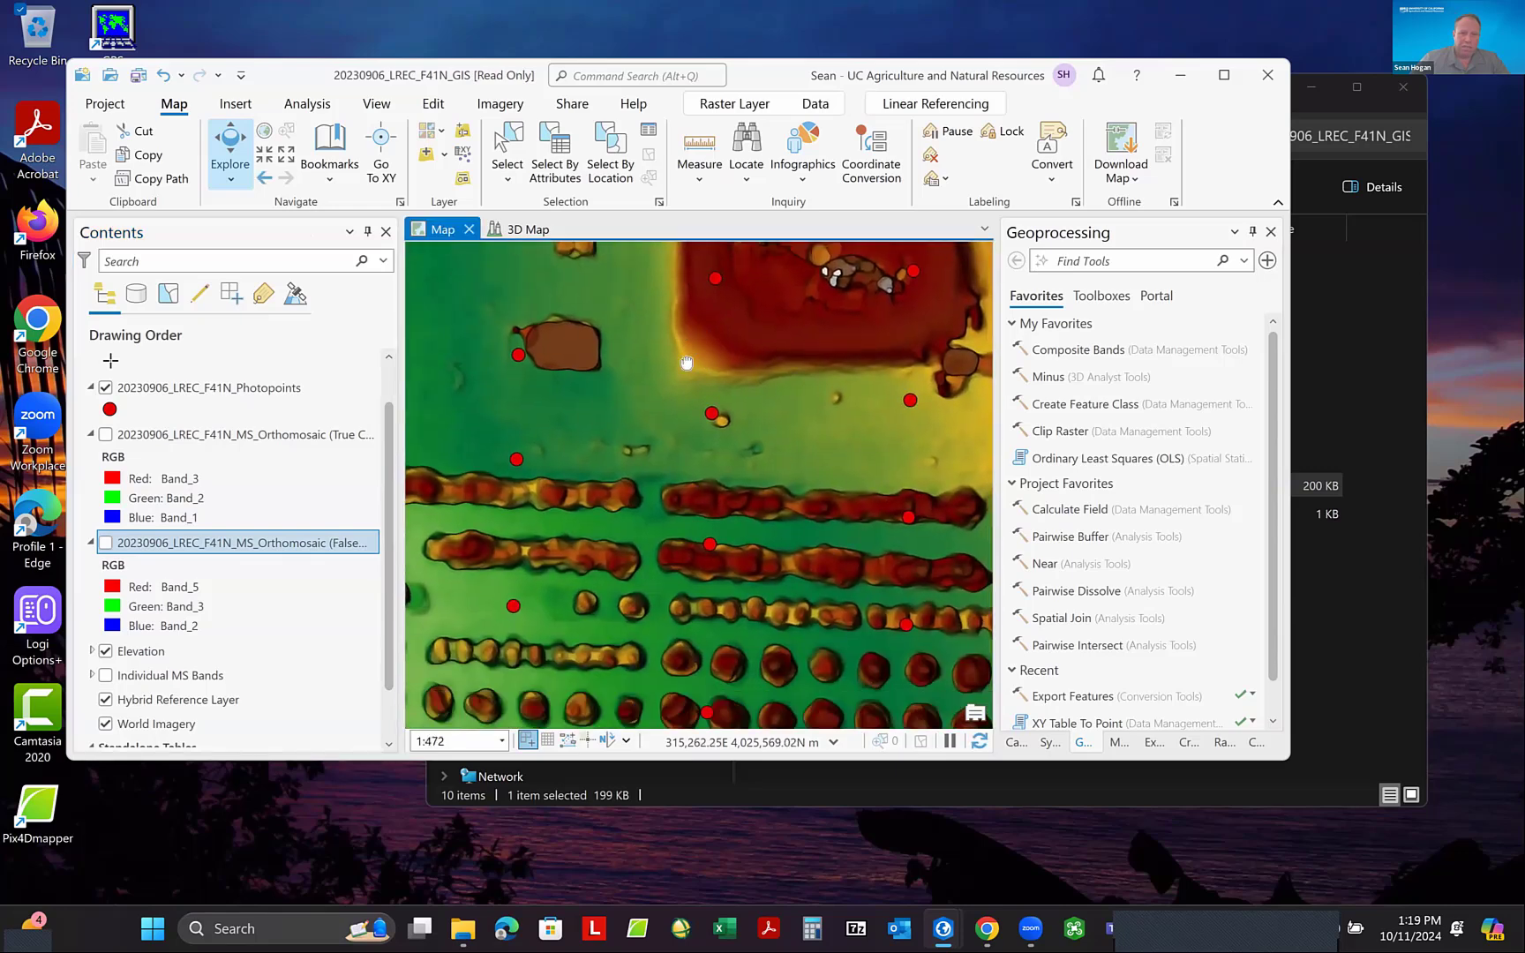
drag(687, 363, 687, 345)
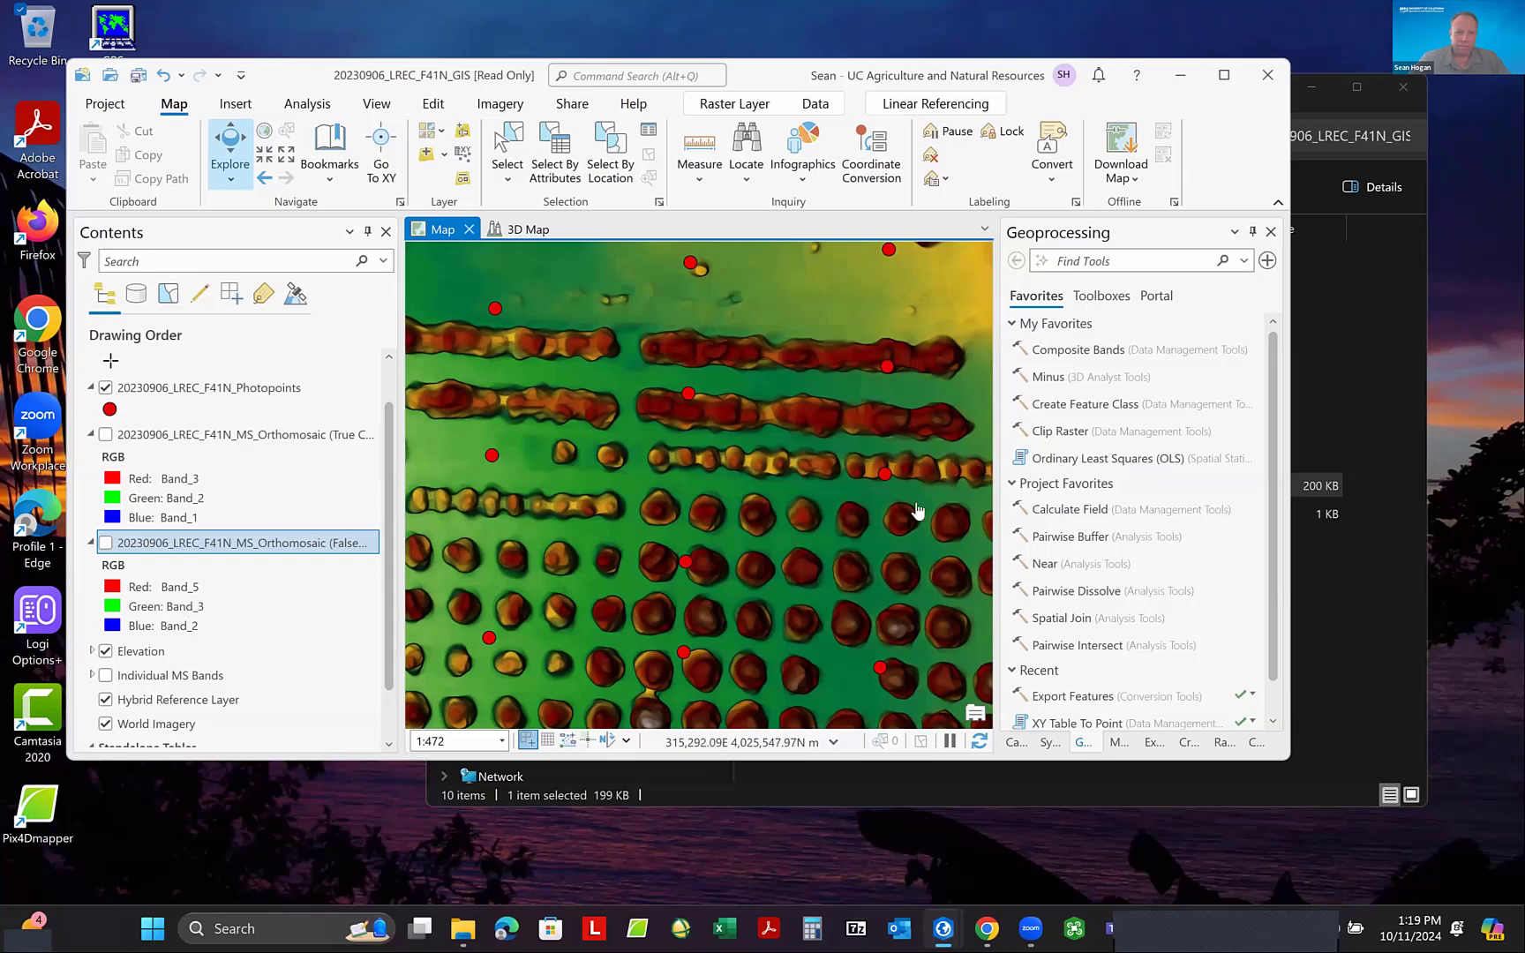
scroll(775, 439, down, 6)
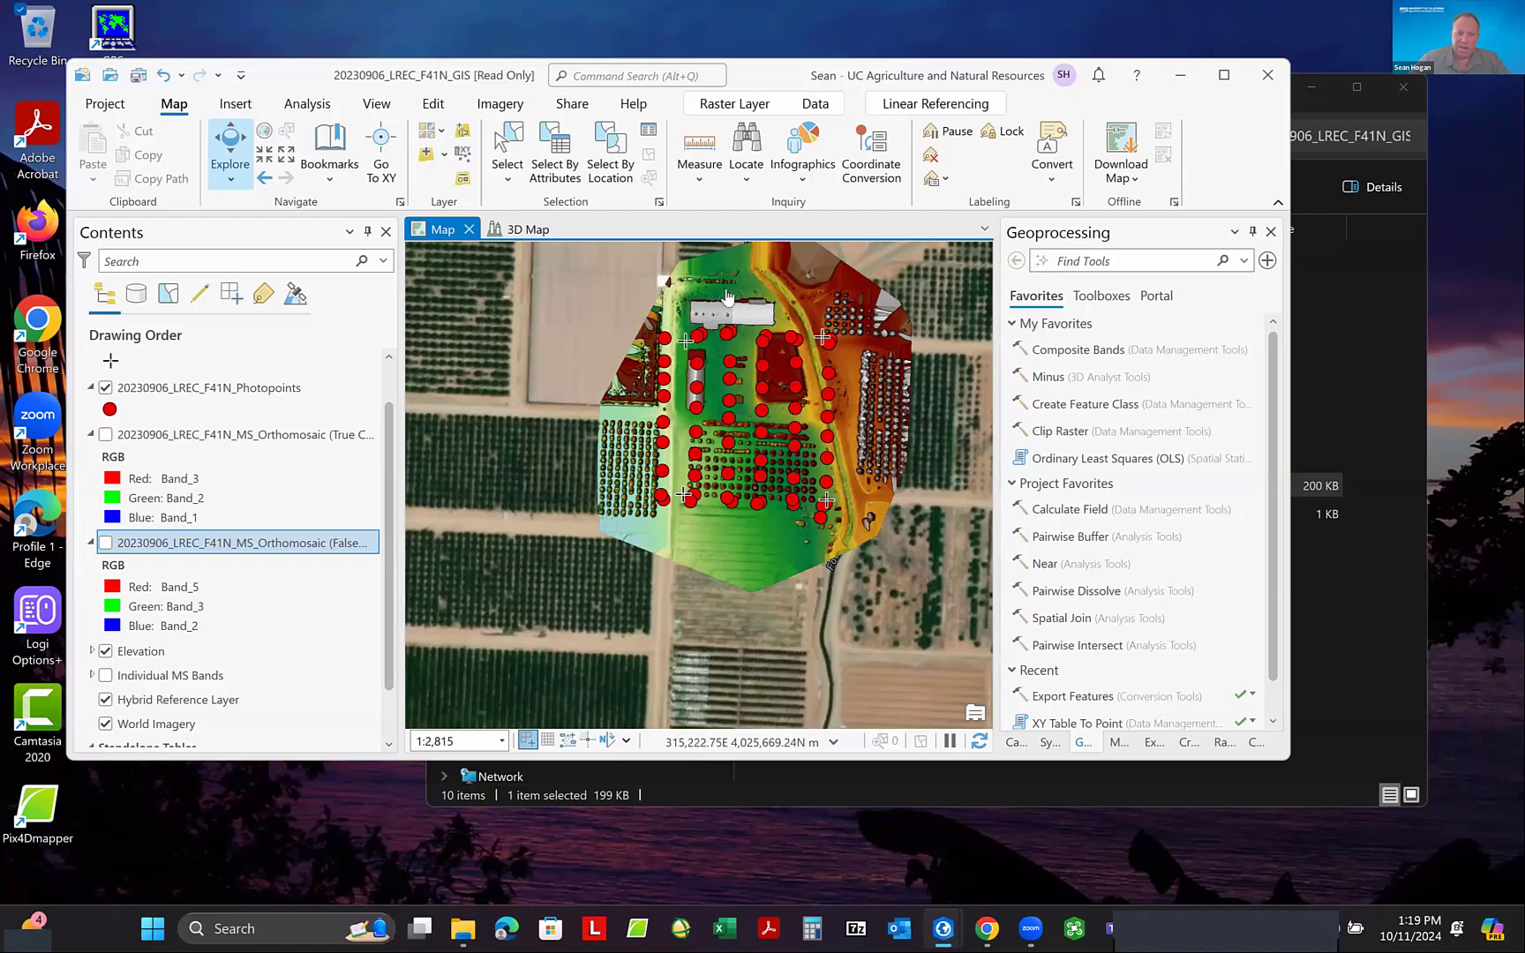
drag(790, 386, 756, 437)
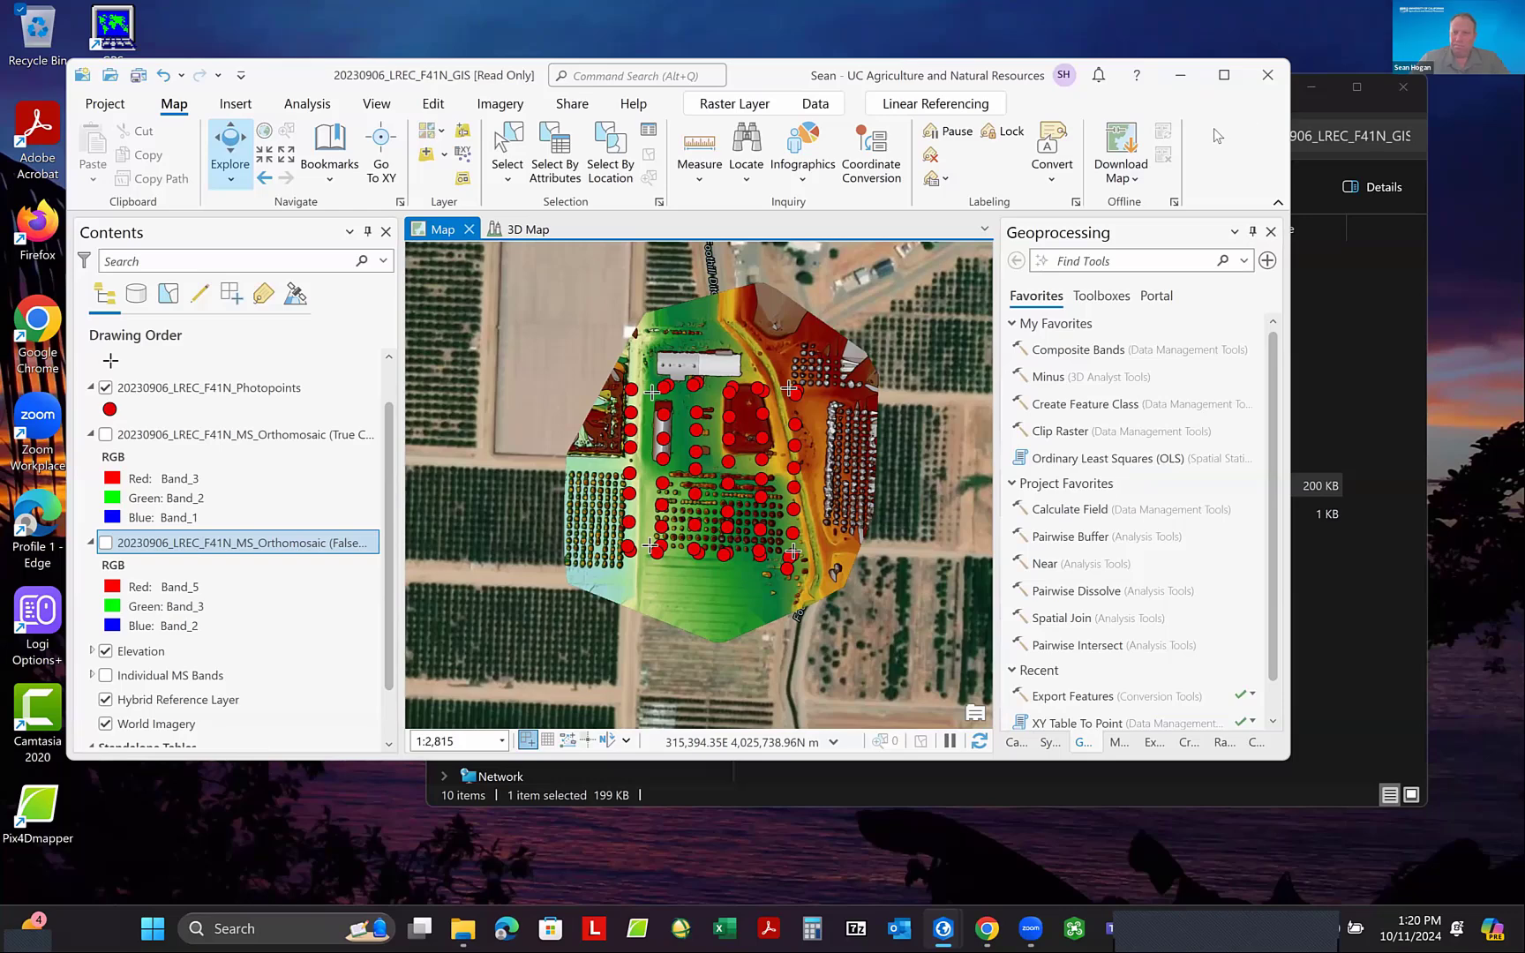
- Close the open 20230906_LREC_F41N_GIS project windows without saving changes, moving the file browser window aside
click(1266, 78)
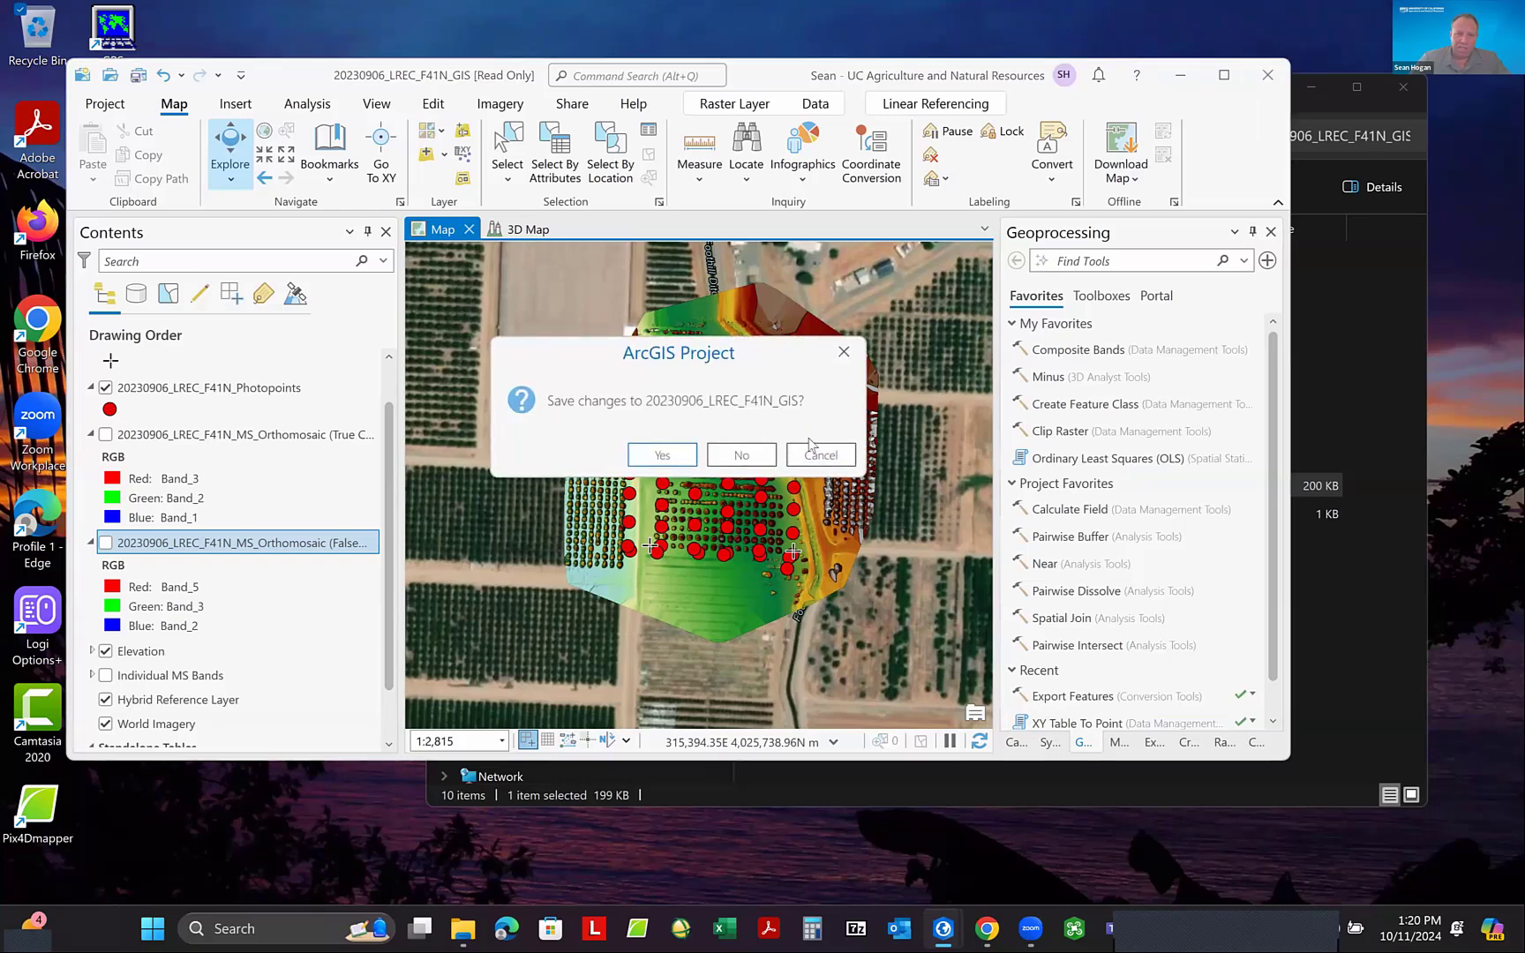
click(738, 457)
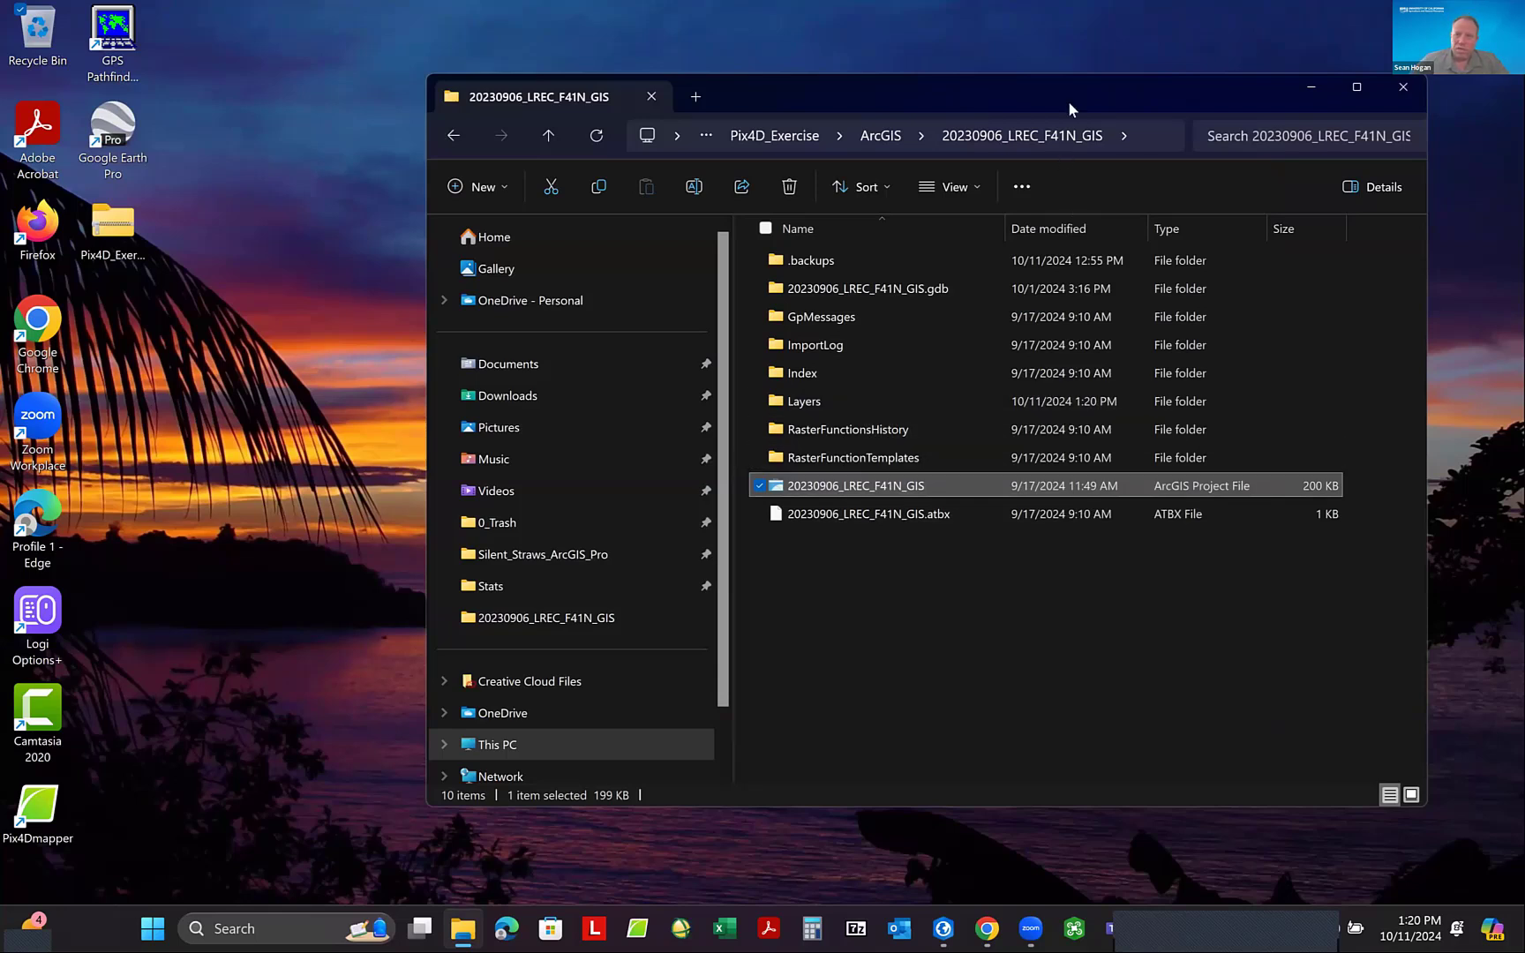
drag(1071, 83, 1051, 120)
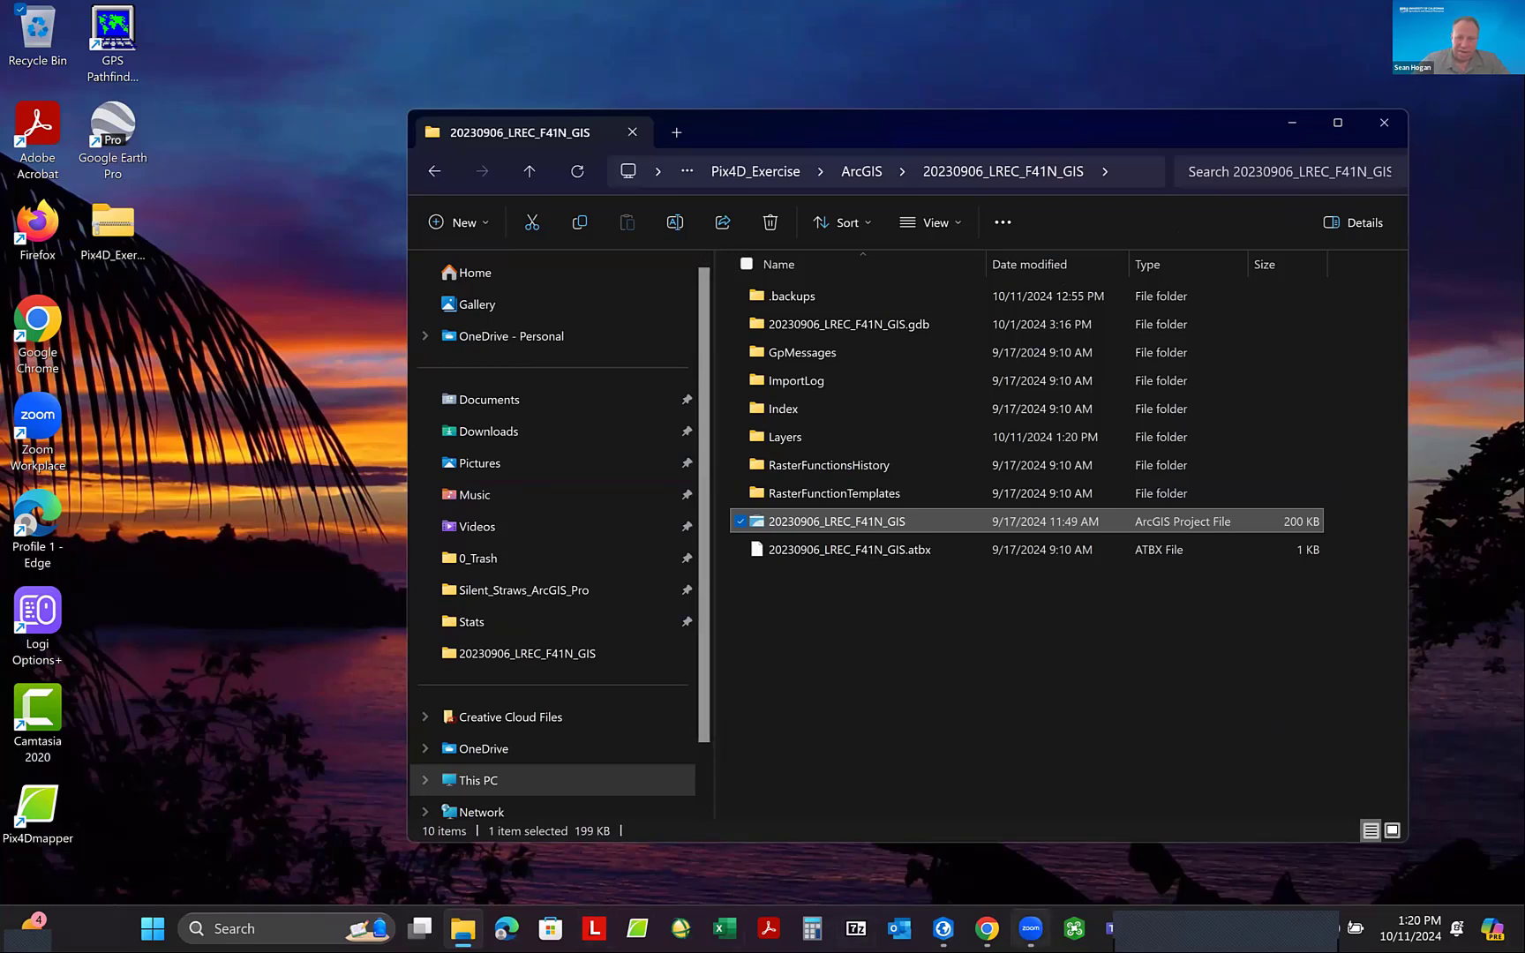
mouse_move(944, 928)
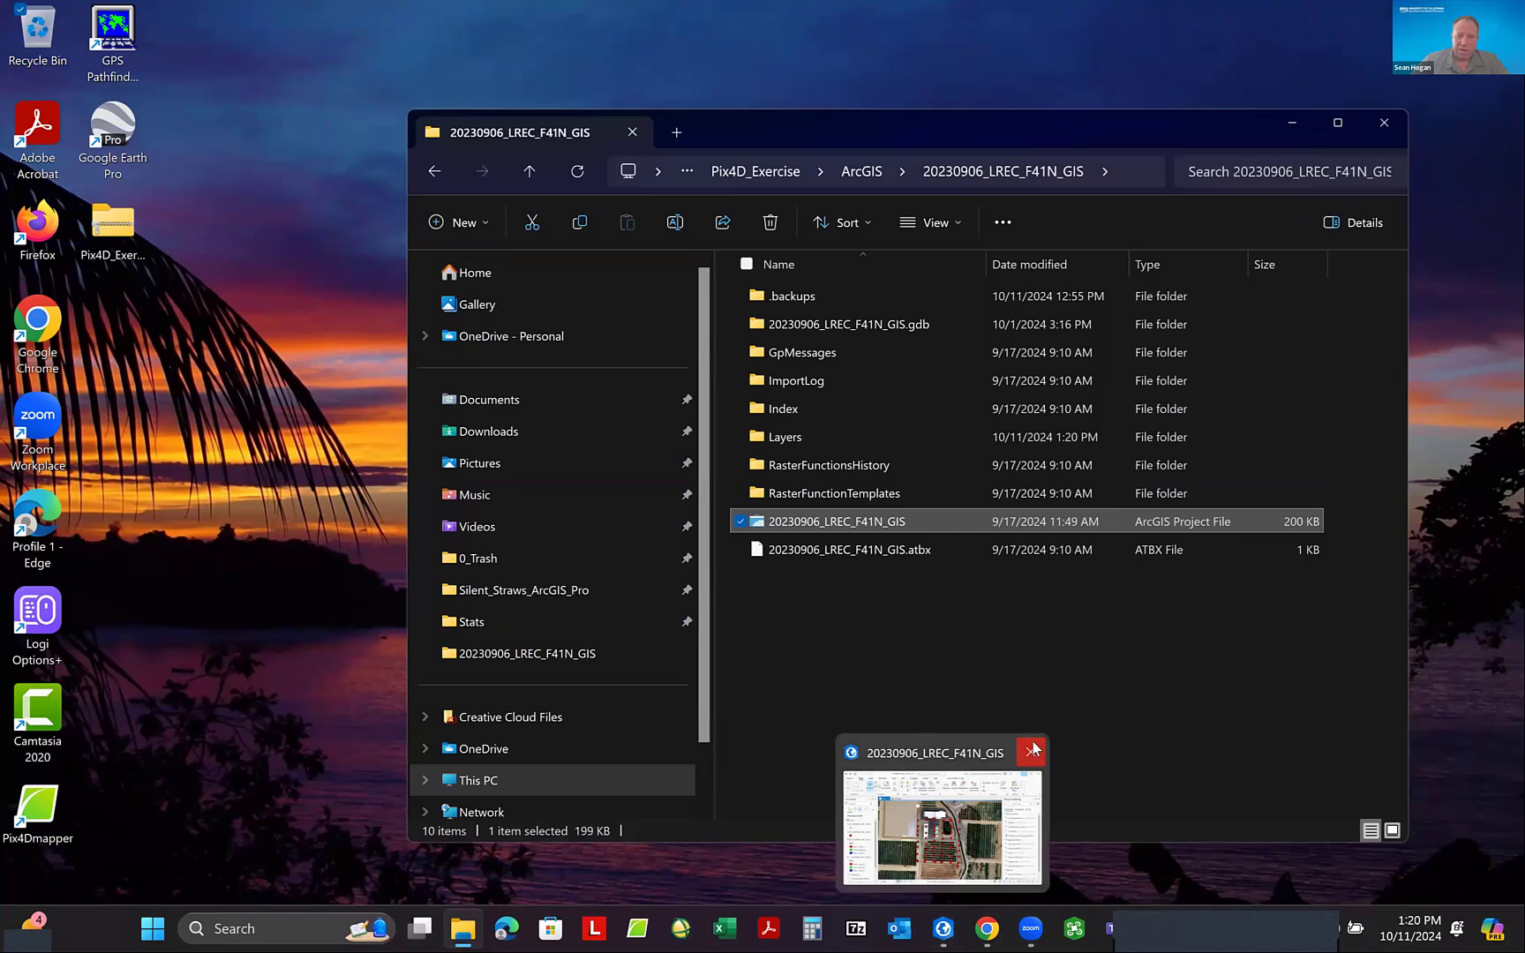
click(1030, 753)
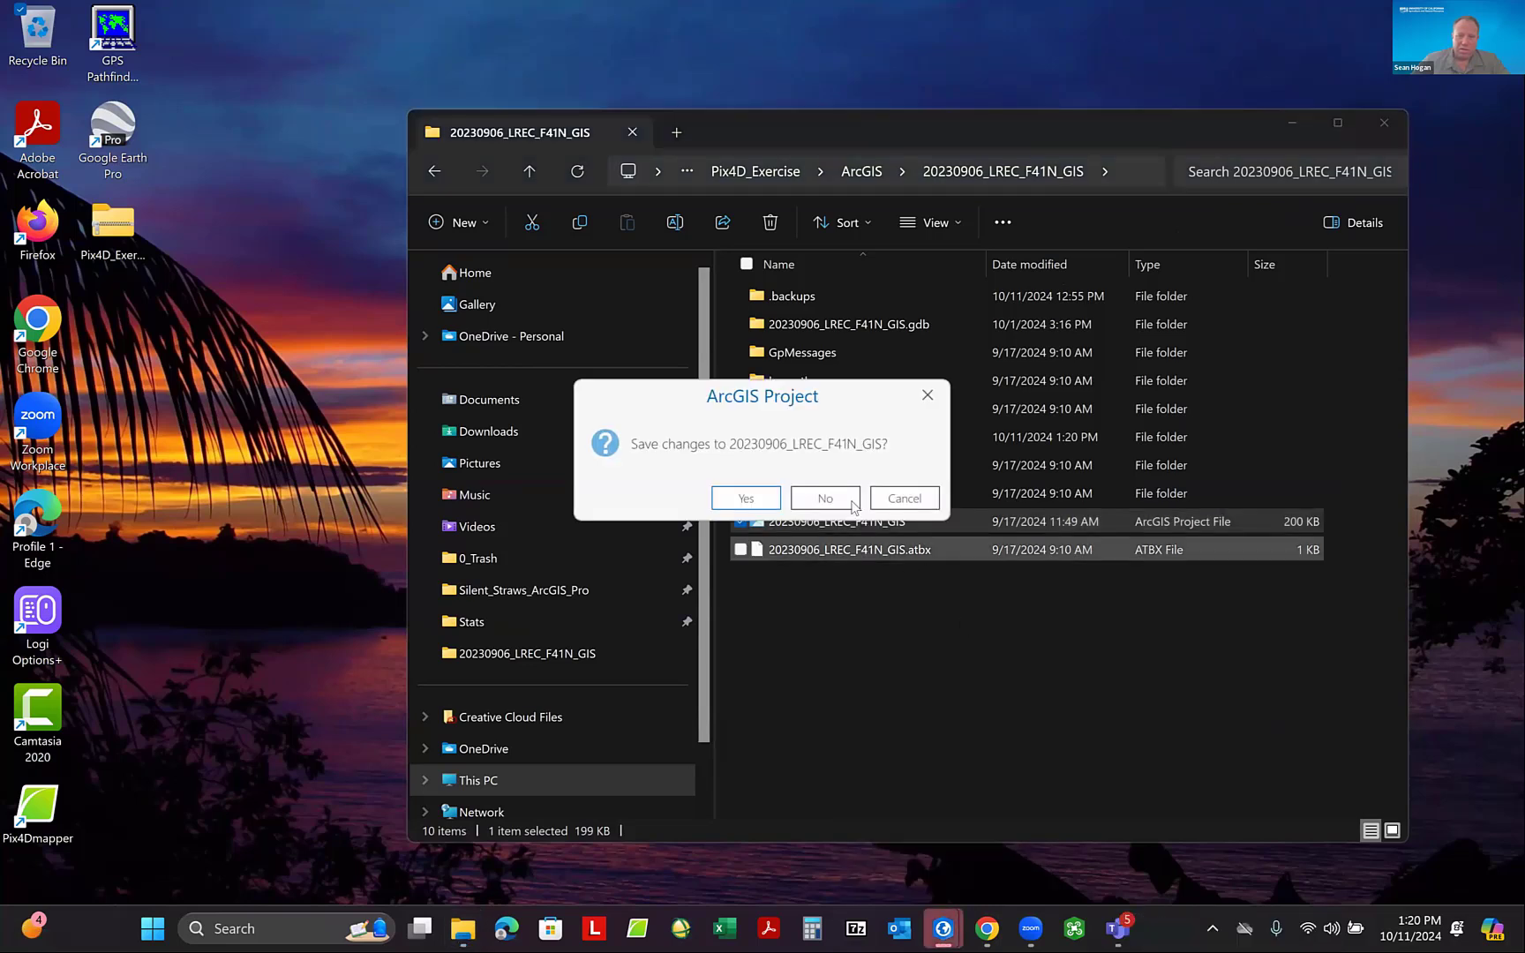
click(825, 499)
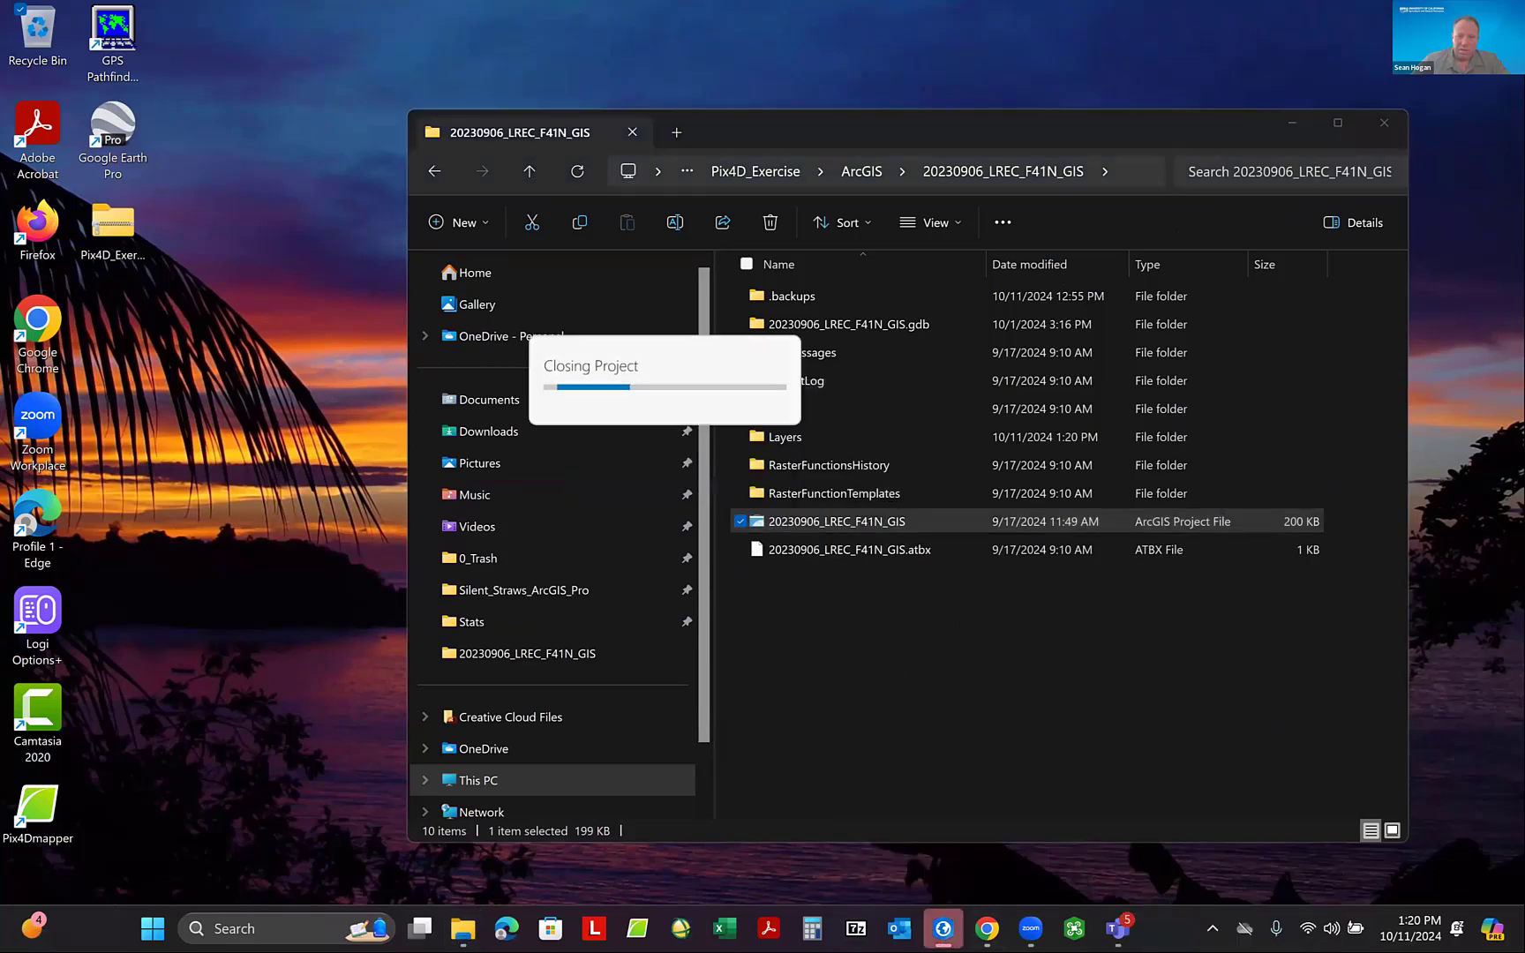
- Start ArcGIS Pro again with the file browser minimized, and begin a new project from the Map template
mouse_move(944, 929)
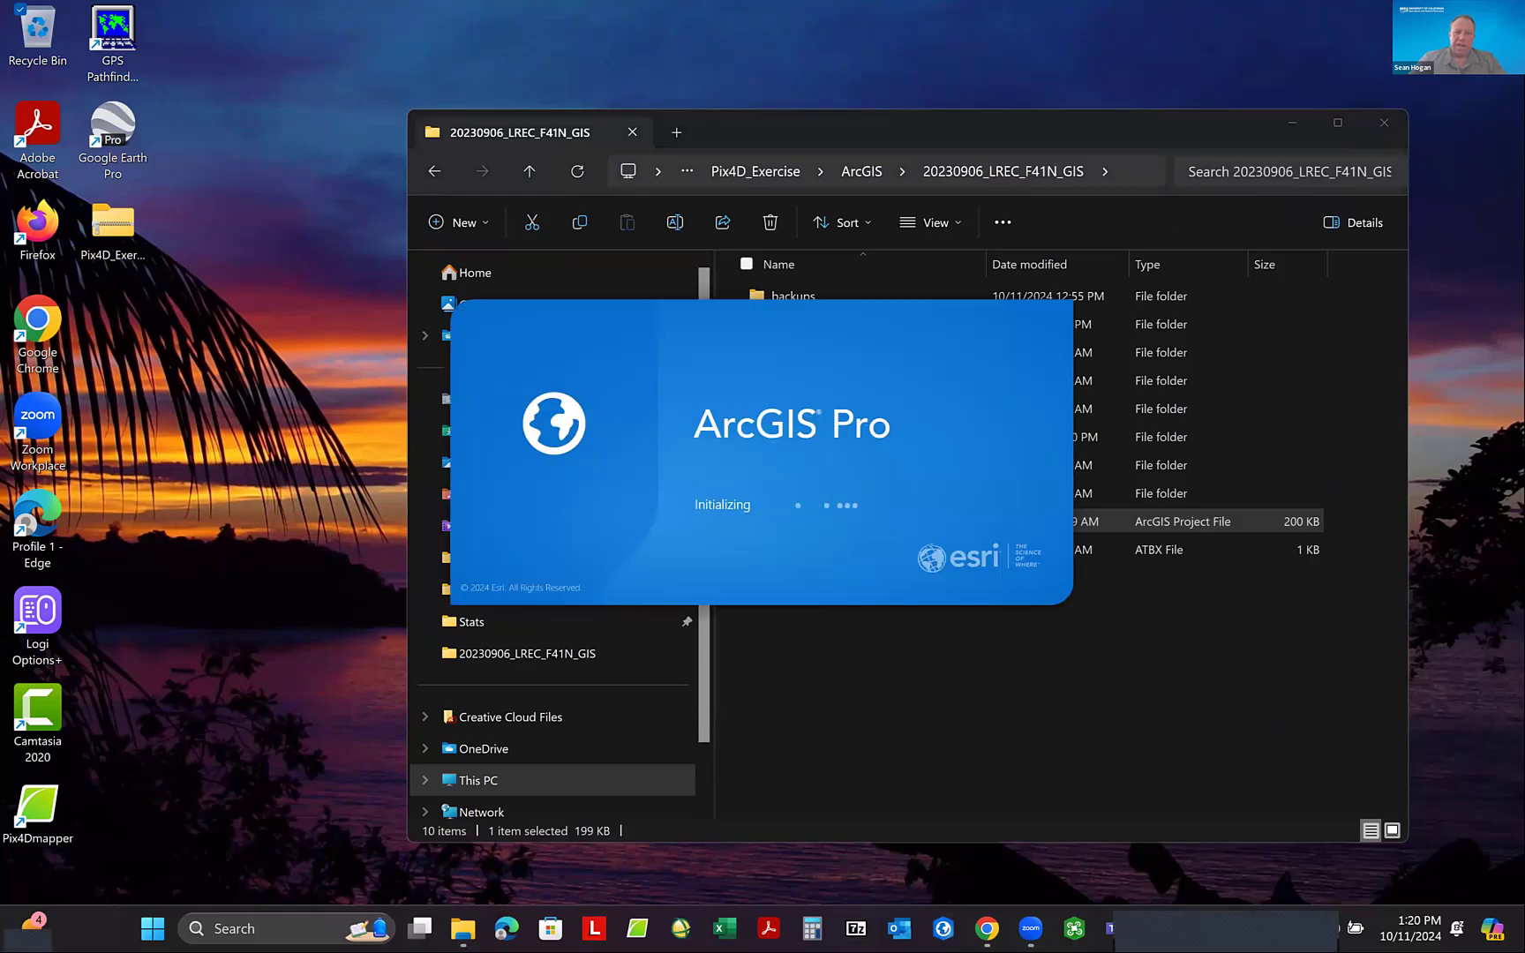
click(1296, 123)
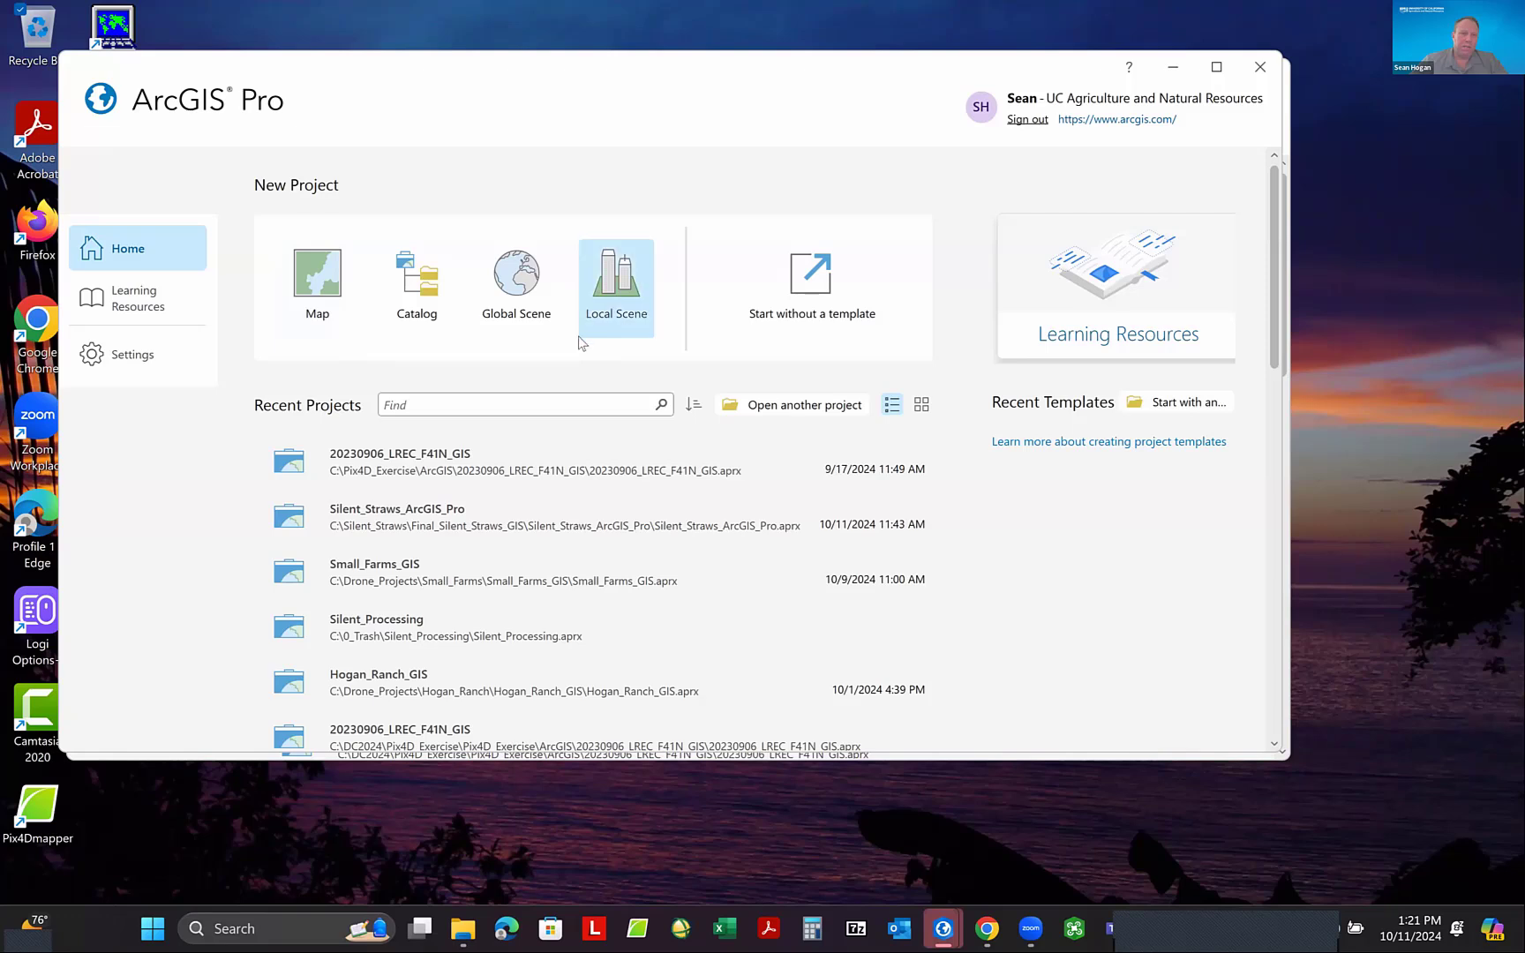
click(310, 270)
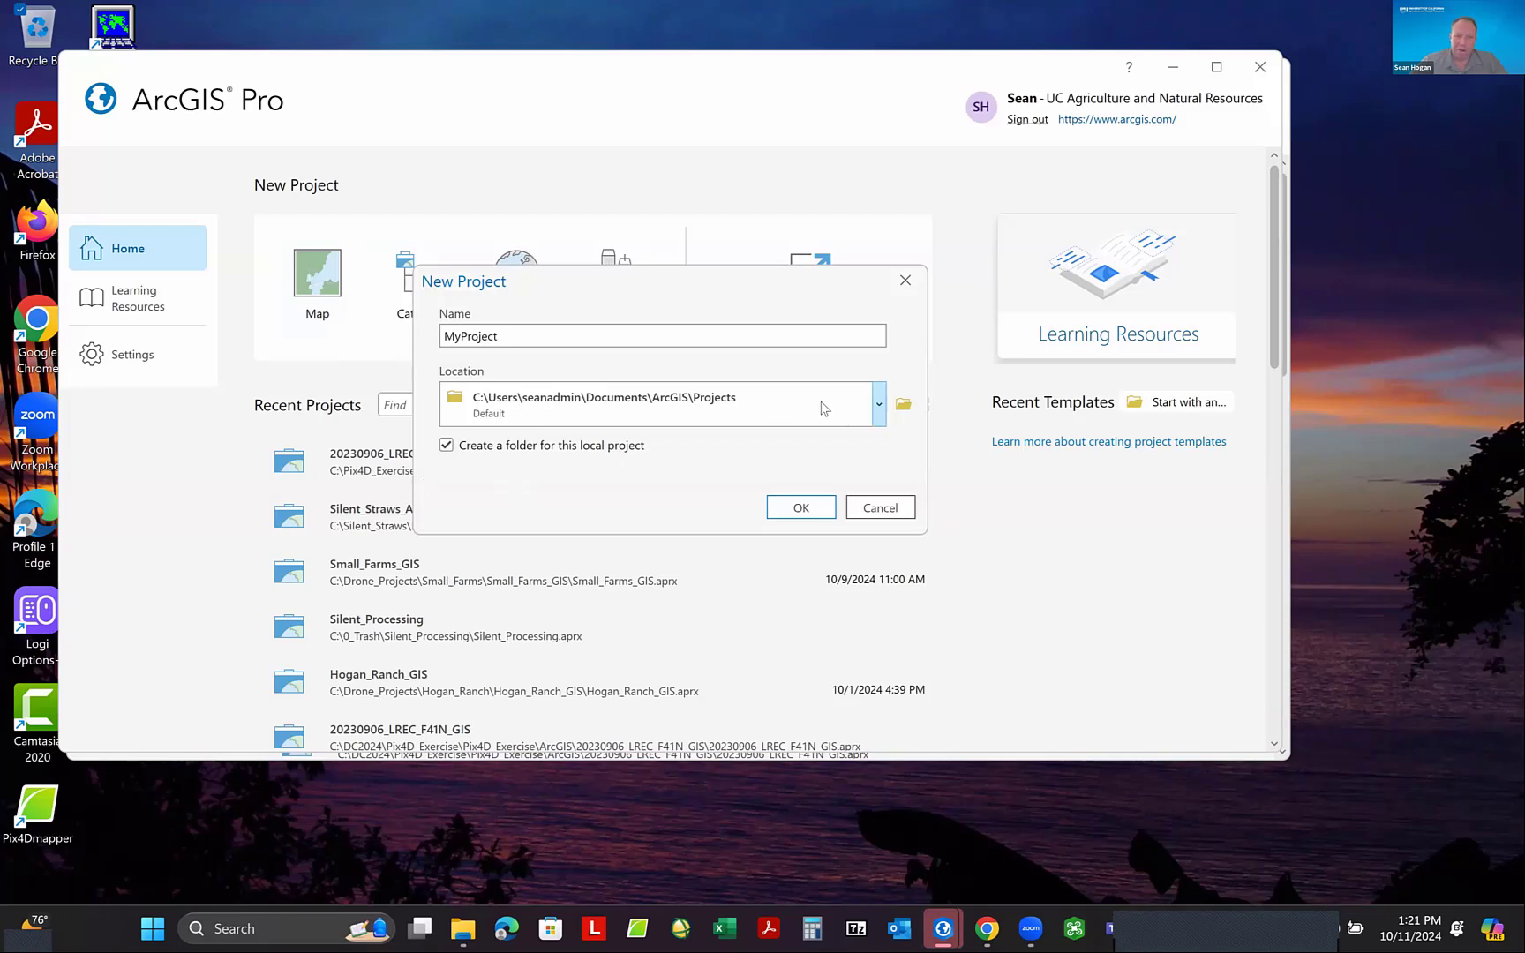
- Set the new project's location to C:\Into_Drone_Data_in_ArcGIS_Pro
click(903, 404)
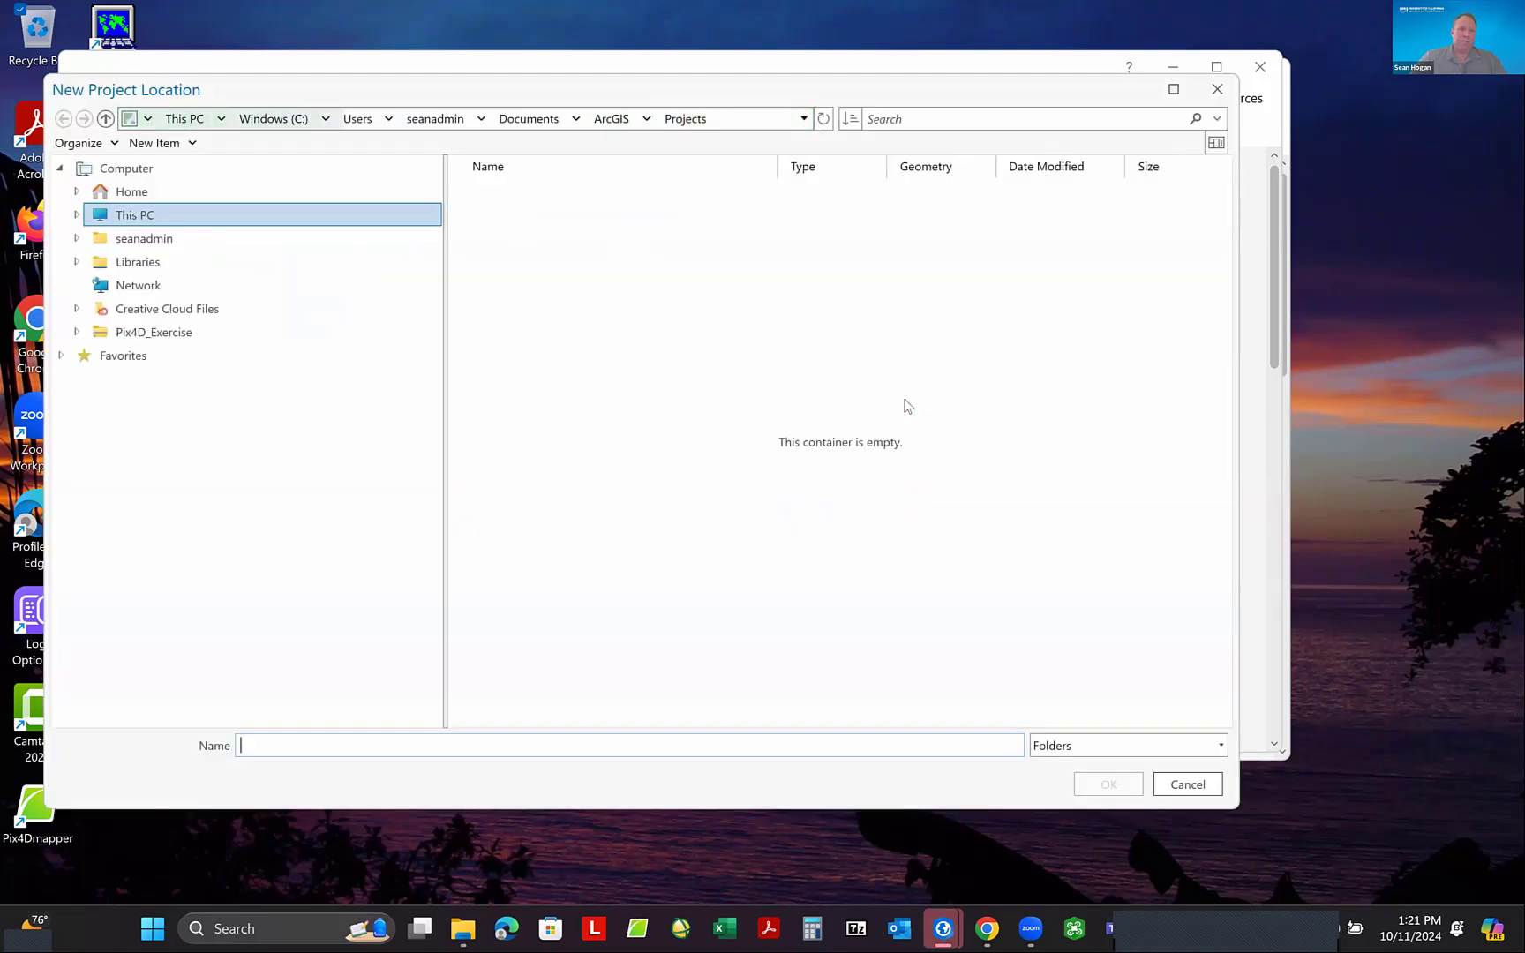
click(230, 221)
click(525, 192)
double_click(524, 192)
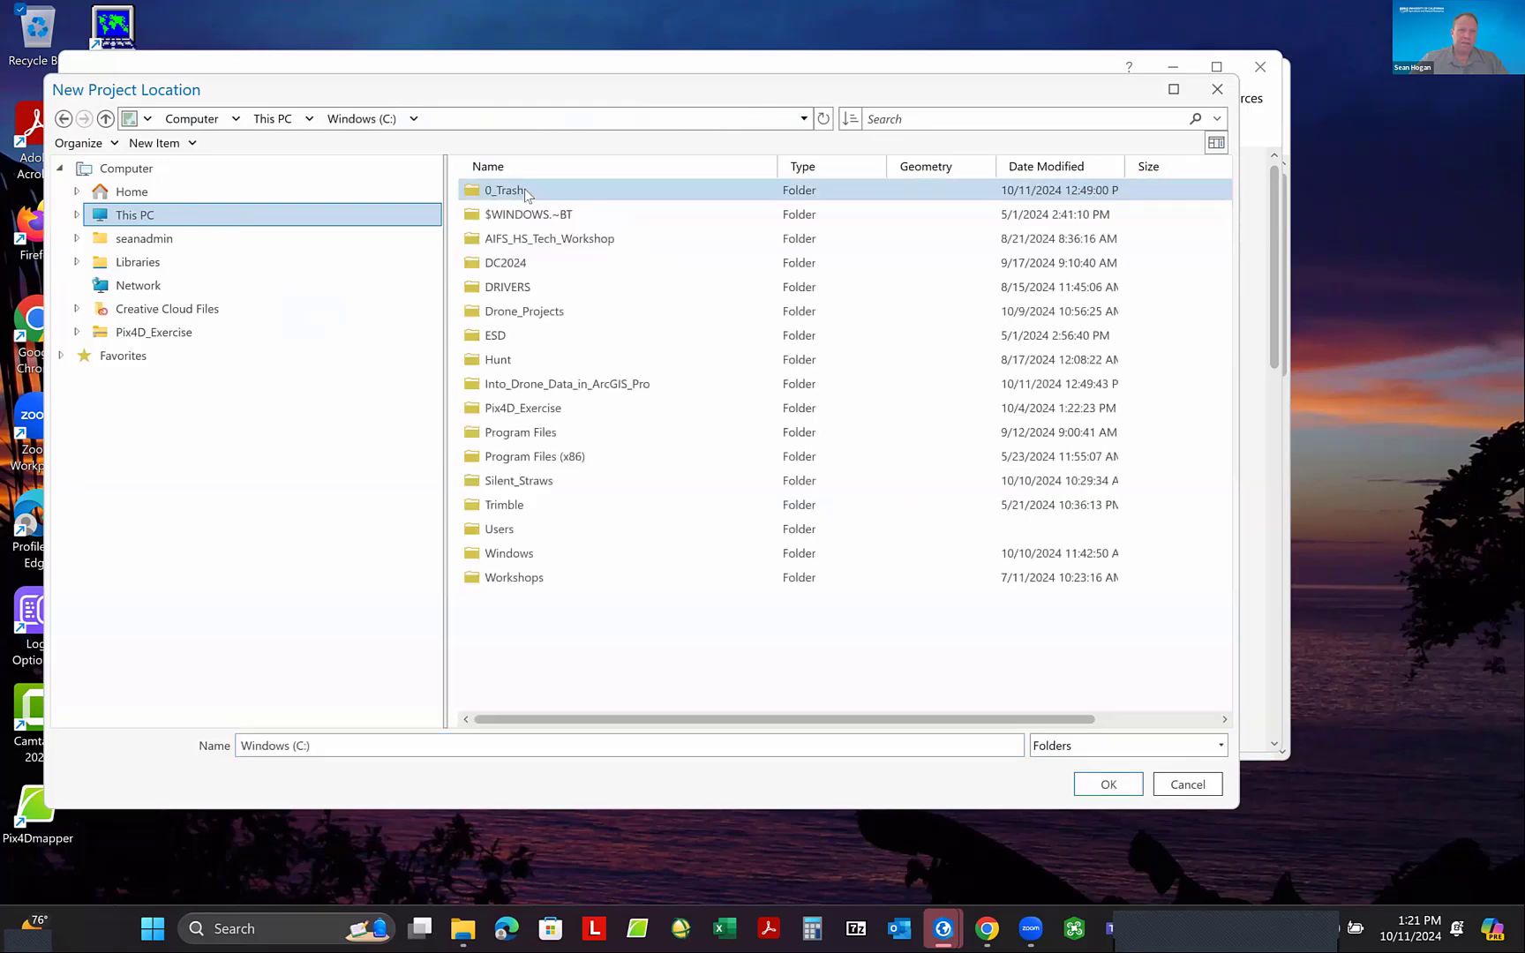
click(579, 388)
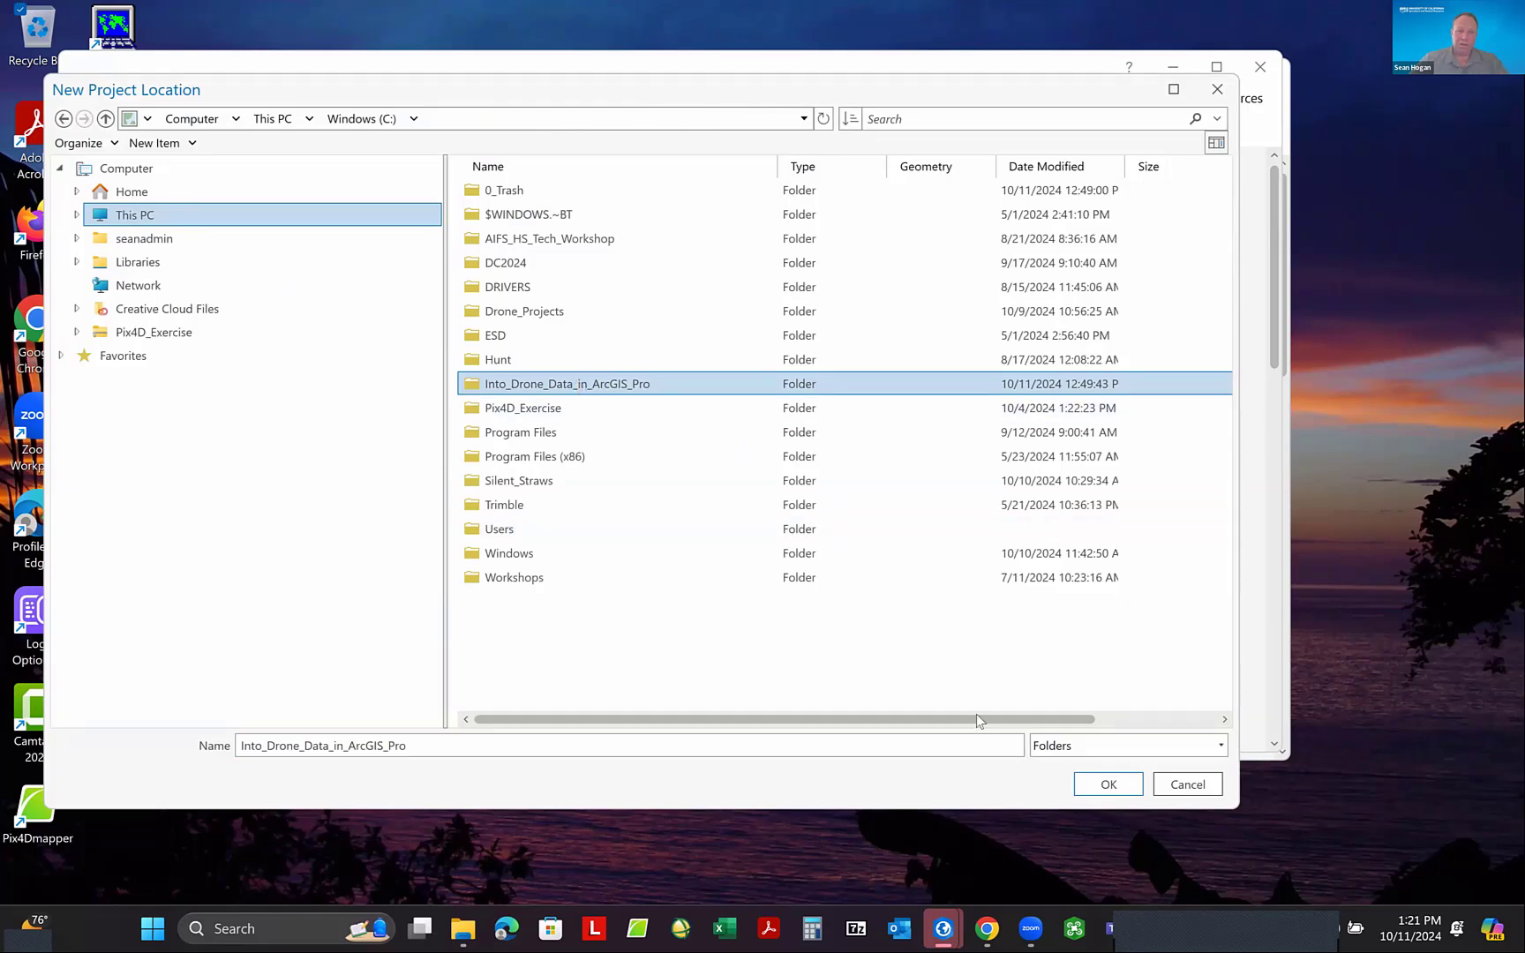
click(1107, 785)
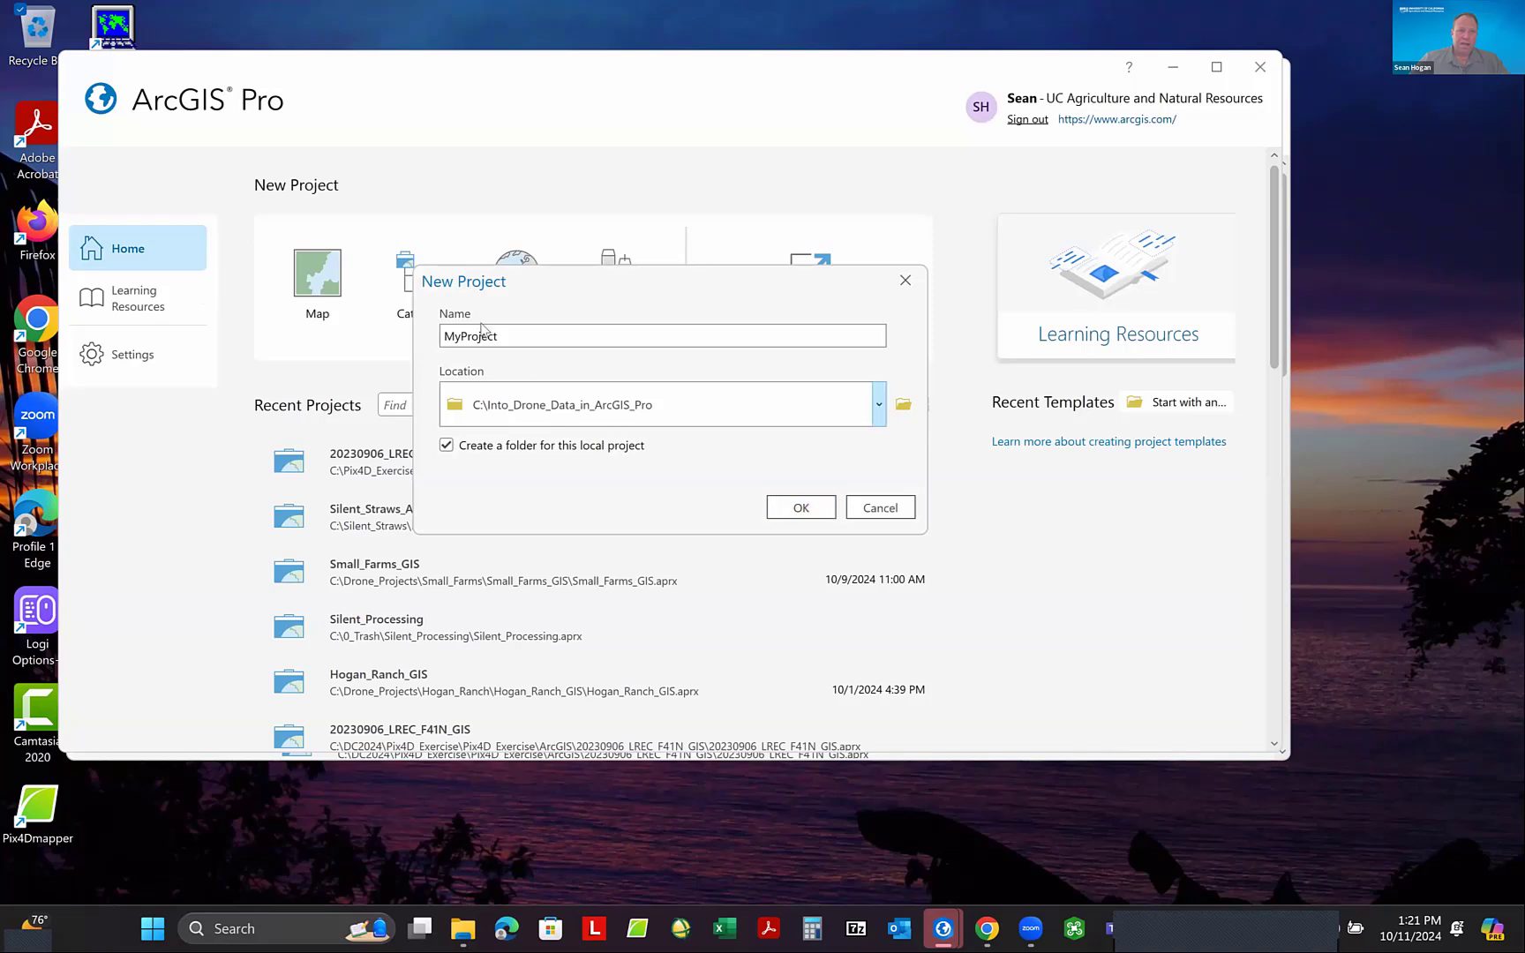
- Name the project LREC_F41N_MS_GIS and create it in its own folder
drag(506, 333, 443, 344)
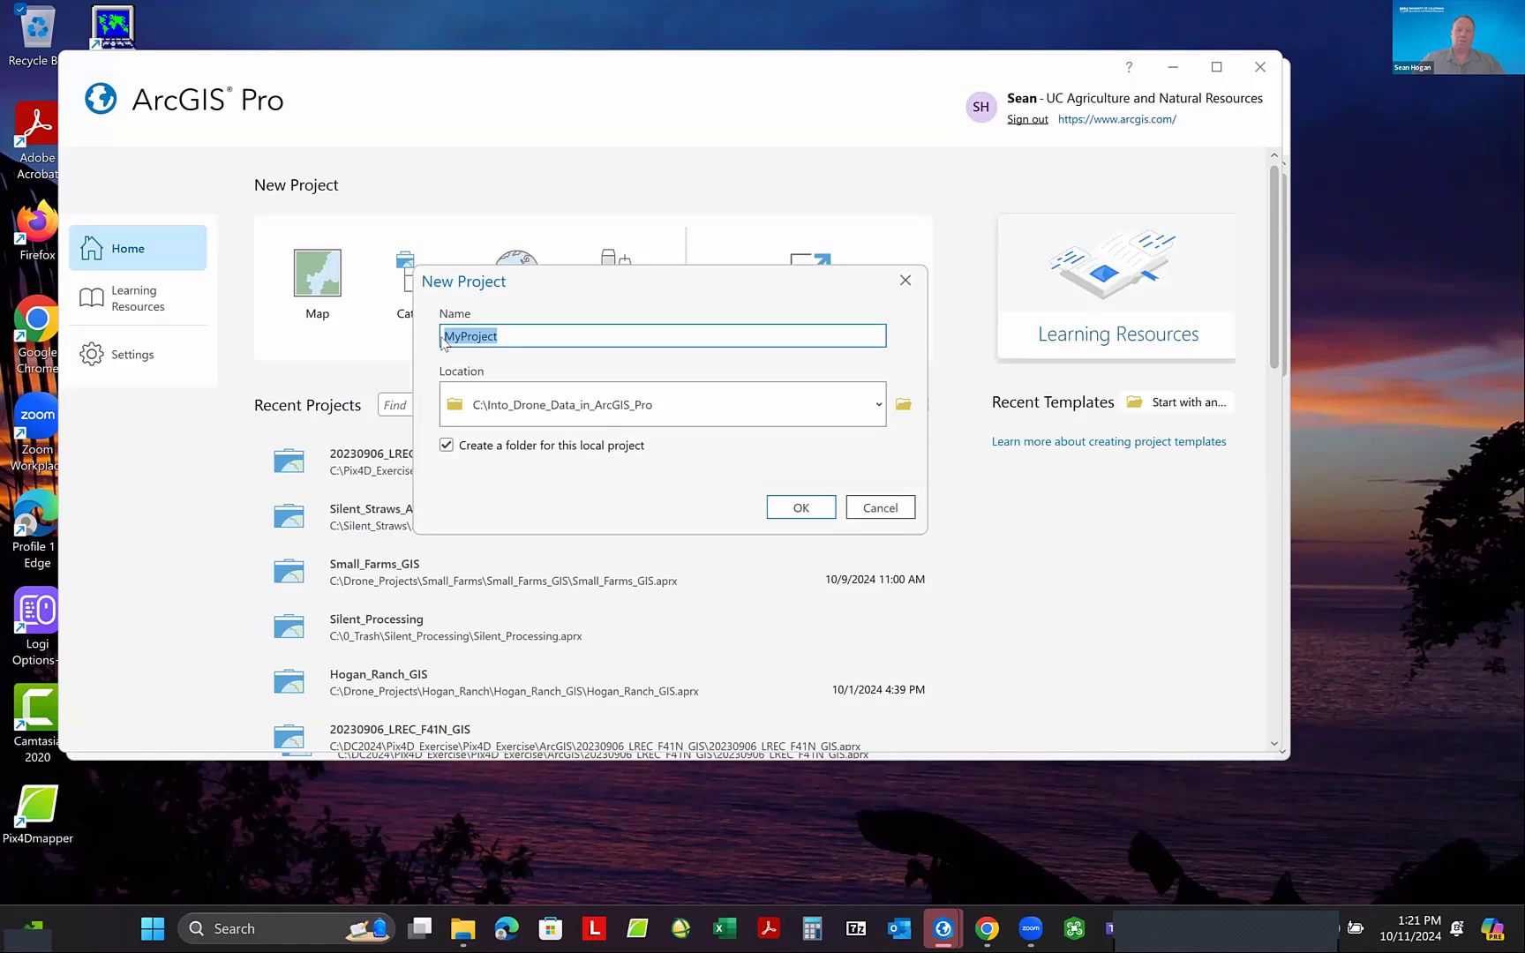
text(LREC)
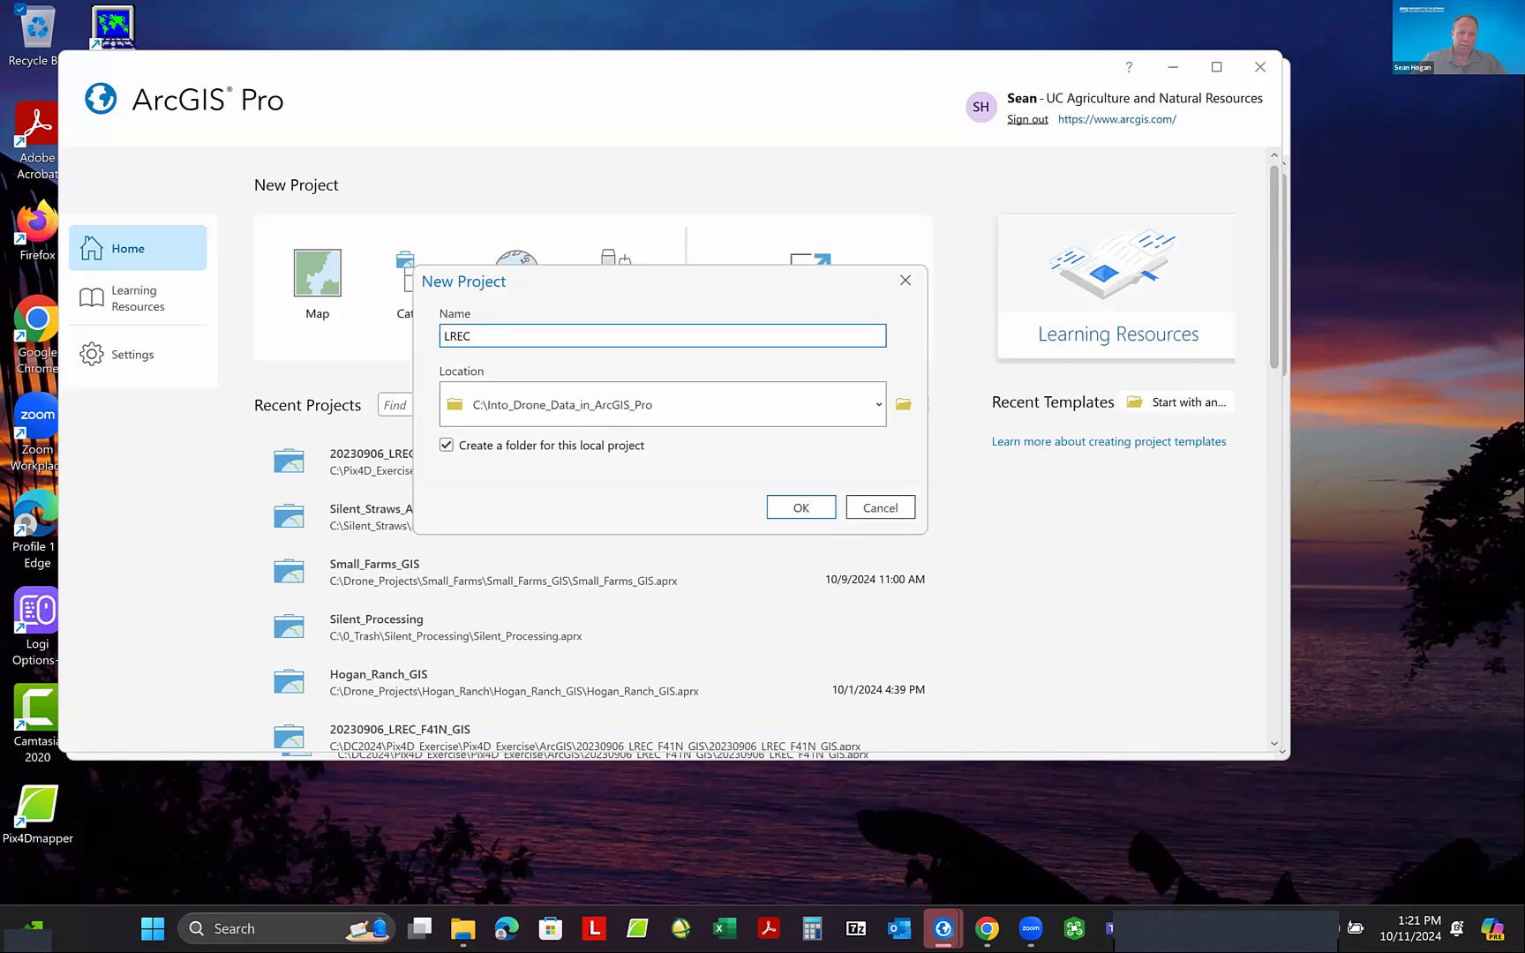
text(_F41N_)
text(MS_GIS)
drag(471, 339, 526, 338)
drag(724, 292, 733, 296)
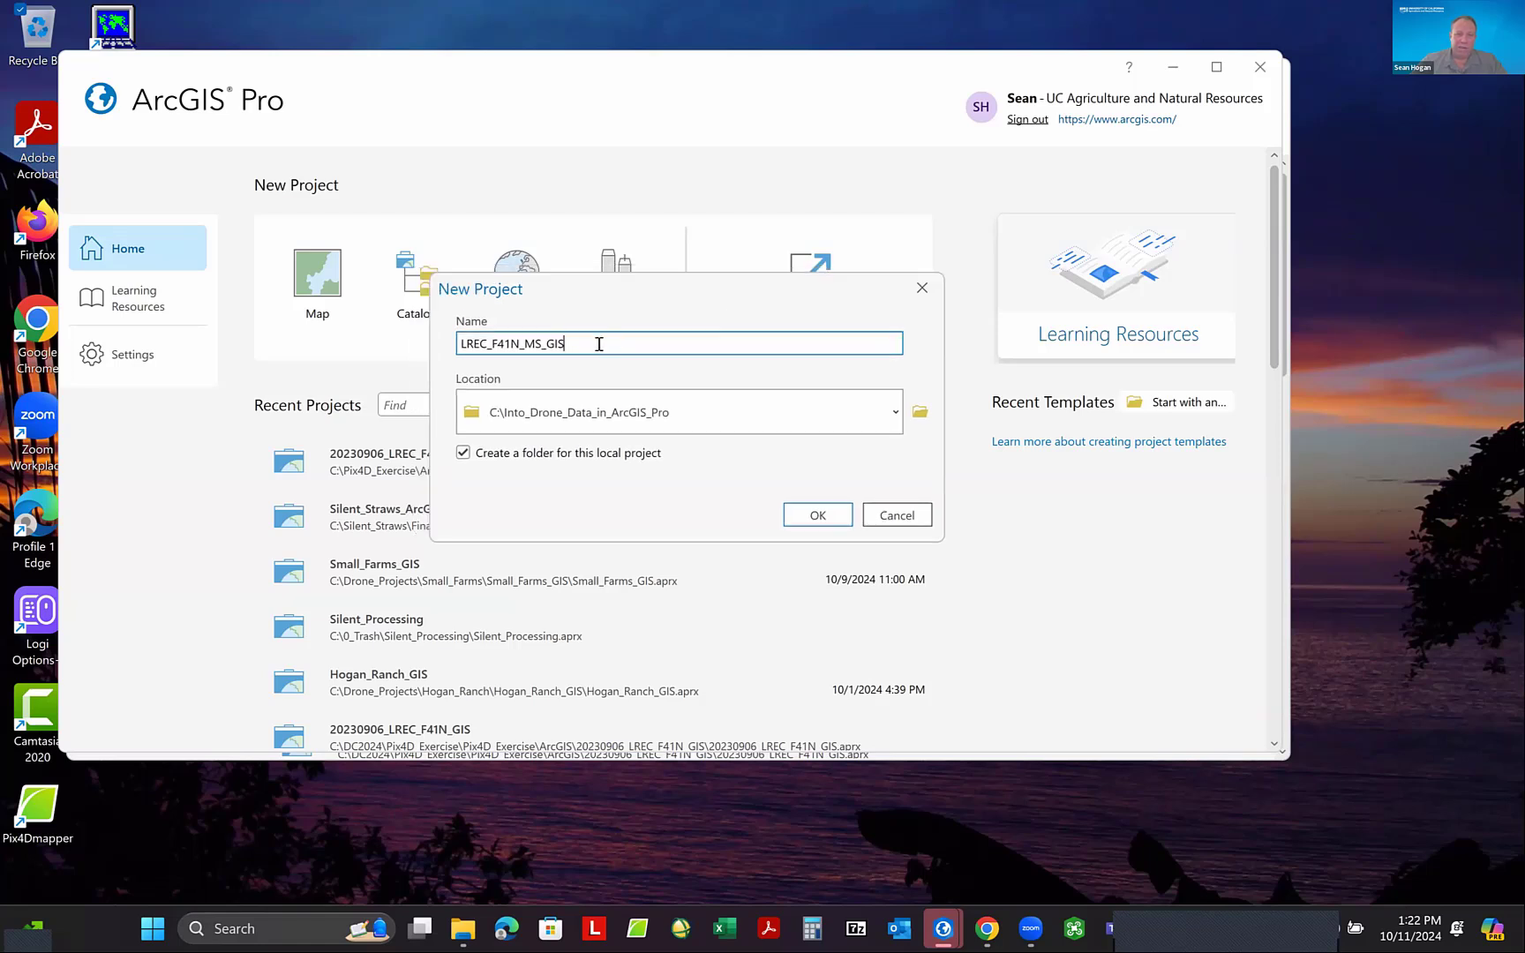
click(816, 517)
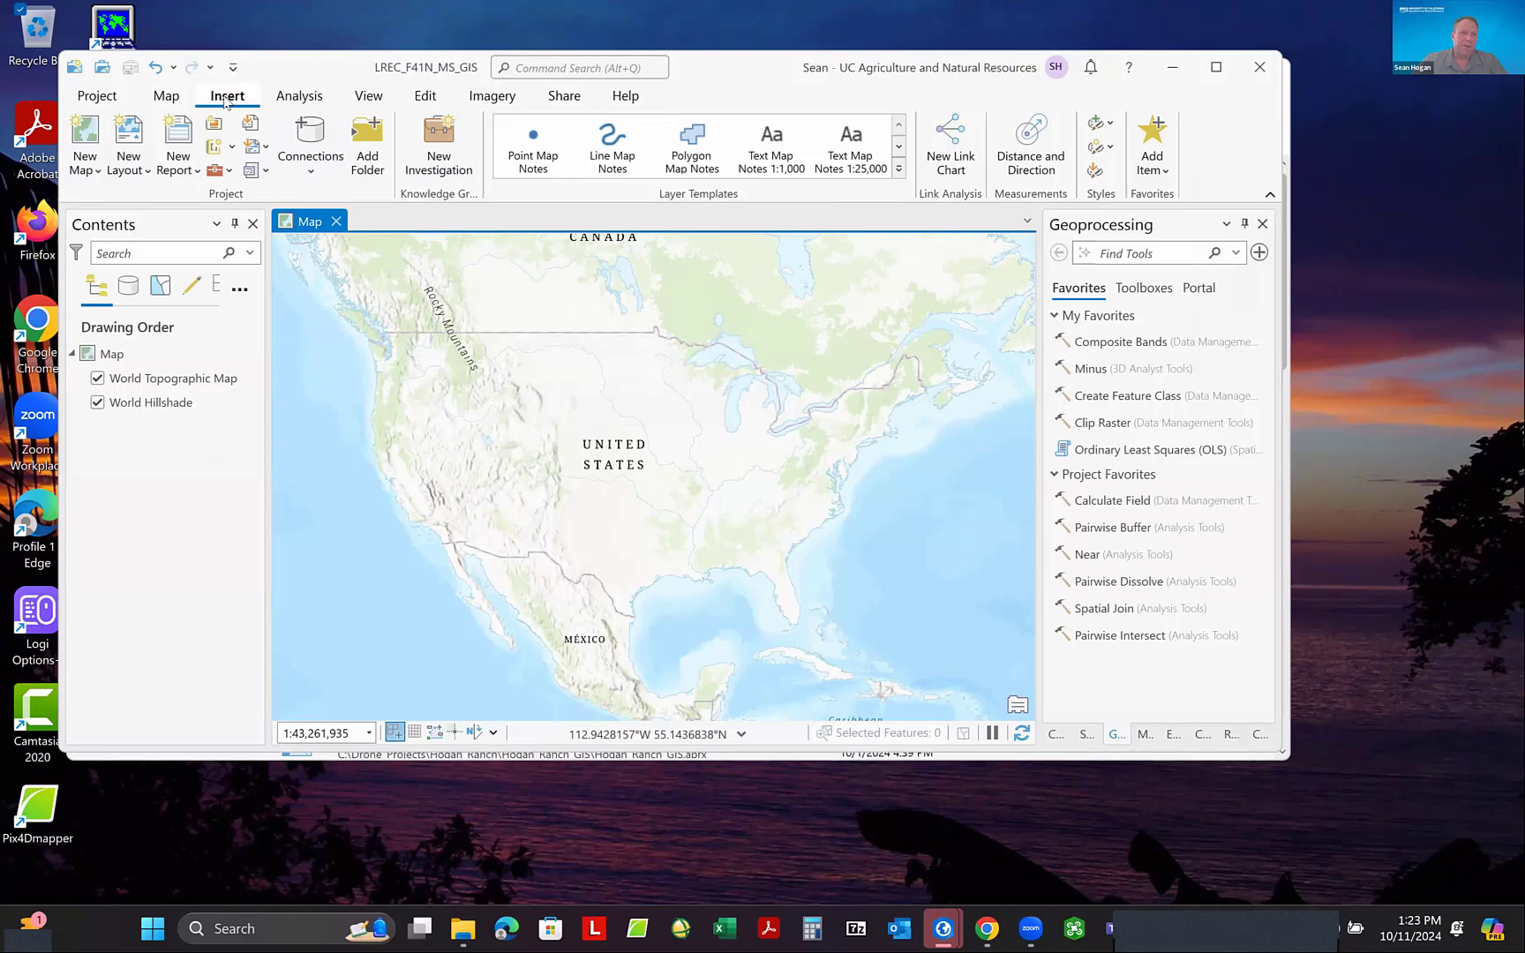
- Add a folder connection to C:\Pix4D_Exercise in the project, and minimize the spare ArcGIS Pro start window
click(371, 145)
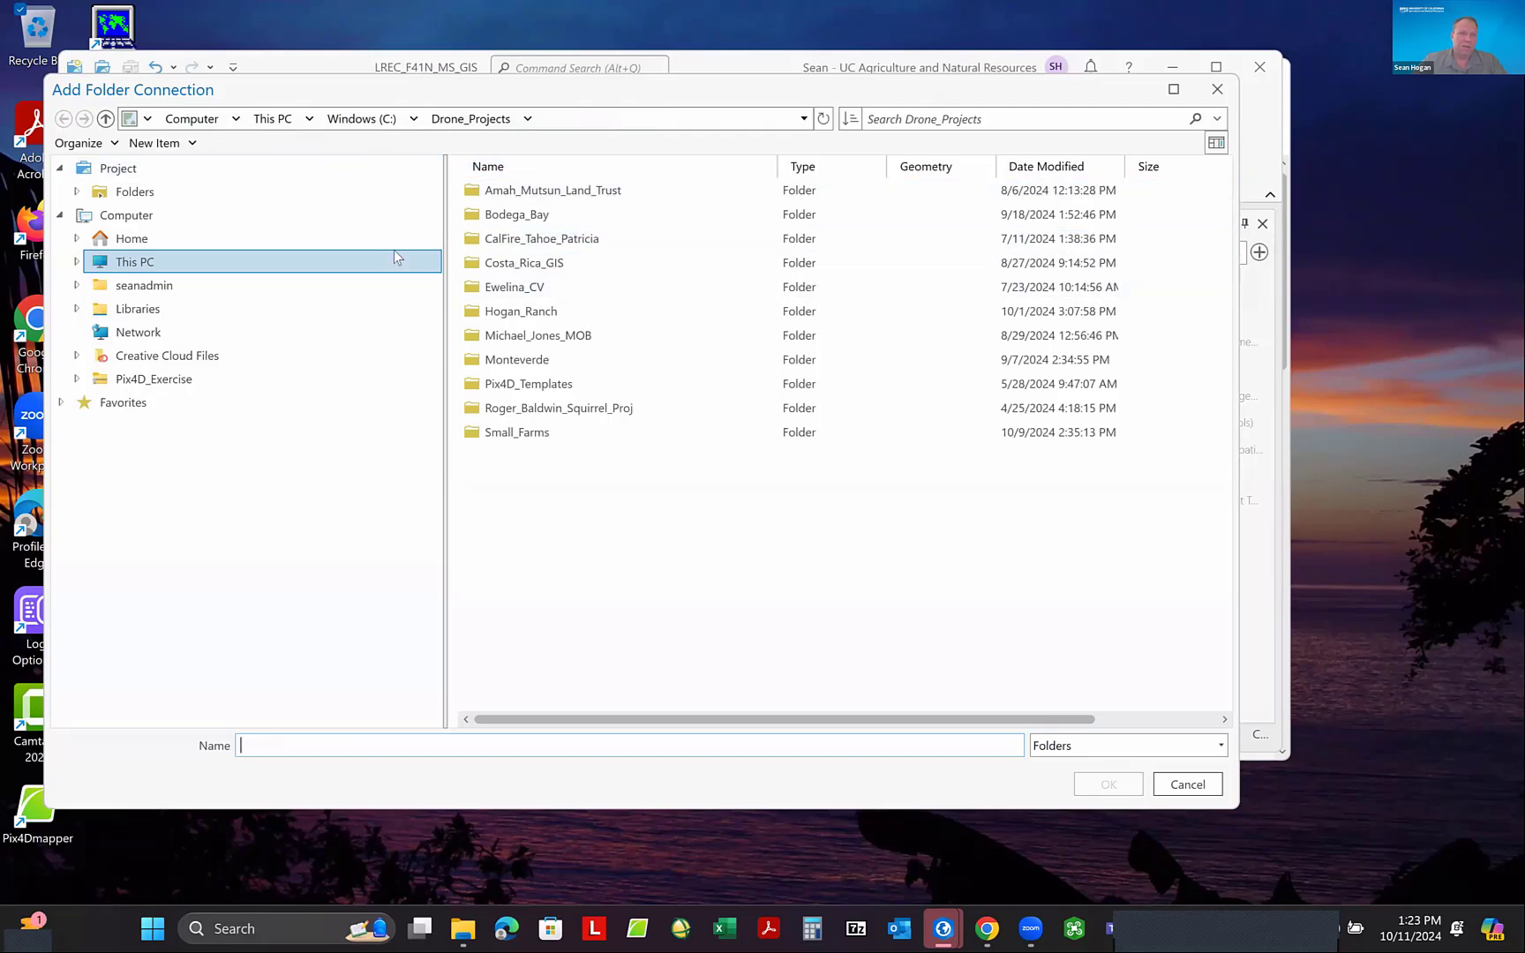
click(190, 261)
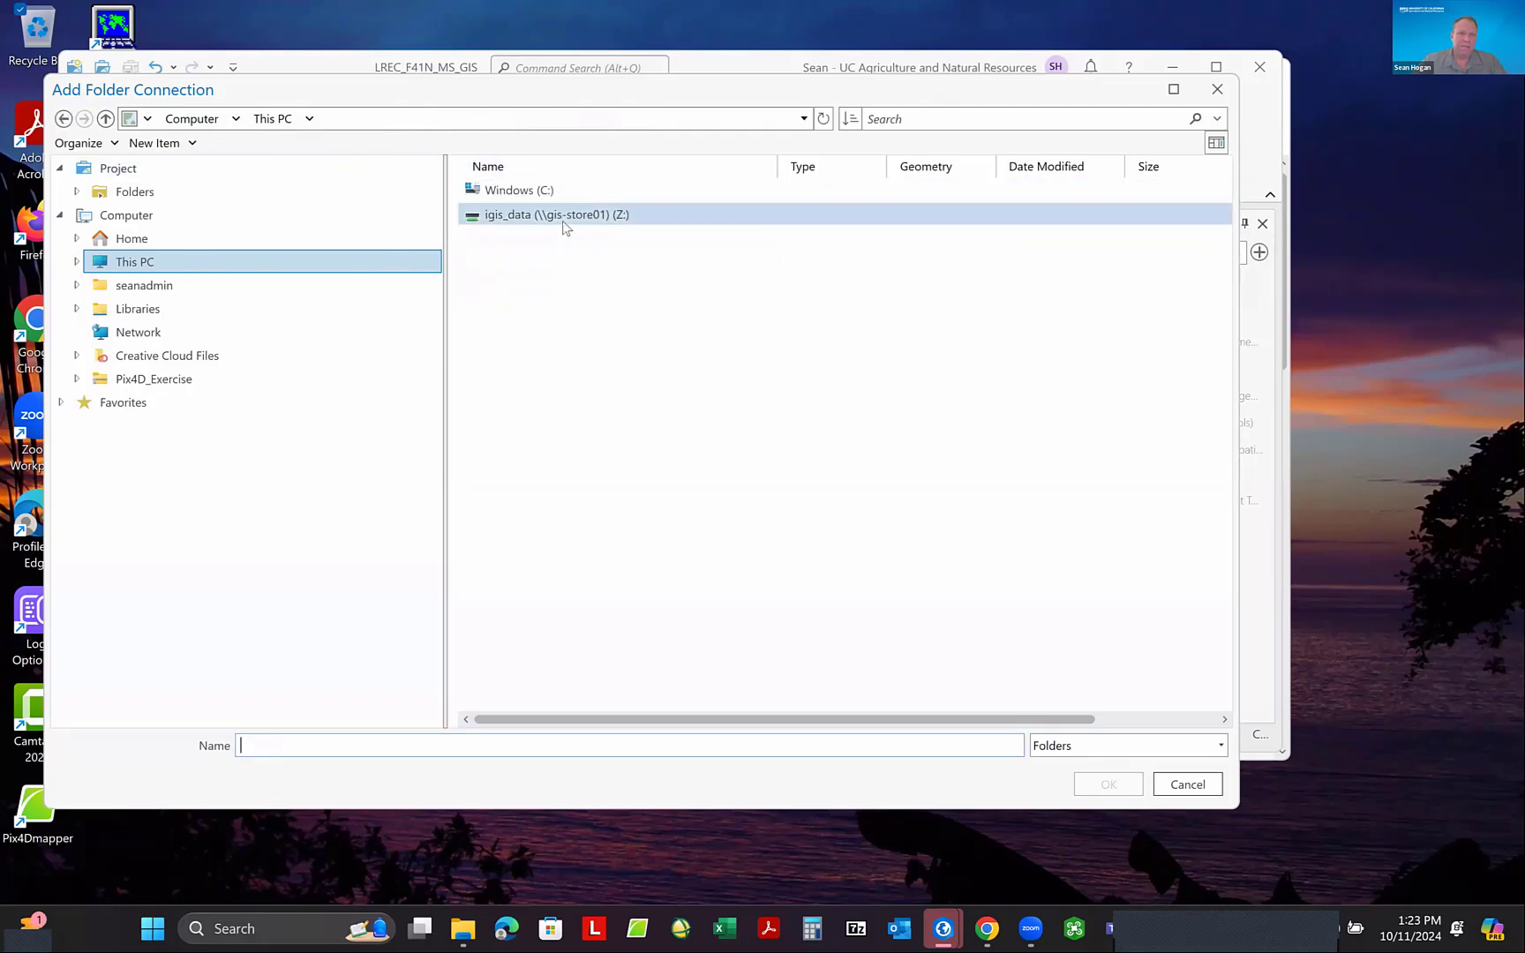
double_click(545, 192)
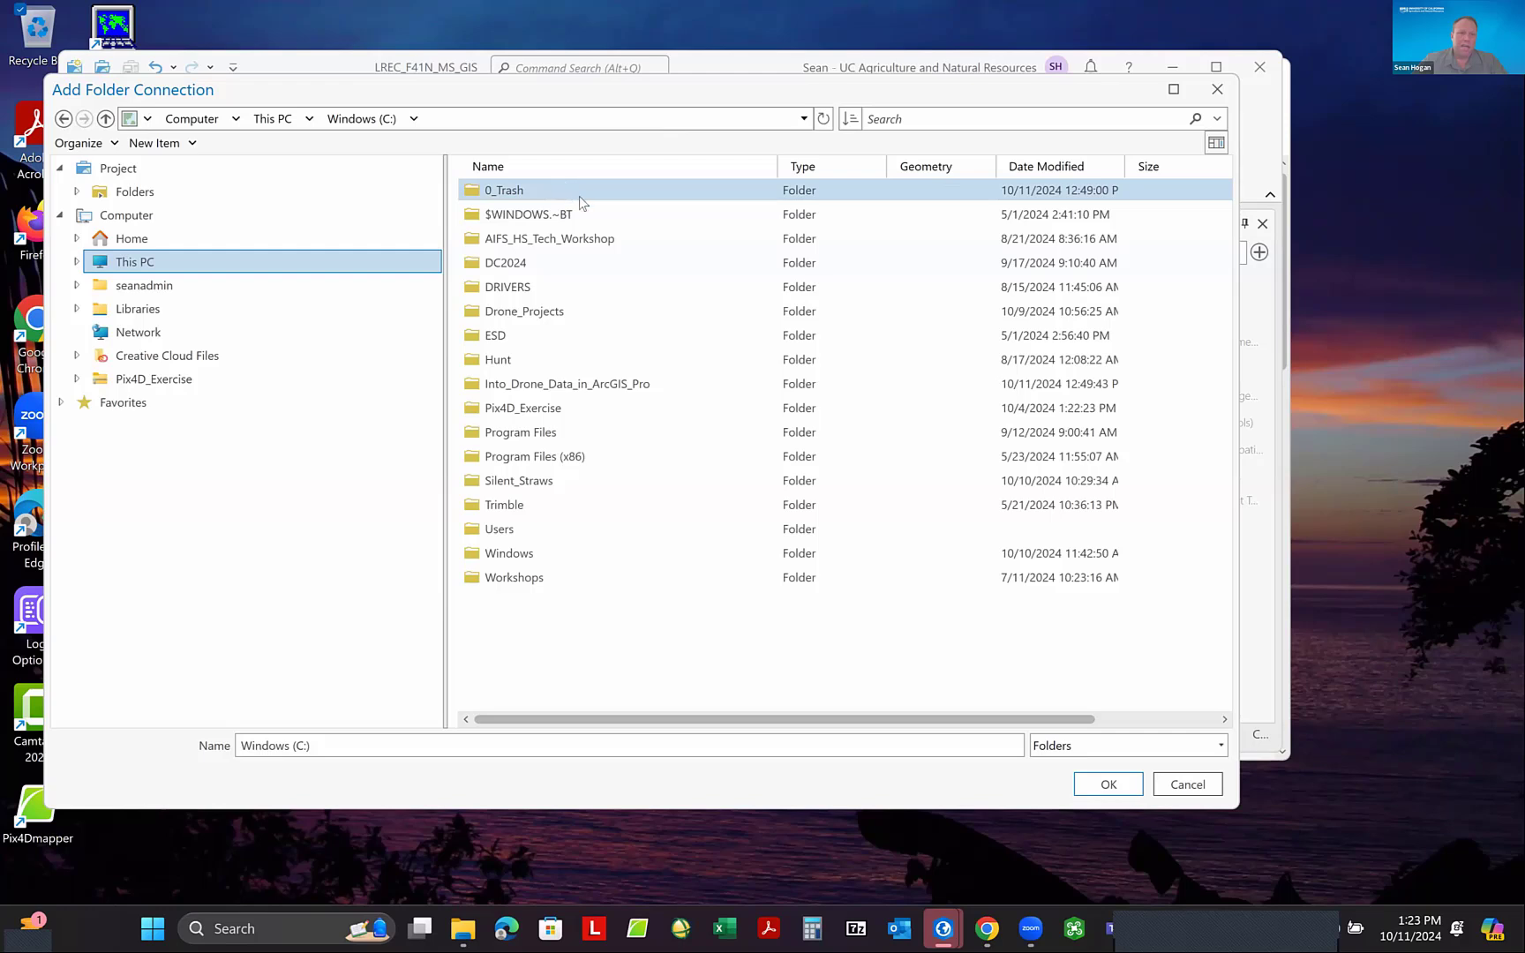
click(545, 413)
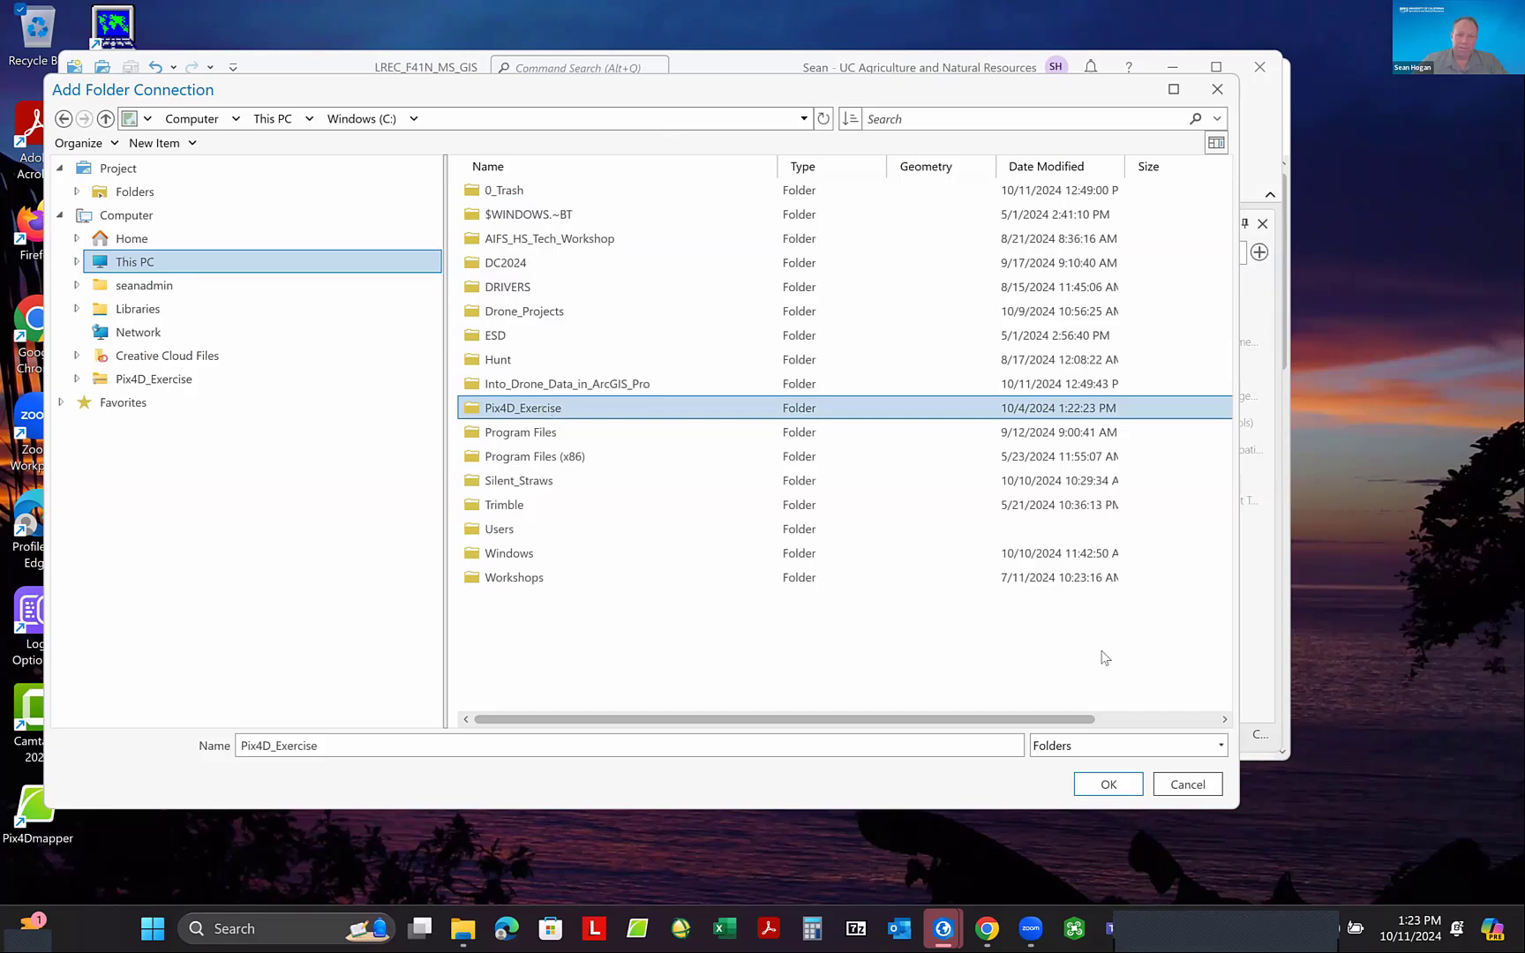
click(1105, 785)
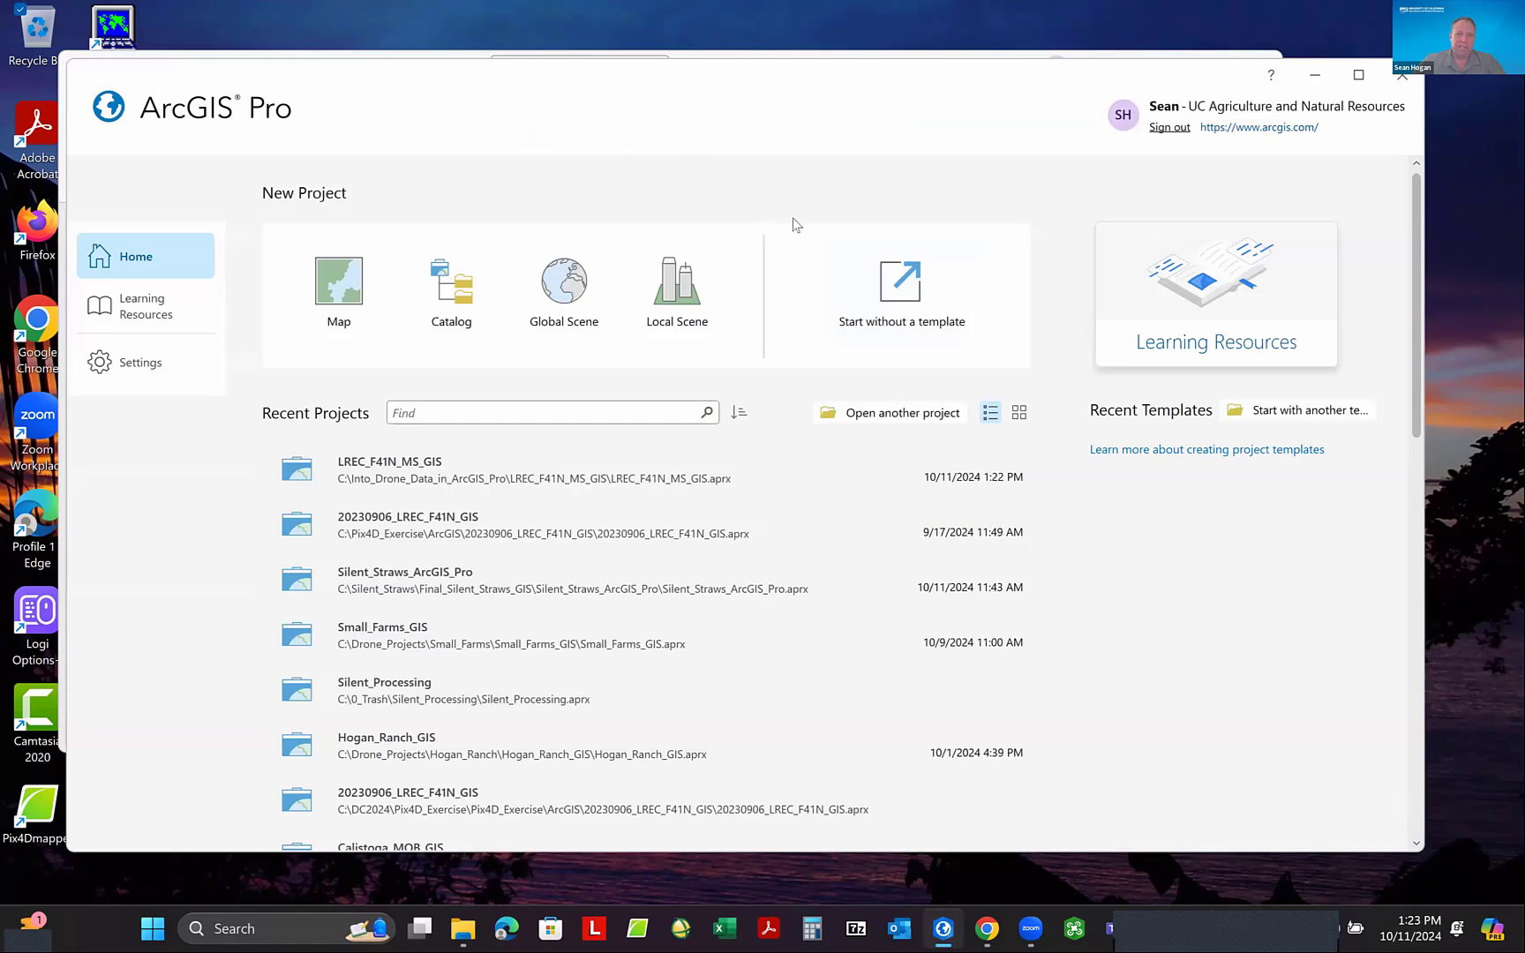
click(1319, 77)
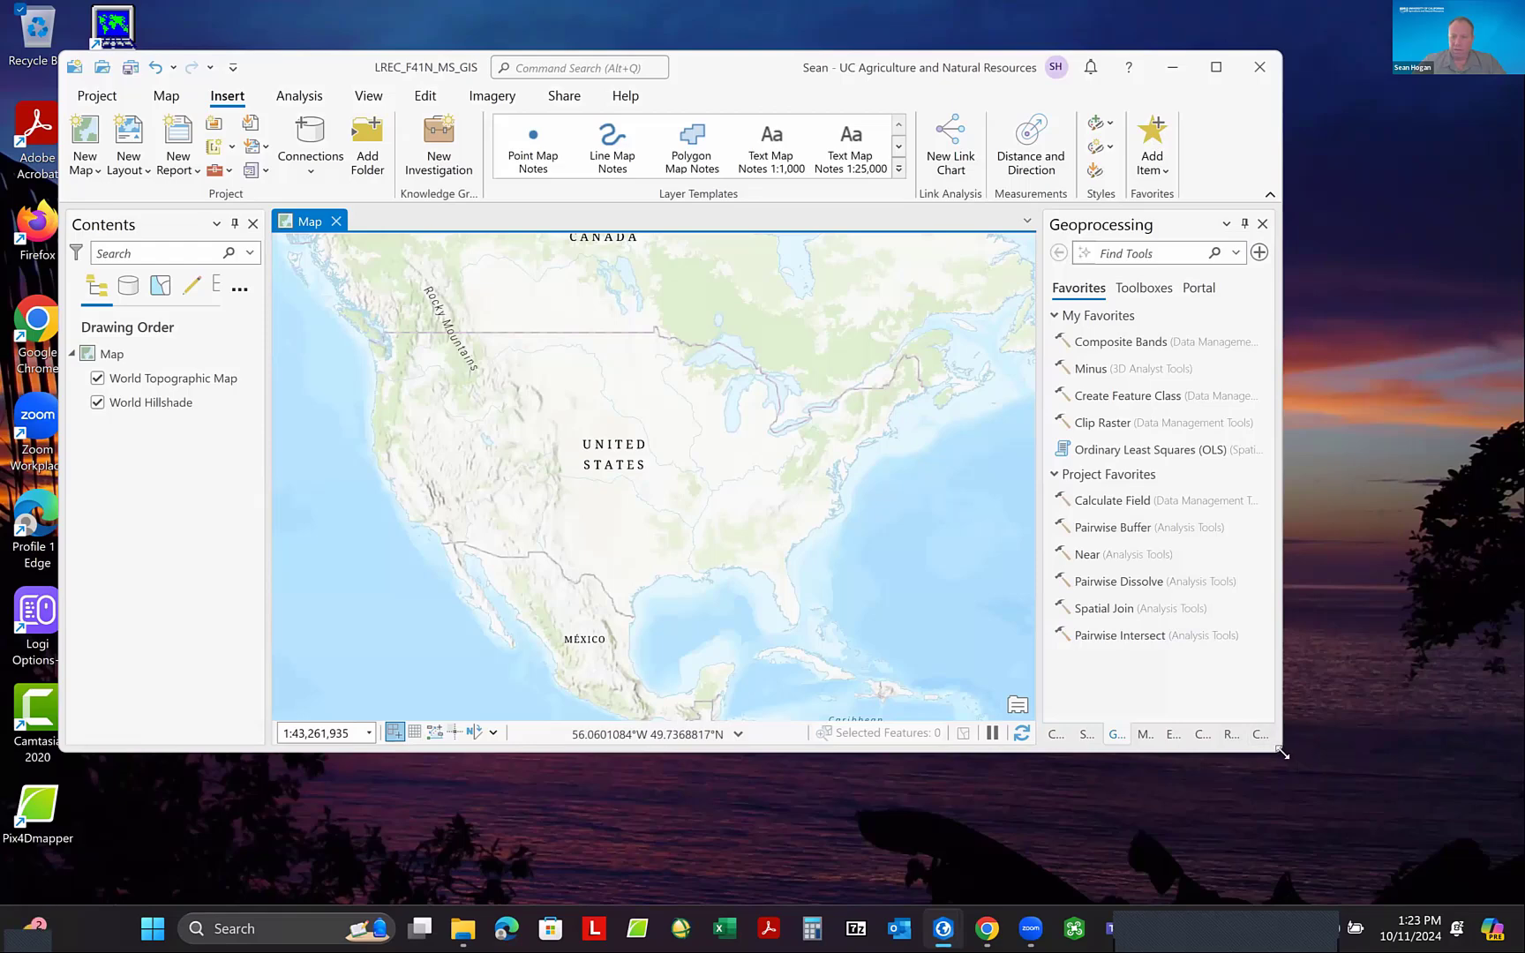
- Enlarge the project window and show the Catalog pane
drag(1282, 752, 1386, 818)
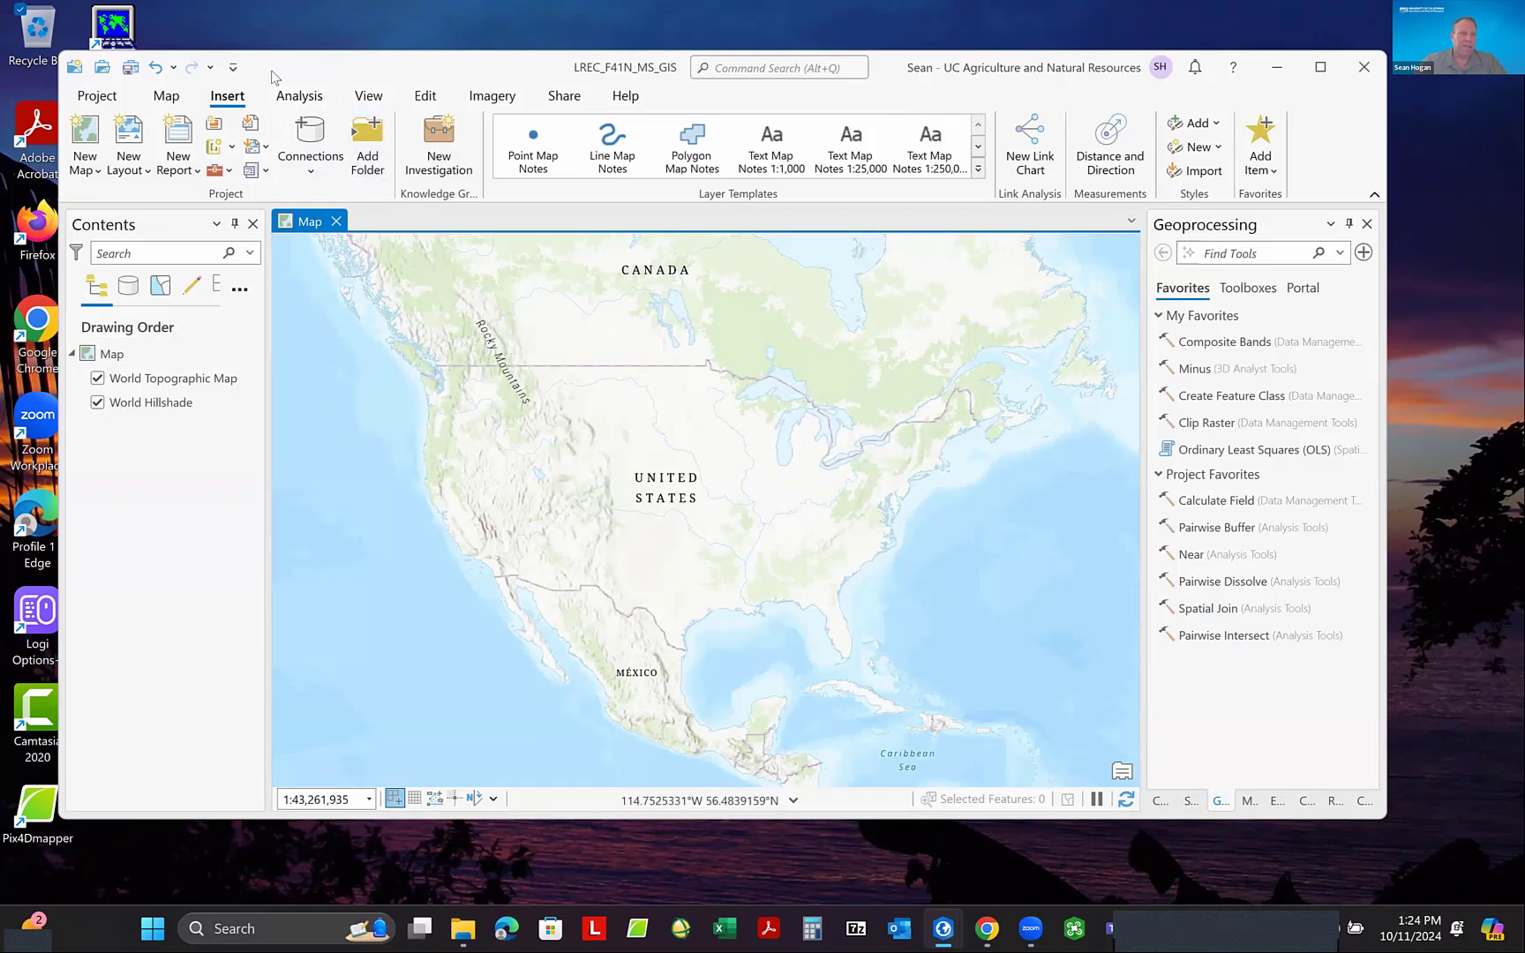
click(367, 99)
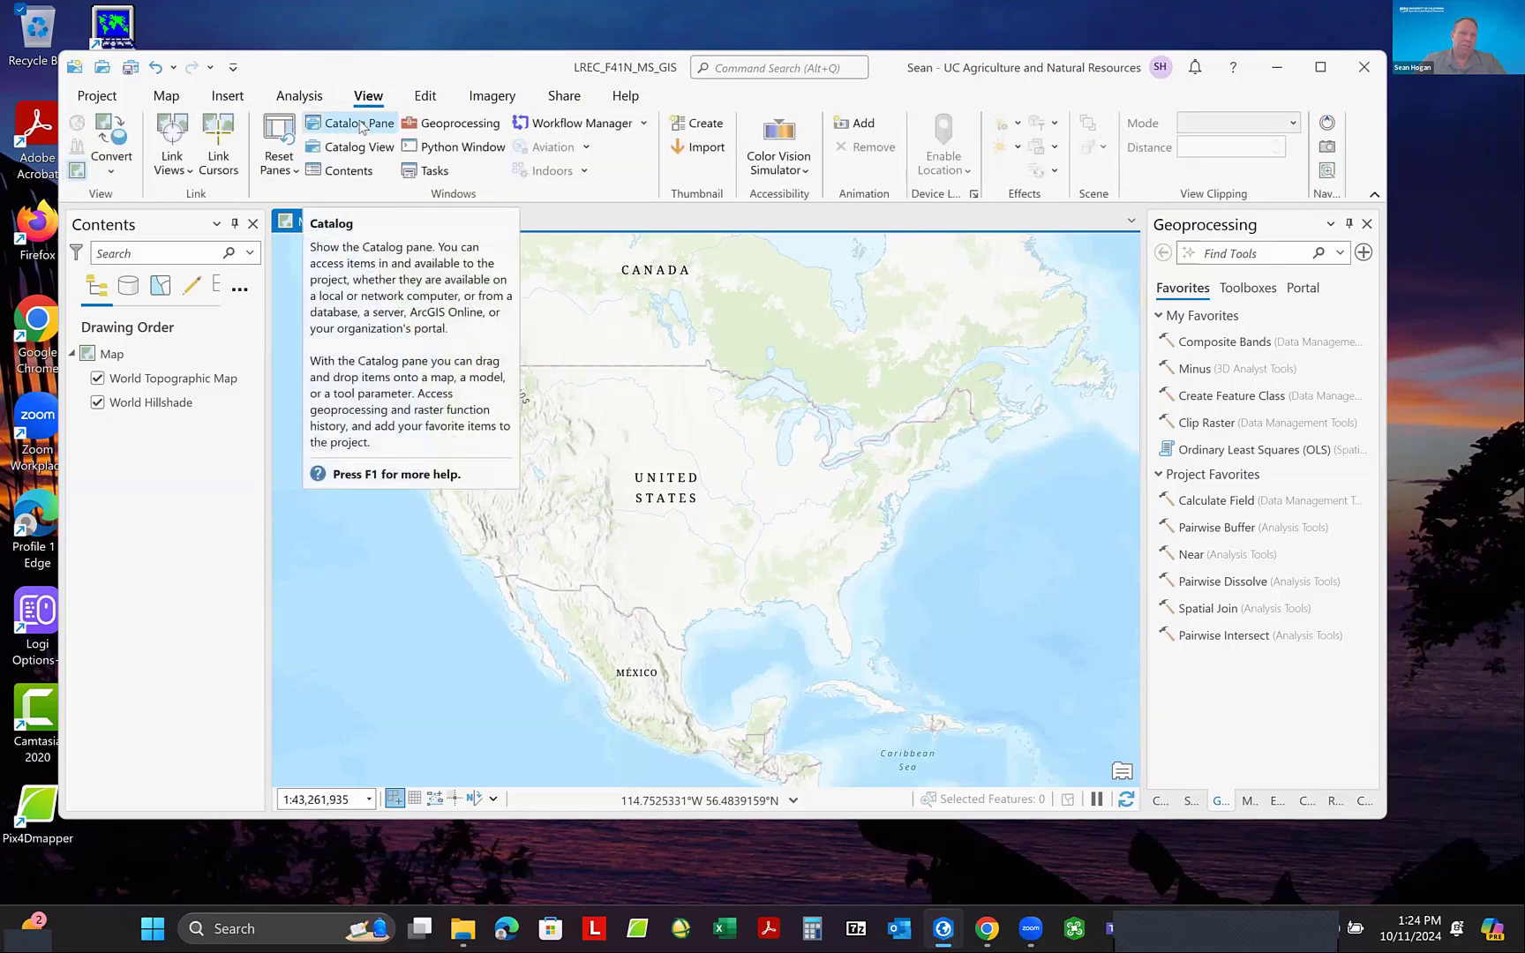
click(361, 128)
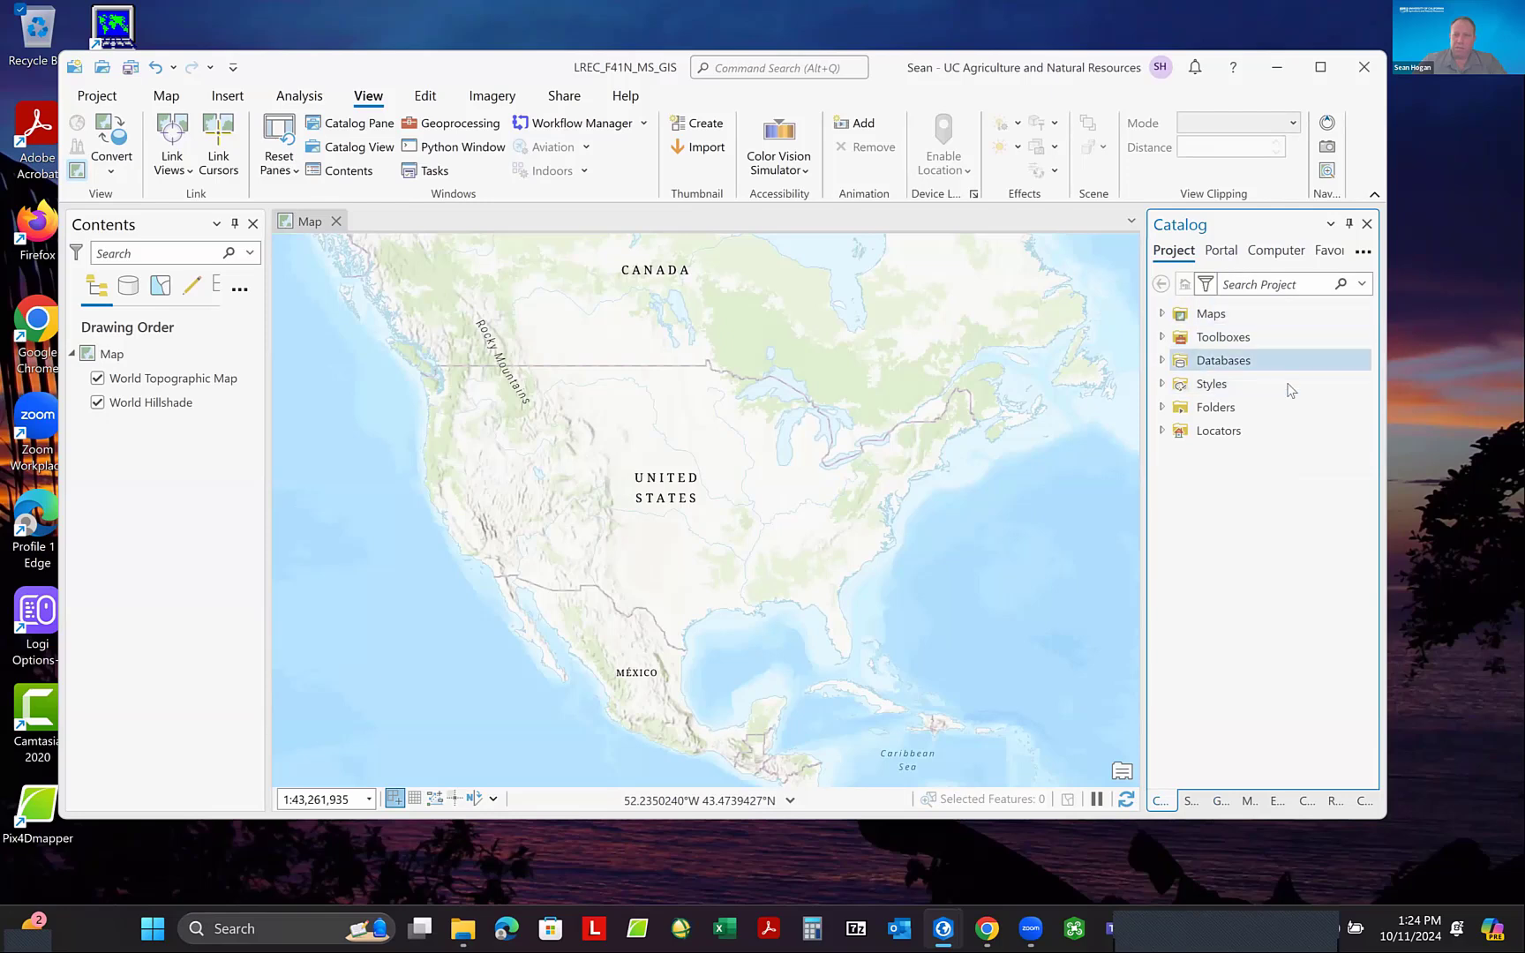
- Widen the Catalog pane and expand the connected Pix4D_Exercise folder through Pix4D to the contents of Pix4D_20230906_LREC_F41N_MS_through_step_3
drag(1144, 473, 1121, 473)
click(1137, 408)
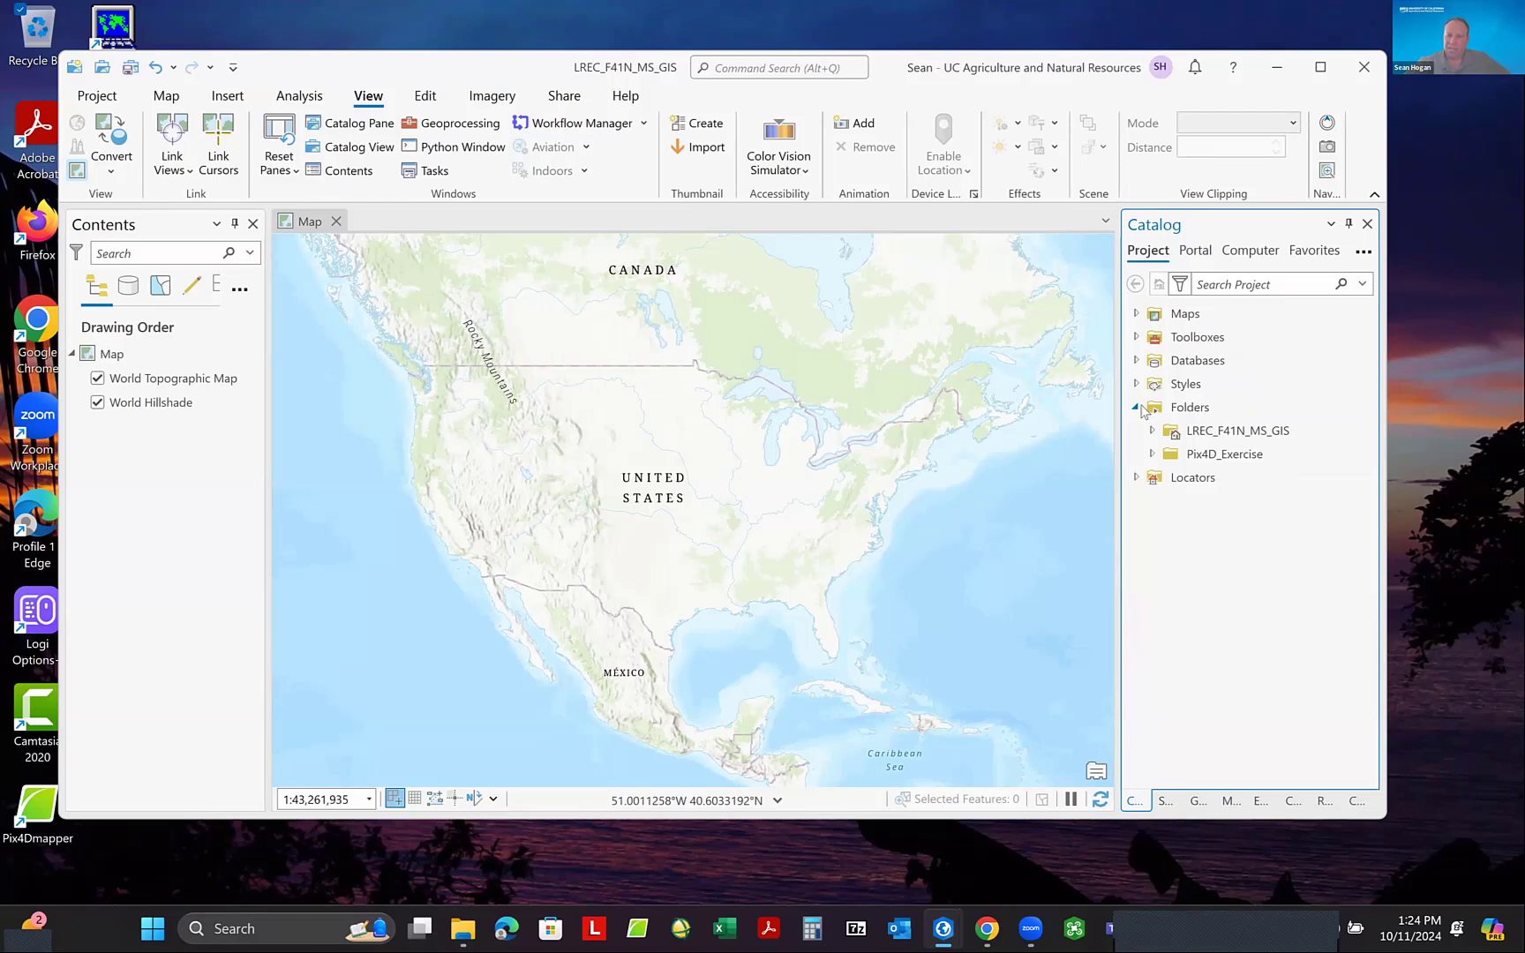
click(1153, 455)
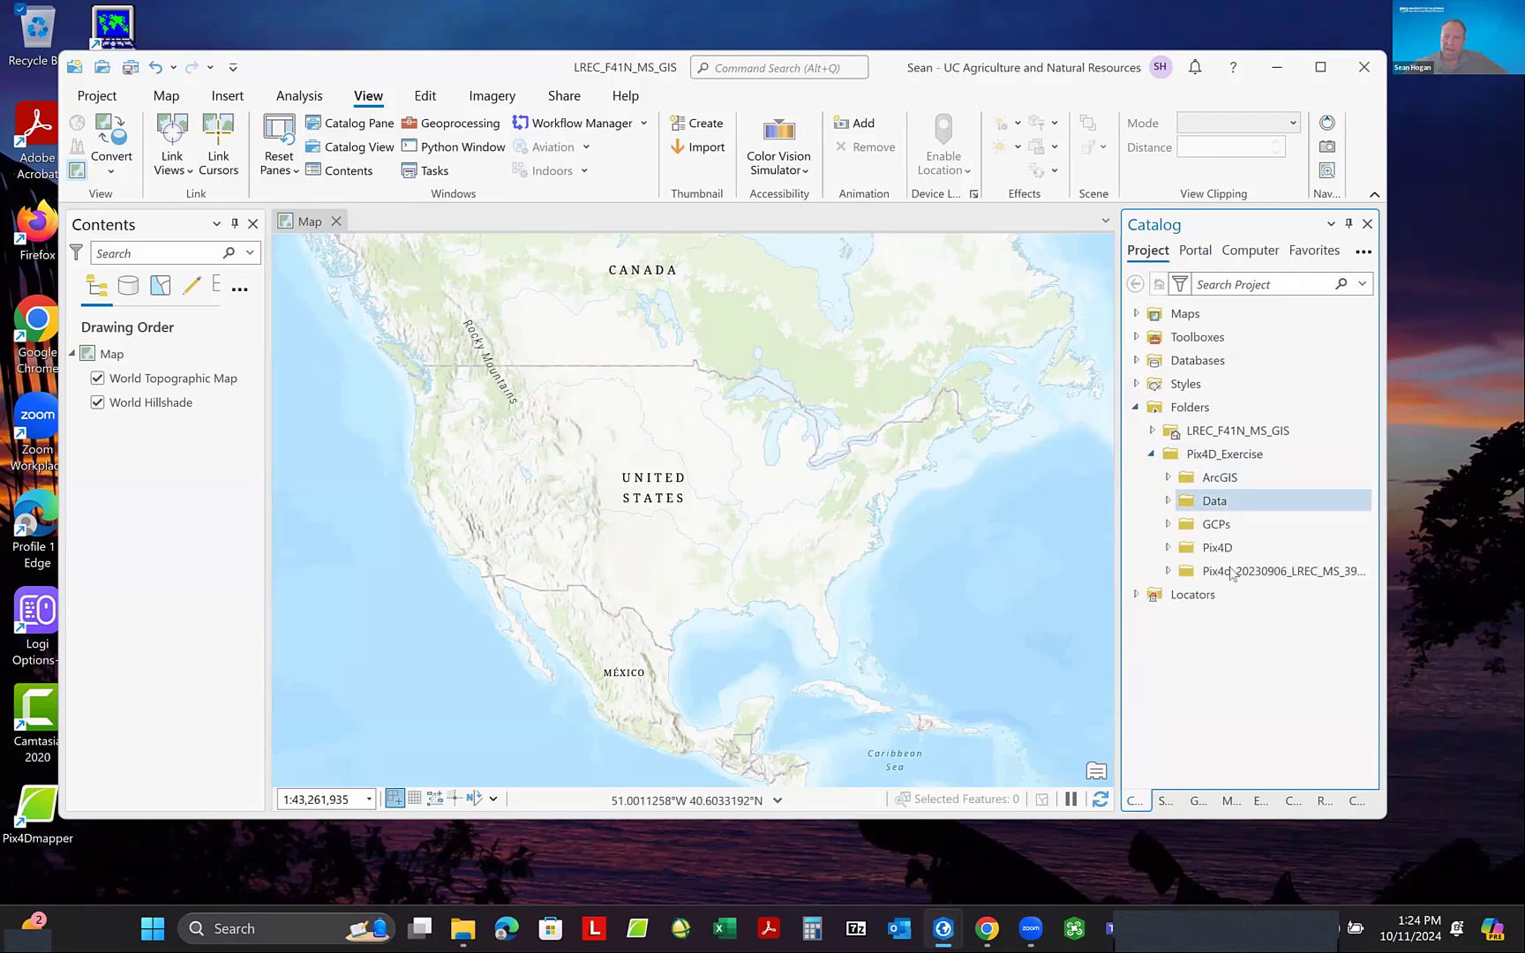
click(1168, 548)
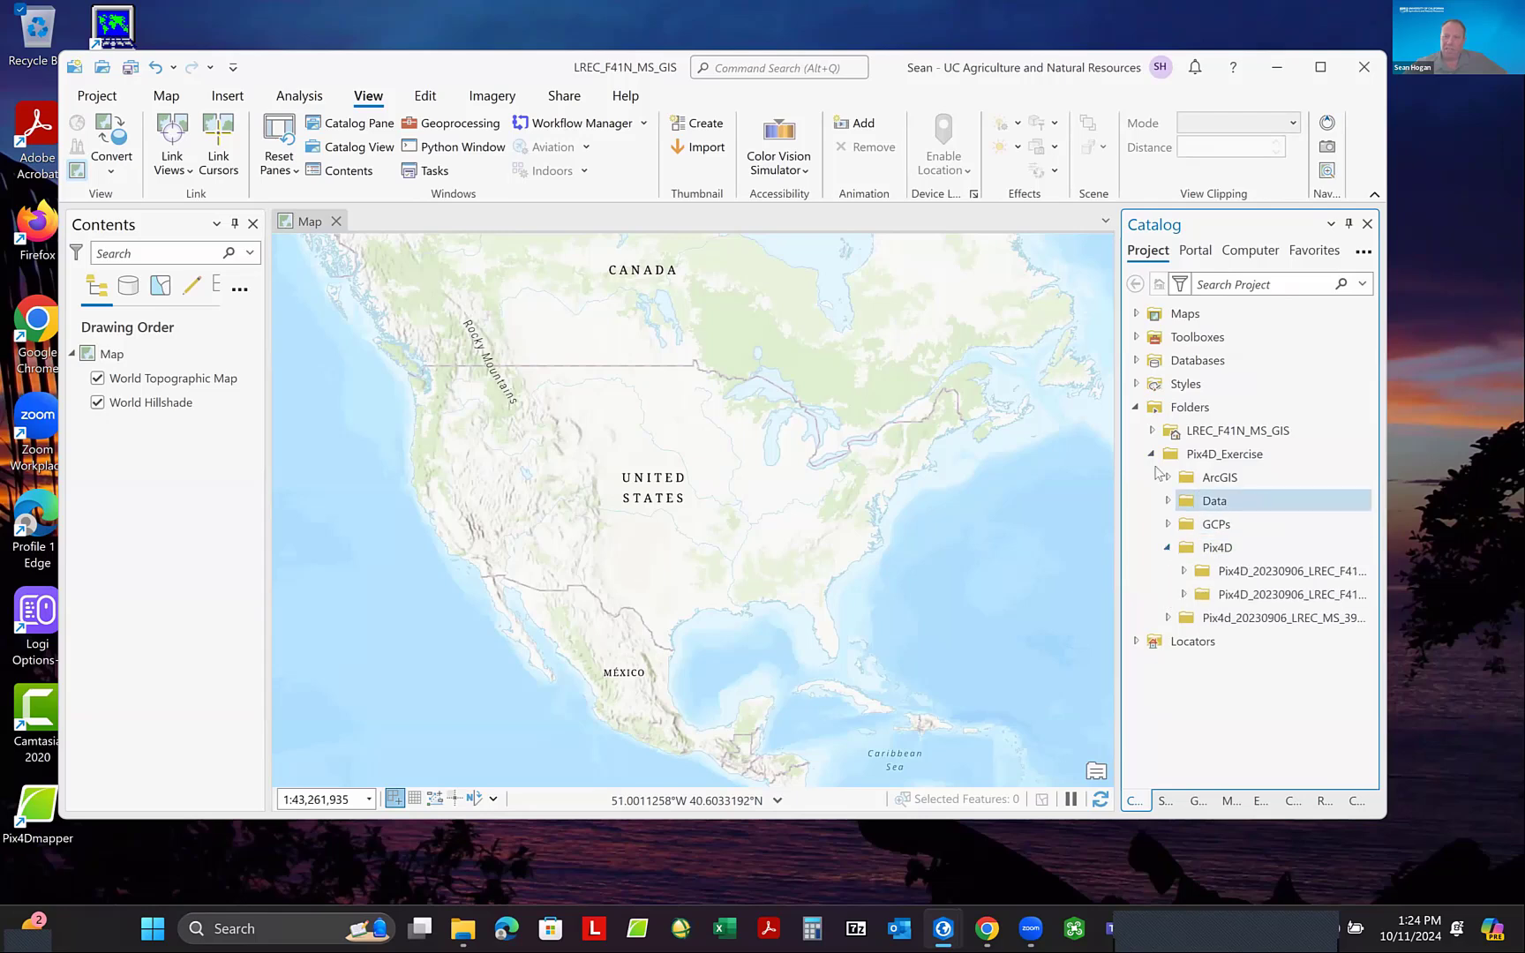
drag(1118, 444, 956, 425)
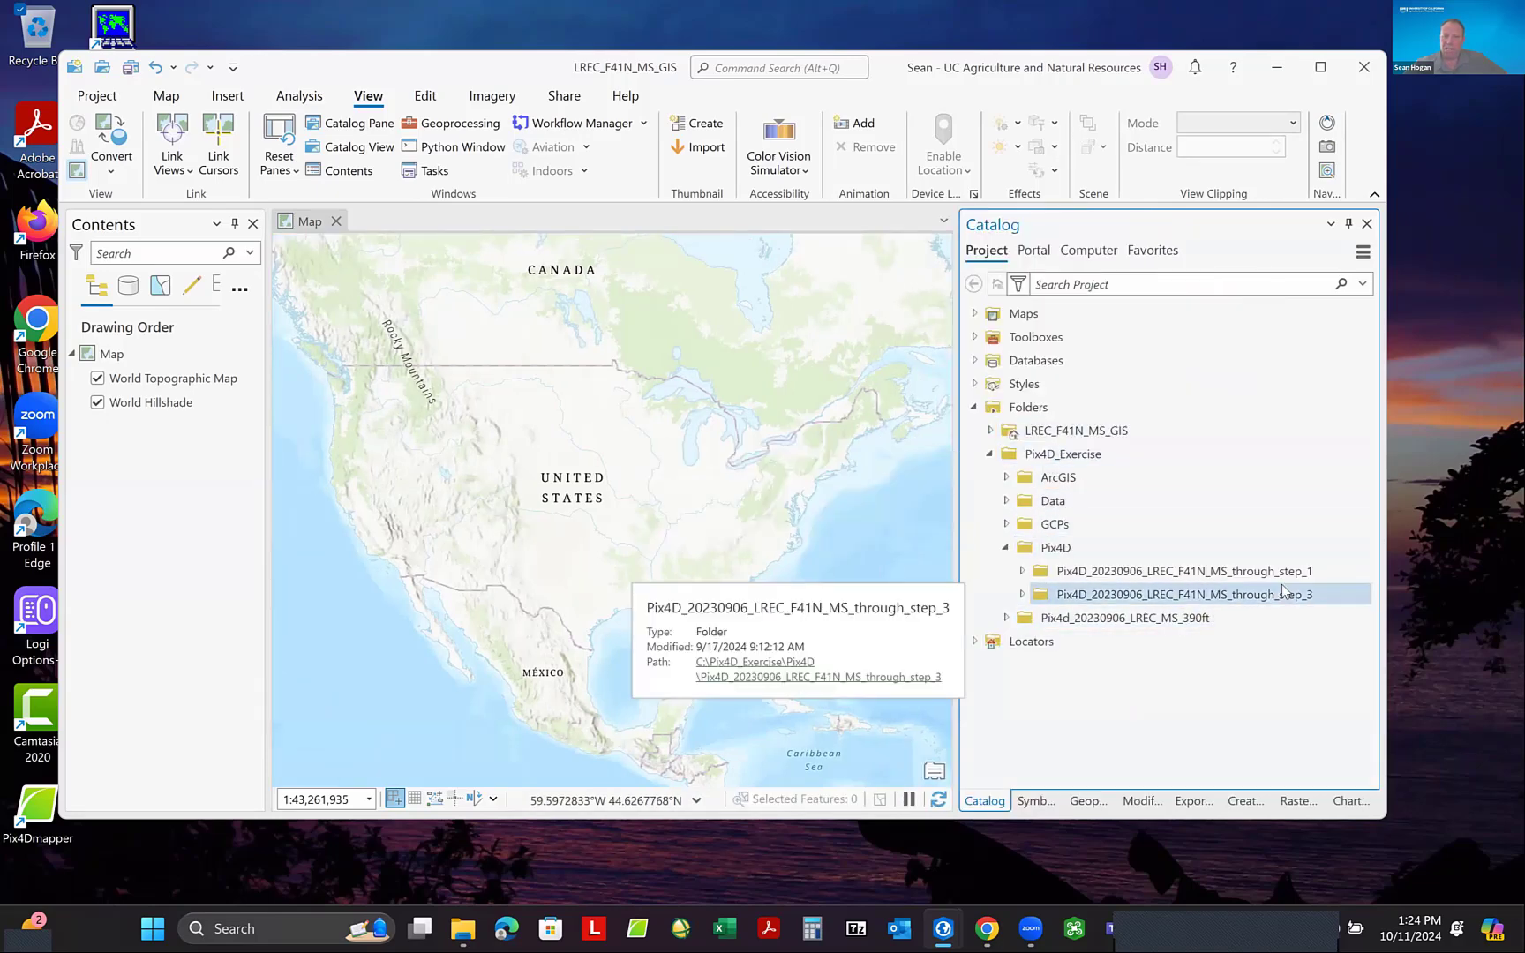
click(1023, 596)
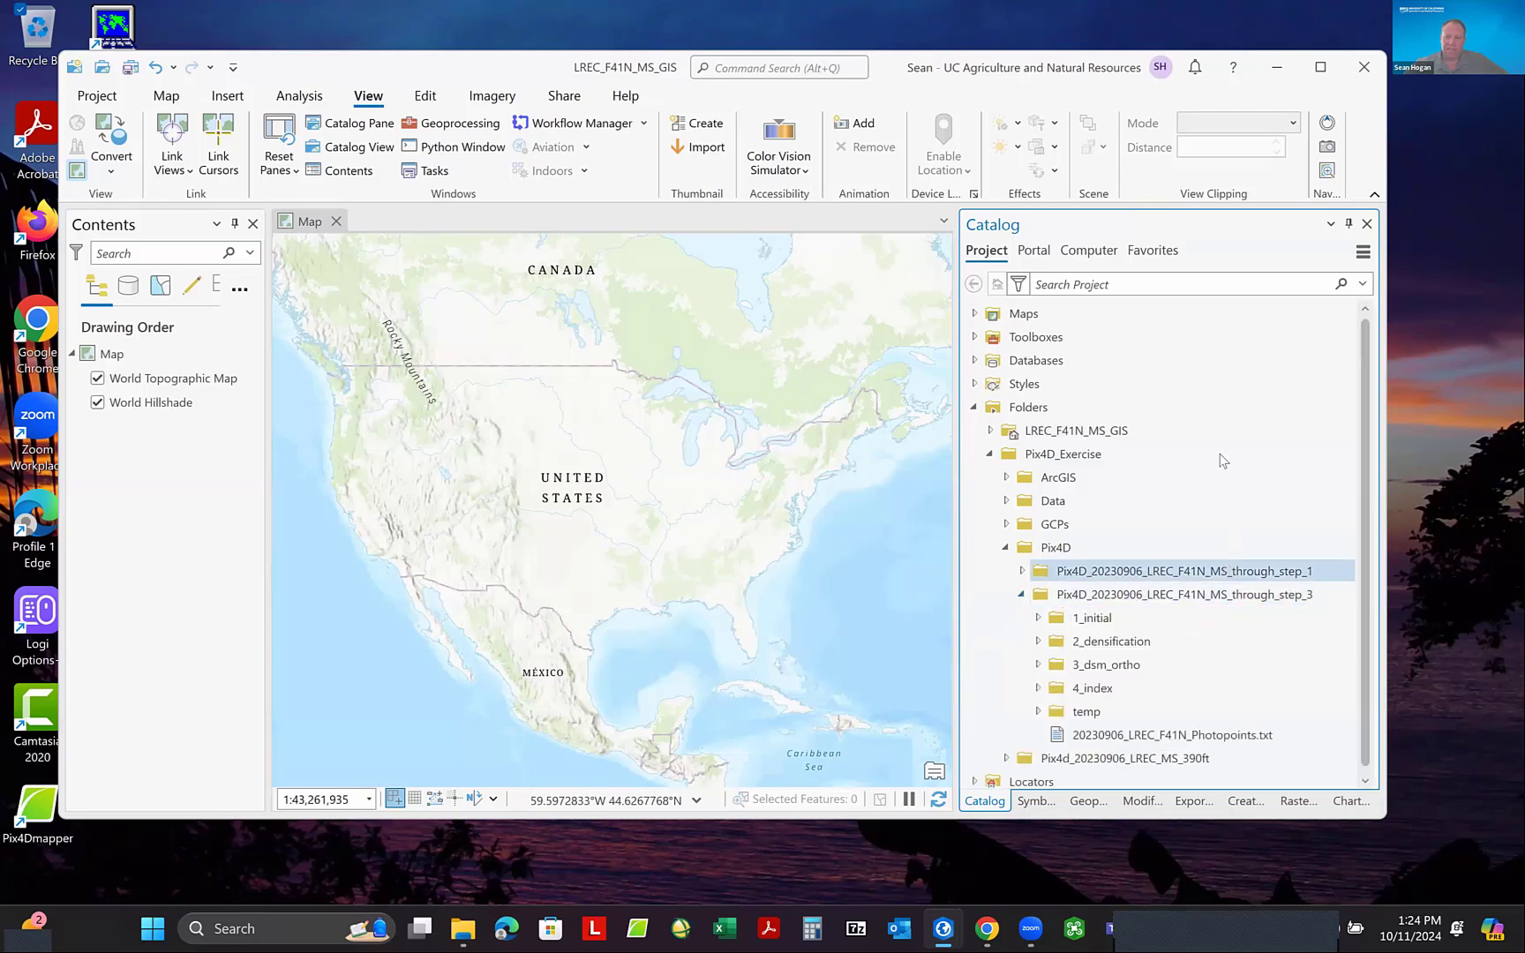
- Expand the 4_index folder of Pix4D_20230906_LREC_F41N_MS_through_step_3 and its indices subfolder in the Catalog pane
scroll(1222, 481, down, 1)
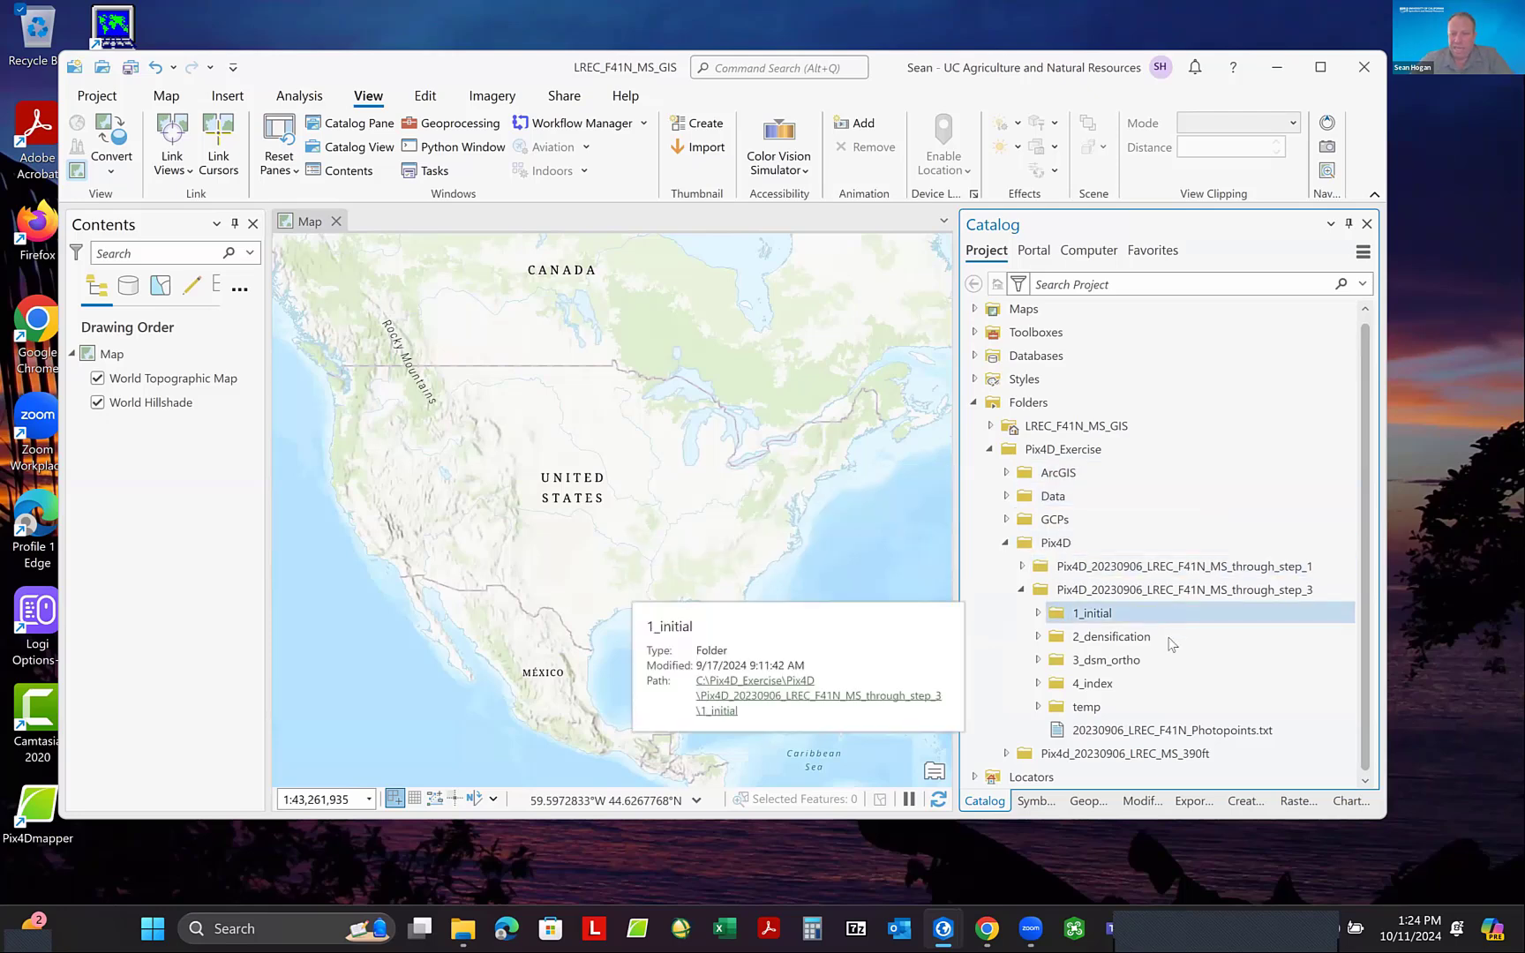
click(1039, 684)
scroll(1165, 590, down, 1)
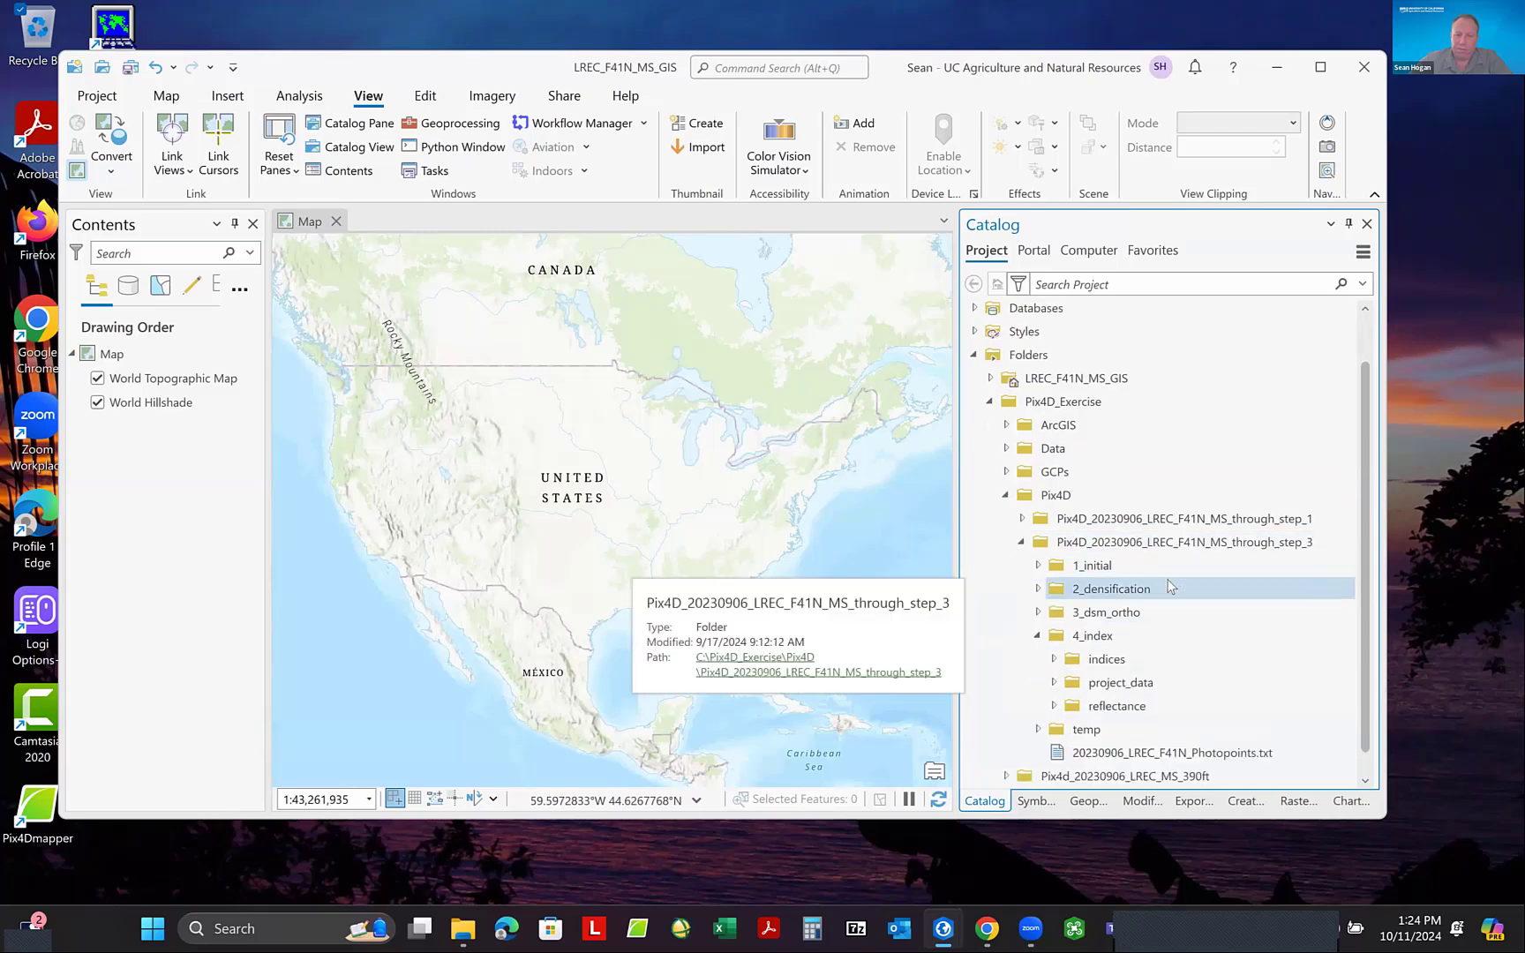
double_click(1093, 667)
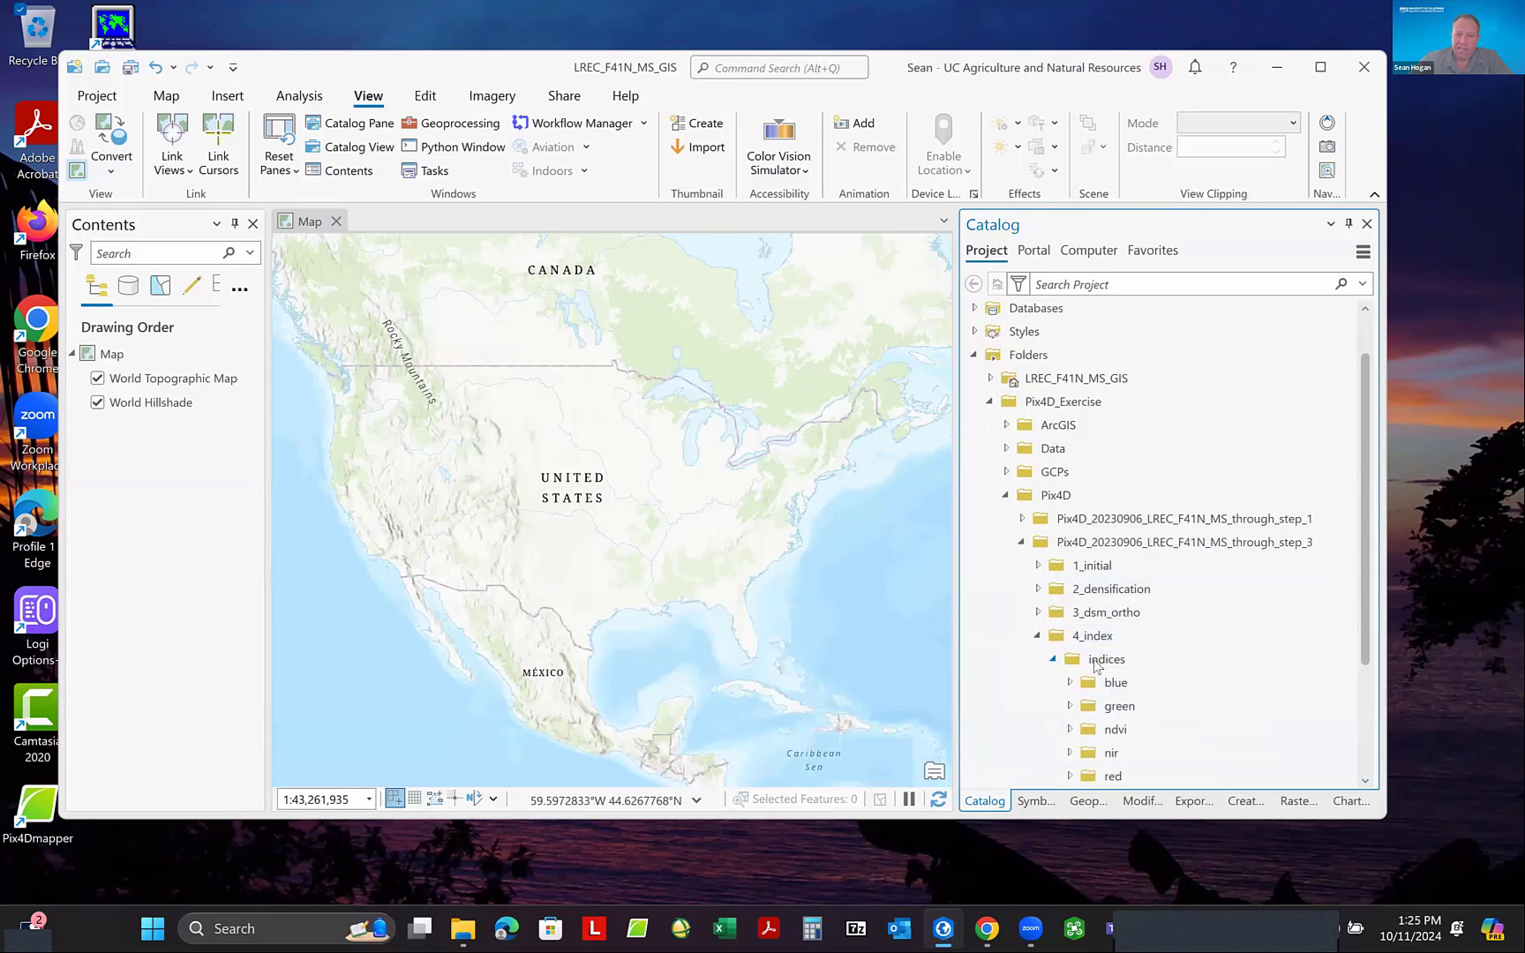
scroll(1375, 597, down, 2)
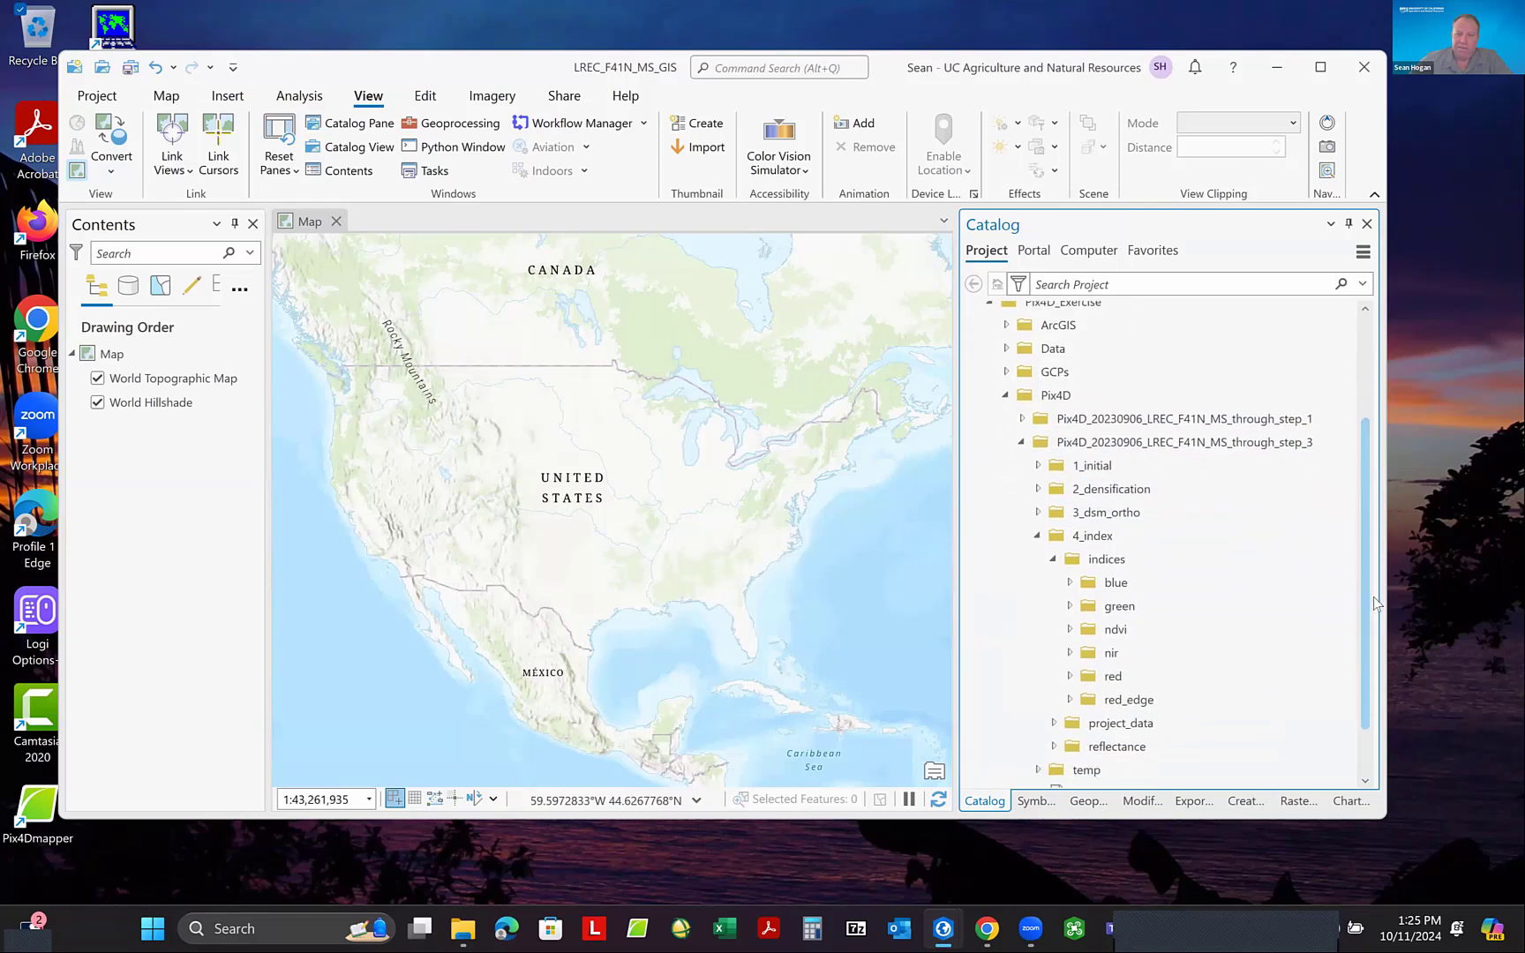
- Add the NIR index raster from the indices\nir folder to the map, and widen the Contents pane slightly
scroll(1374, 597, down, 1)
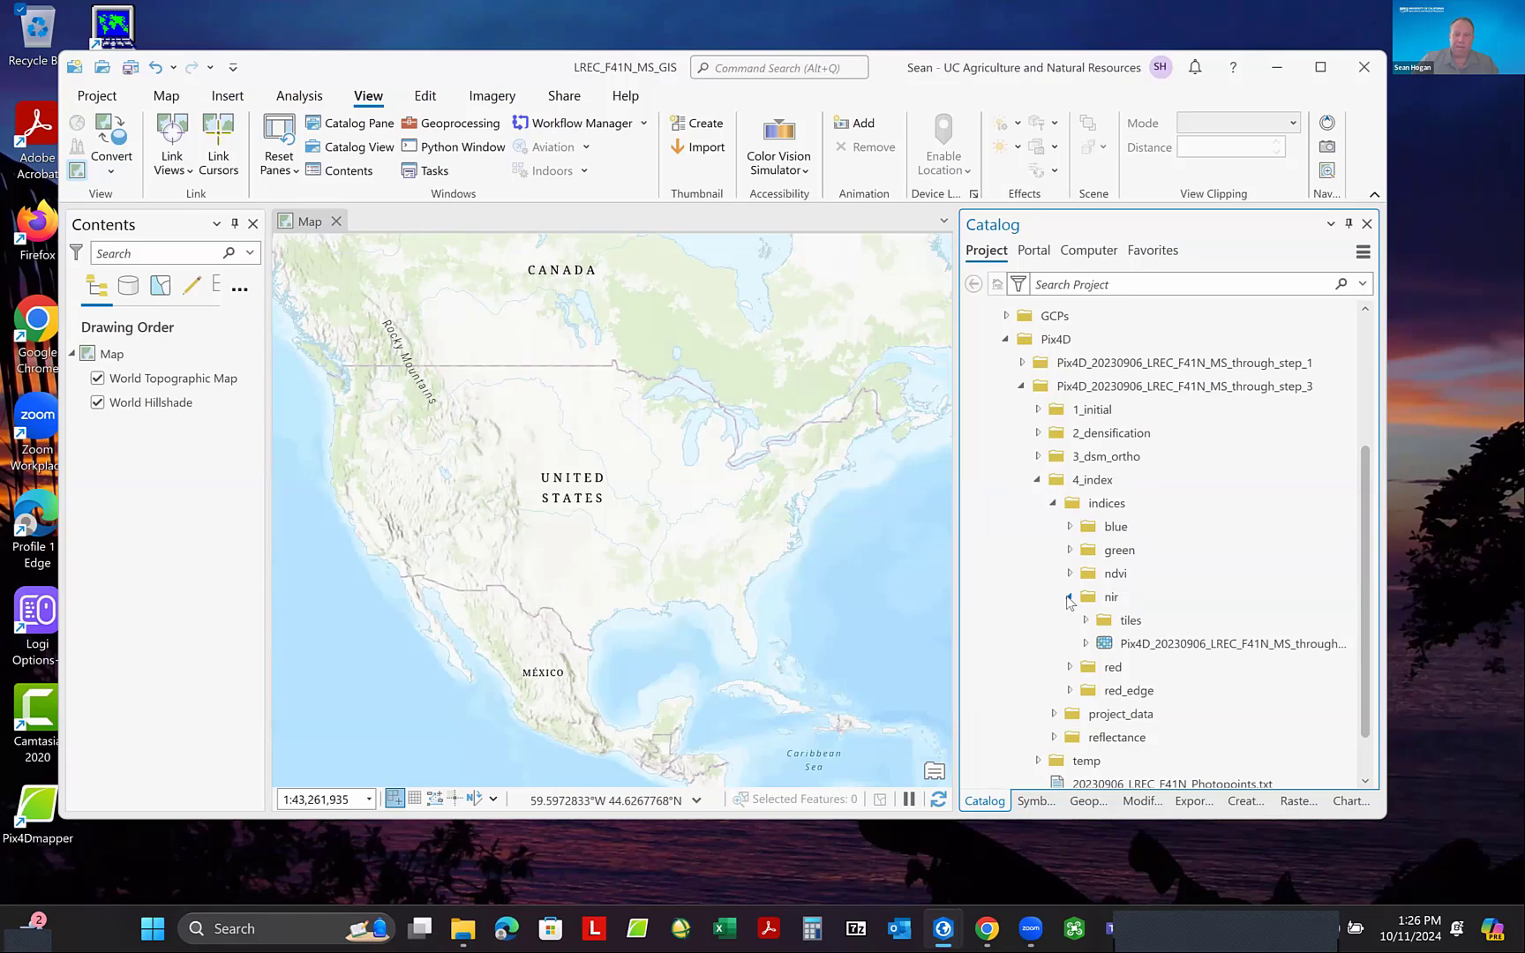
click(1221, 651)
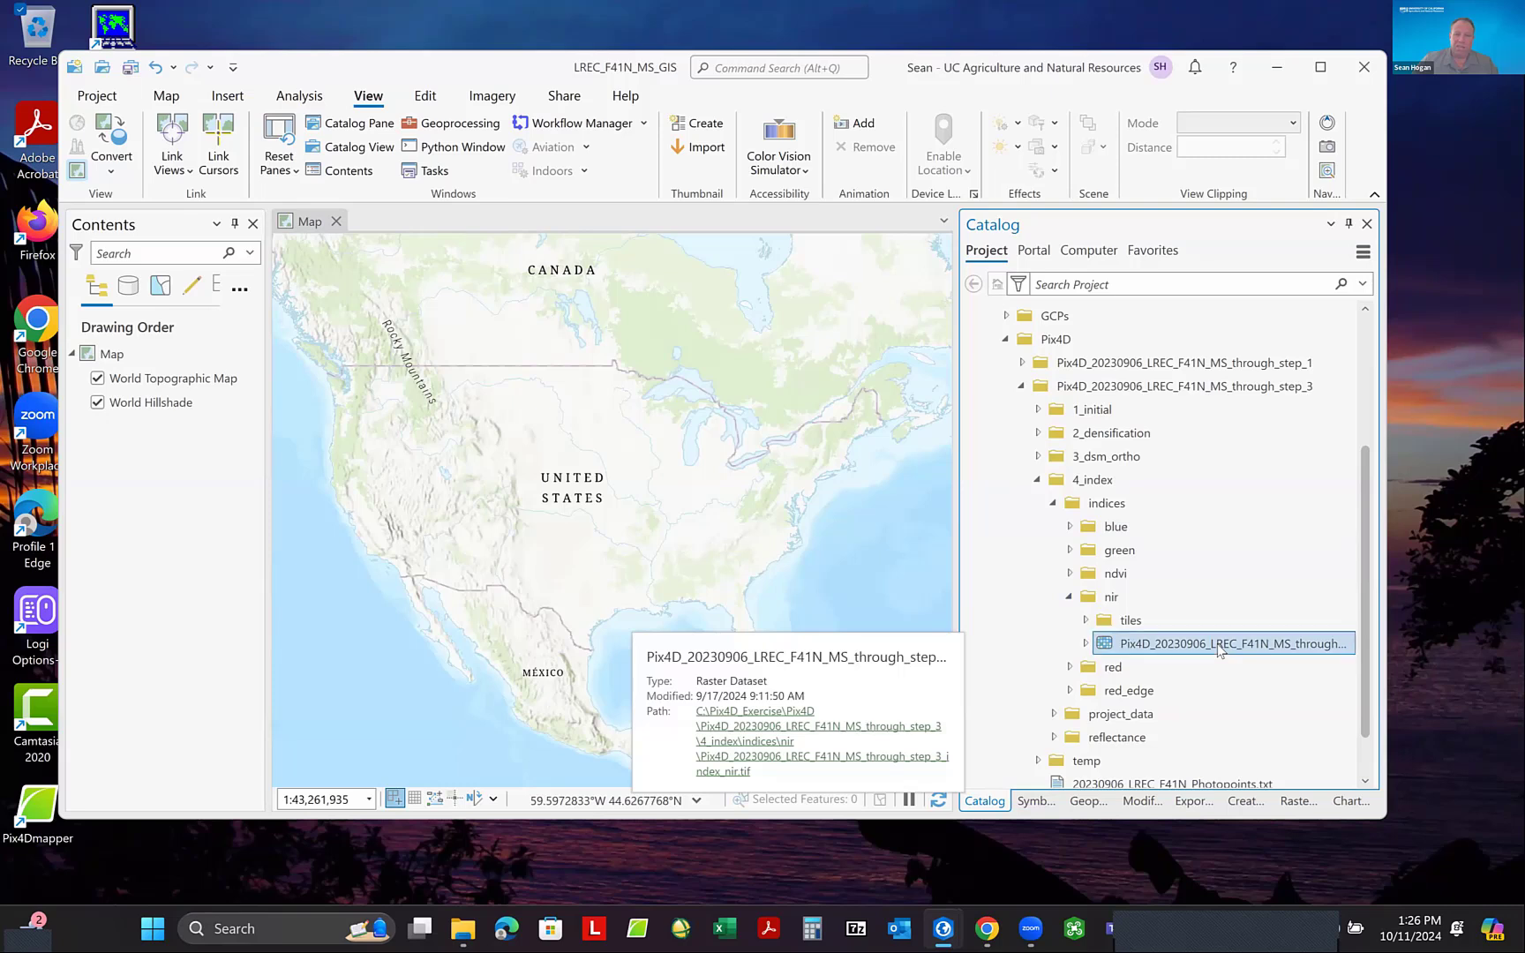
click(593, 490)
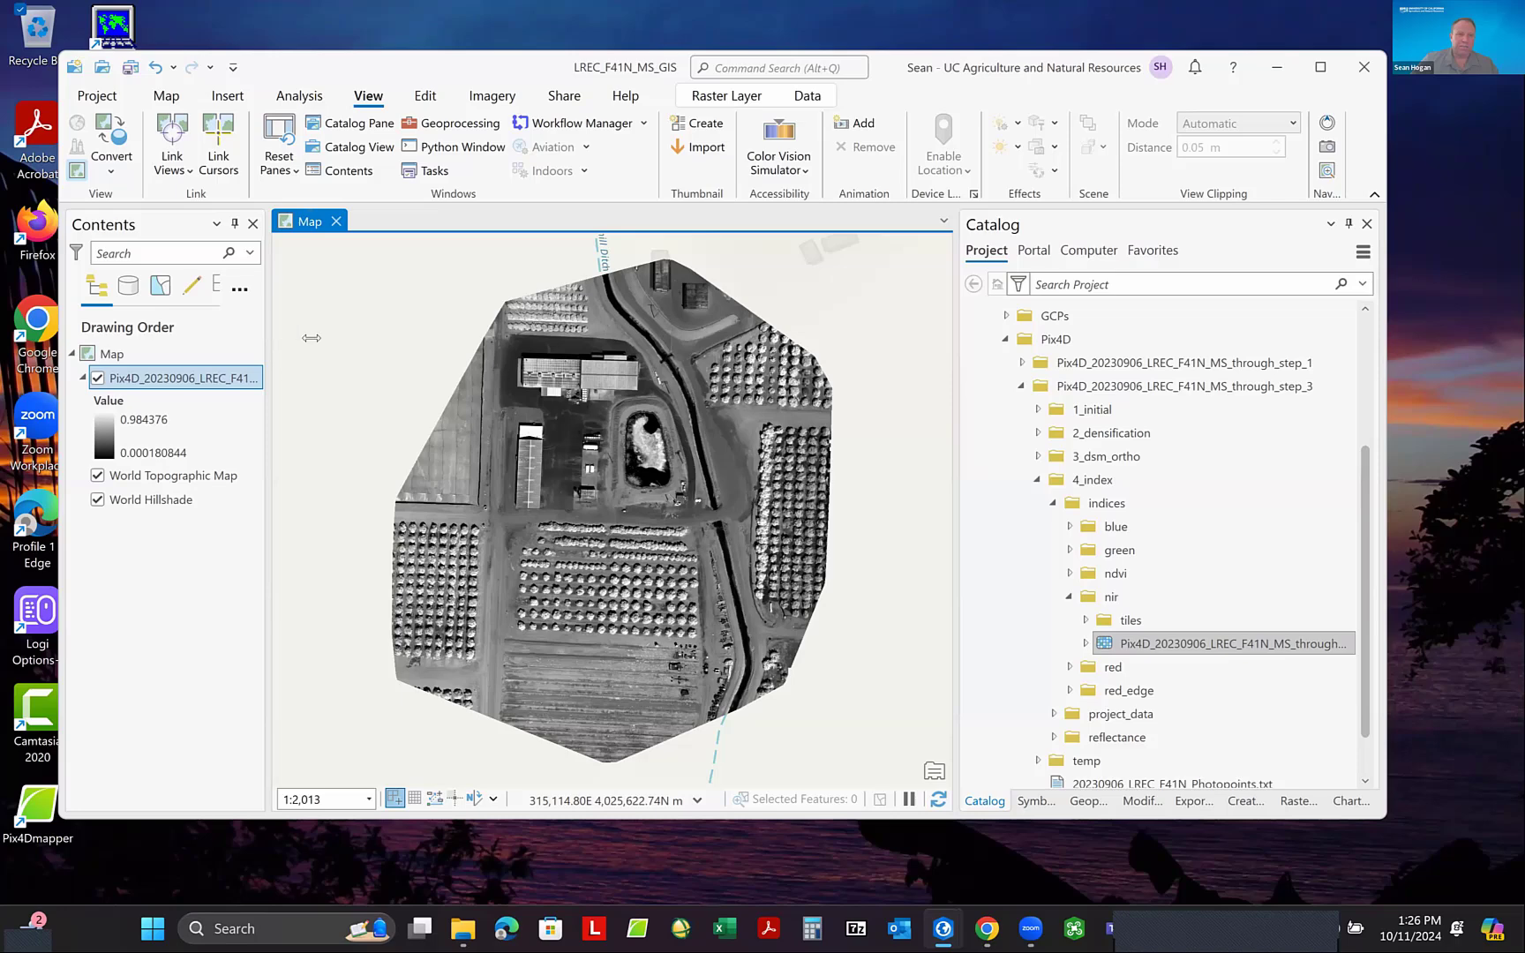
drag(311, 338, 327, 338)
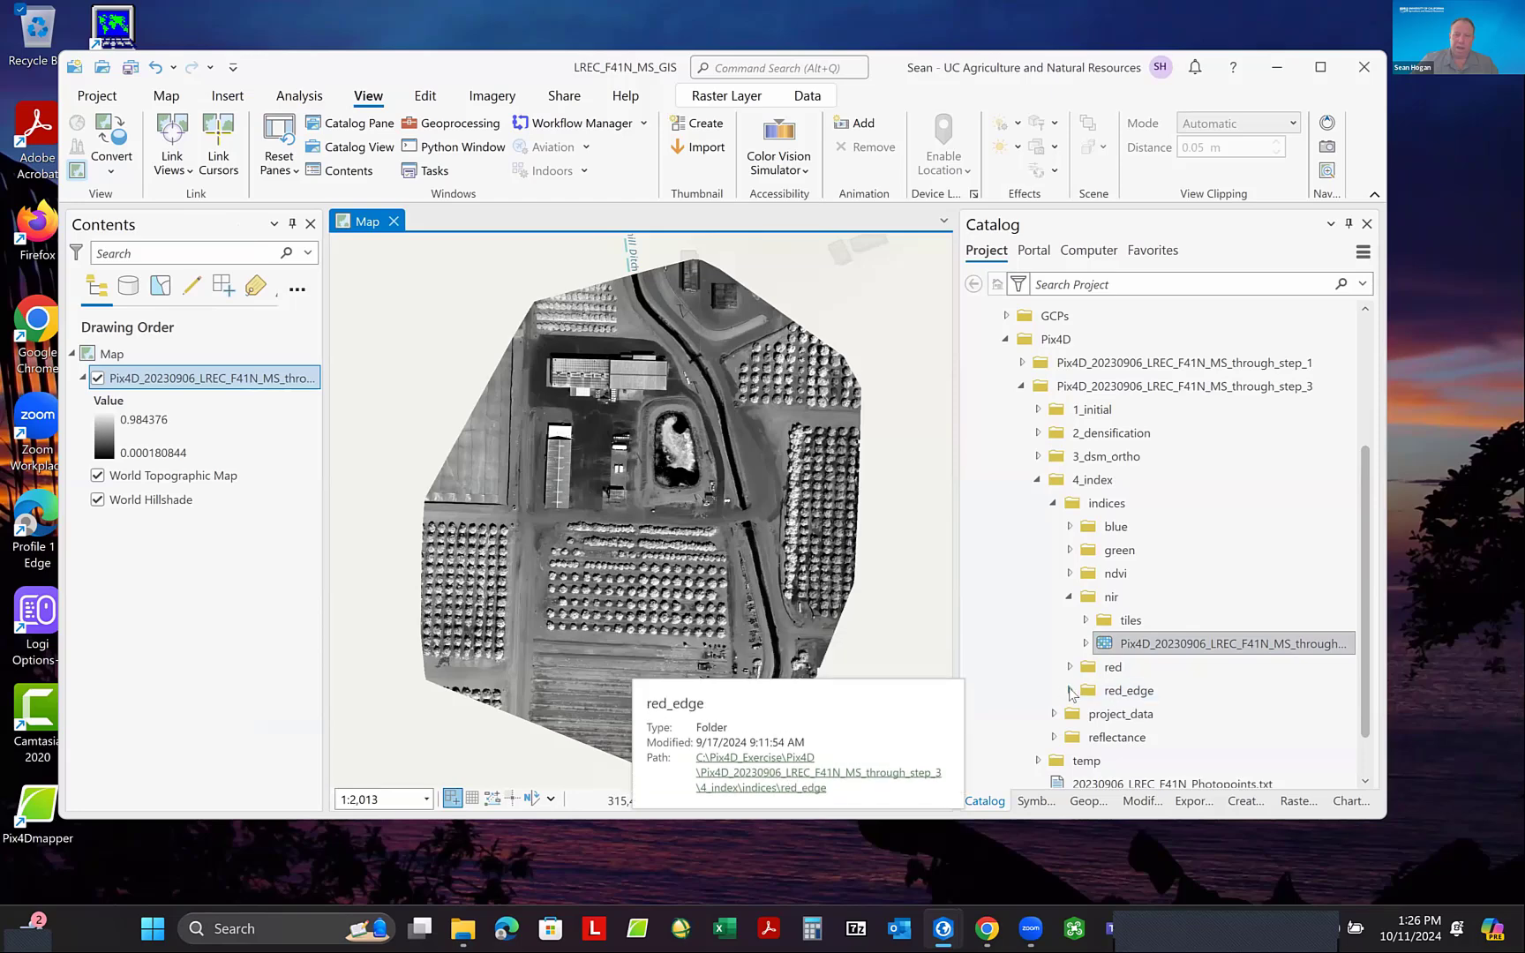
- Add the index raster from the red_edge folder to the map, and widen the Contents pane to fit the full layer names
double_click(1130, 692)
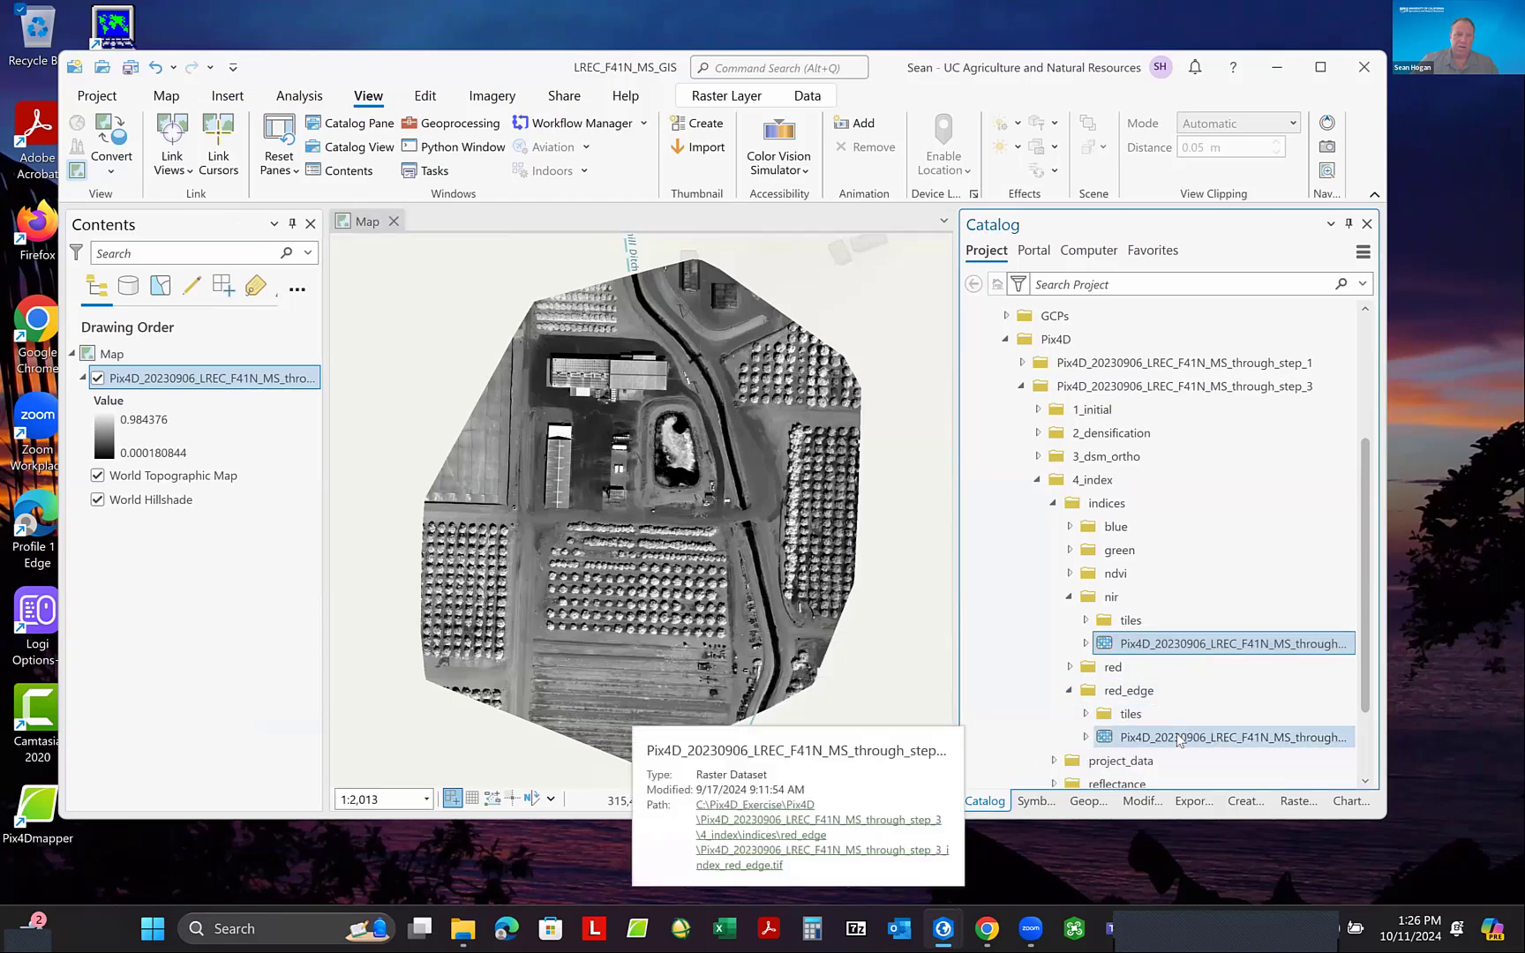
drag(1181, 738, 579, 431)
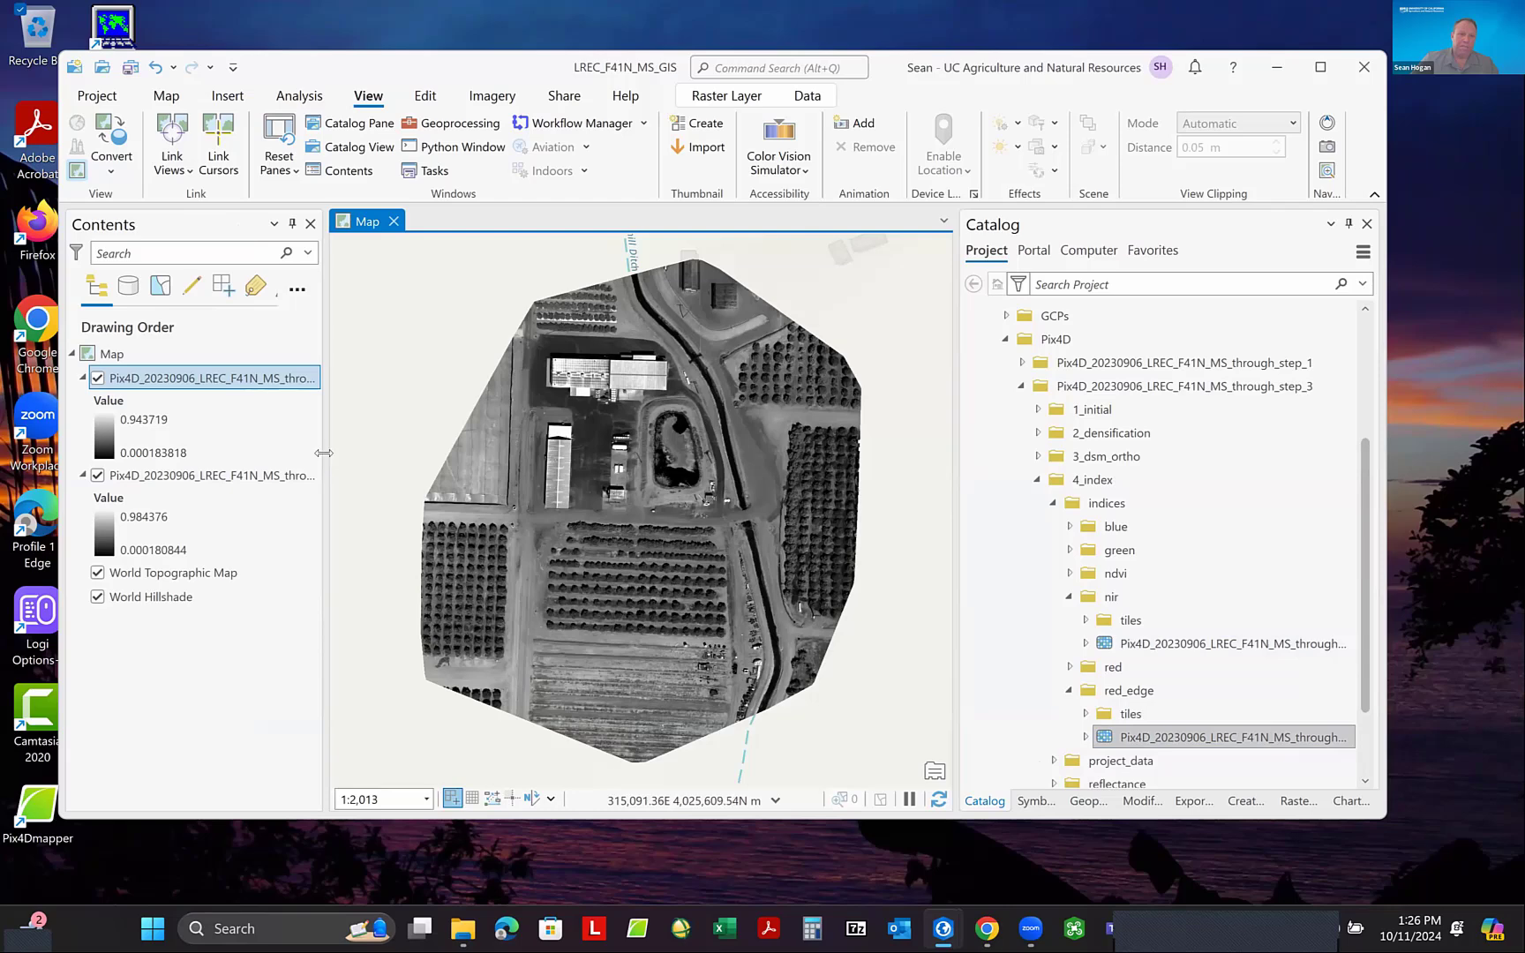
drag(324, 453, 500, 460)
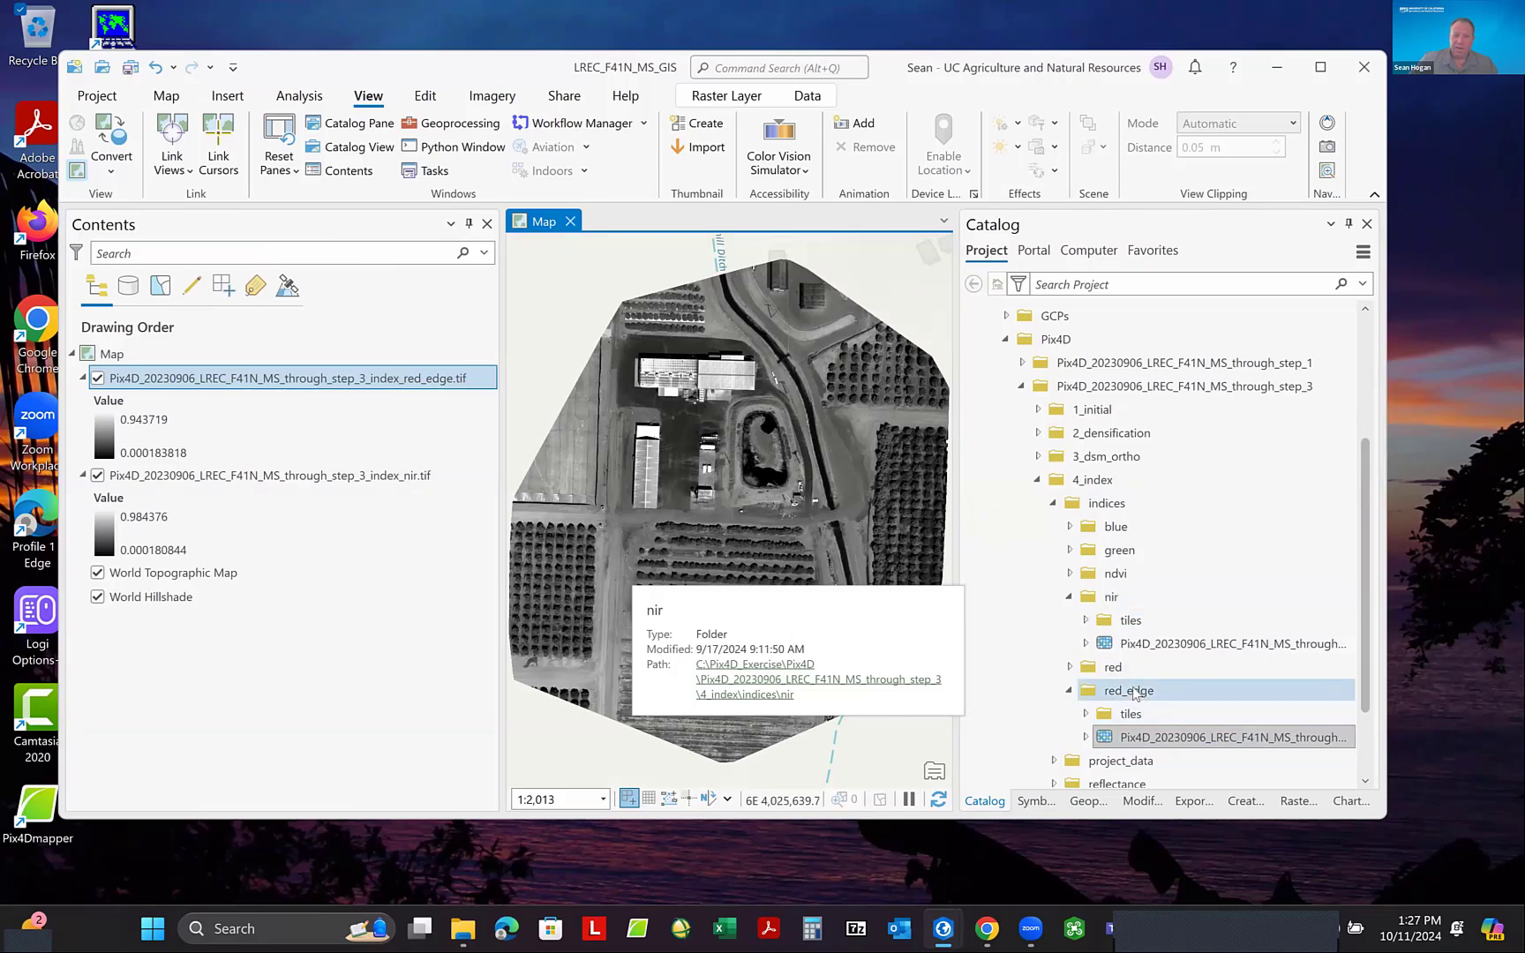
- Add the index rasters from the red and green folders to the map, red first
click(1070, 667)
click(1184, 713)
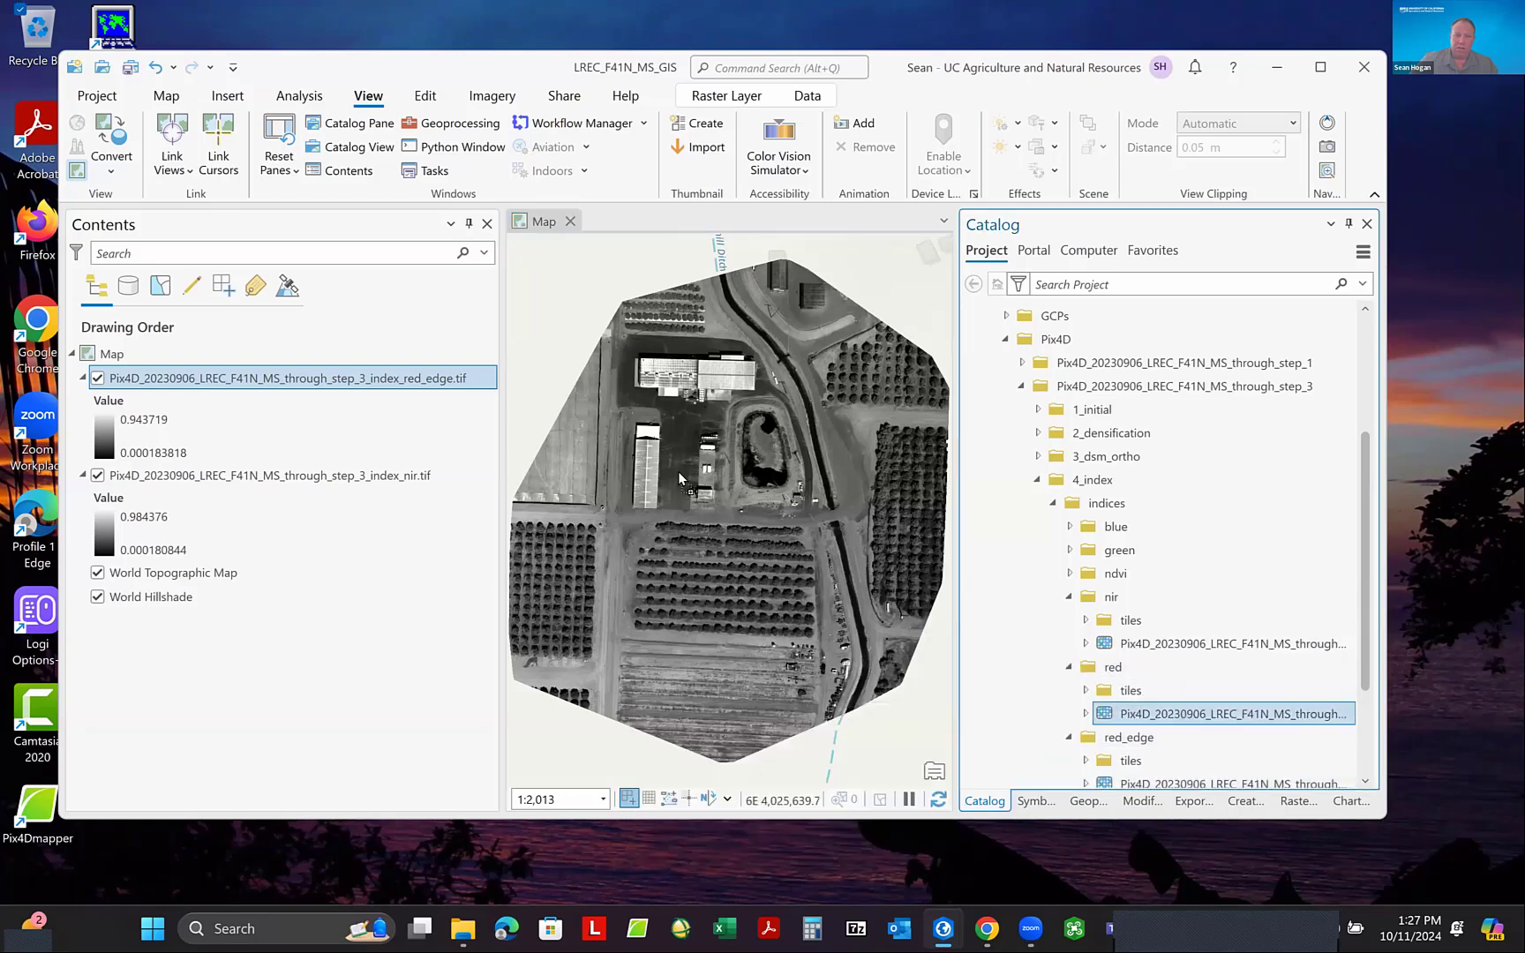
drag(679, 477, 681, 482)
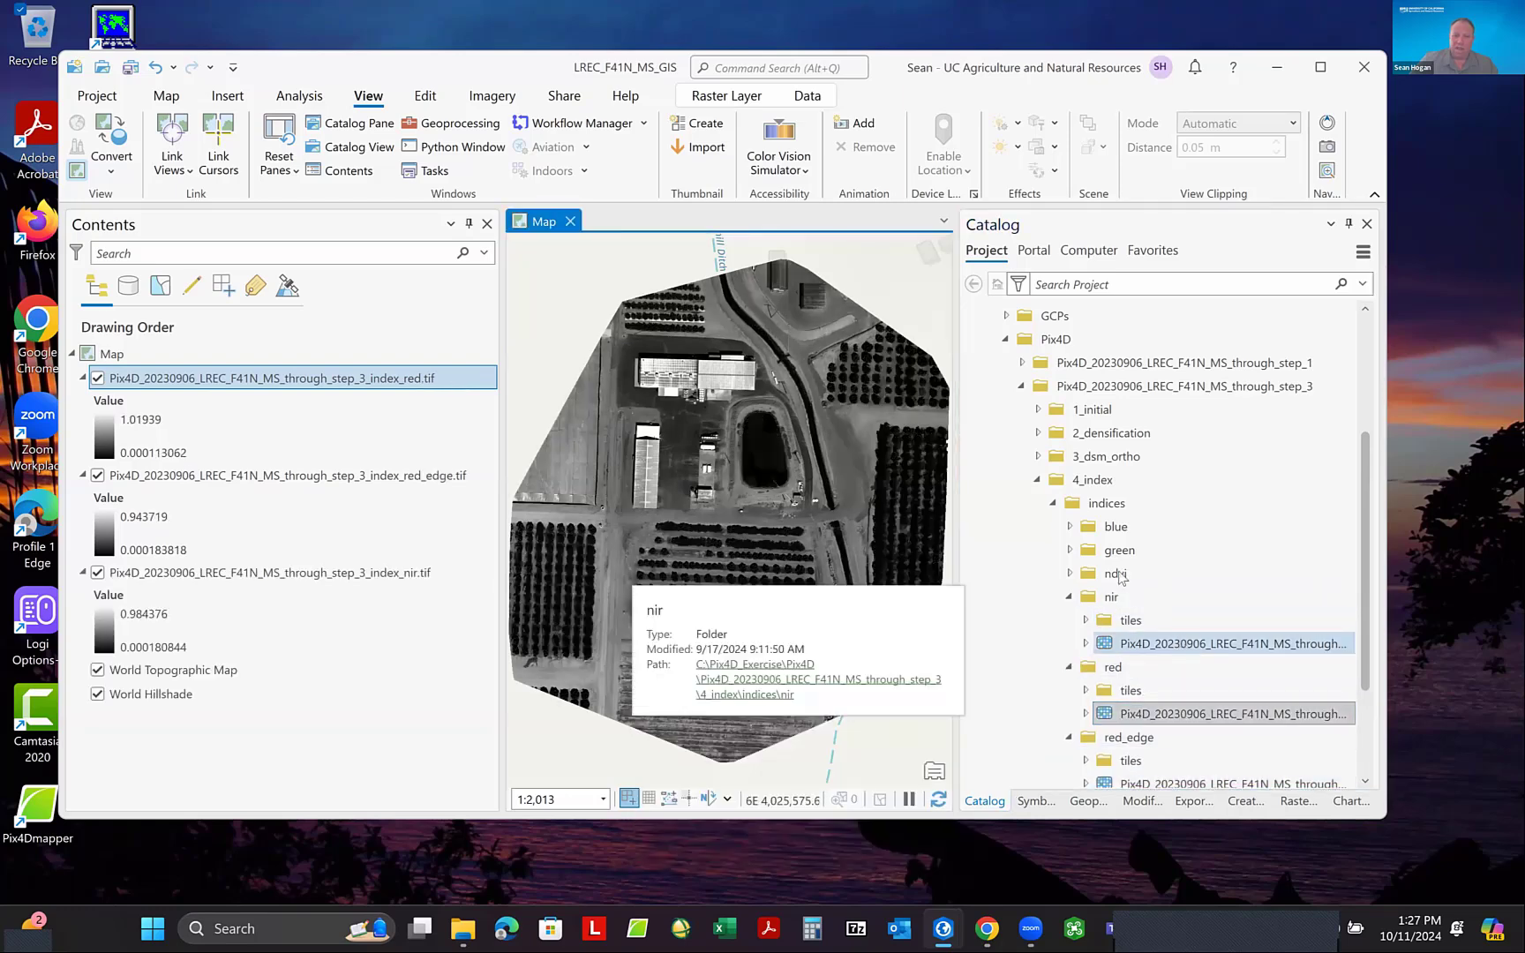
click(1069, 550)
click(1180, 596)
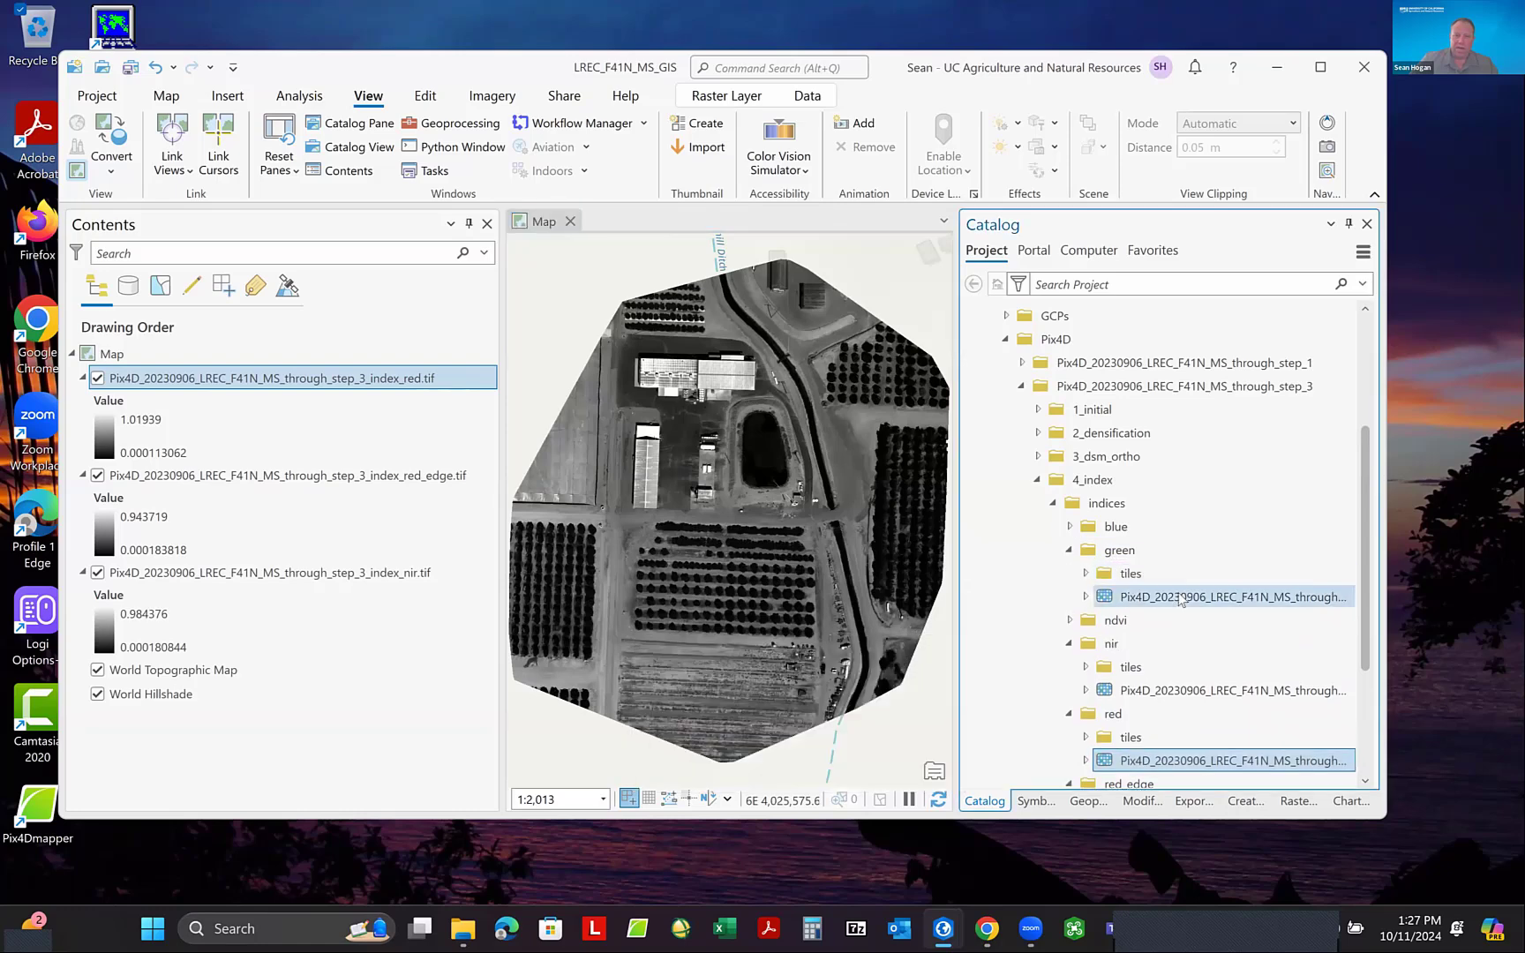
drag(1180, 597, 790, 515)
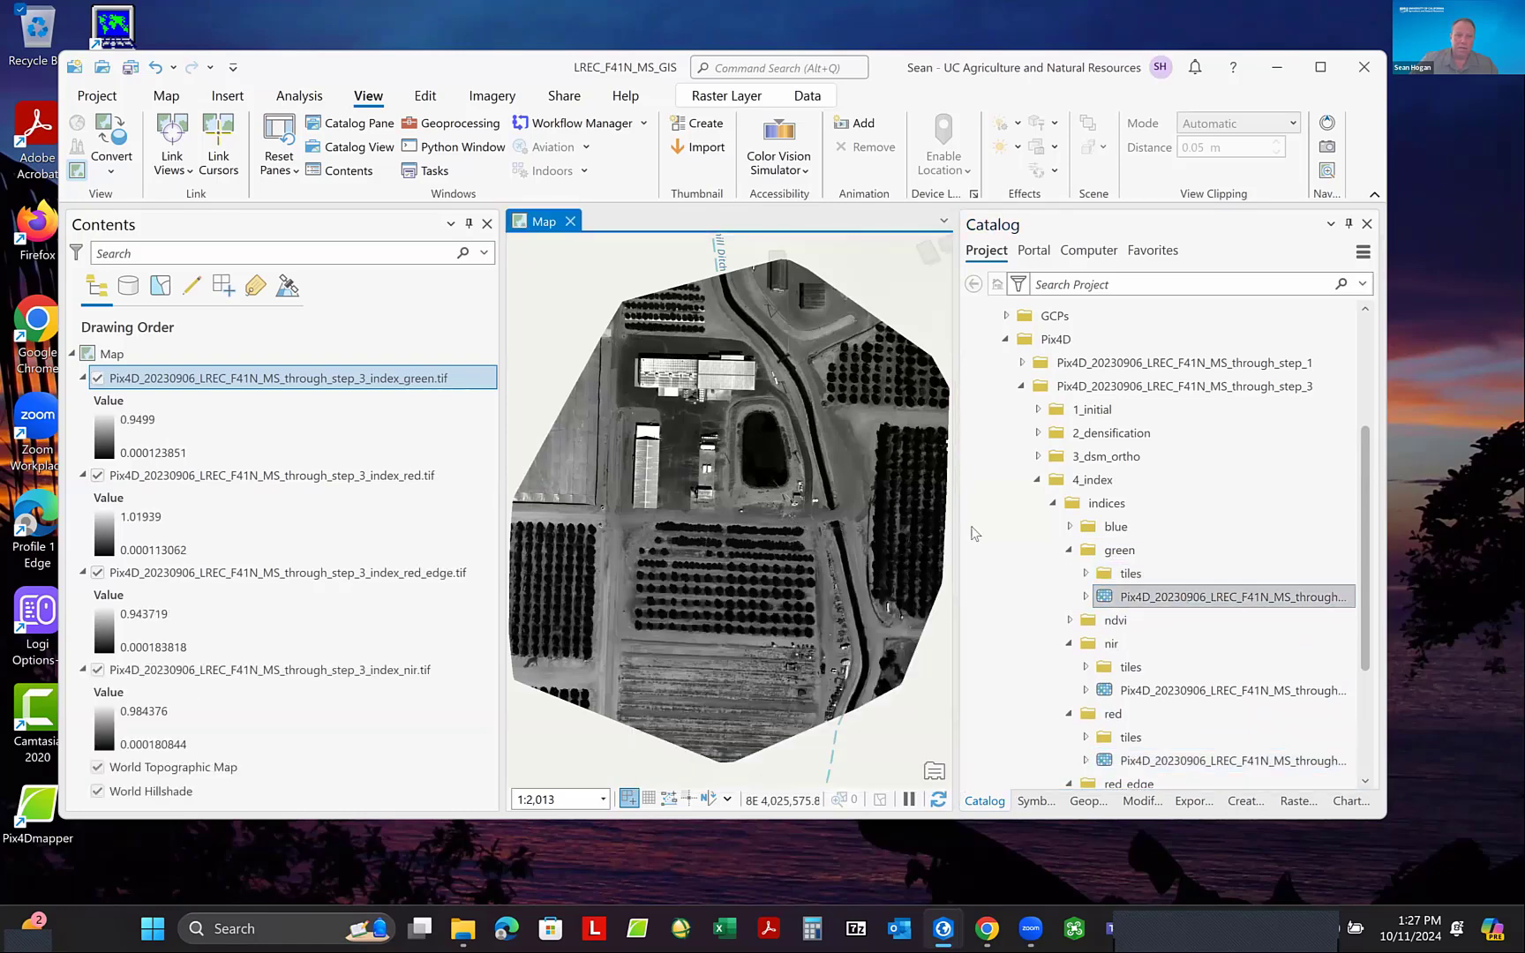
- Add the index raster from the blue folder to the map, and widen the project window
click(1070, 527)
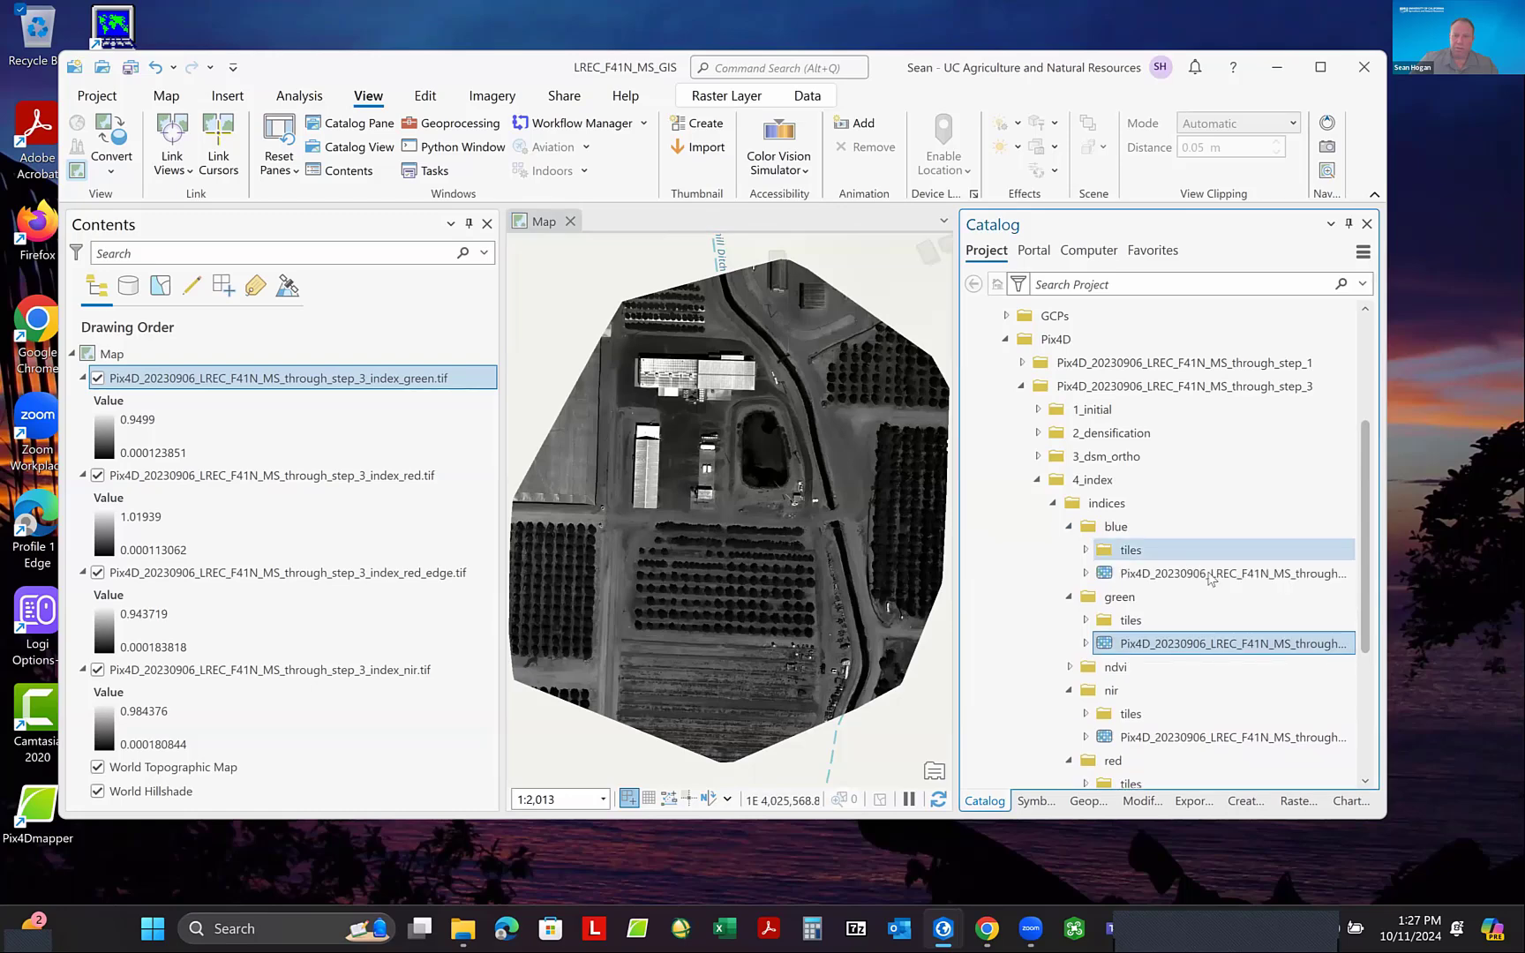
drag(1211, 576, 817, 499)
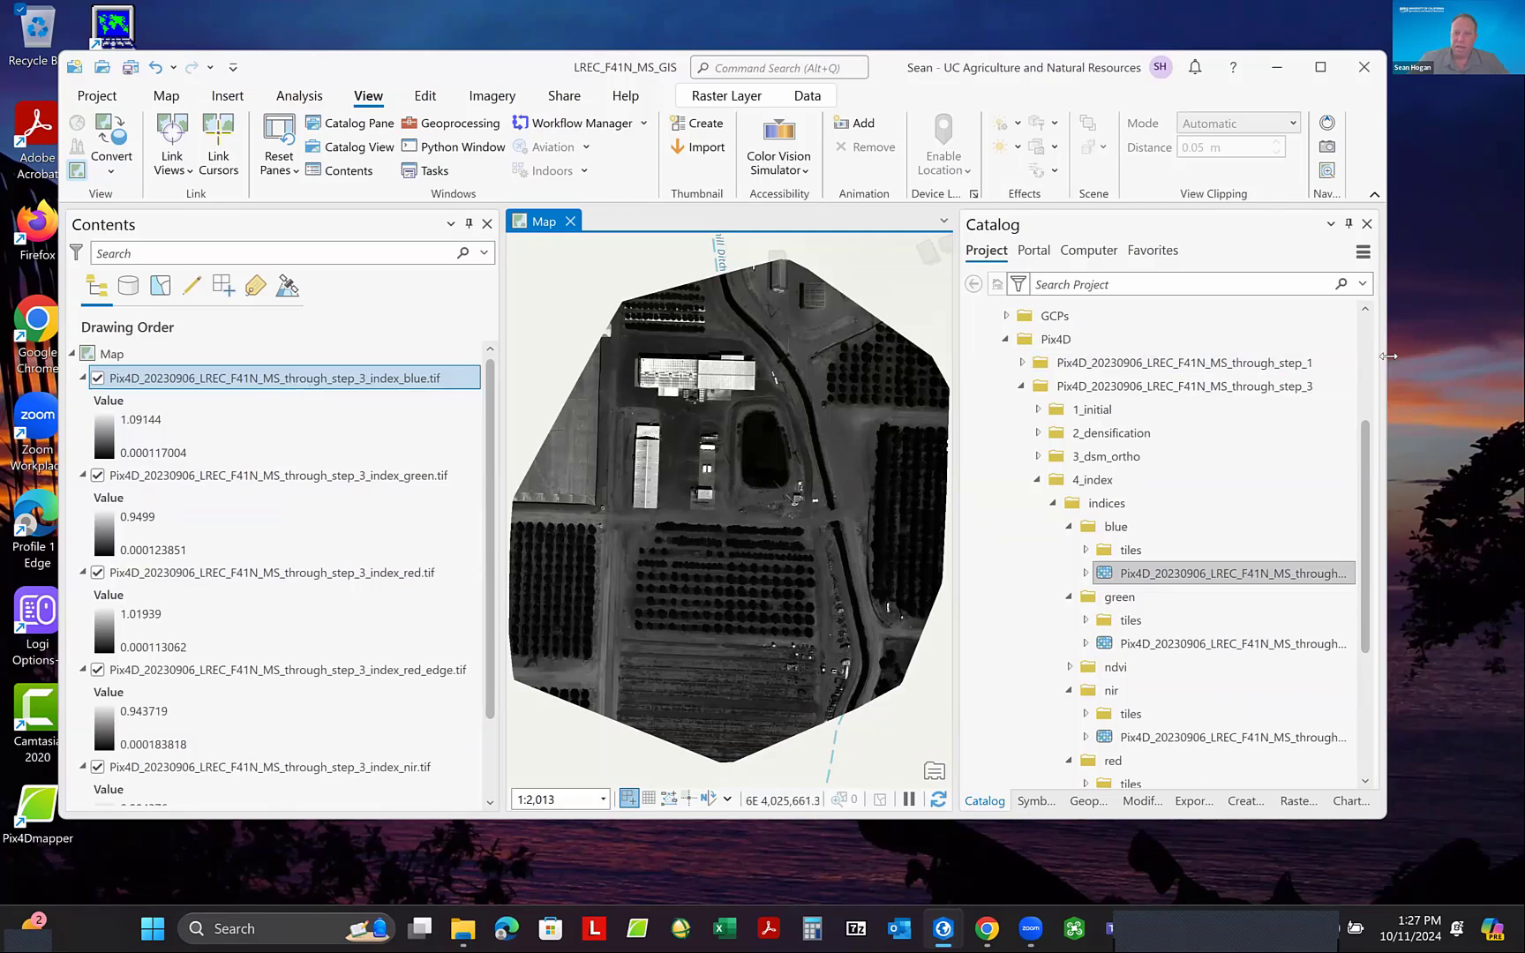
drag(1389, 356, 1474, 358)
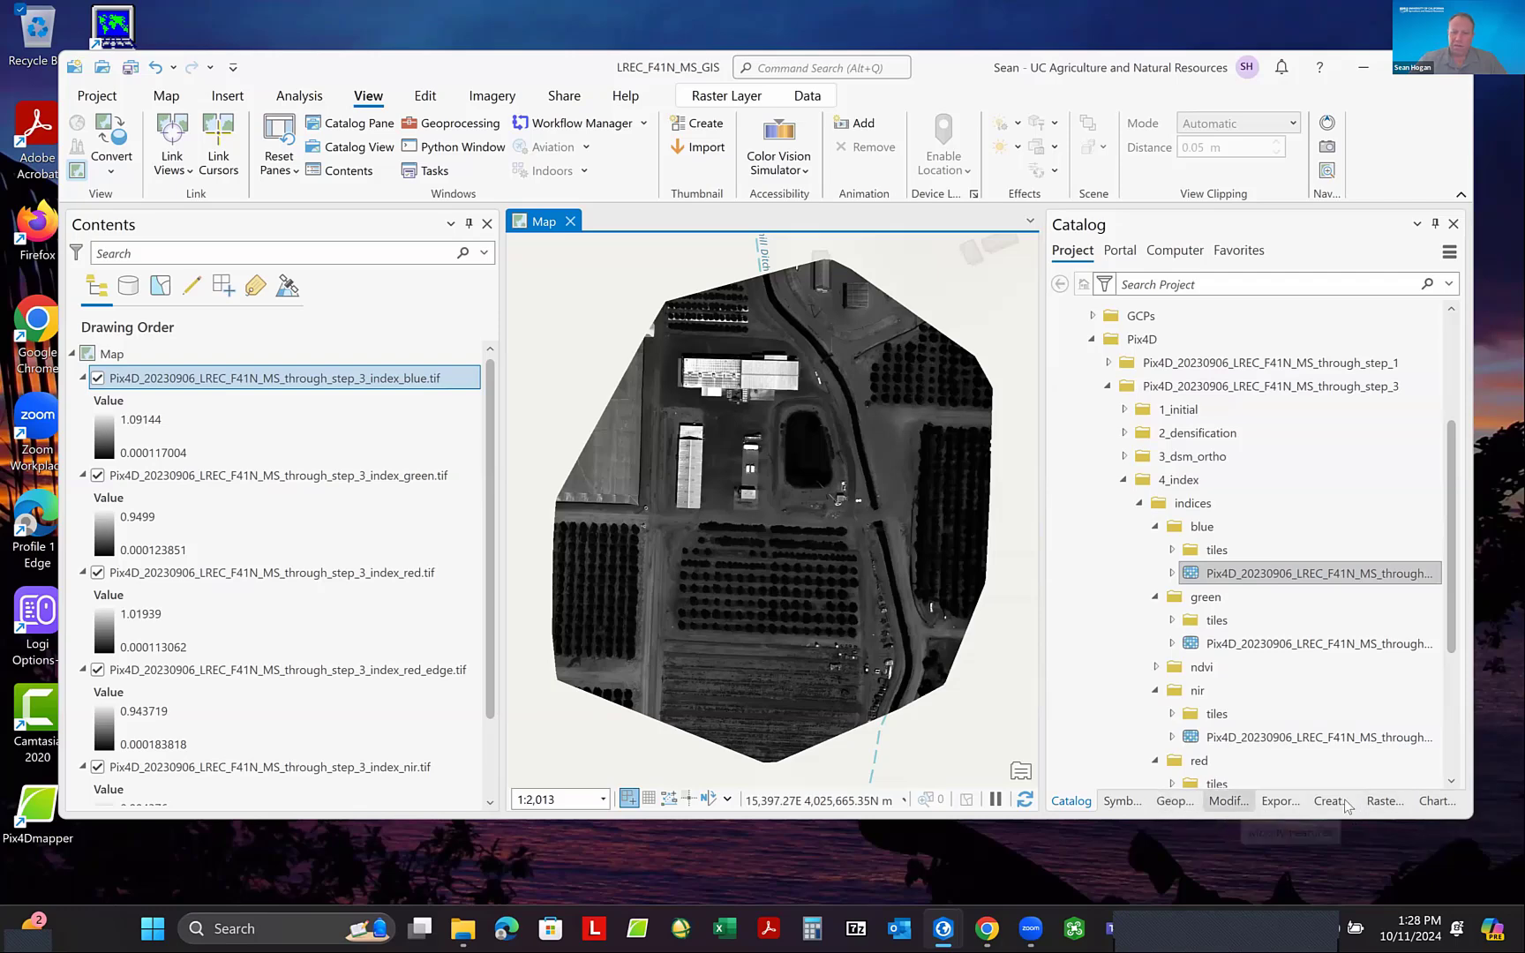
- Search the geoprocessing tools for "Comp" and open the Composite Bands tool
click(301, 103)
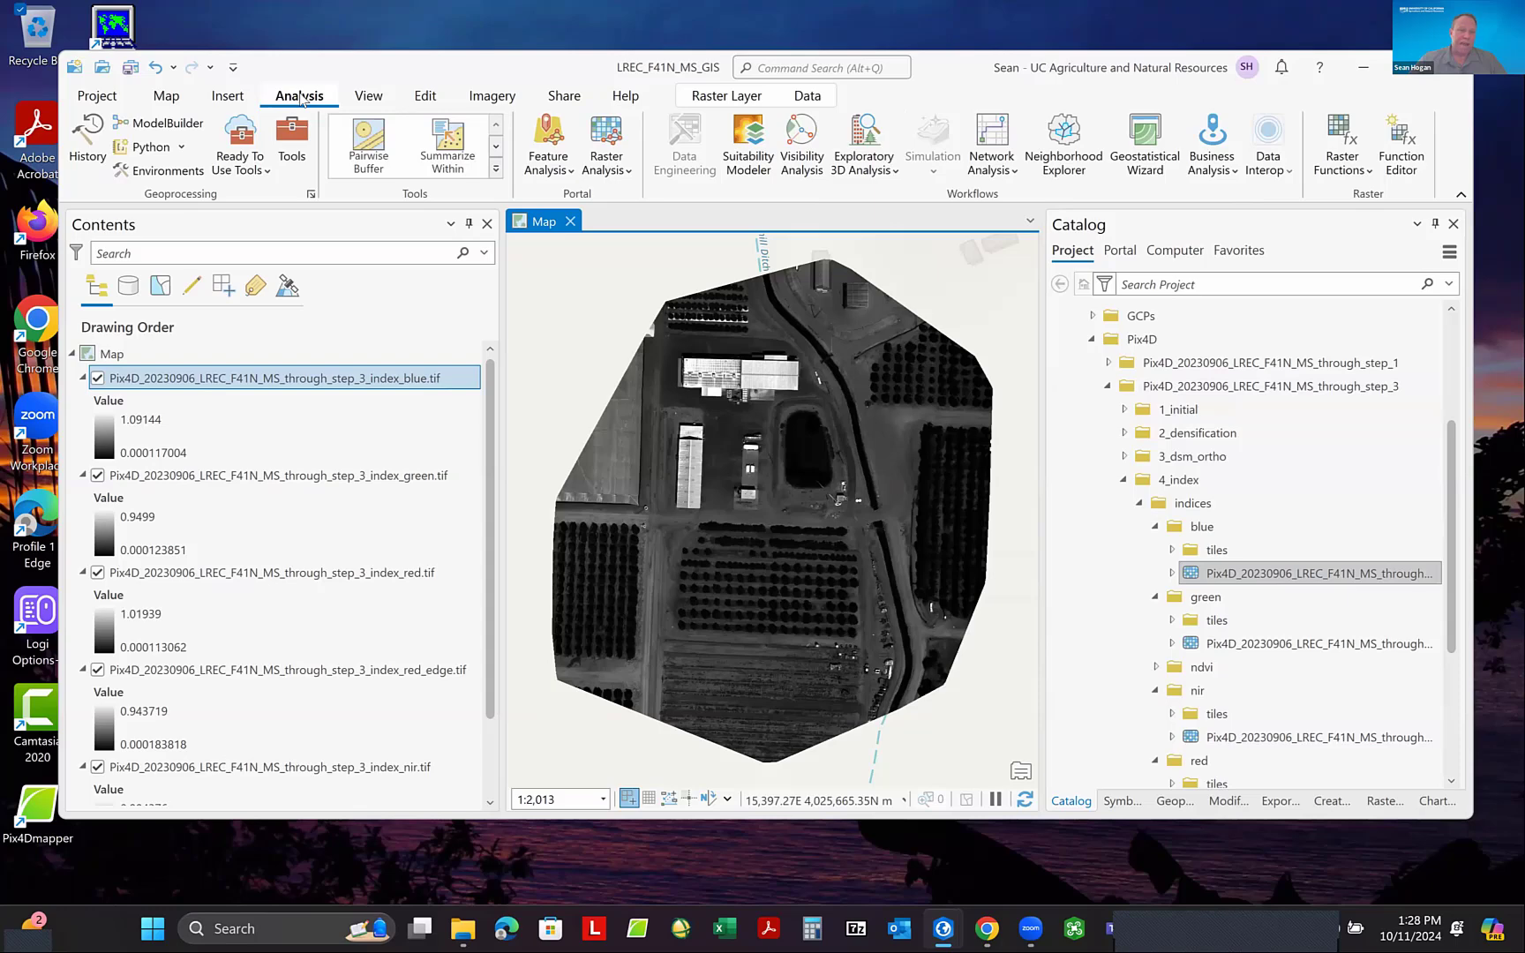
click(292, 134)
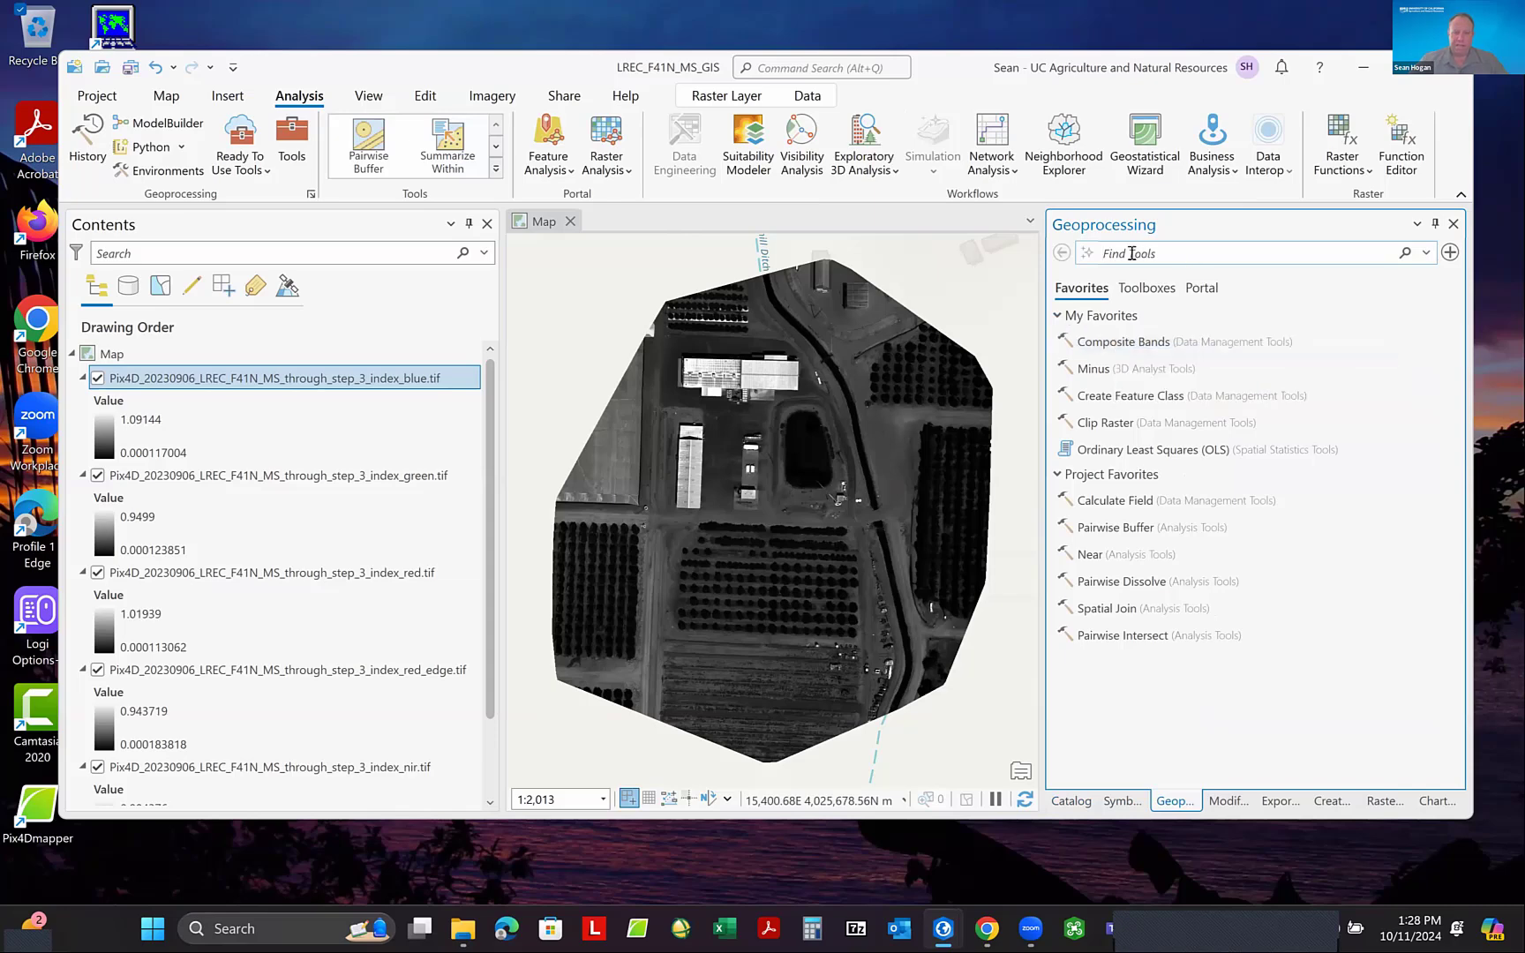
text(Com)
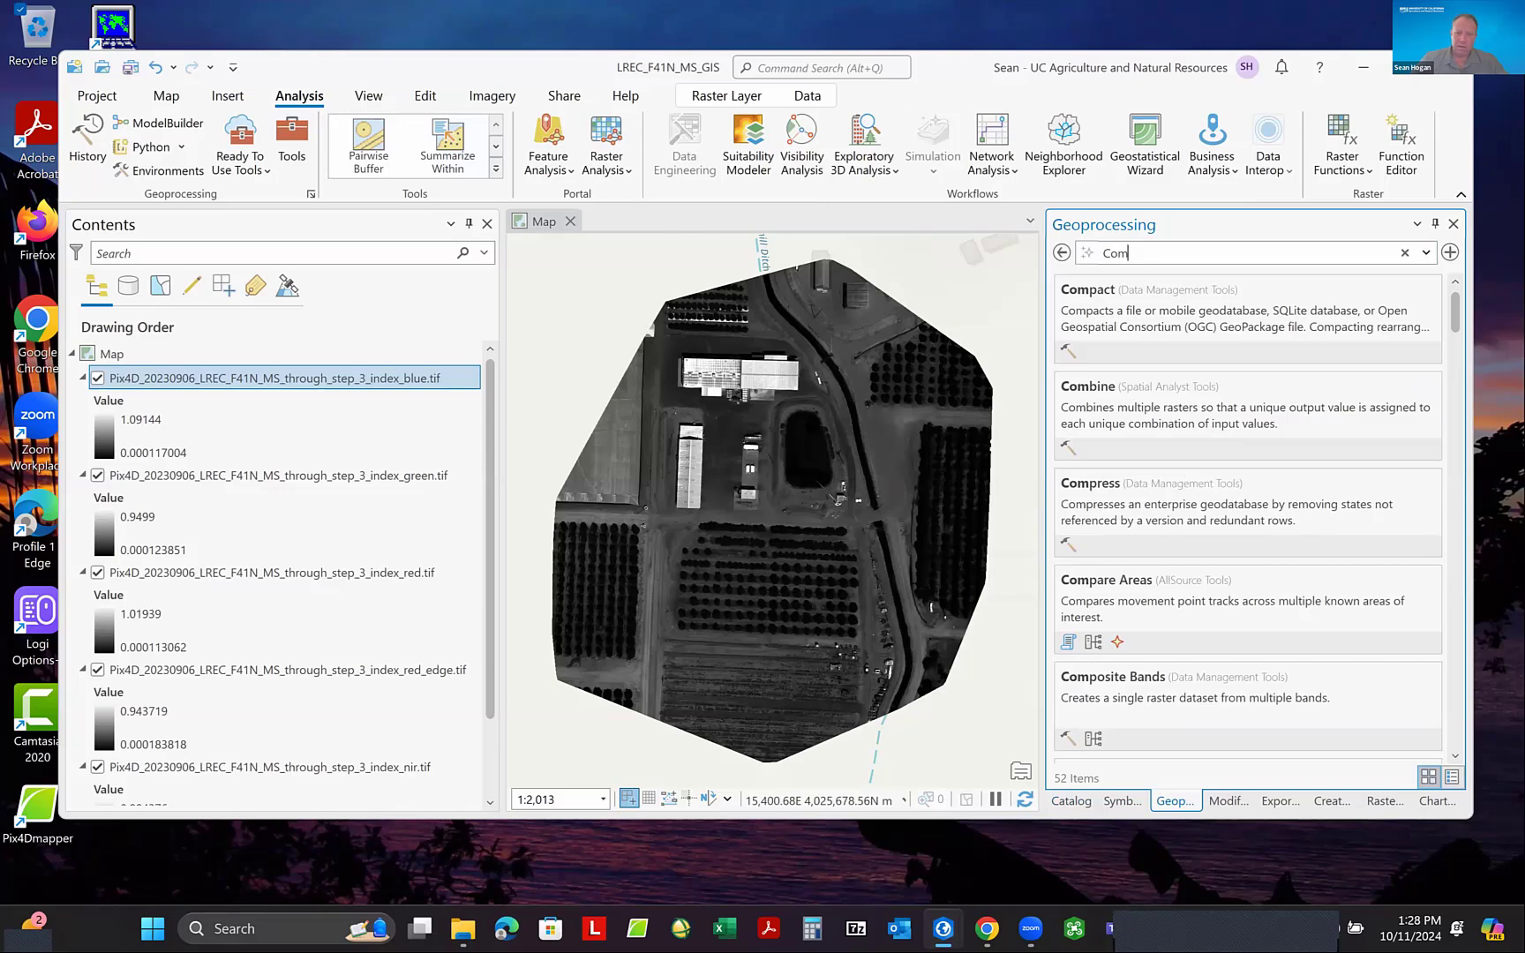
text(p)
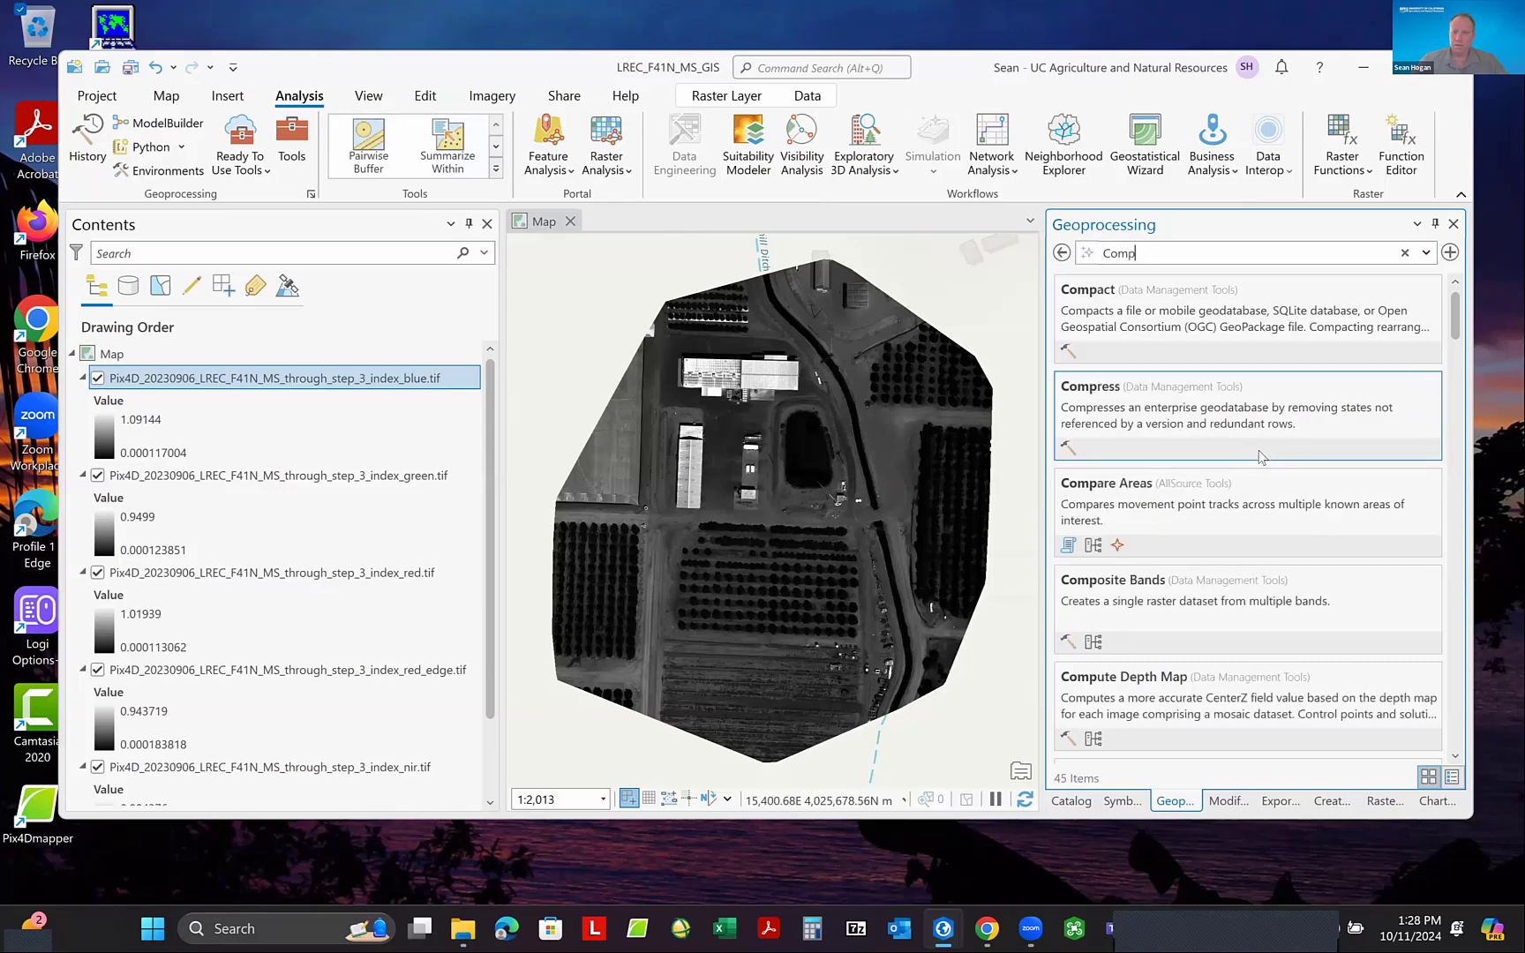
click(1120, 585)
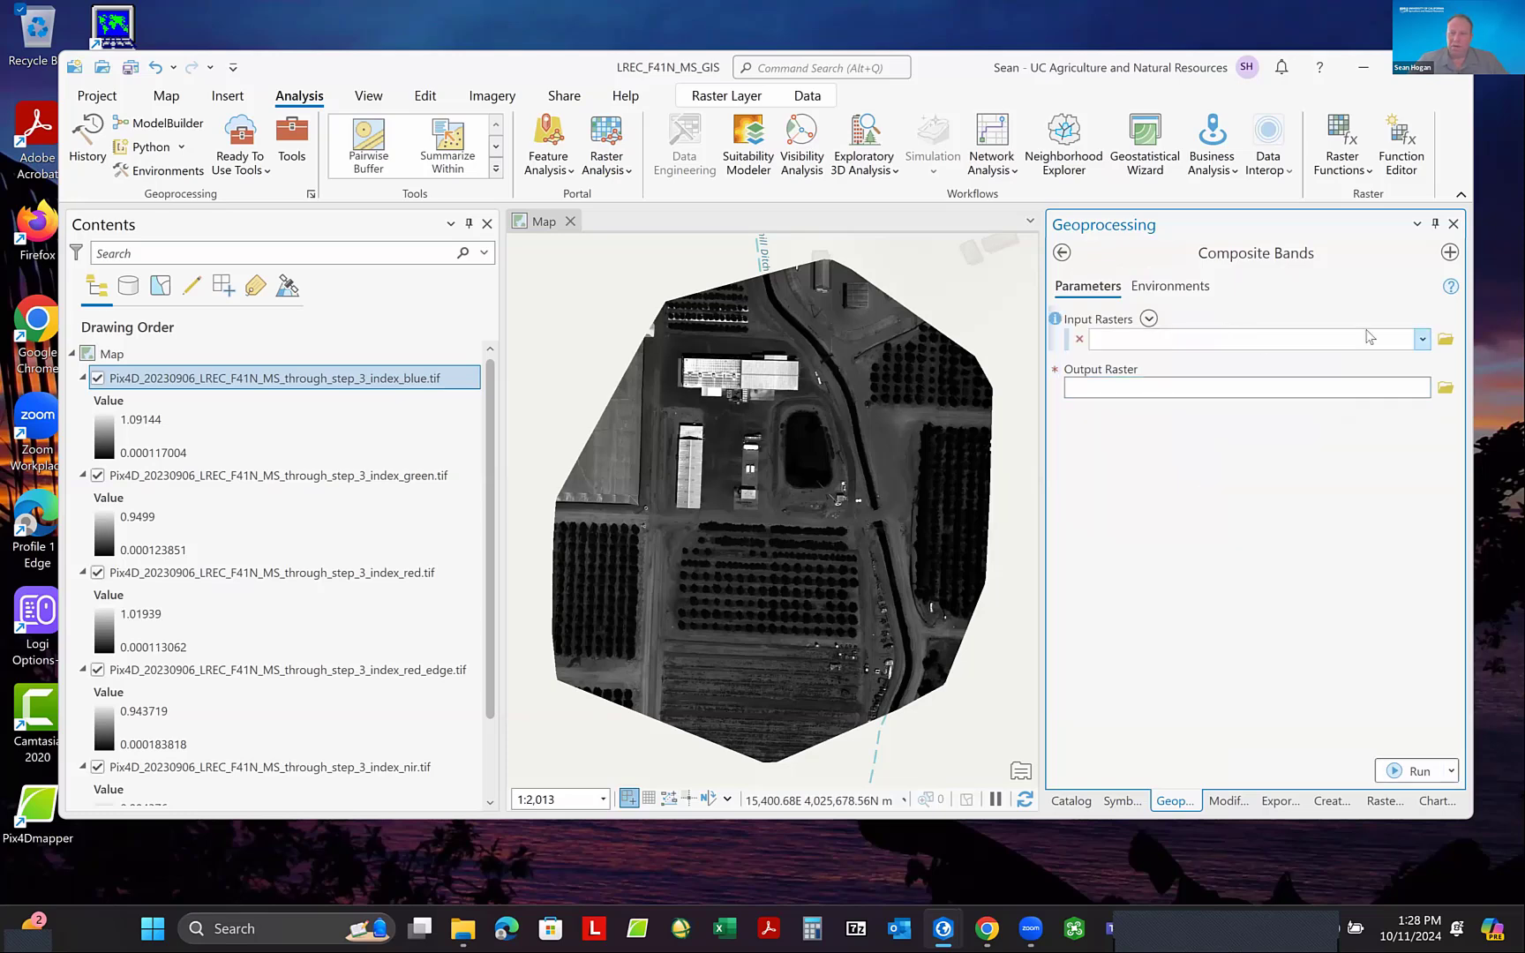
- Set the Composite Bands input rasters to the blue, green, red, red_edge and nir index layers, in that order
click(1423, 341)
click(1403, 362)
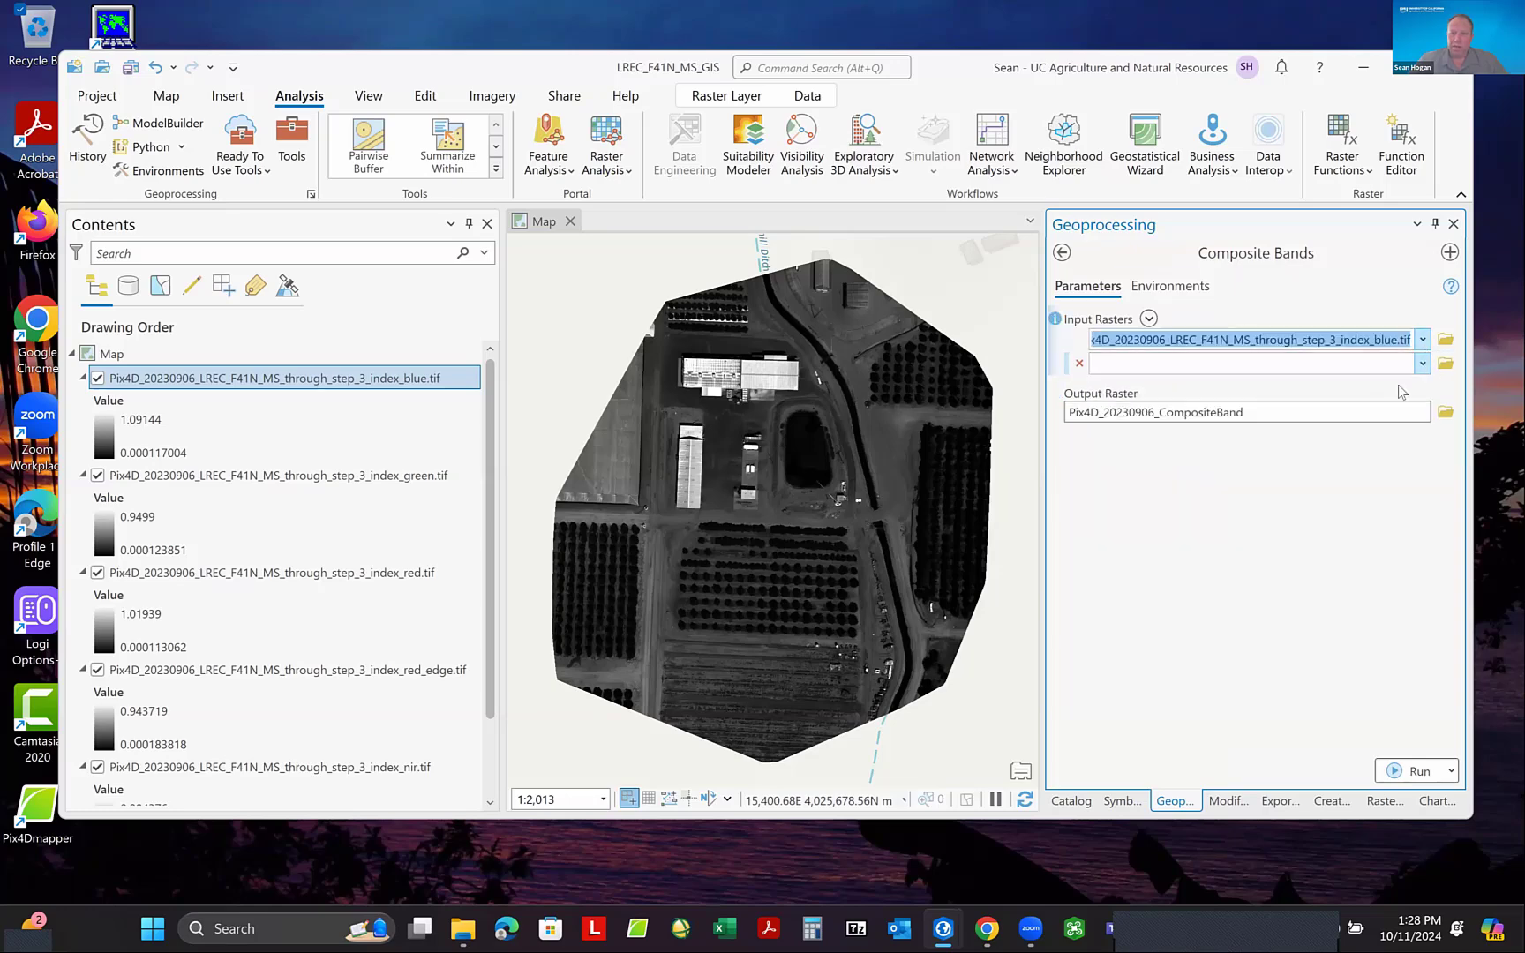
click(1423, 362)
click(1408, 404)
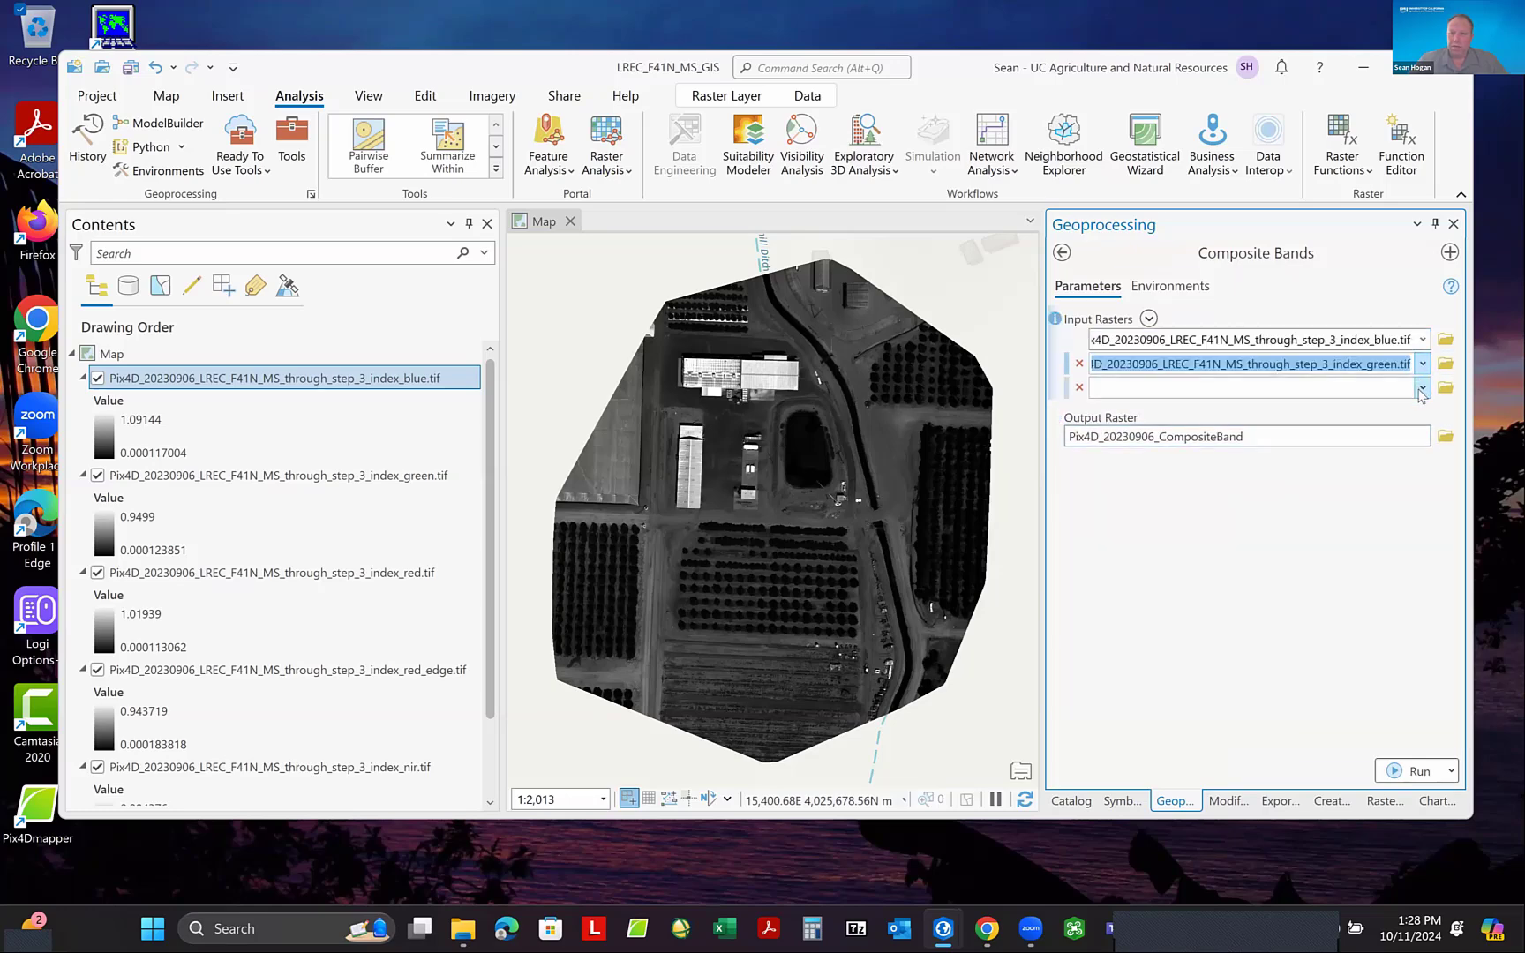
click(1422, 393)
click(1366, 453)
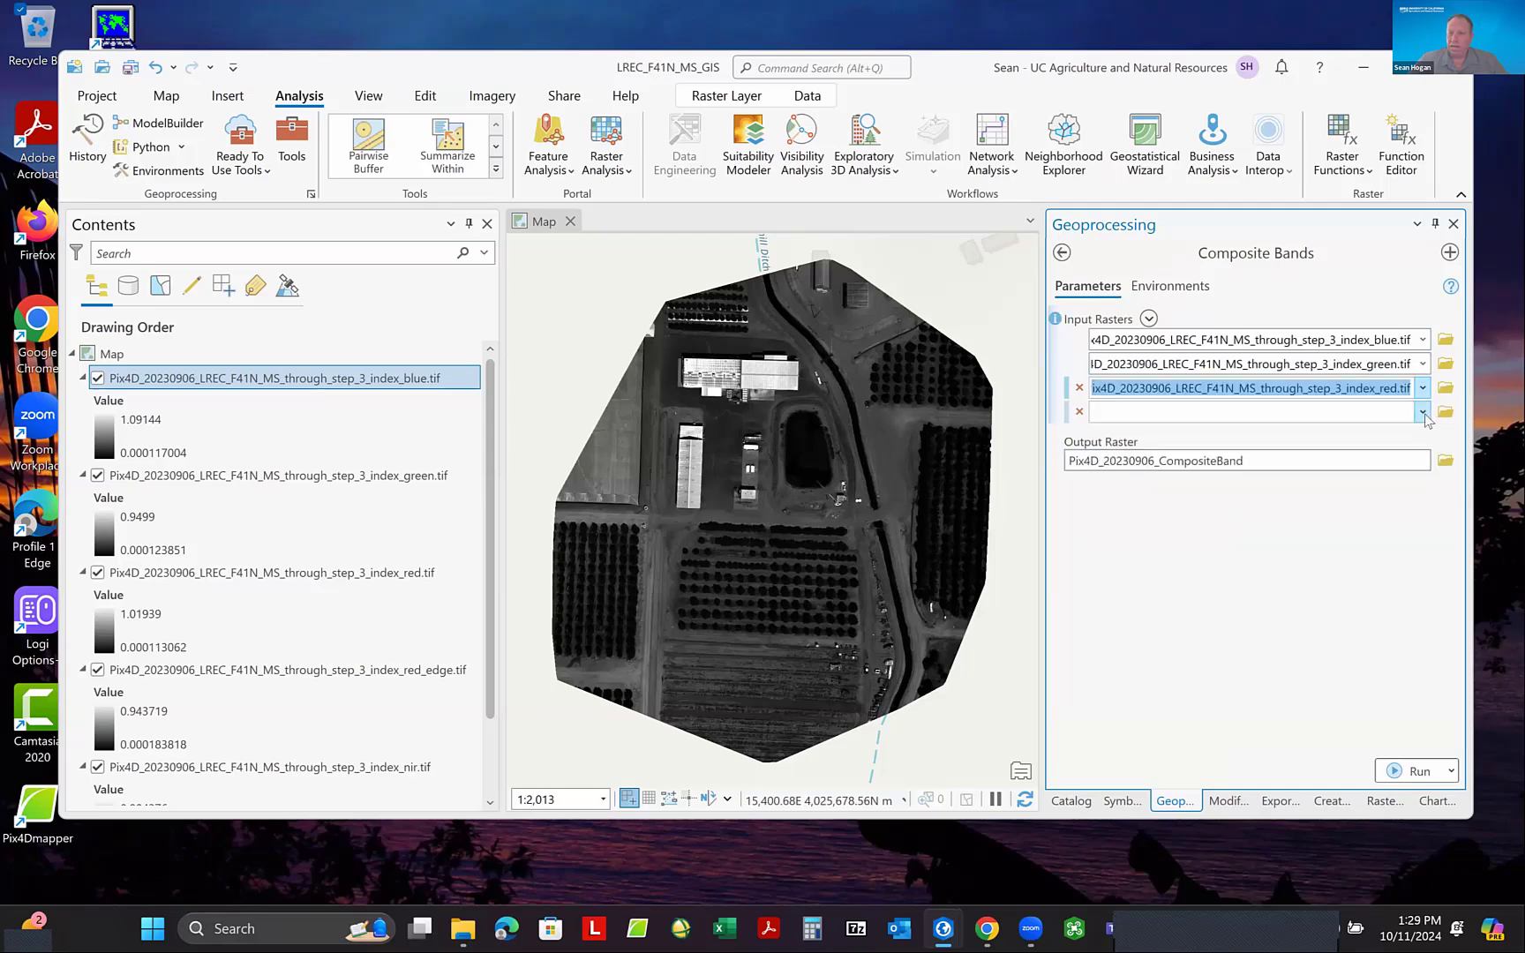
click(1423, 413)
click(1355, 500)
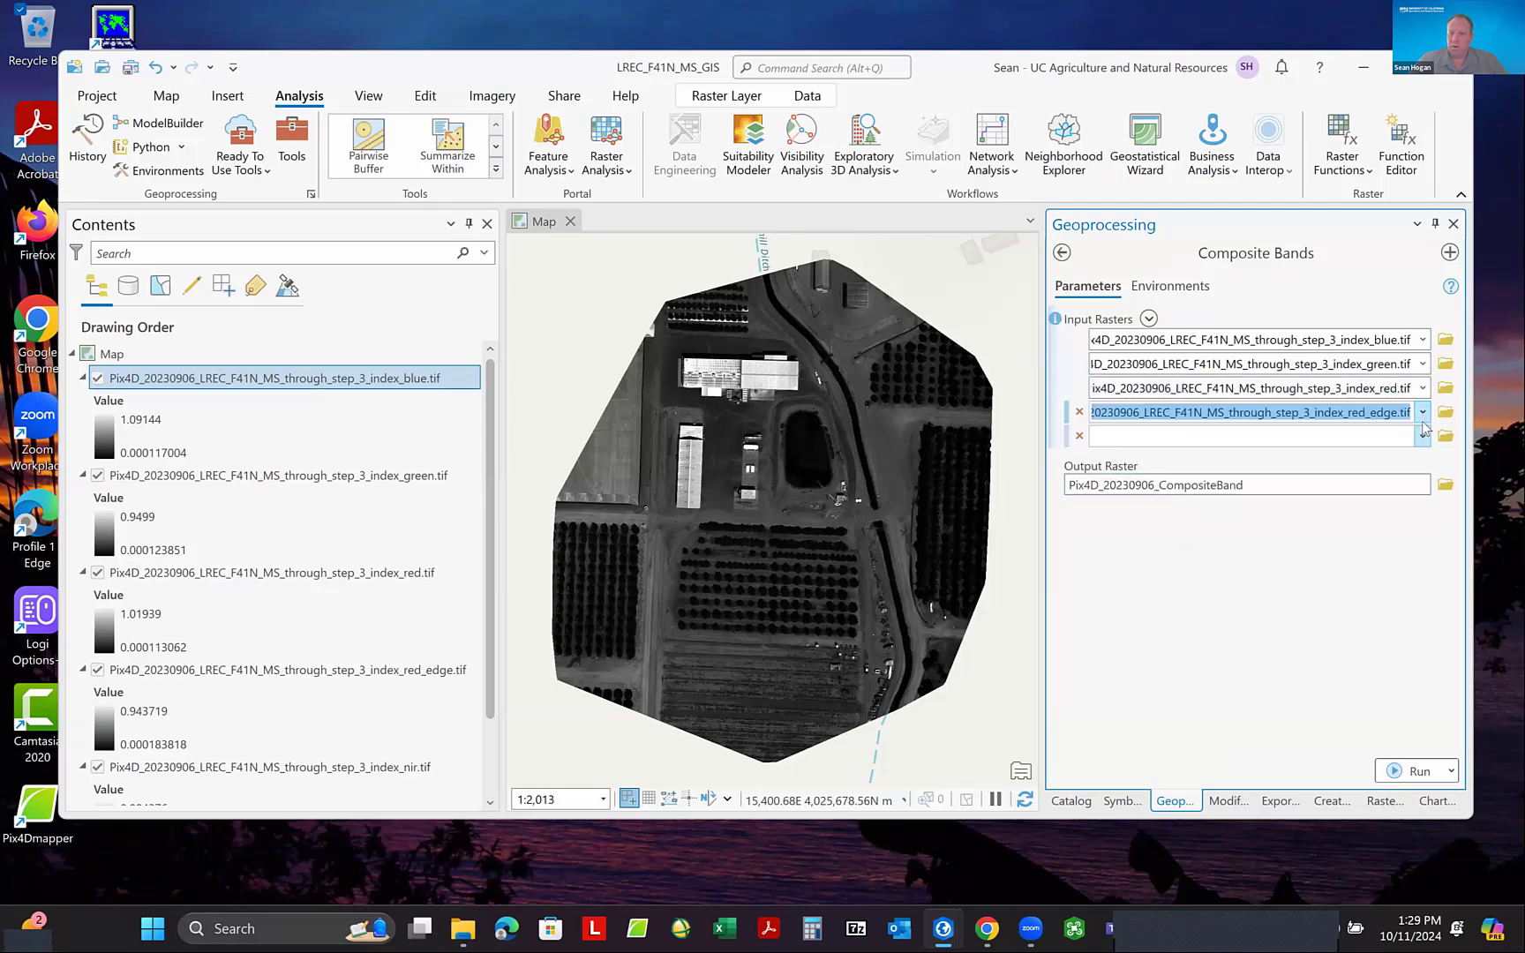
click(1423, 436)
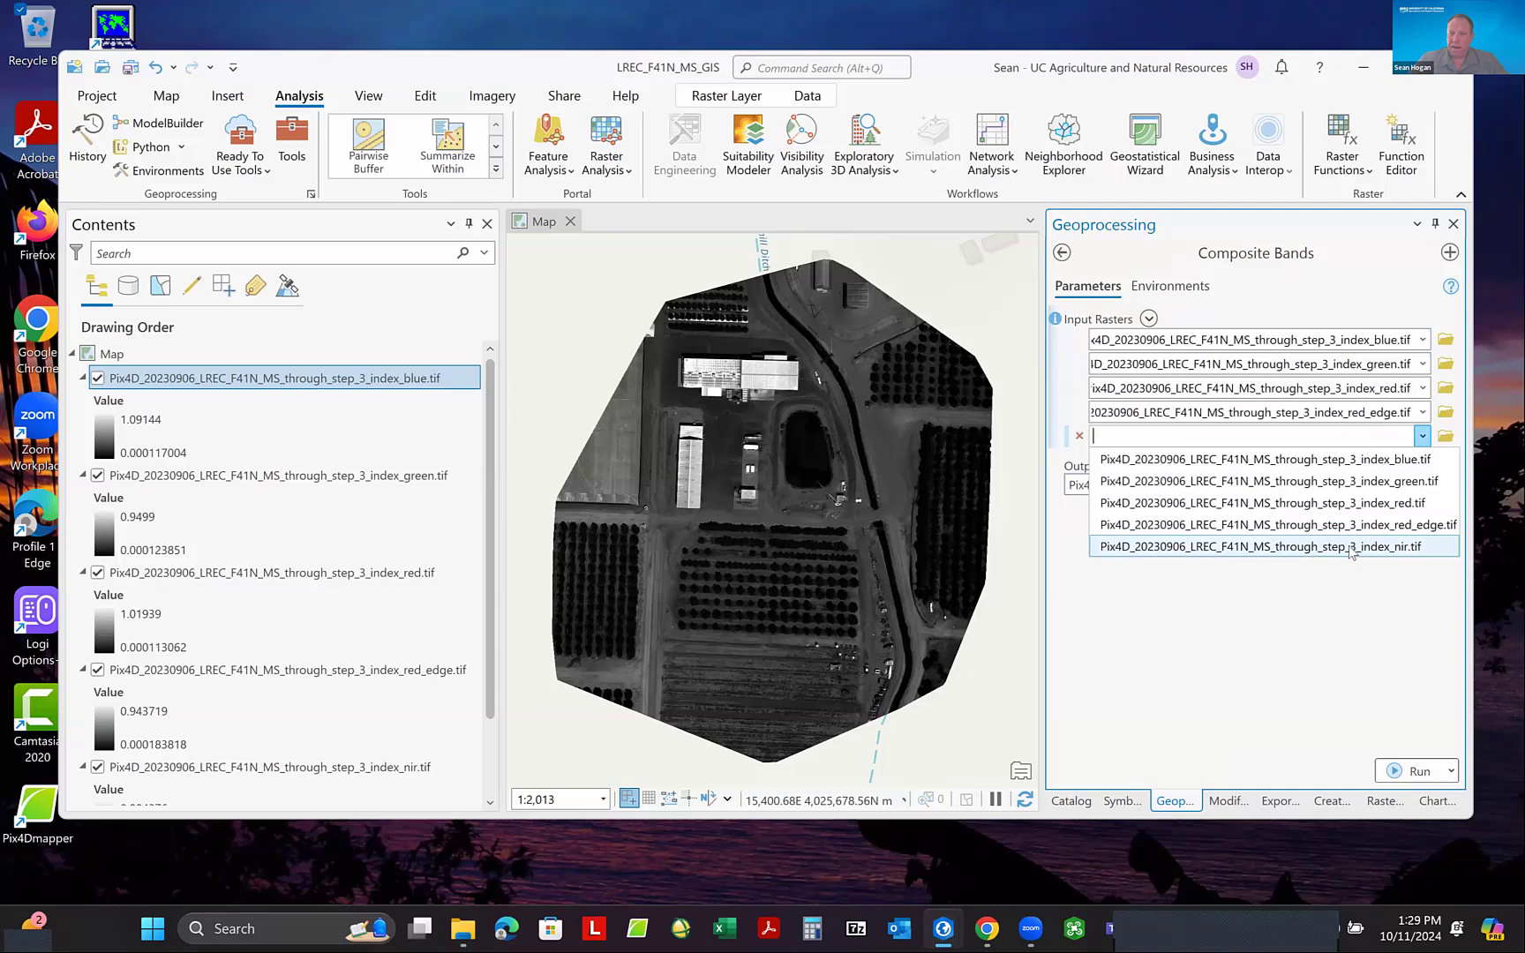
click(1351, 547)
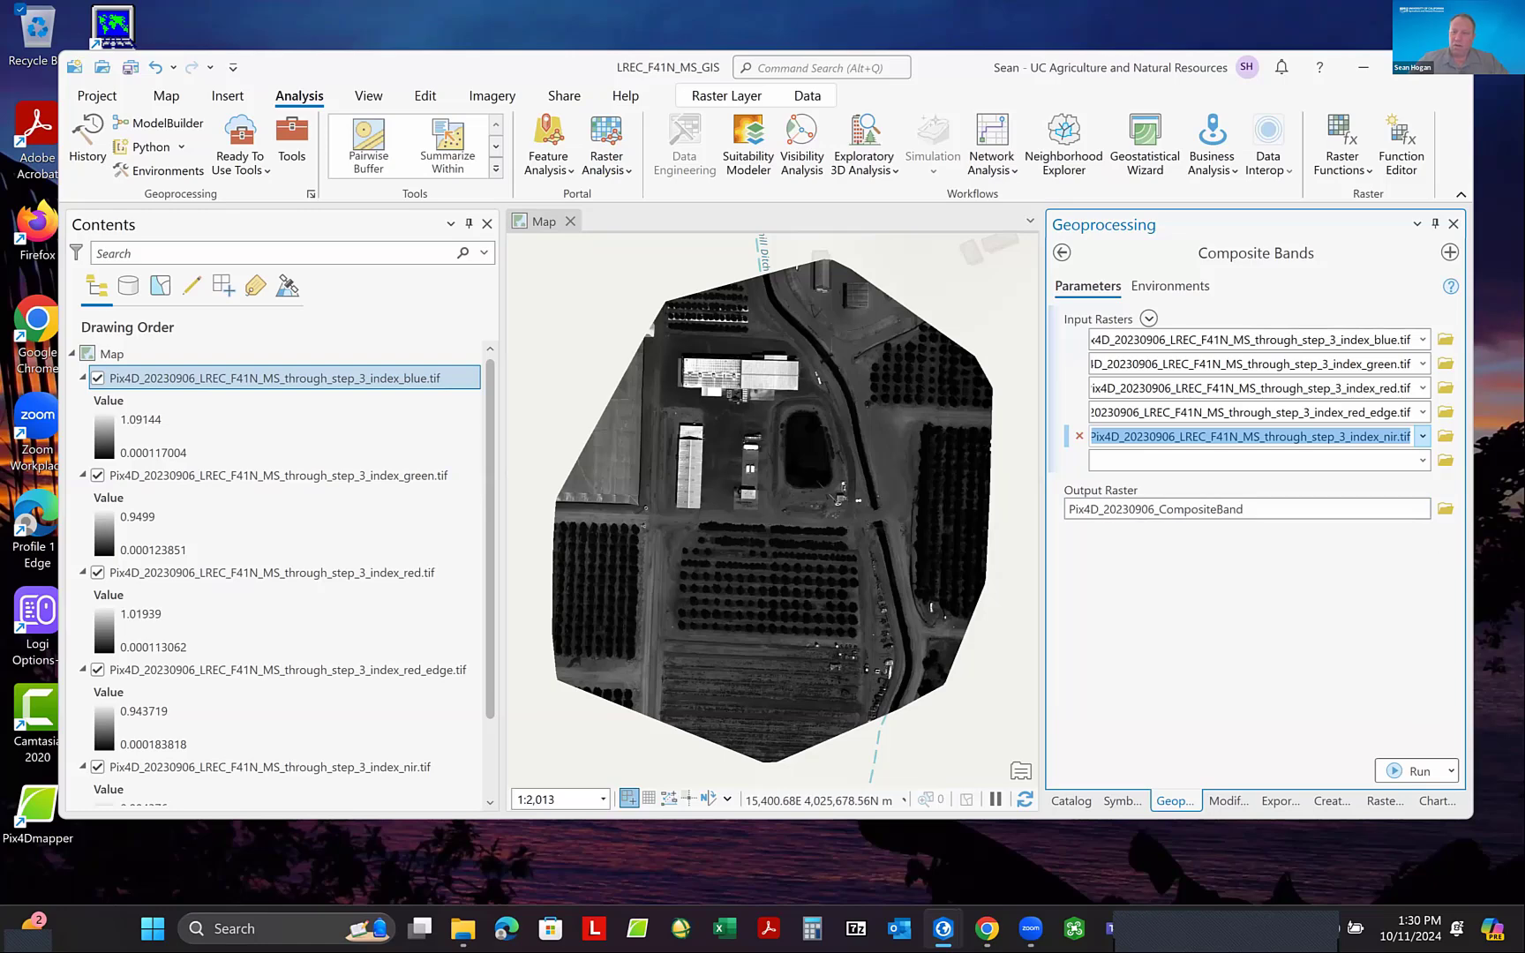
- Browse for the output raster location and go to the LREC_F41N_MS_GIS project folder
click(1446, 509)
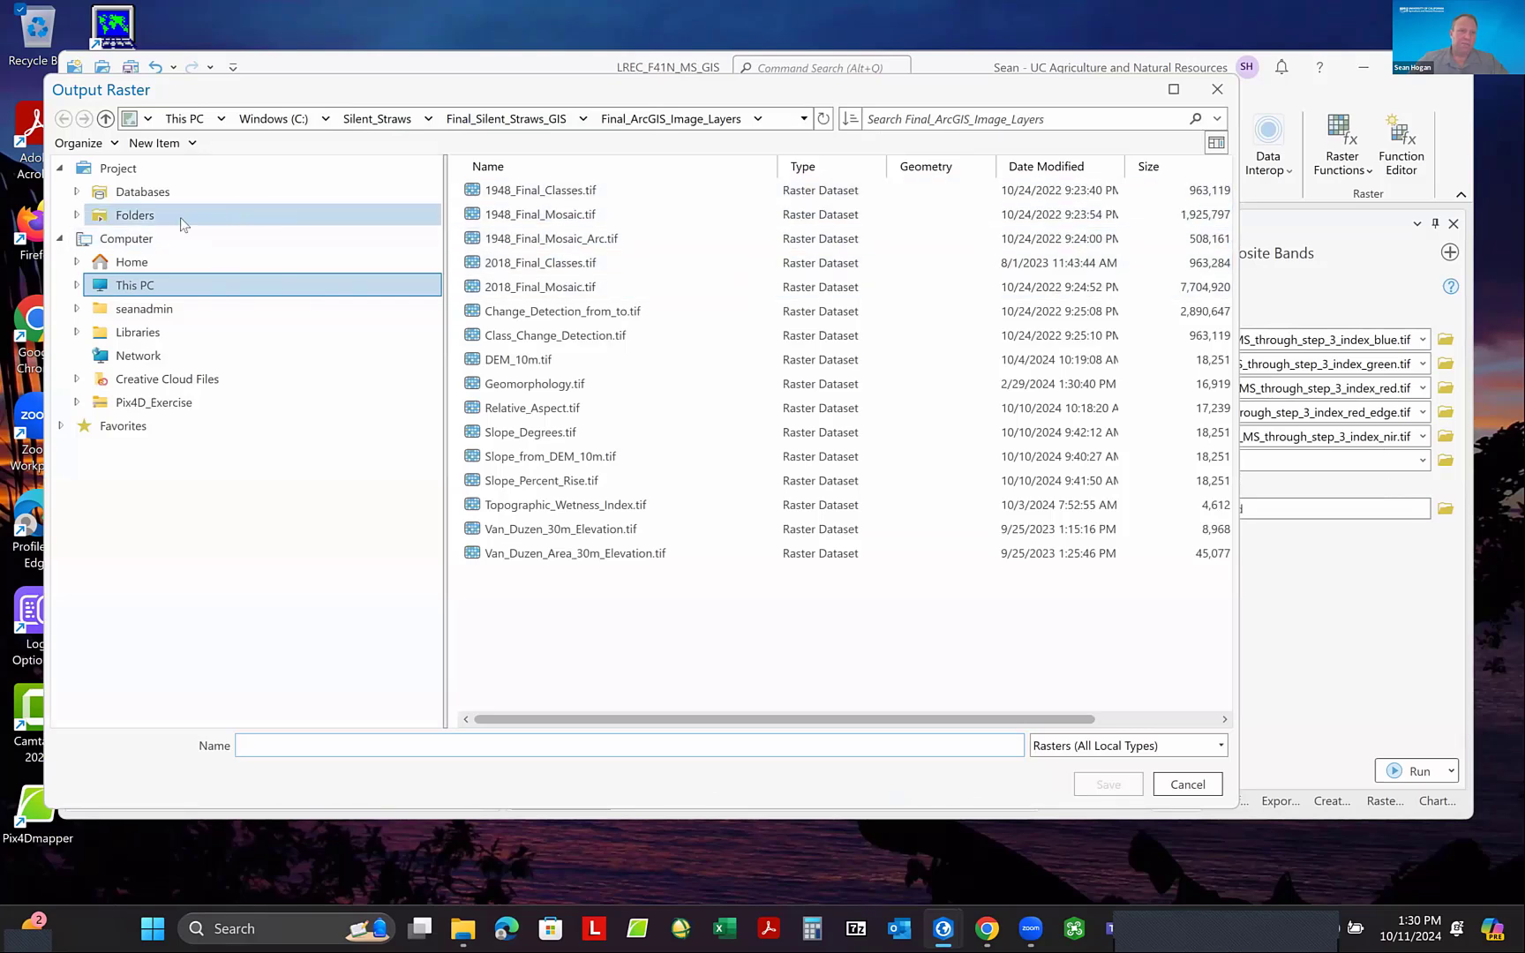
click(146, 219)
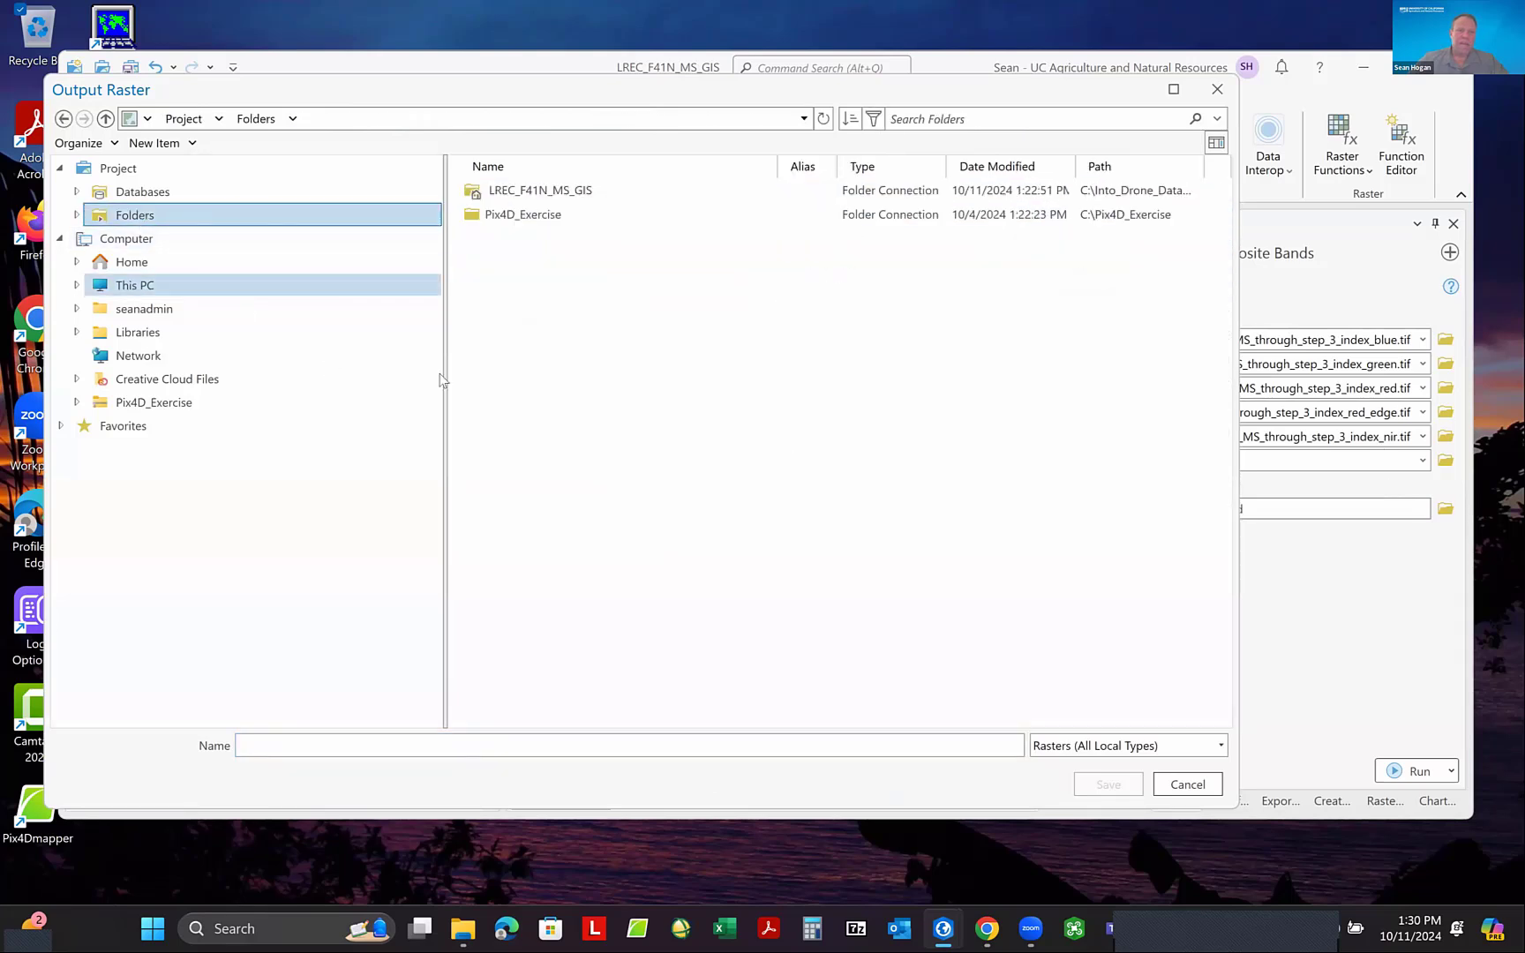
click(552, 190)
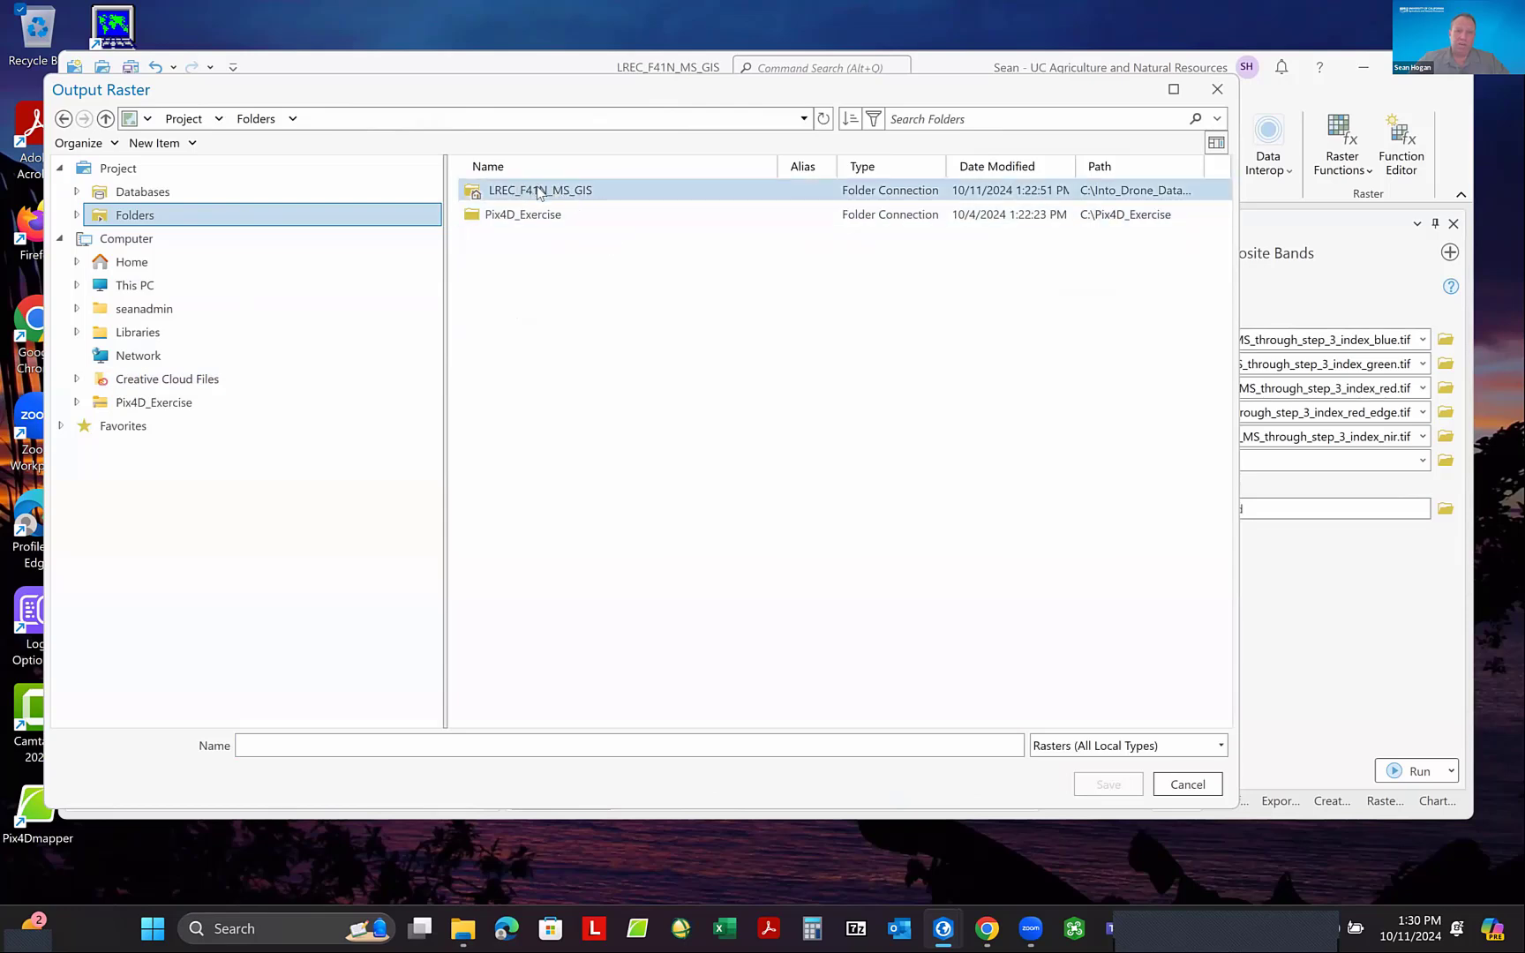
double_click(548, 191)
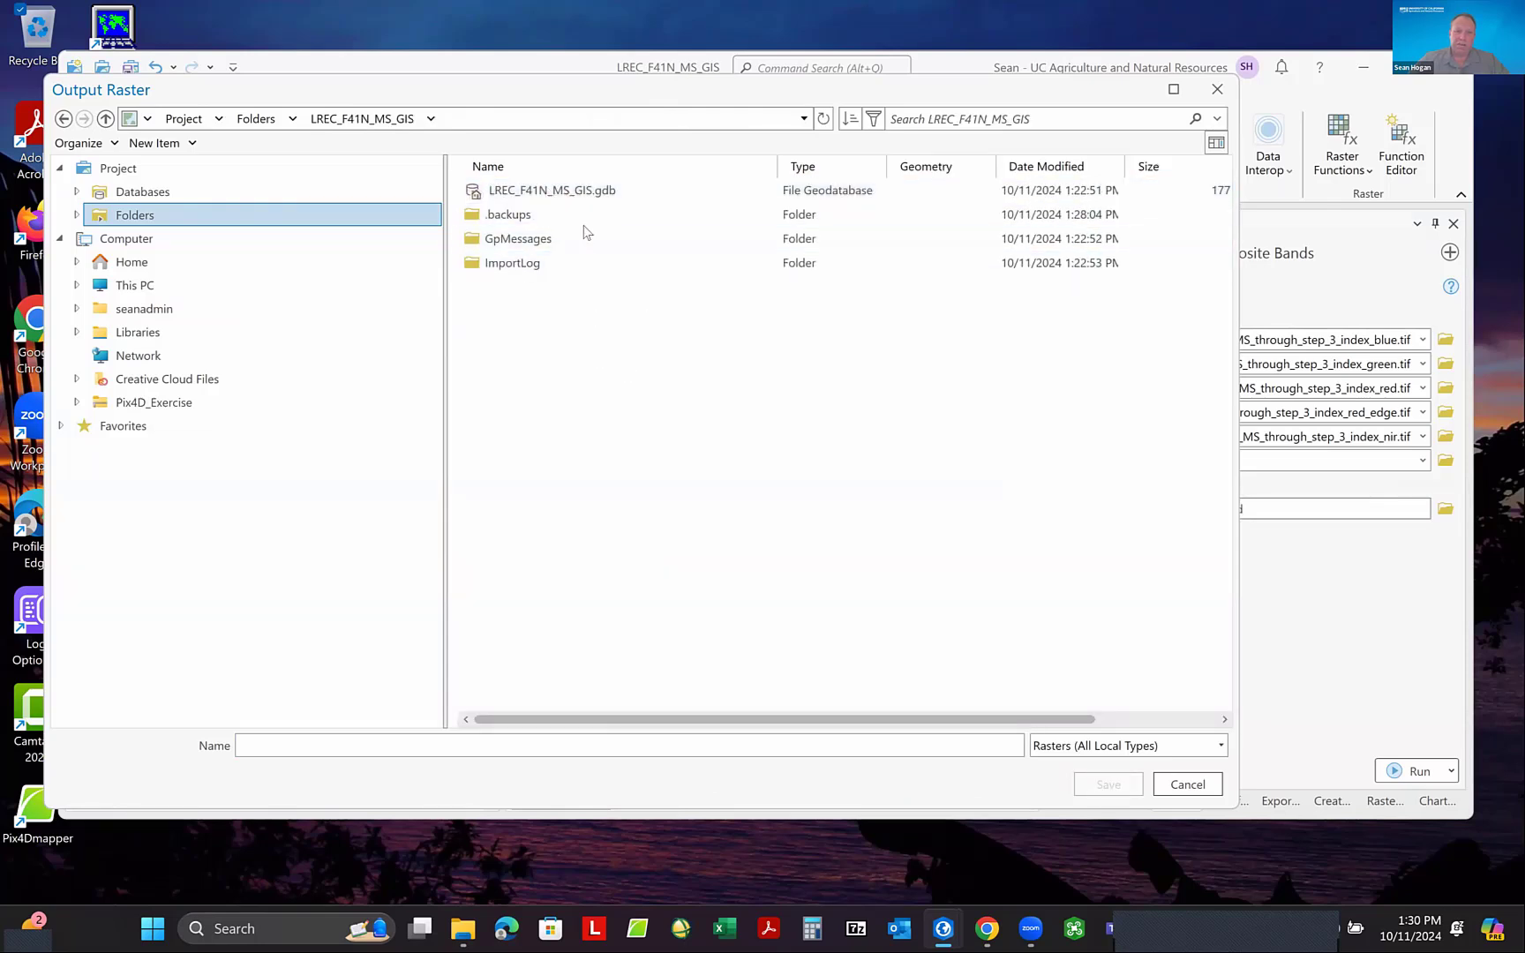
- Create a folder named Imagery inside the LREC_F41N_MS_GIS project folder and open it as the output location
click(599, 265)
right_click(485, 304)
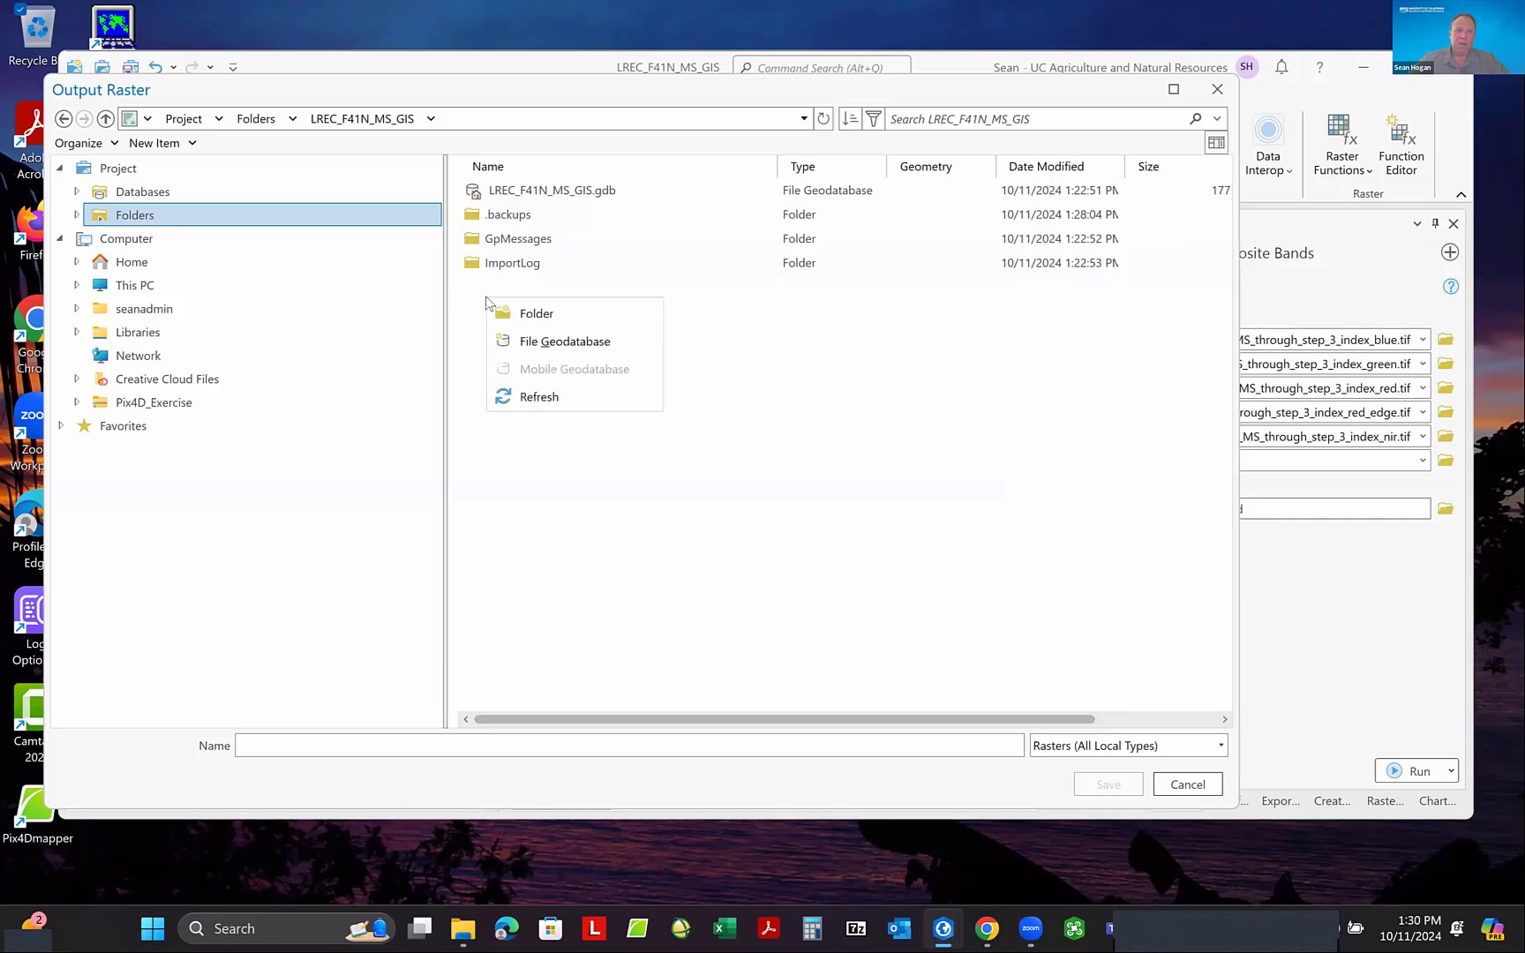
click(537, 314)
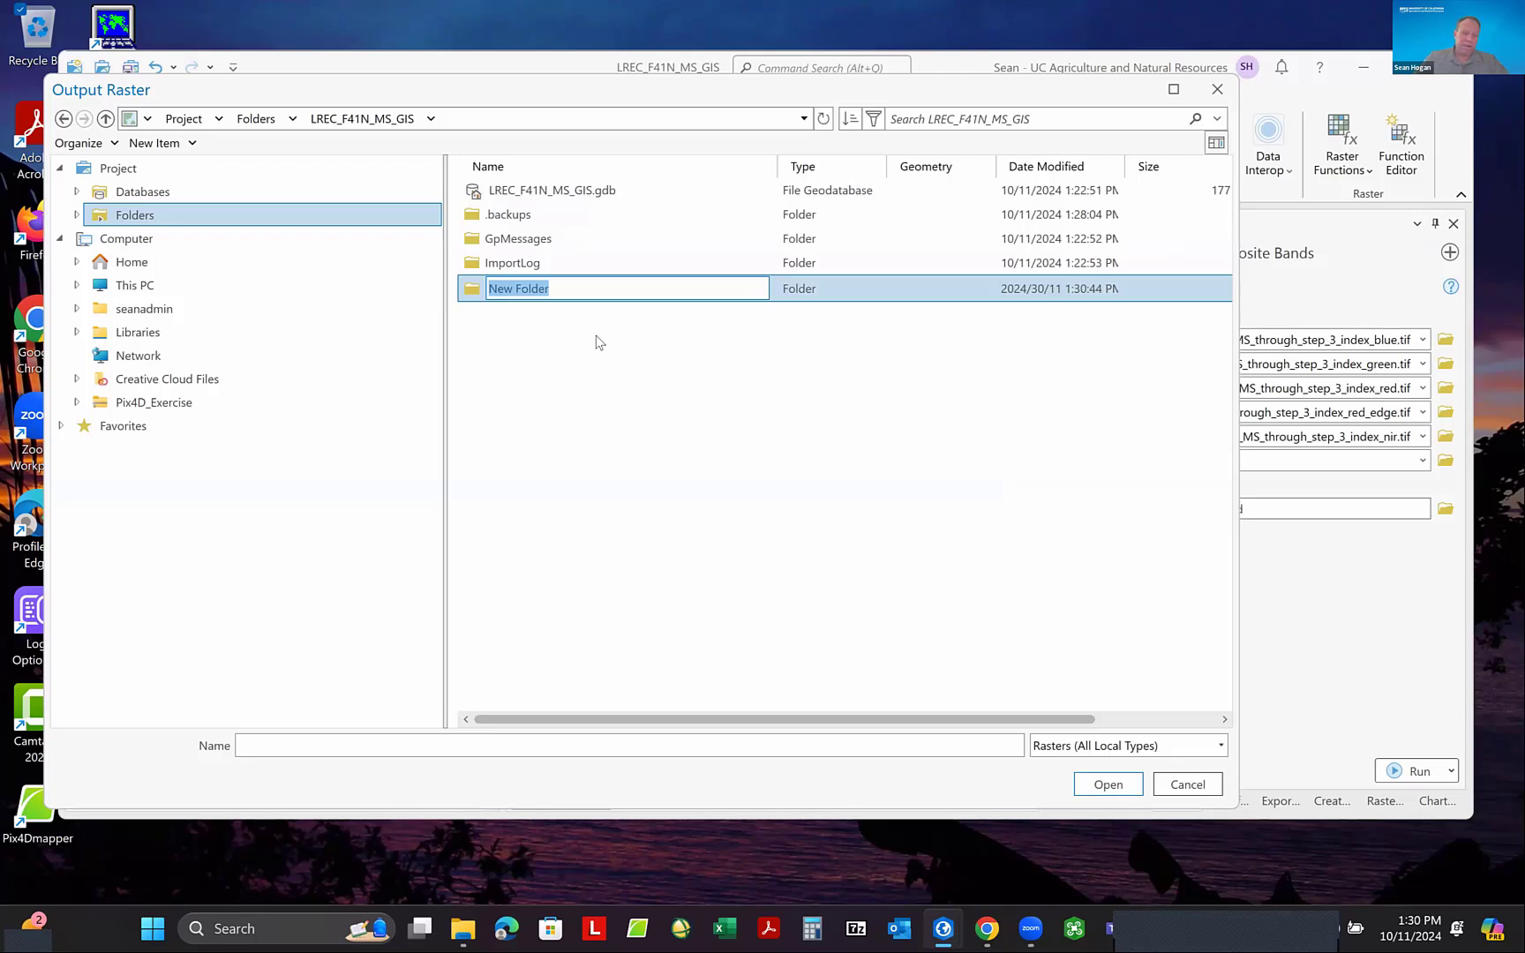
text(Imagery)
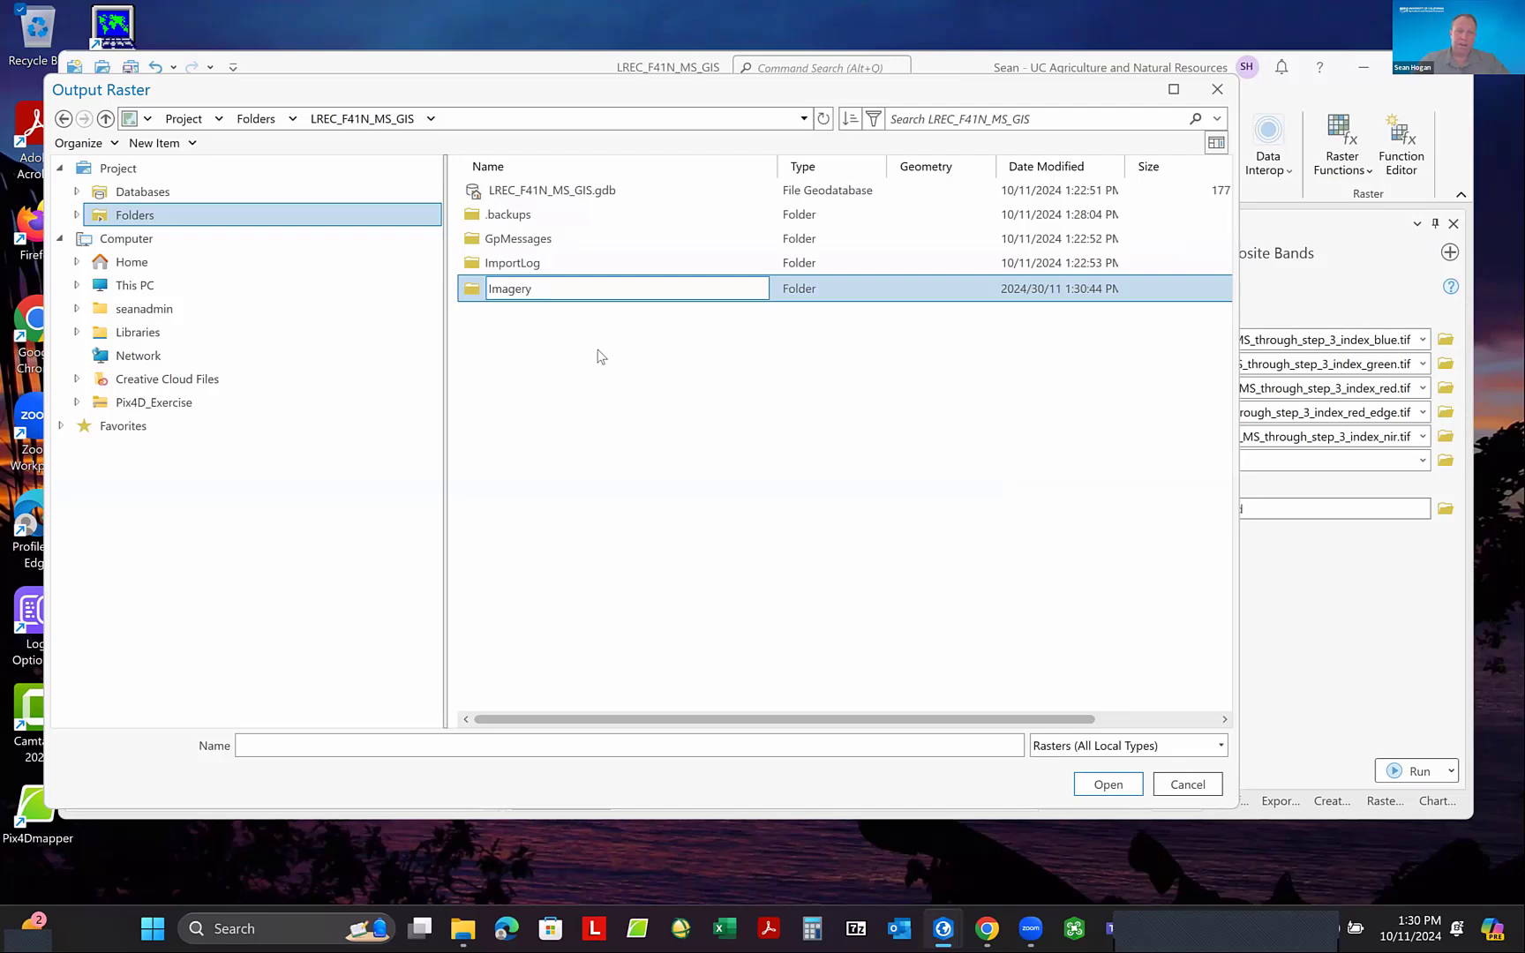
key(Return)
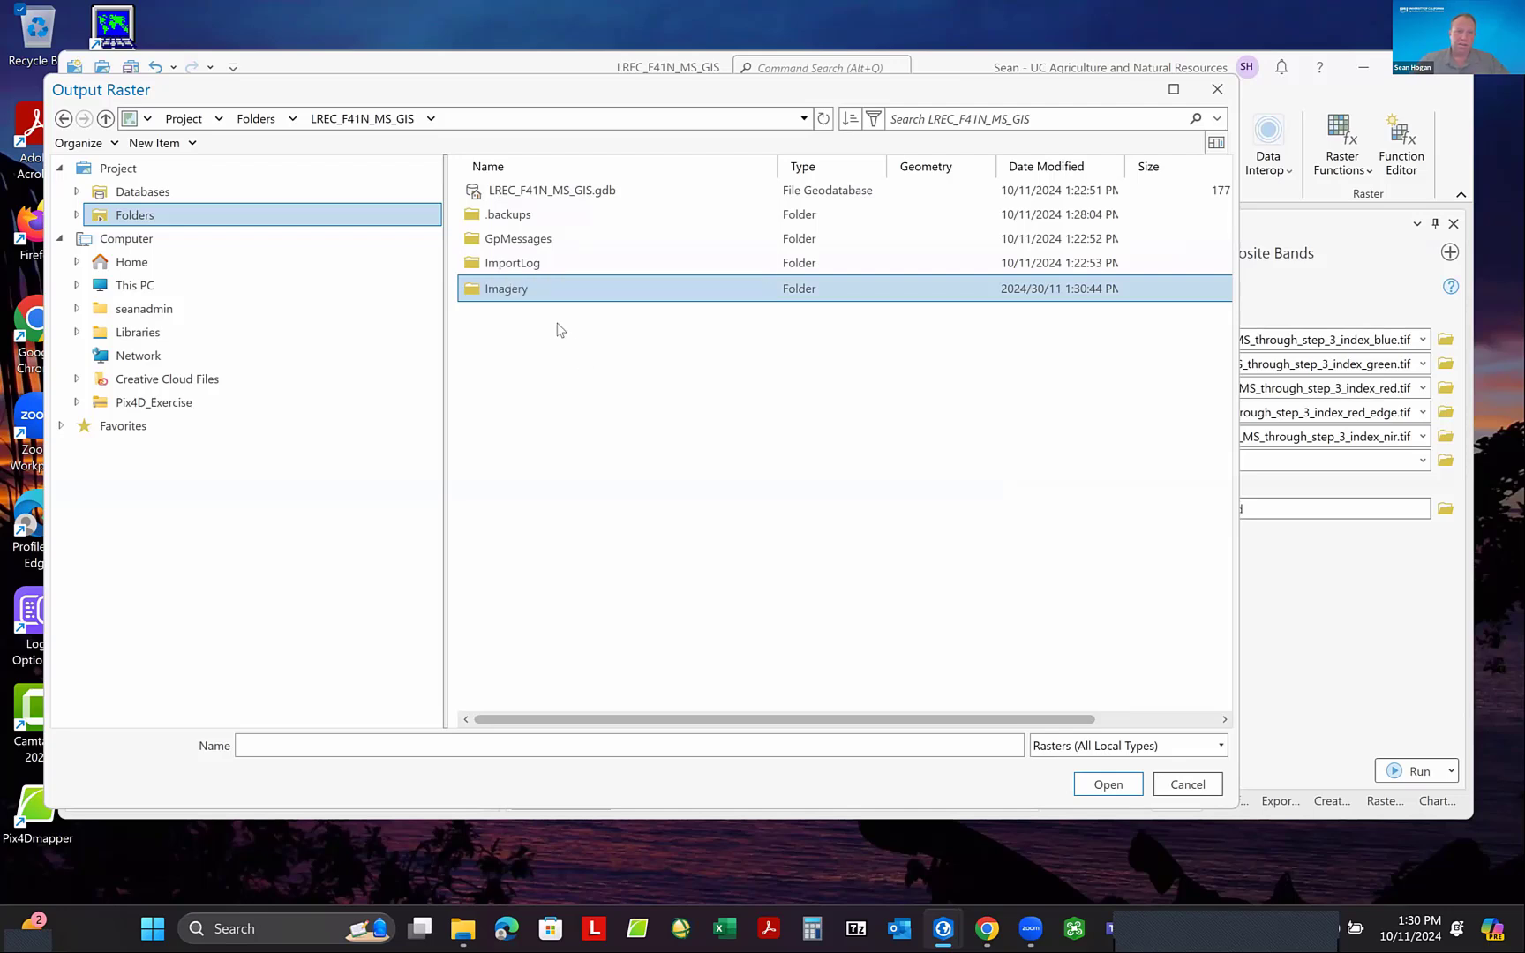
double_click(511, 289)
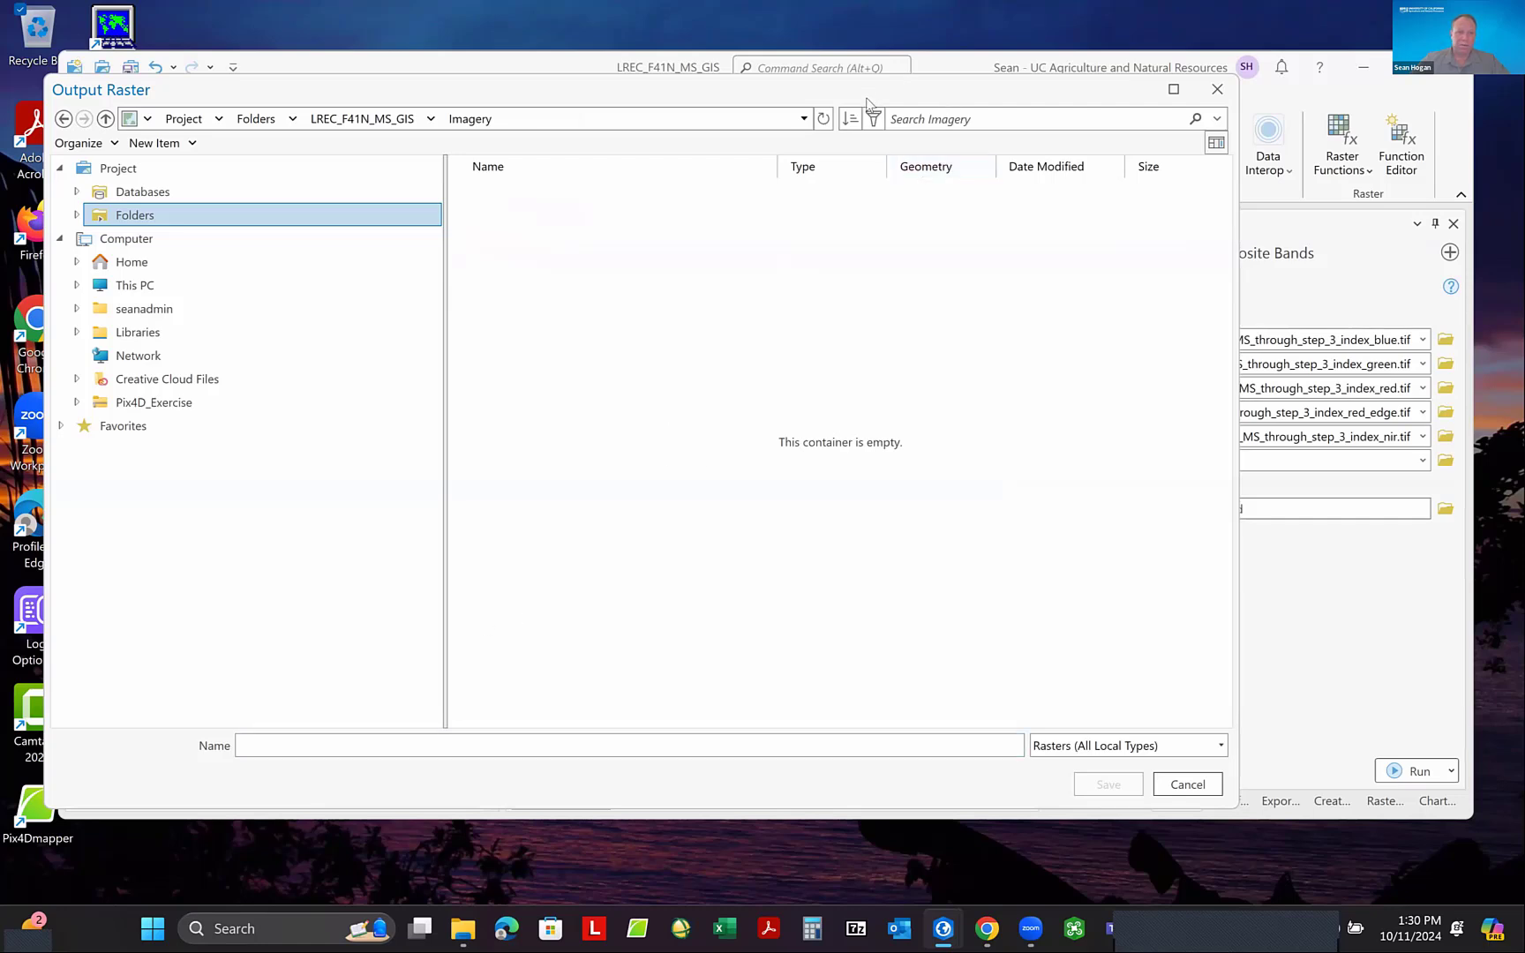
- Save the output raster as 20230906_LREC_F41N_MS_Composite_400ft.tif in the Imagery folder and run Composite Bands
drag(868, 104, 1195, 128)
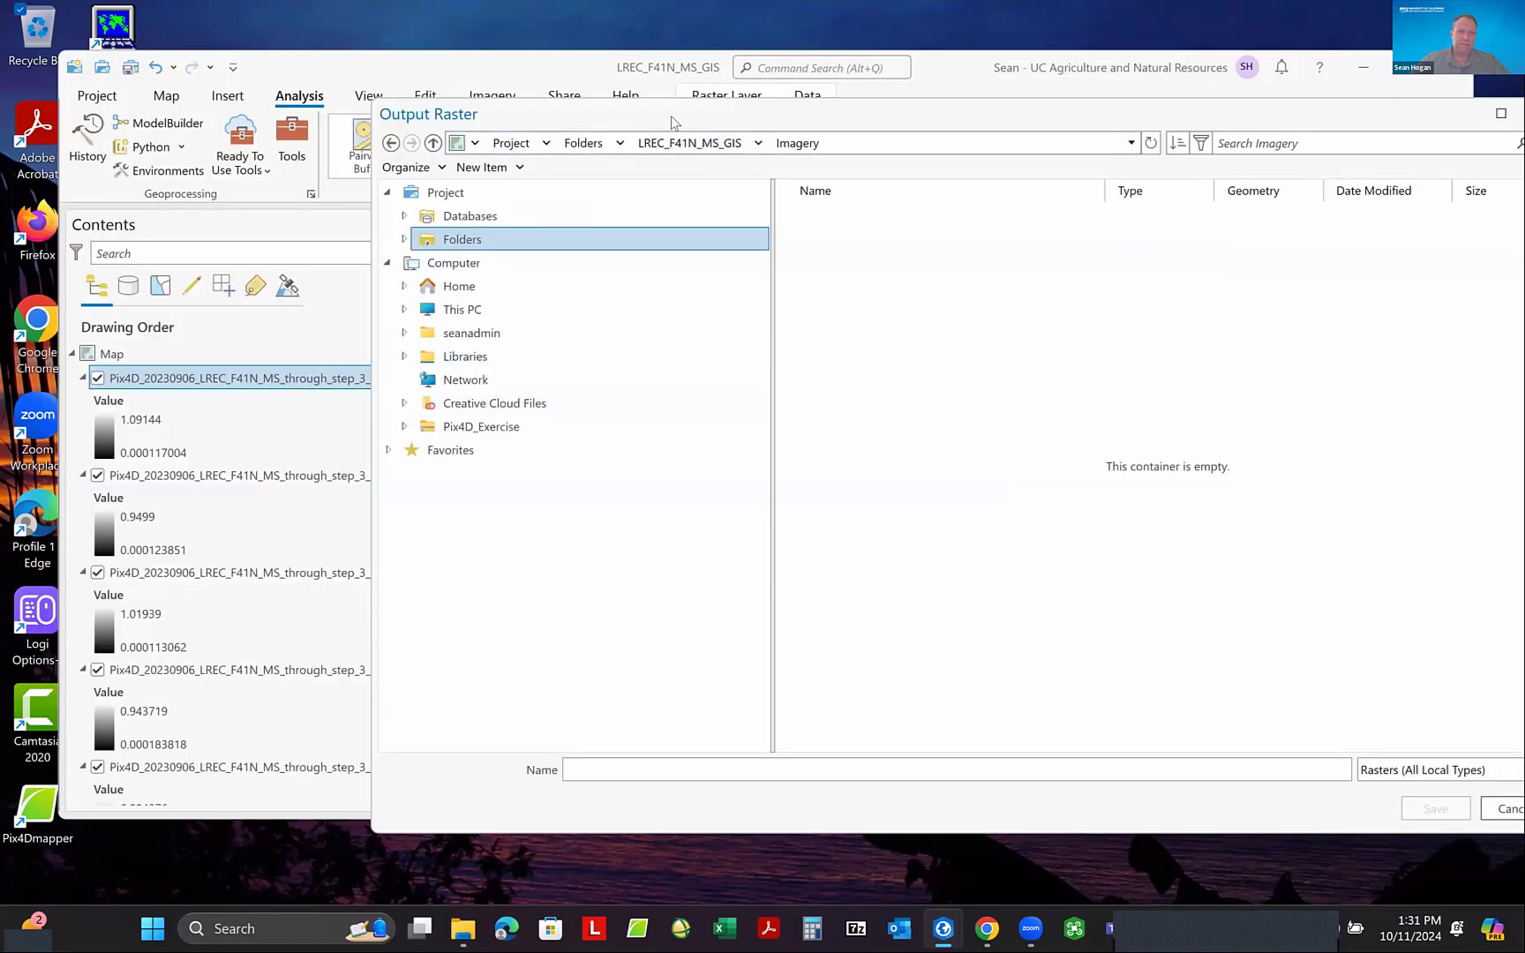
drag(671, 115, 691, 229)
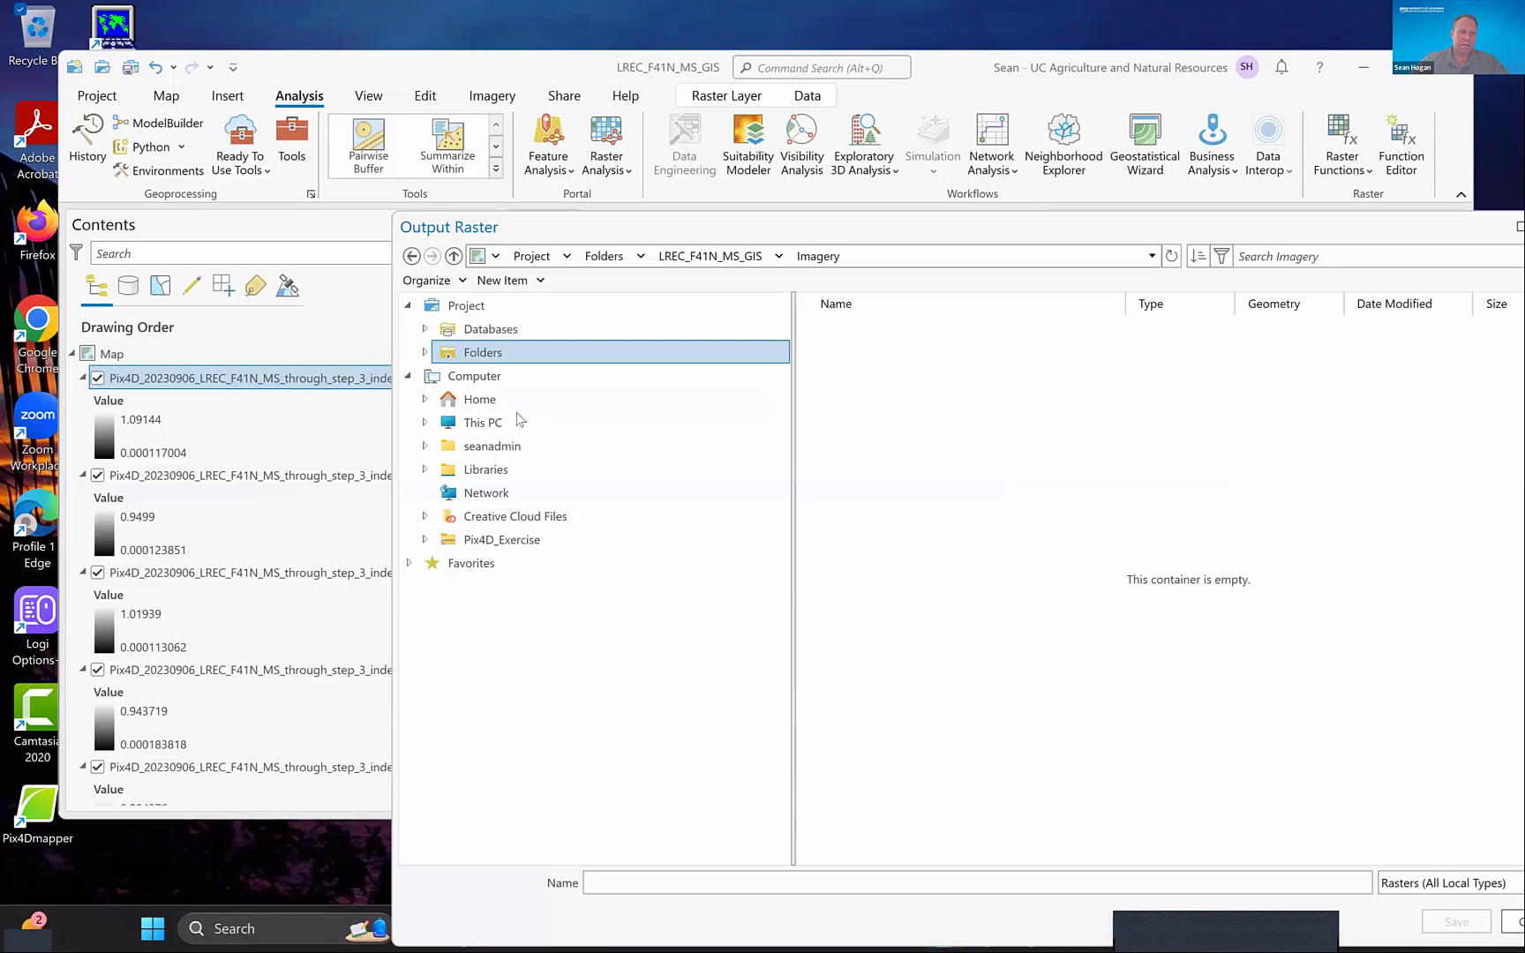
click(621, 882)
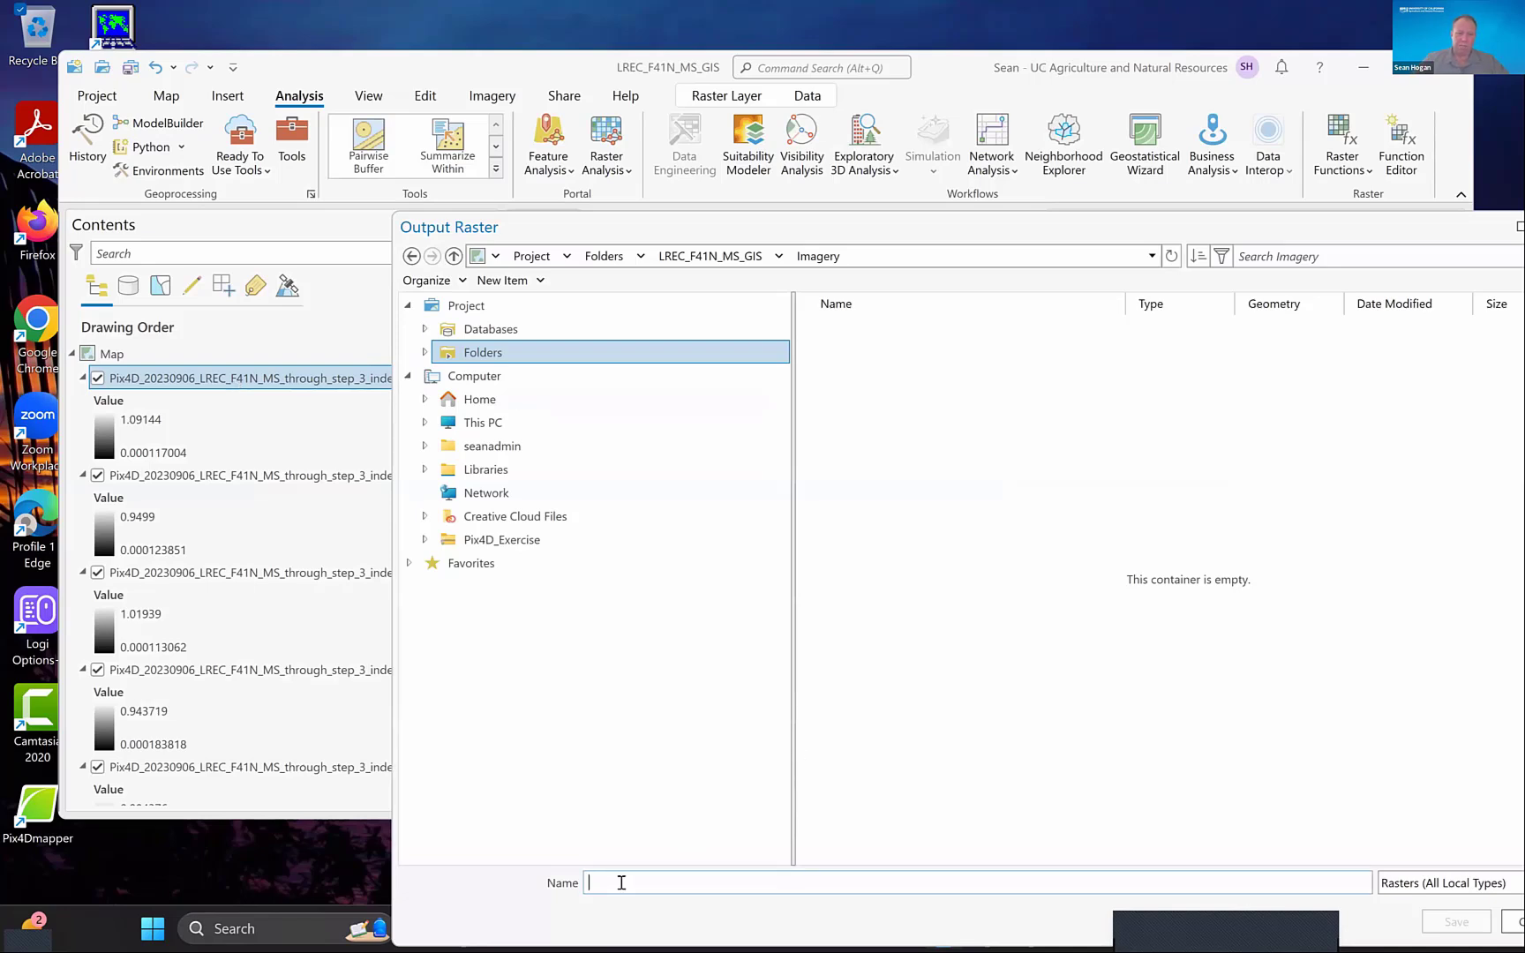
text(202309)
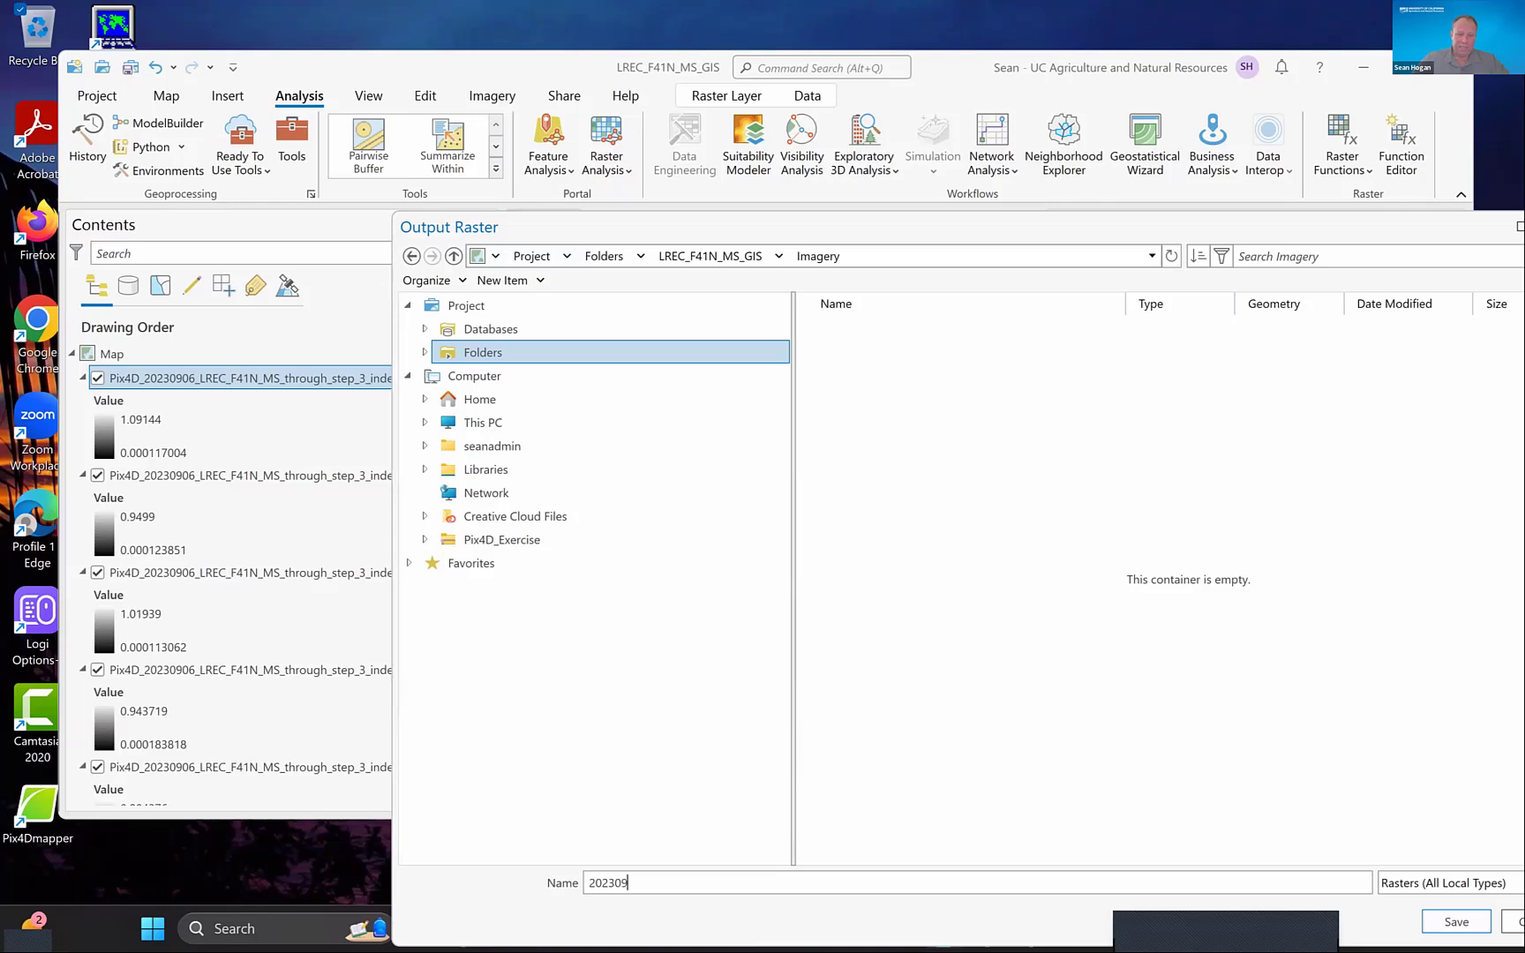
text(06)
text(_)
text(LREC)
text(_)
text(F)
text(42)
text(N)
text(_MS)
text(_Compo)
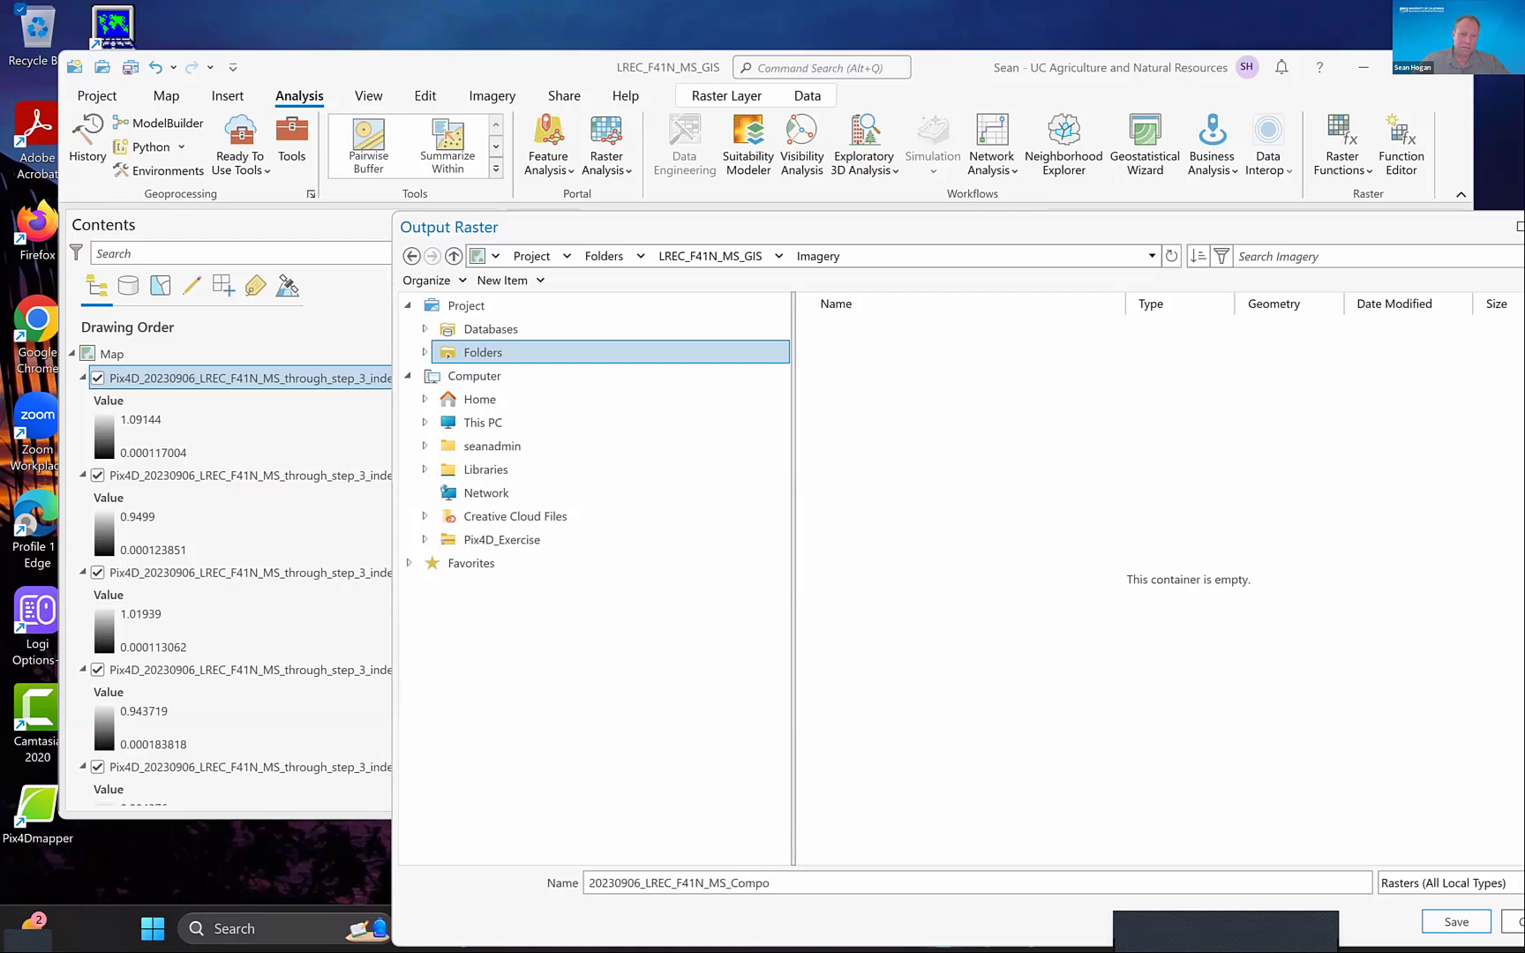
text(site_400ft.tif)
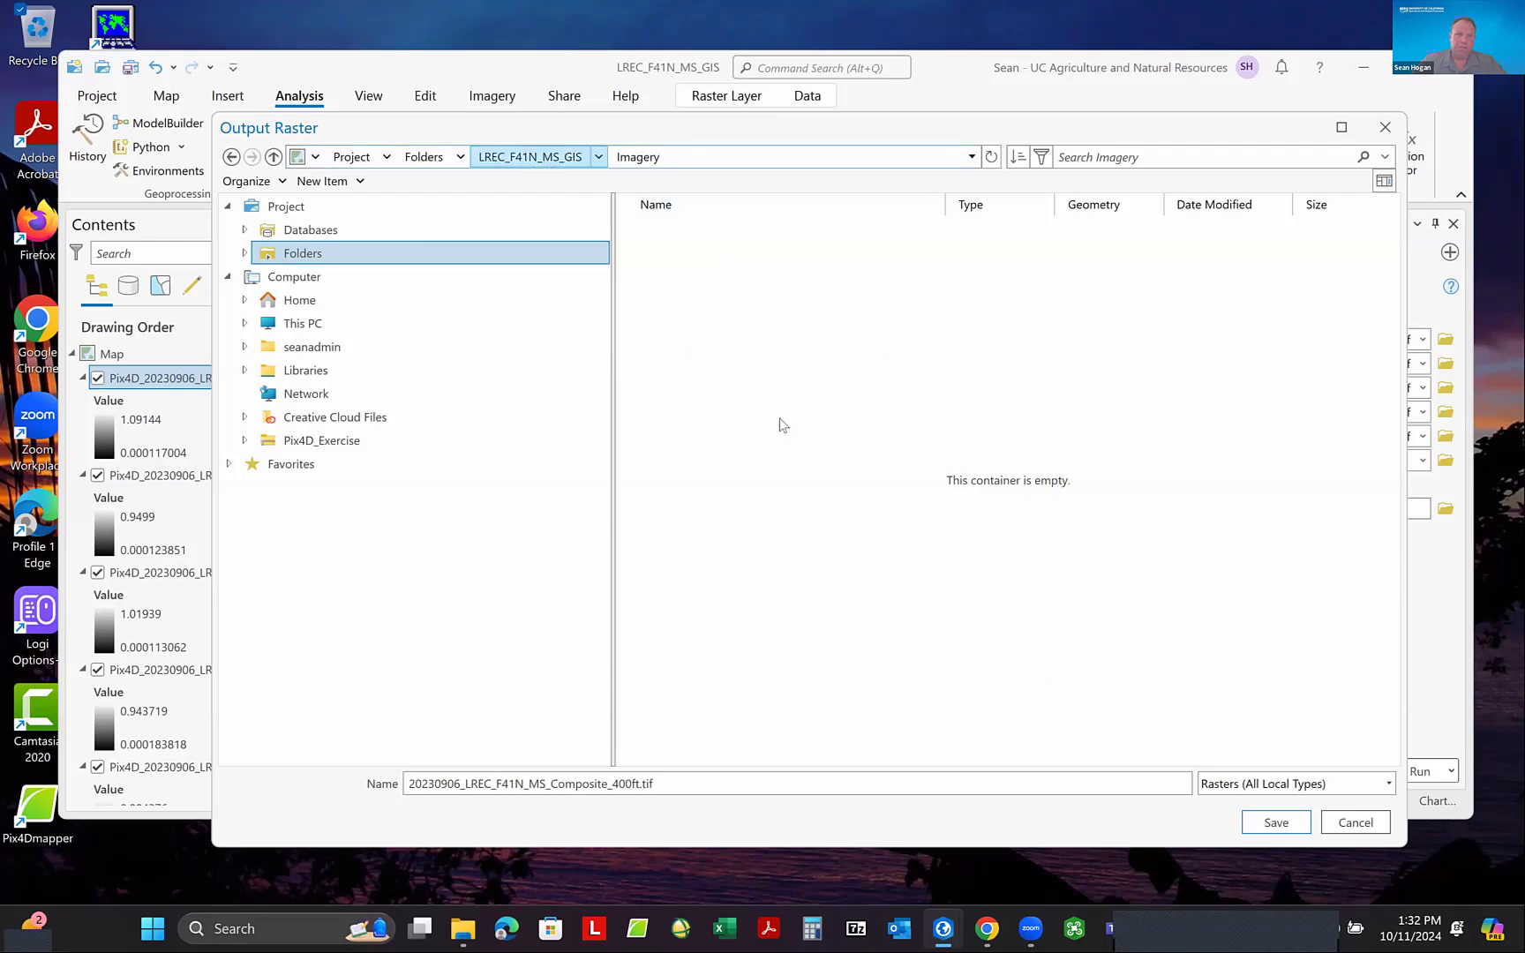
click(1277, 822)
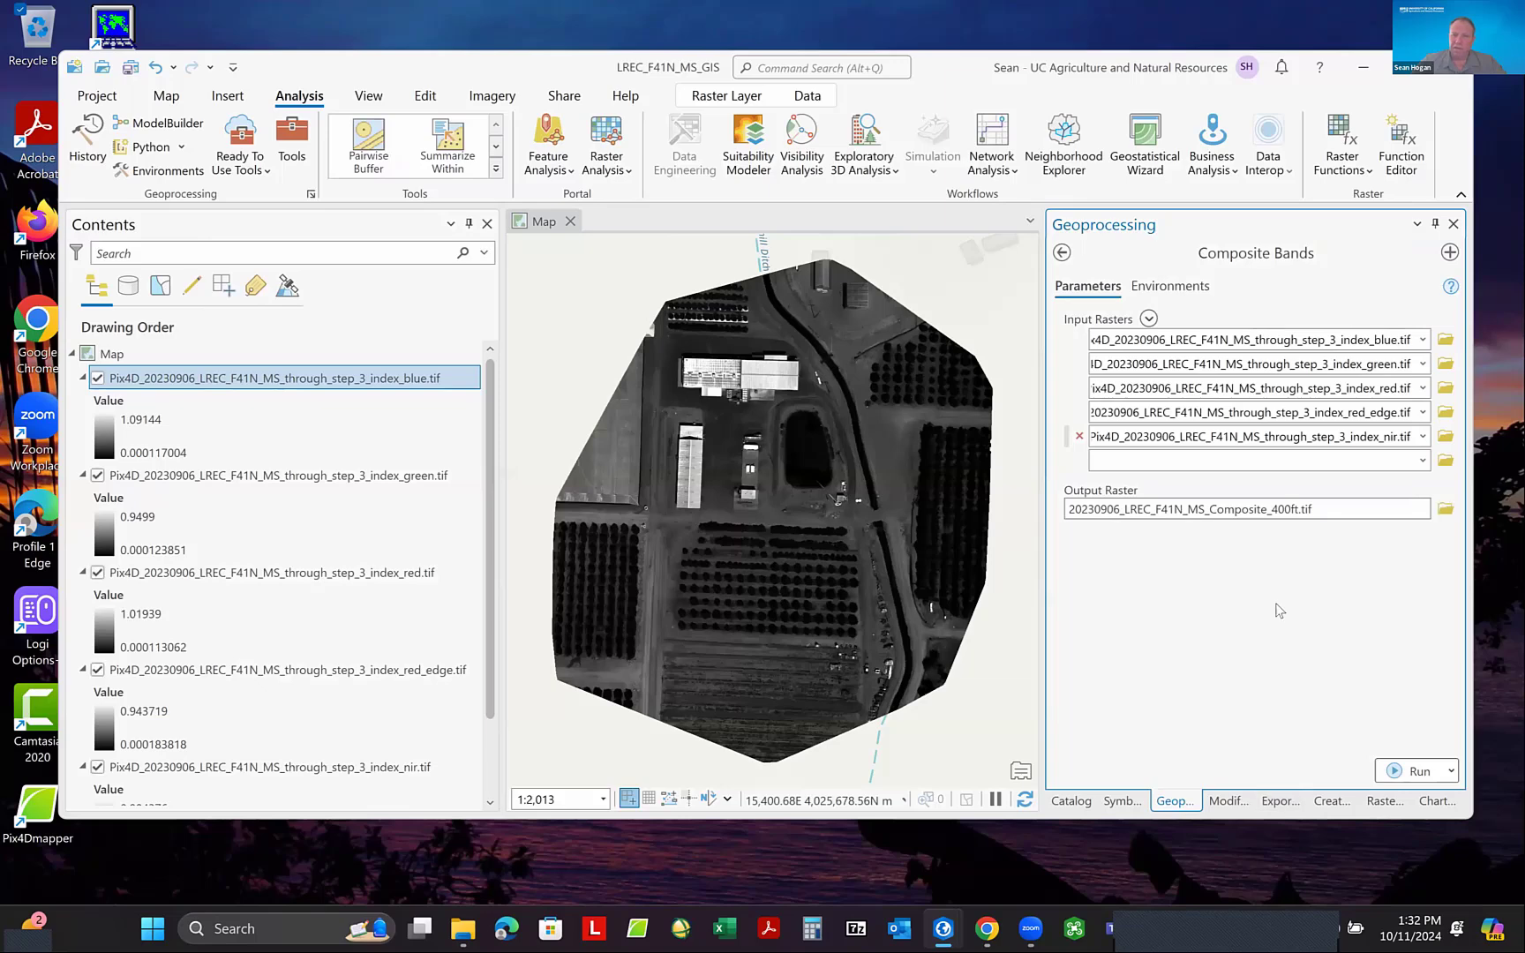
click(1407, 774)
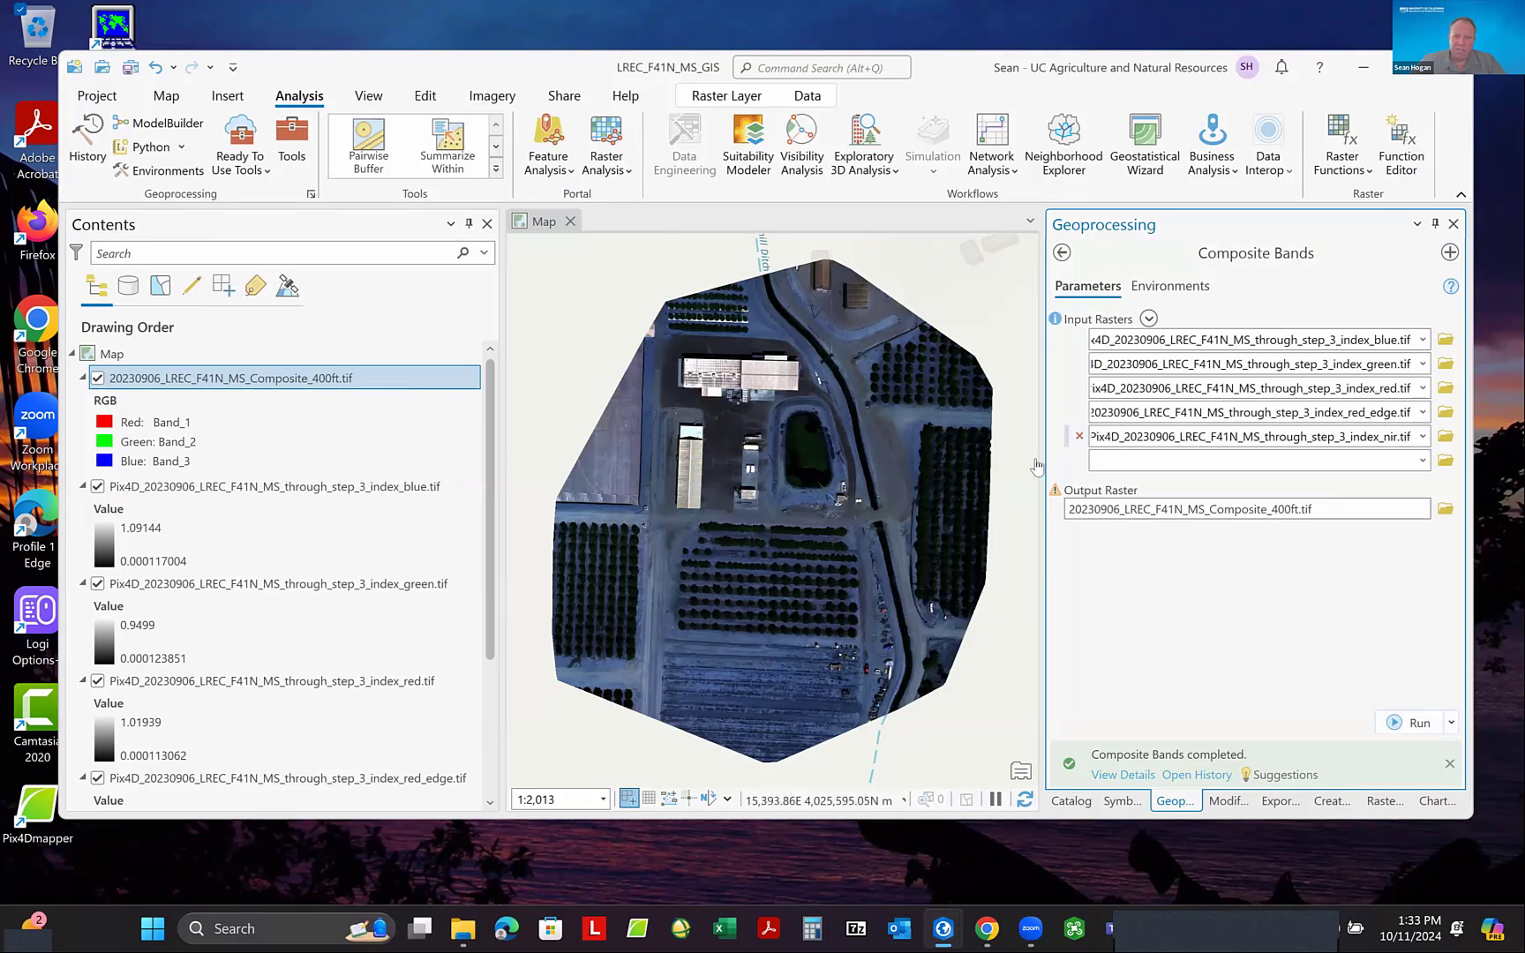
- Narrow the Geoprocessing pane and make the project window taller to give the map more room
drag(1038, 463, 1272, 464)
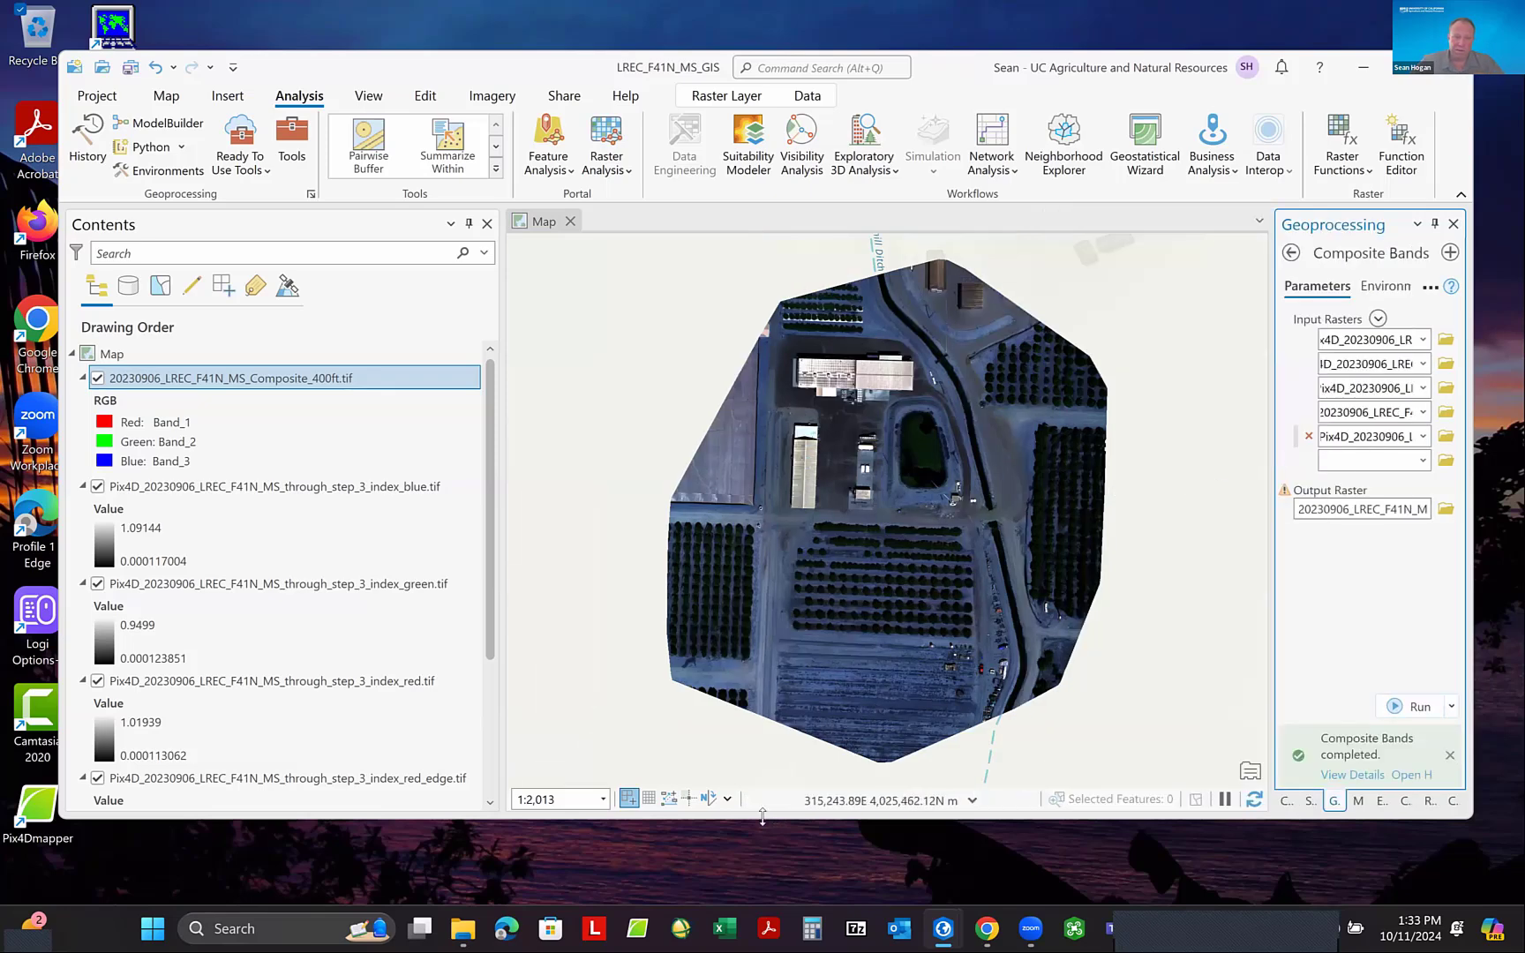
drag(759, 824, 760, 873)
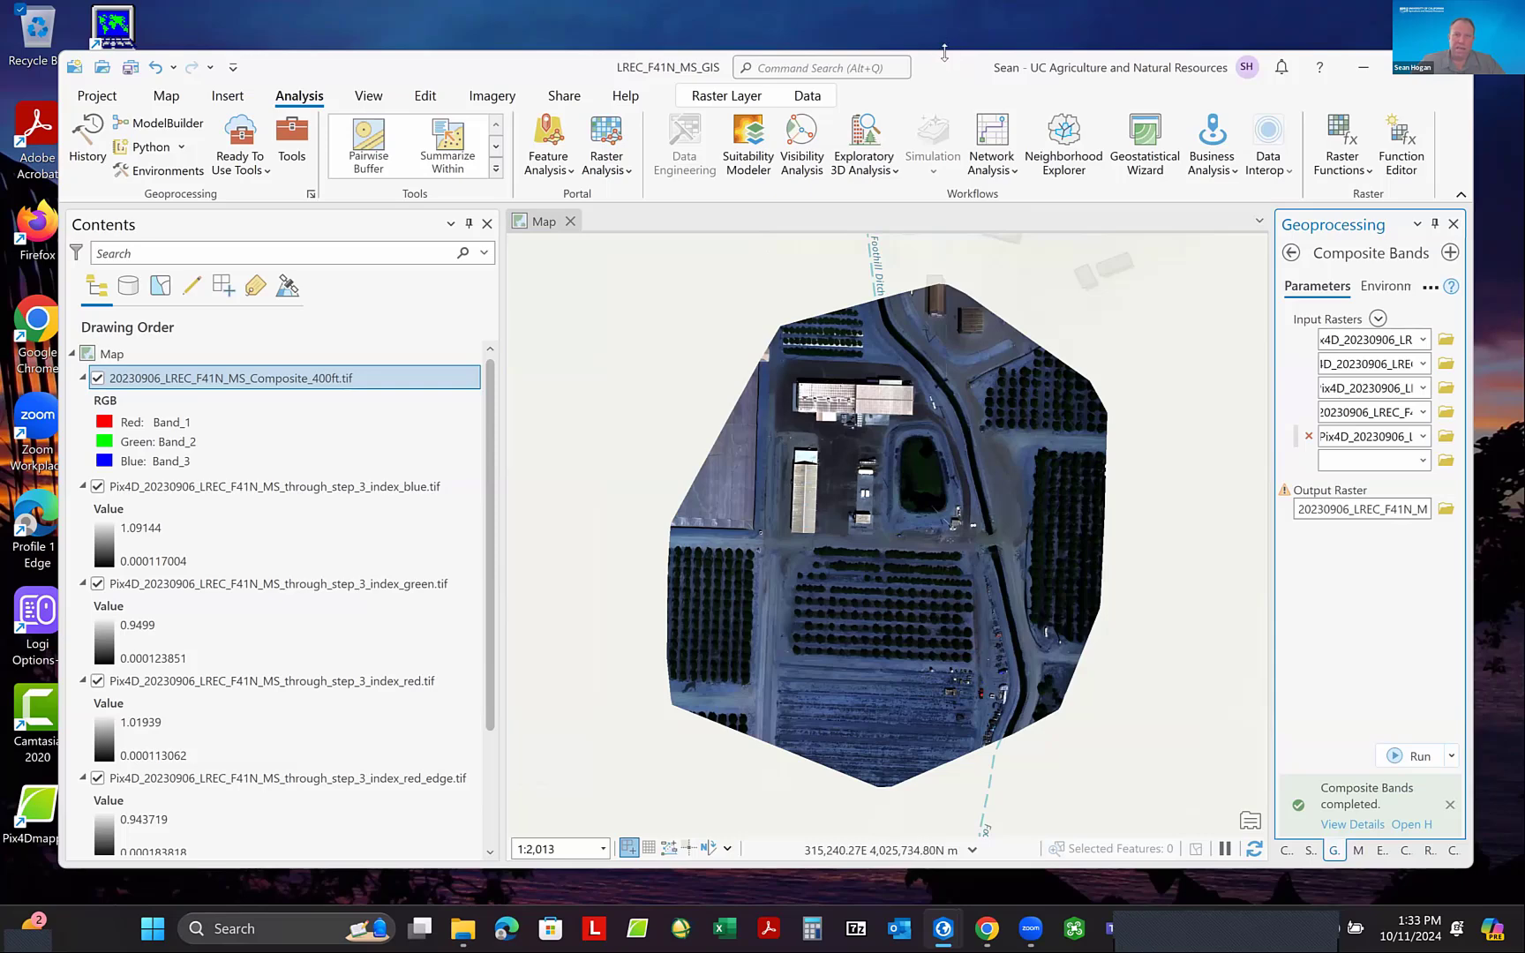
drag(944, 52, 939, 36)
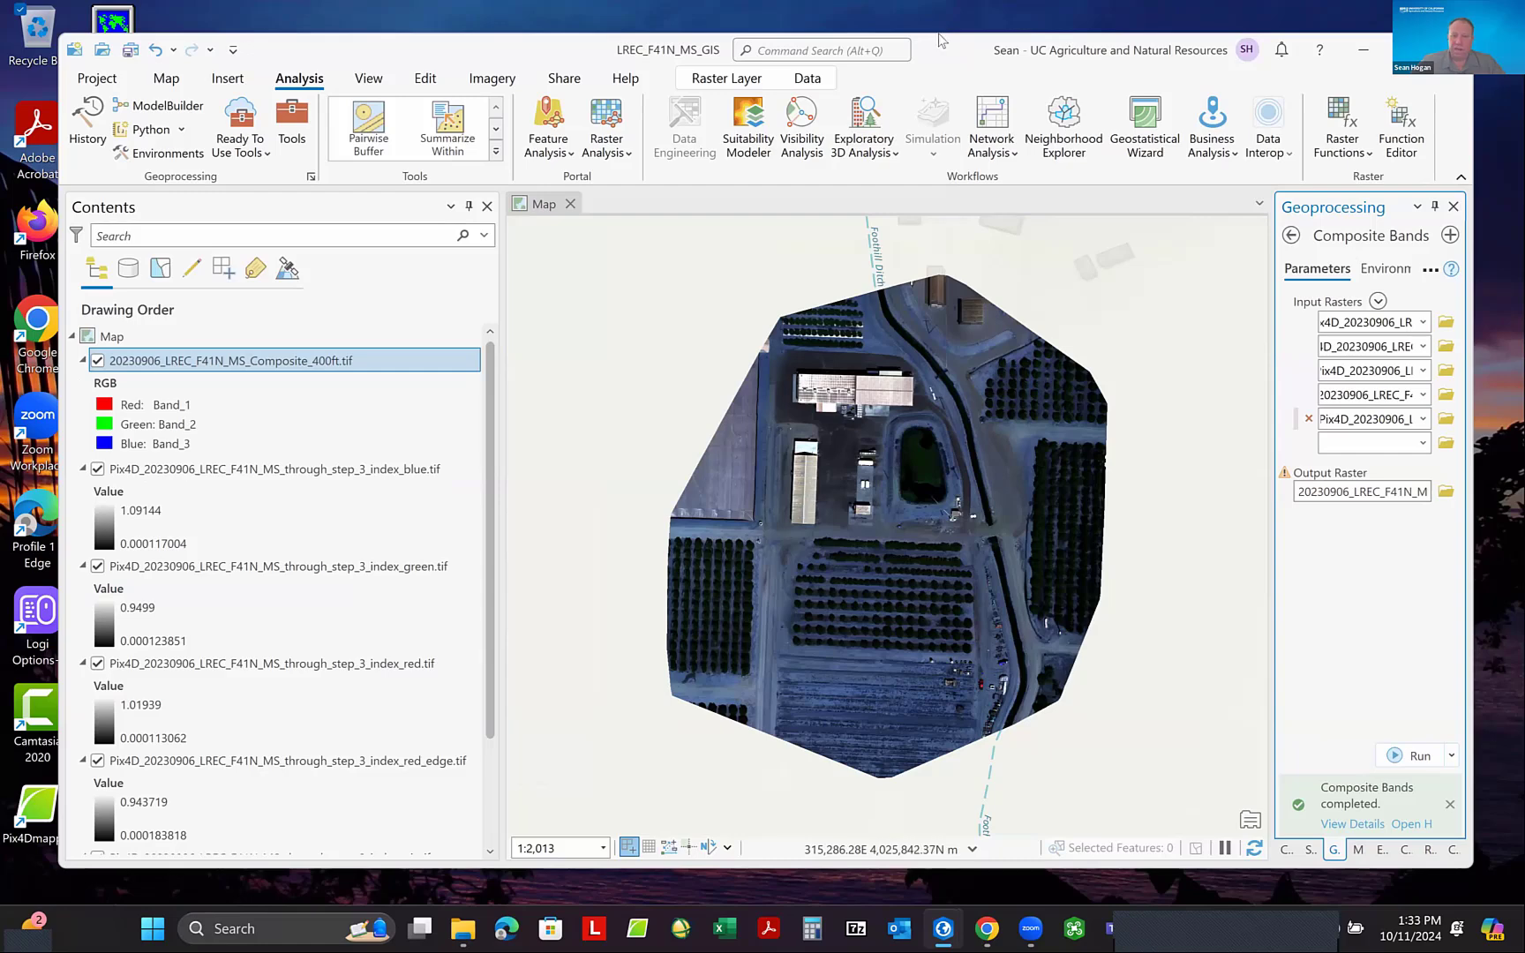
- Set the composite layer's red channel to Band_3 and its blue channel to Band_1 for natural colour
scroll(978, 515, up, 2)
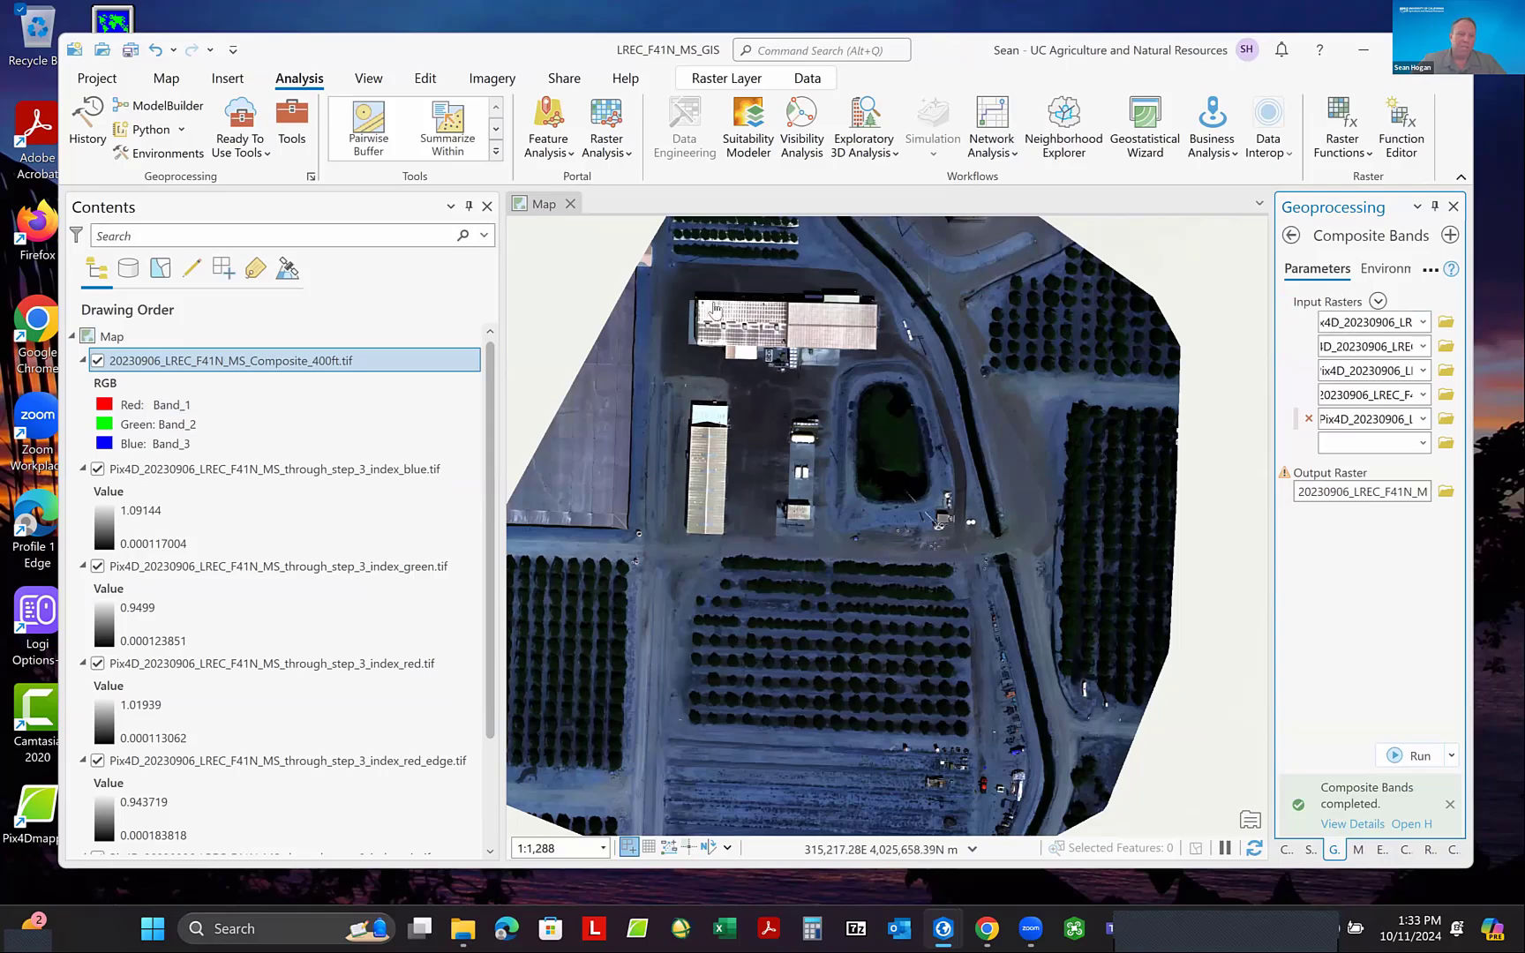
click(176, 413)
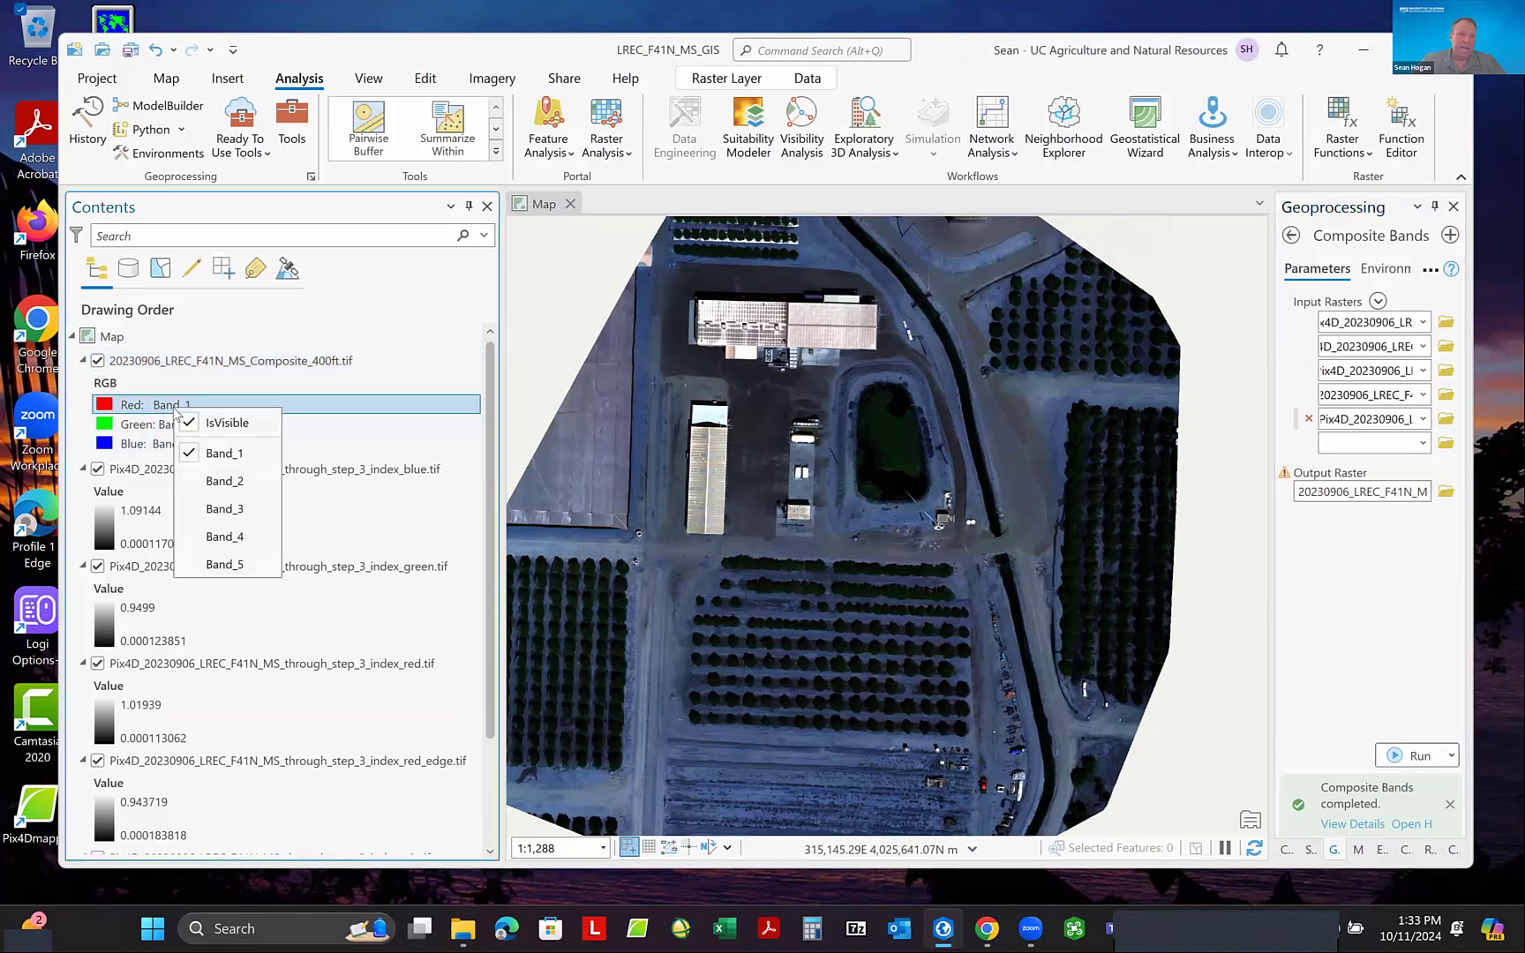
click(231, 509)
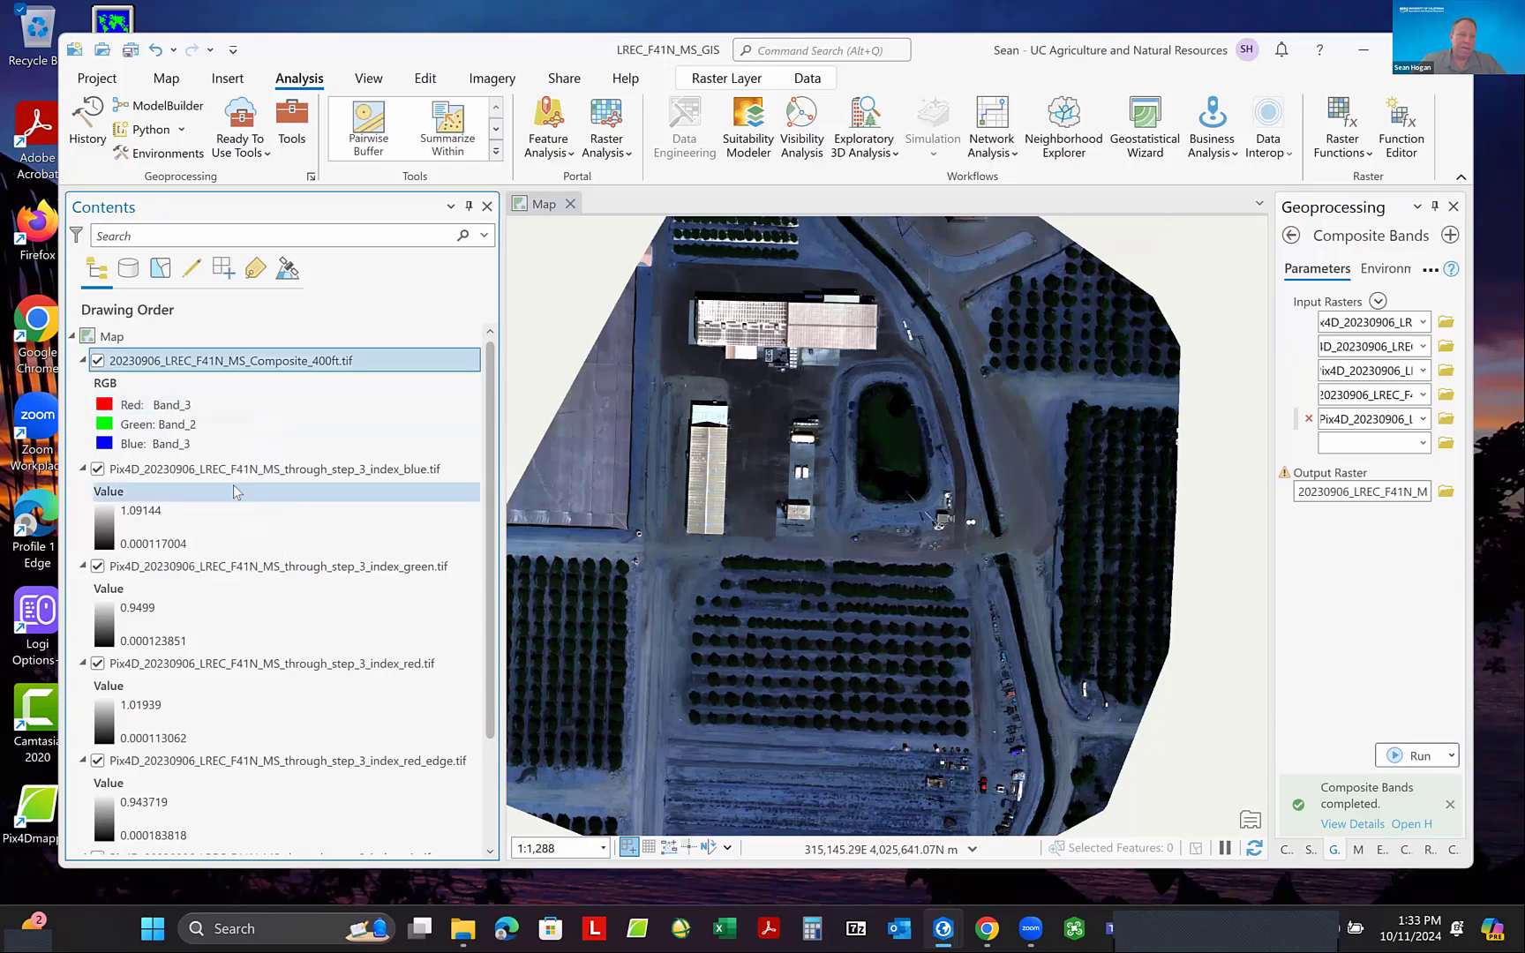
click(181, 445)
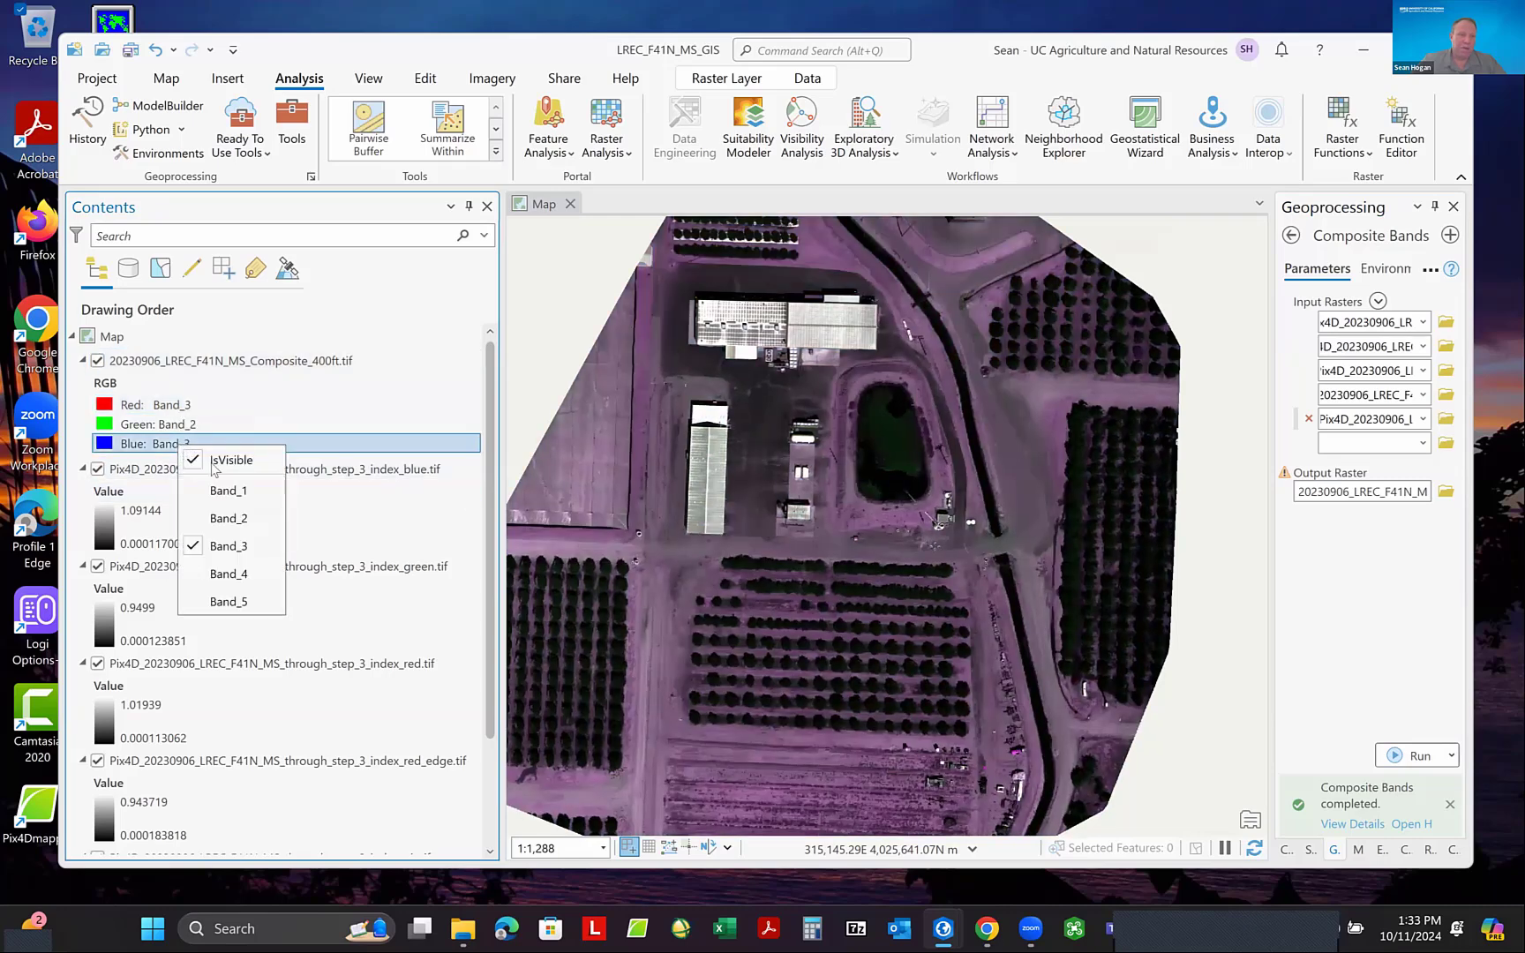
click(225, 489)
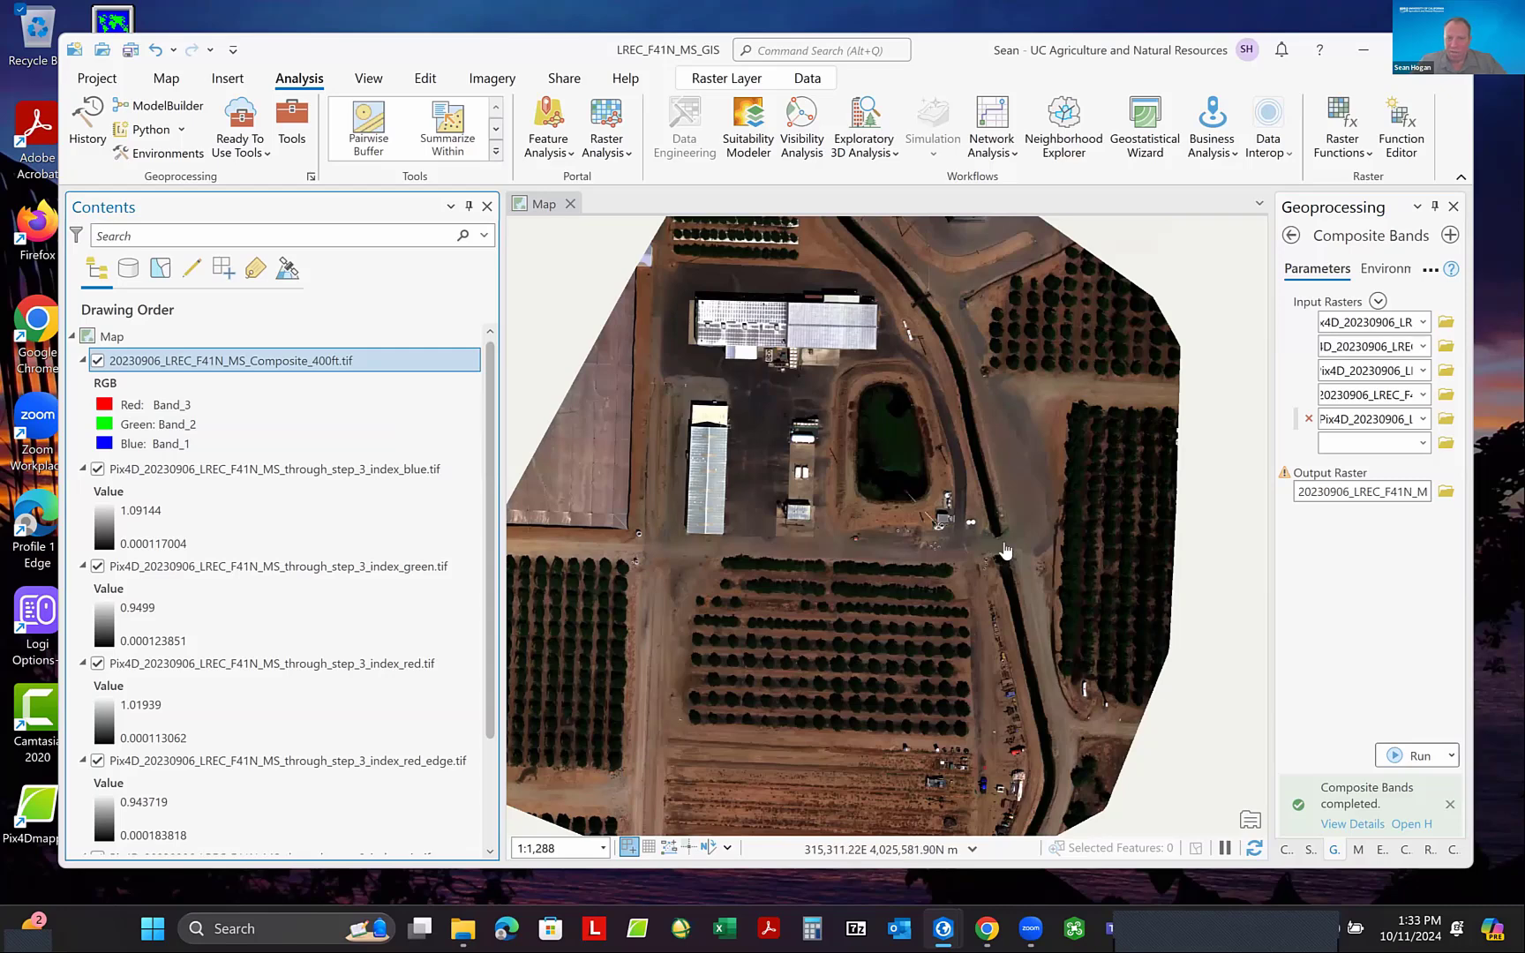
- Set the composite raster layer's stretch type to Standard Deviation
scroll(938, 551, down, 2)
scroll(940, 550, up, 2)
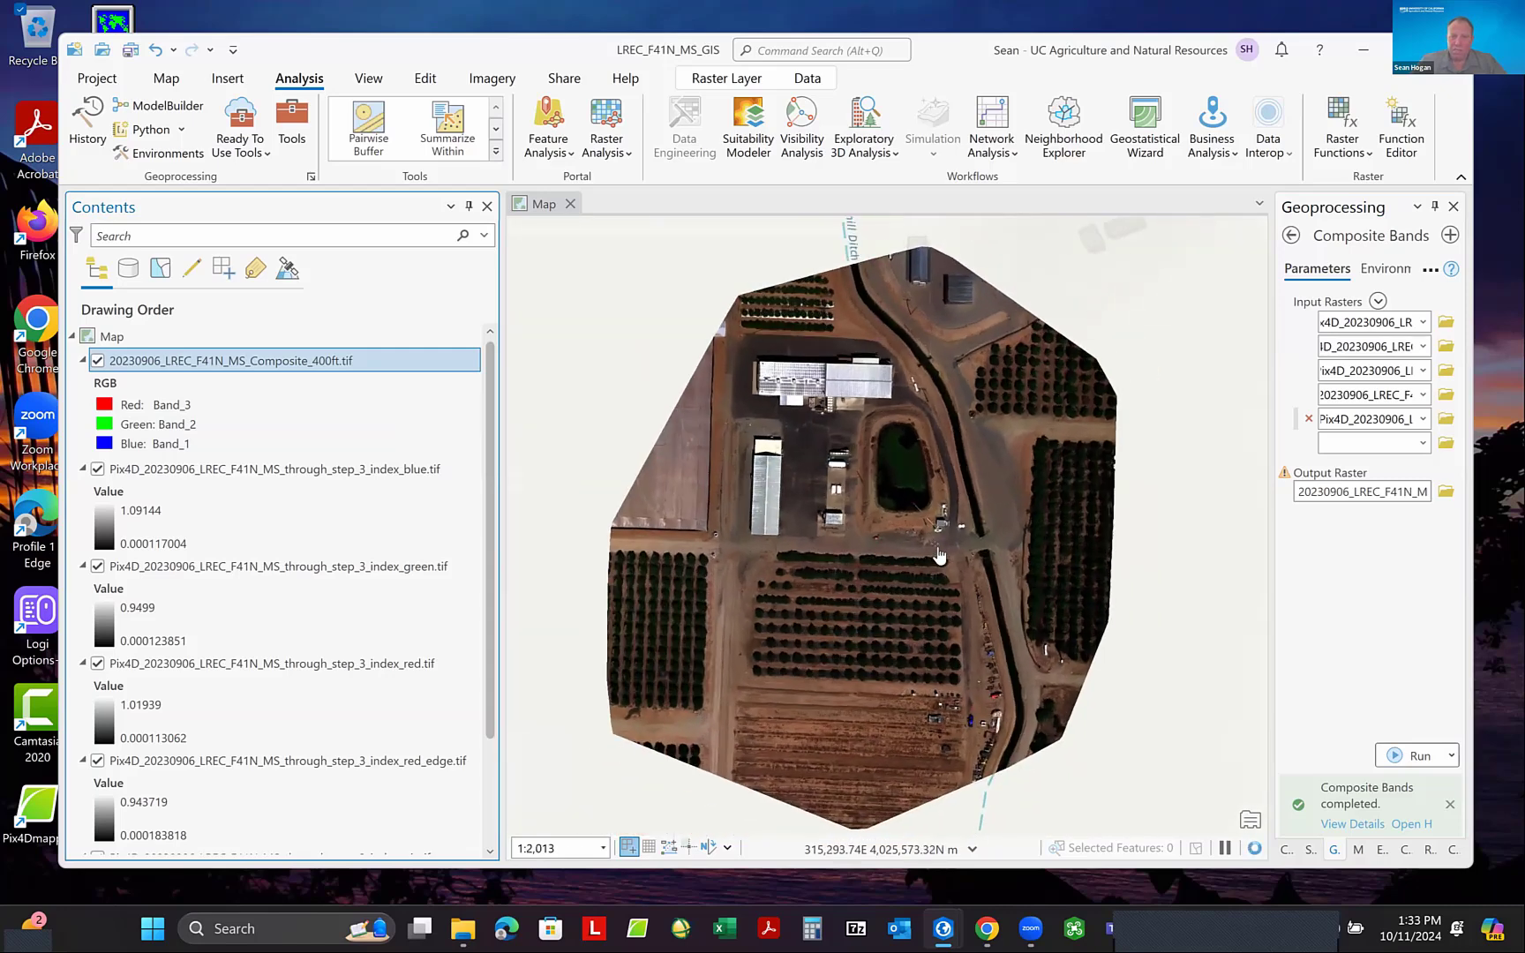
scroll(942, 549, down, 1)
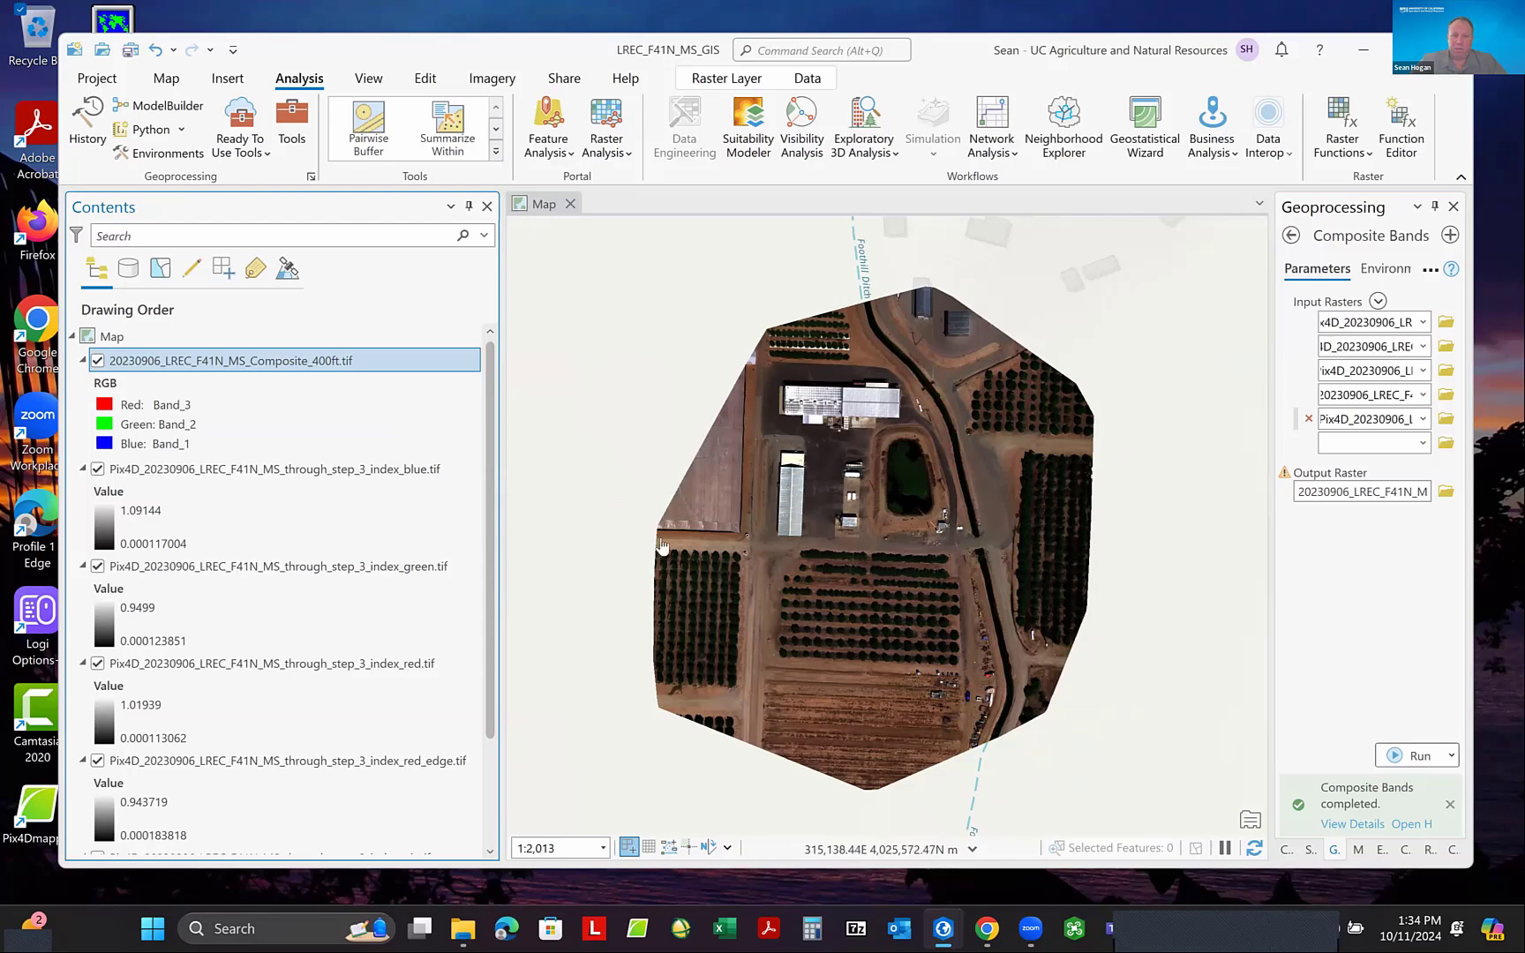
scroll(916, 521, up, 2)
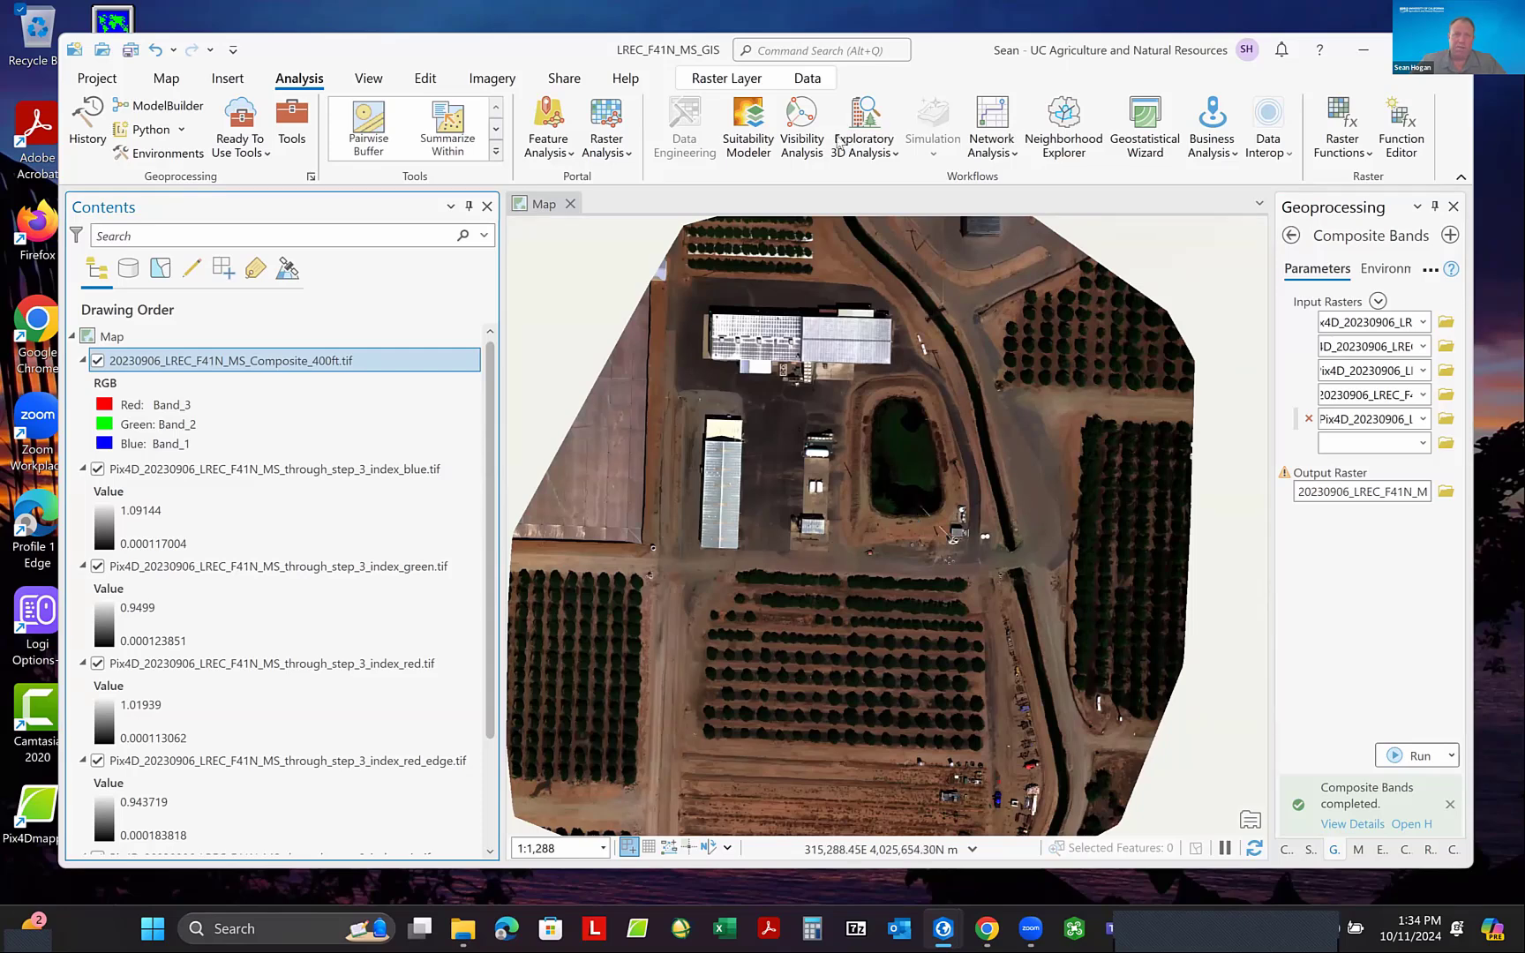
click(735, 82)
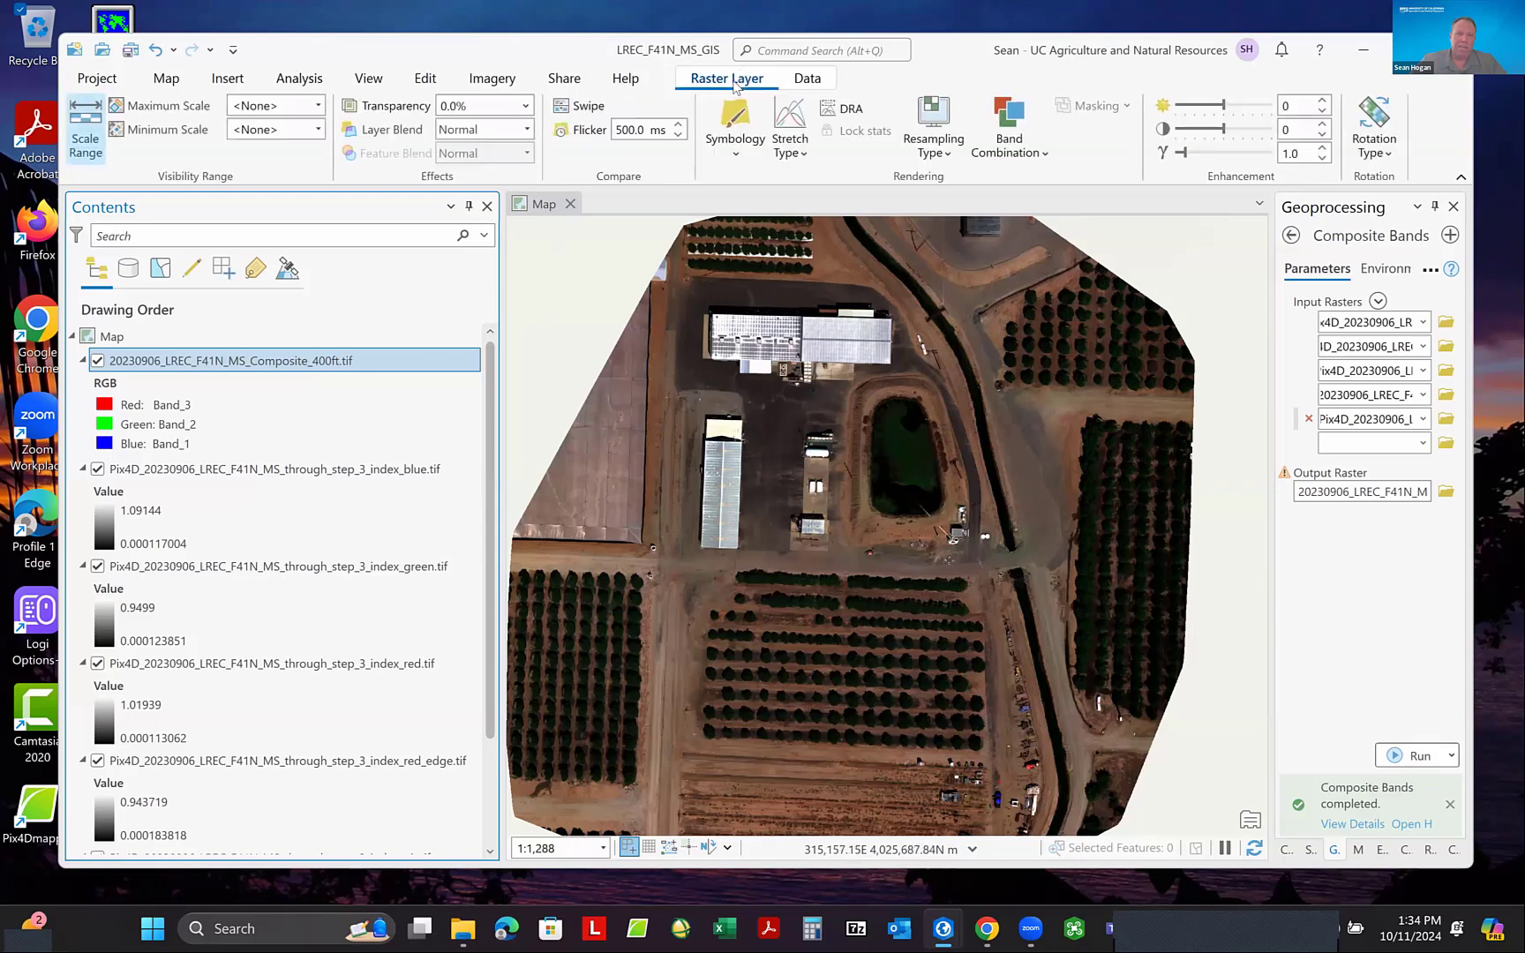
click(804, 152)
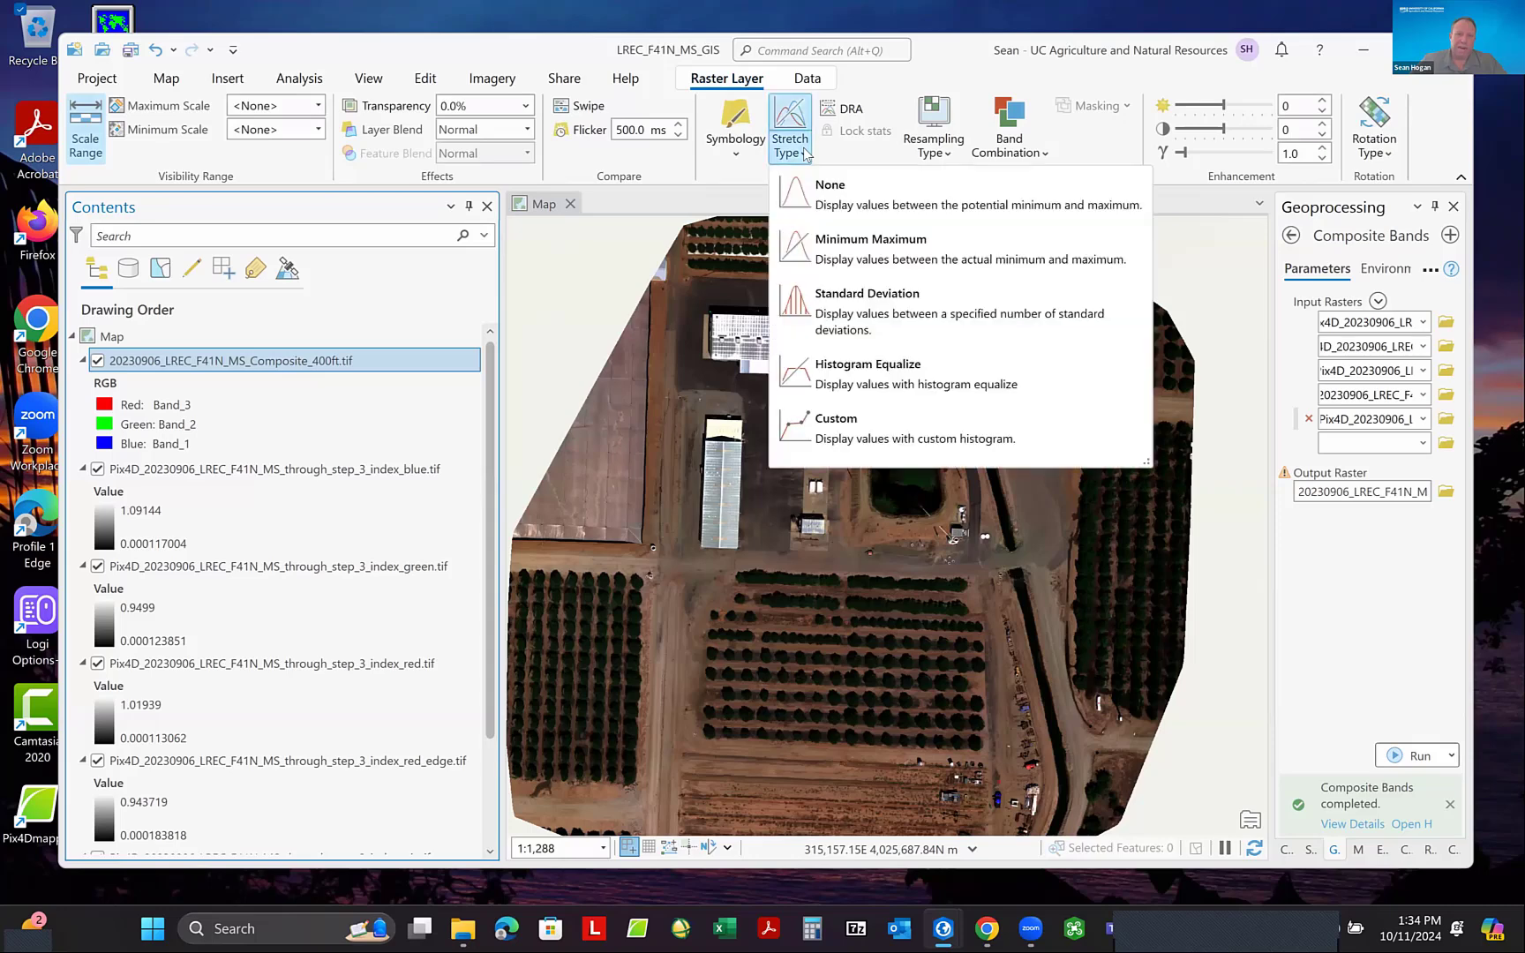
click(873, 305)
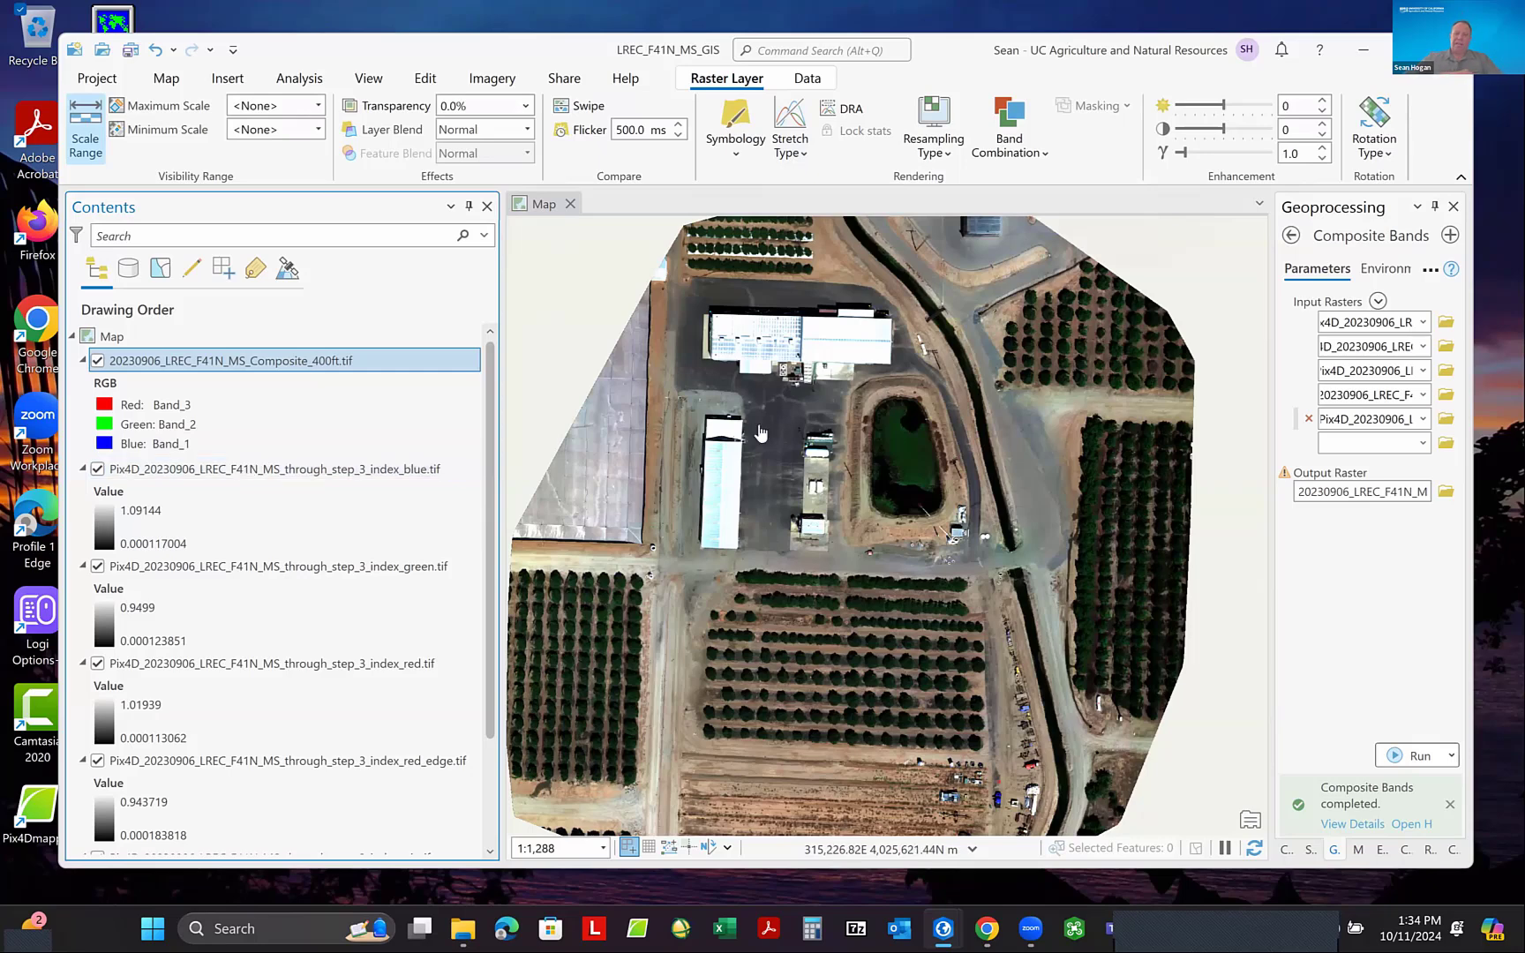
- Remove the five single-band index layers, from blue through nir, from the map
click(269, 488)
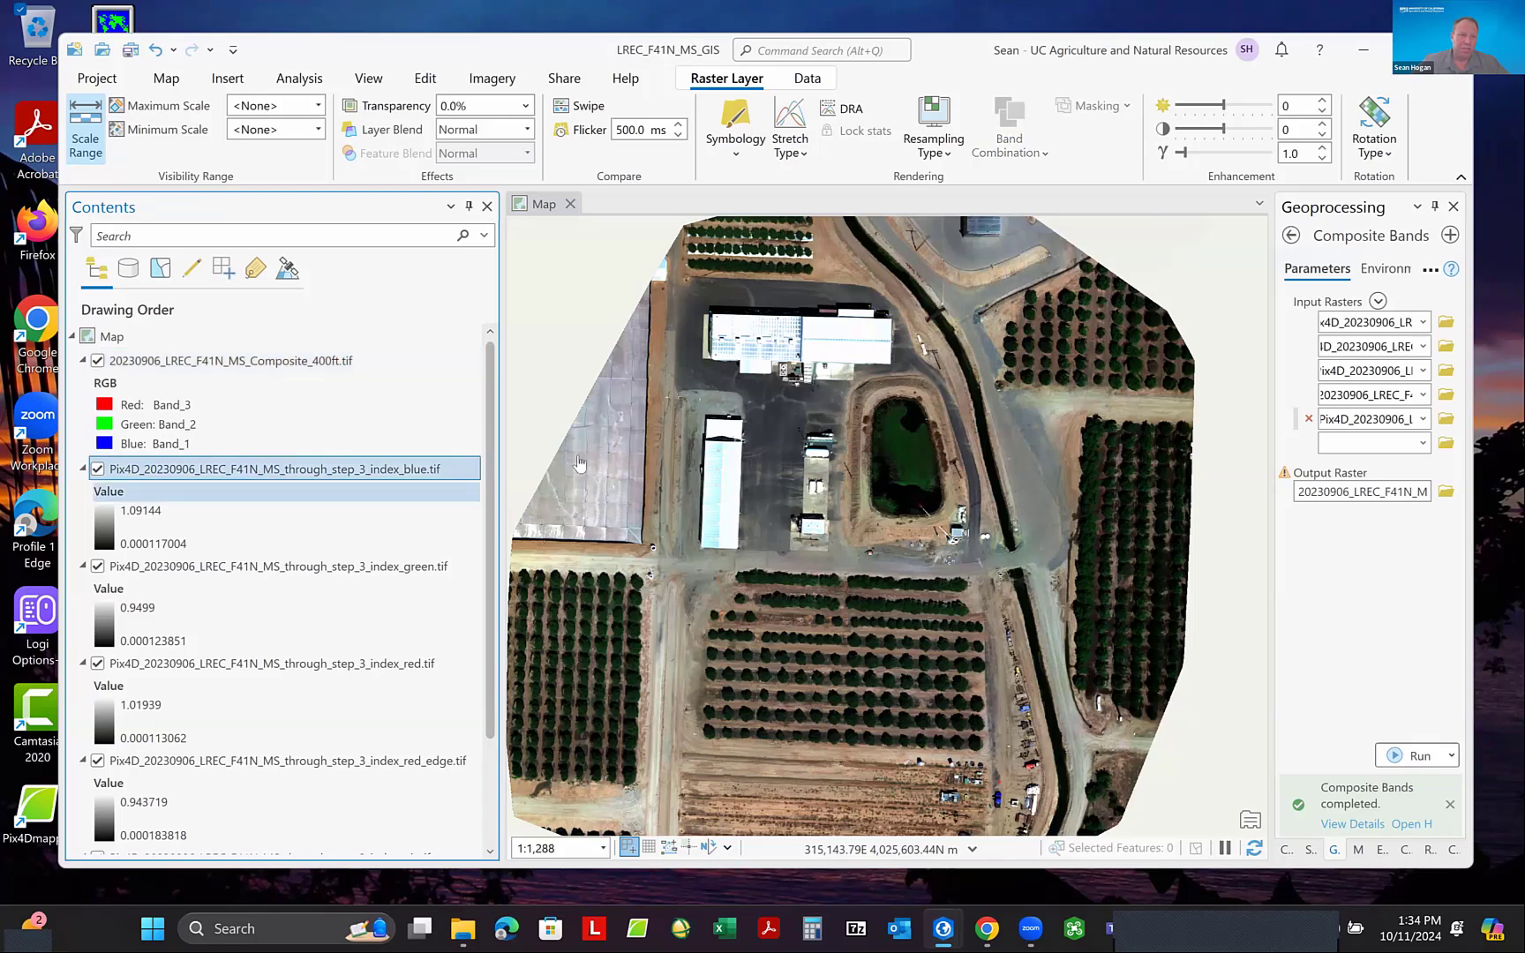
drag(490, 495, 501, 600)
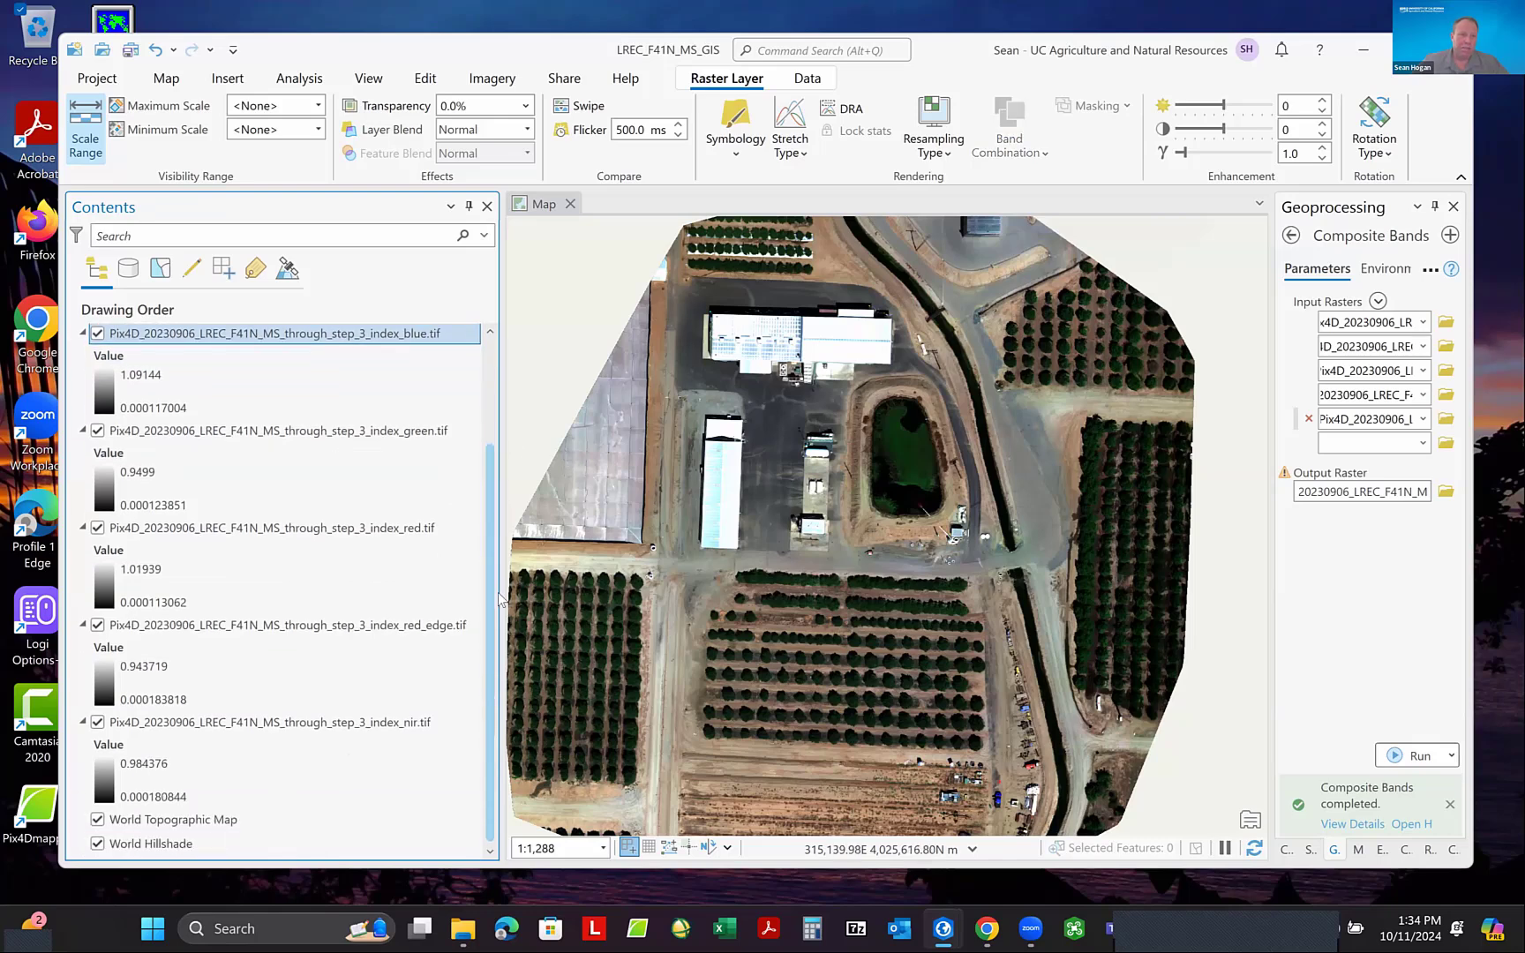
shift+click(212, 726)
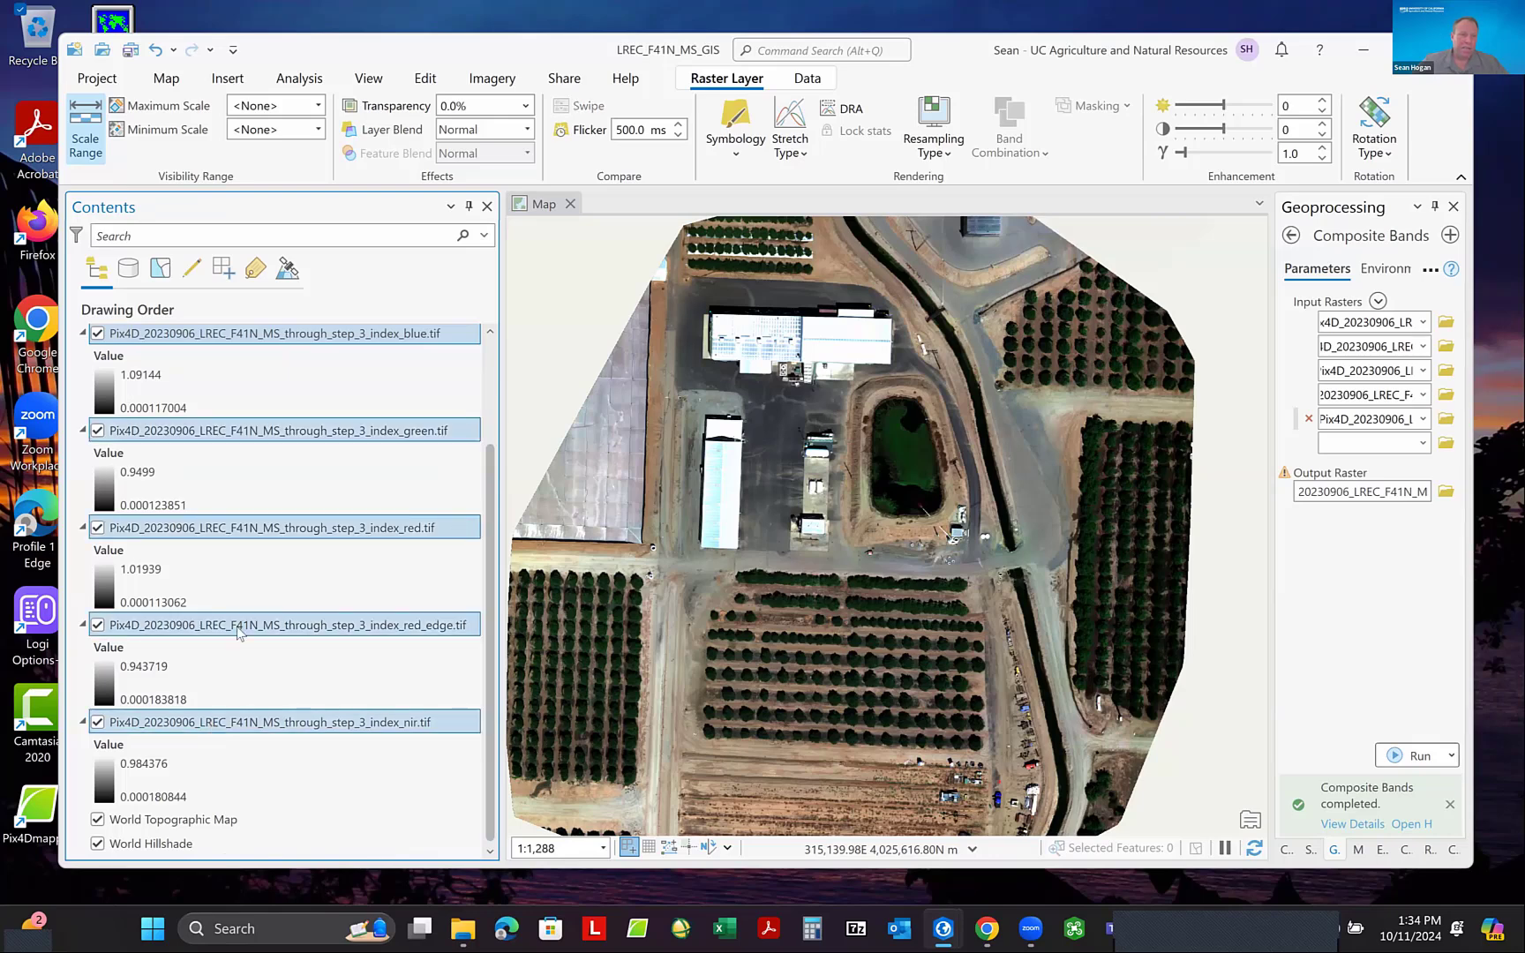
right_click(274, 534)
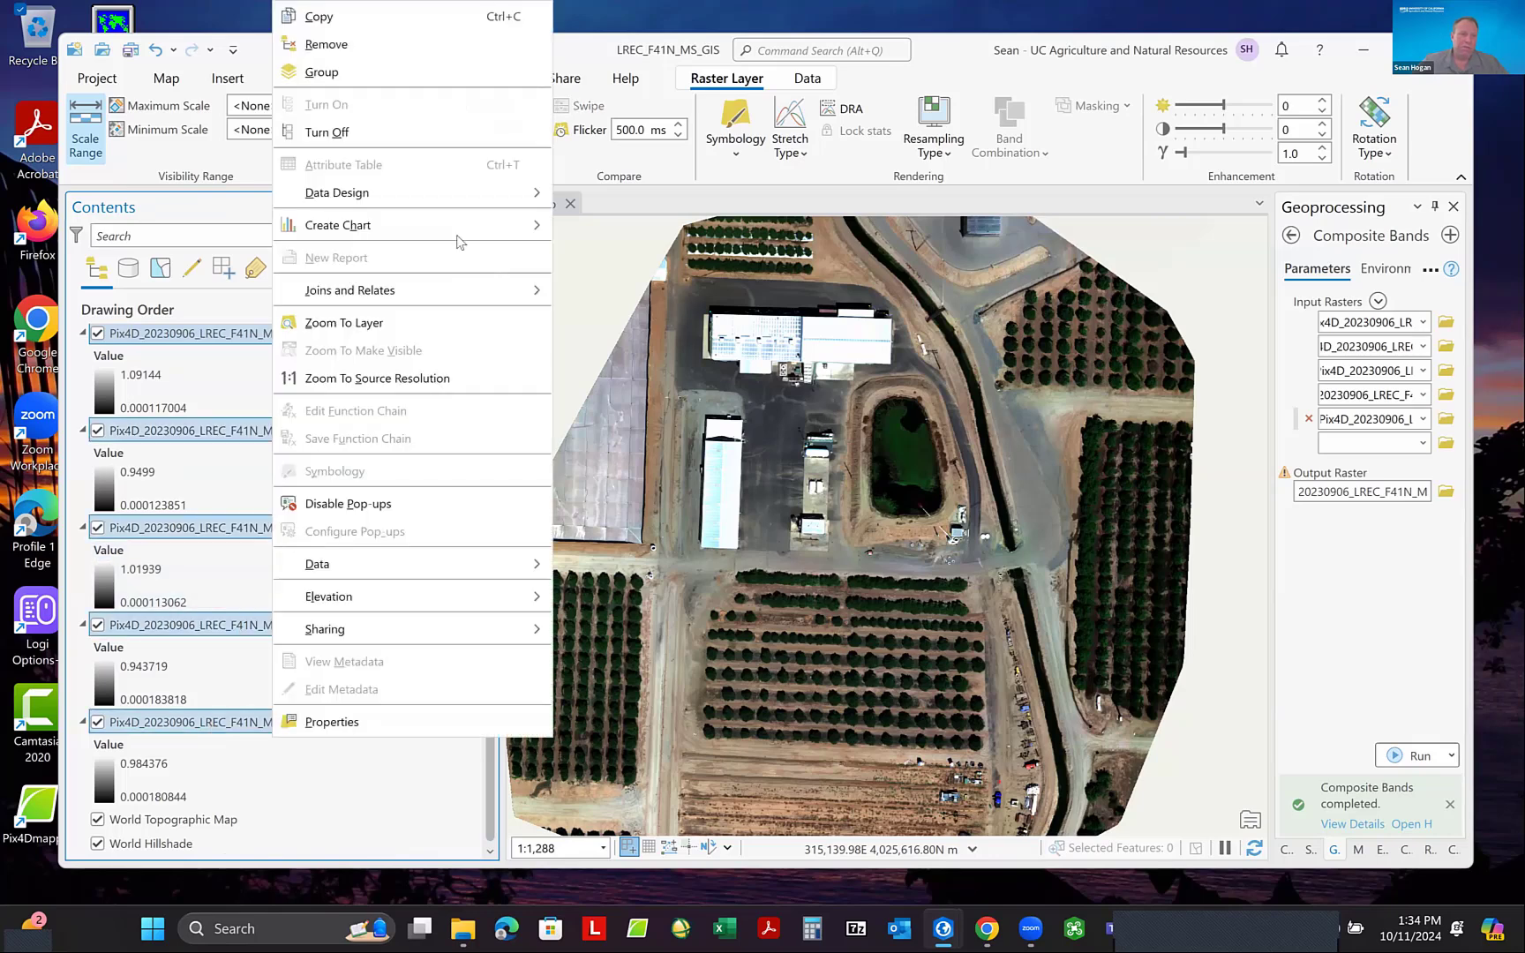
click(349, 45)
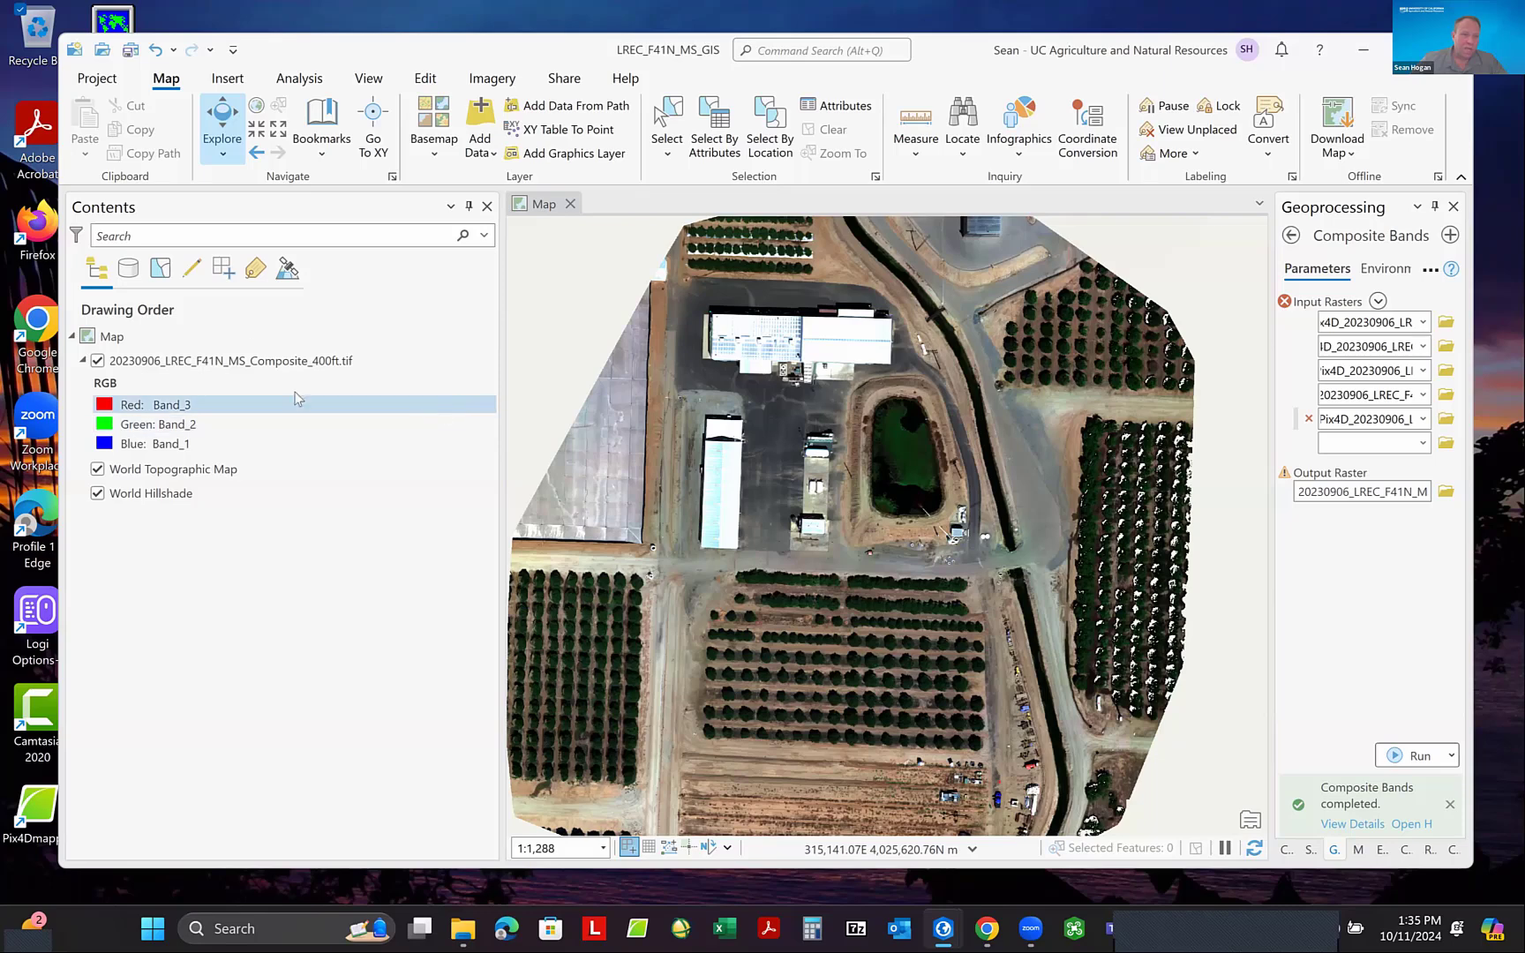
- Save the project and widen the Geoprocessing pane
click(248, 339)
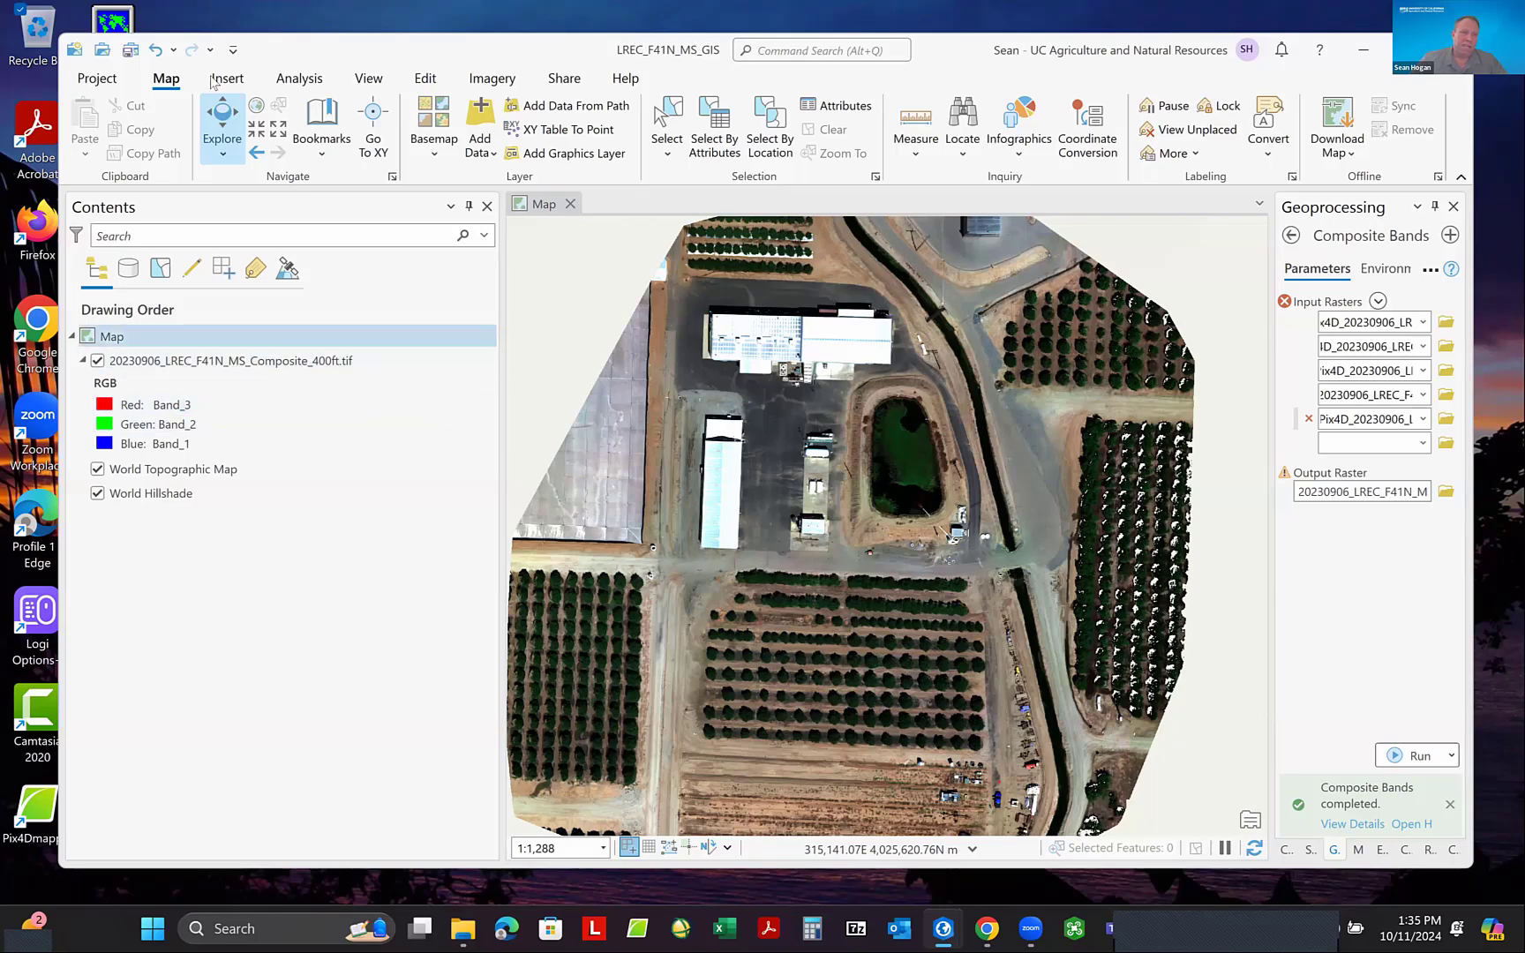
click(129, 50)
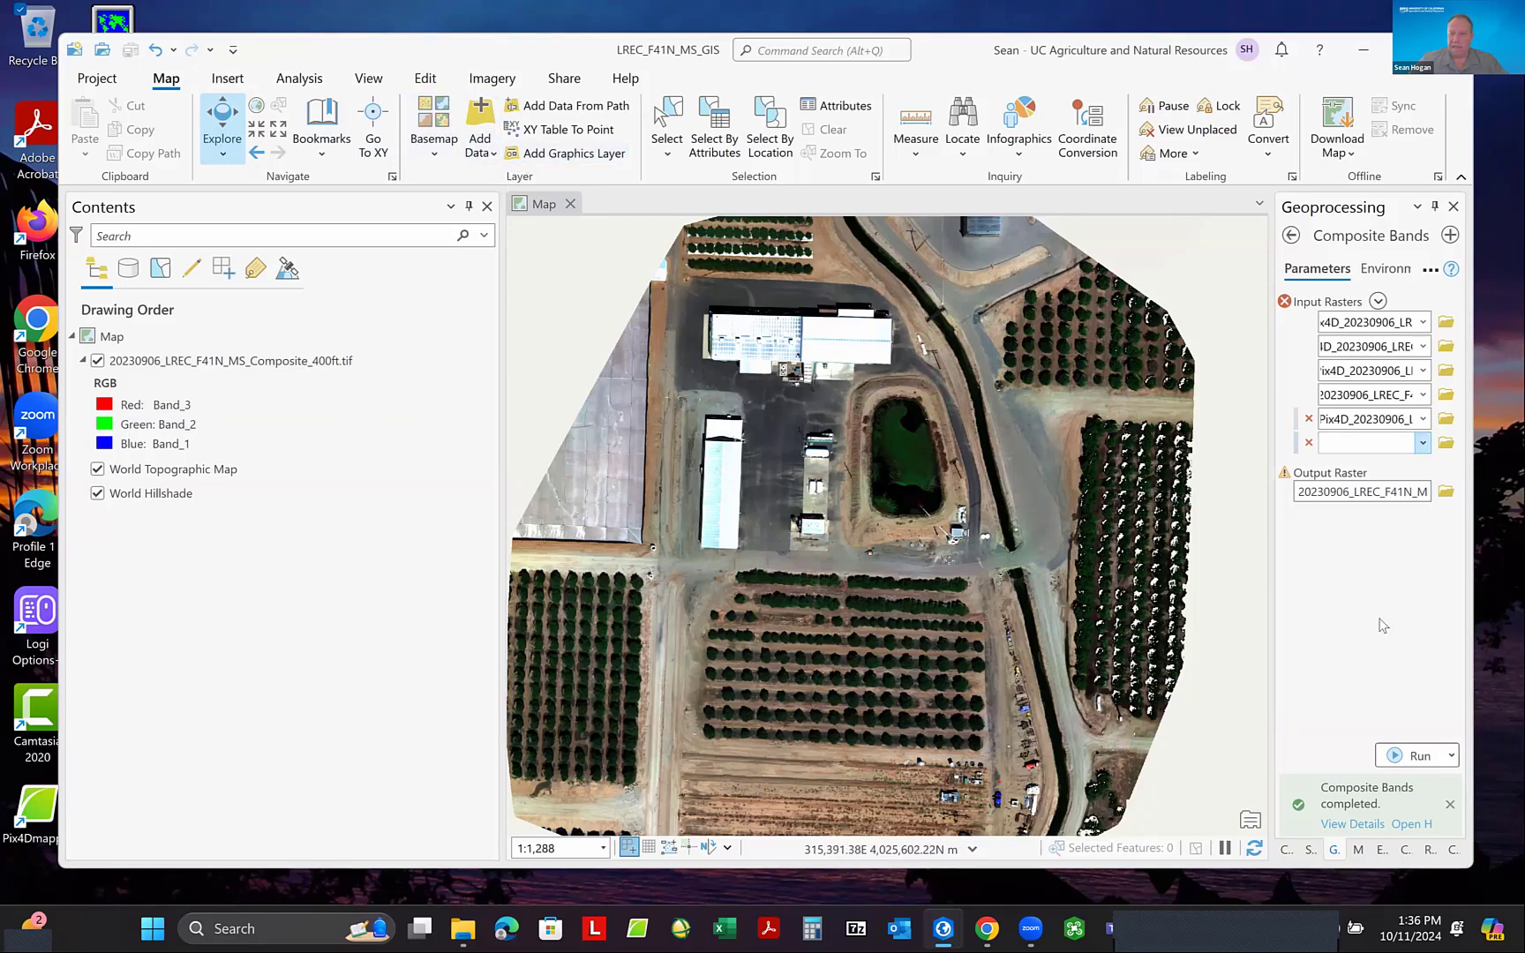
drag(1270, 545, 1174, 547)
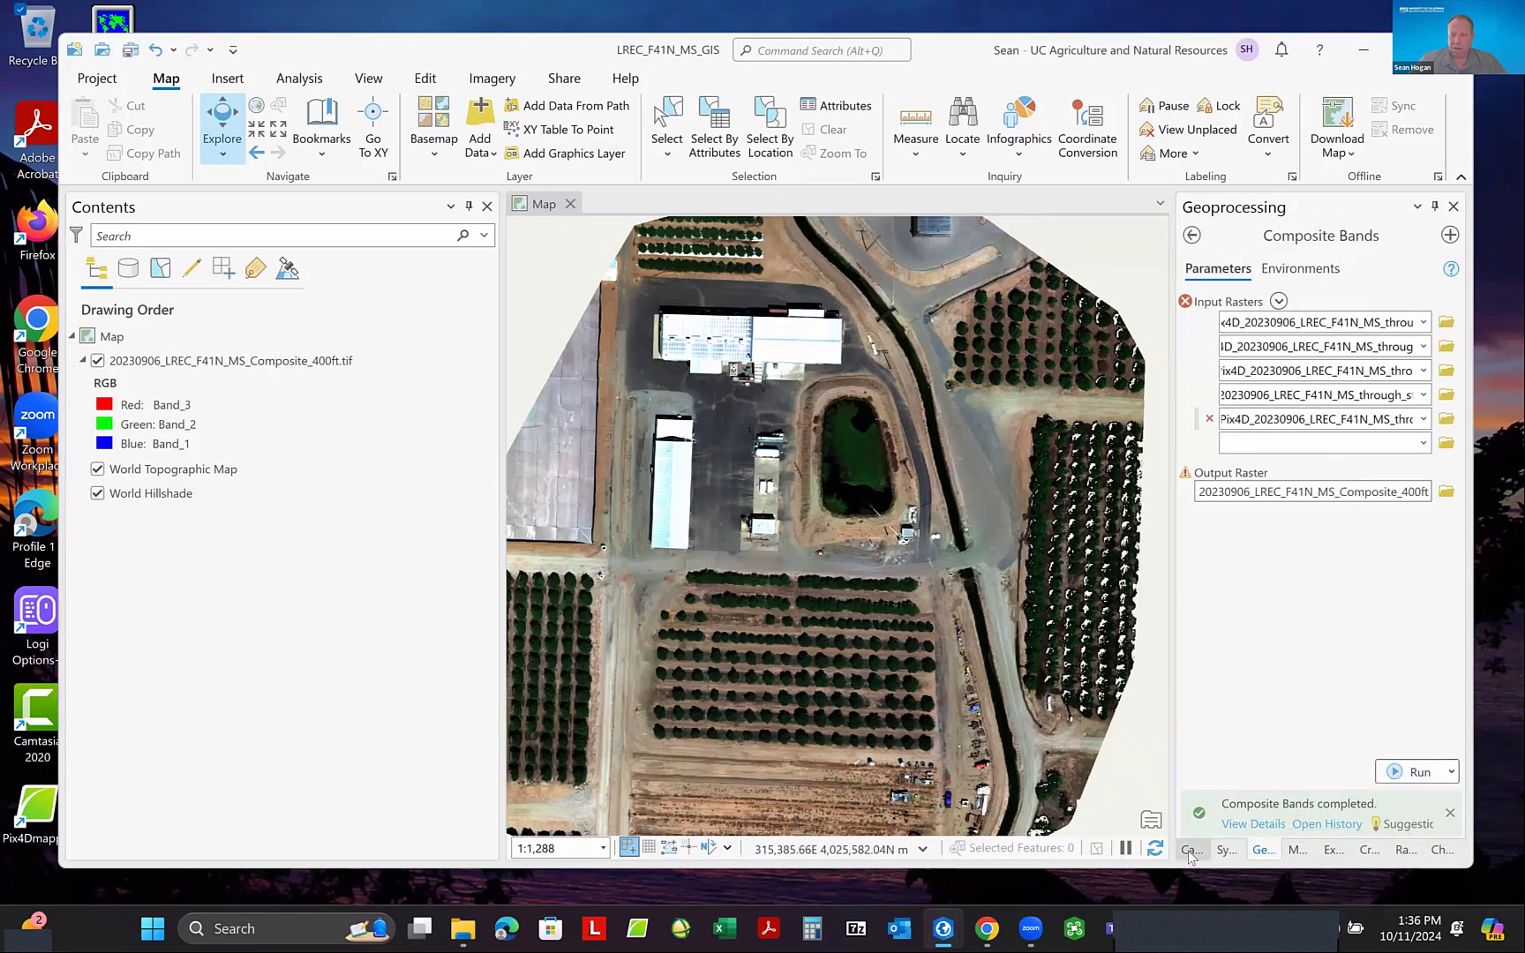
- Switch to File Explorer and add 20230906_LREC_F41N_Photopoints.txt from the Pix4D_20230906_LREC_F41N_MS_through_step_3 folder to the map as a standalone table
click(1192, 852)
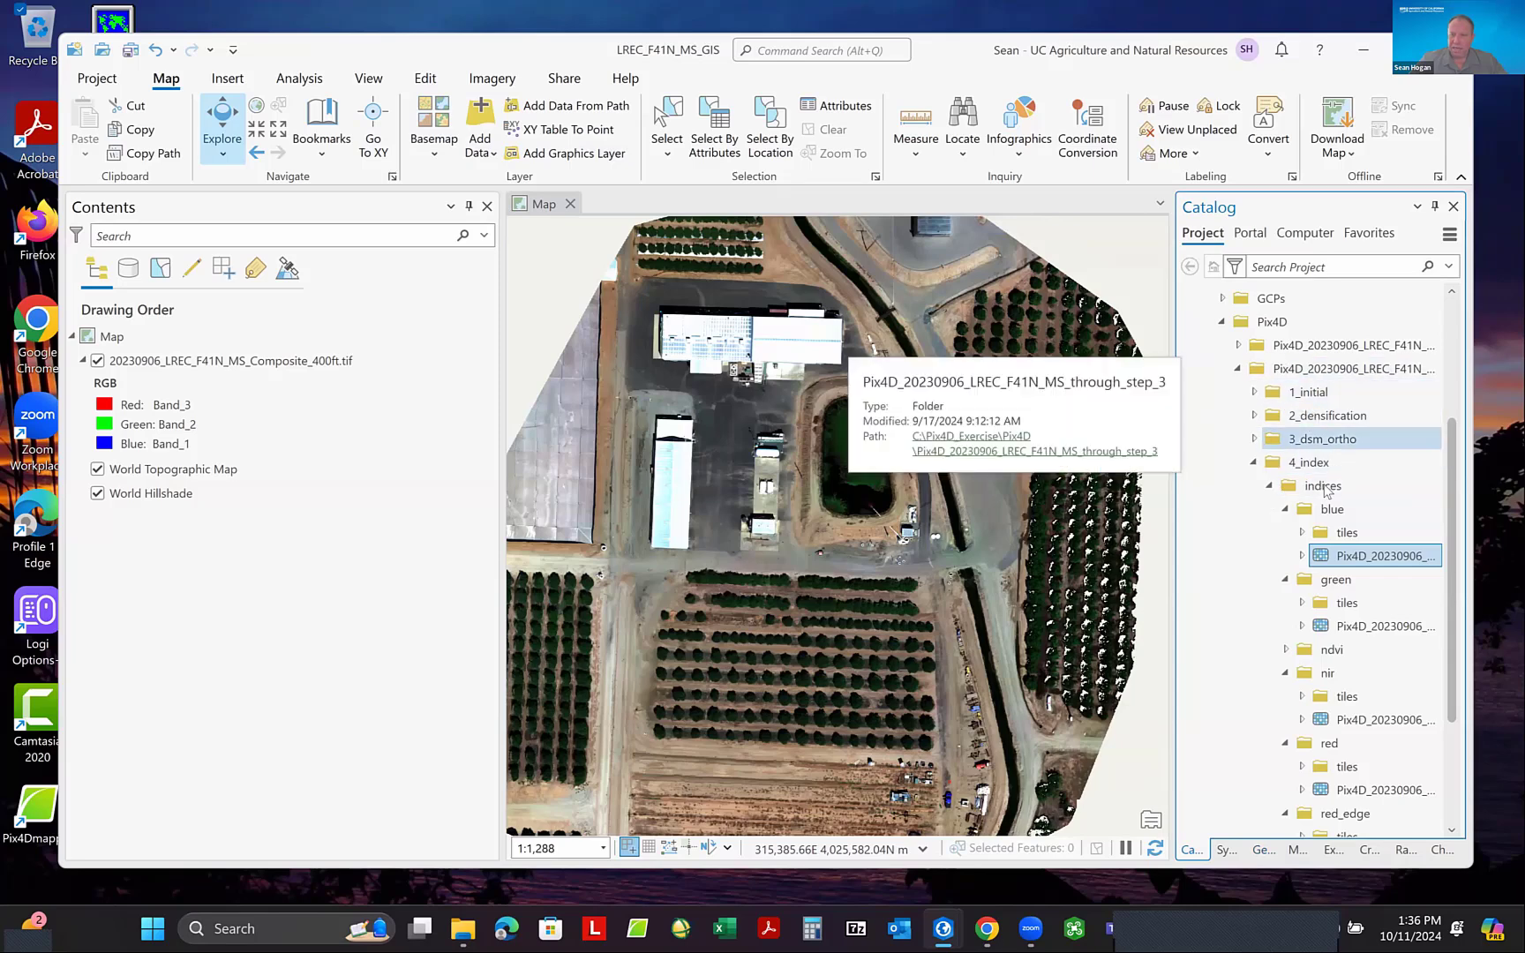
scroll(1324, 490, down, 3)
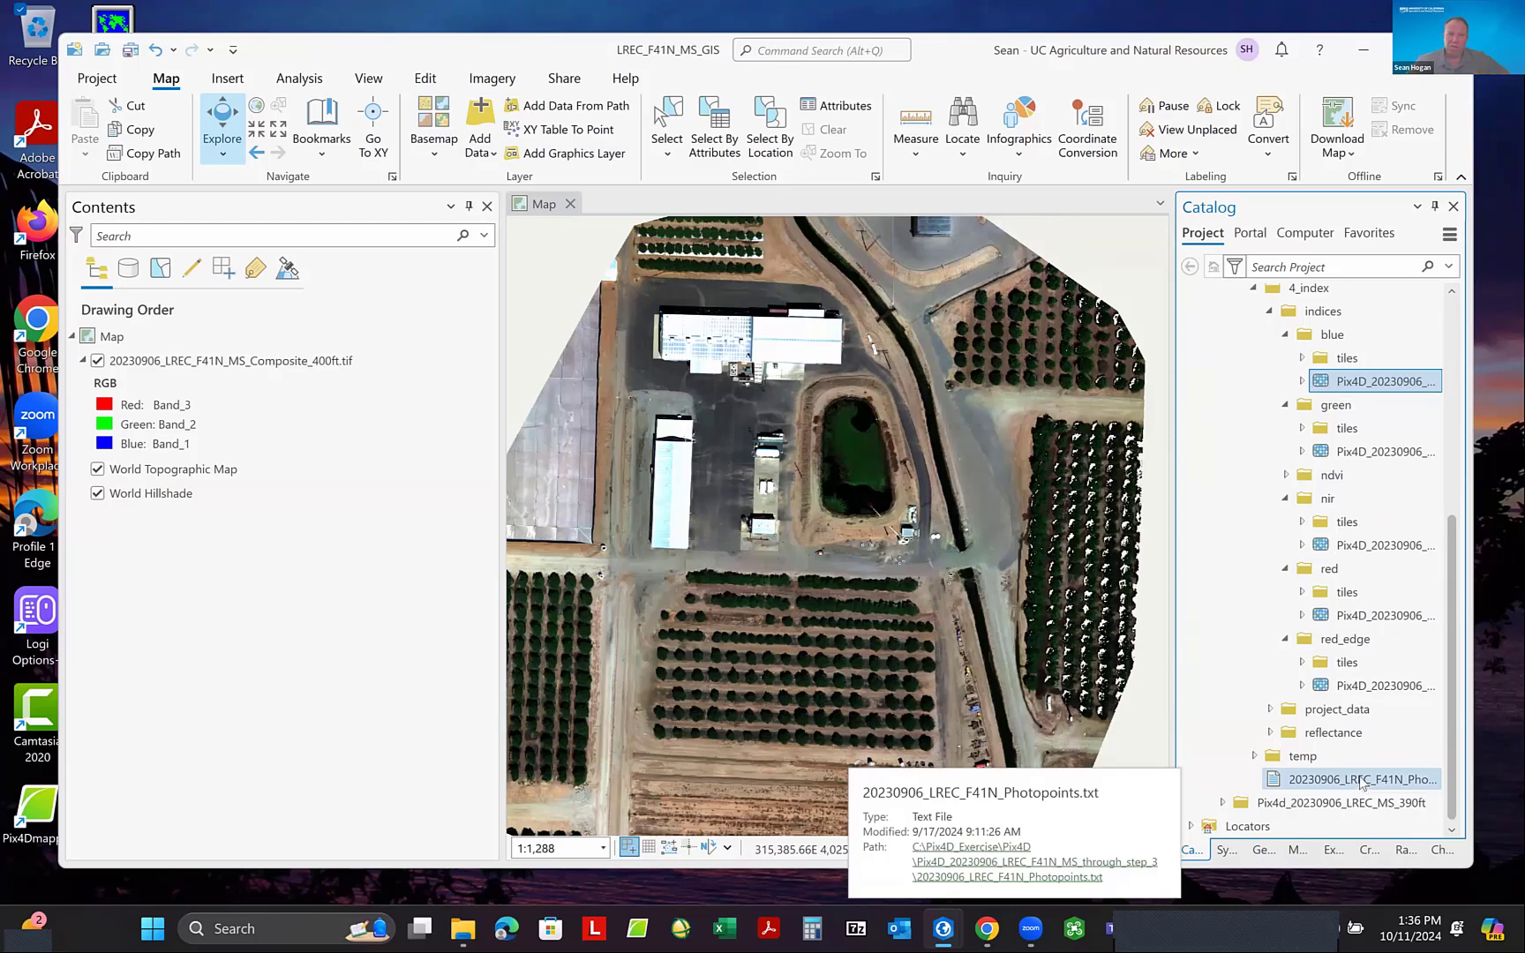
click(463, 929)
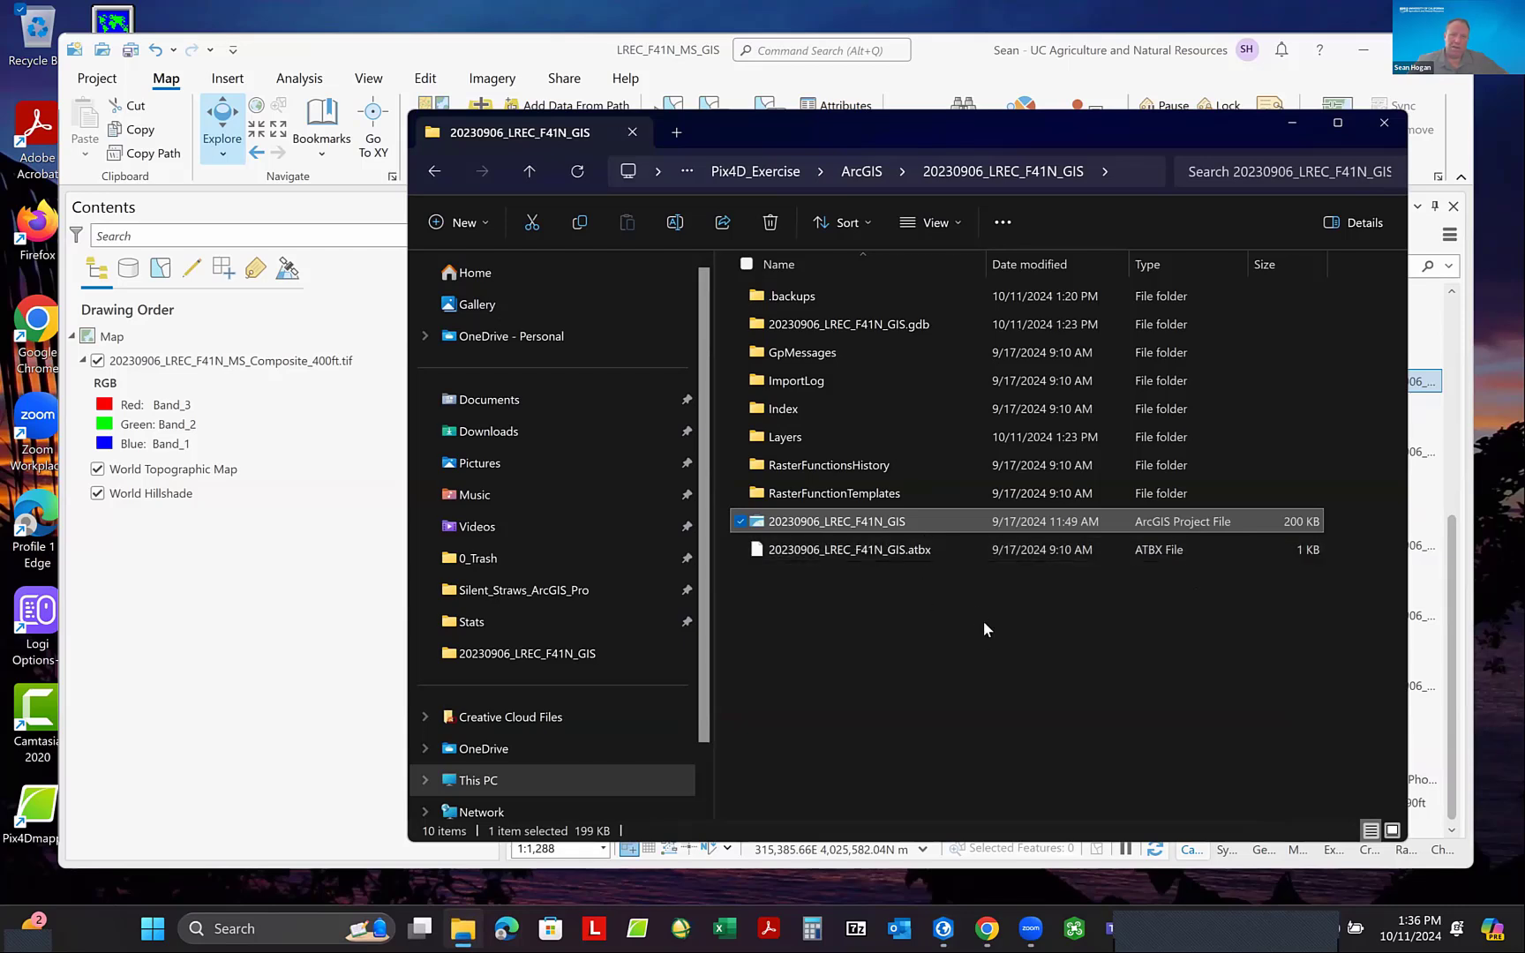
click(756, 171)
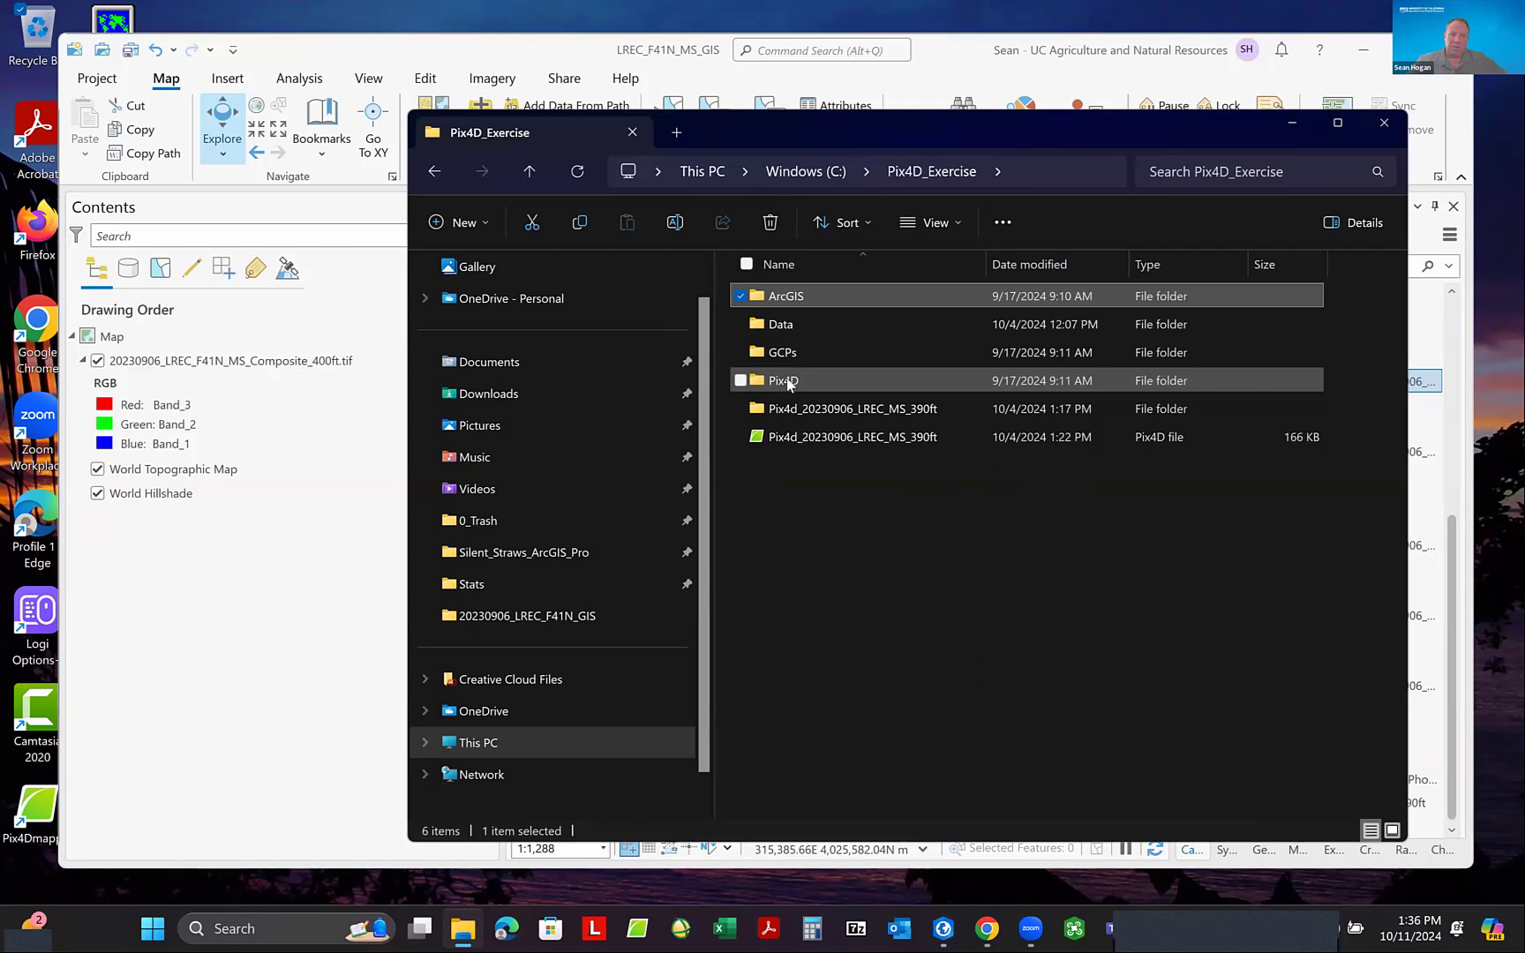
double_click(786, 381)
click(826, 330)
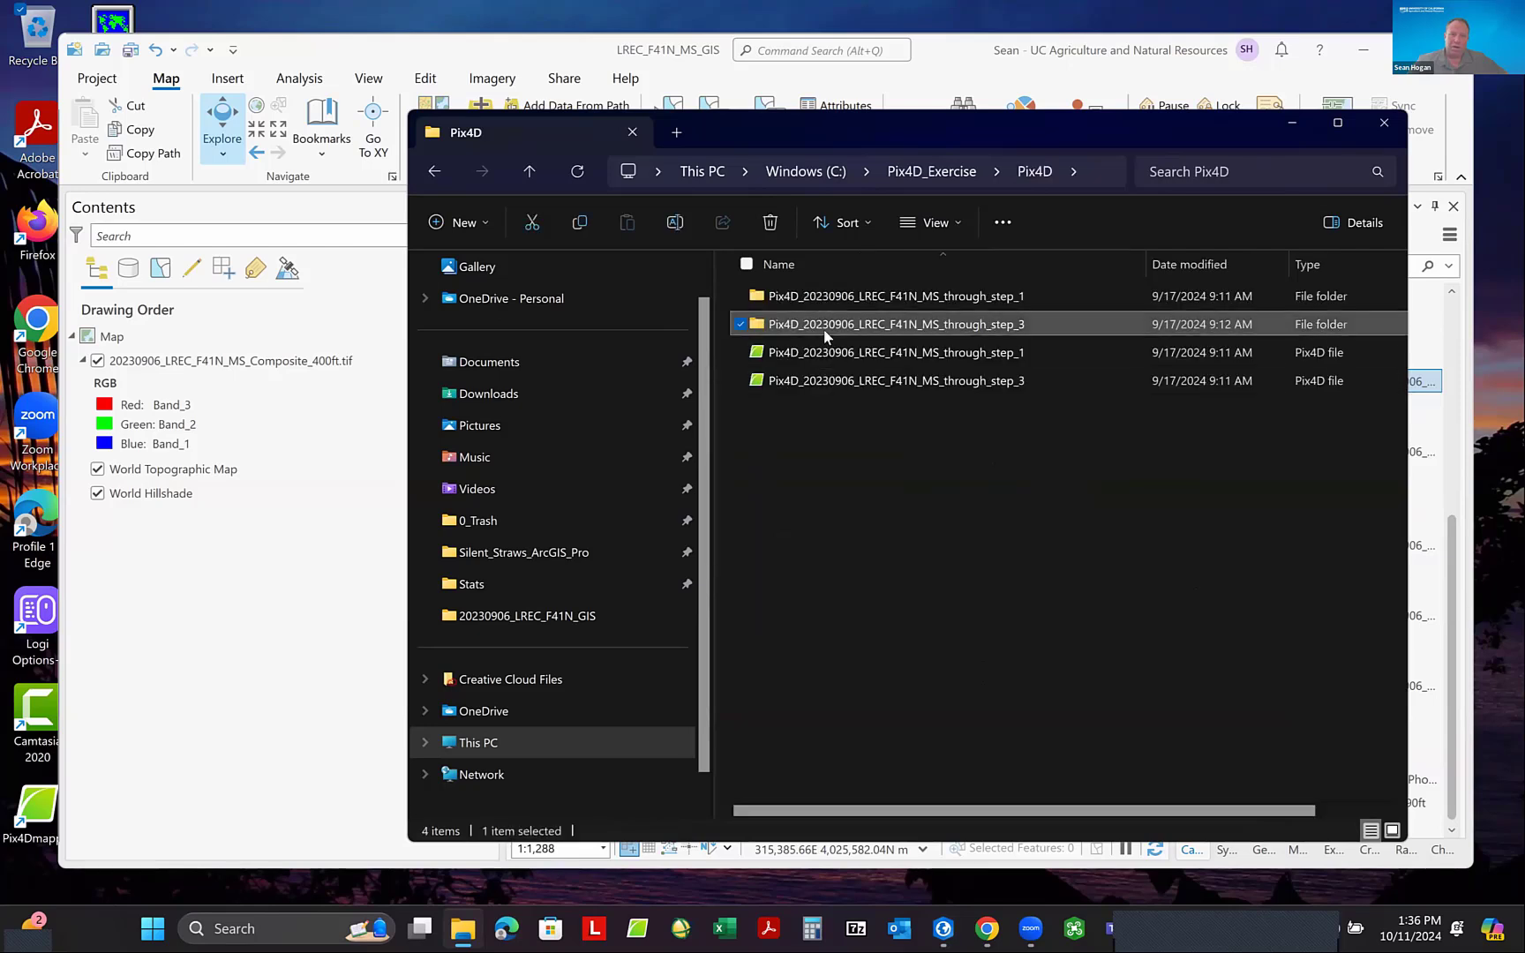
double_click(826, 326)
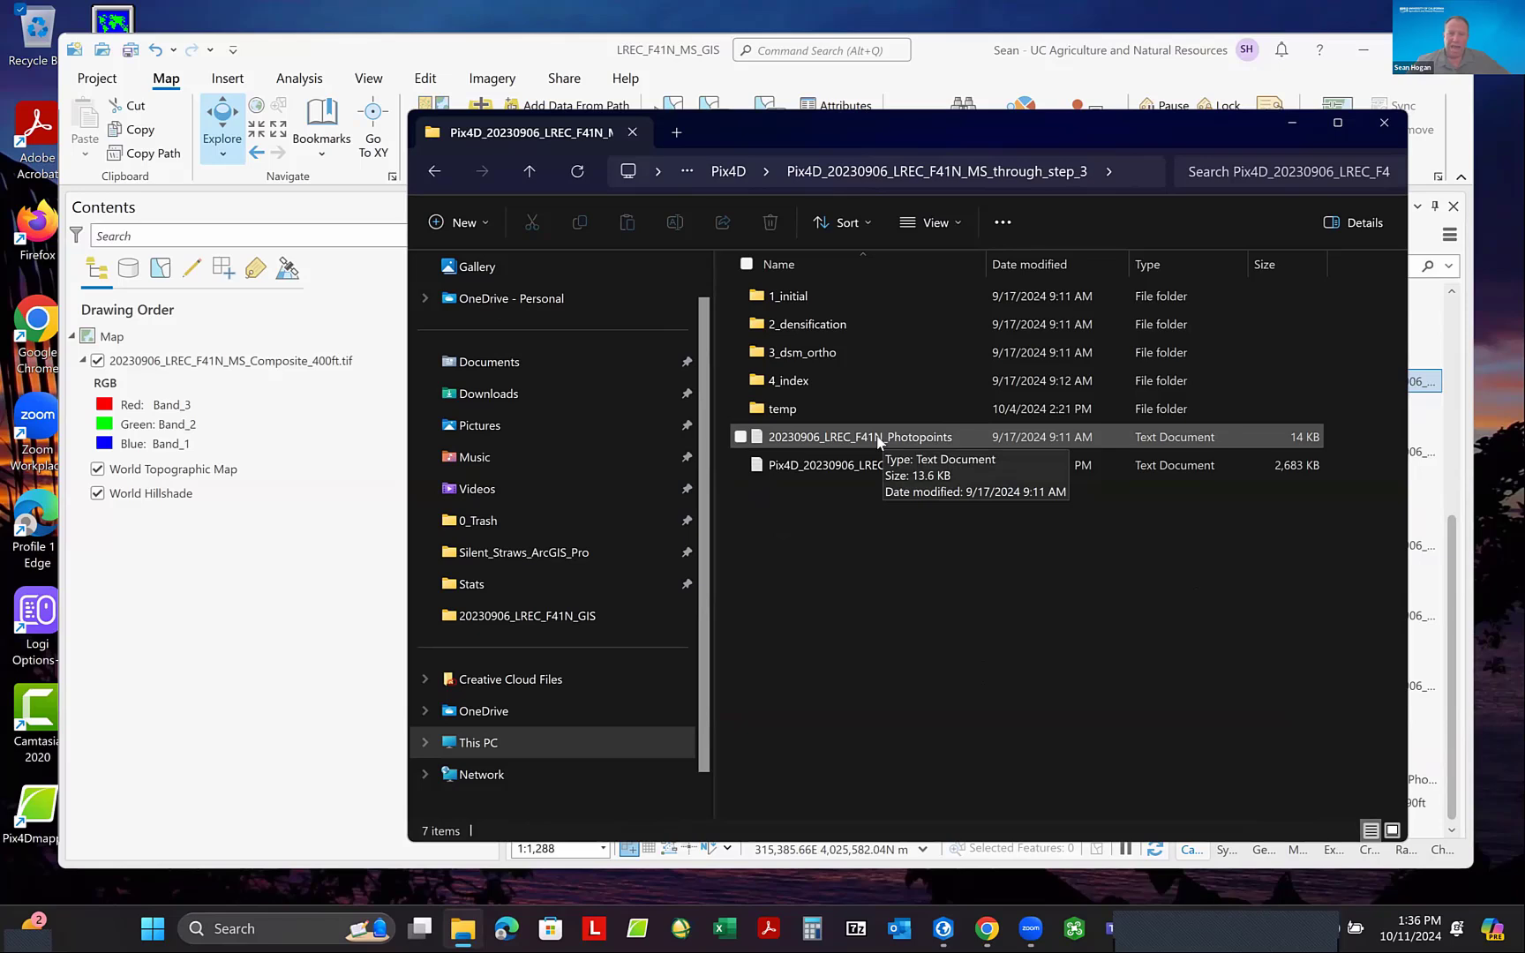
drag(877, 437, 287, 578)
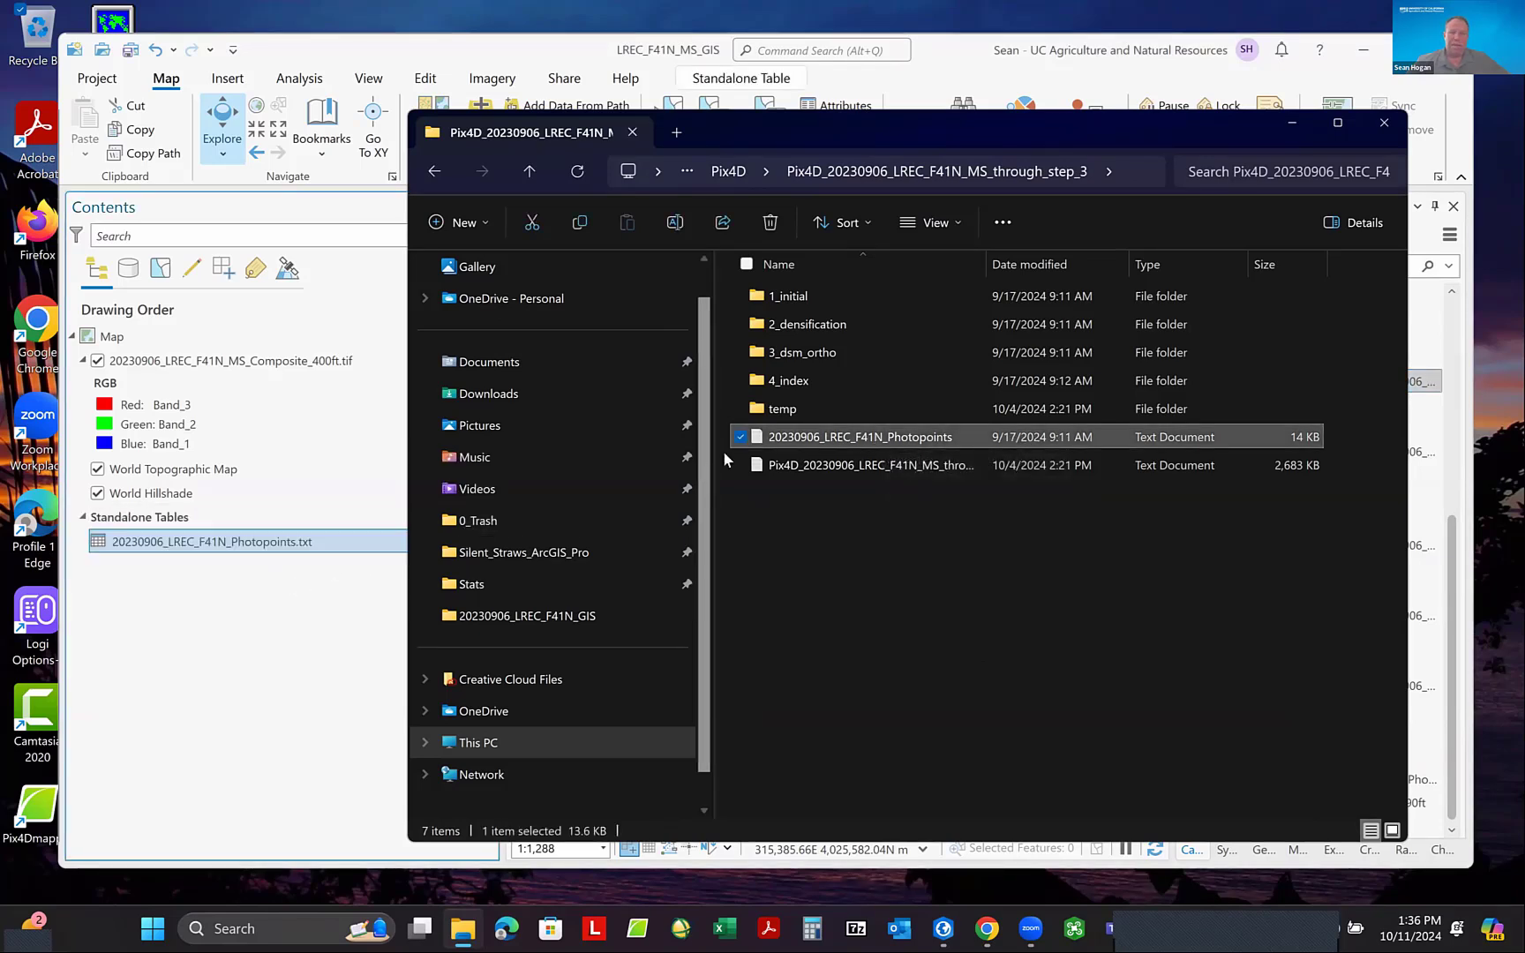
click(1294, 128)
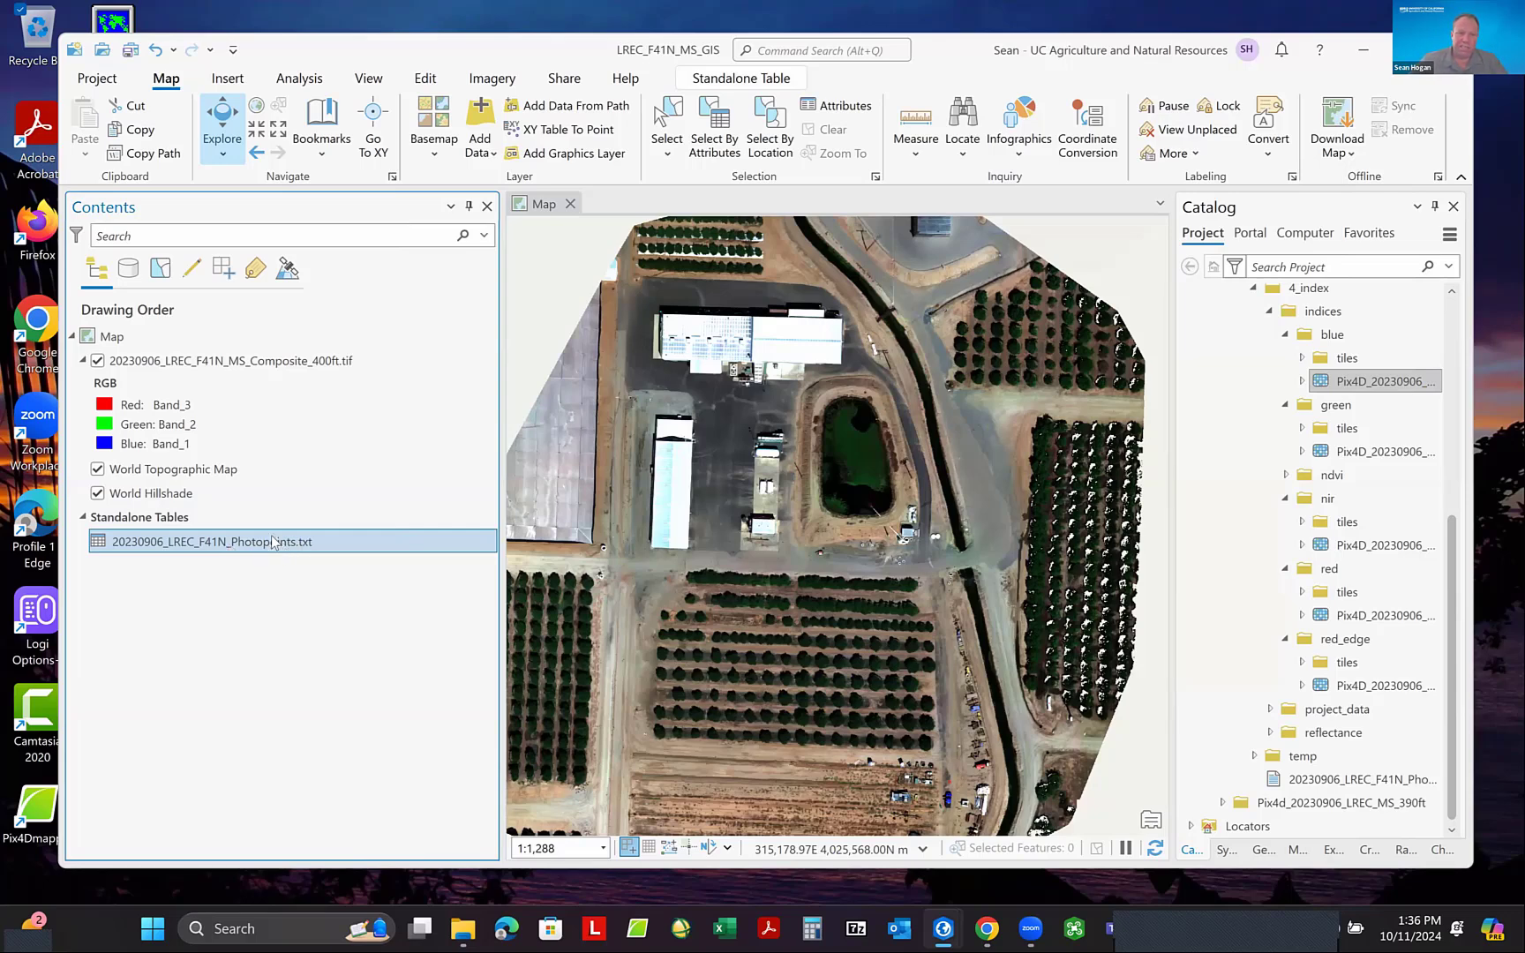
- Review the Photopoints table's records, check the map's coordinate system in its properties, and close the table
right_click(227, 552)
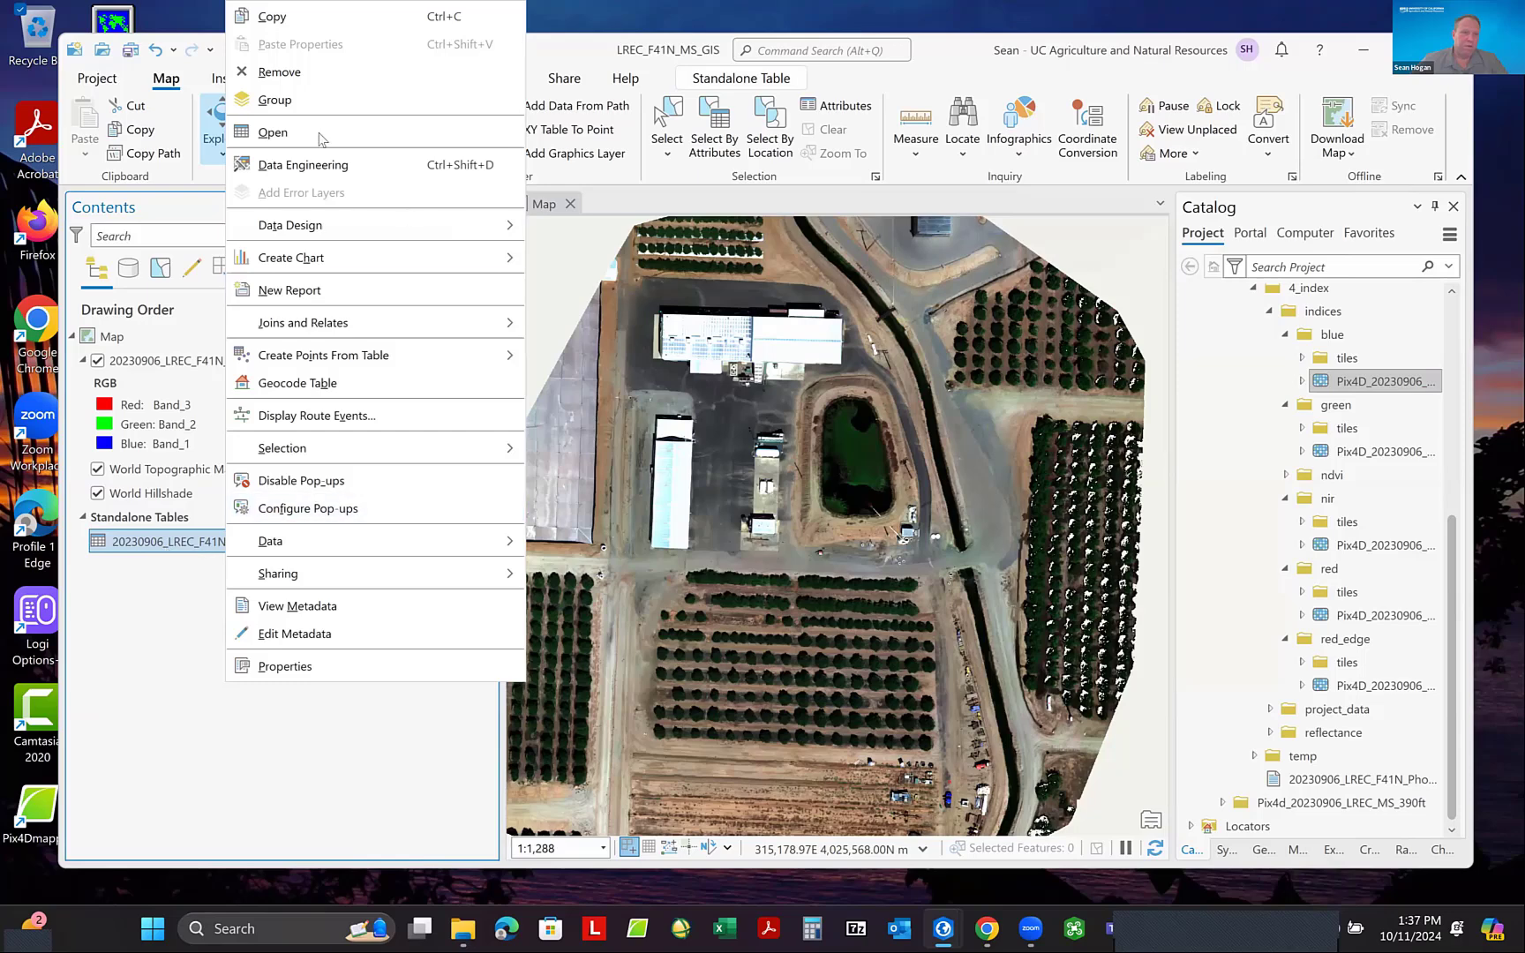
click(291, 132)
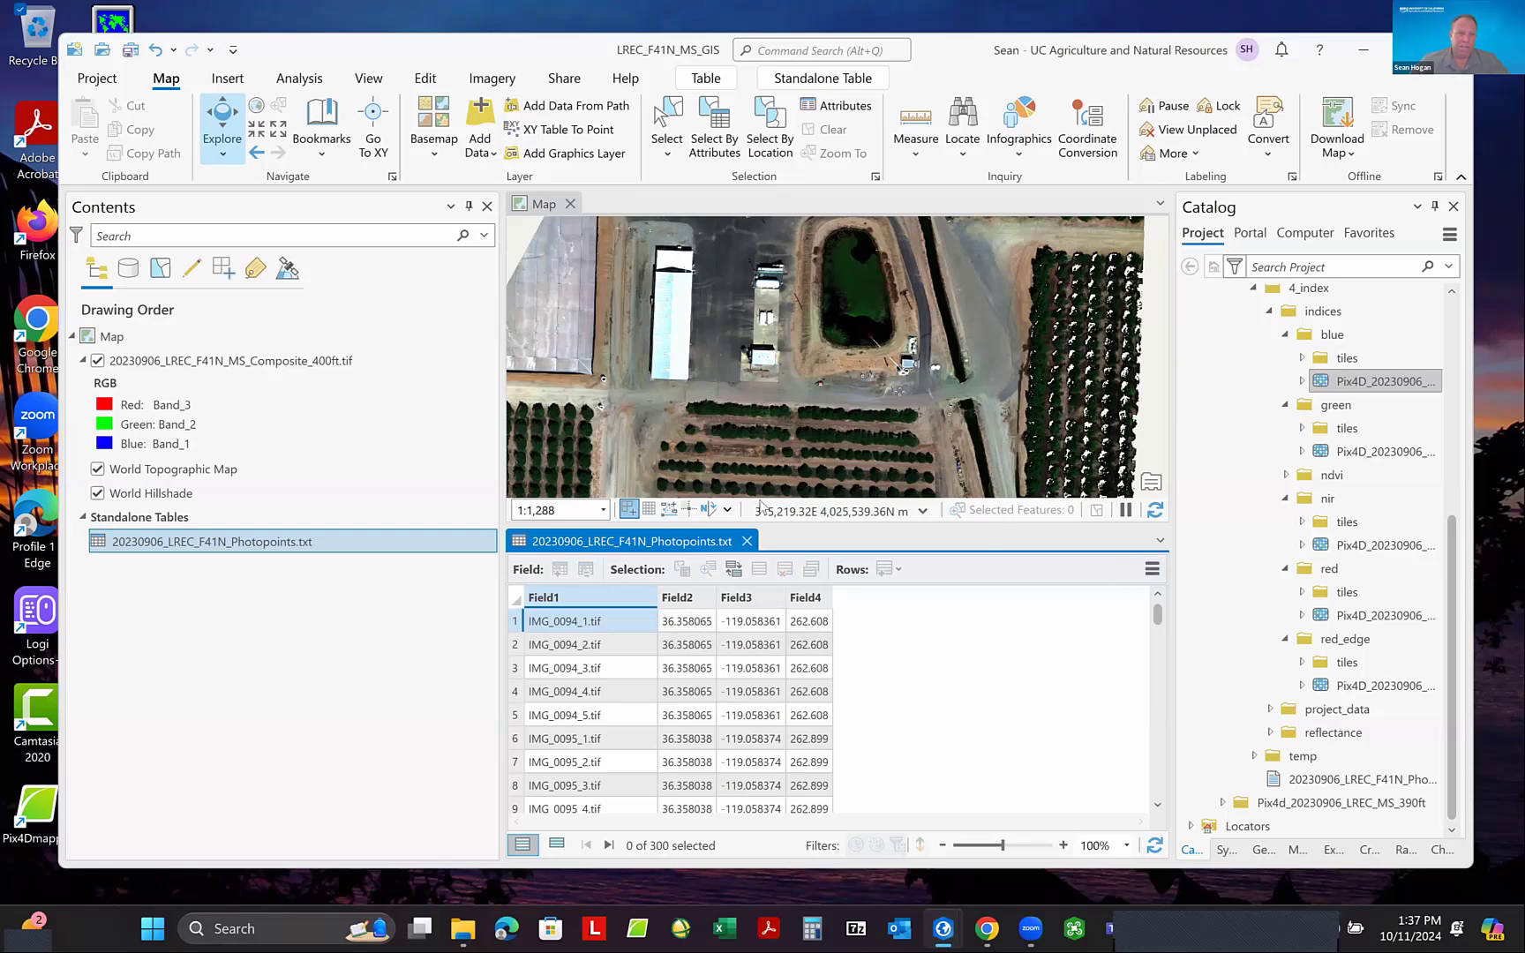
right_click(186, 334)
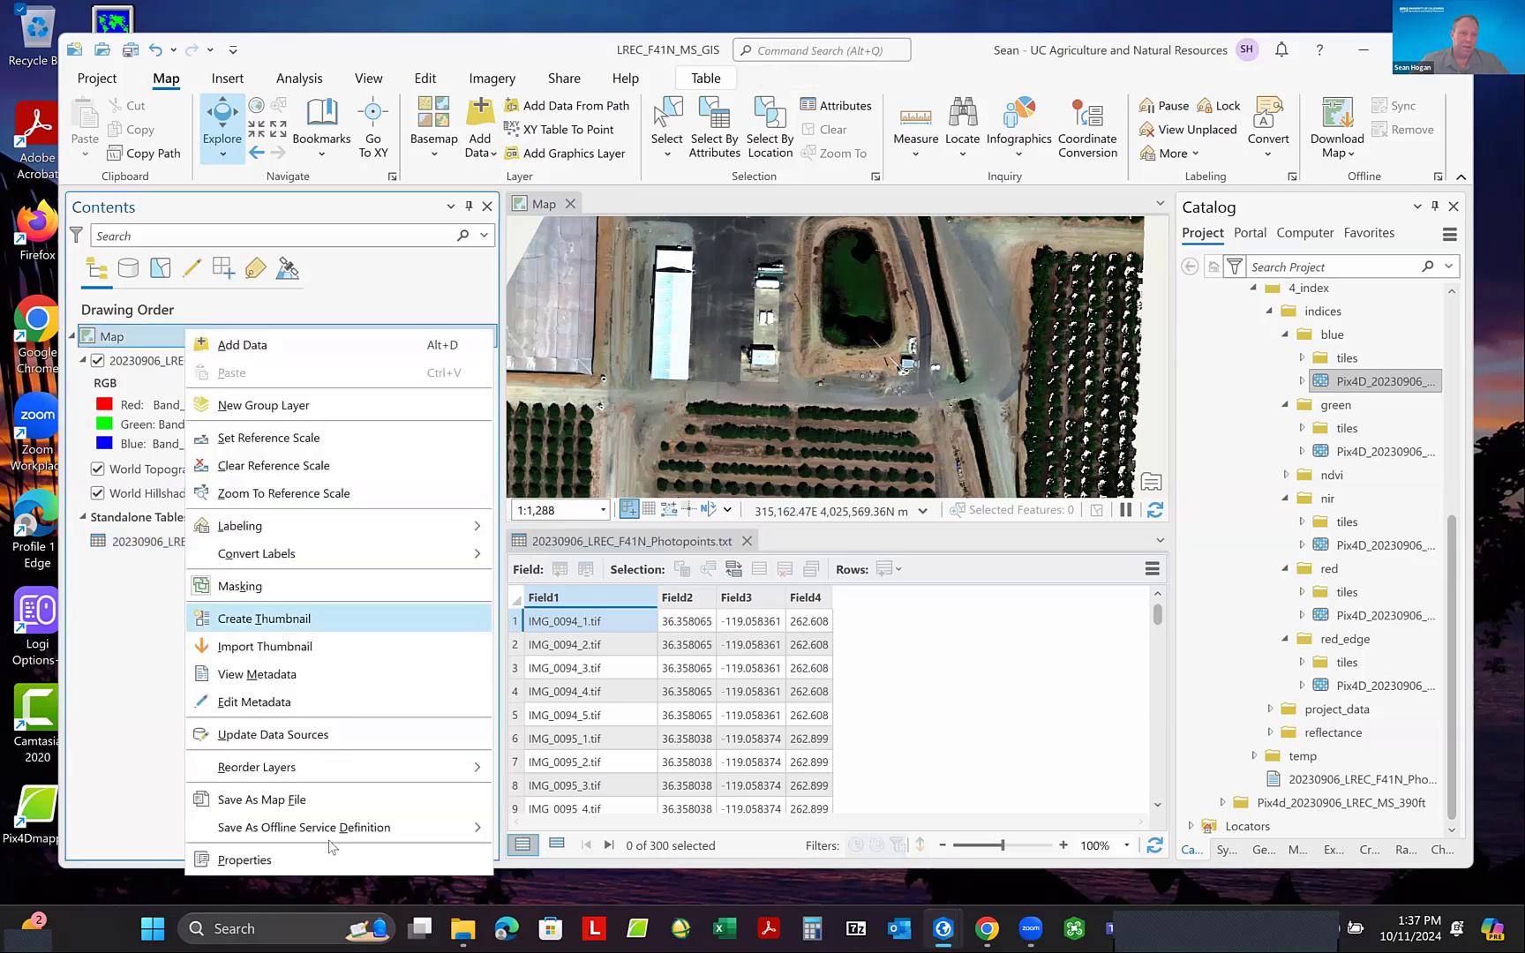
click(328, 856)
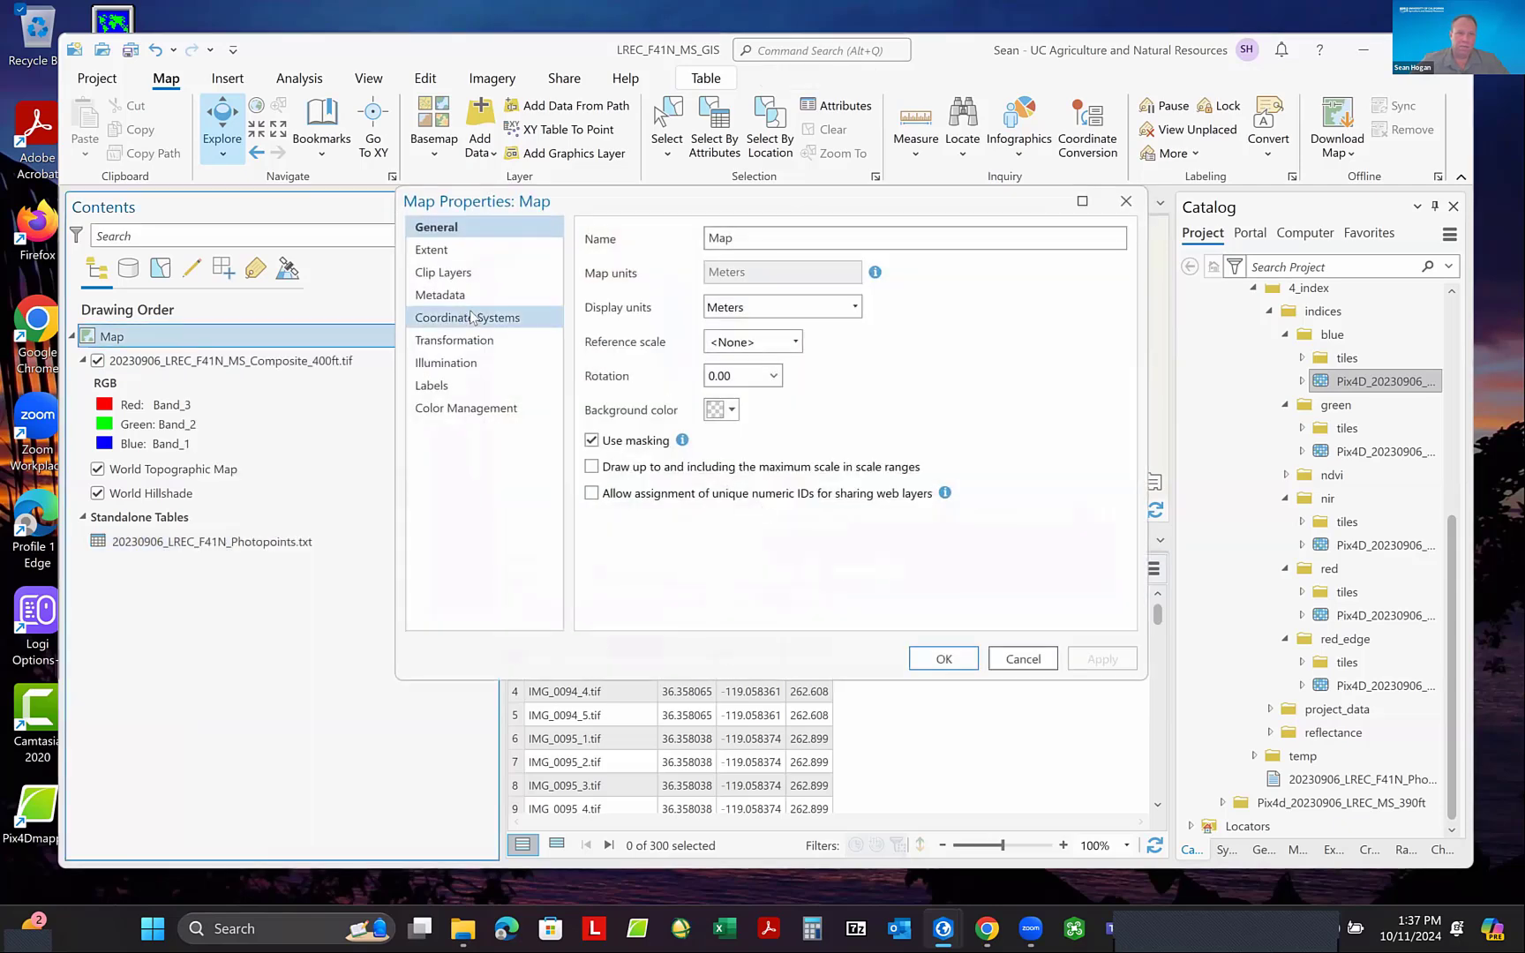
click(474, 320)
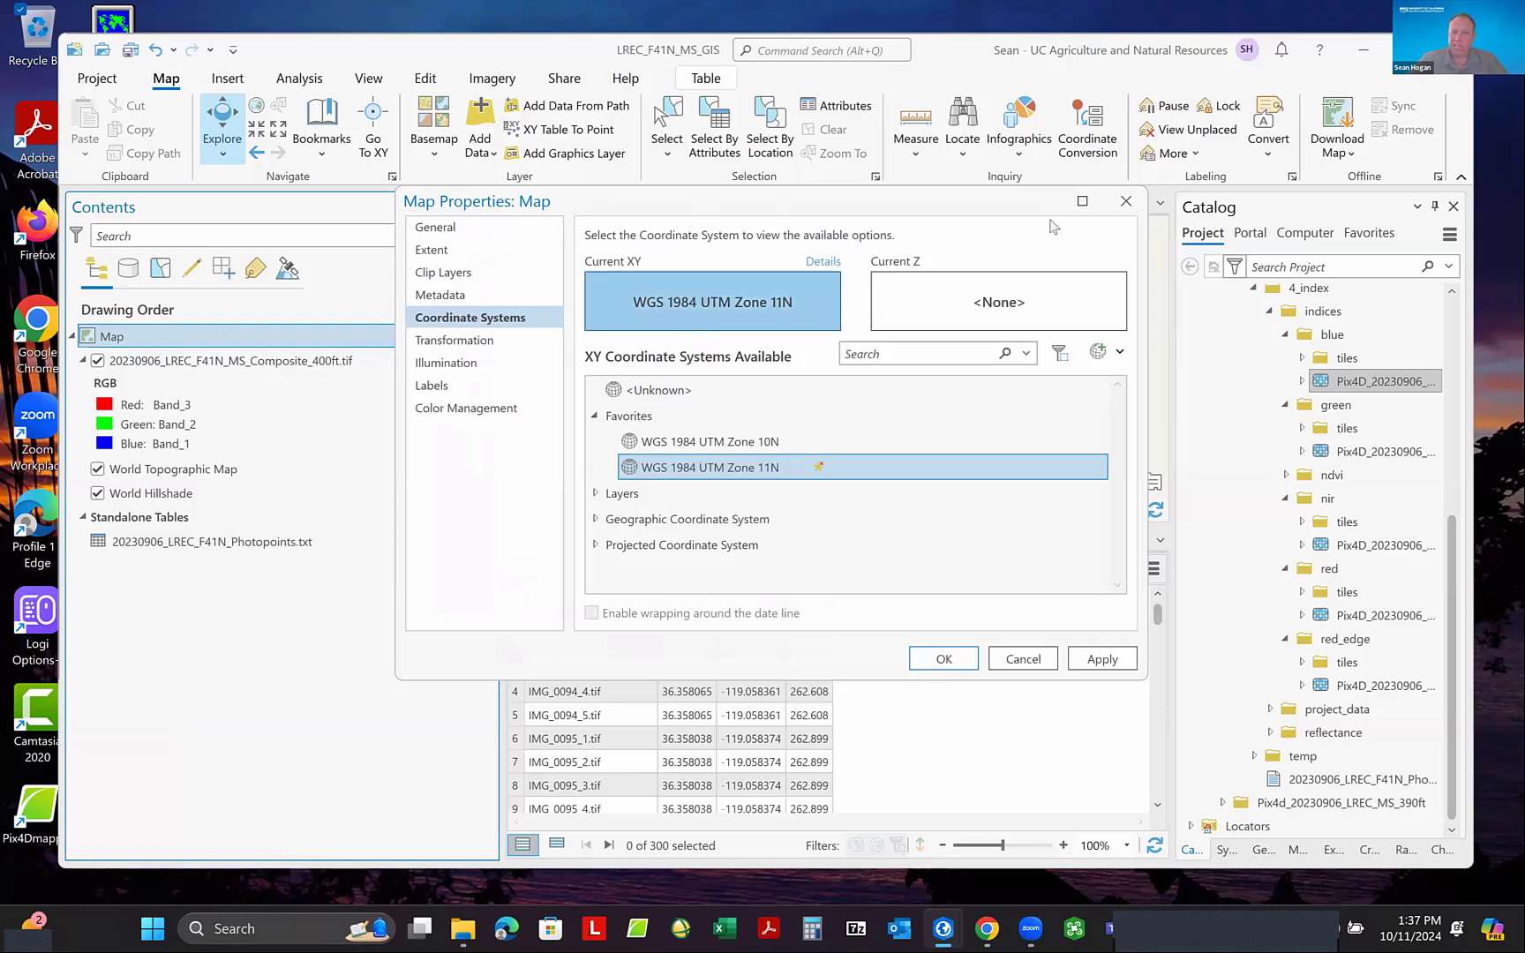
click(1125, 207)
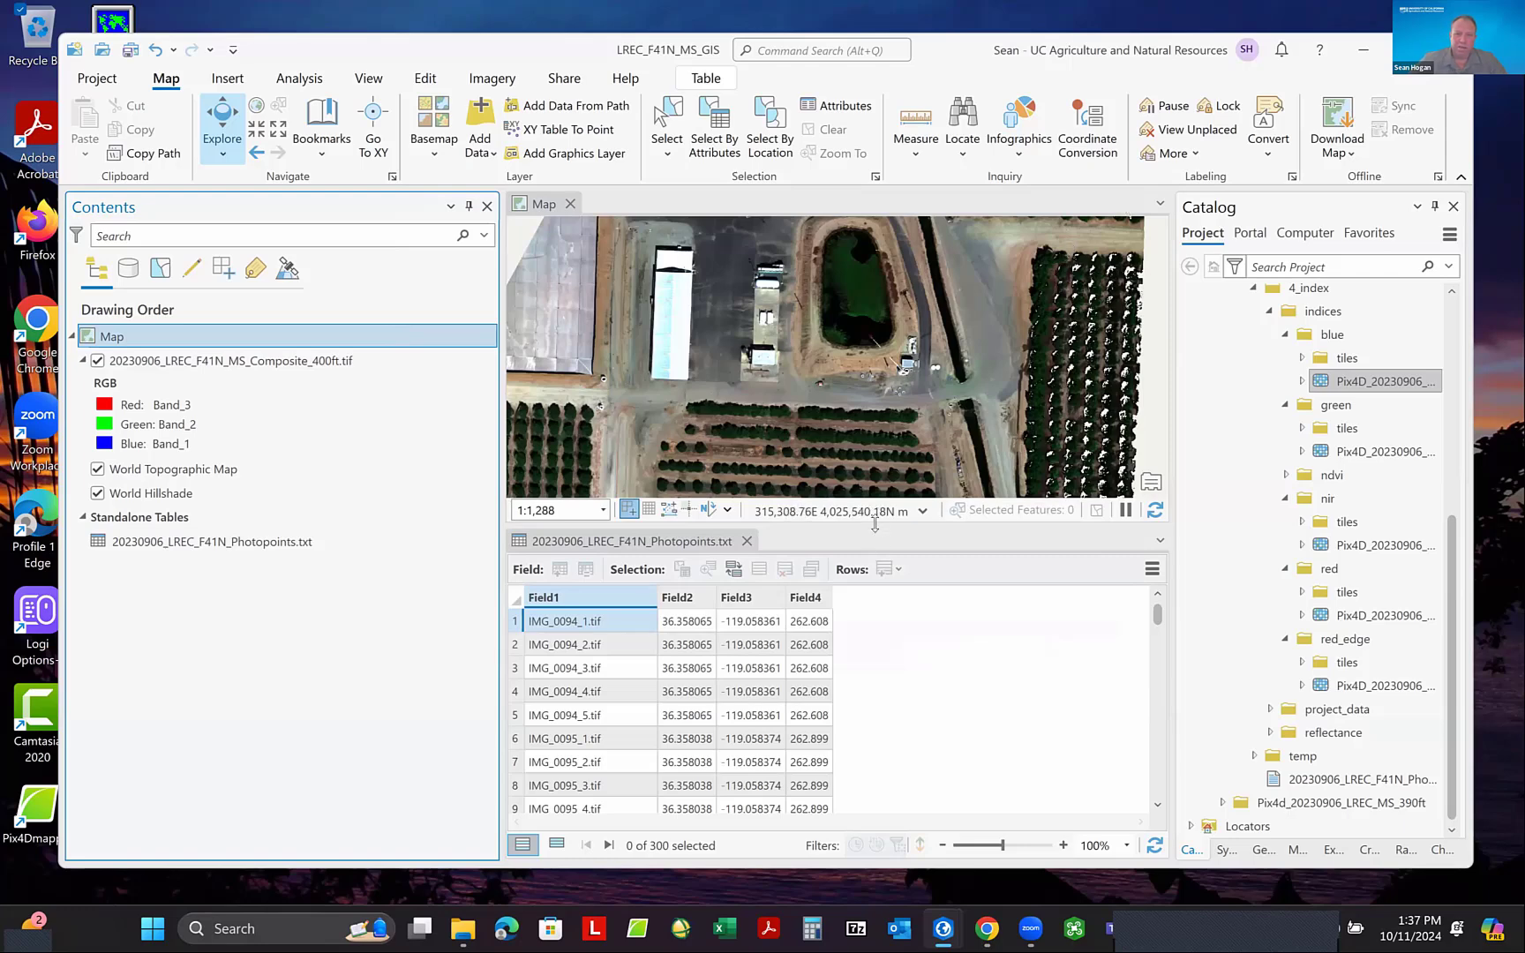
drag(875, 523, 893, 639)
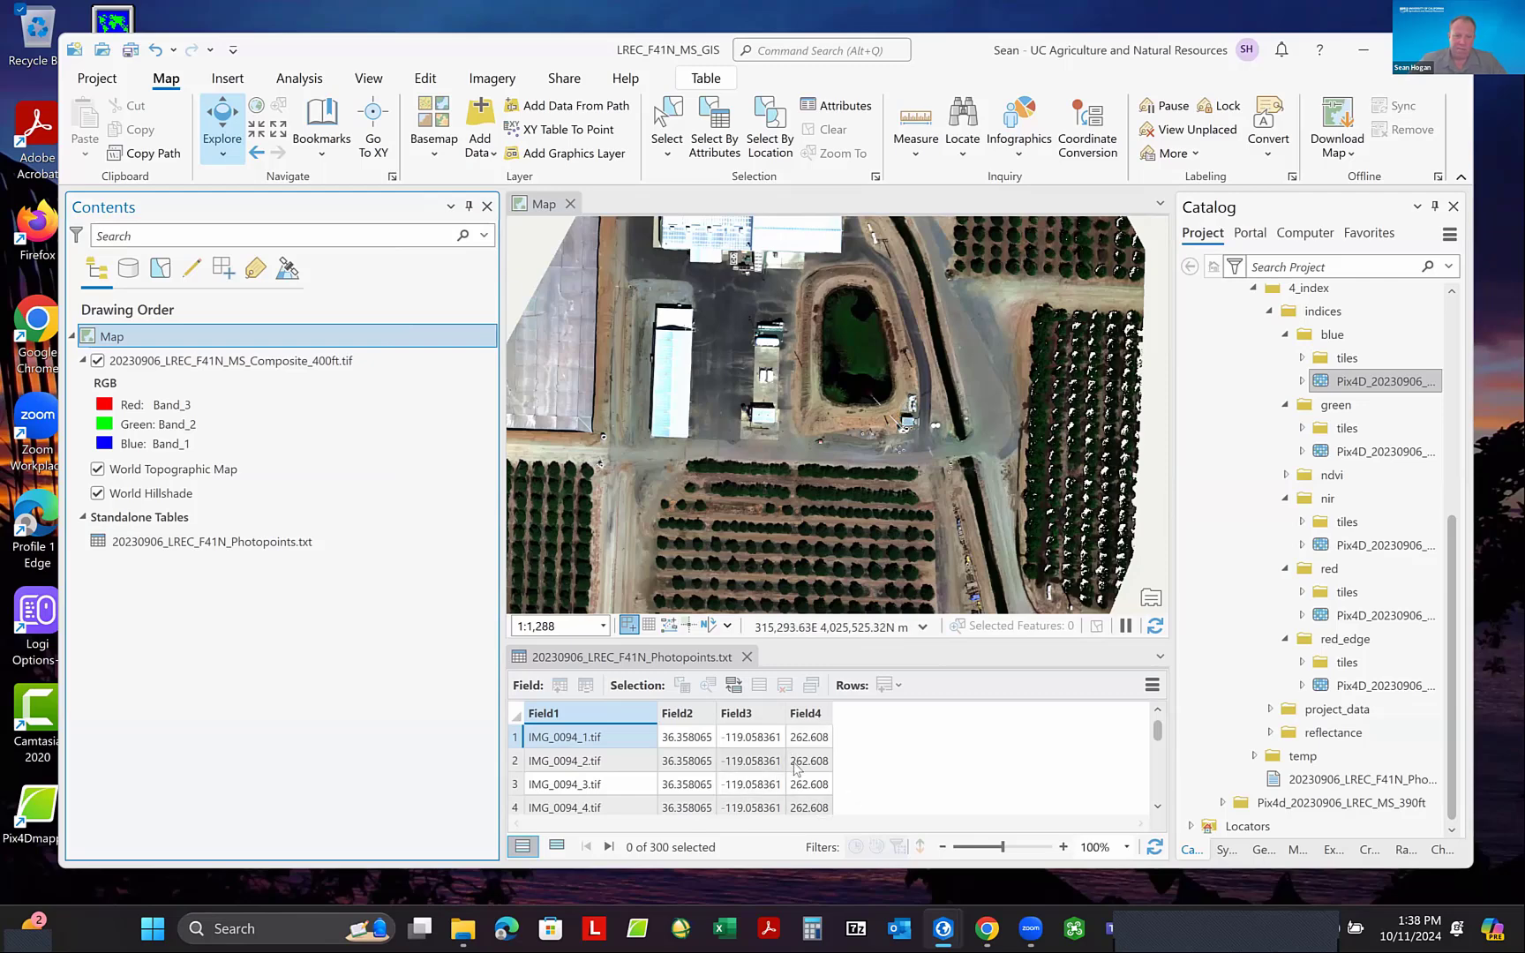
click(747, 657)
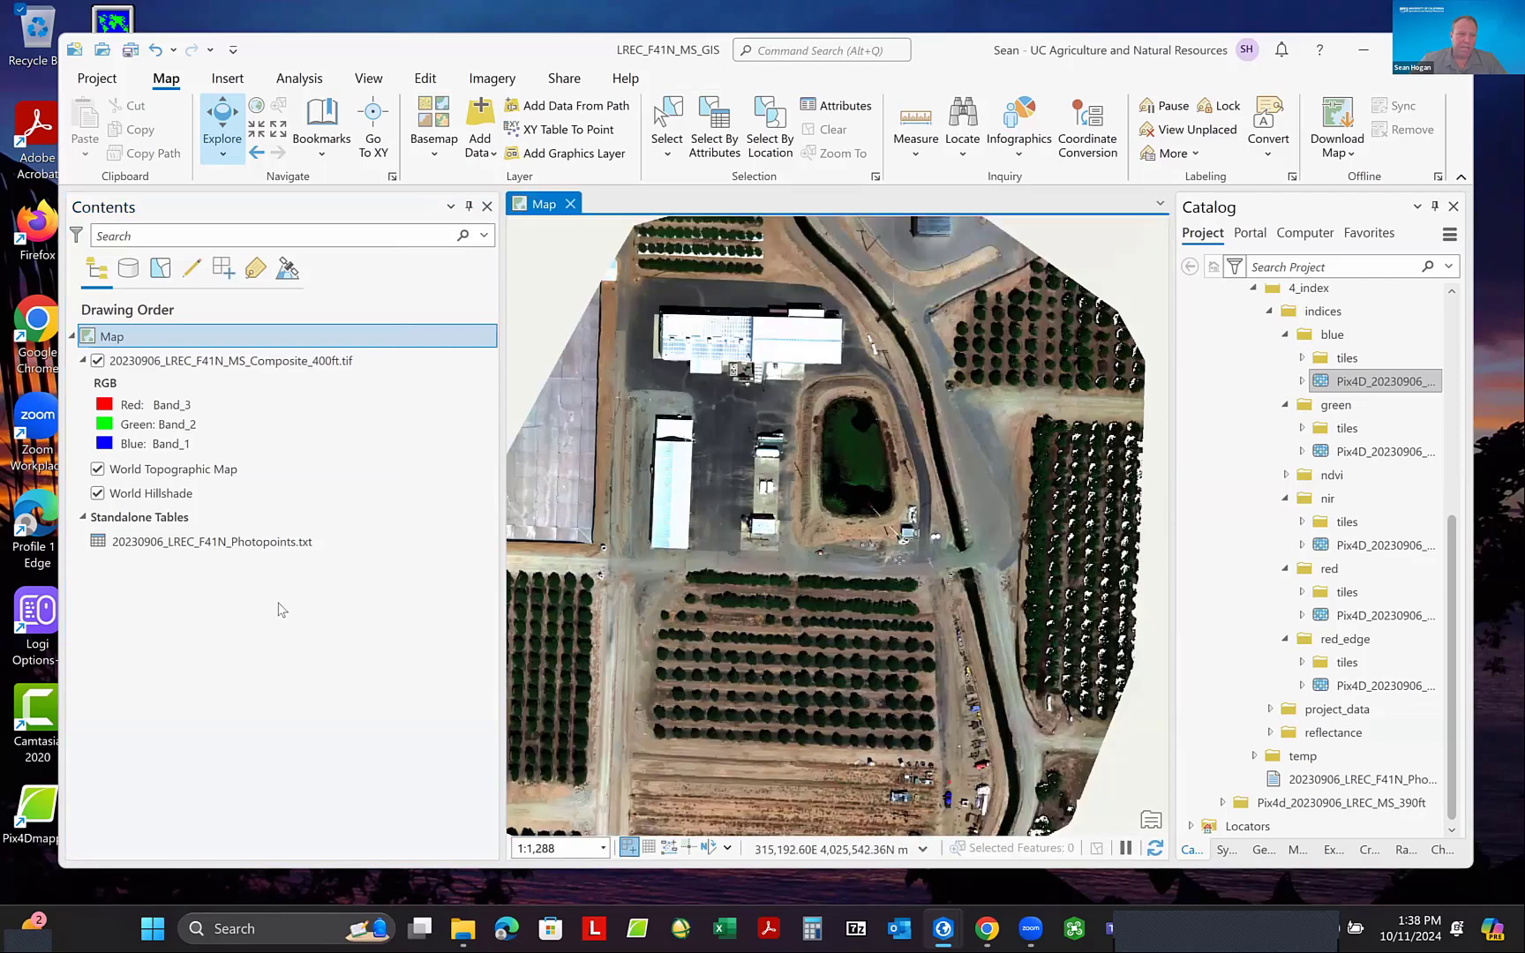
- Convert the Photopoints table to a point layer with XY Table To Point, using Field3 as X, Field2 as Y and Field4 as Z
right_click(222, 542)
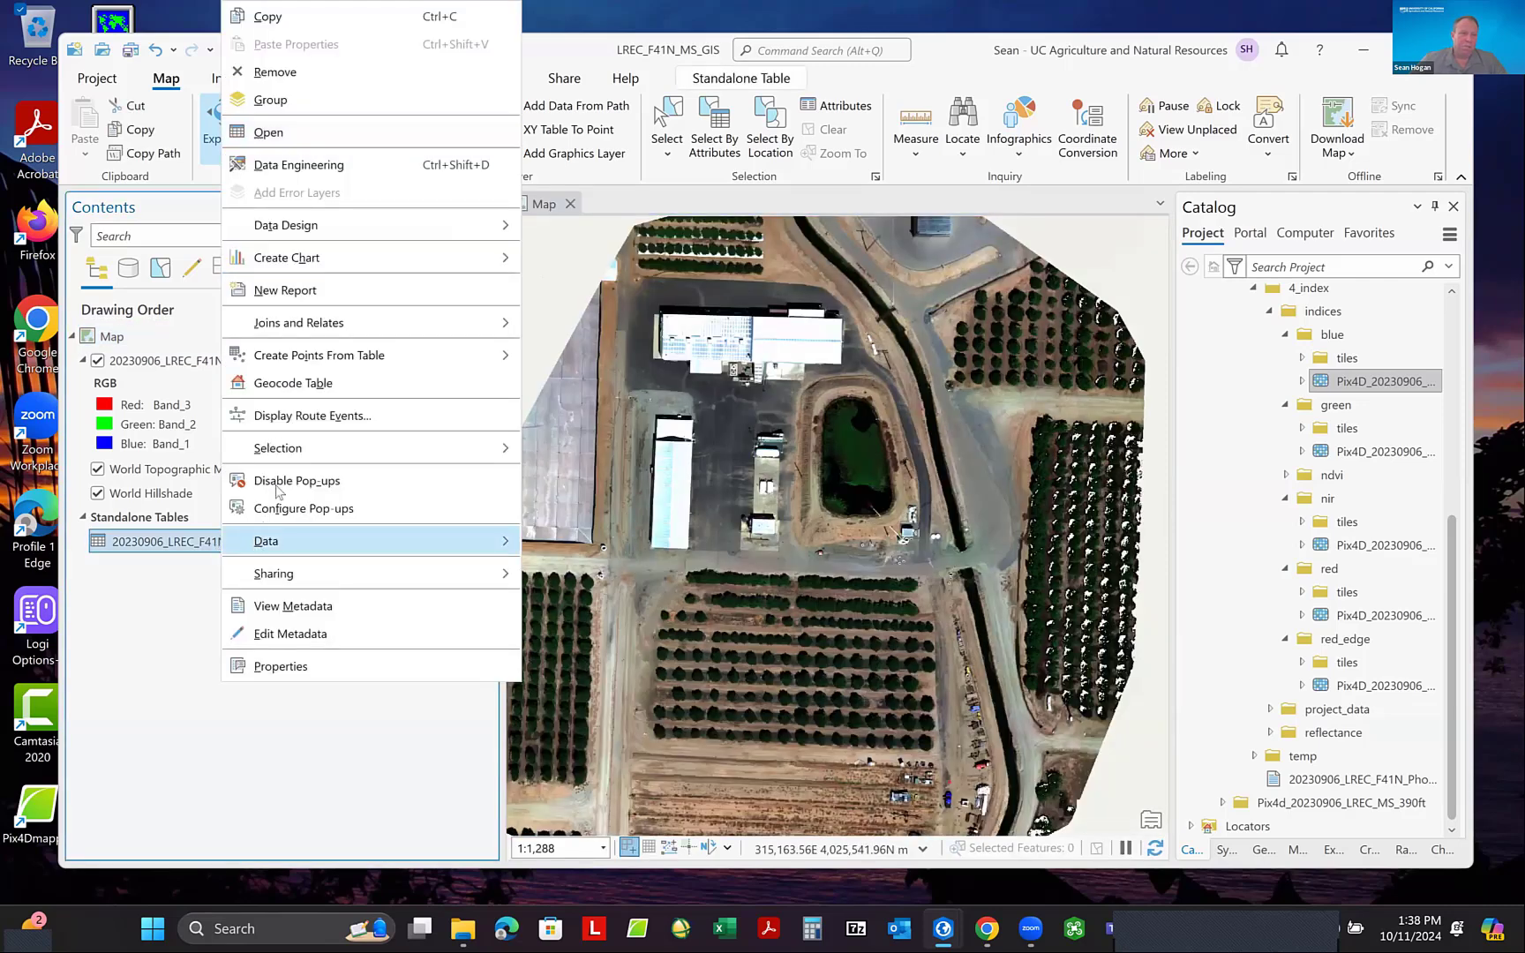
mouse_move(308, 360)
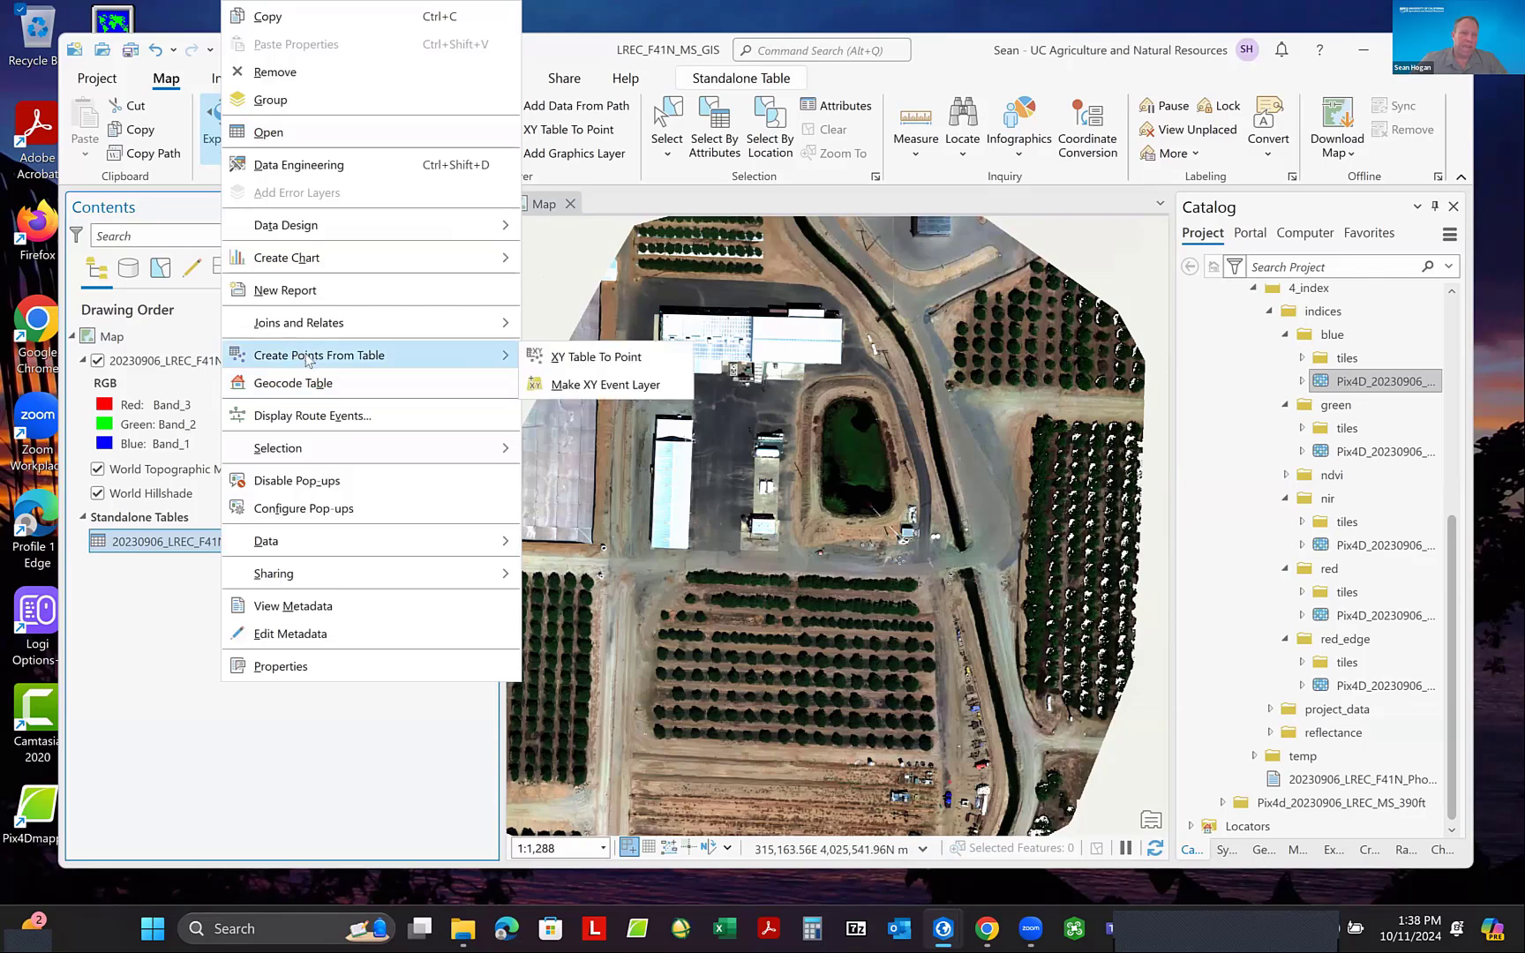
right_click(135, 547)
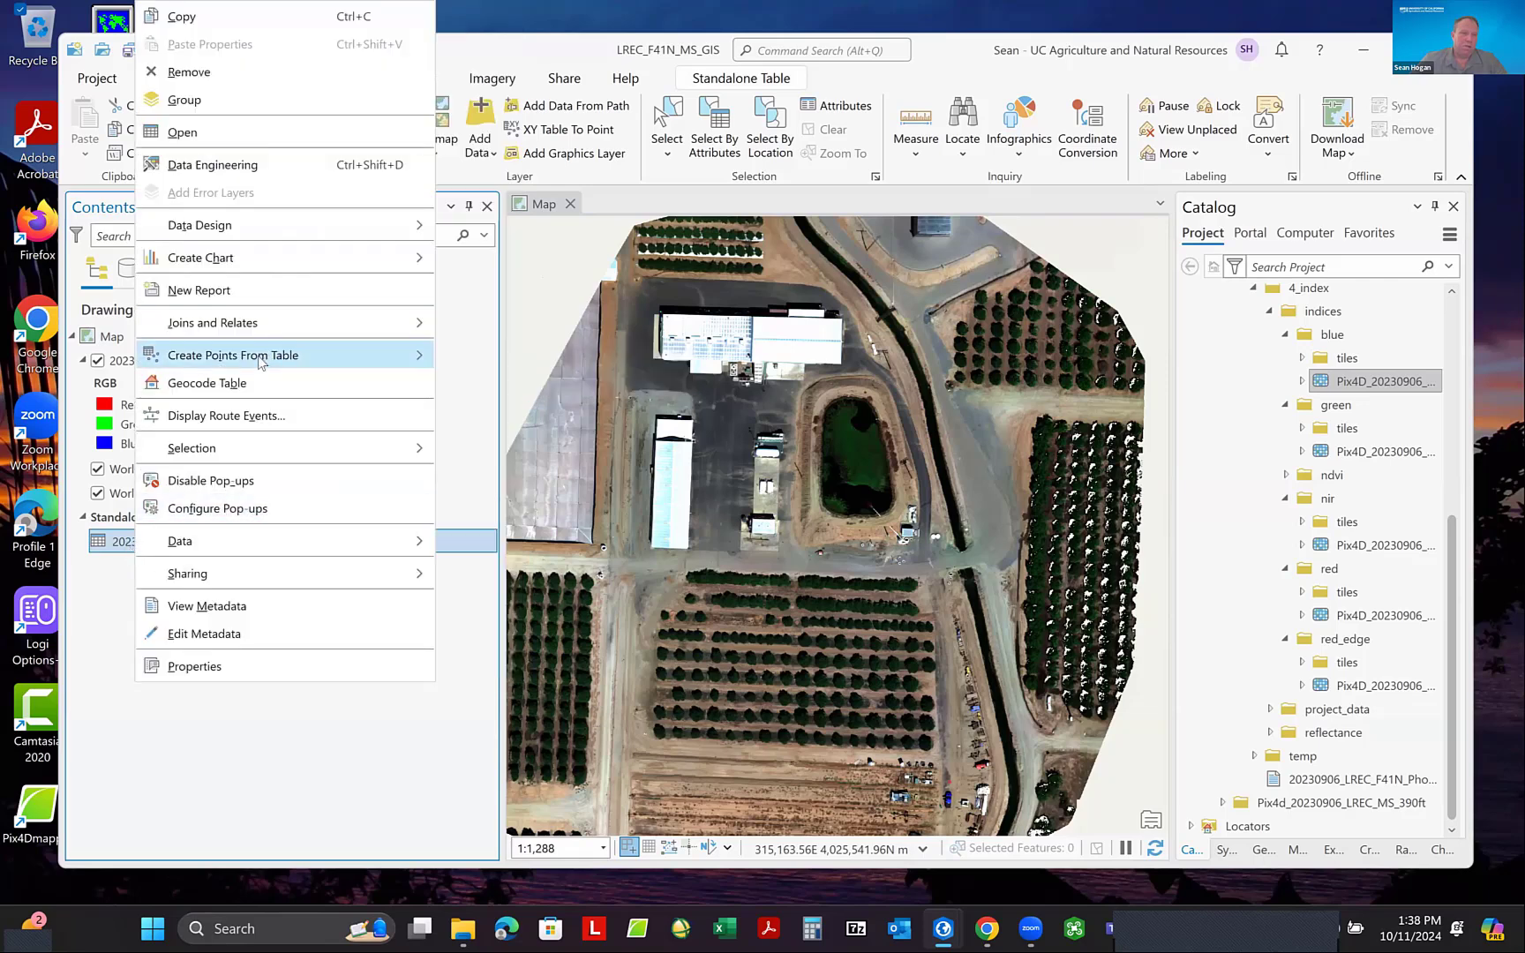
mouse_move(262, 362)
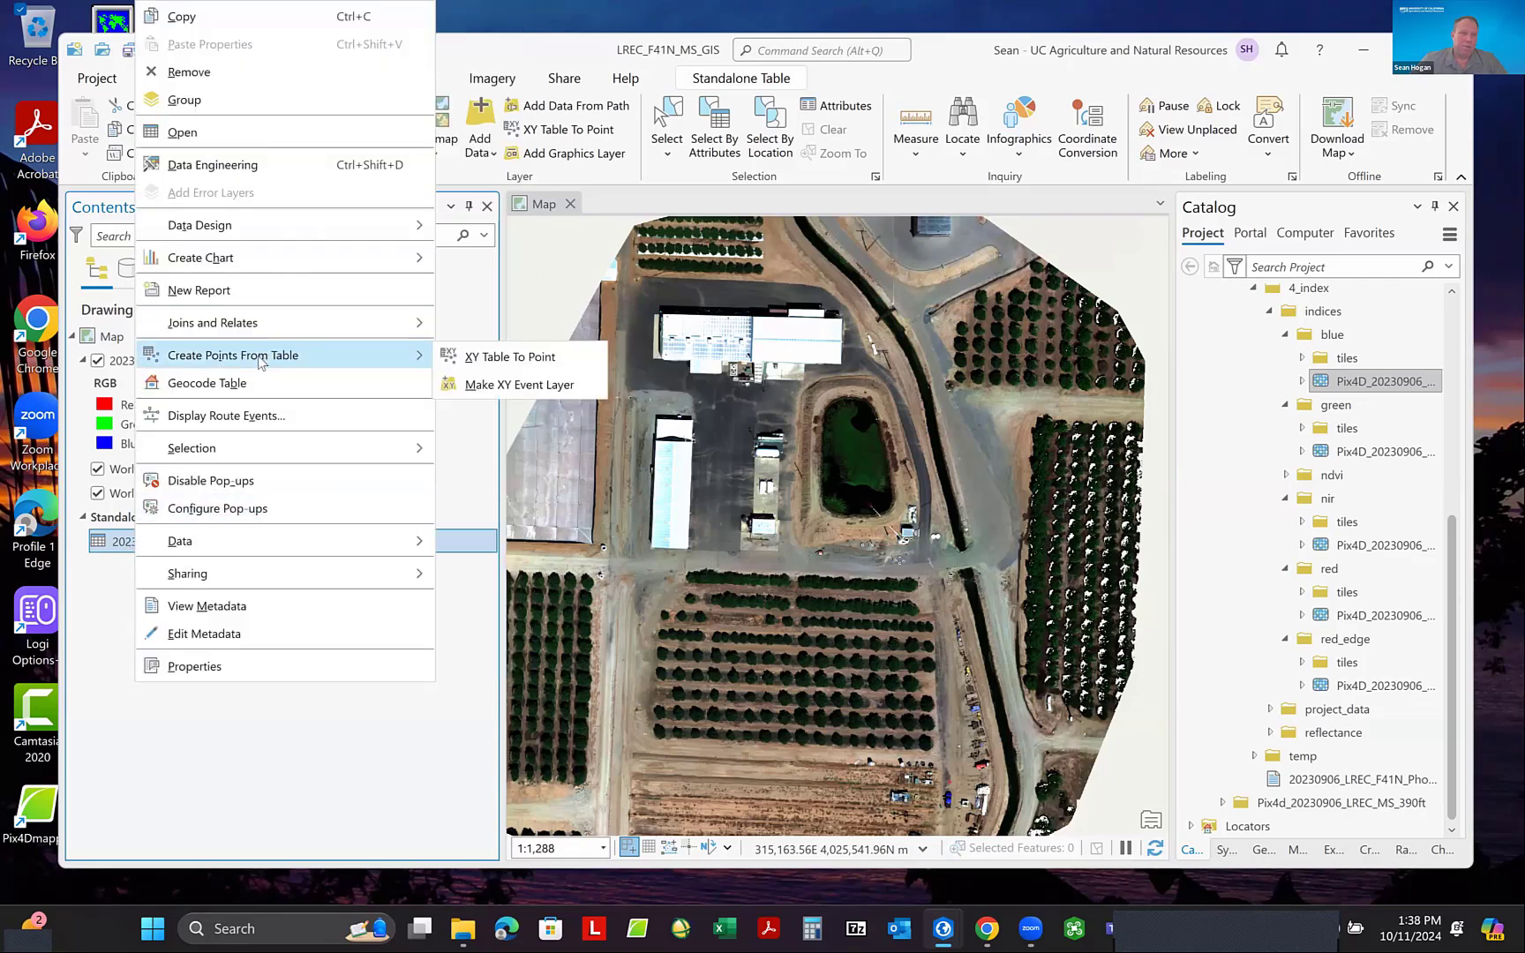
click(522, 360)
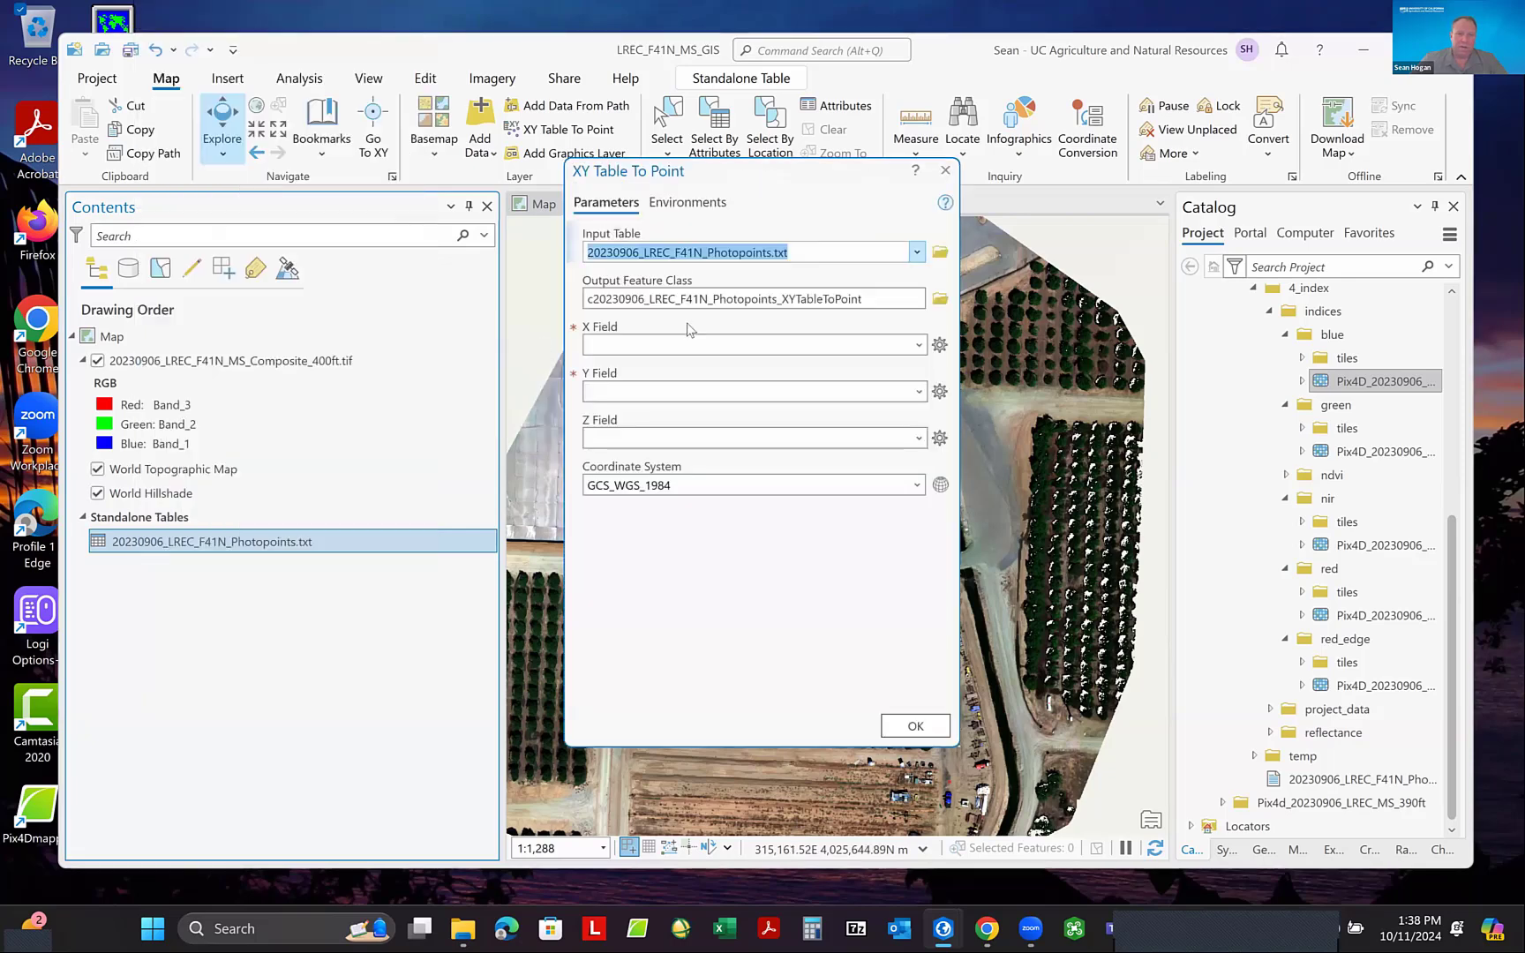
click(919, 345)
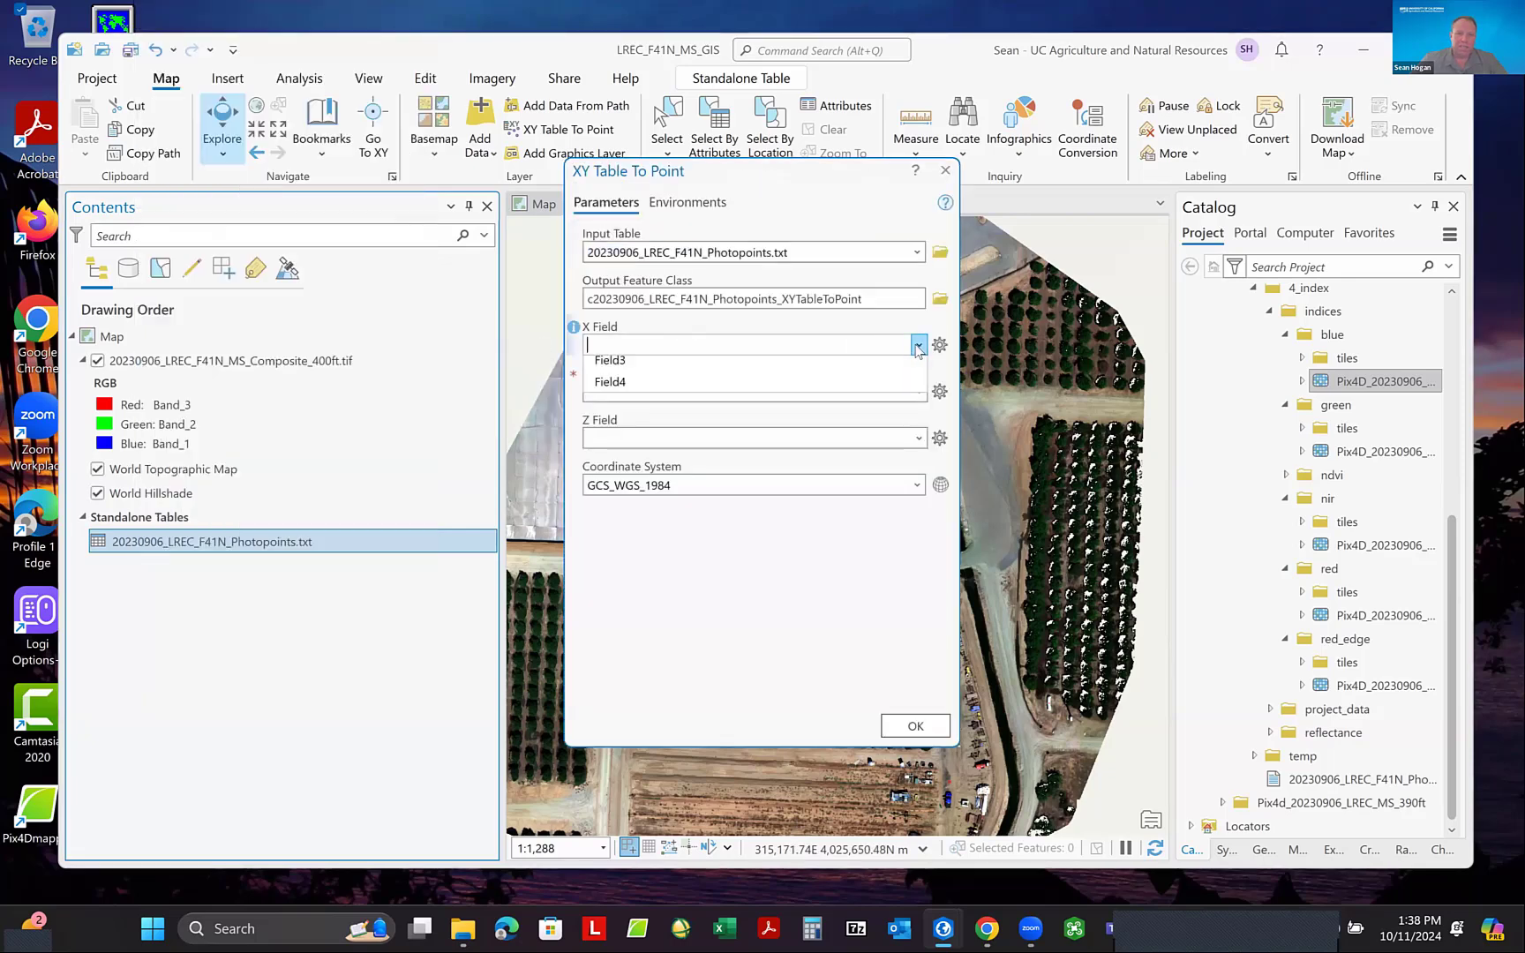
click(751, 390)
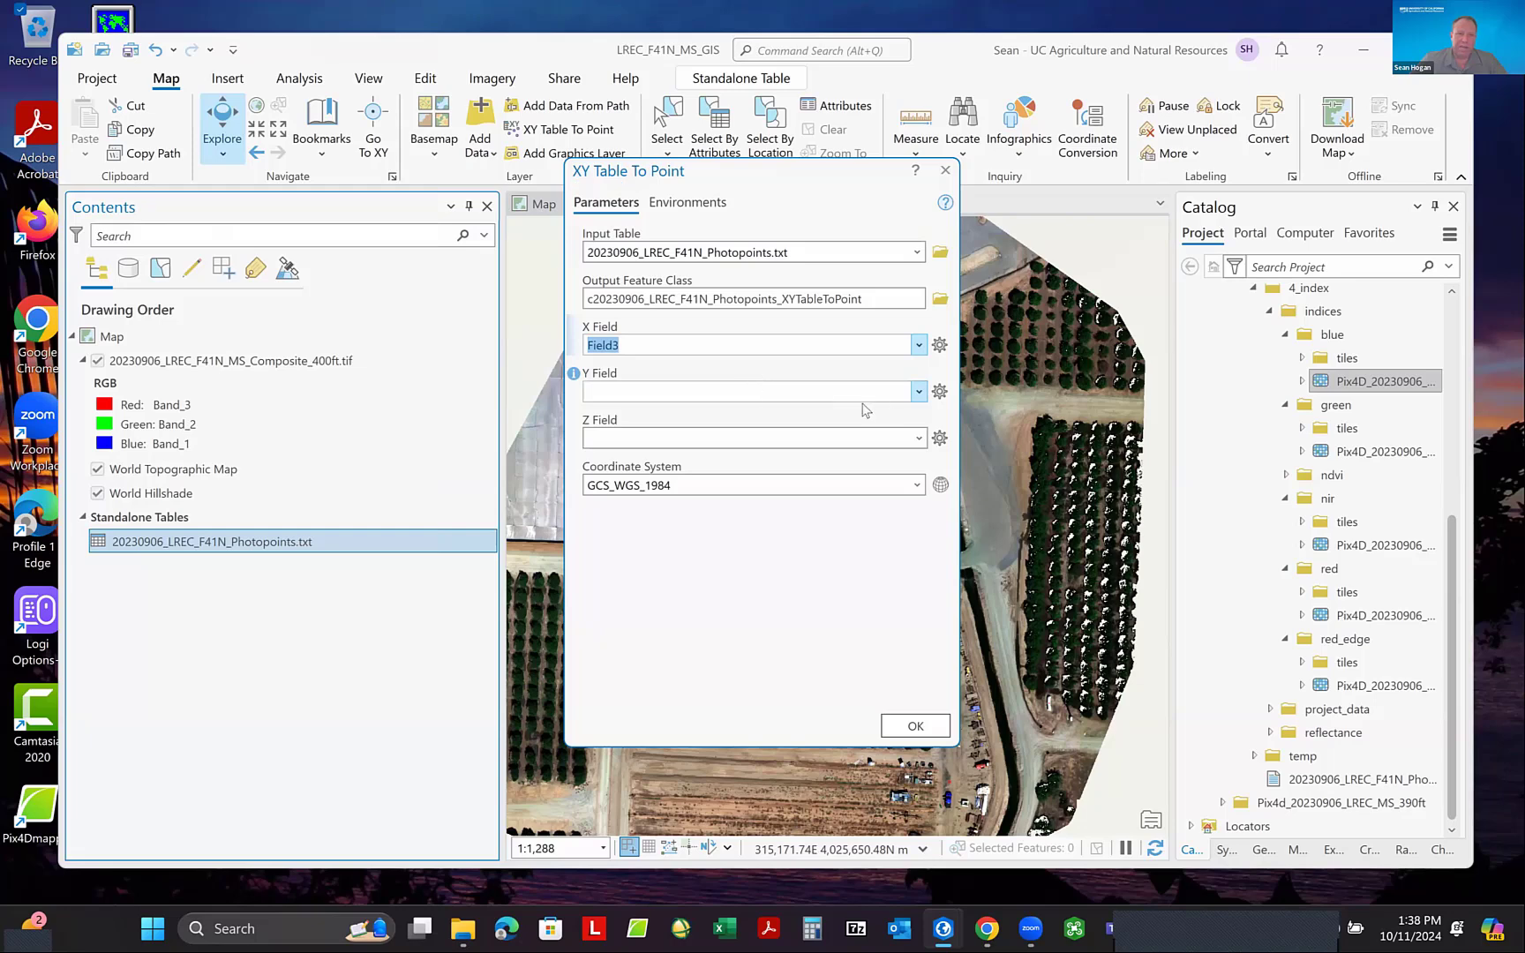
click(919, 392)
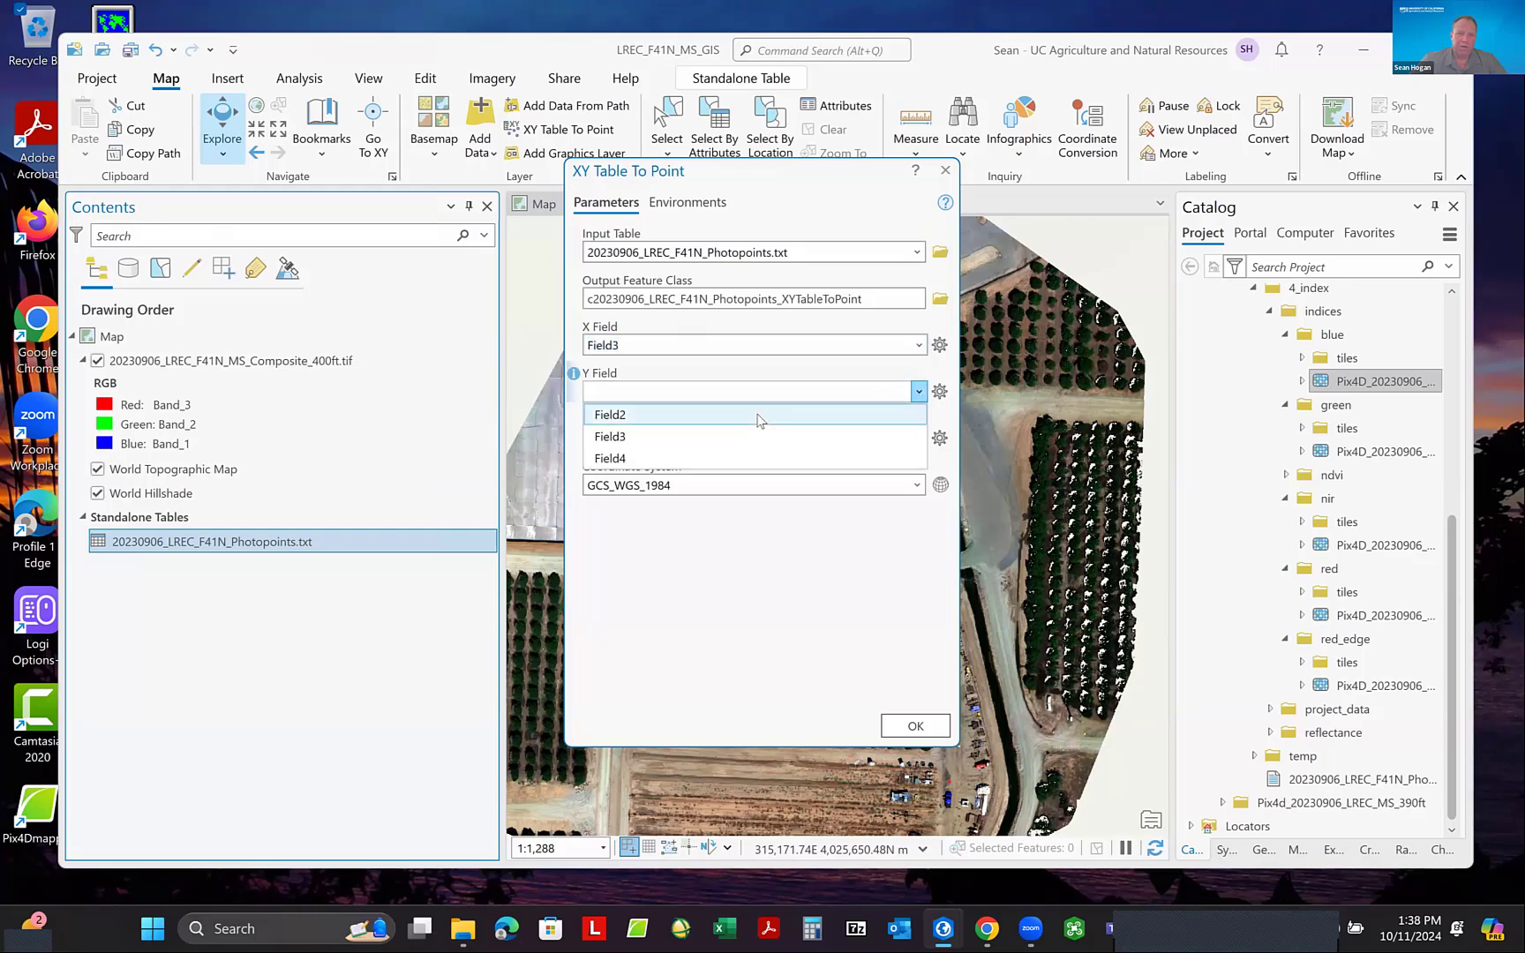
click(775, 431)
click(919, 438)
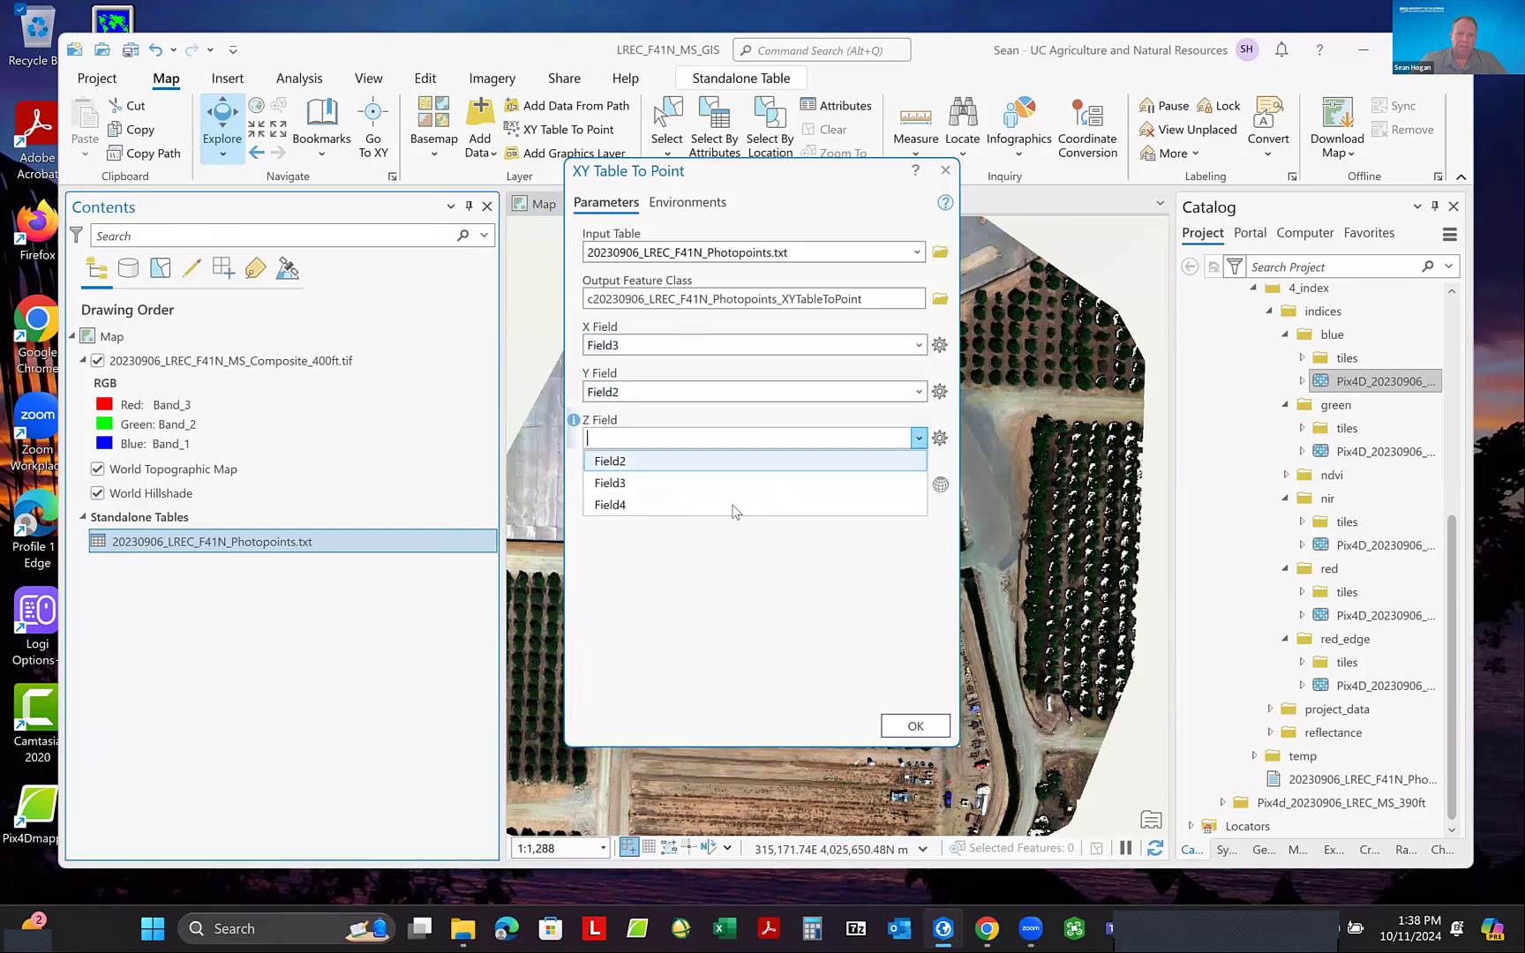
click(768, 515)
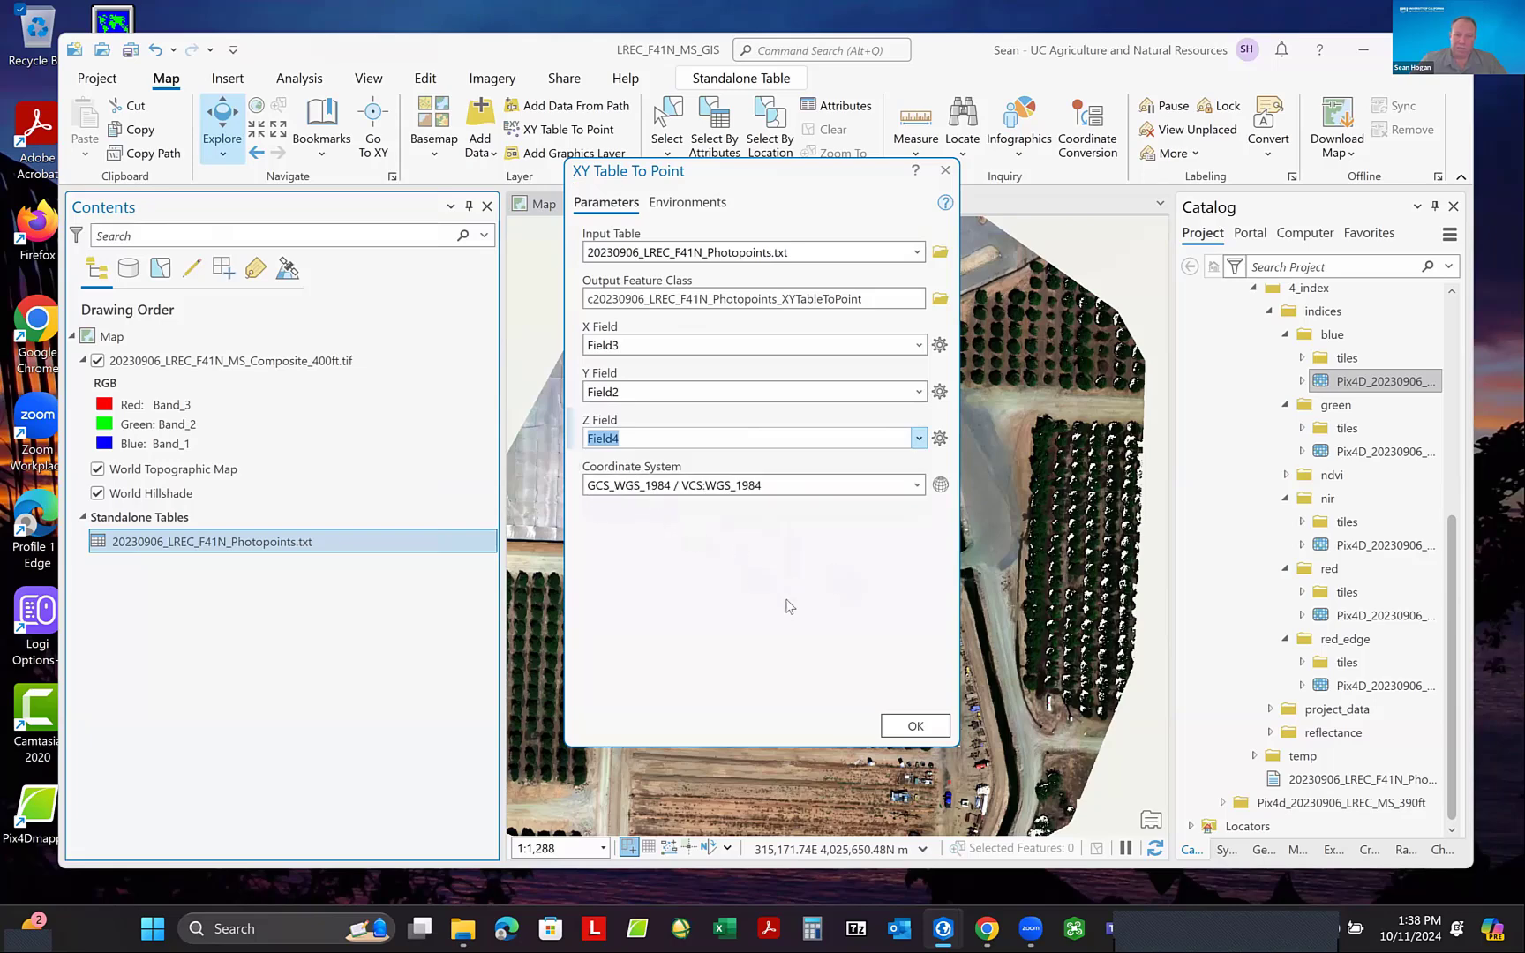
click(915, 725)
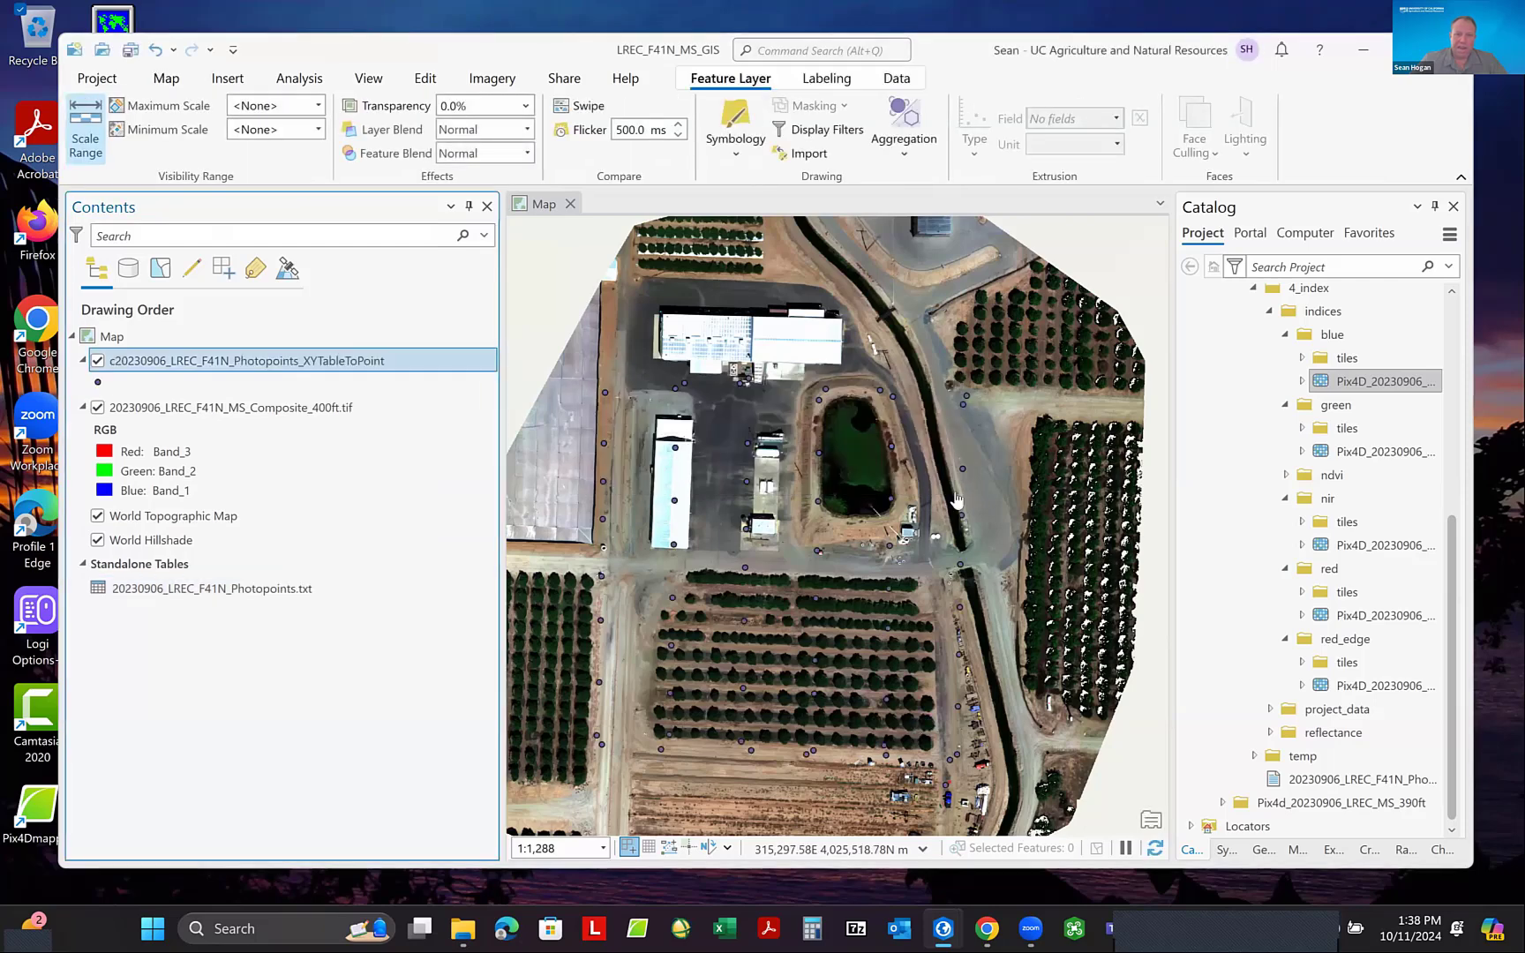
- Change the photopoints layer's symbol to the translucent red circle between Circle 3 and Circle 4, and widen the Symbology pane
click(98, 385)
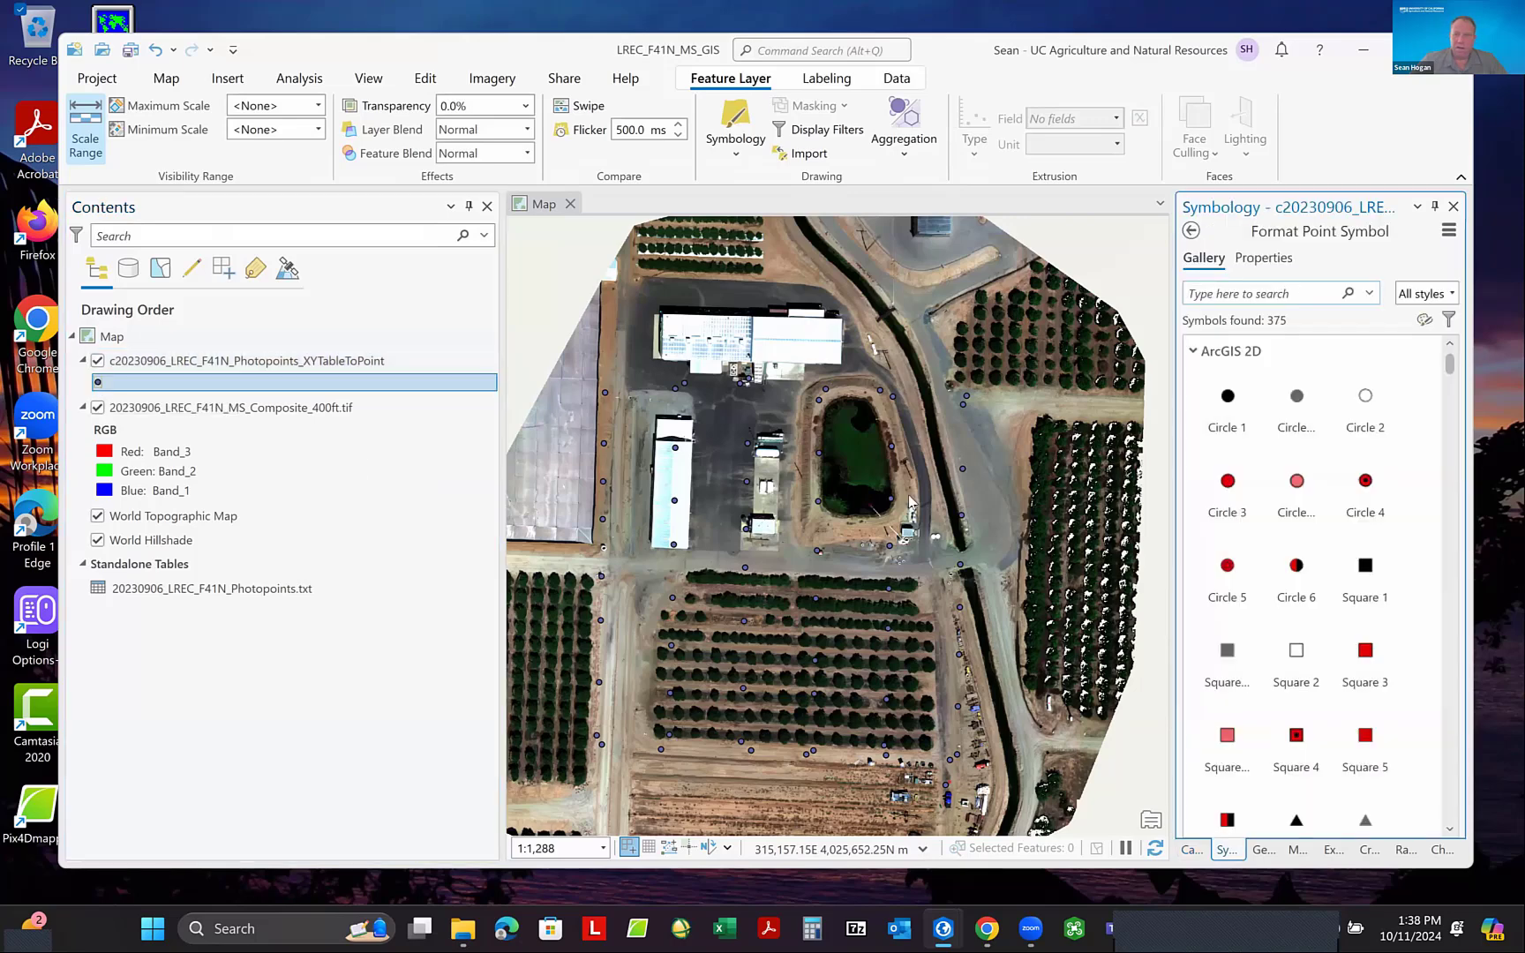
click(1324, 481)
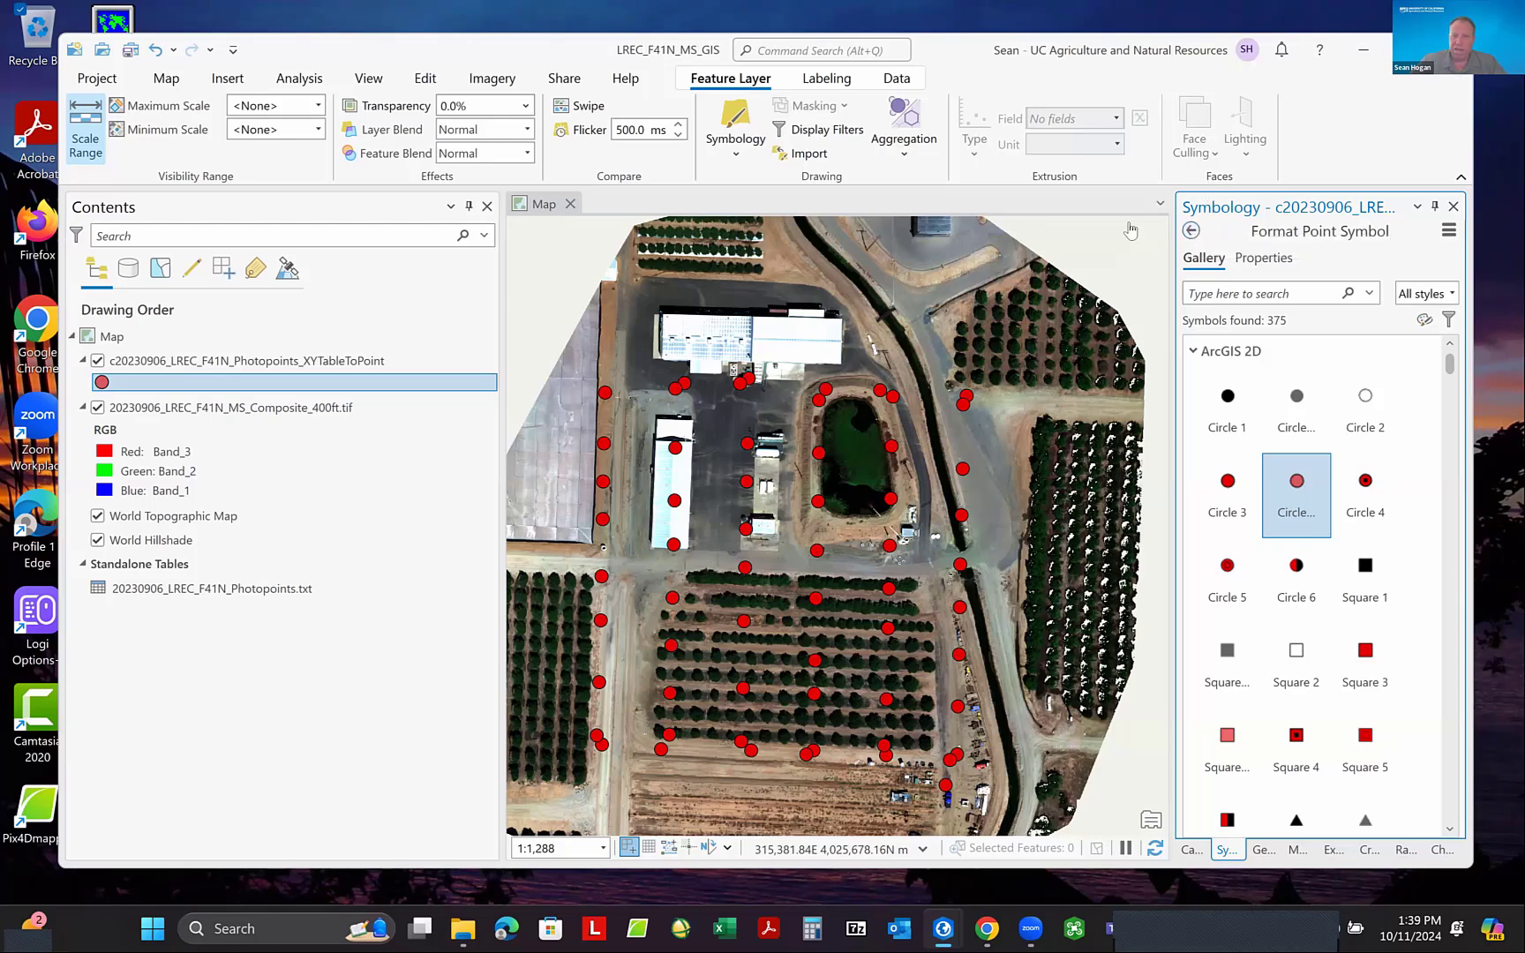
drag(1192, 364, 1035, 376)
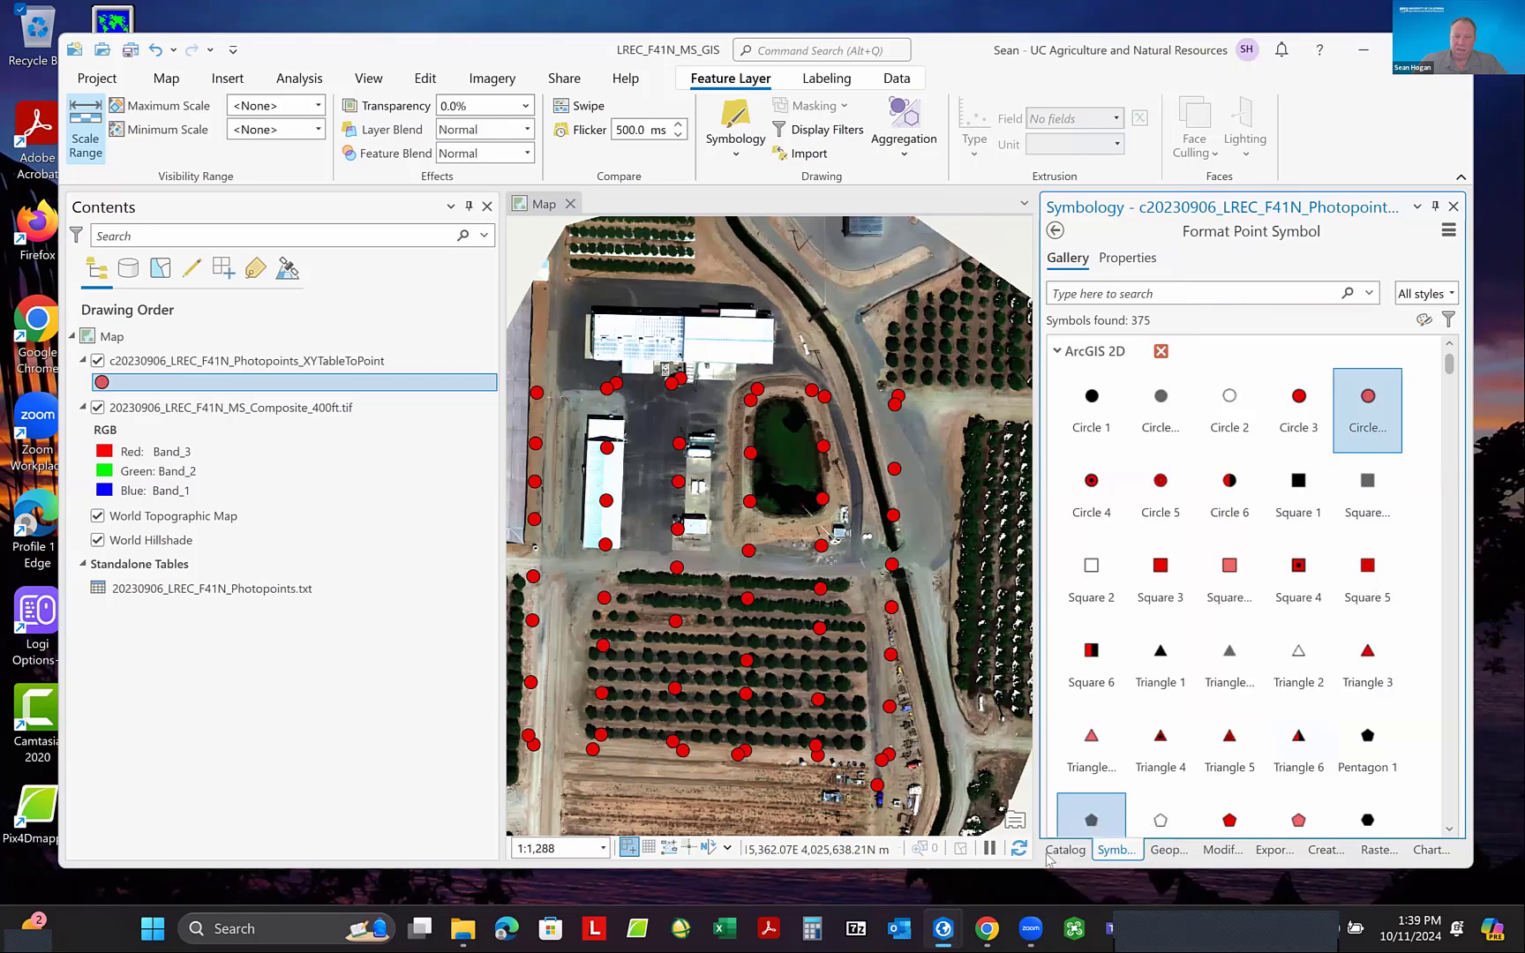
- Expand the ndvi folder under 4_index > indices of the through_step_3 project in the Catalog
click(1065, 849)
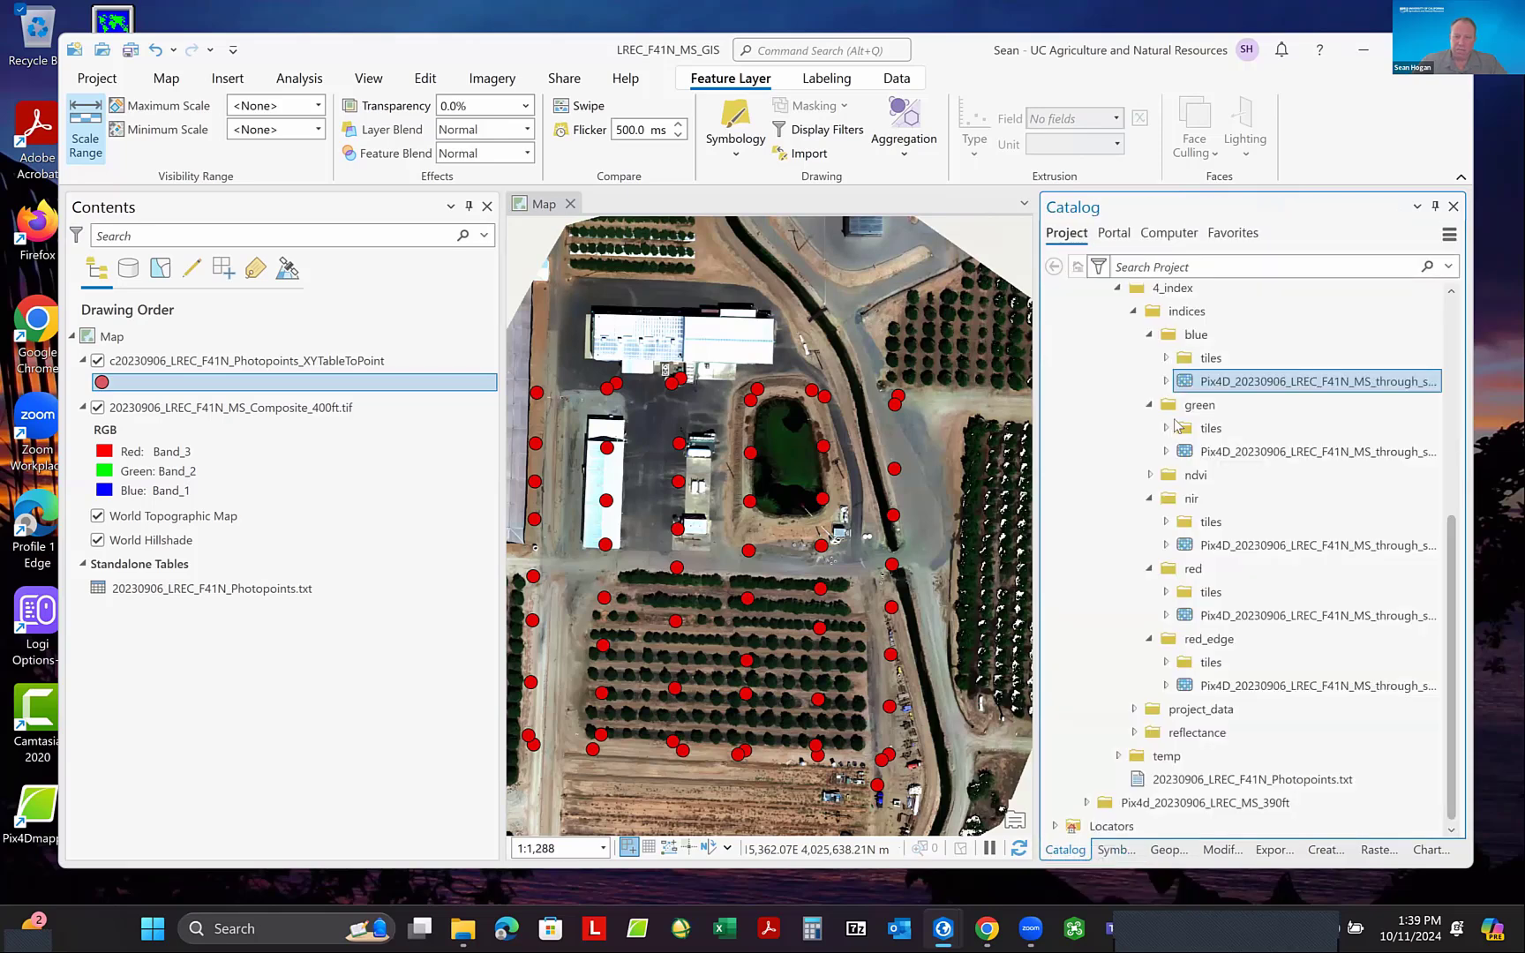
click(367, 81)
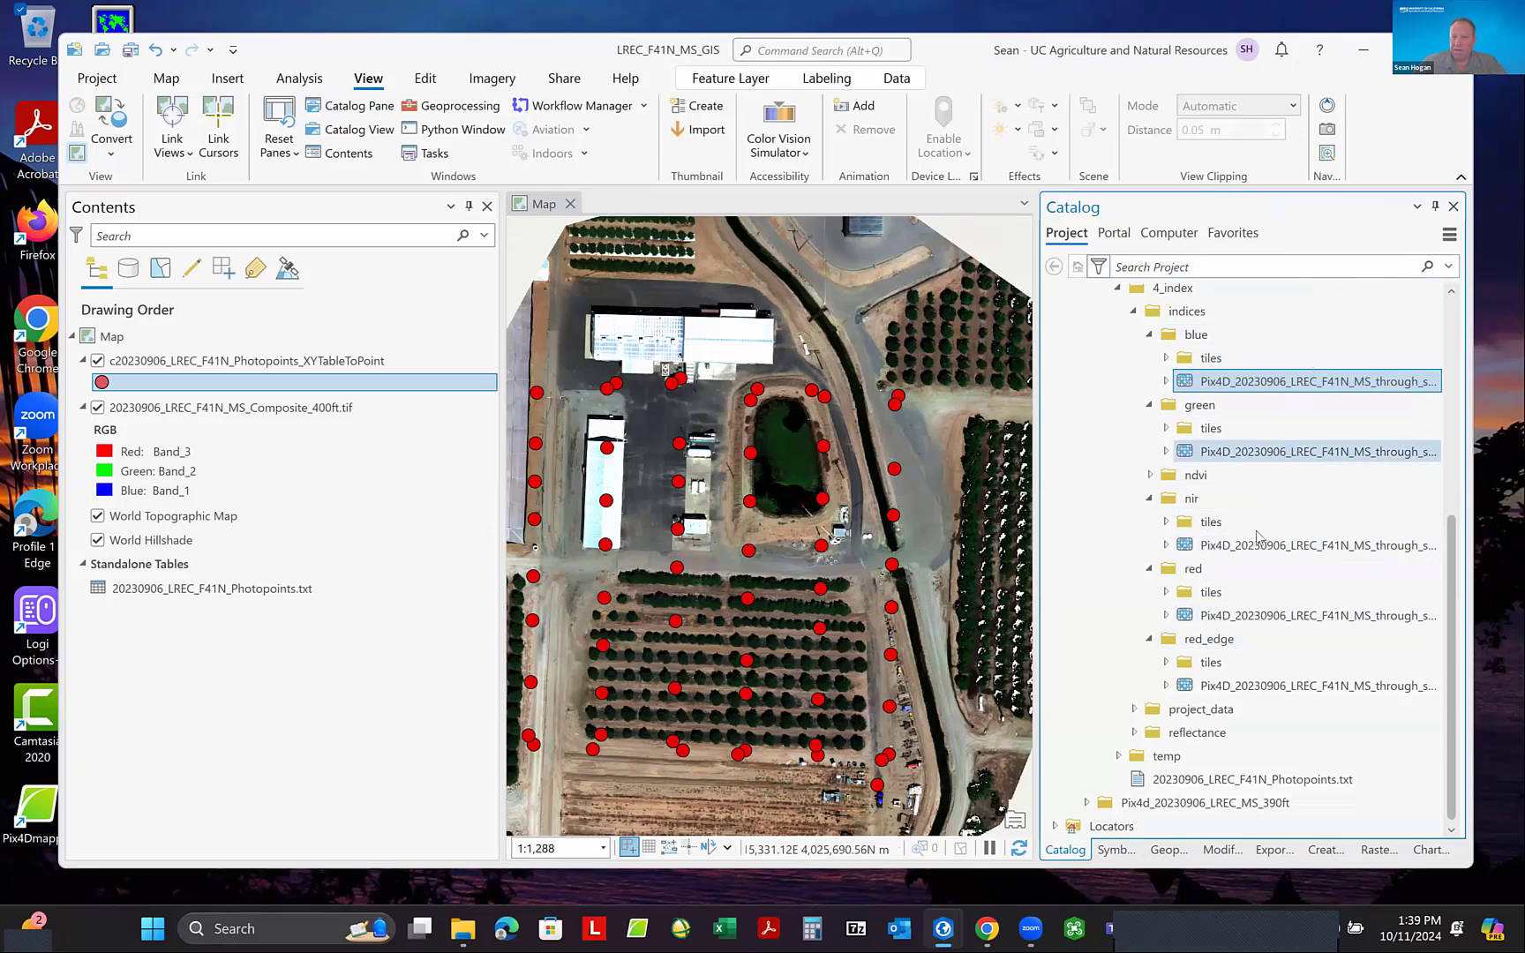
scroll(1262, 538, up, 2)
scroll(1258, 543, up, 1)
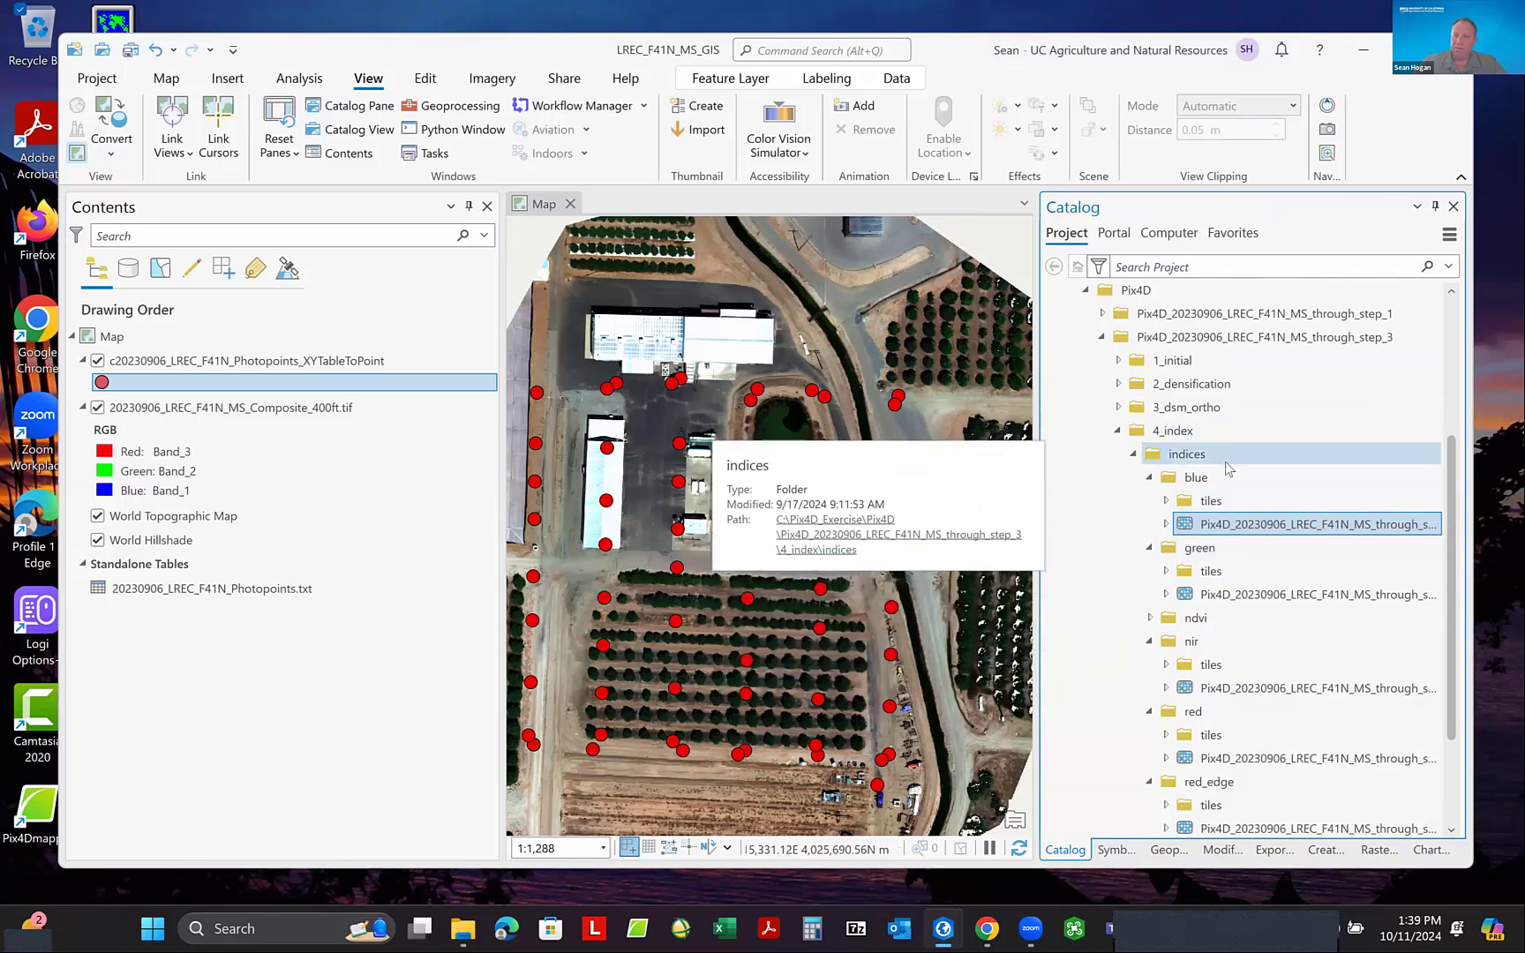
scroll(1234, 462, down, 1)
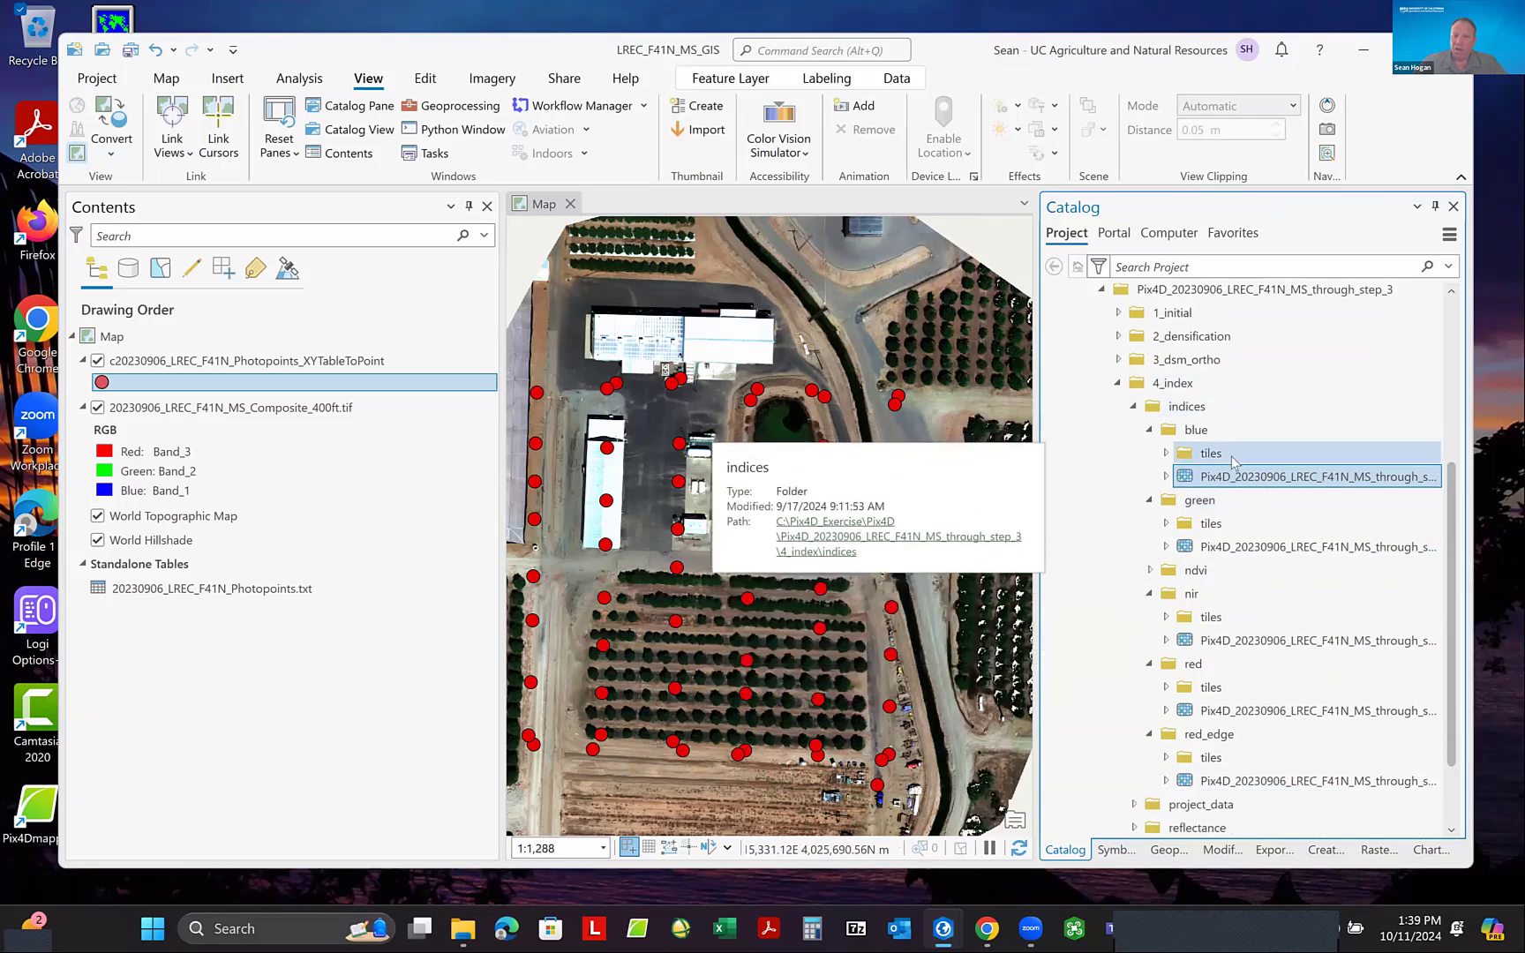
click(1151, 571)
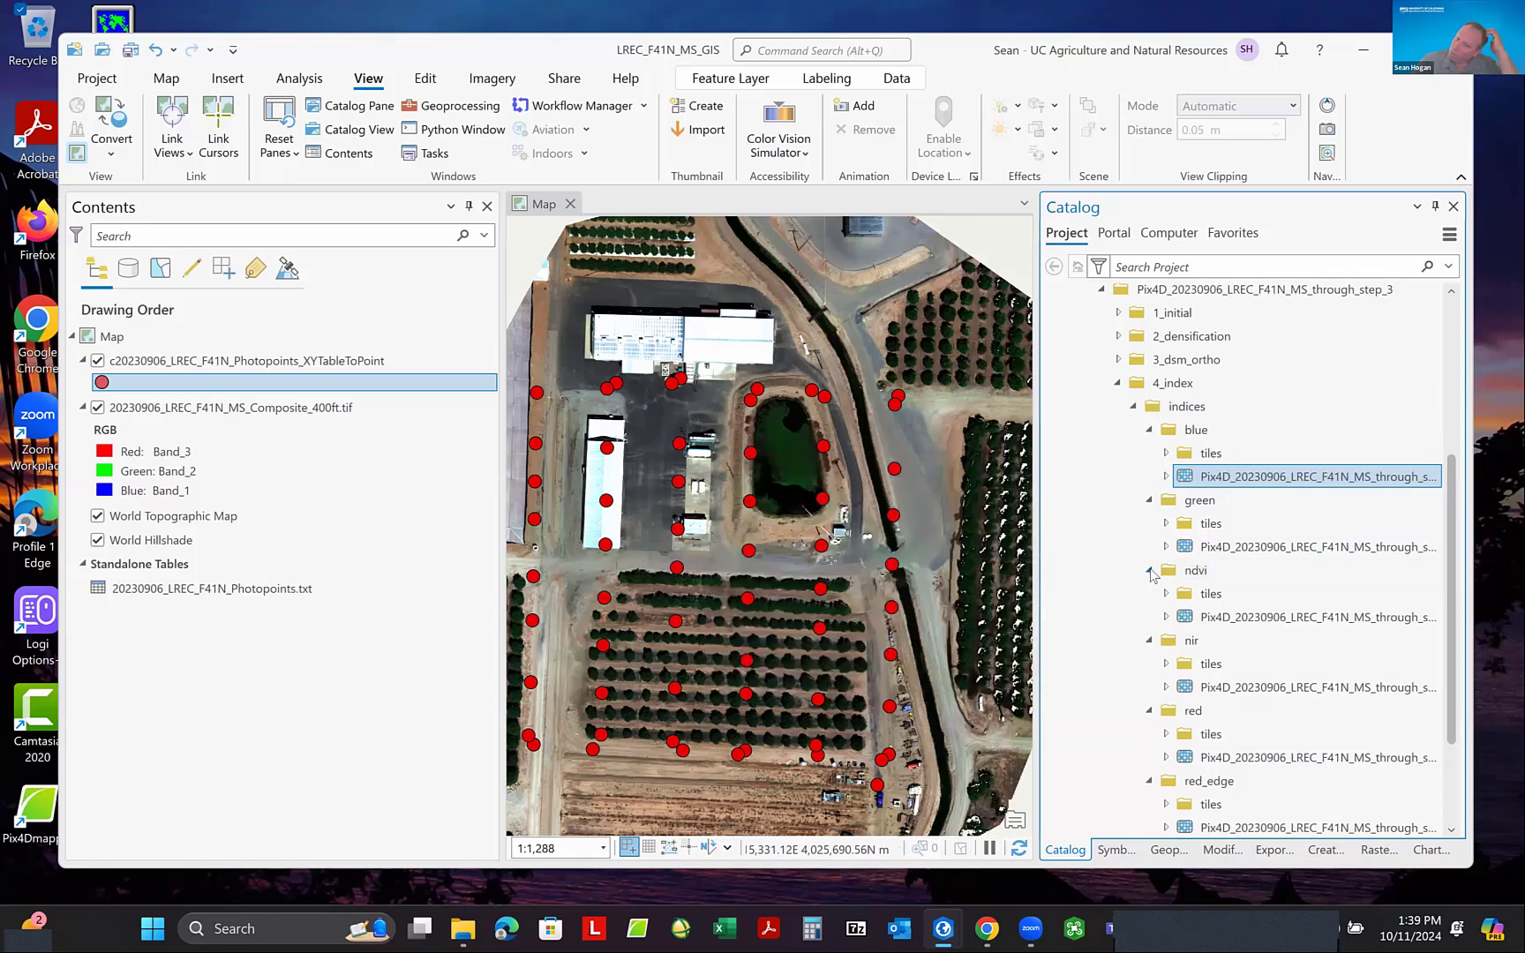
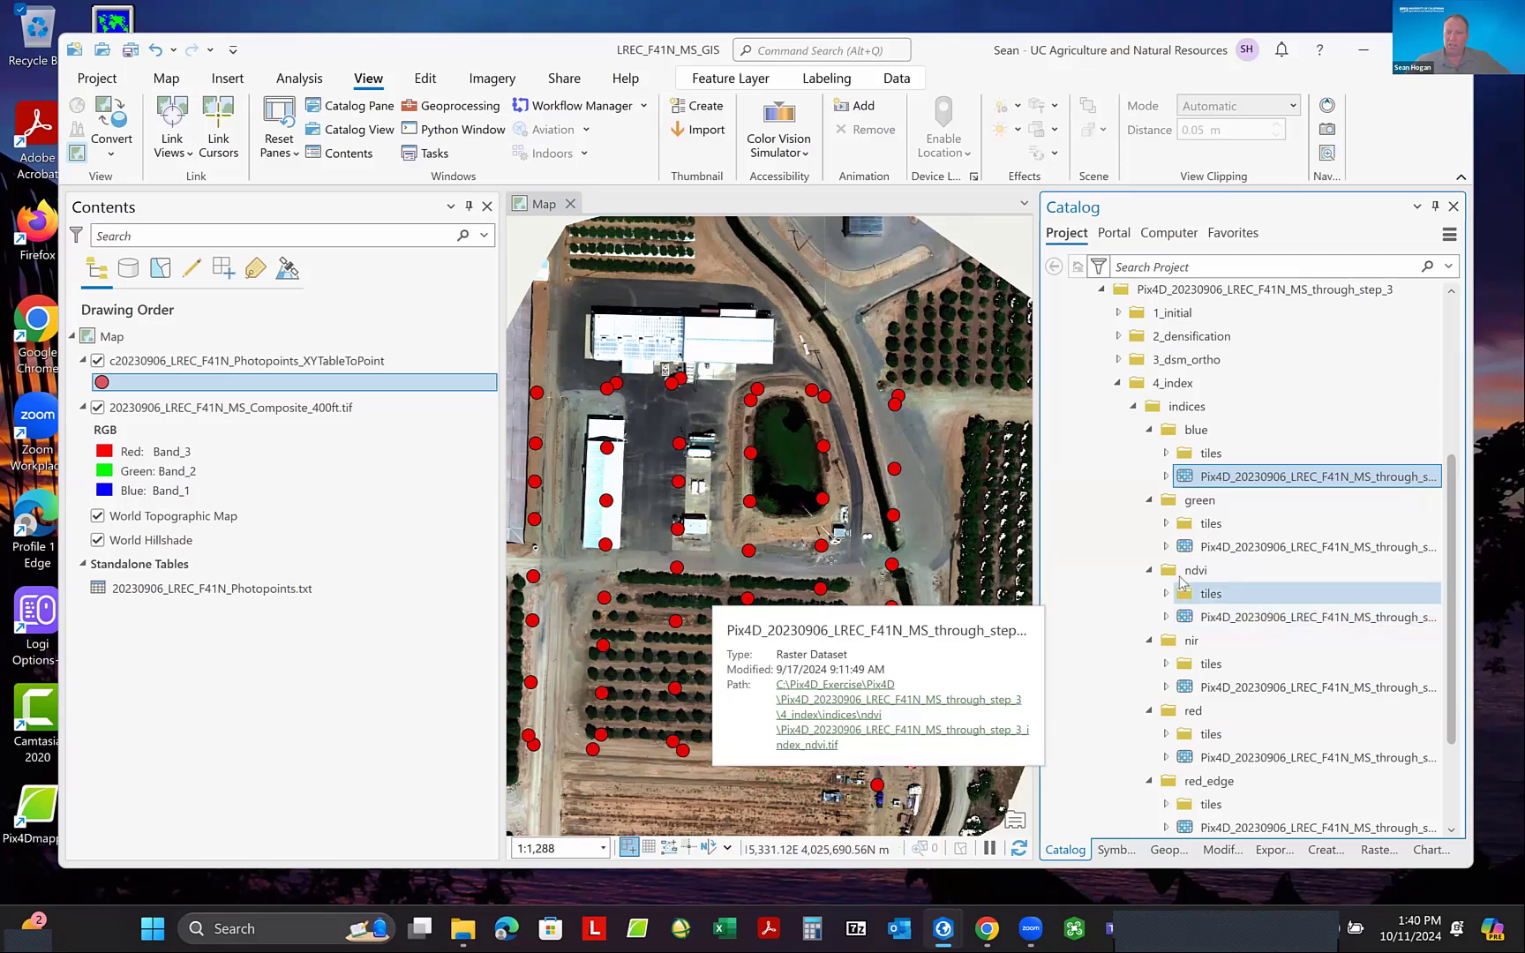
- Copy the NDVI index raster from the through_step_3 project's ndvi folder in the Catalog
right_click(1240, 625)
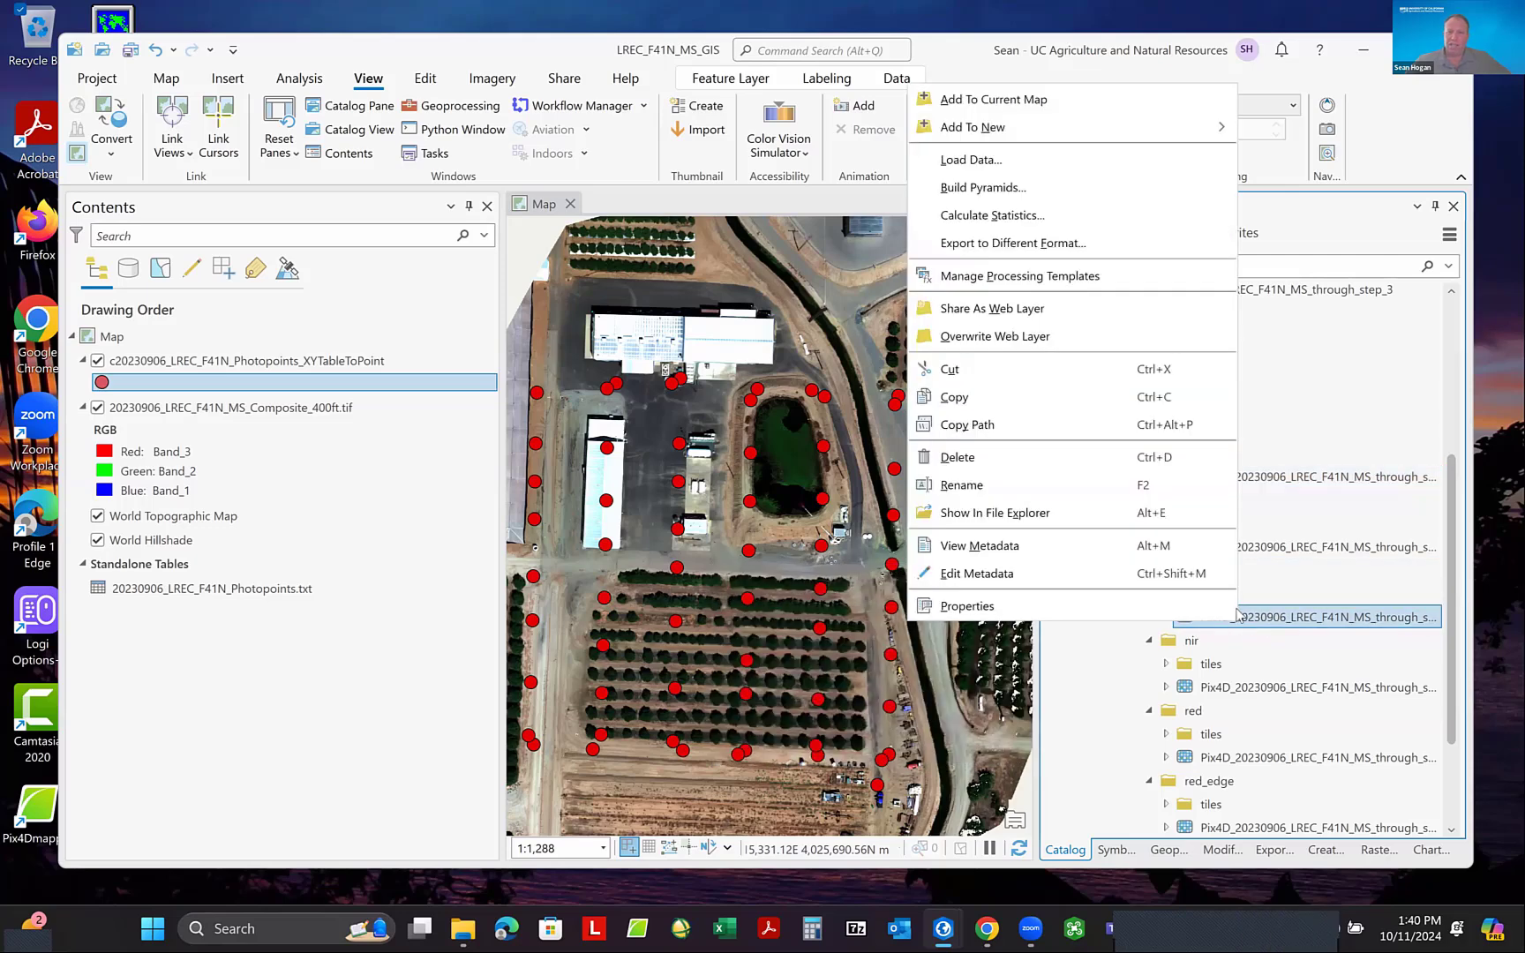
click(1012, 403)
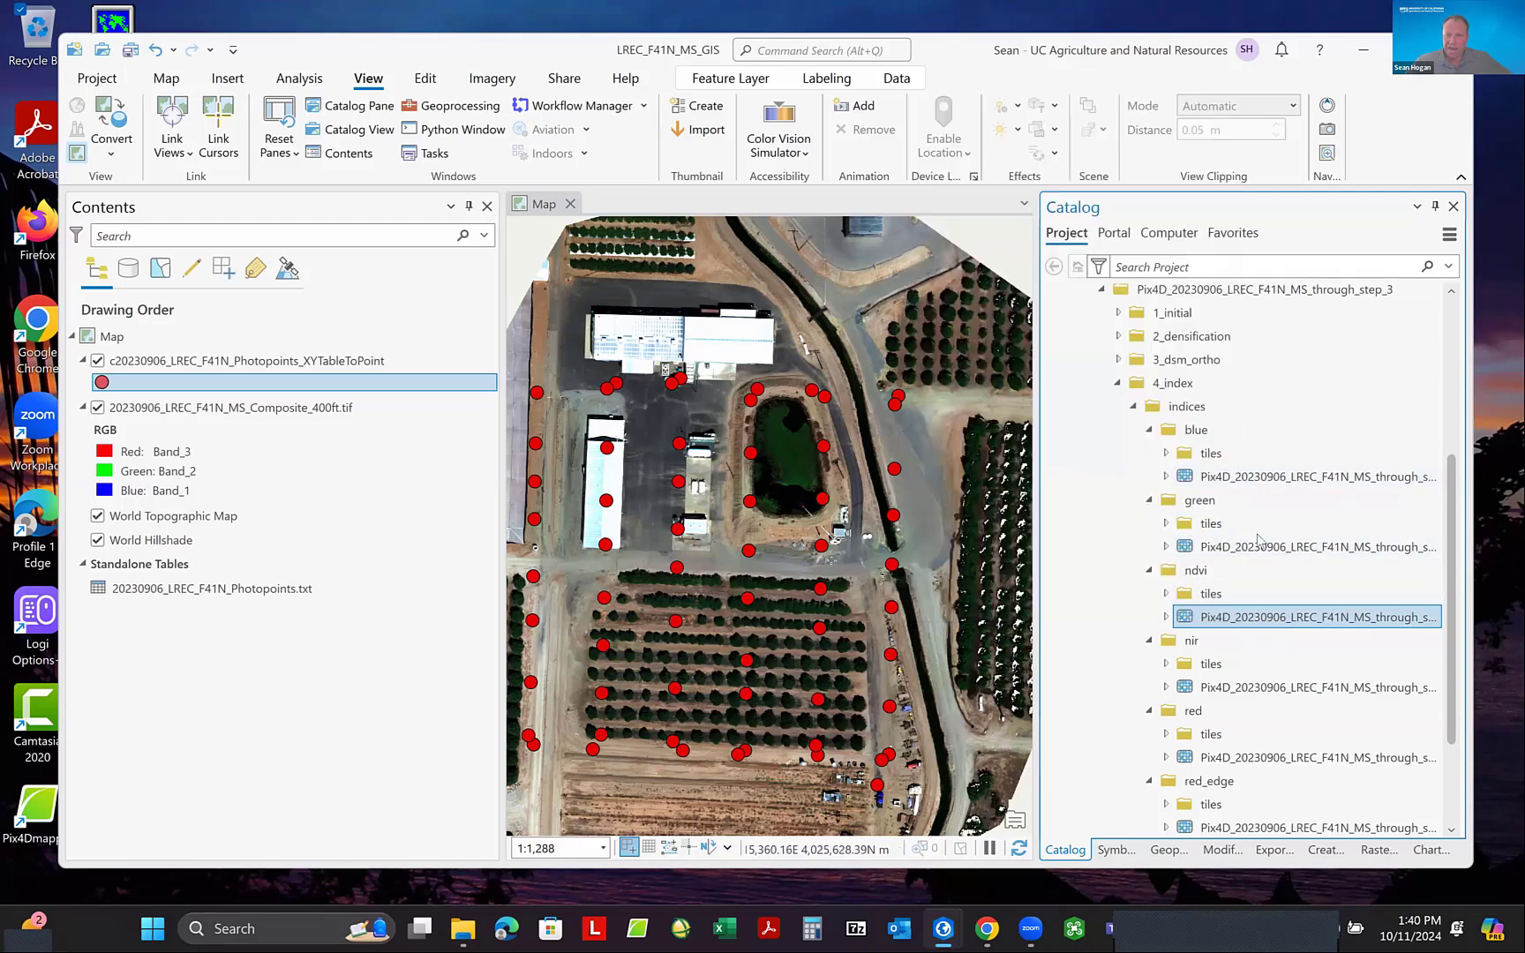
scroll(1259, 540, down, 2)
scroll(1260, 541, up, 3)
scroll(1259, 540, up, 1)
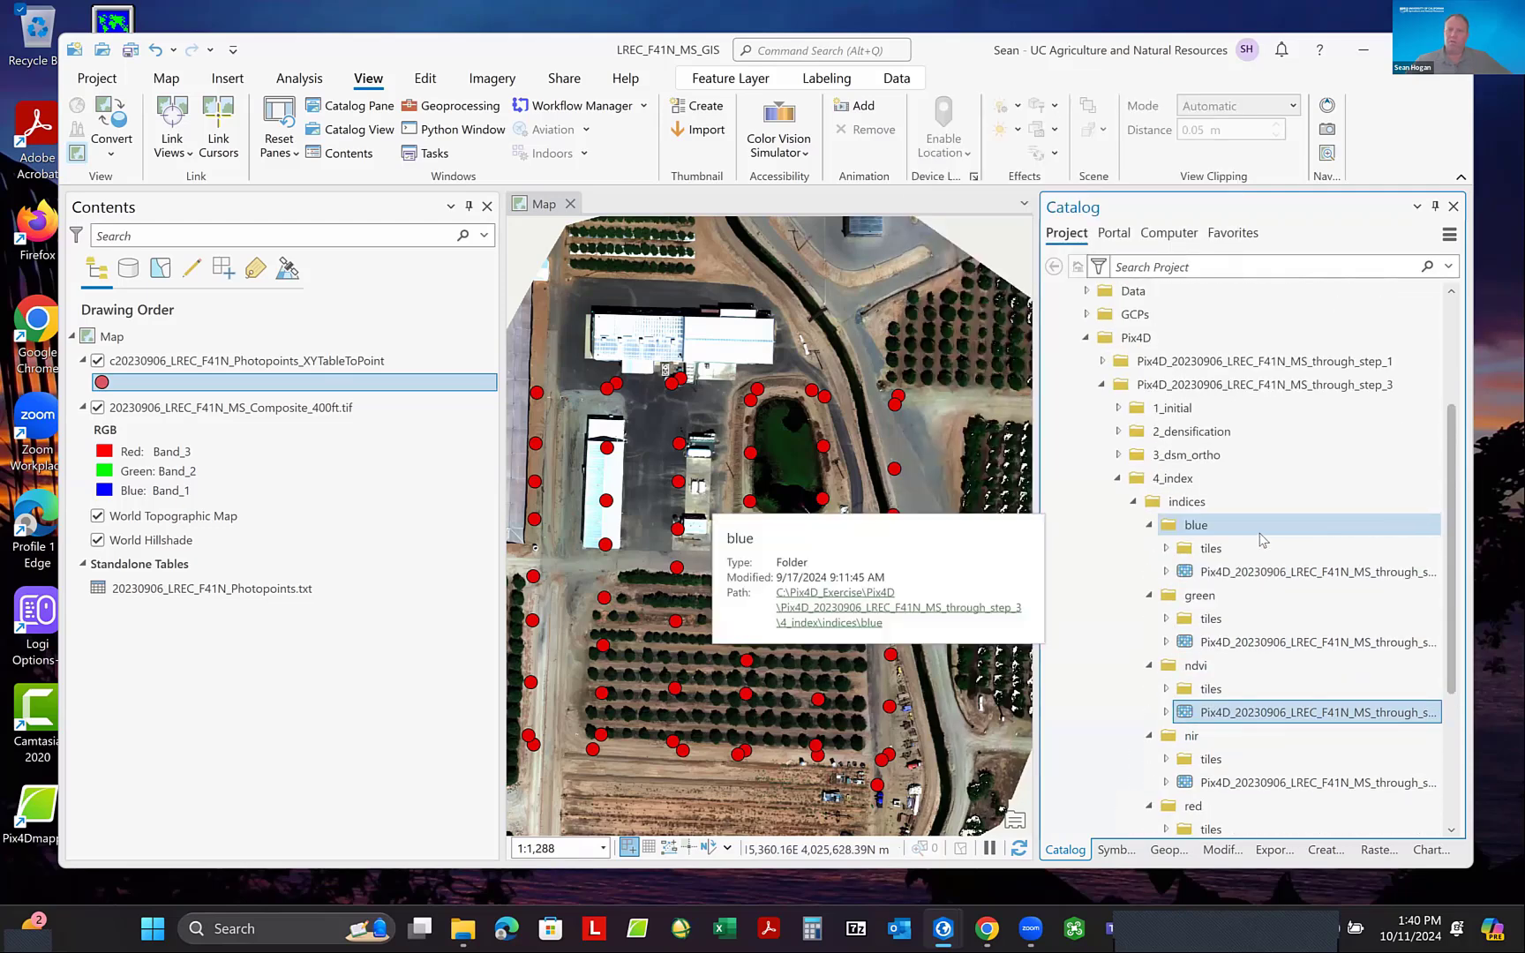
scroll(1266, 538, up, 3)
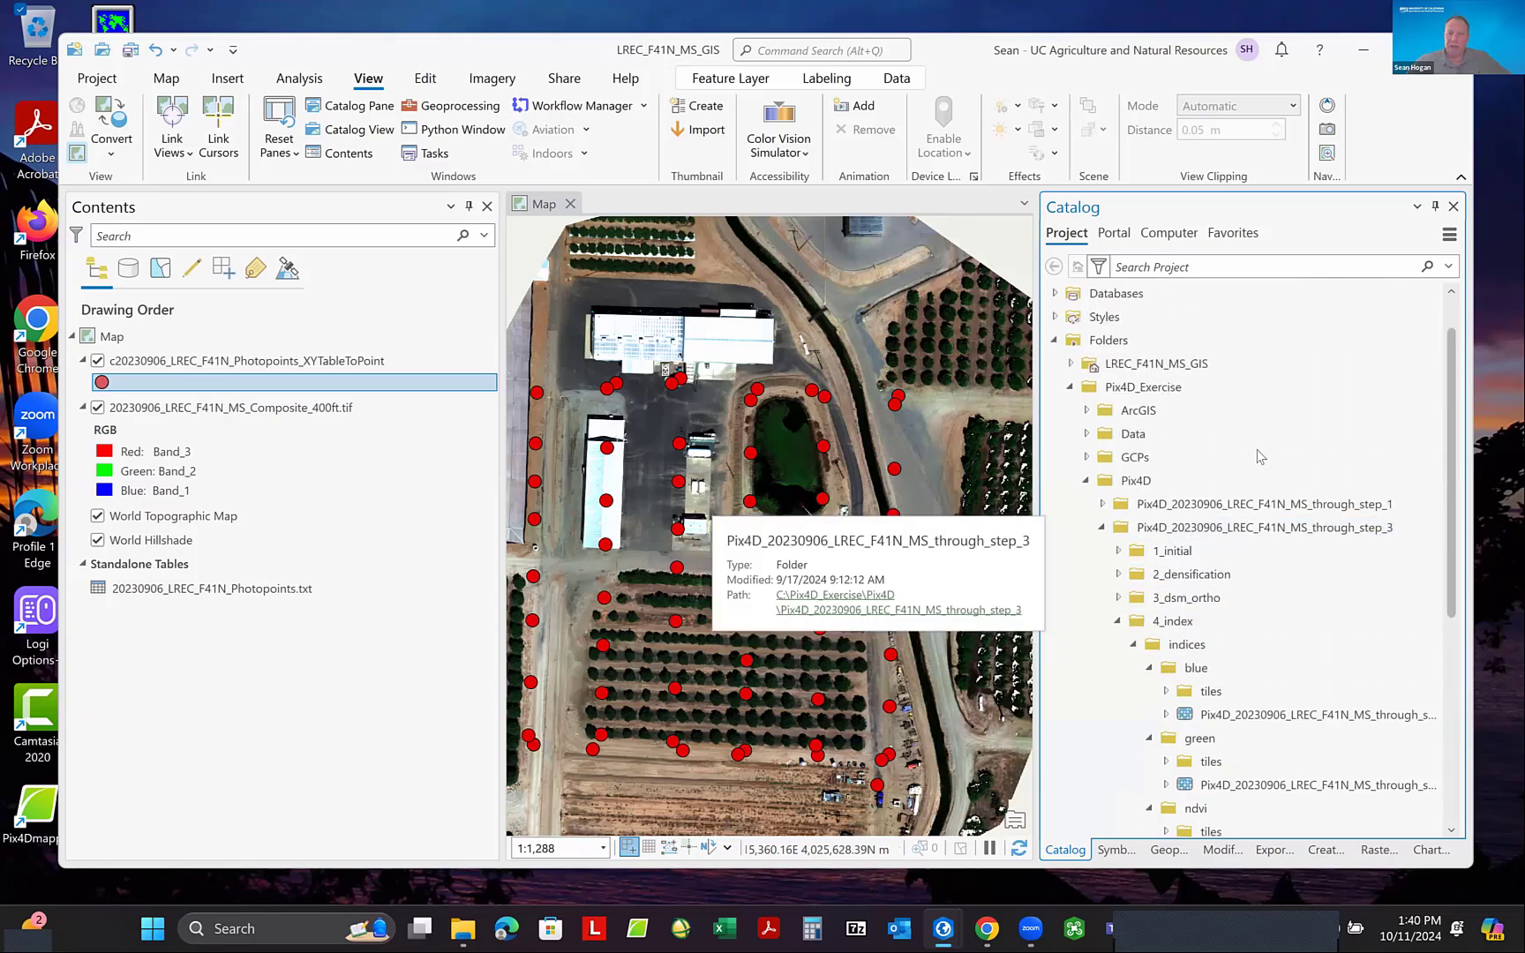
click(1109, 342)
right_click(1109, 343)
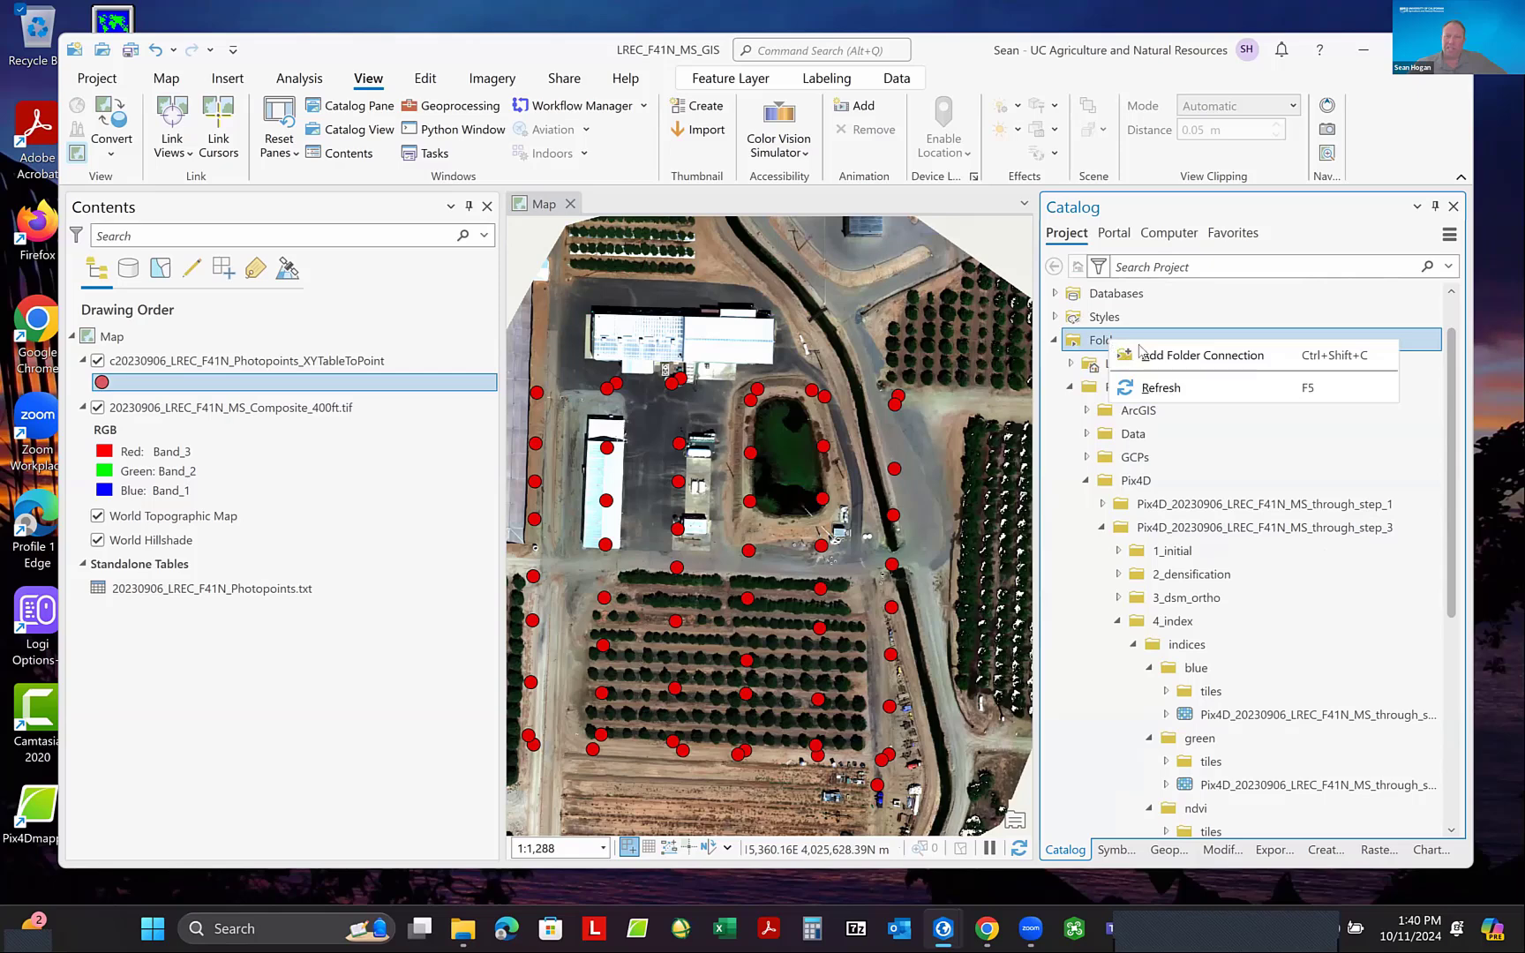
click(1171, 358)
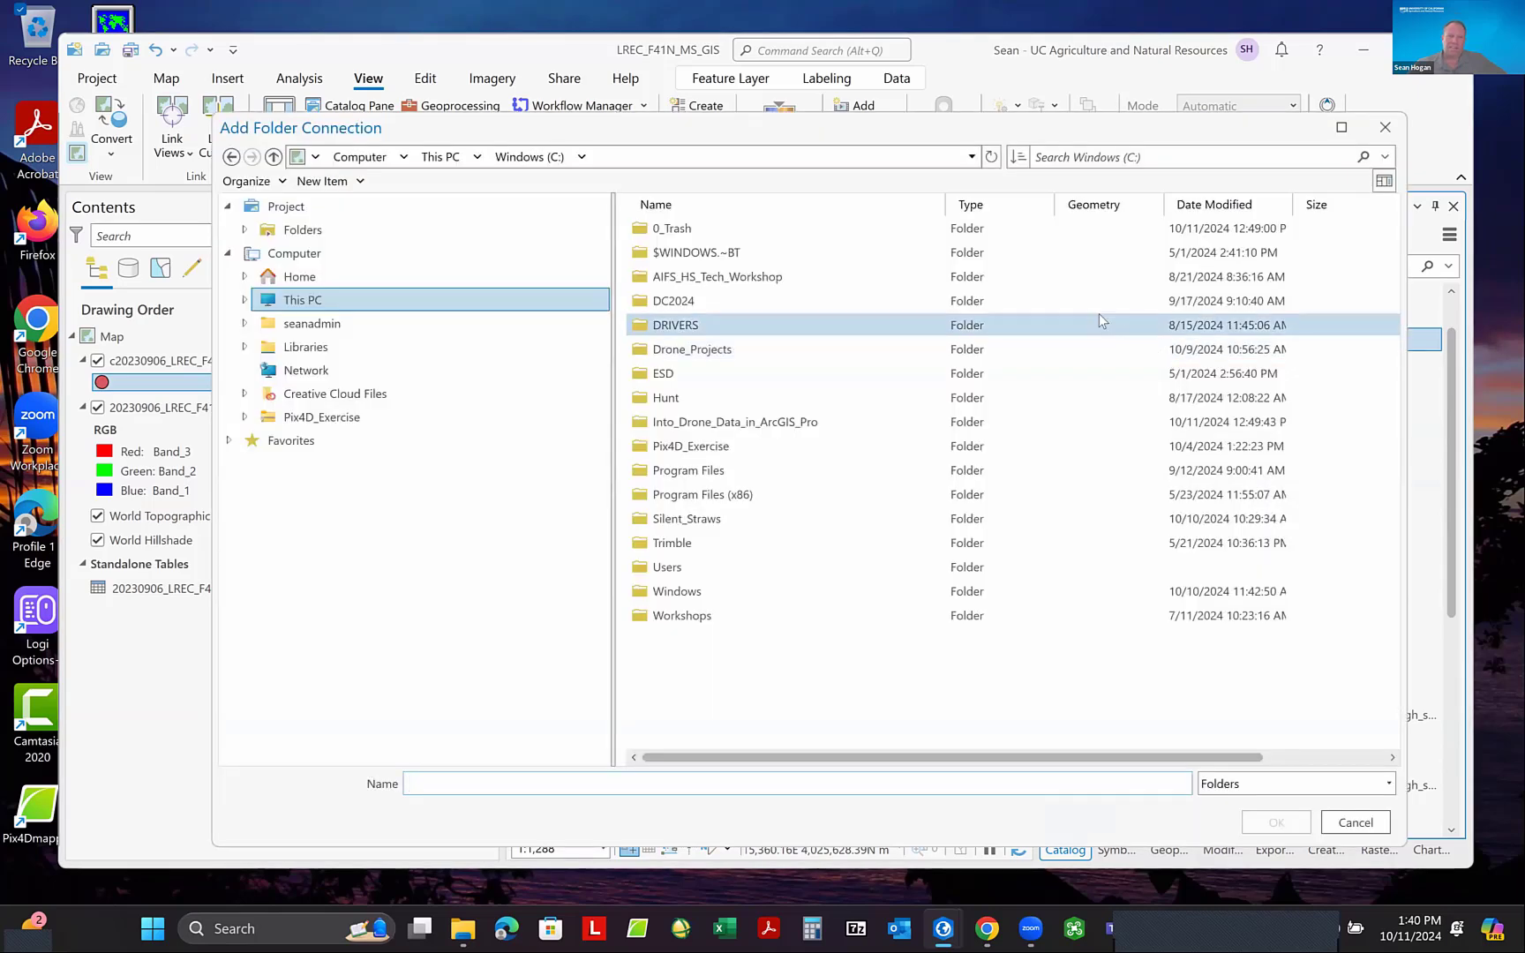
click(1386, 130)
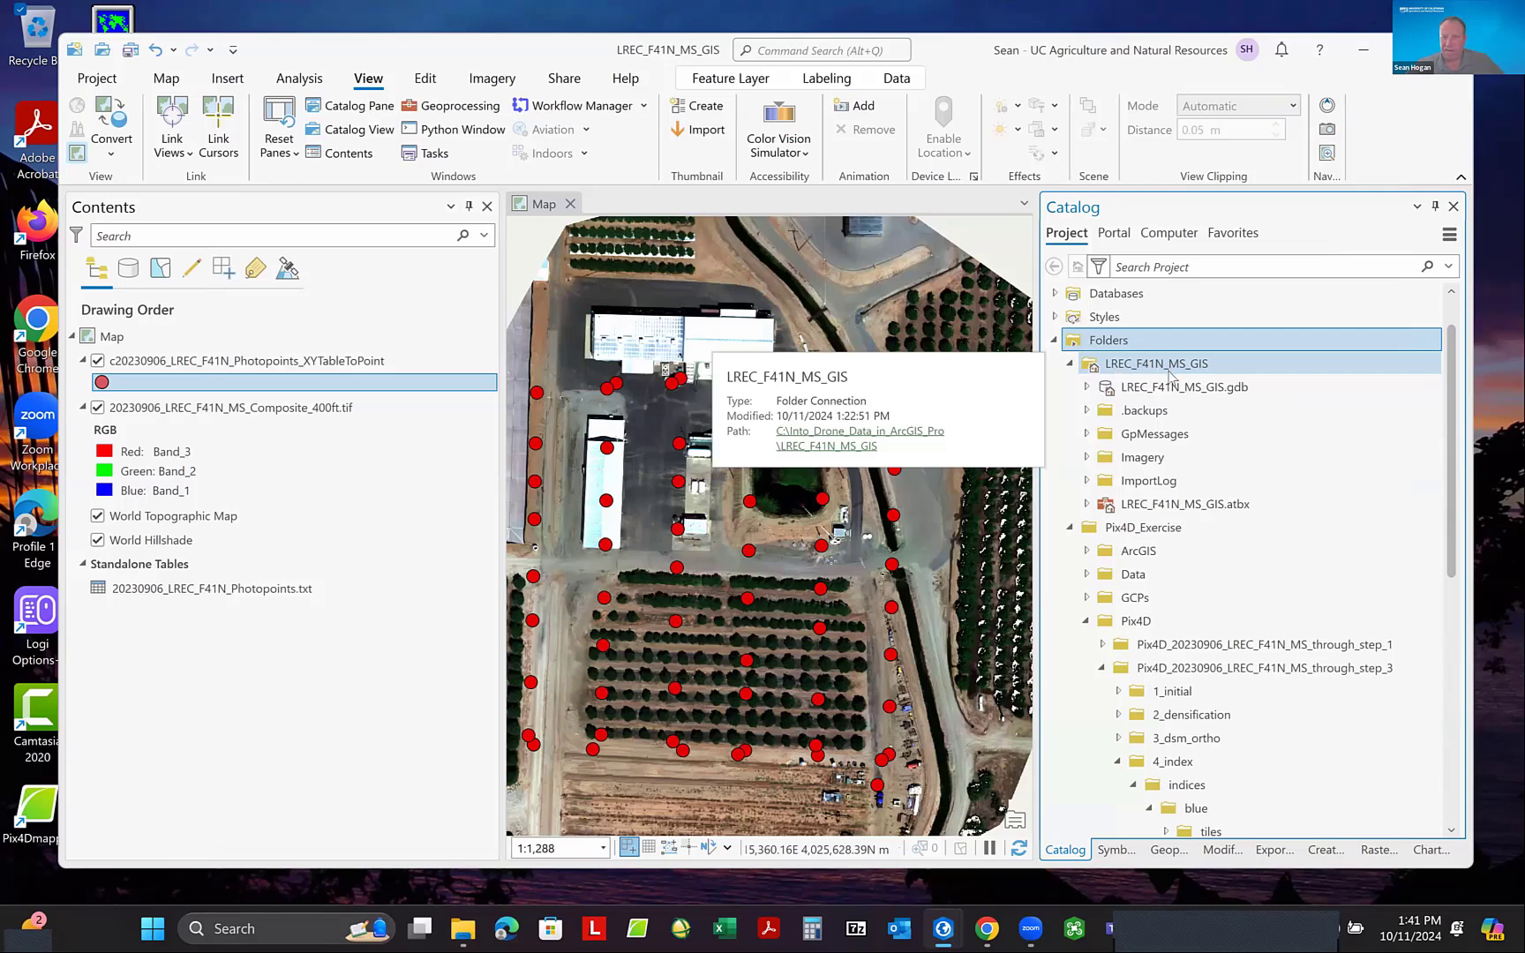
- Paste the copied NDVI raster into the Imagery folder of LREC_F41N_MS_GIS
click(1086, 458)
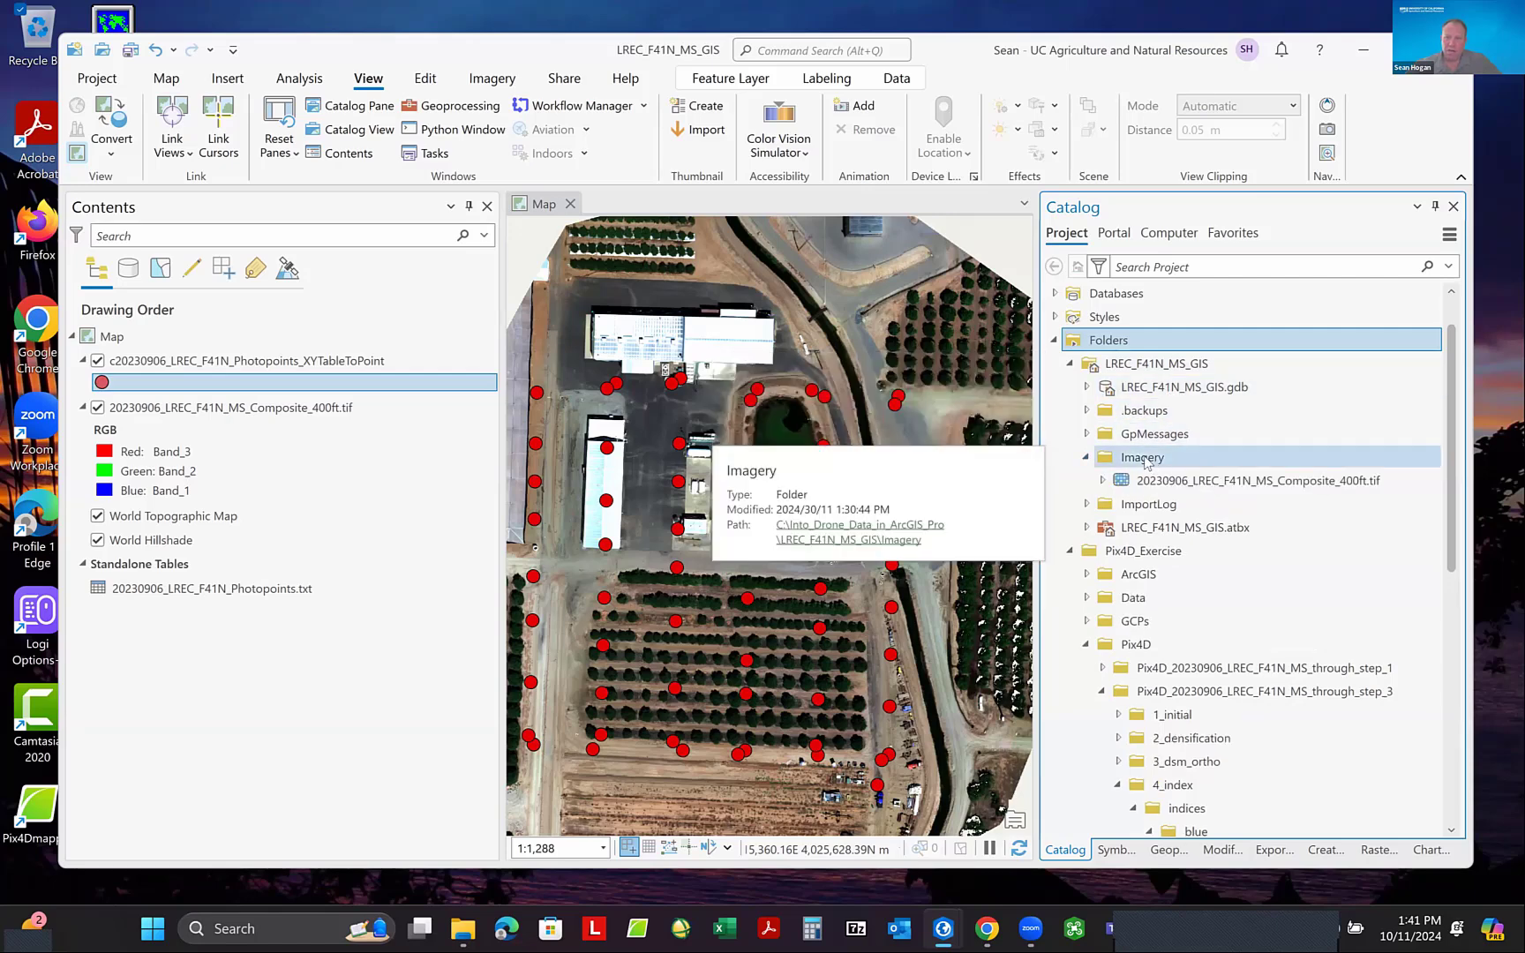
right_click(1147, 463)
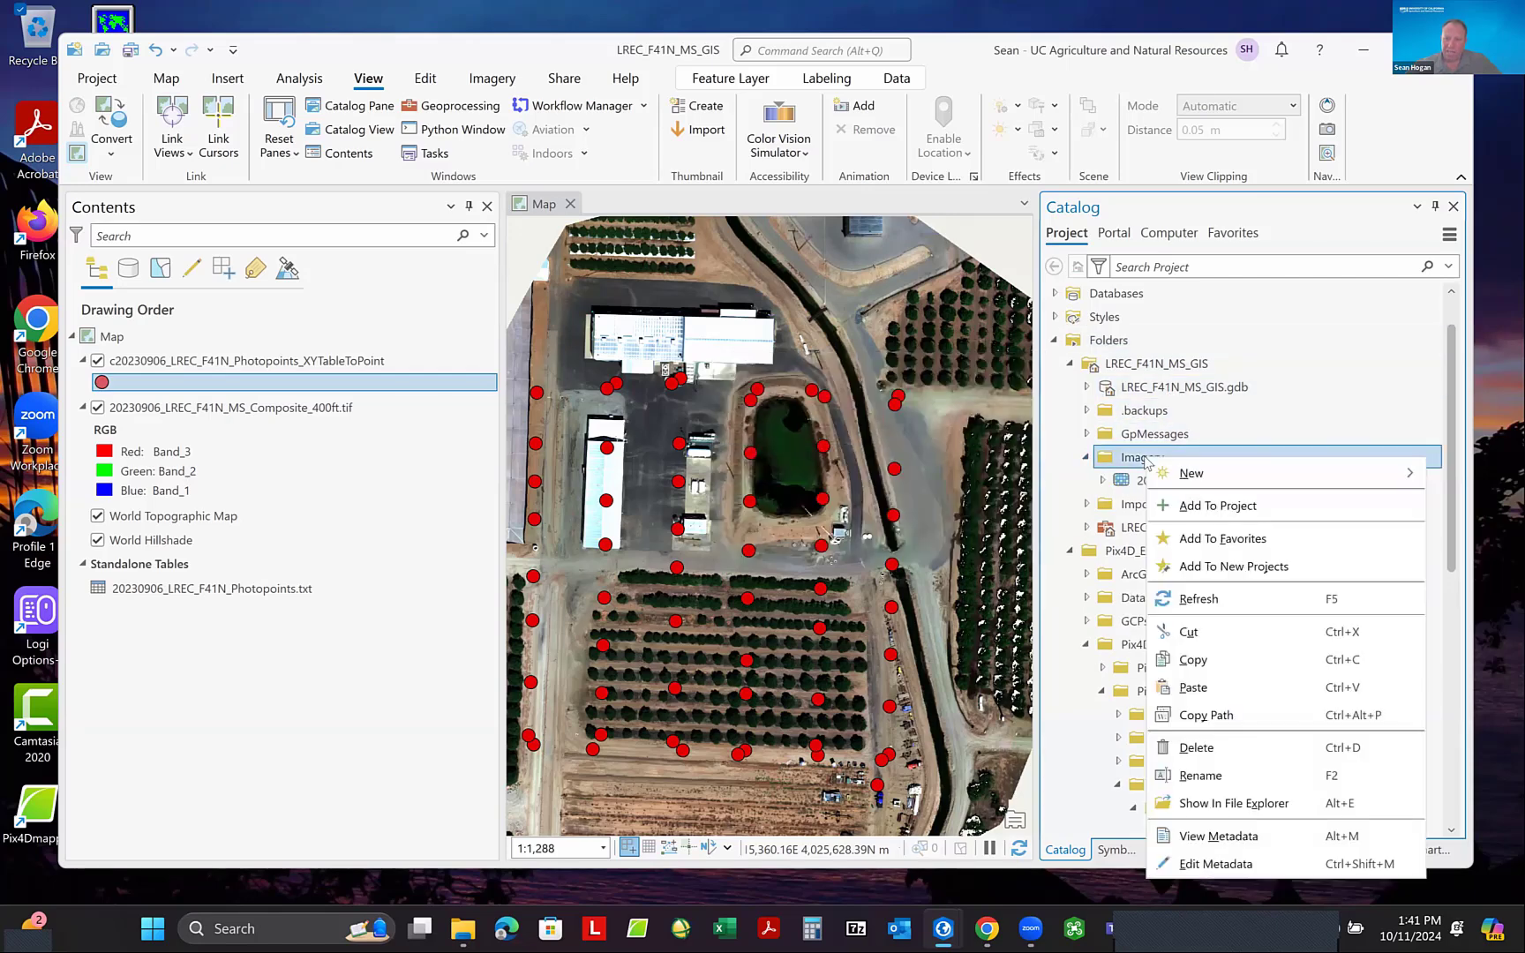
click(1194, 687)
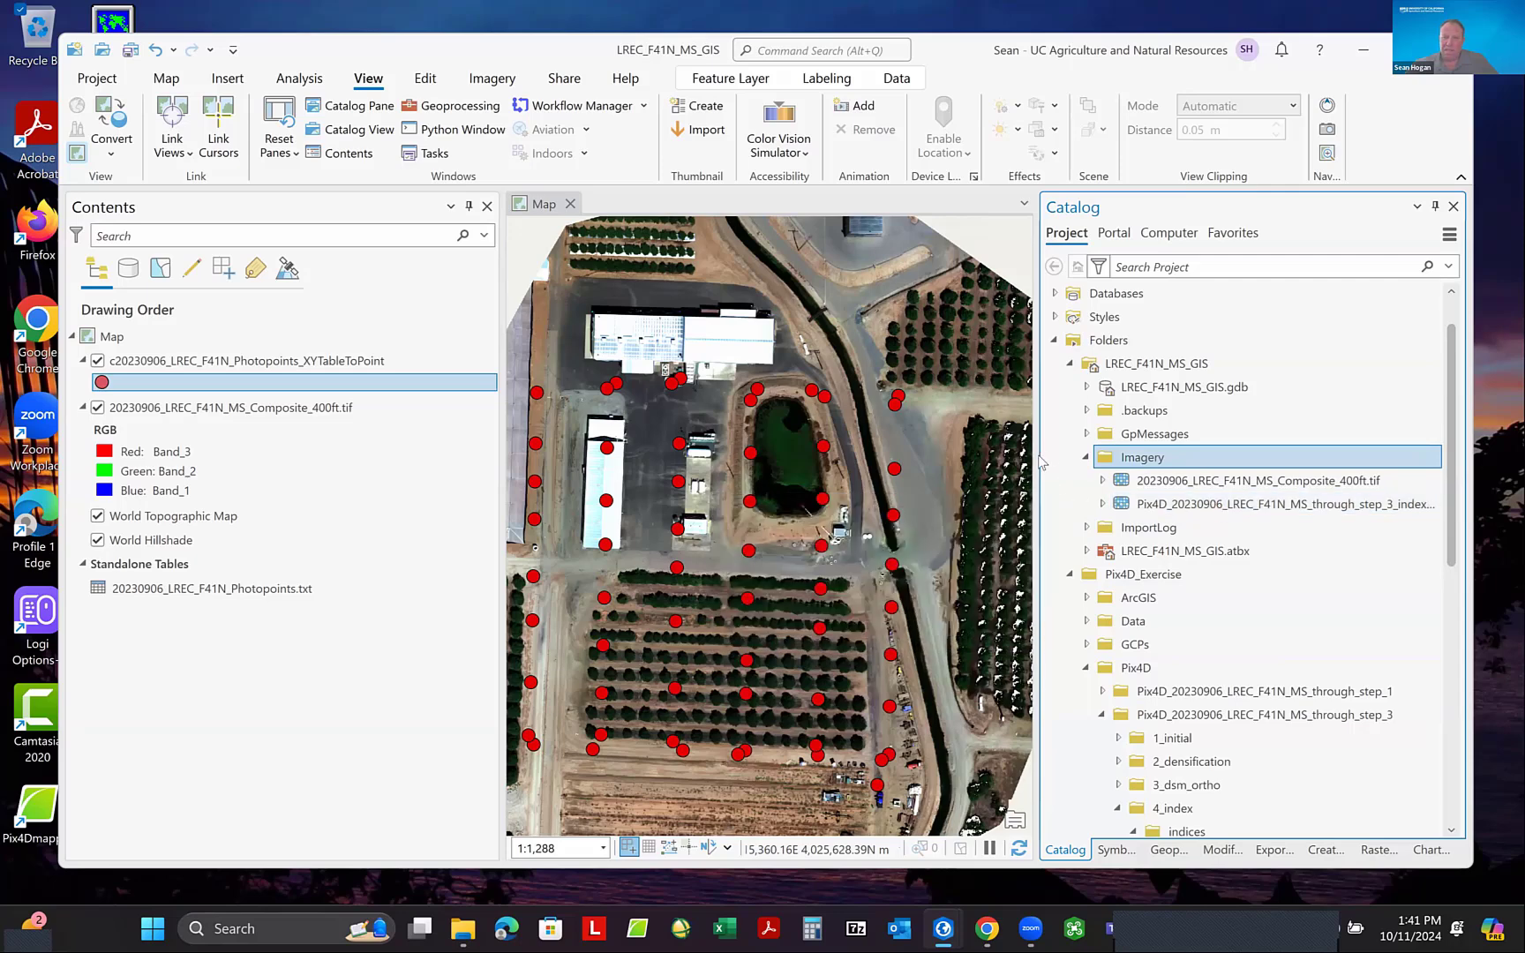
- Widen the Catalog pane and rename the NDVI raster in the Imagery folder as 20230906_LREC_F41N_MS_ndvi.tif
drag(1039, 457, 982, 457)
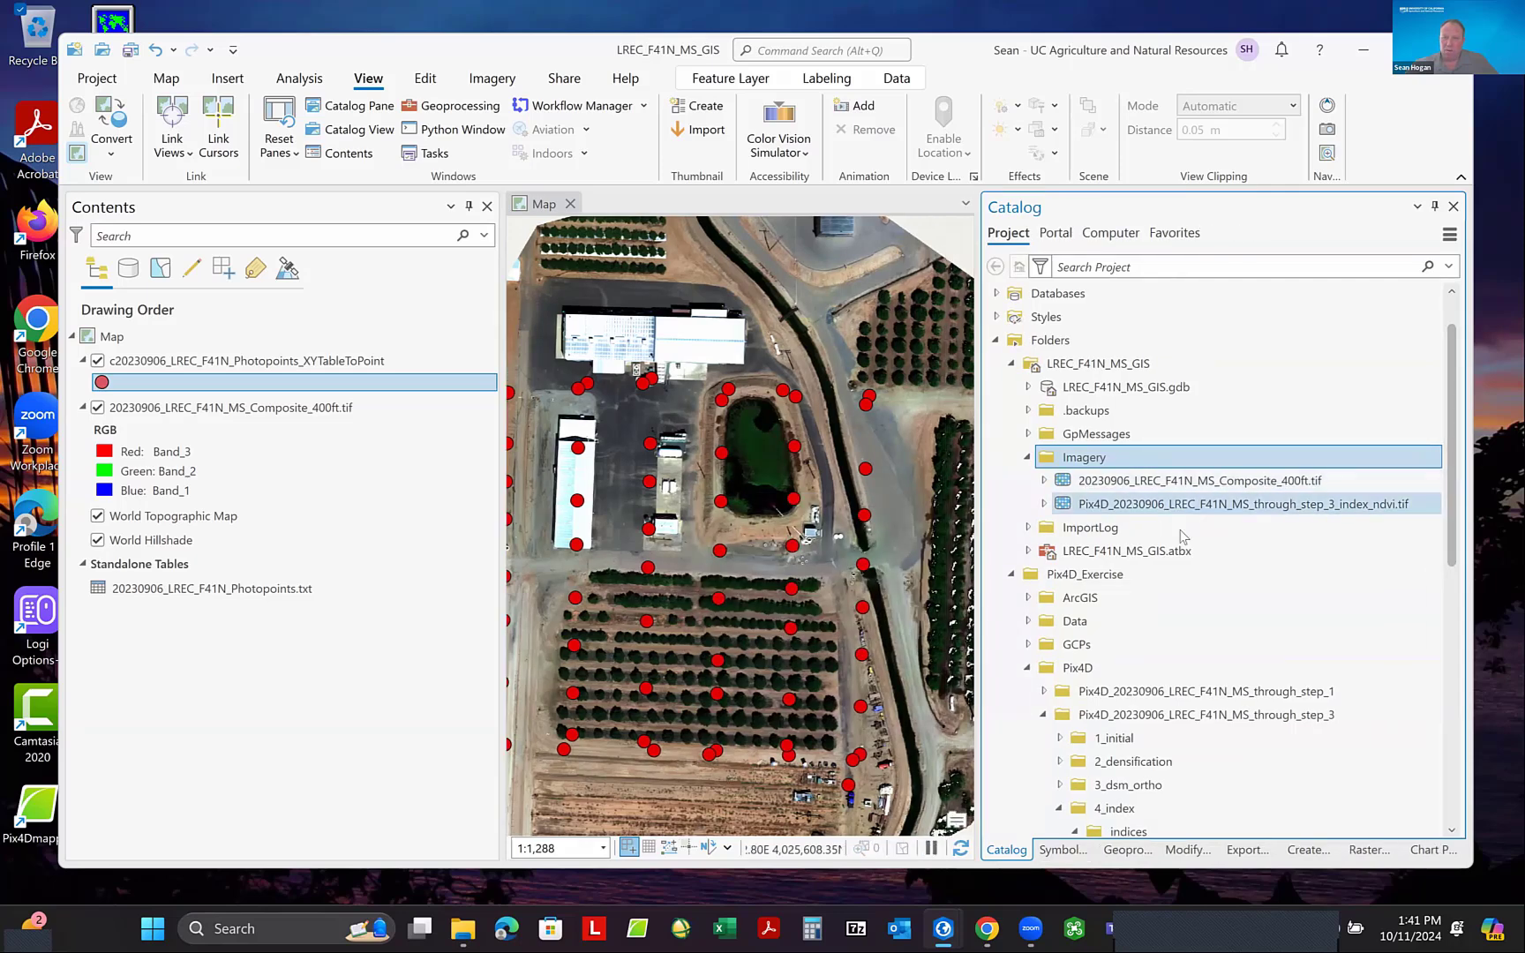
click(1152, 506)
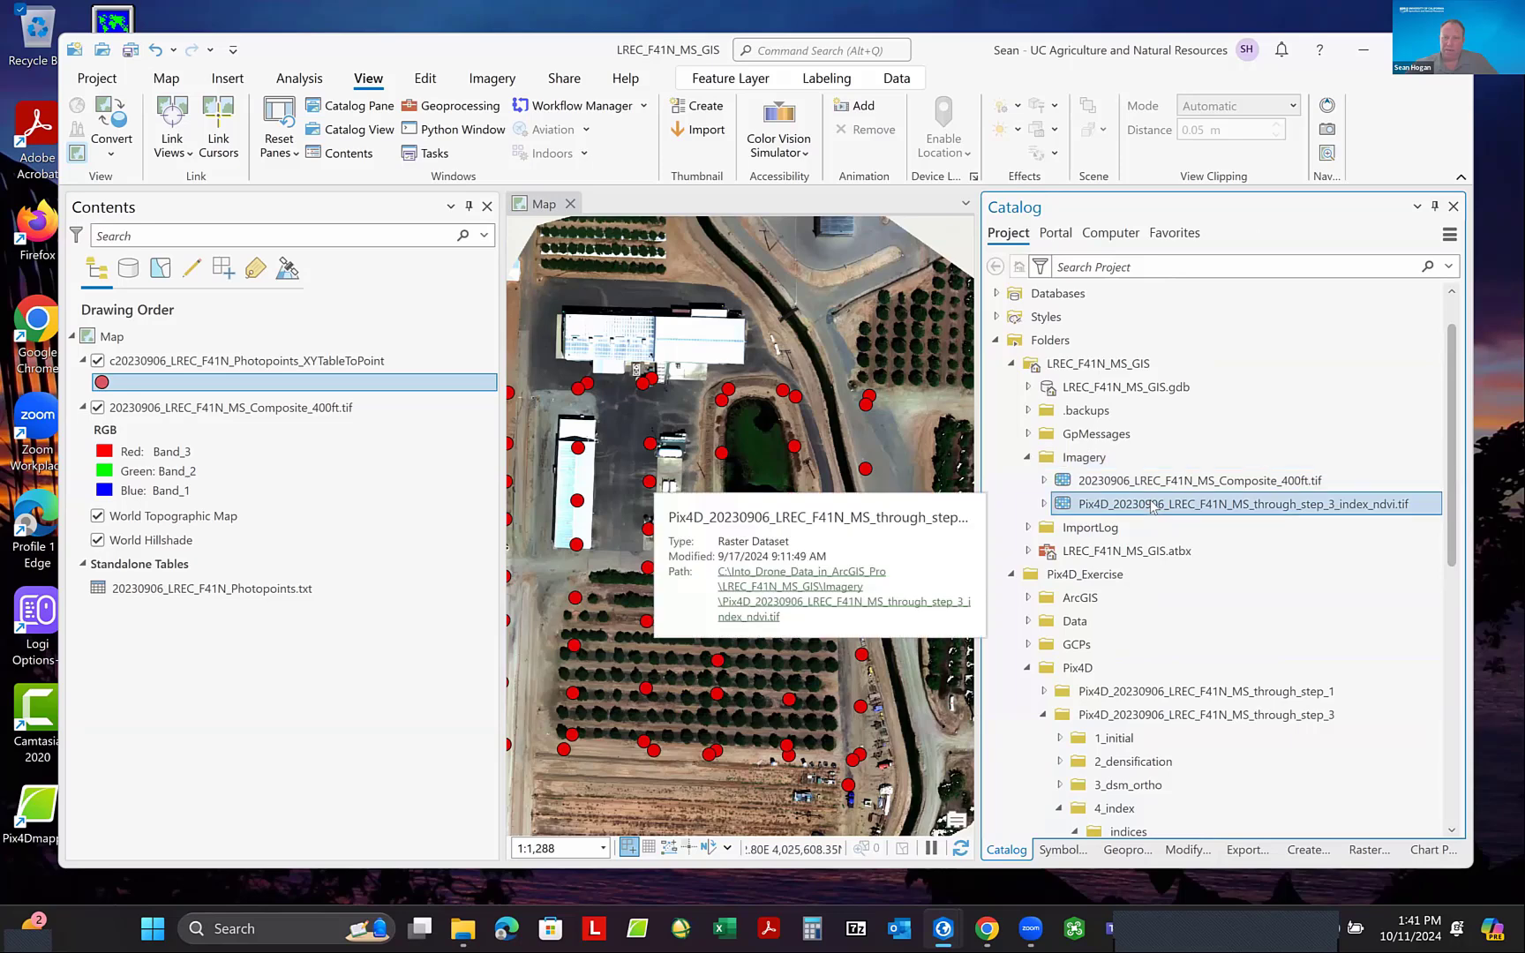
click(1151, 506)
click(1131, 509)
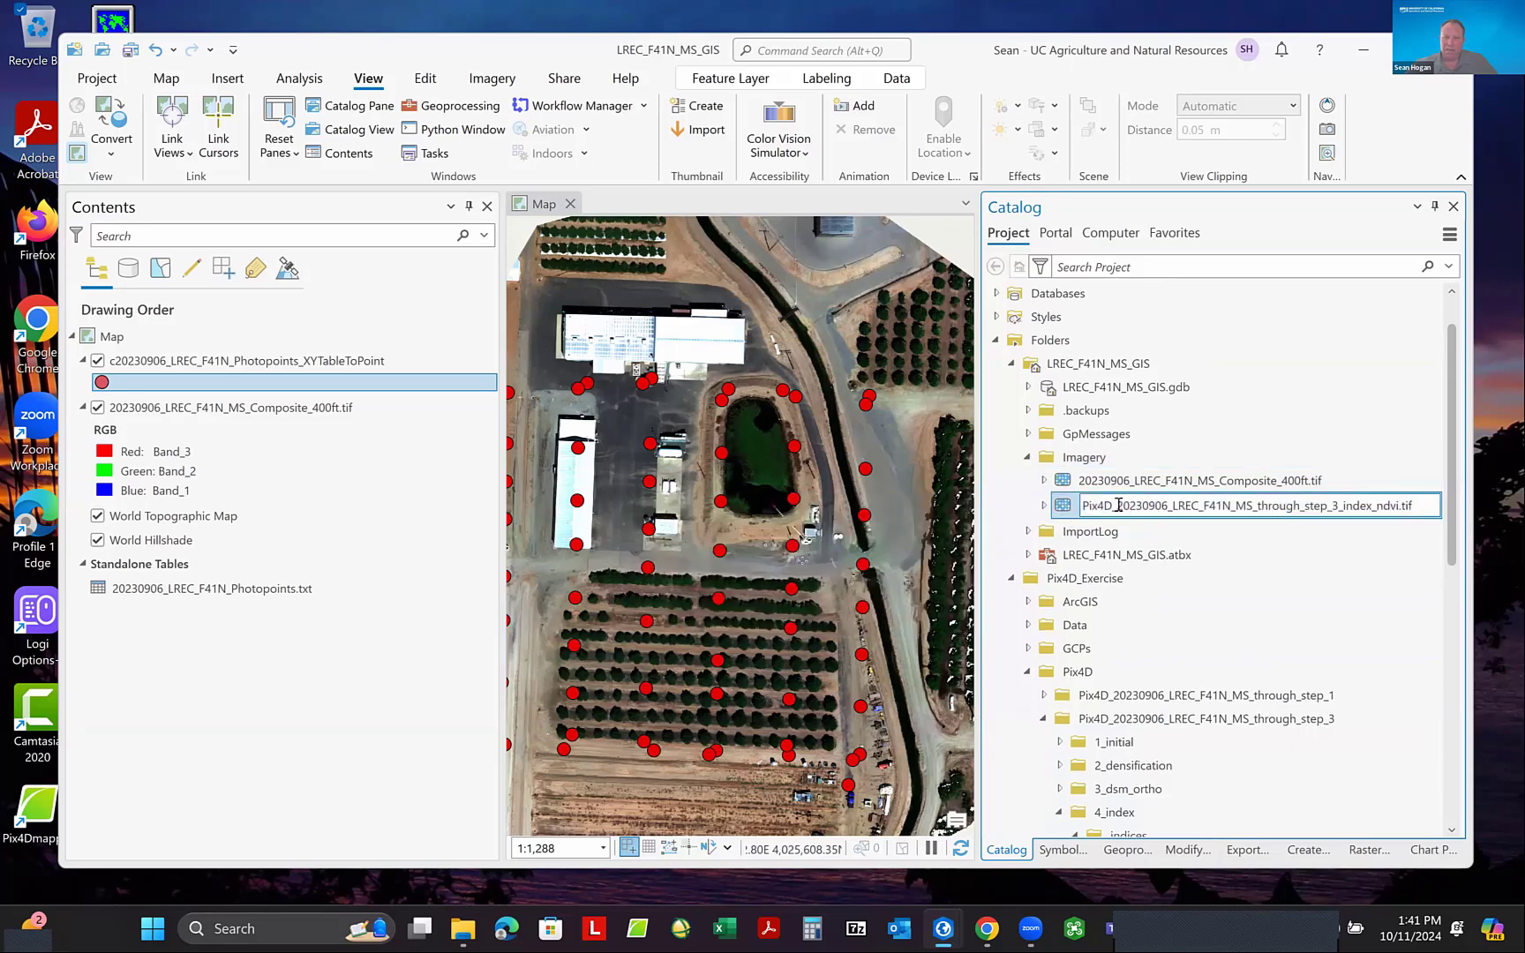
shift+click(1078, 506)
key(BackSpace)
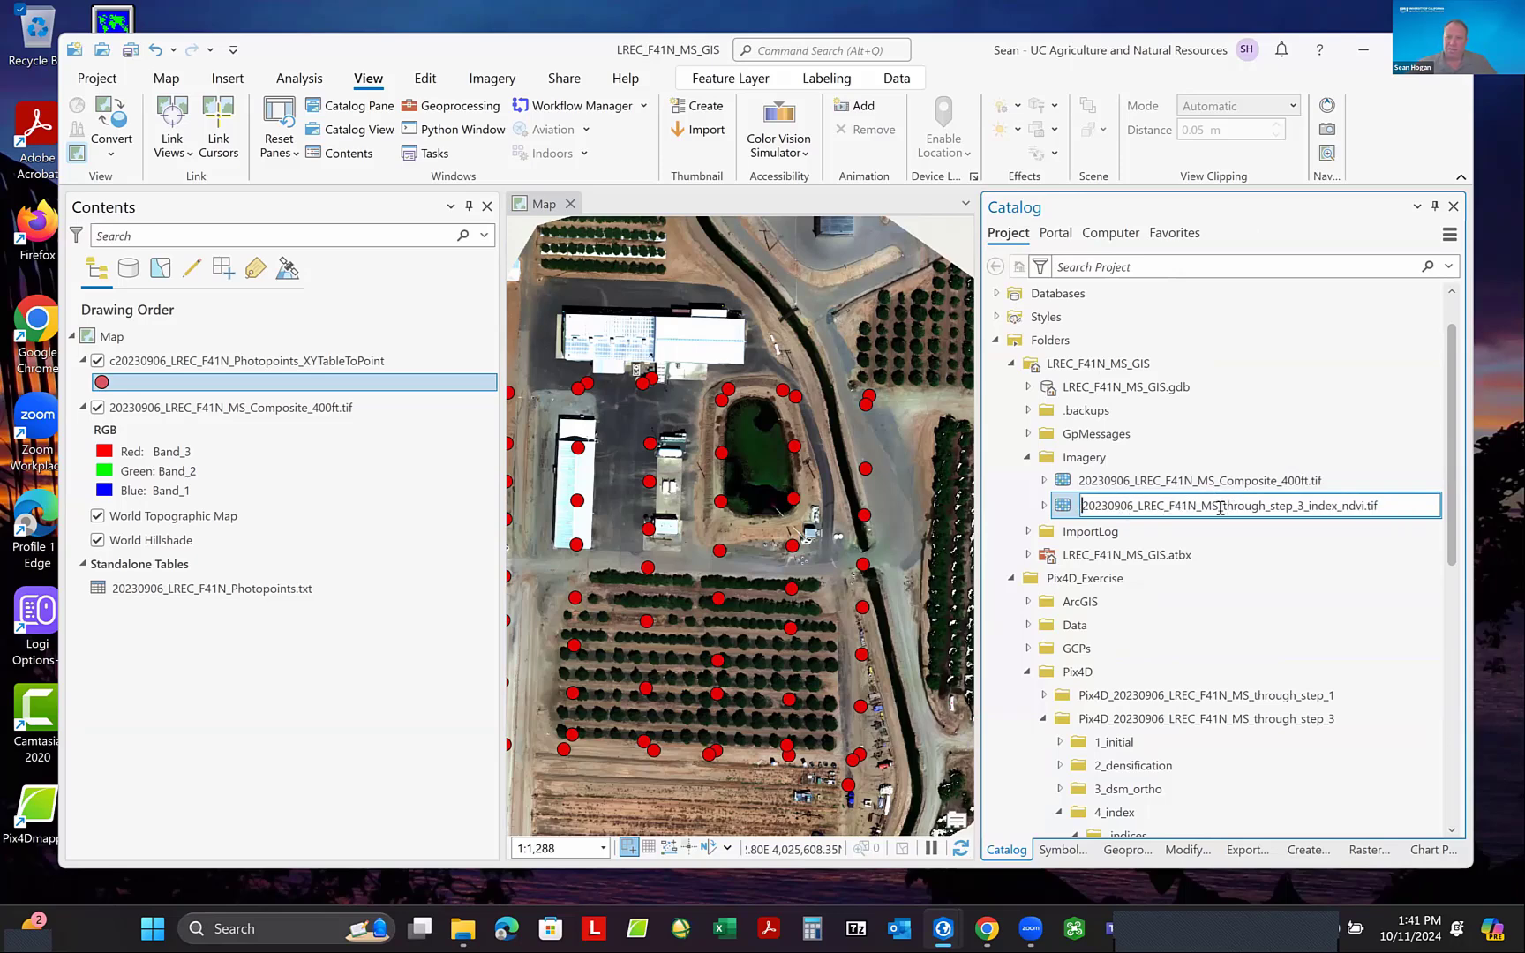
drag(1219, 508, 1338, 508)
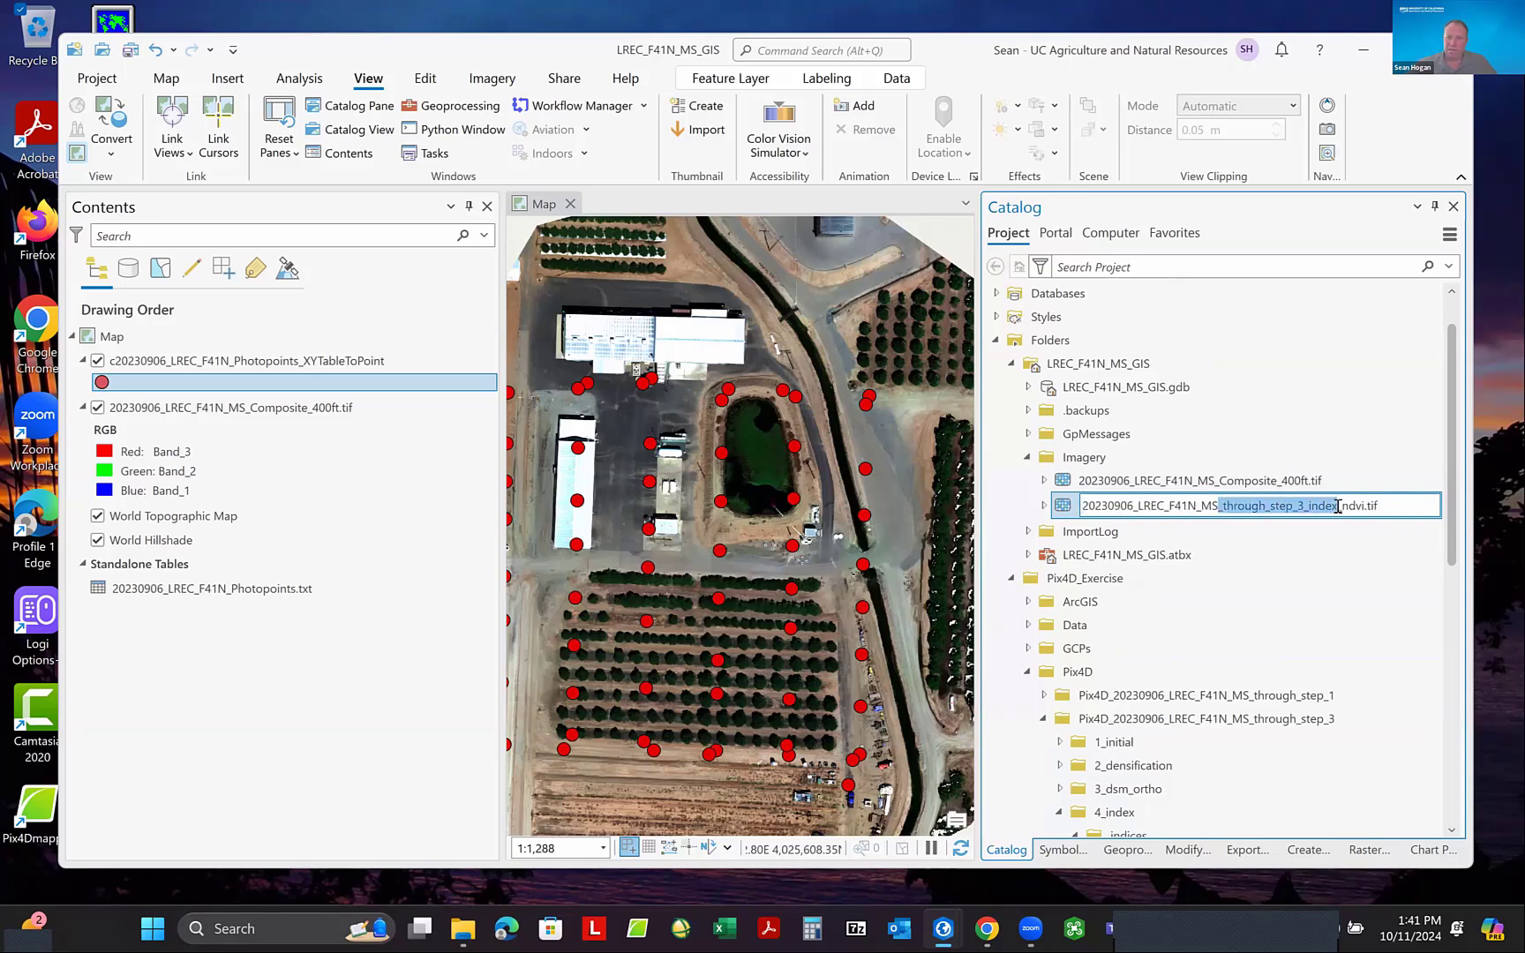
key(BackSpace)
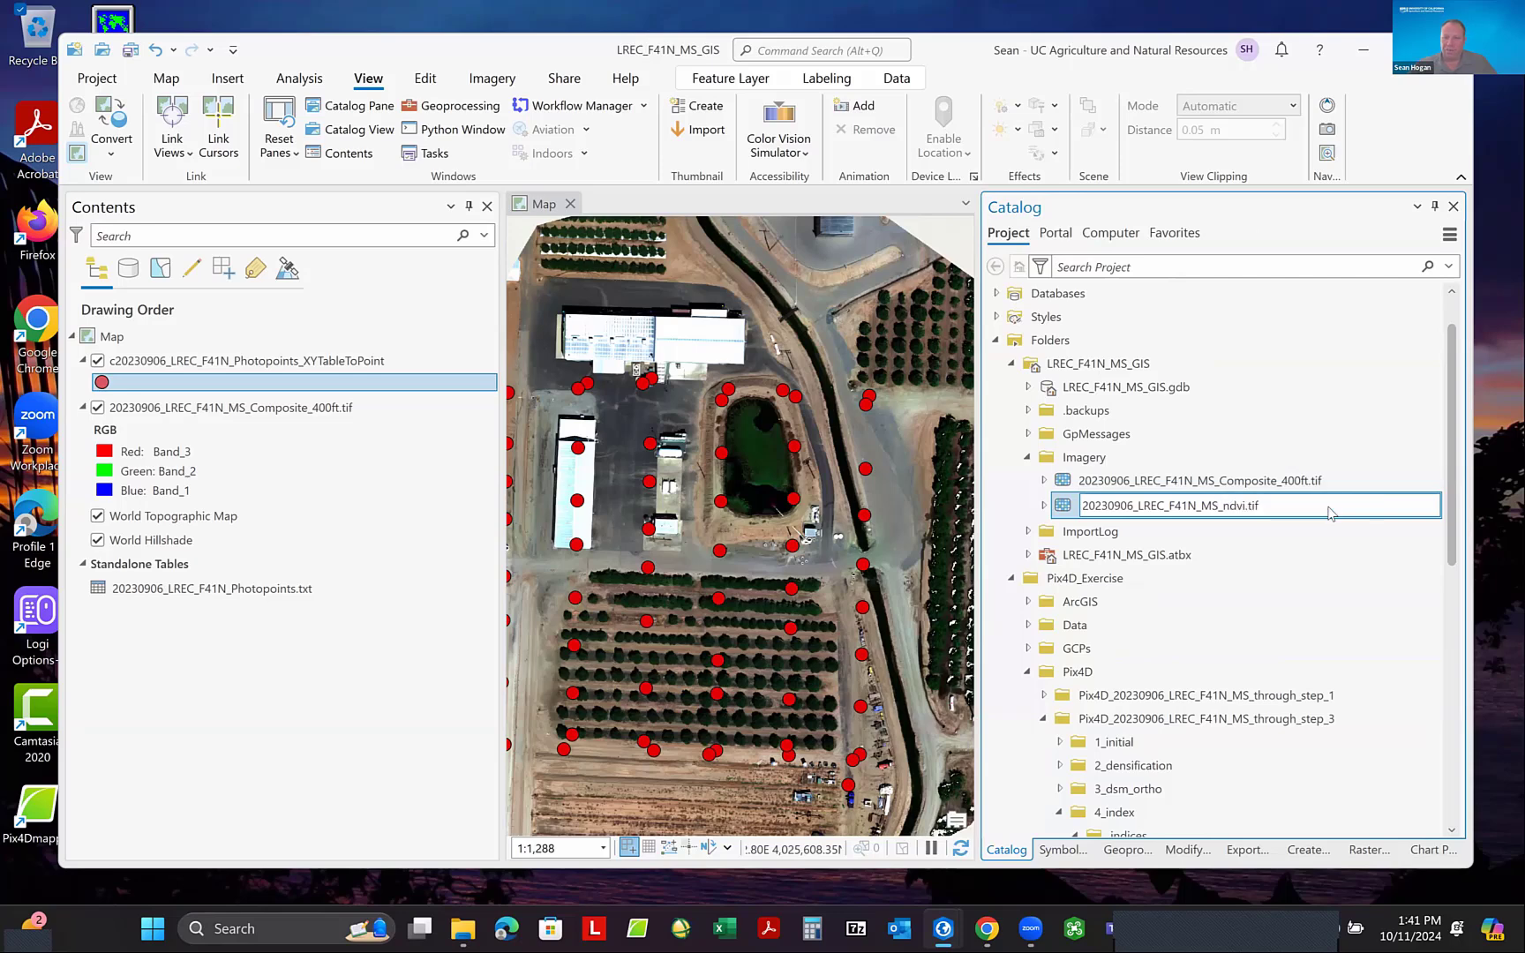
key(Return)
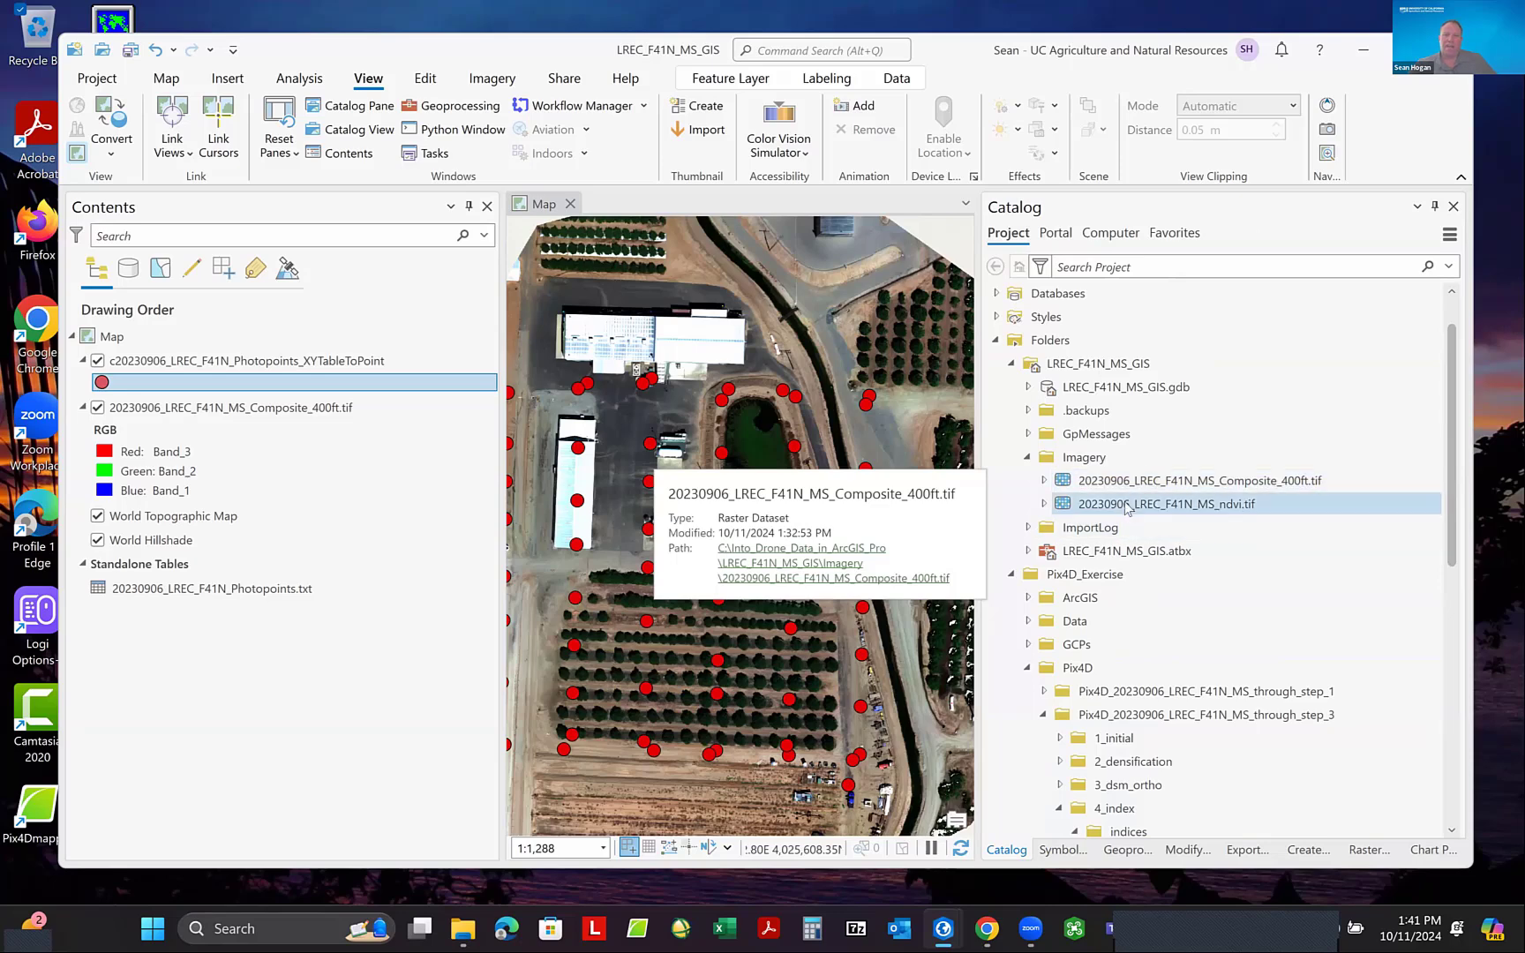
- Add 20230906_LREC_F41N_MS_ndvi.tif to the map's drawing order directly beneath the multispectral composite
drag(1128, 510, 274, 504)
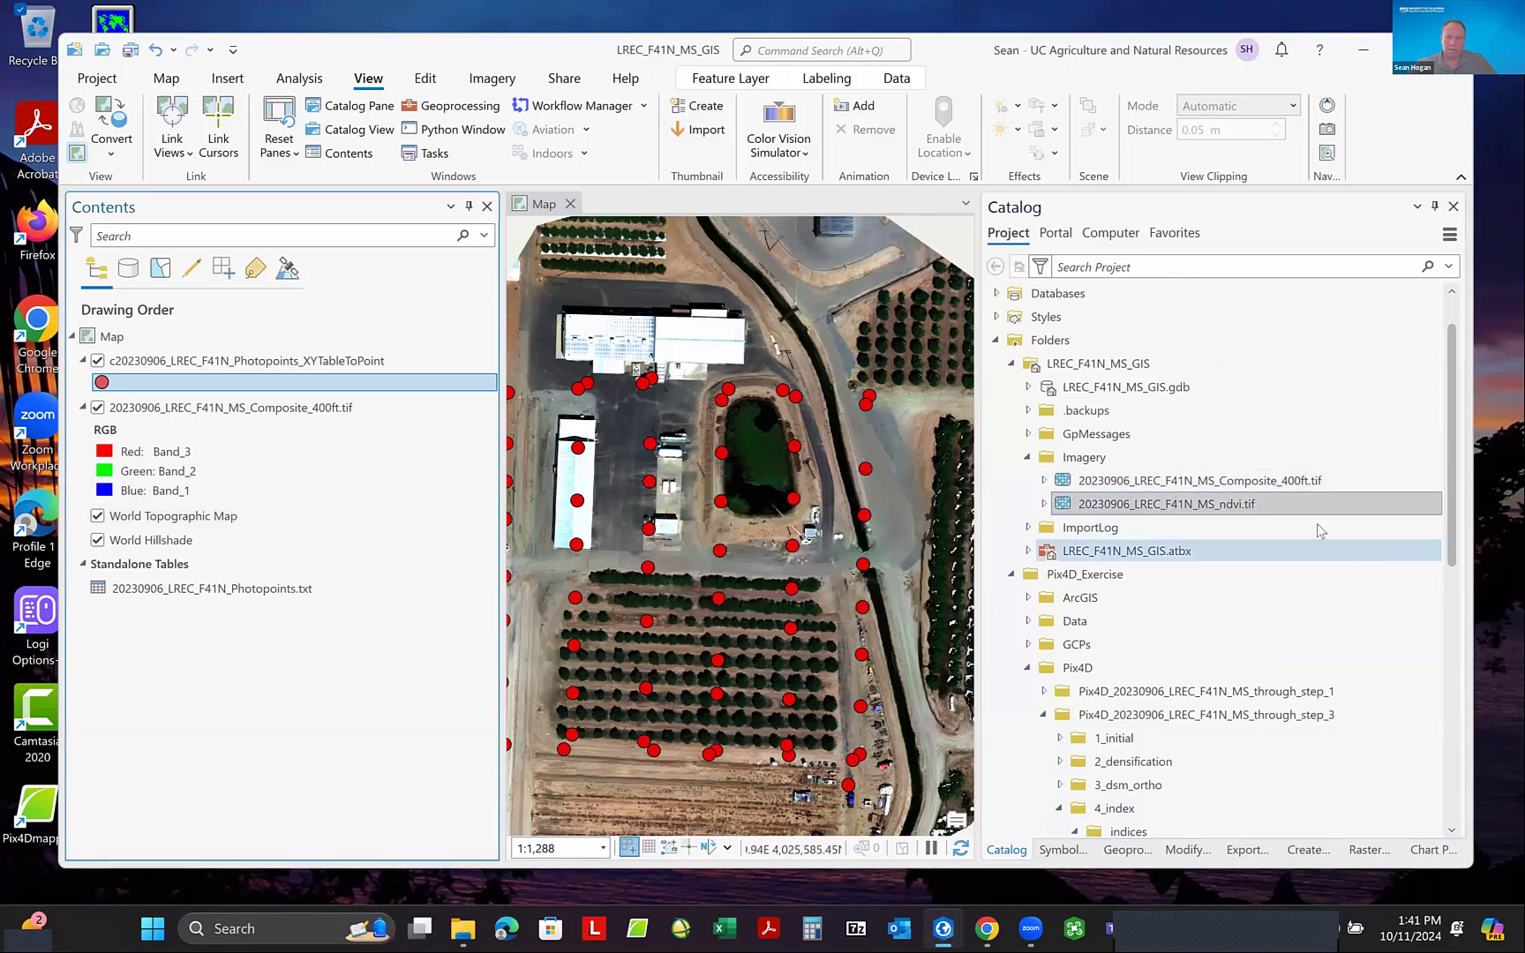
click(1181, 504)
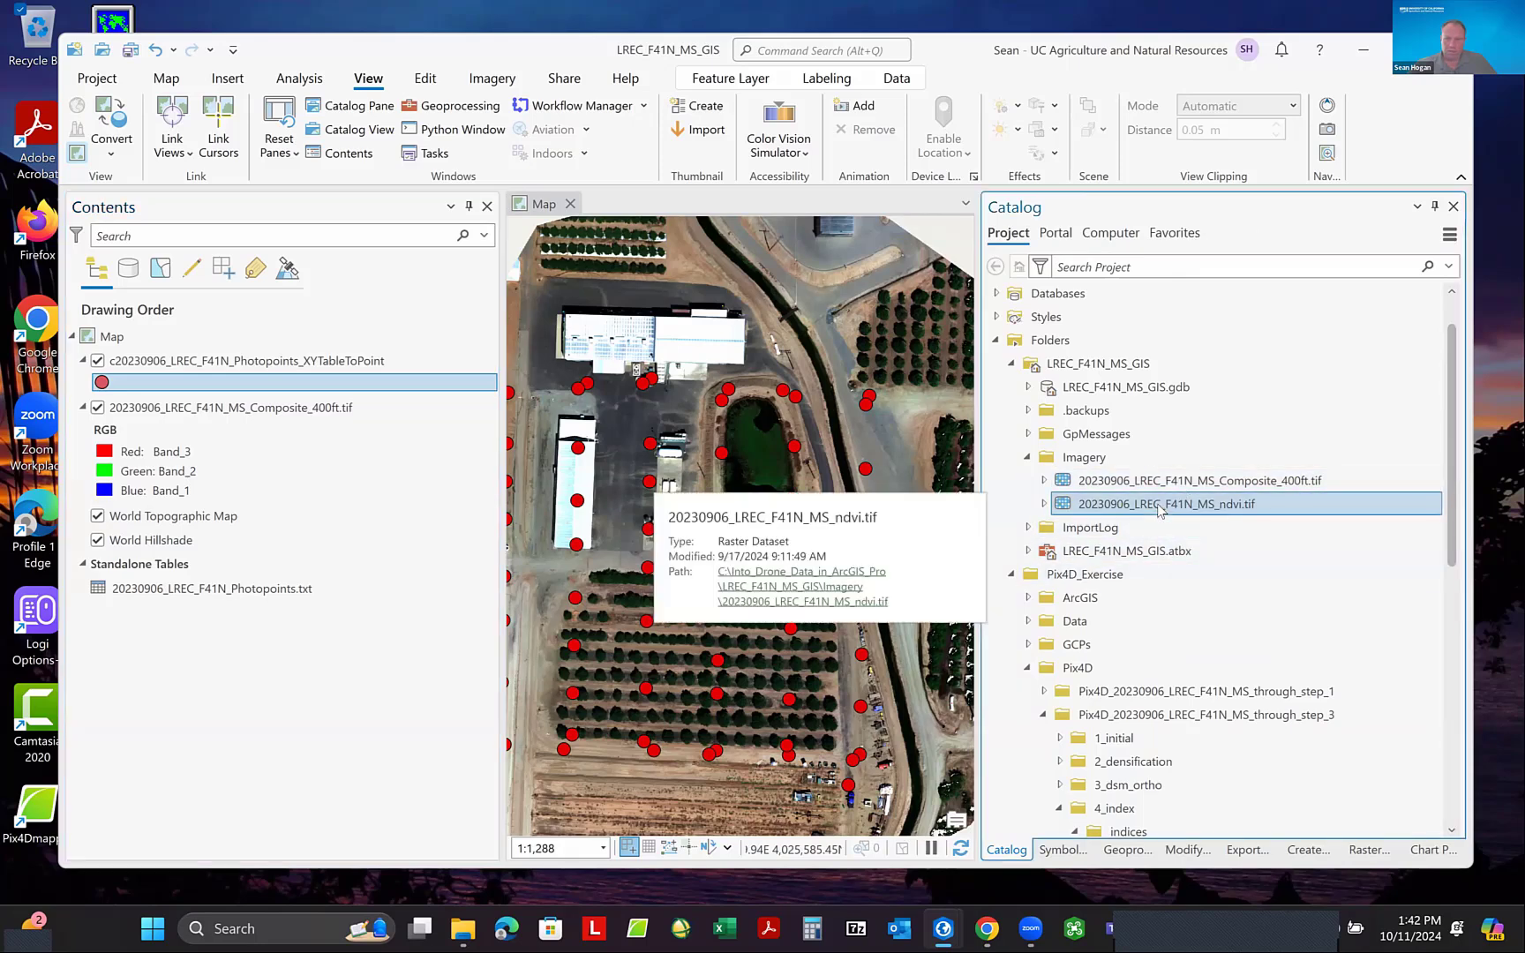
drag(1159, 510, 270, 517)
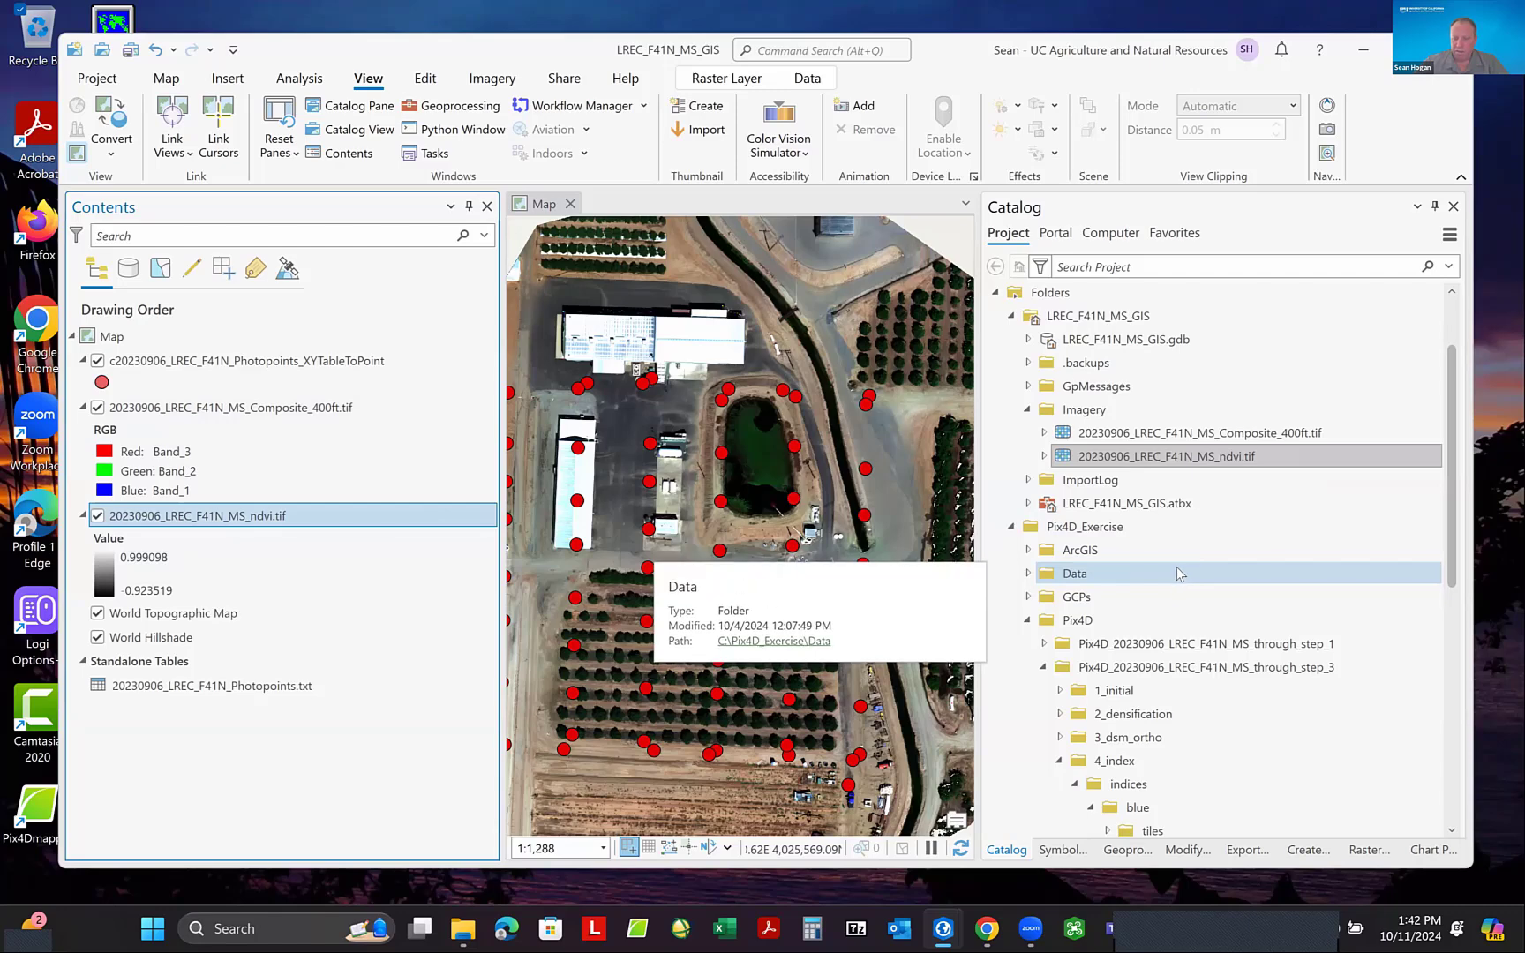
- Collapse the 4_index folder of the through_step_3 project and expand 3_dsm_ortho > 1_dsm in the Catalog
scroll(1145, 537, down, 2)
scroll(1144, 538, down, 1)
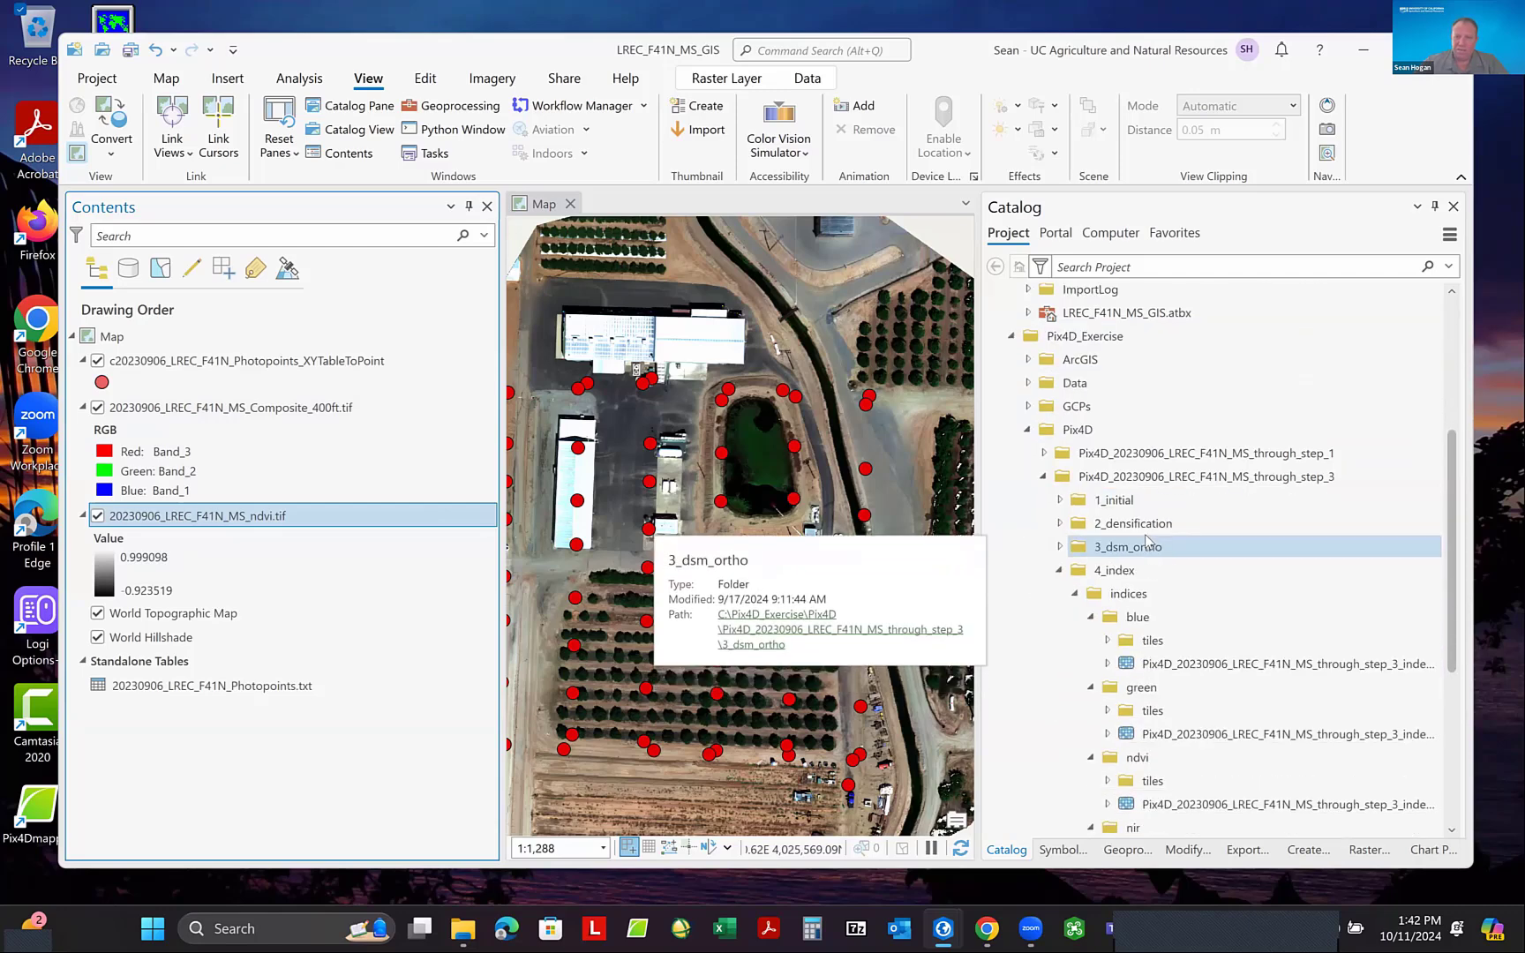
click(1184, 496)
scroll(1174, 439, down, 1)
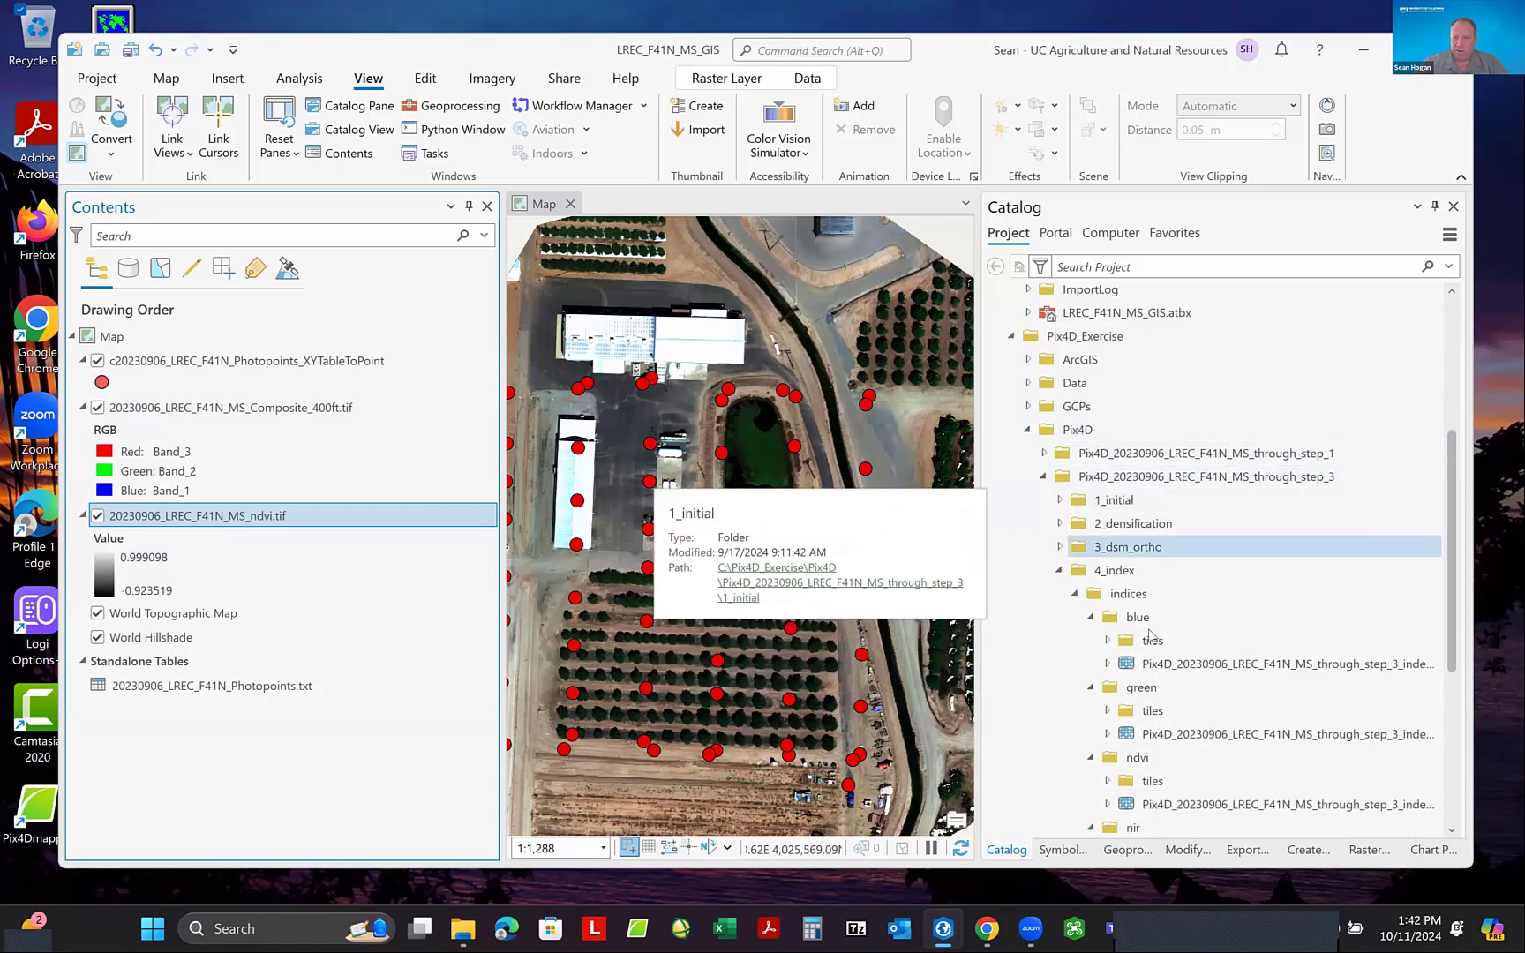
scroll(1121, 547, up, 3)
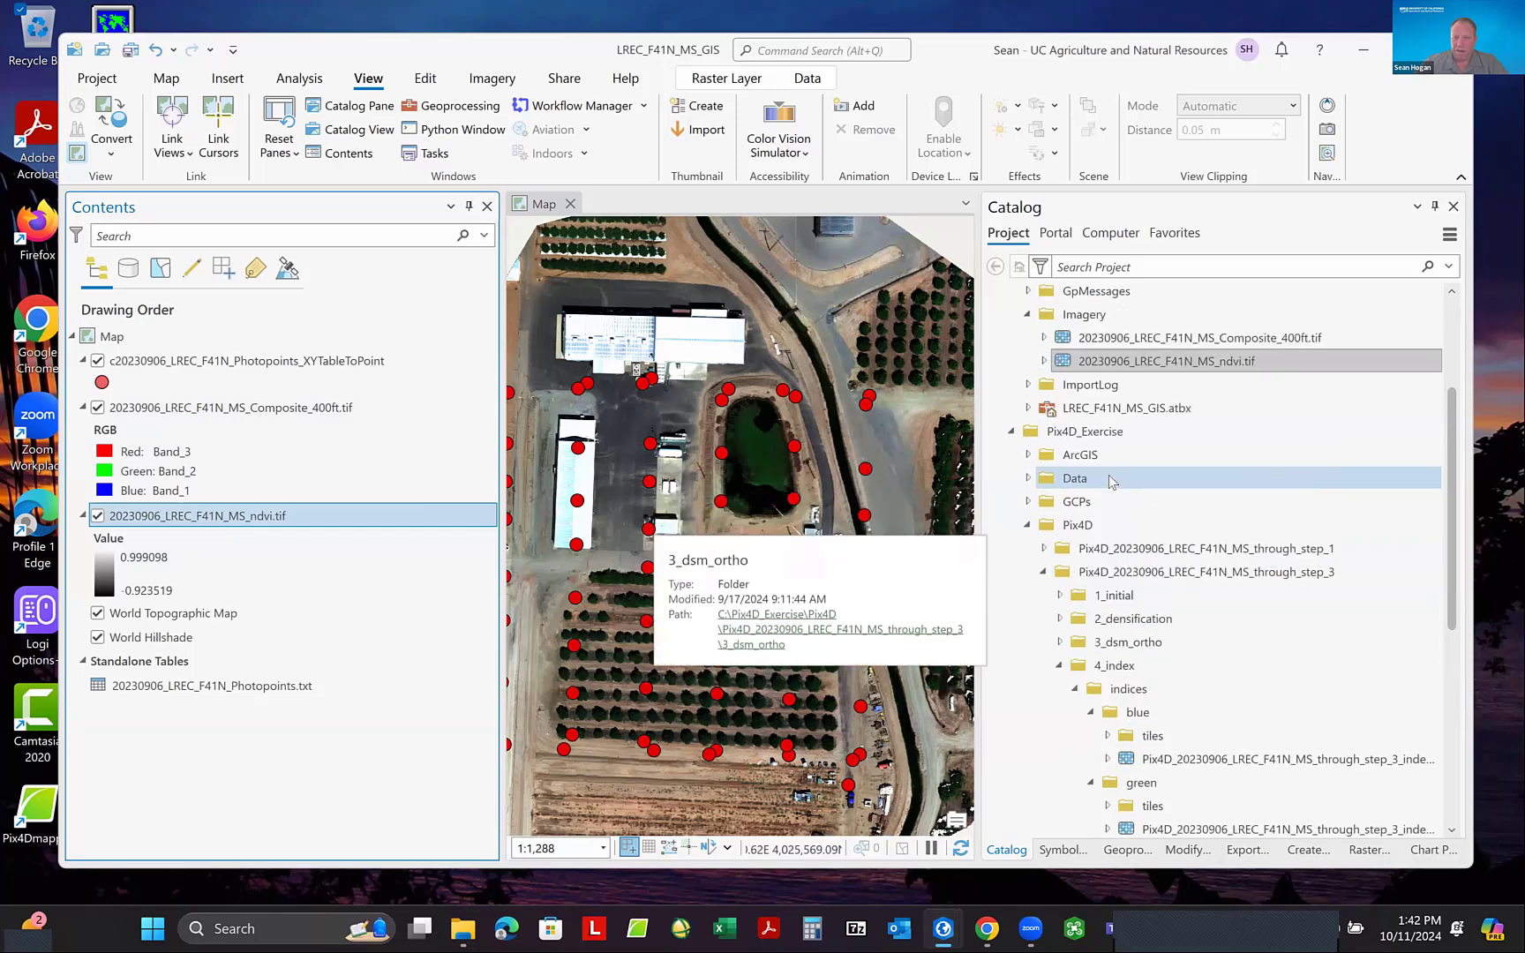
scroll(1104, 526, down, 2)
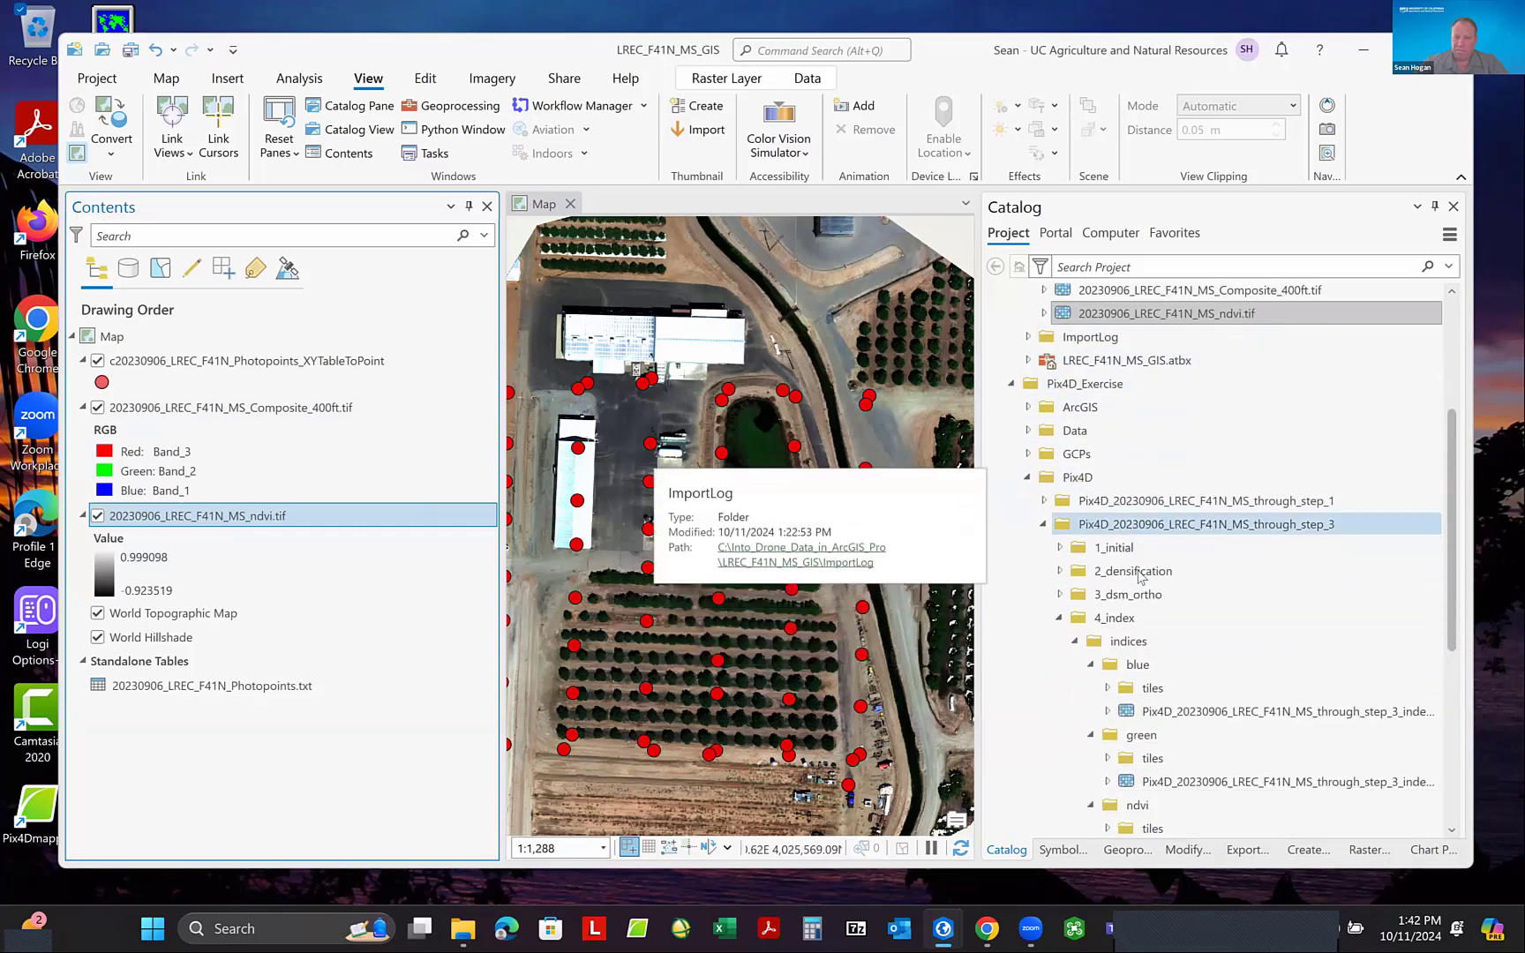
click(1061, 618)
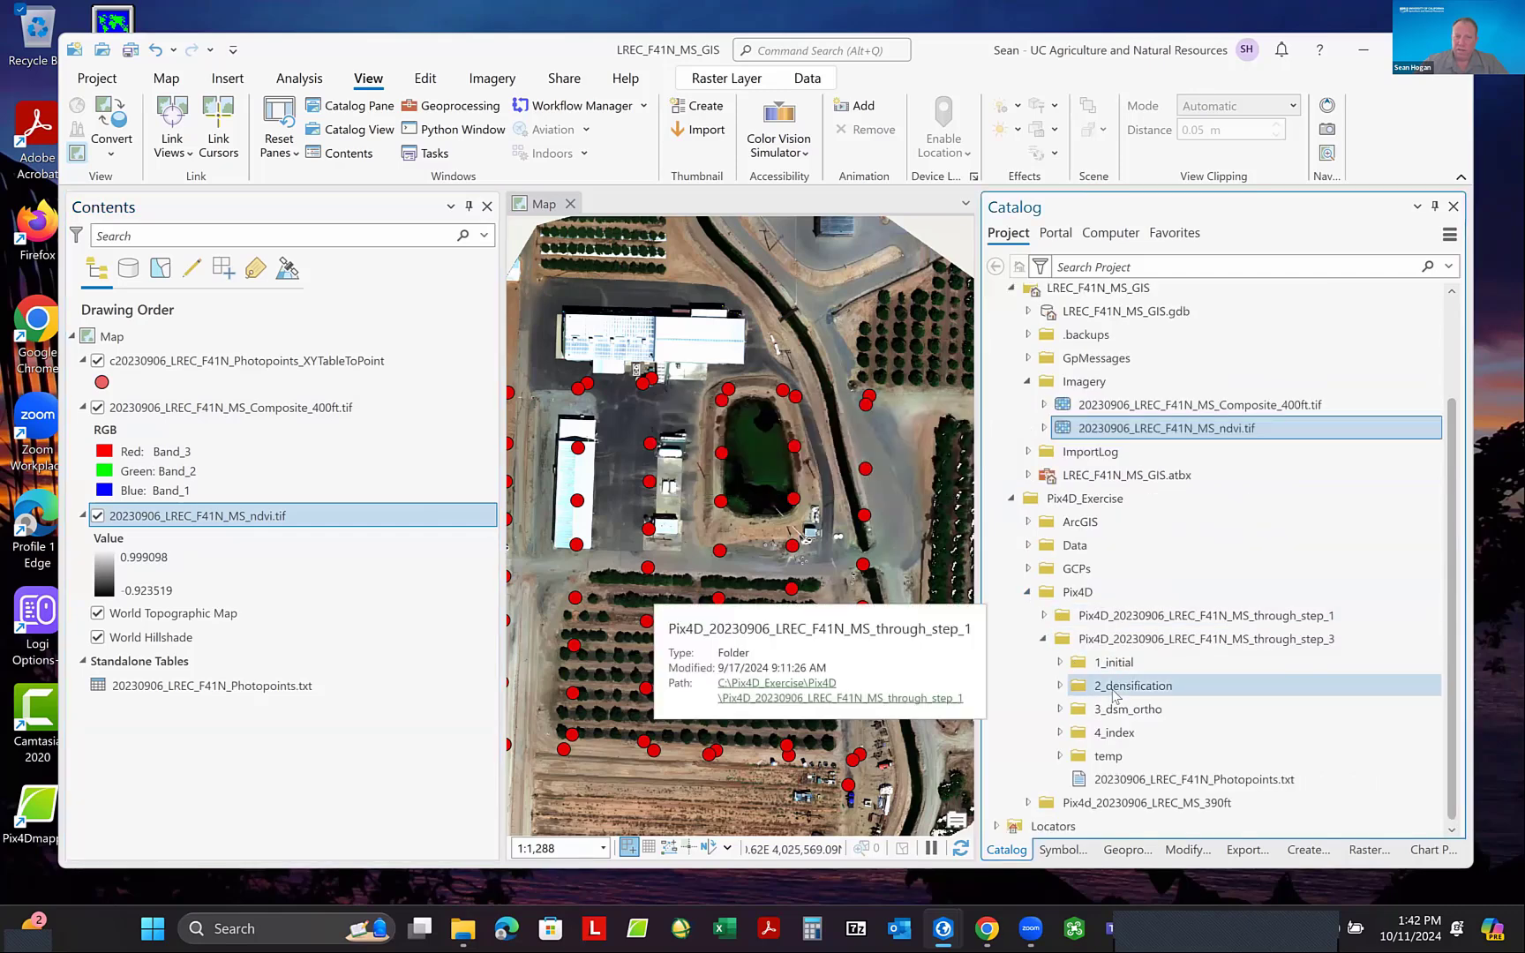
click(1061, 711)
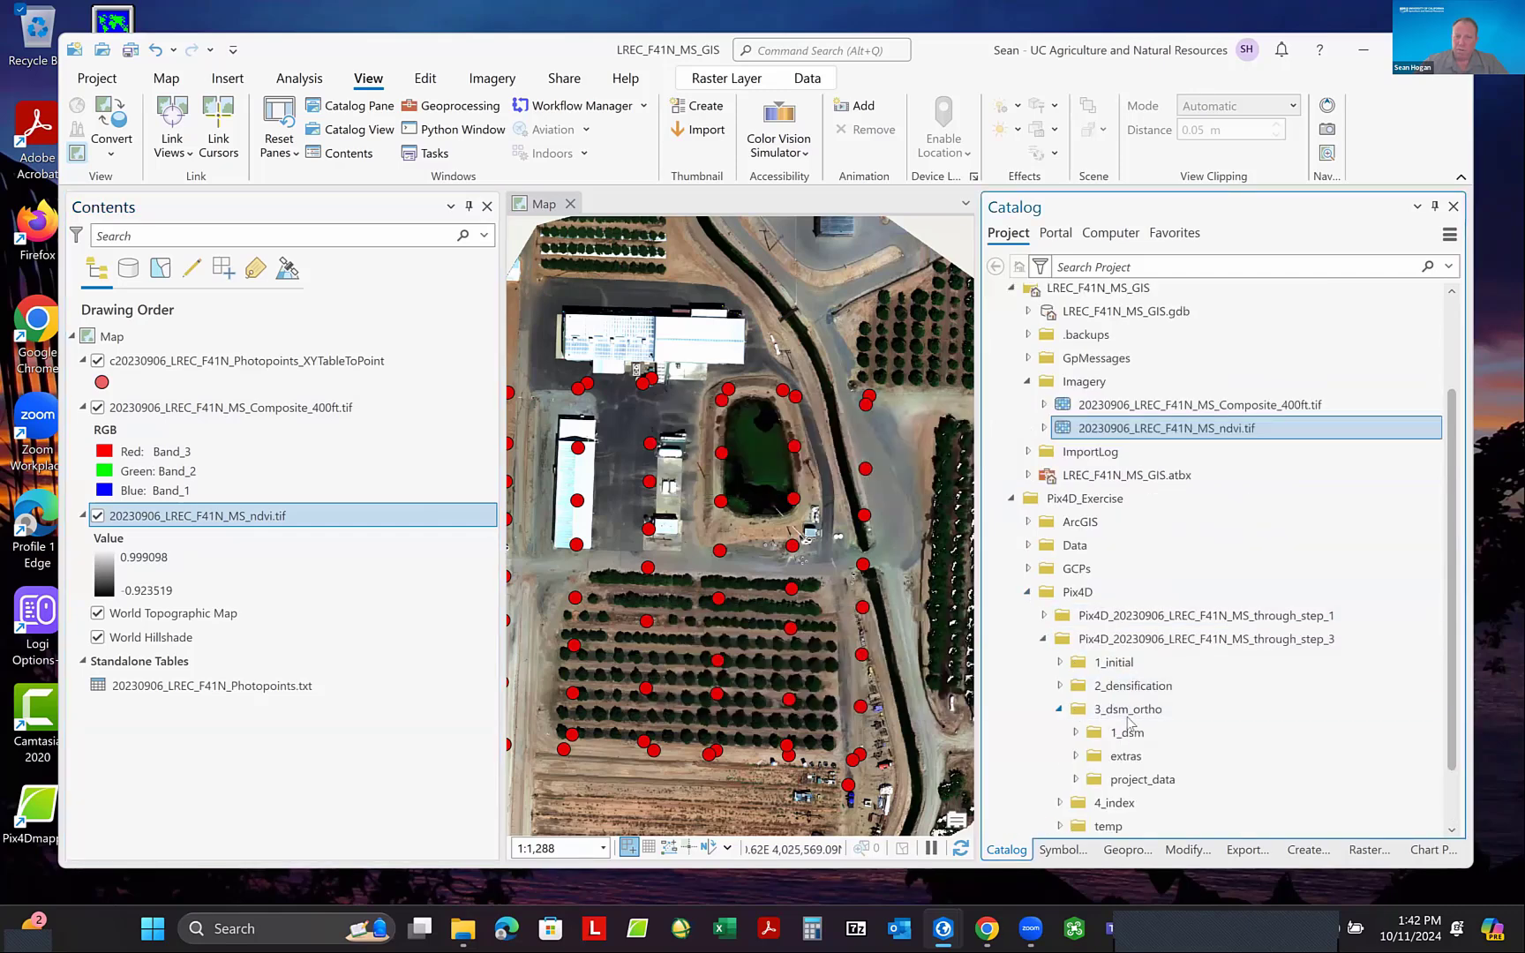
click(1076, 733)
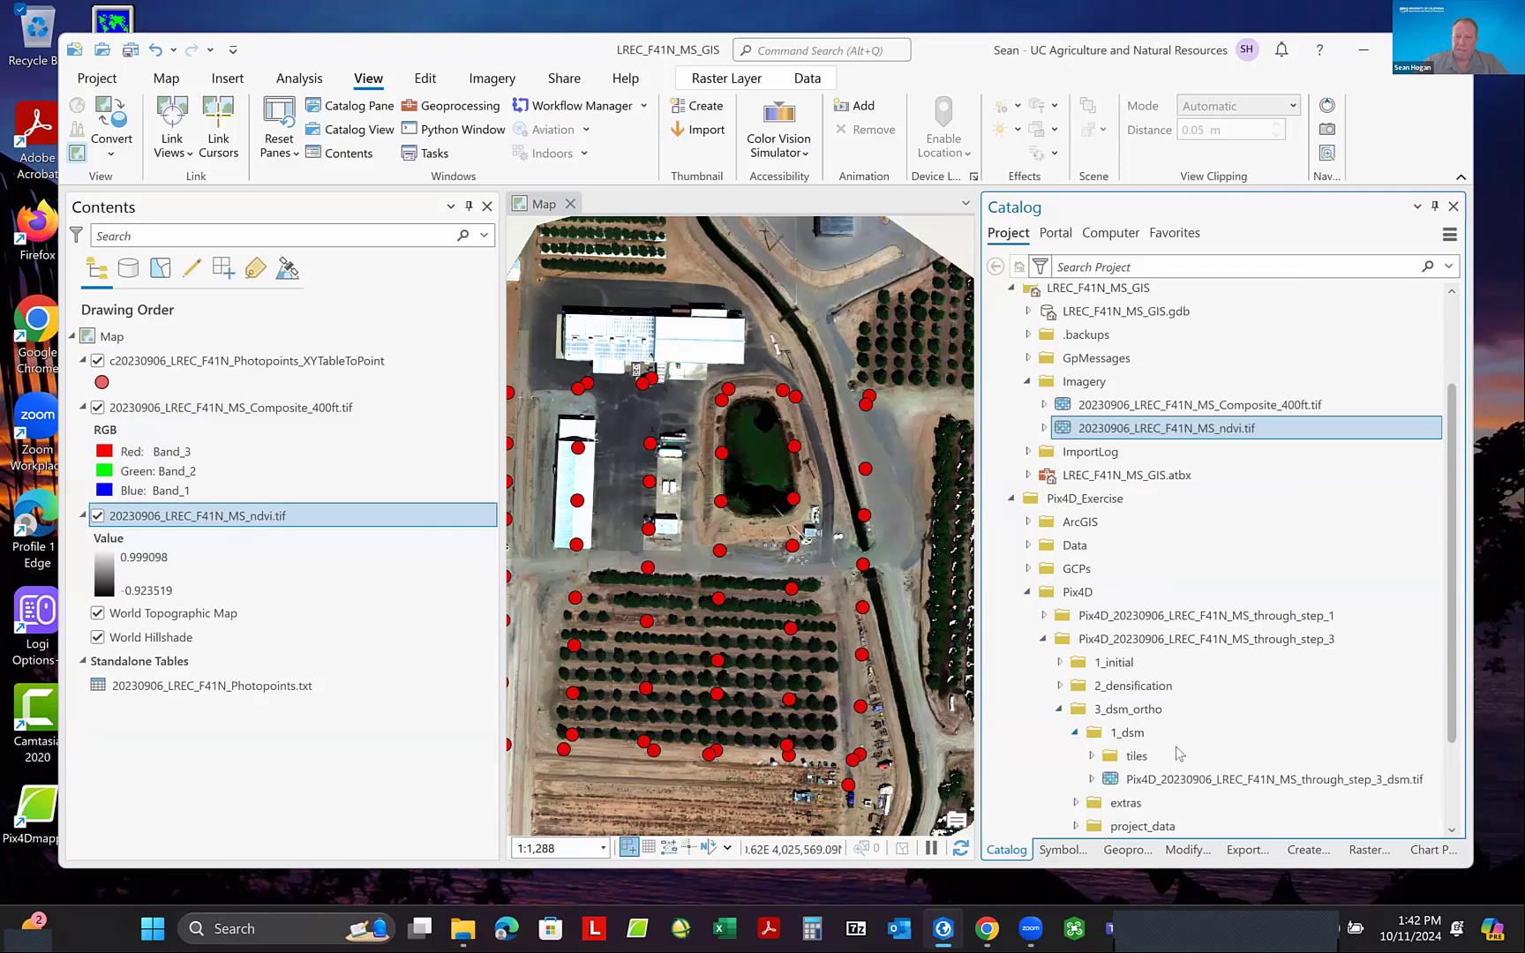
- Copy Pix4D_20230906_LREC_F41N_MS_through_step_3_dsm.tif from the 1_dsm folder into the Imagery folder
right_click(1225, 780)
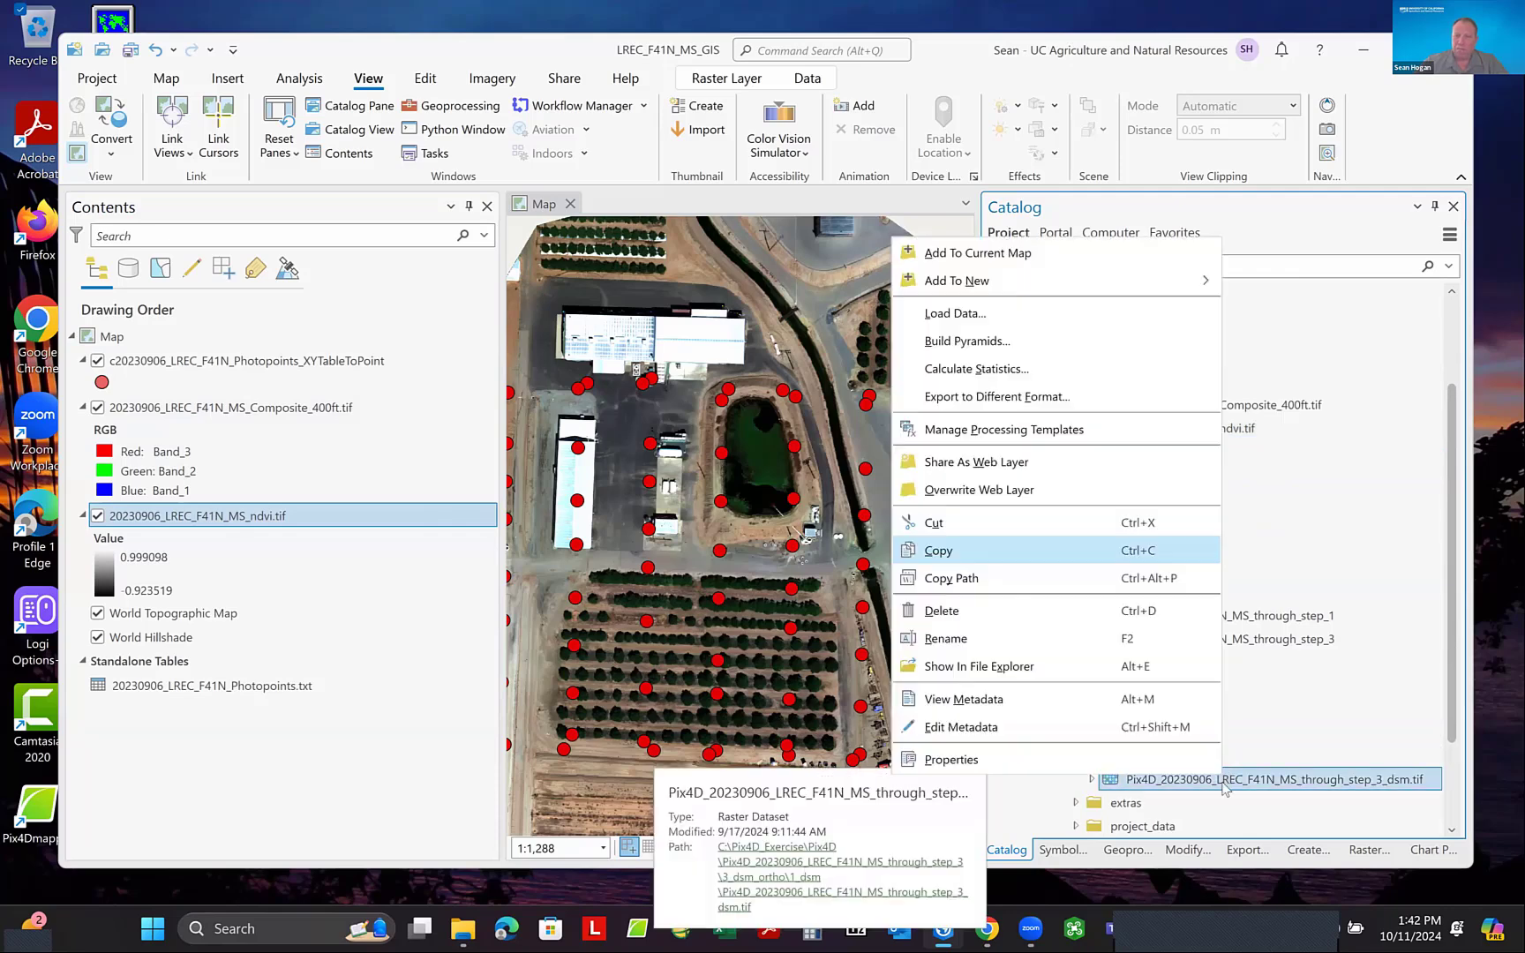
click(1038, 550)
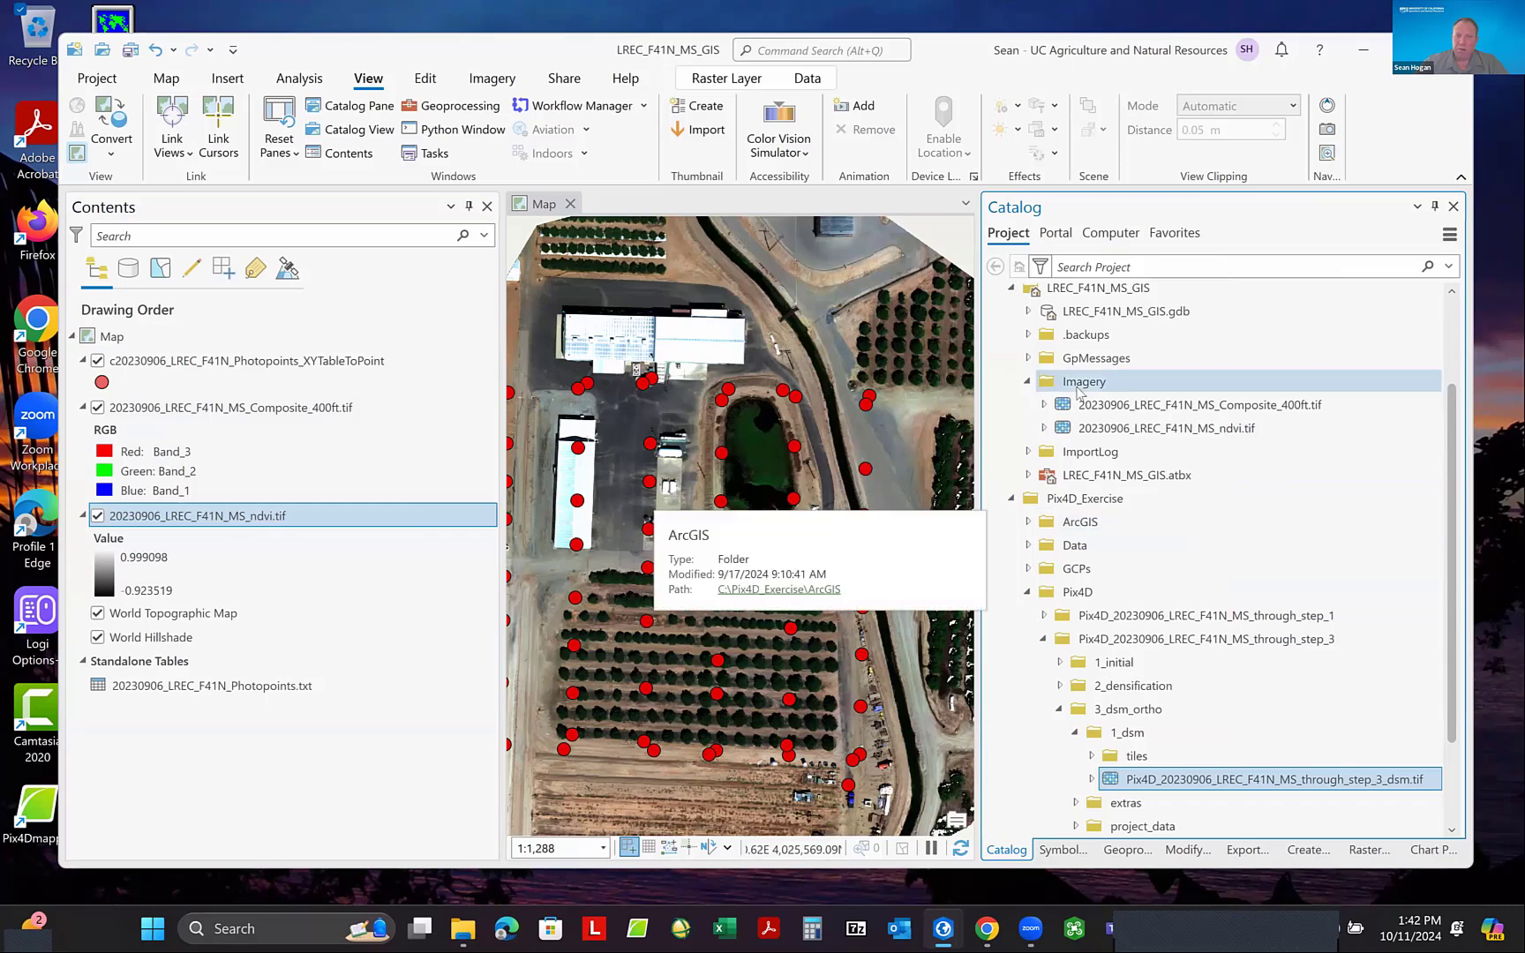
right_click(1079, 388)
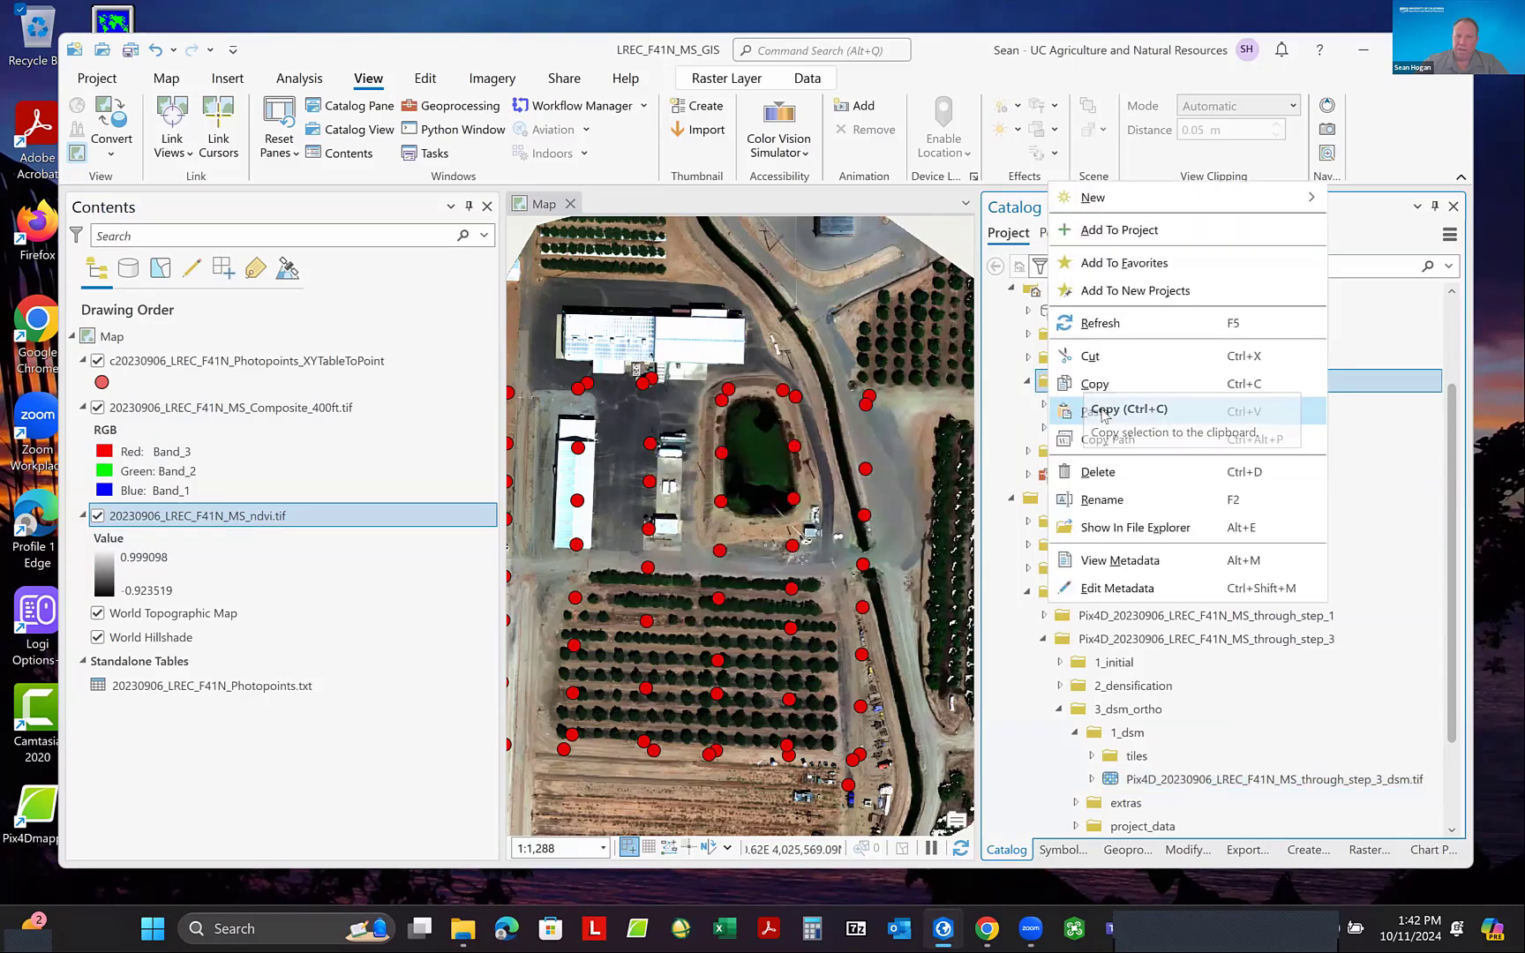
click(1104, 412)
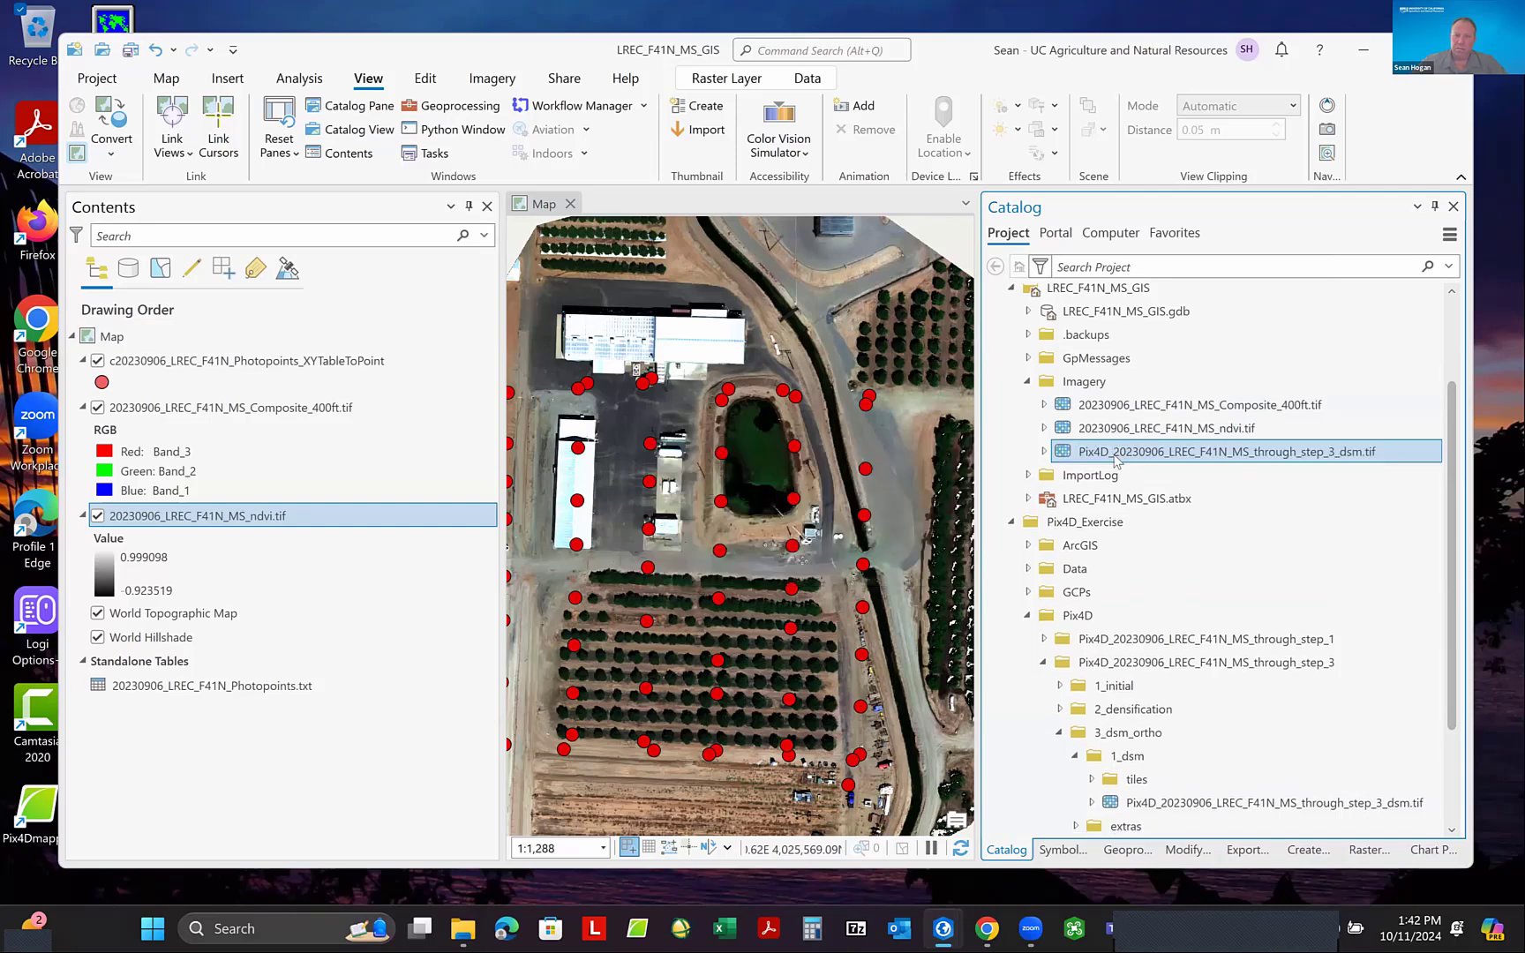
- Rename the DSM raster in the Imagery folder as 20230906_LREC_F41N_MS_dsm.tif and add it to the map directly beneath the NDVI layer
click(1118, 459)
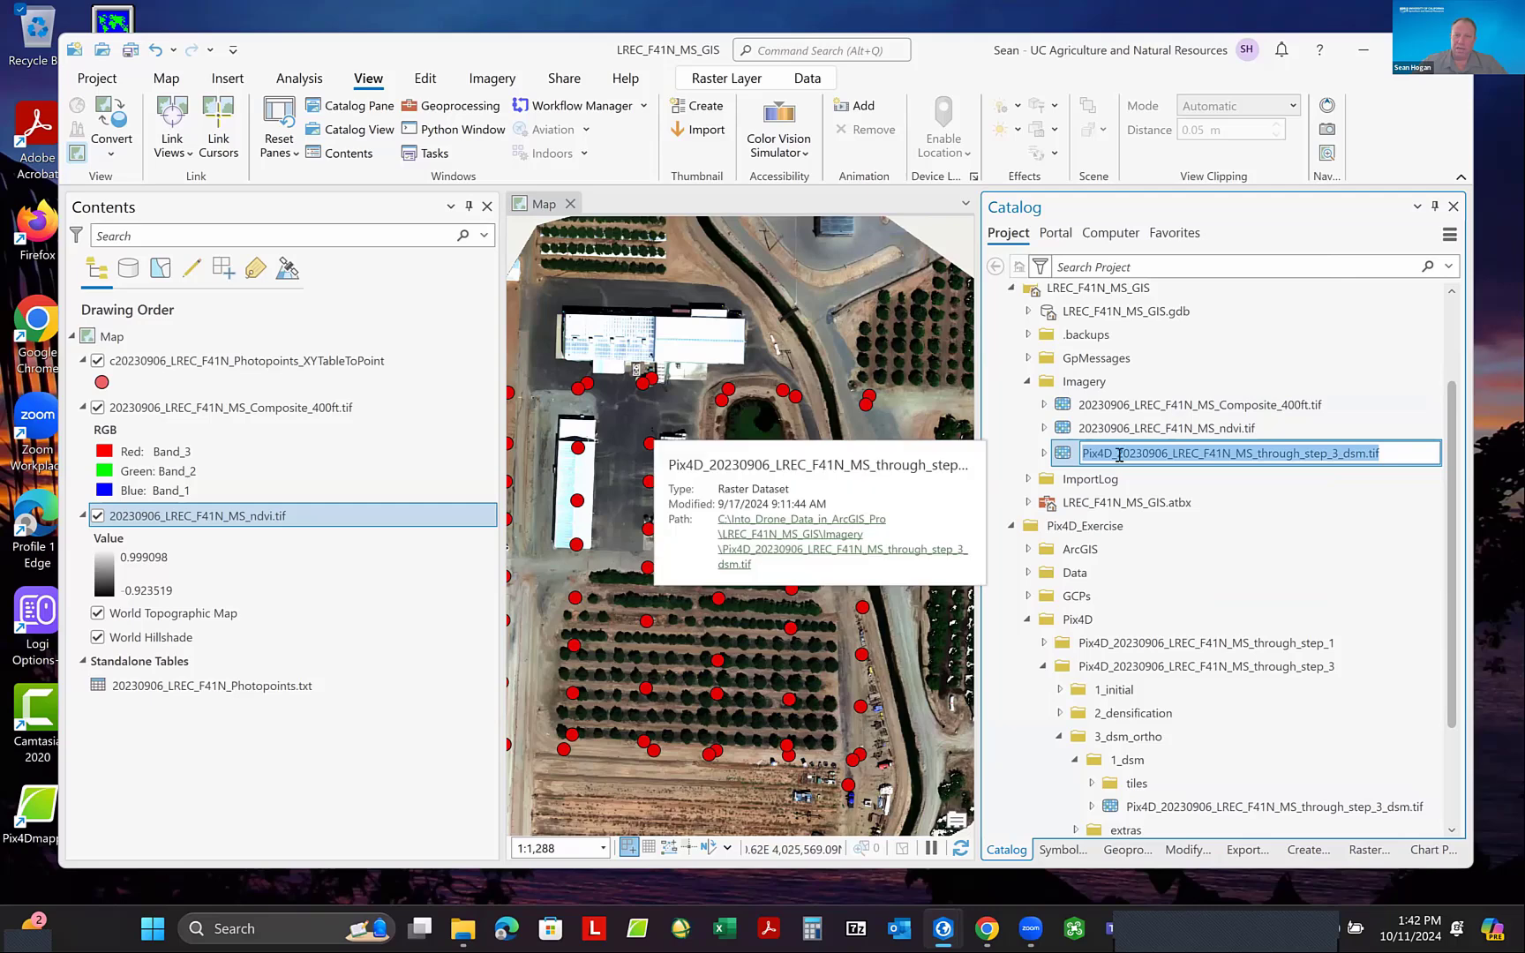
click(1119, 455)
shift+click(1086, 456)
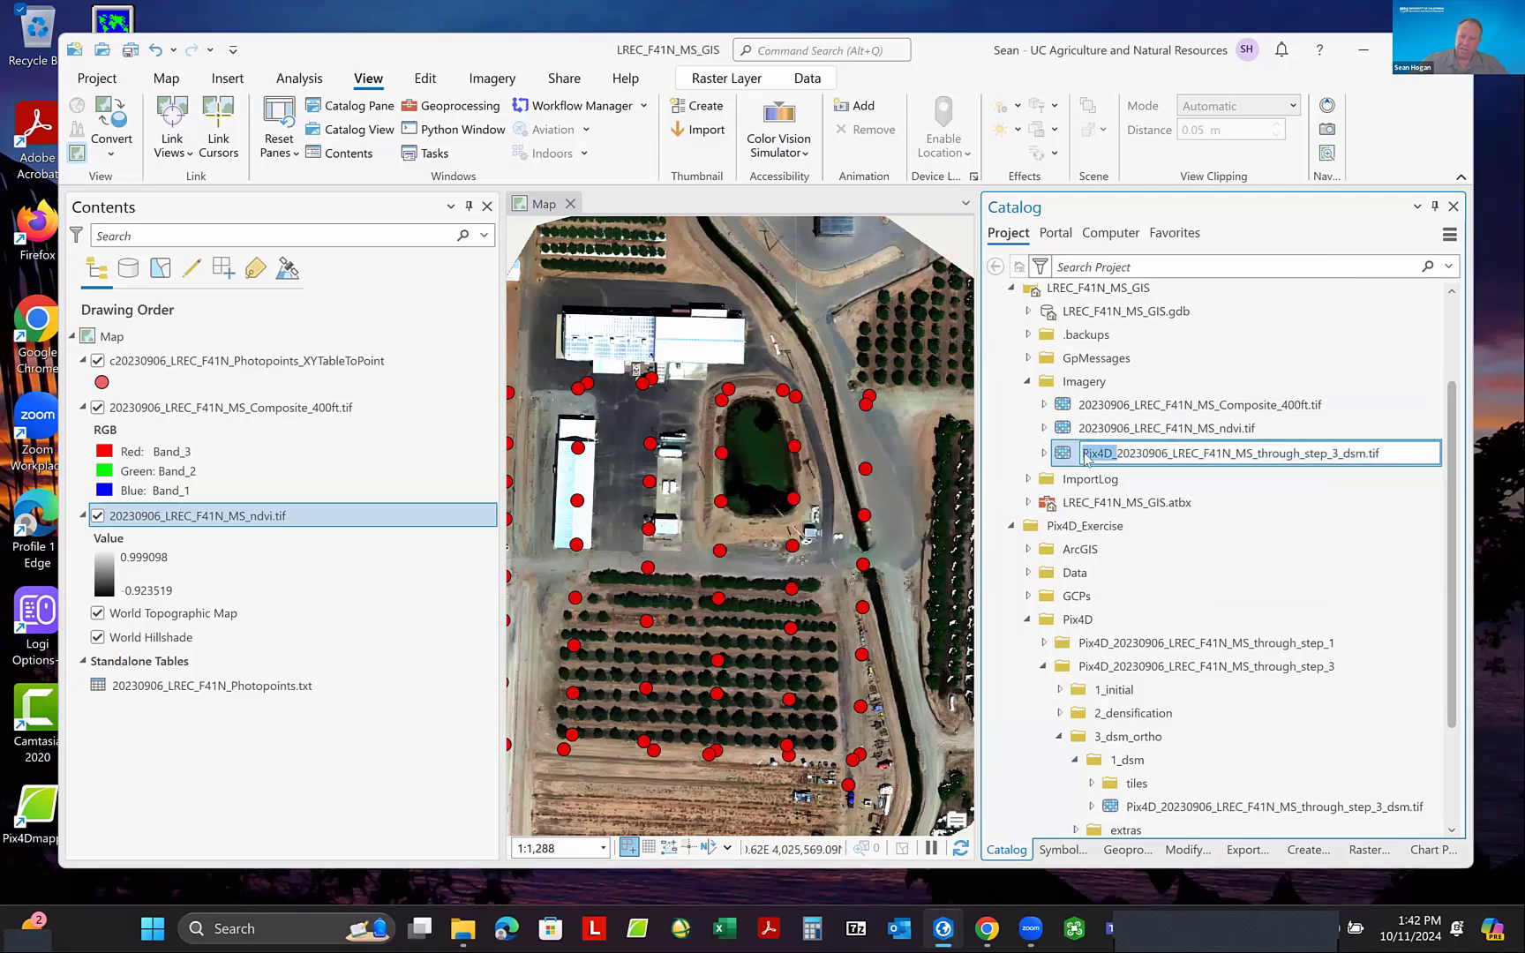
key(BackSpace)
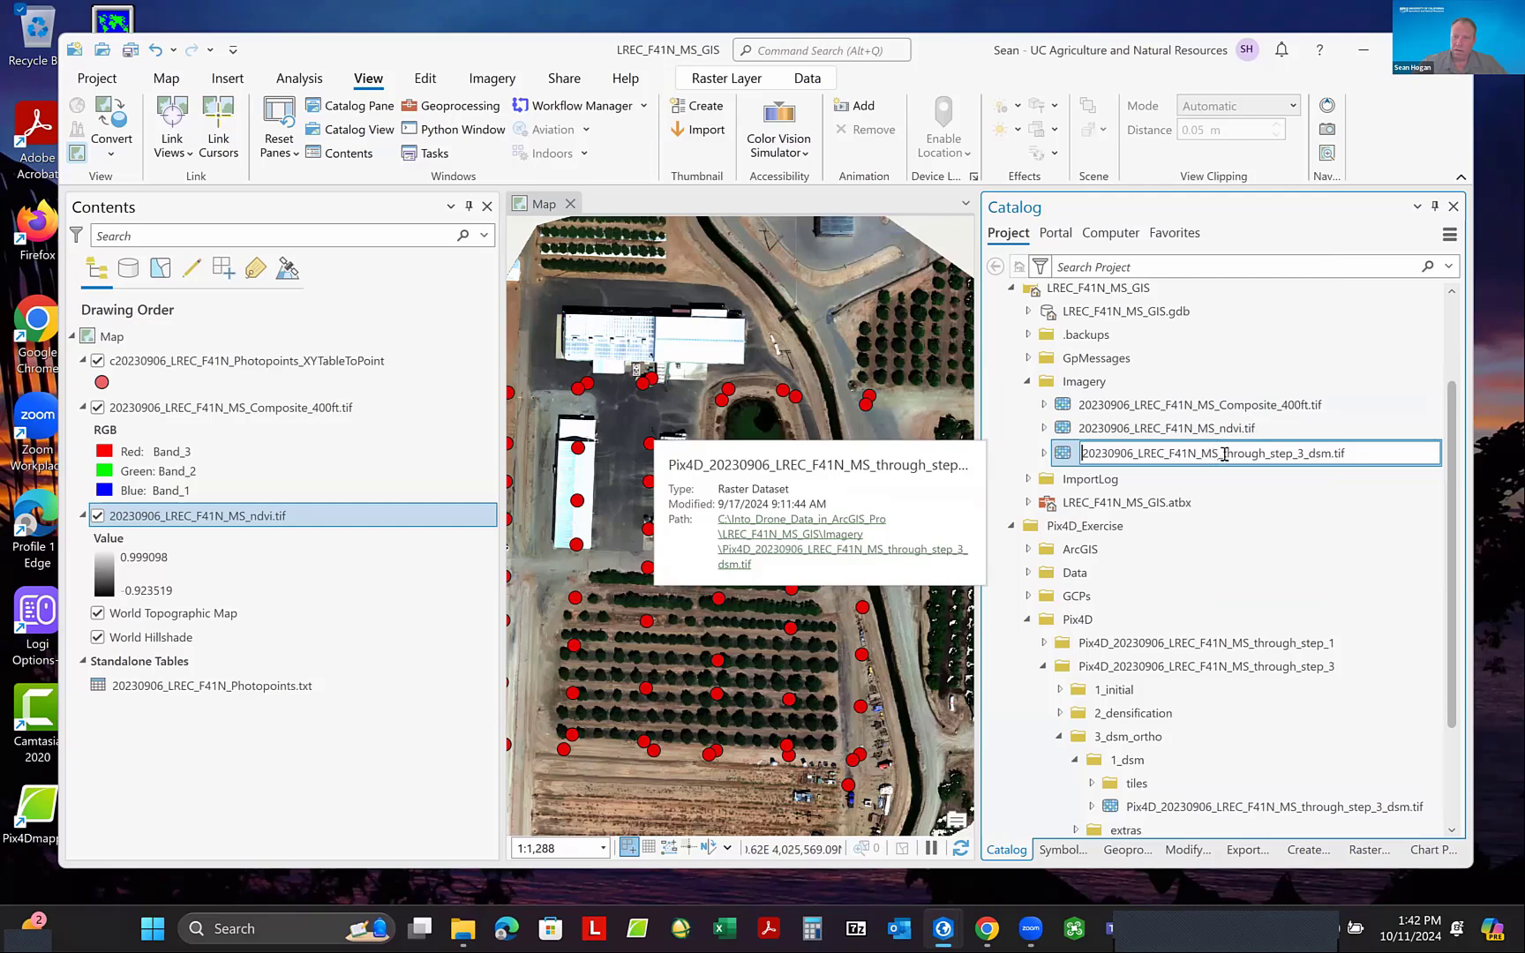
drag(1224, 455, 1300, 457)
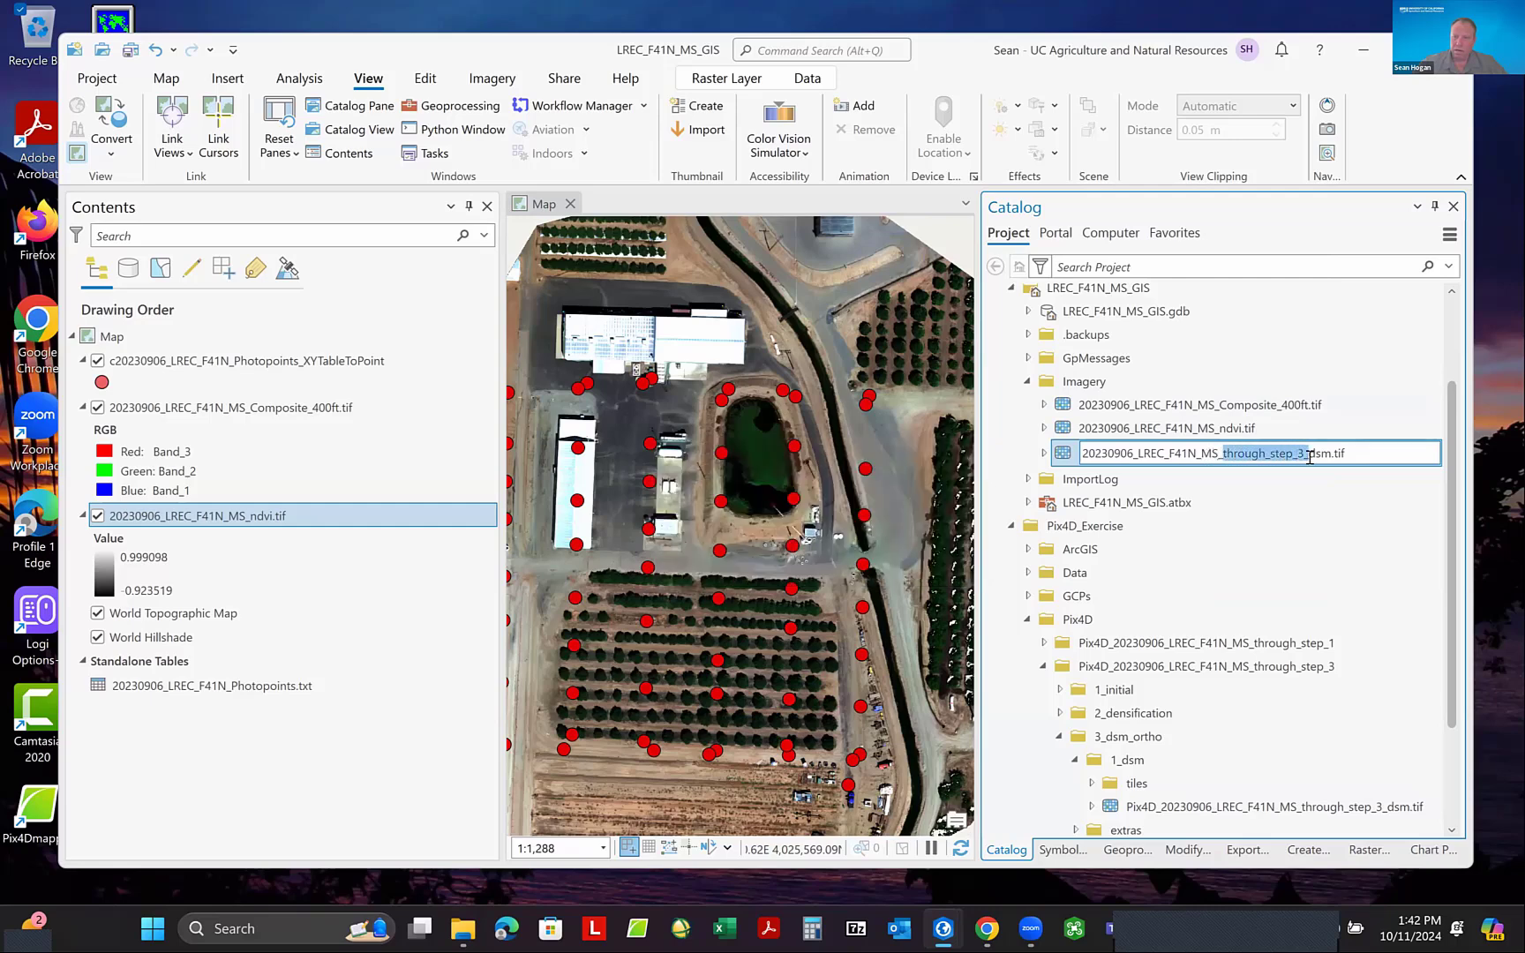
key(BackSpace)
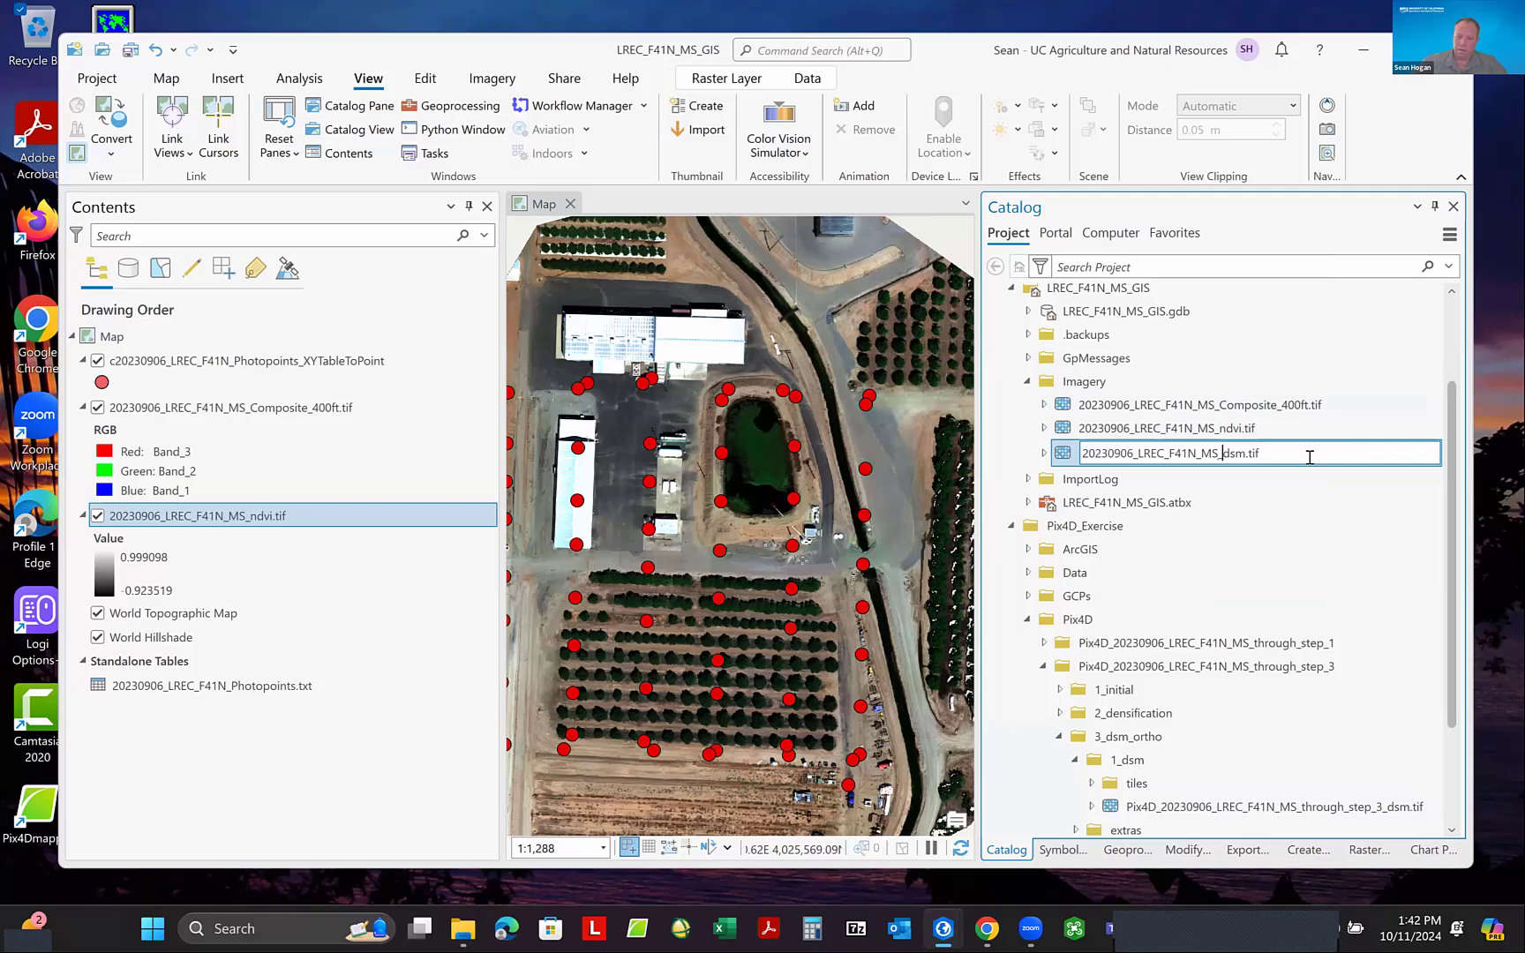
key(Return)
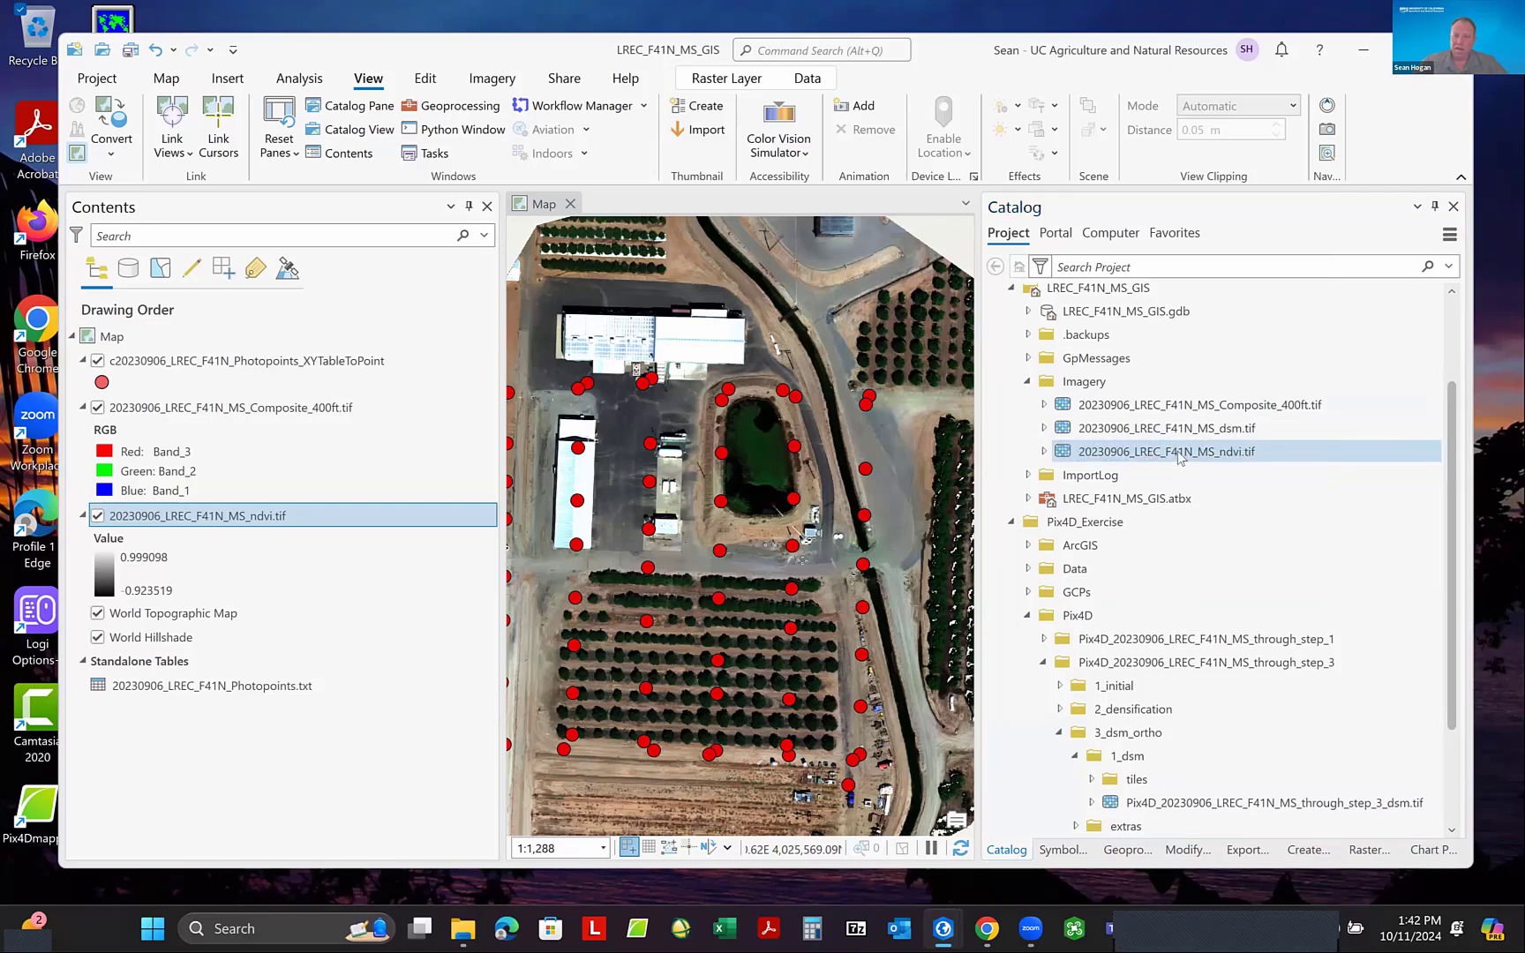
drag(1207, 435, 278, 609)
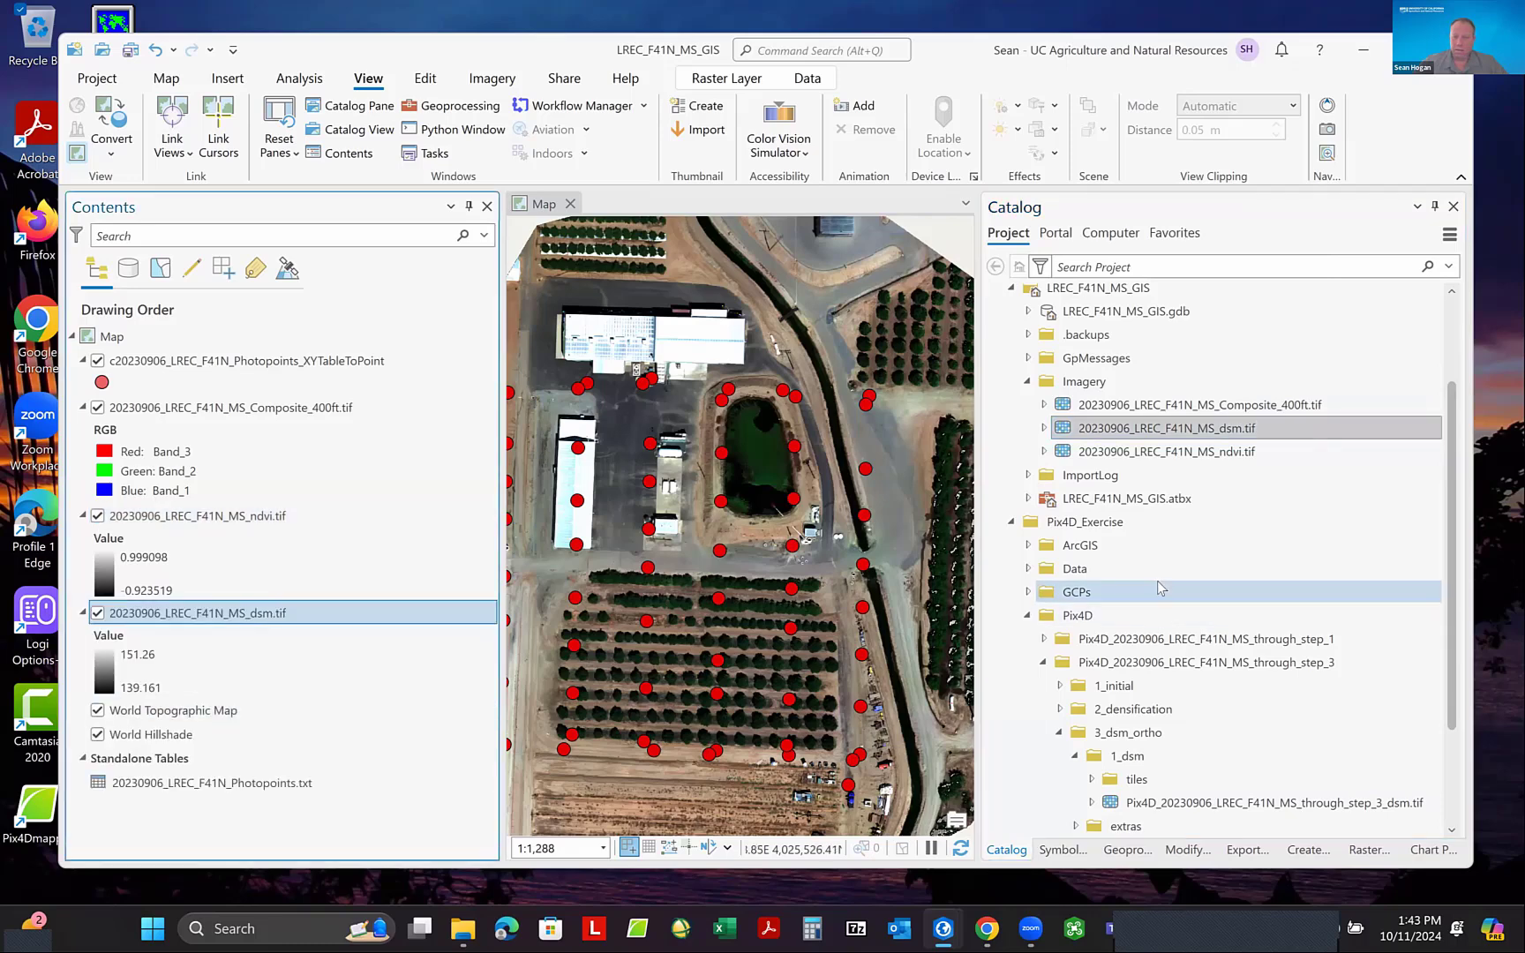
- Expand the extras > dtm folder under 3_dsm_ortho of the through_step_3 project in the Catalog
scroll(1157, 583, down, 1)
scroll(1157, 582, down, 2)
scroll(1161, 570, up, 1)
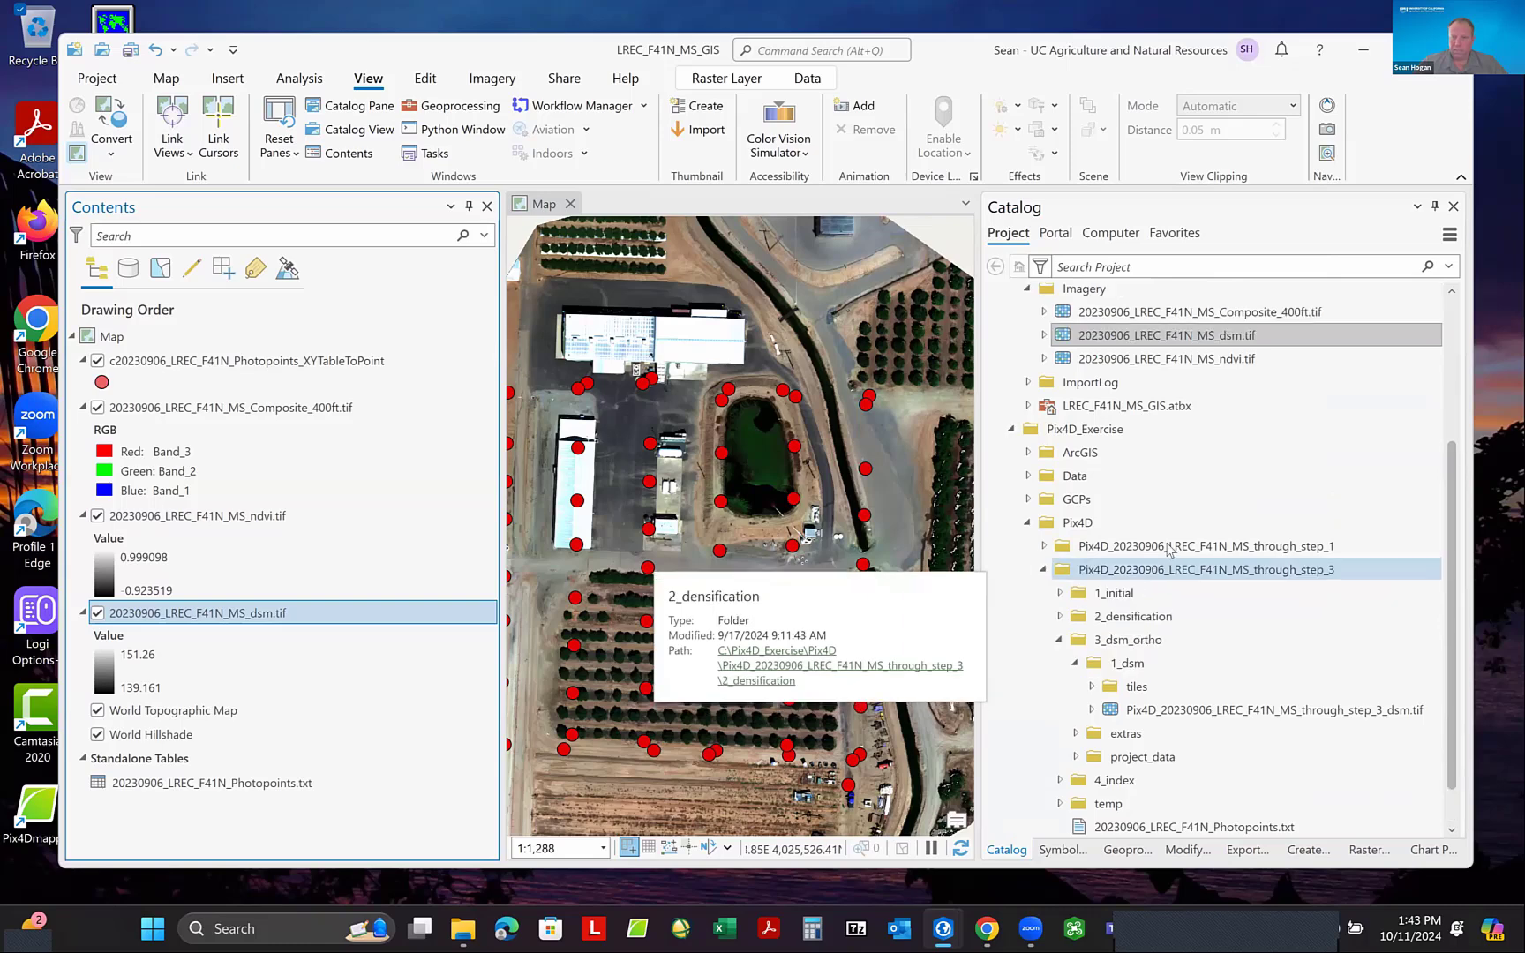
scroll(1170, 549, down, 1)
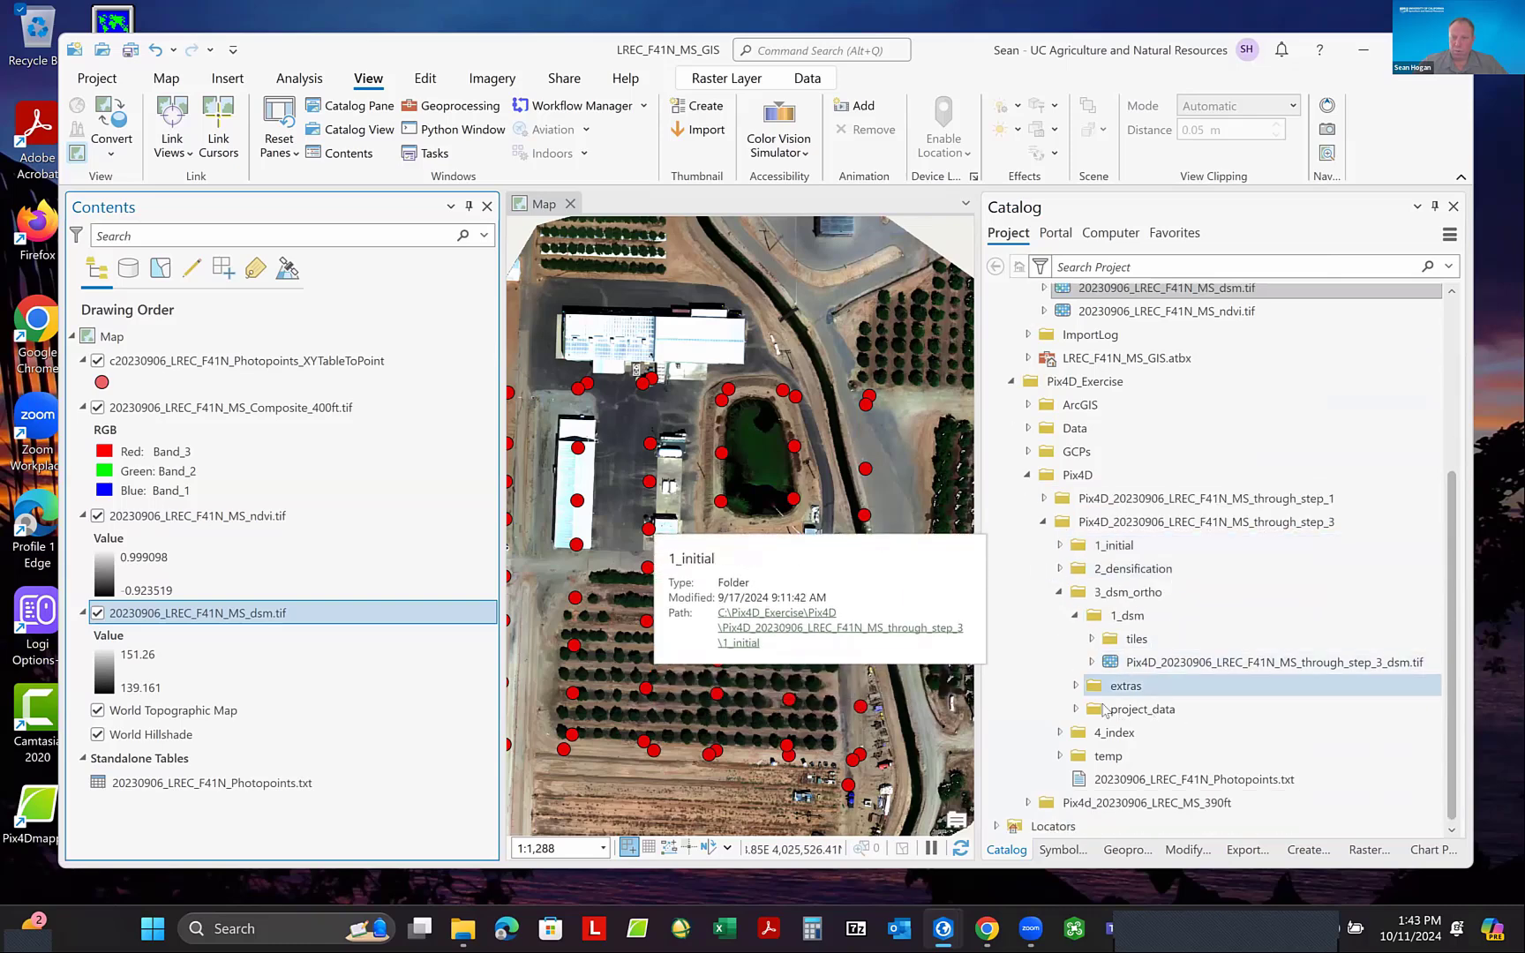
click(1077, 689)
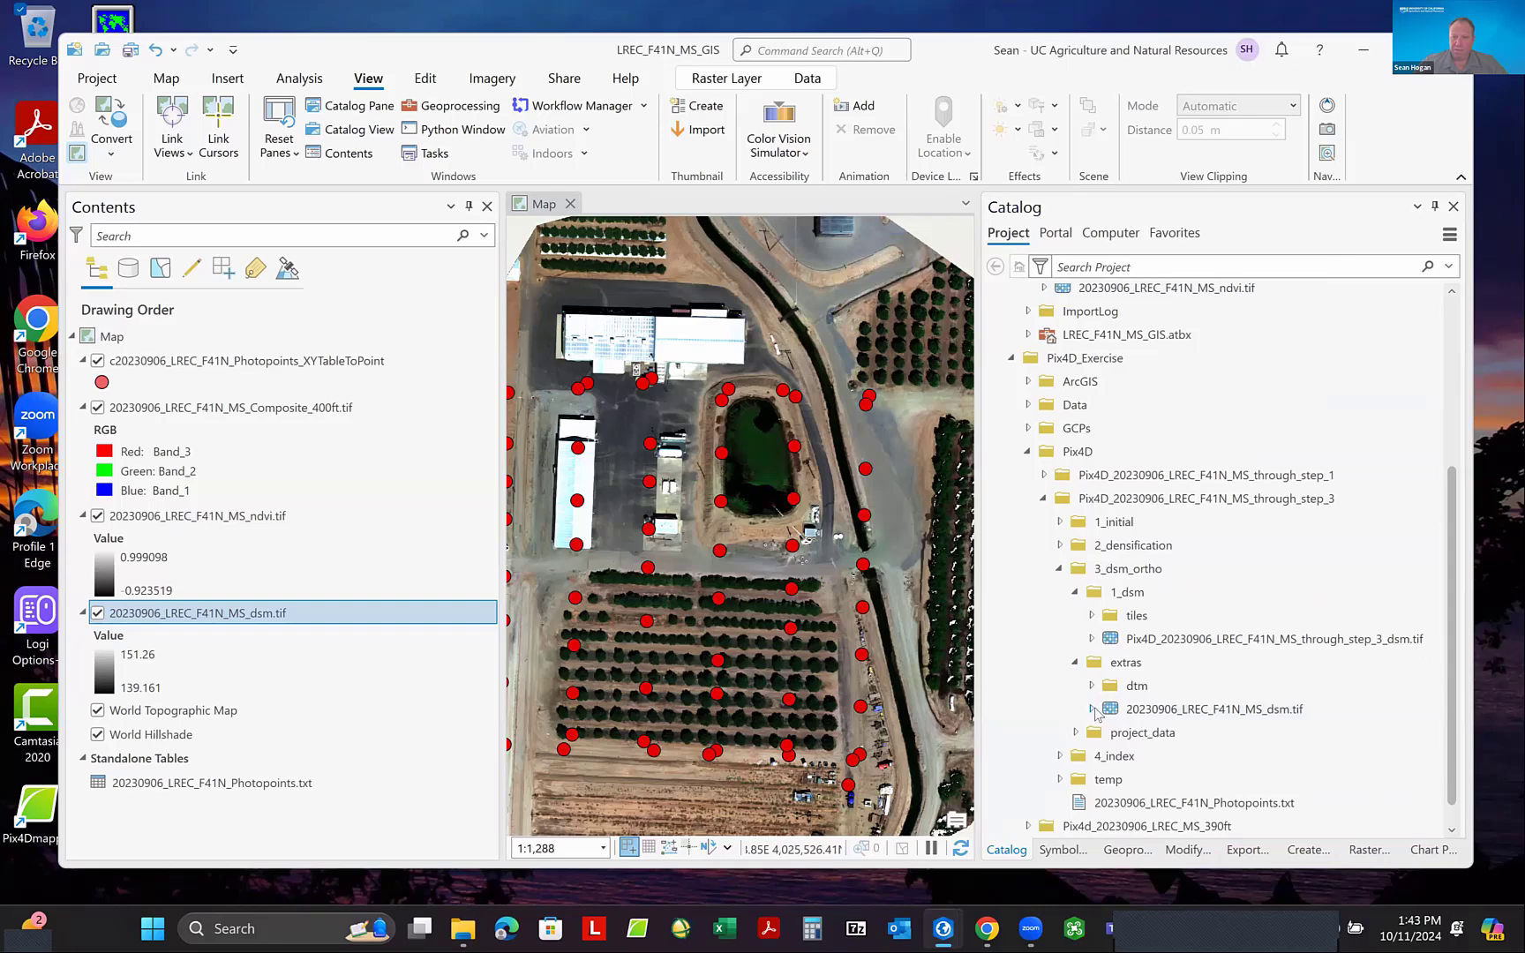
click(1093, 689)
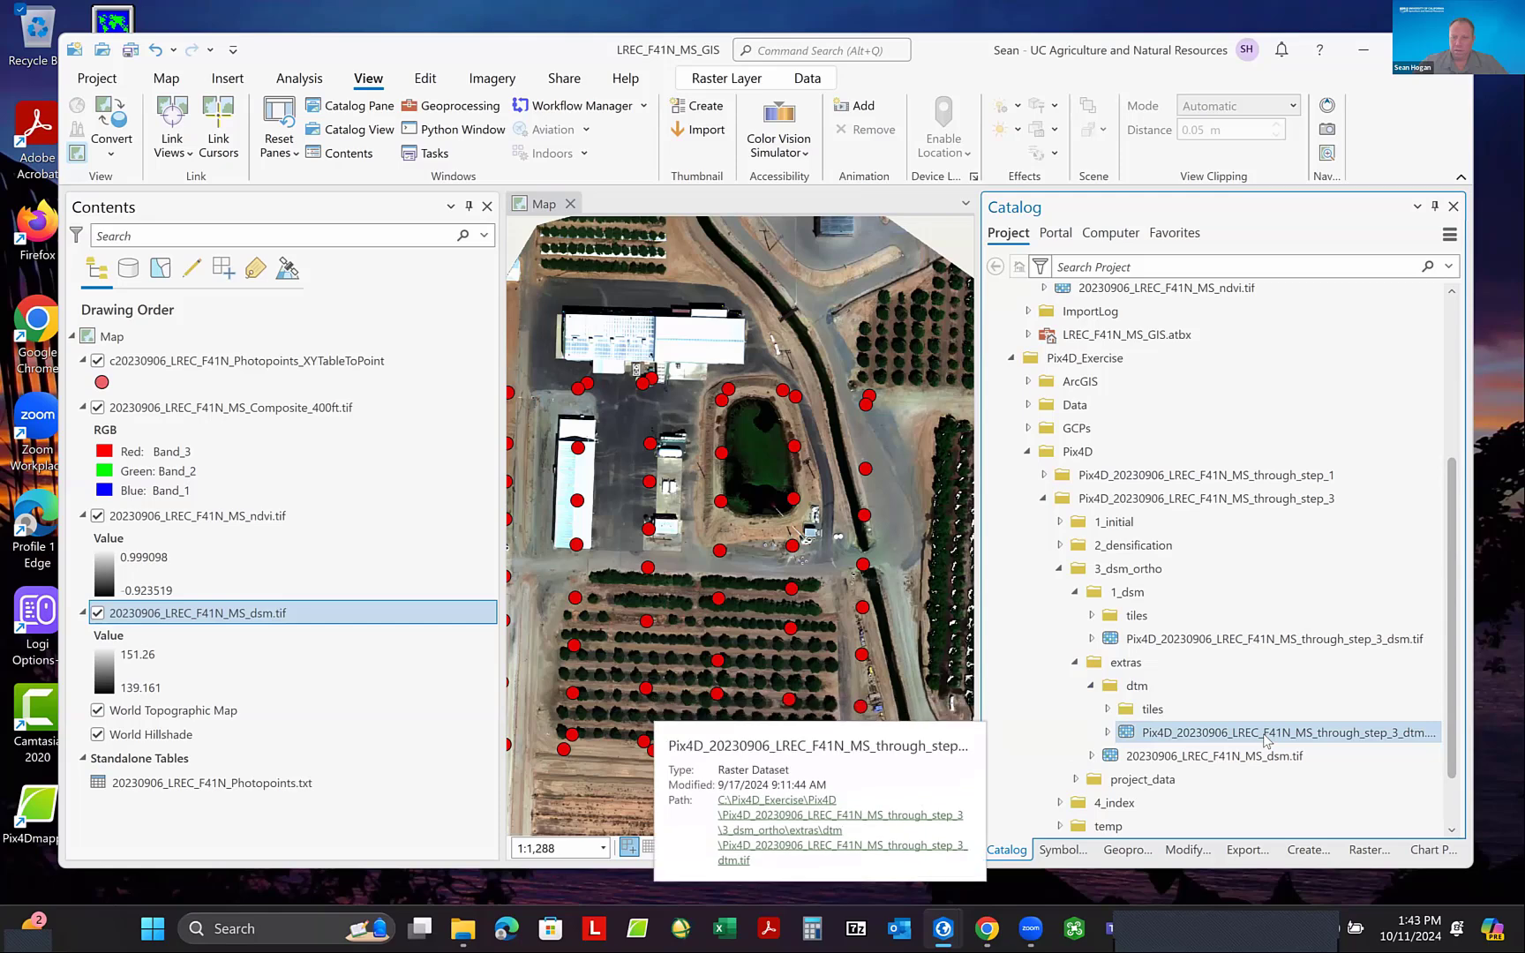
- Copy Pix4D_20230906_LREC_F41N_MS_through_step_3_dtm.tif from the dtm folder into the project's Imagery folder
right_click(1268, 740)
click(1164, 530)
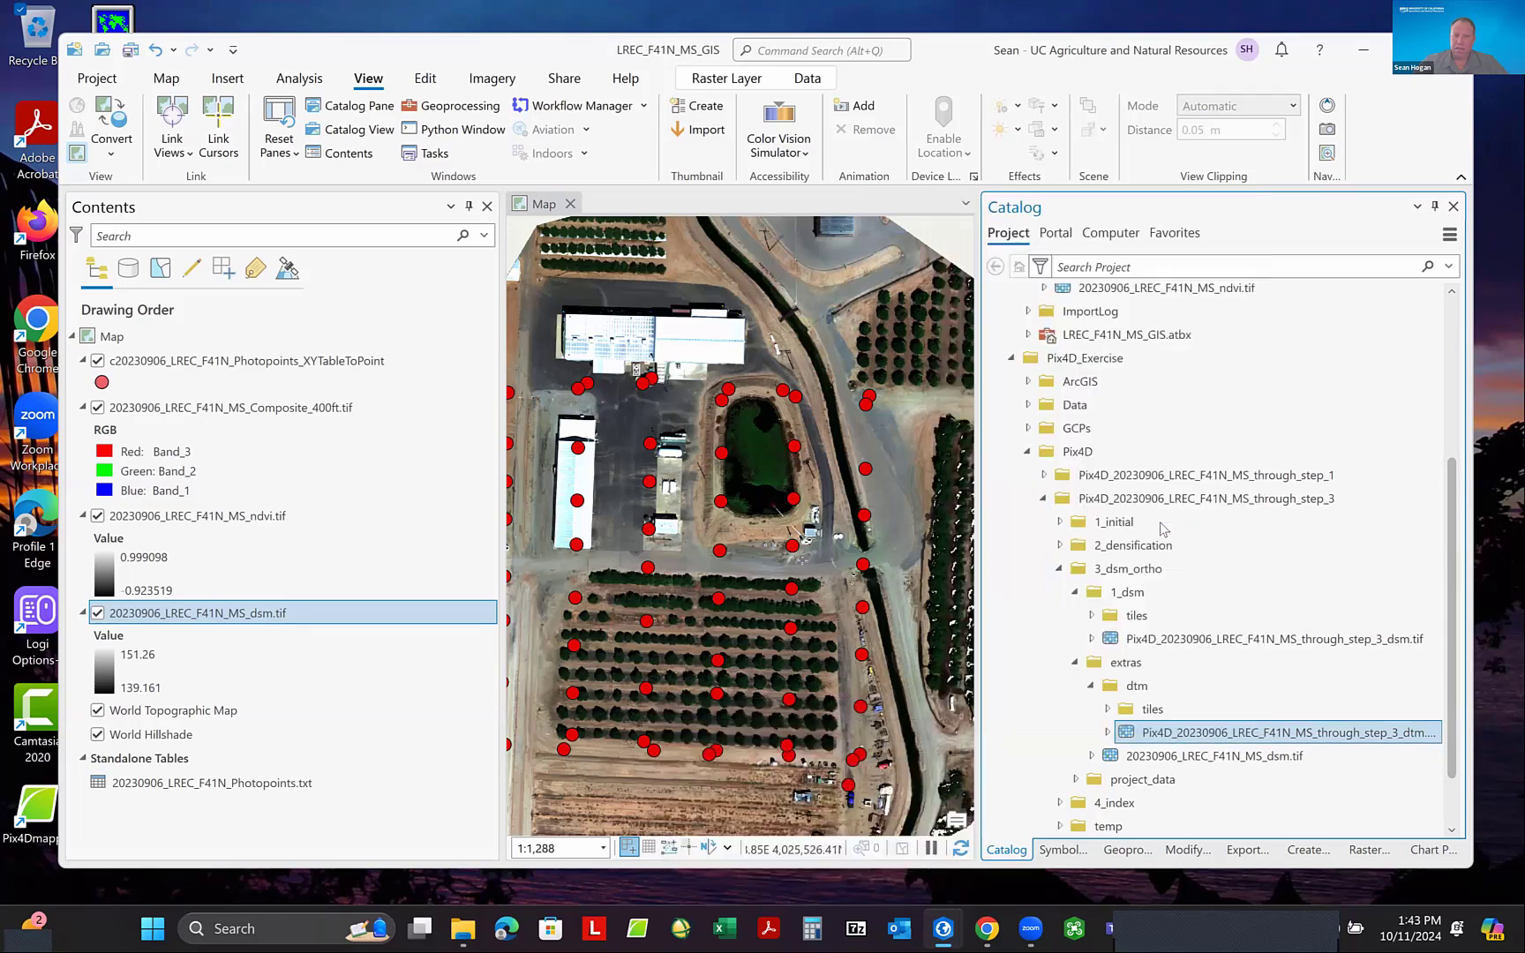
scroll(1112, 450, up, 3)
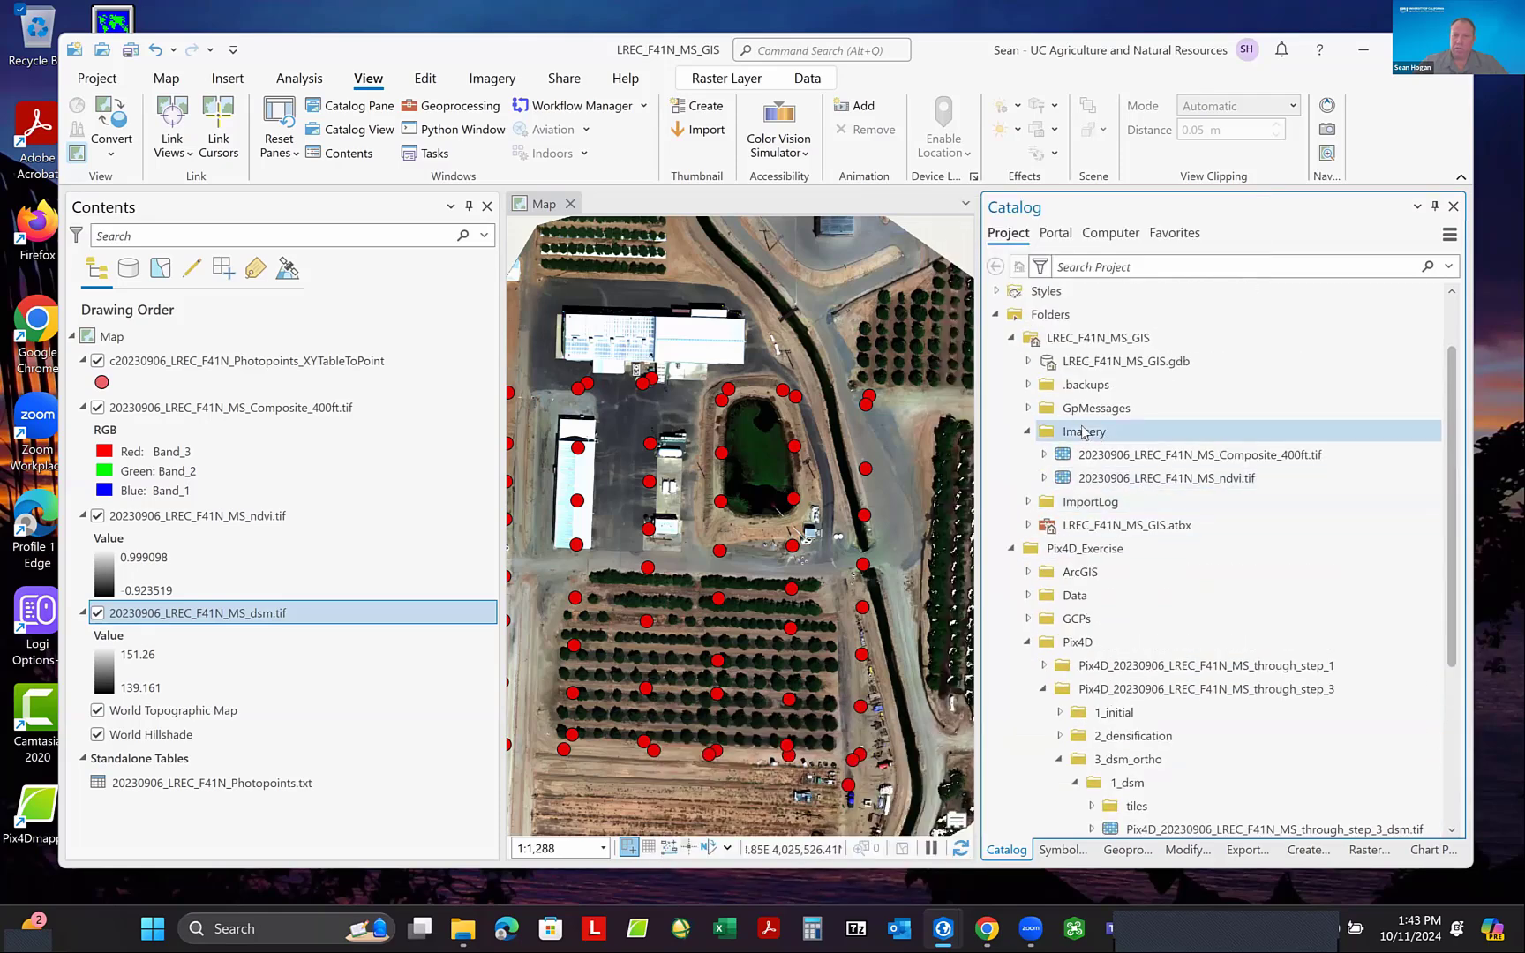
right_click(1084, 436)
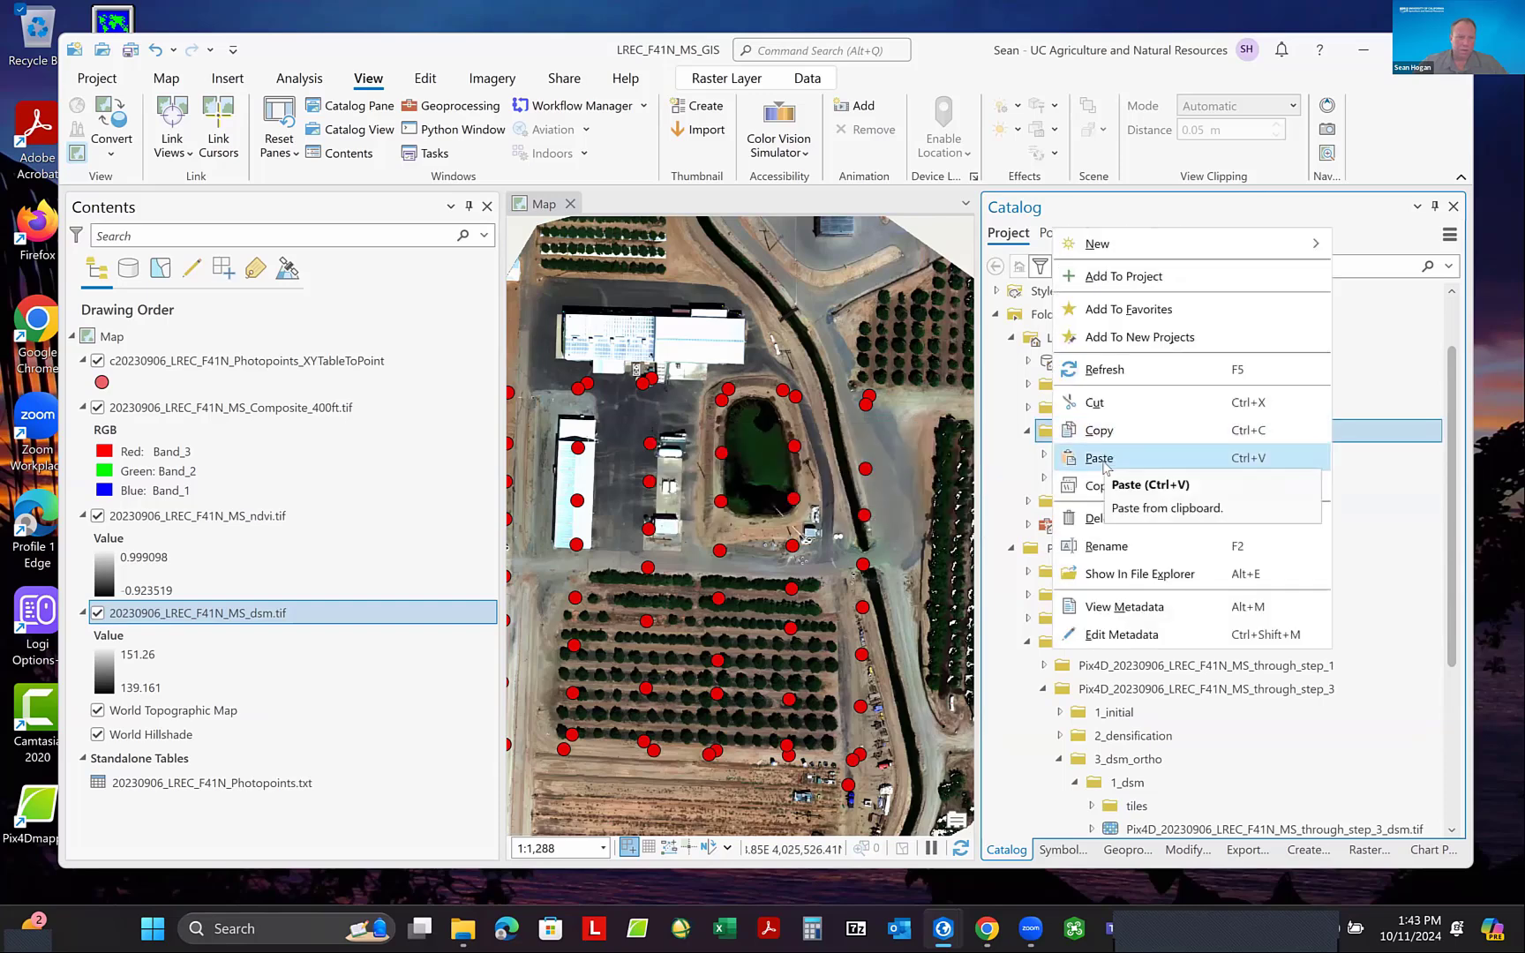
click(1100, 460)
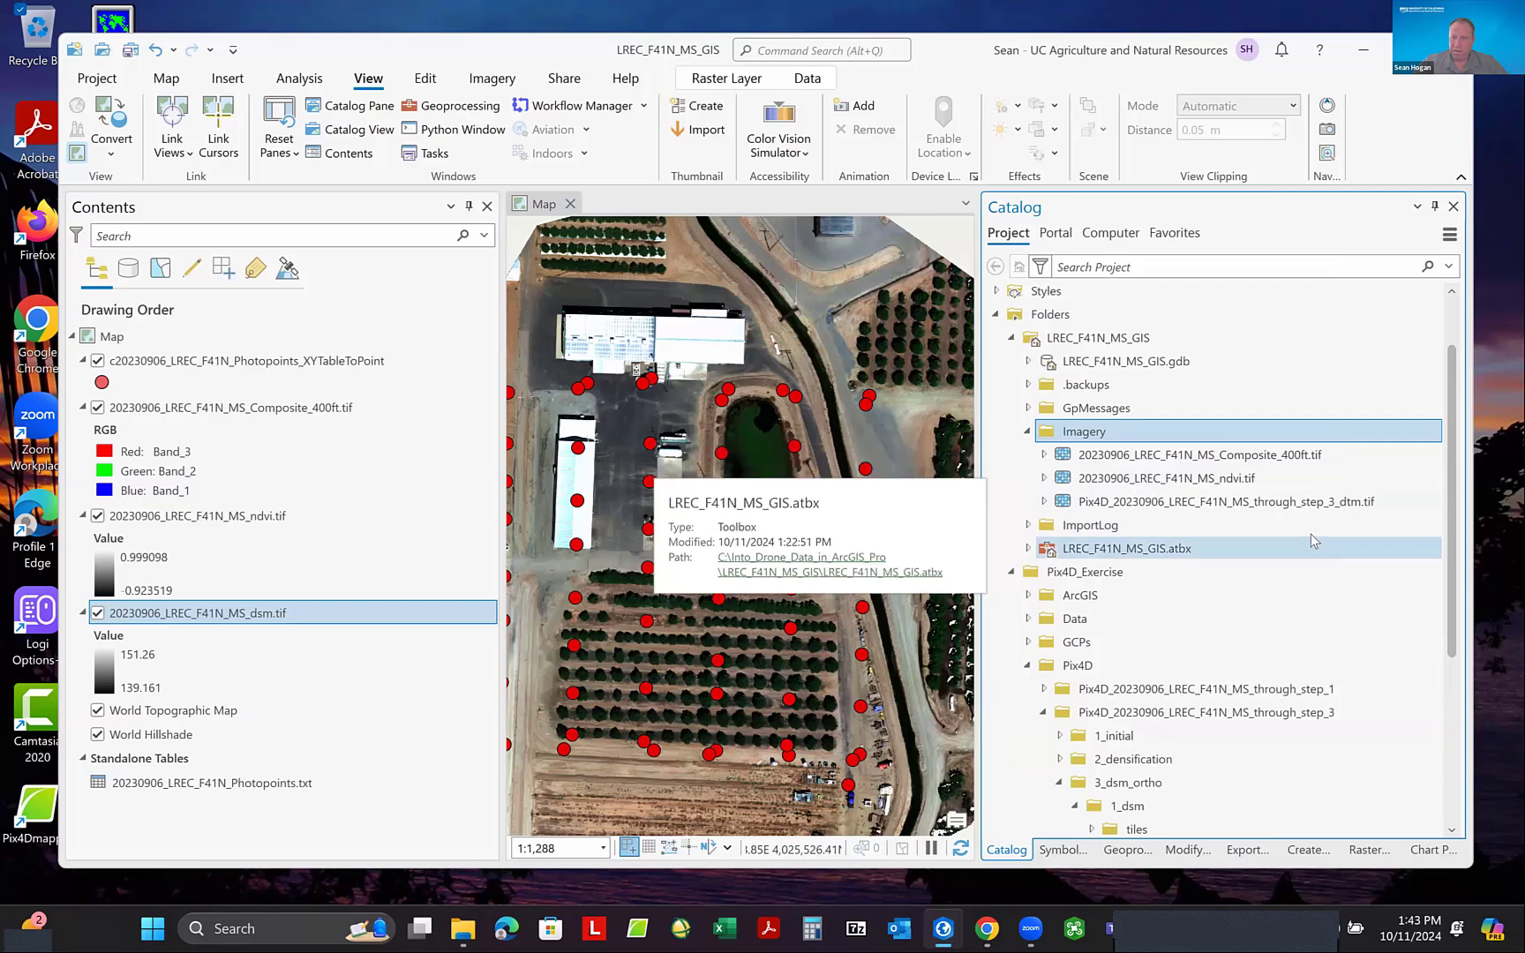
- Move 20230906_LREC_F41N_MS_dsm.tif from the extras folder into the project's Imagery folder
scroll(1241, 519, down, 4)
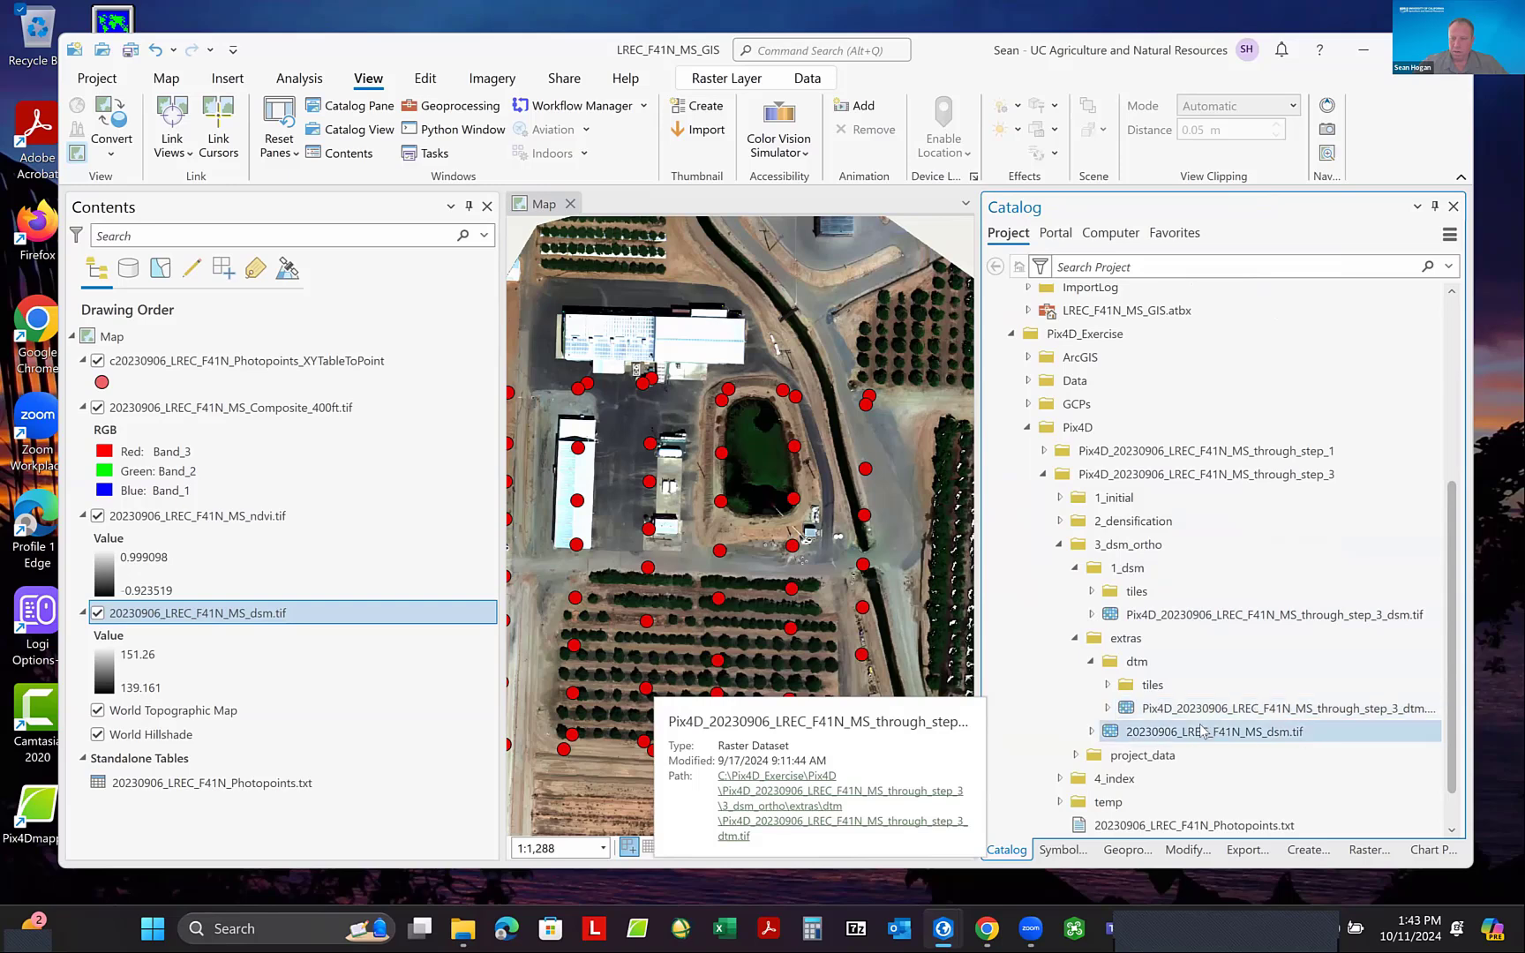
drag(1203, 731, 1117, 385)
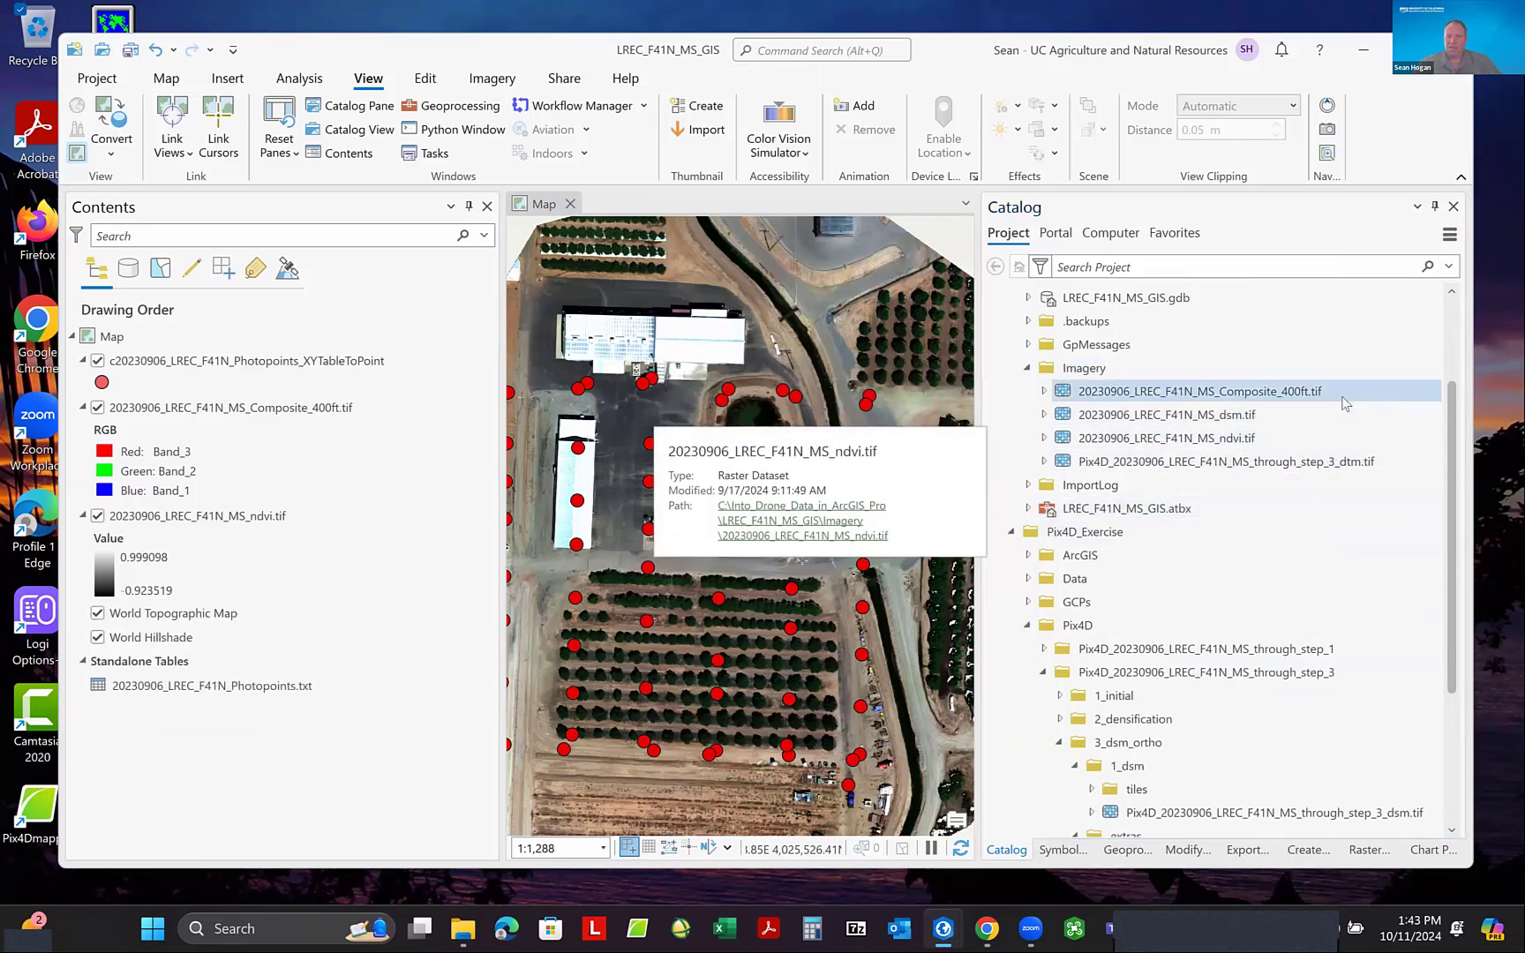
- Start renaming the DTM raster in the Imagery folder by removing the Pix4D_ prefix from its file name
click(1206, 462)
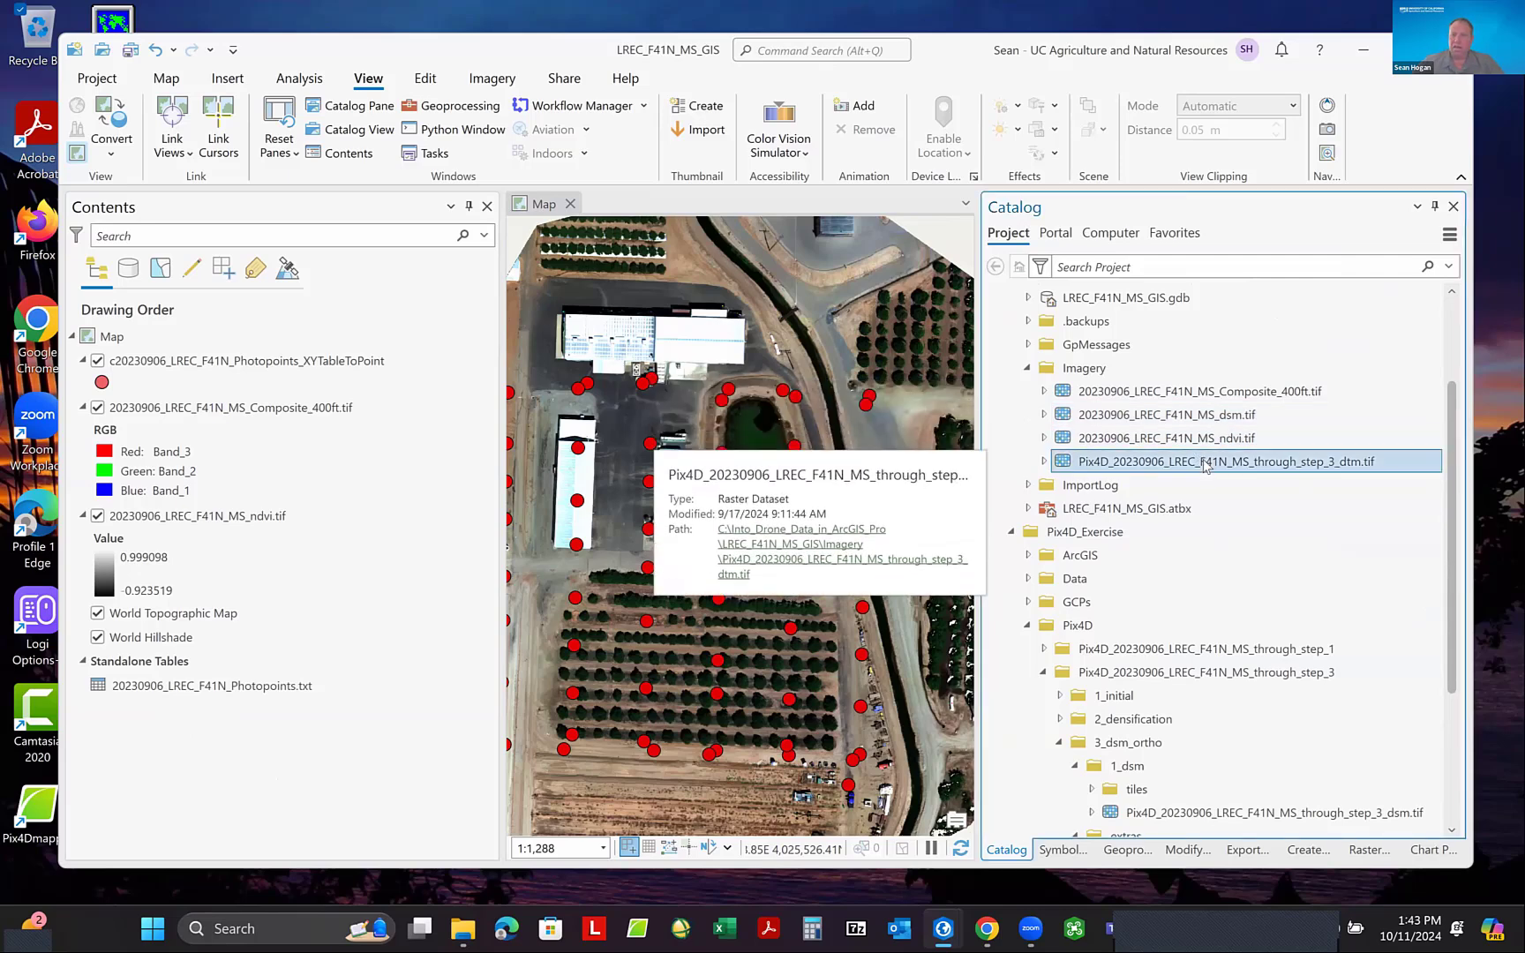
click(1124, 462)
drag(1120, 463, 1078, 466)
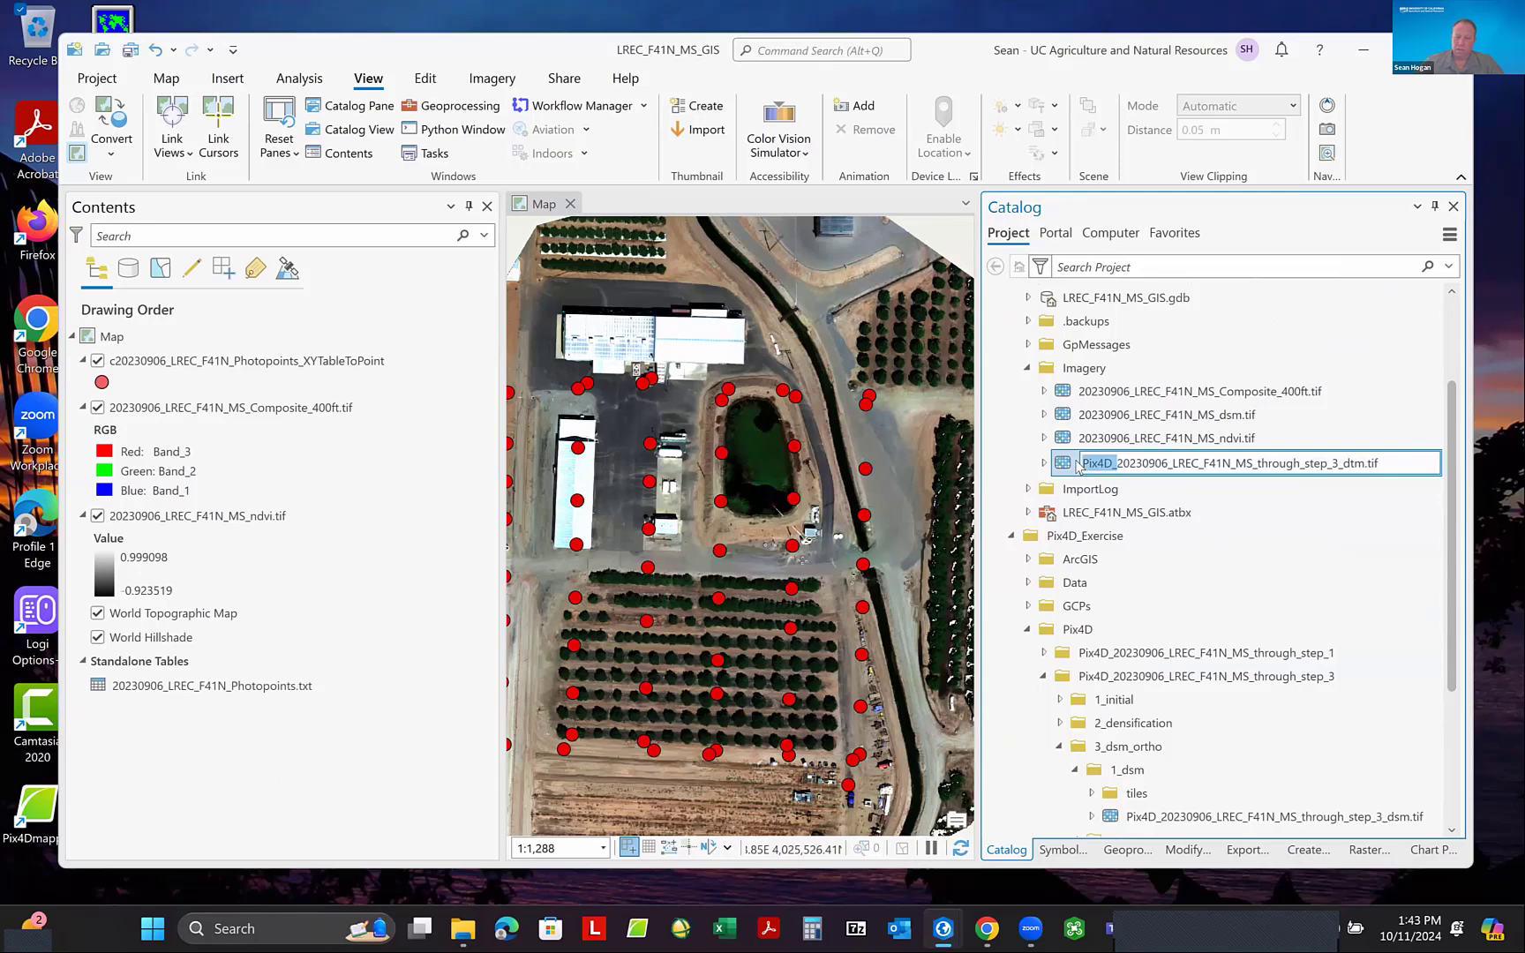
key(BackSpace)
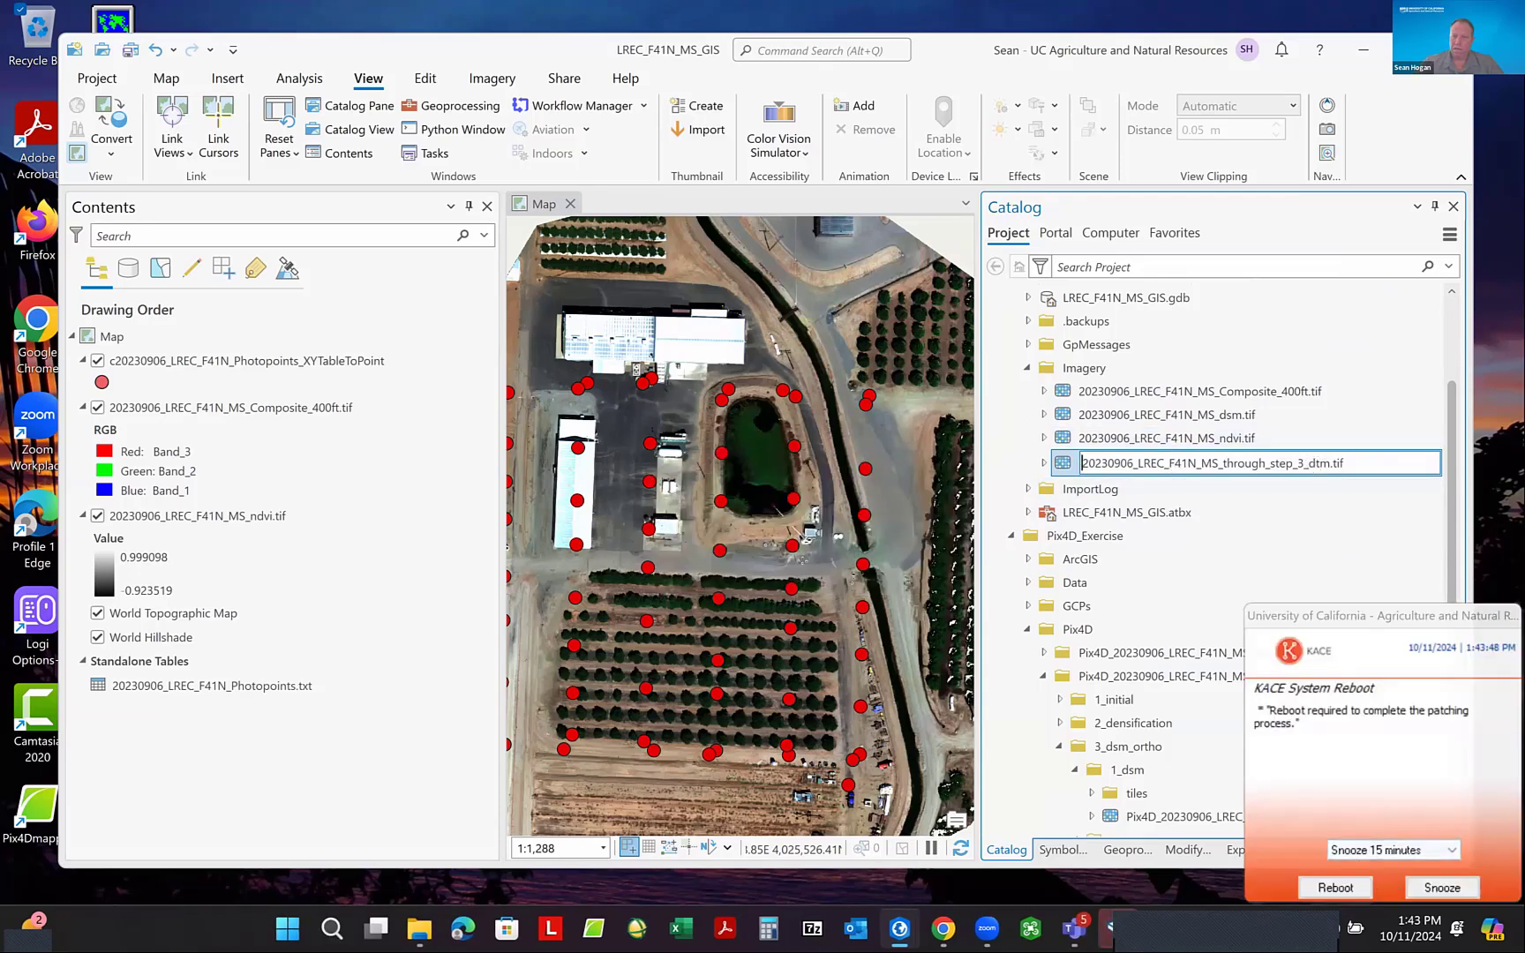
- Snooze the KACE System Reboot reminder for 2 hours
click(1393, 850)
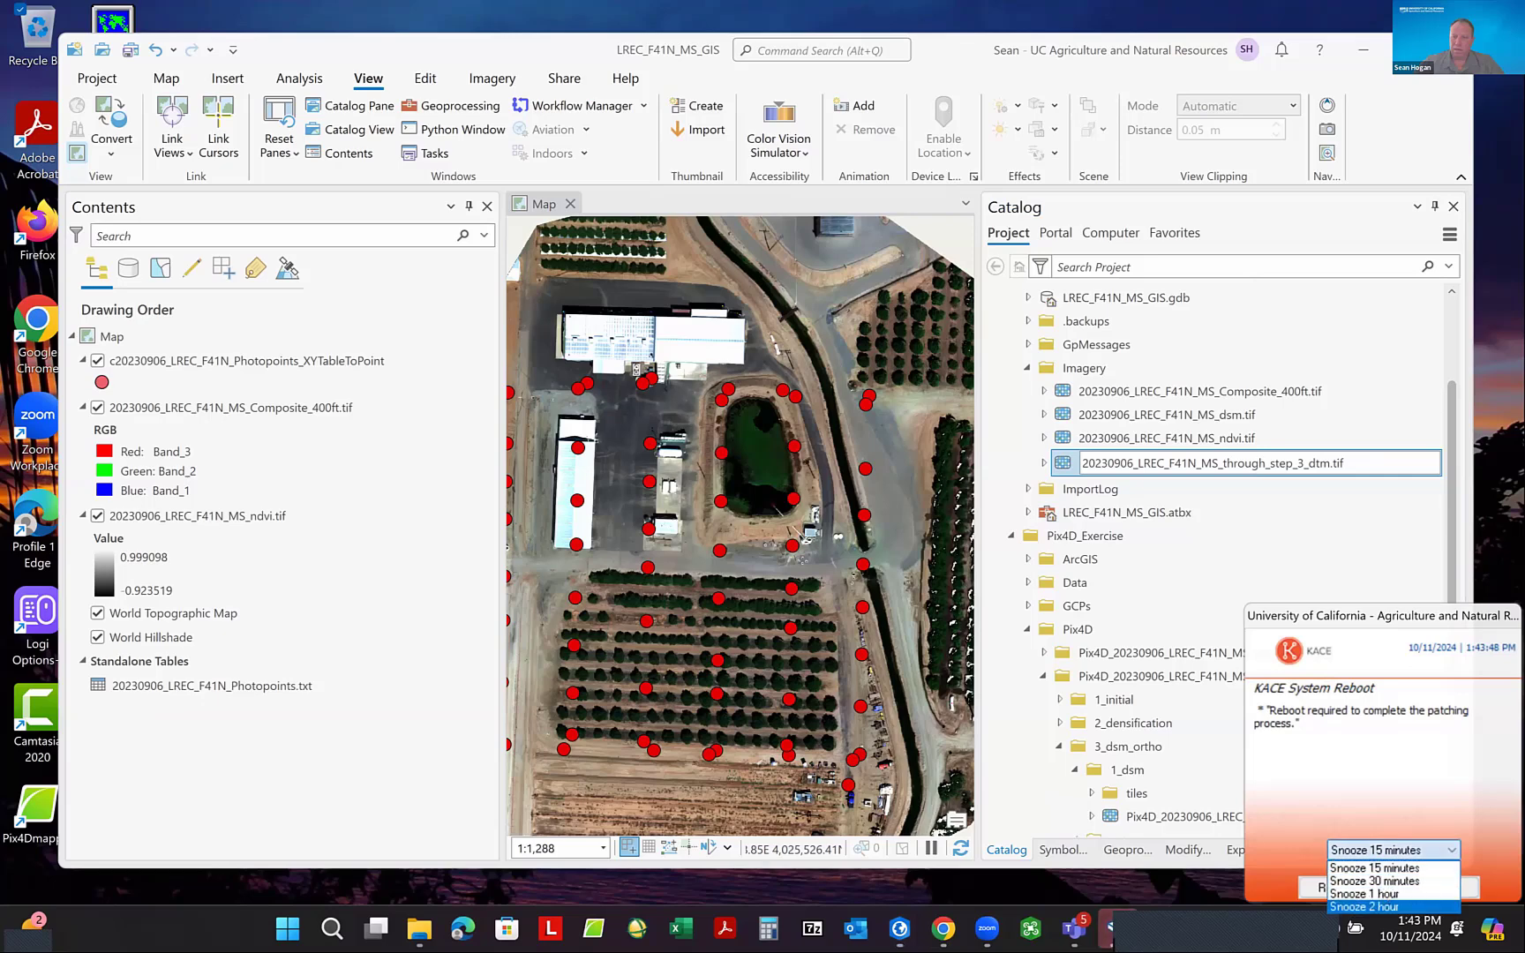
click(1364, 907)
click(1413, 887)
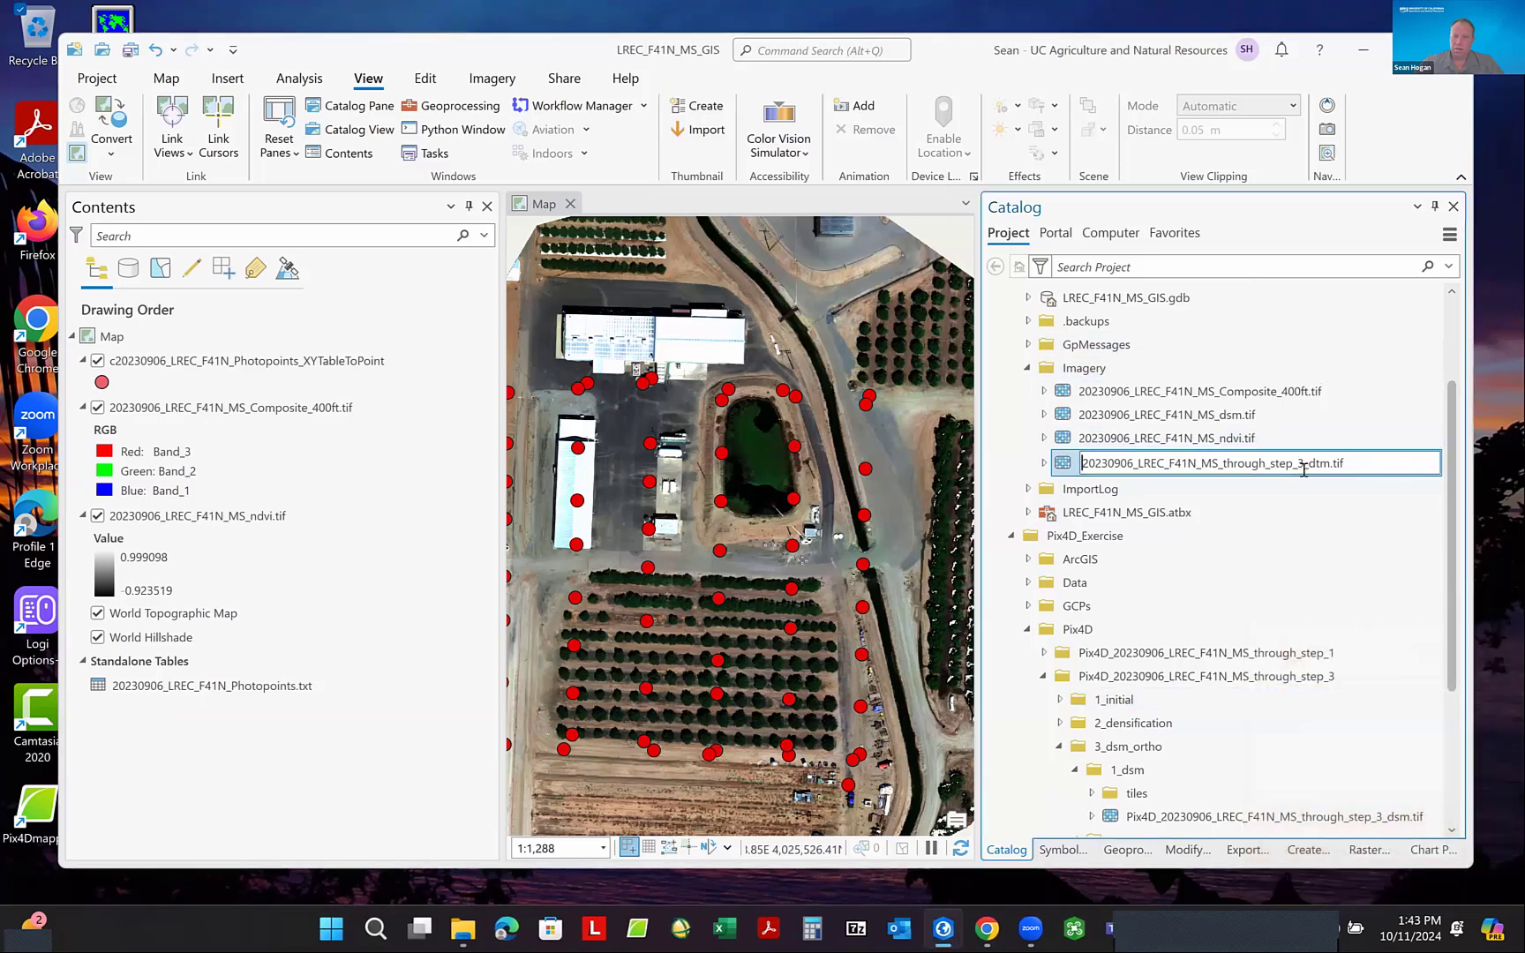
- Remove through_step_3_ from the DTM raster's name and save it as 20230906_LREC_F41N_MS_dtm.tif
drag(1309, 465, 1219, 466)
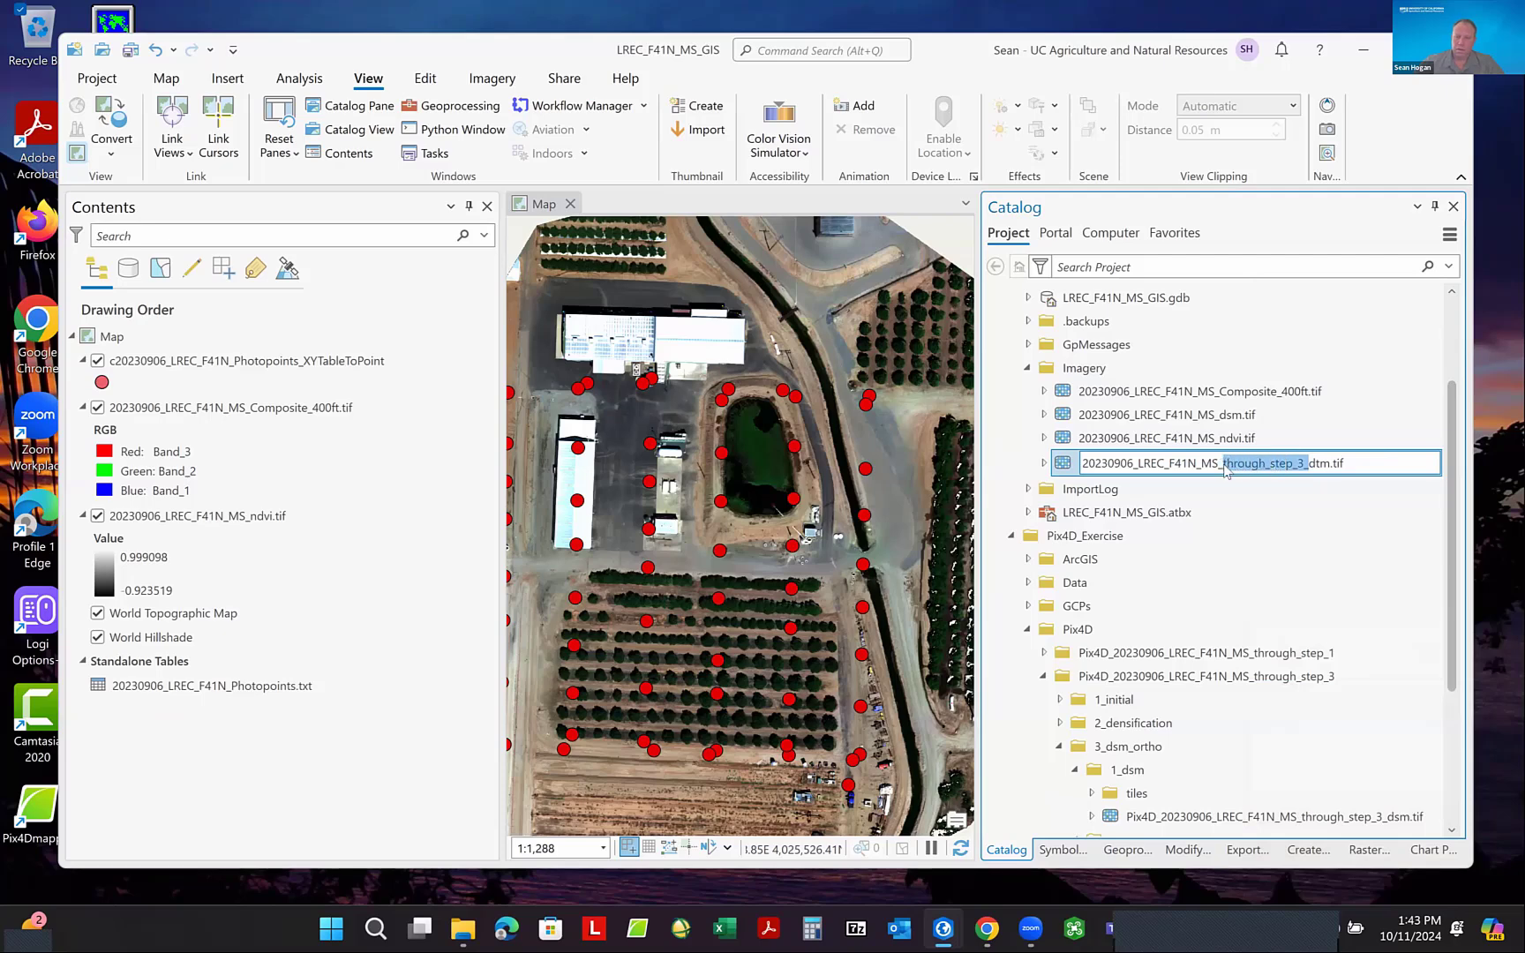
key(BackSpace)
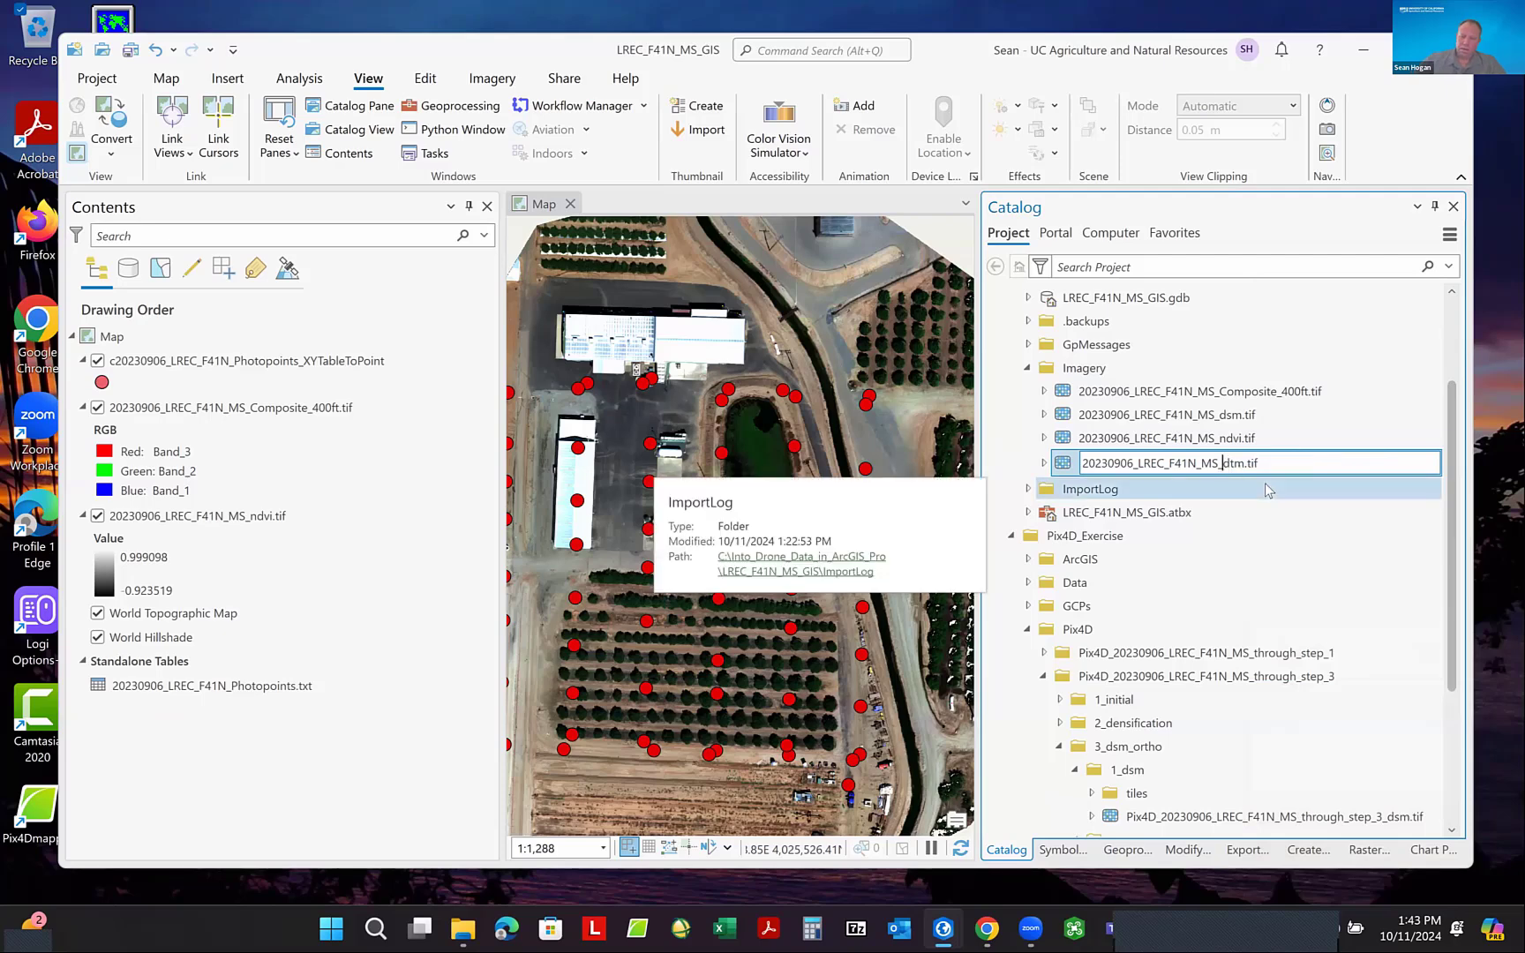
key(Return)
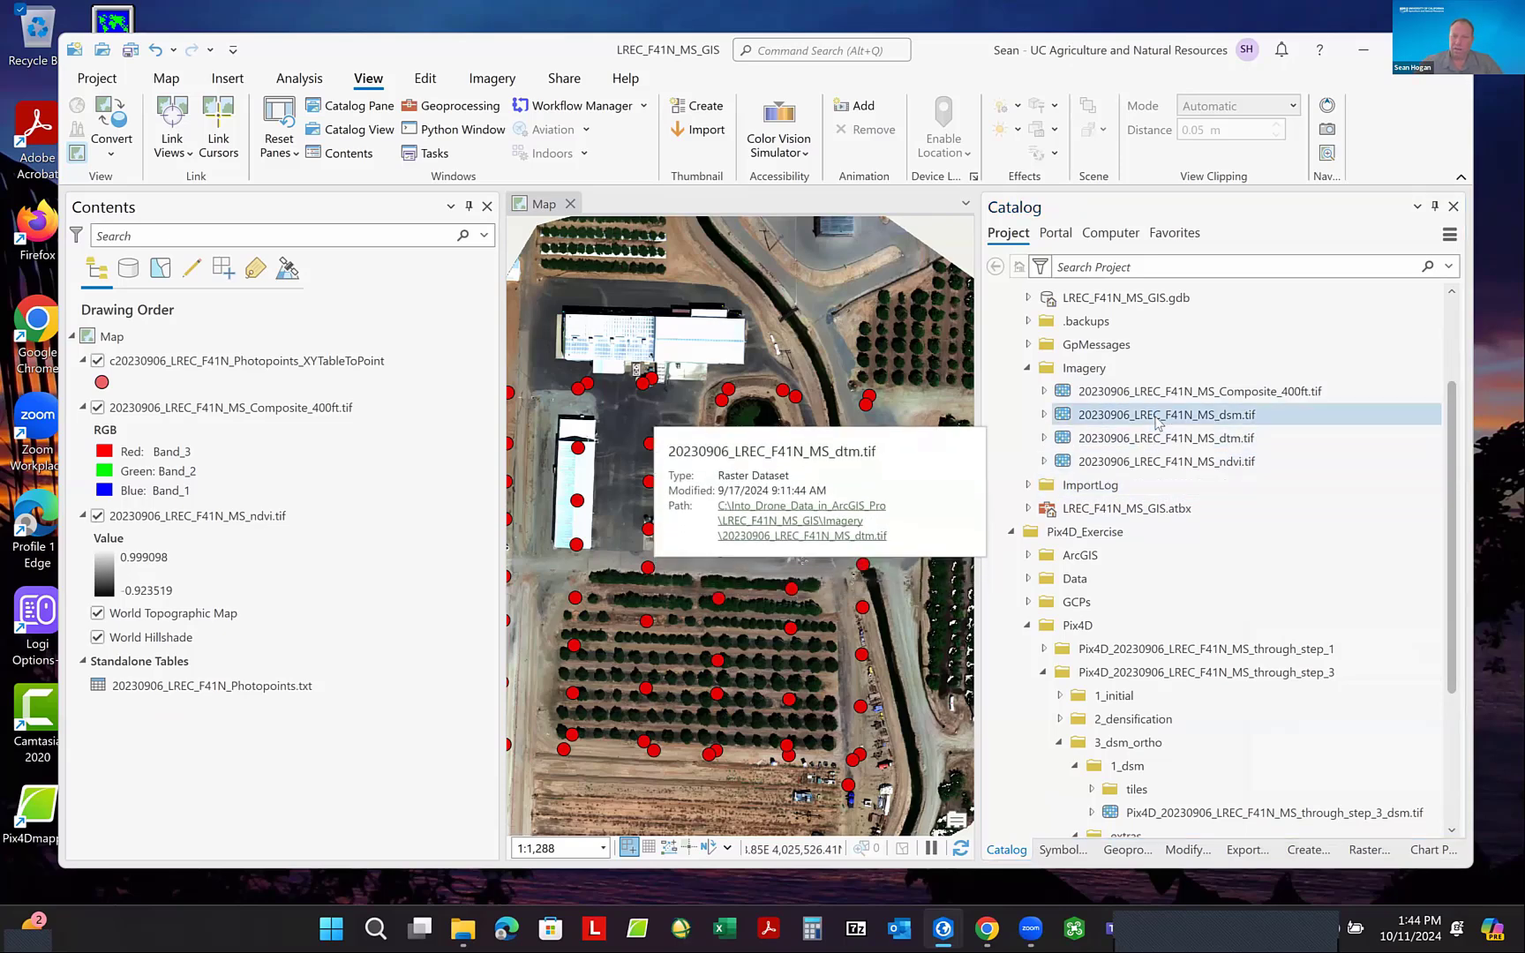
- Add 20230906_LREC_F41N_MS_dtm.tif to the map directly beneath the NDVI layer and narrow the Catalog pane
click(1157, 440)
drag(1157, 440, 261, 597)
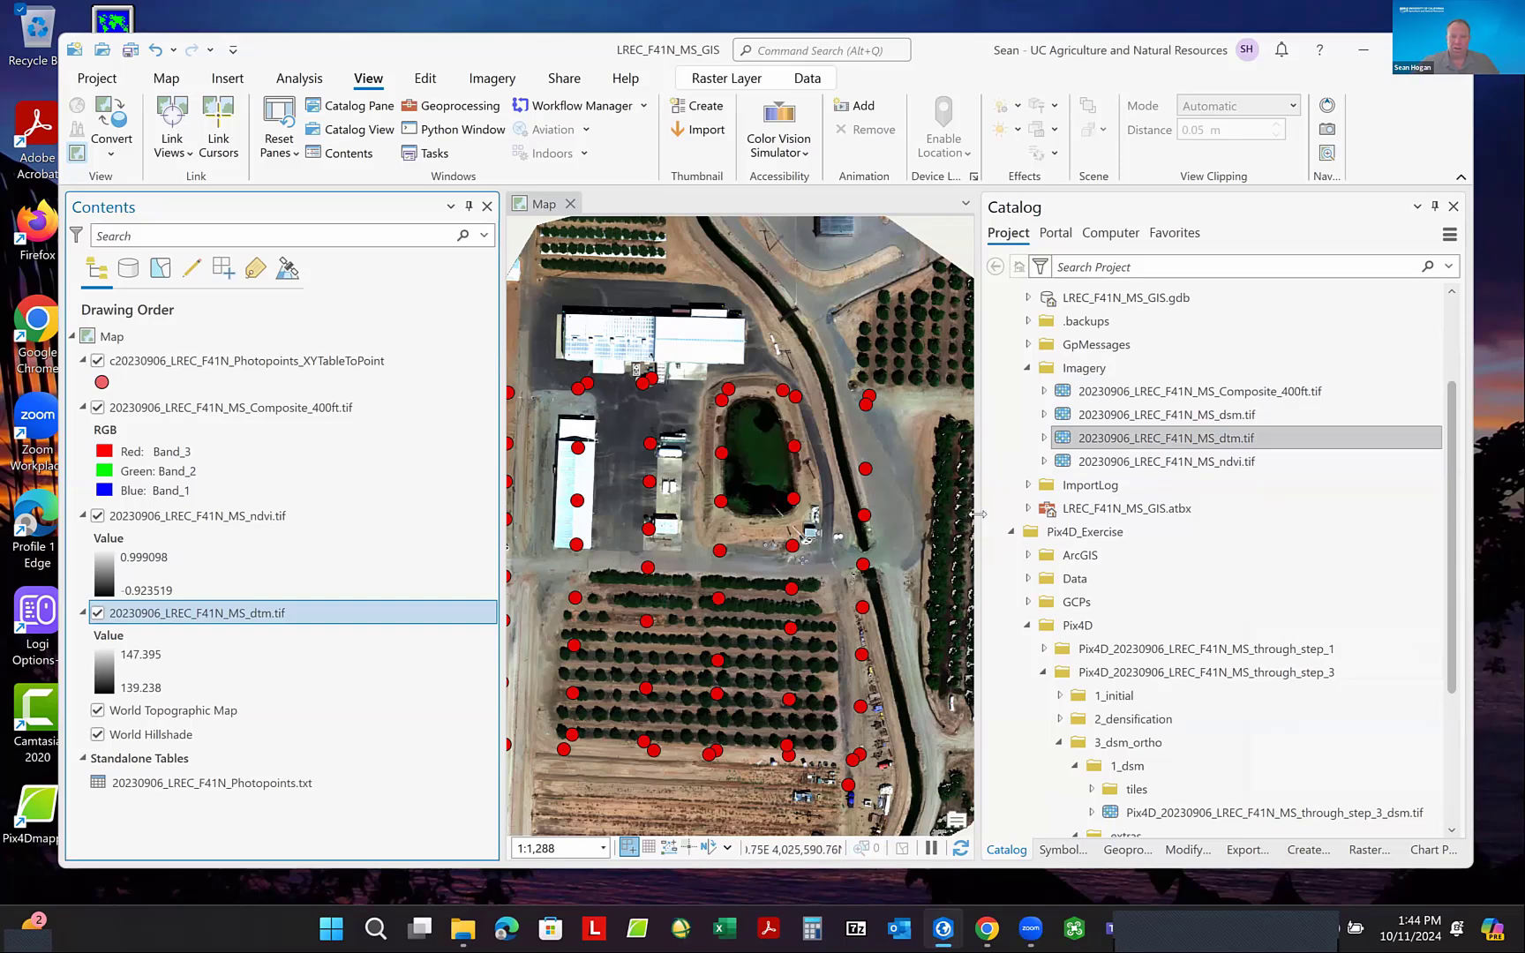
drag(979, 530, 1095, 529)
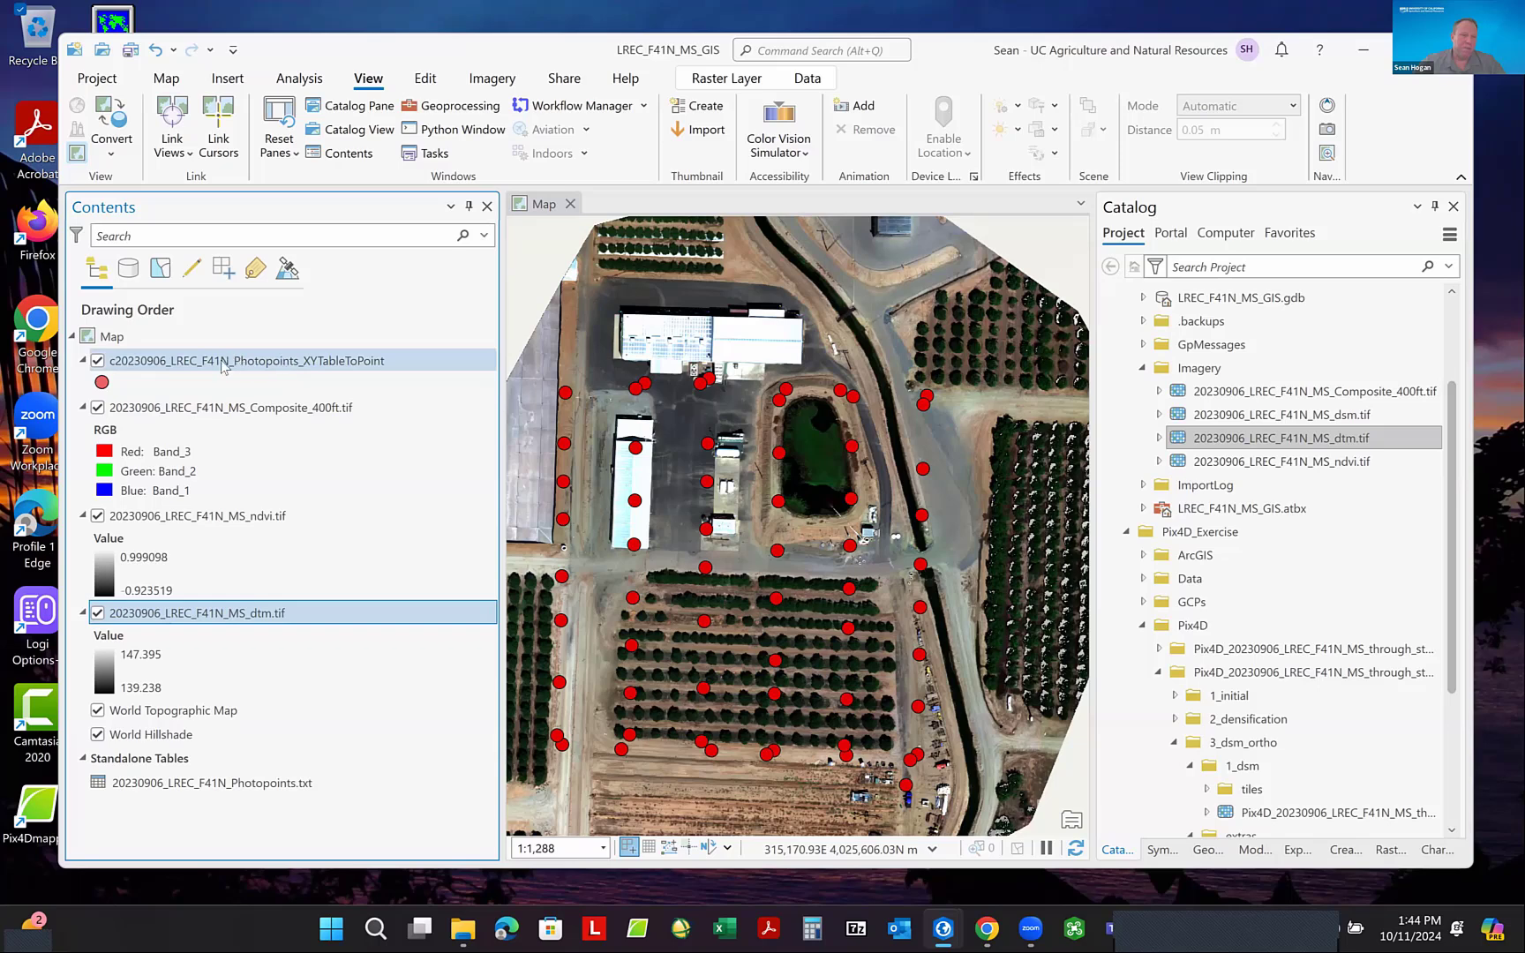
right_click(222, 367)
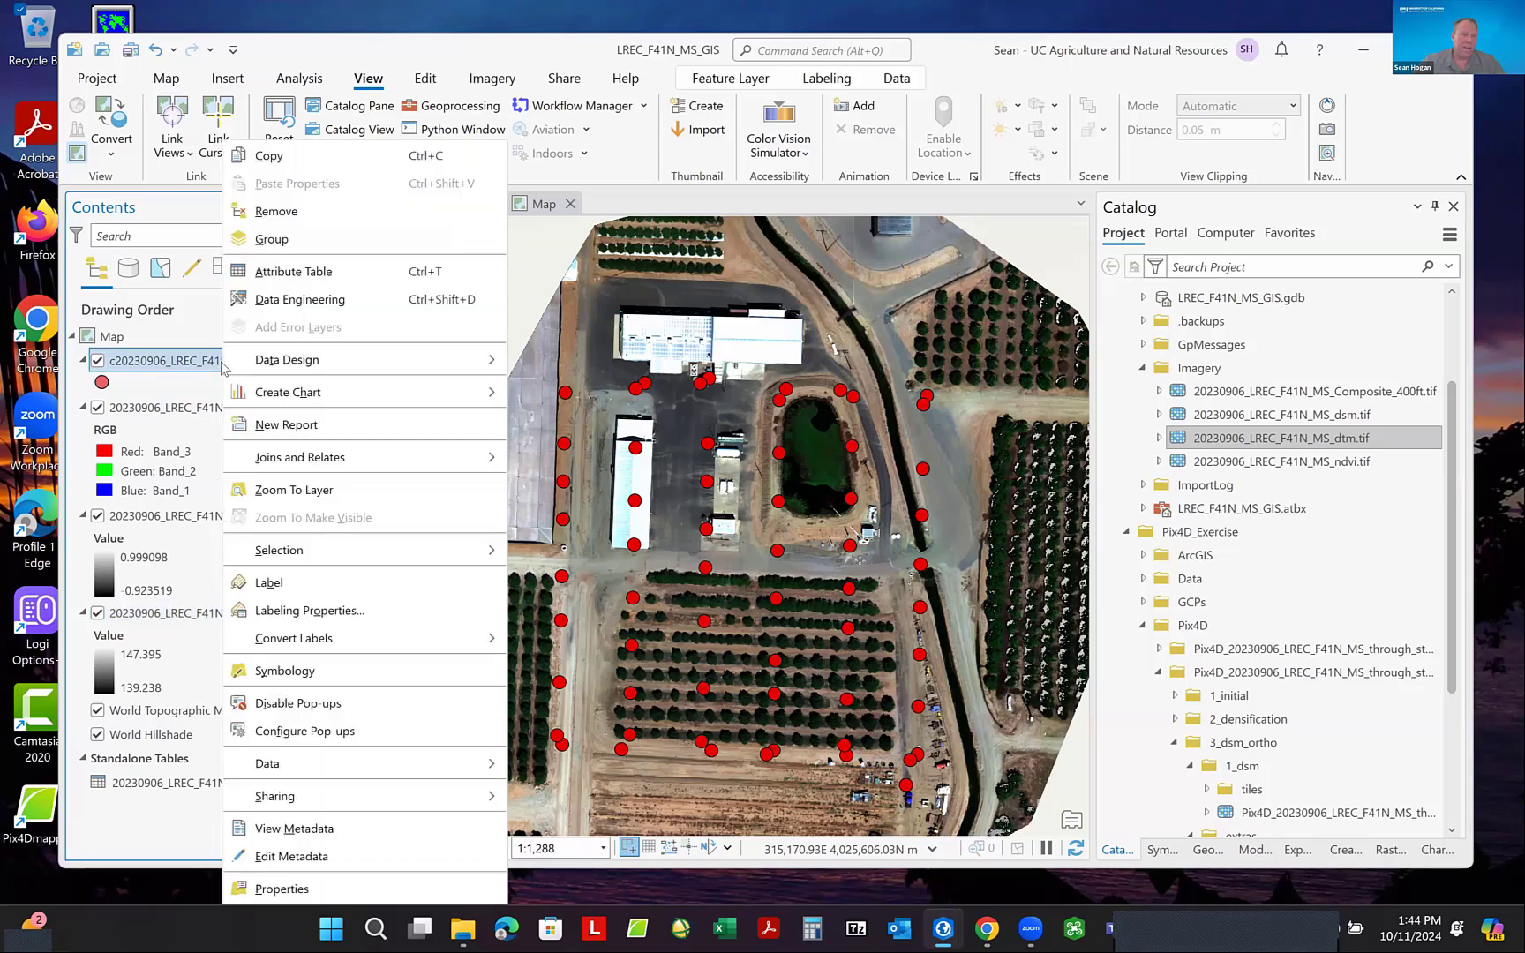
click(141, 364)
right_click(159, 365)
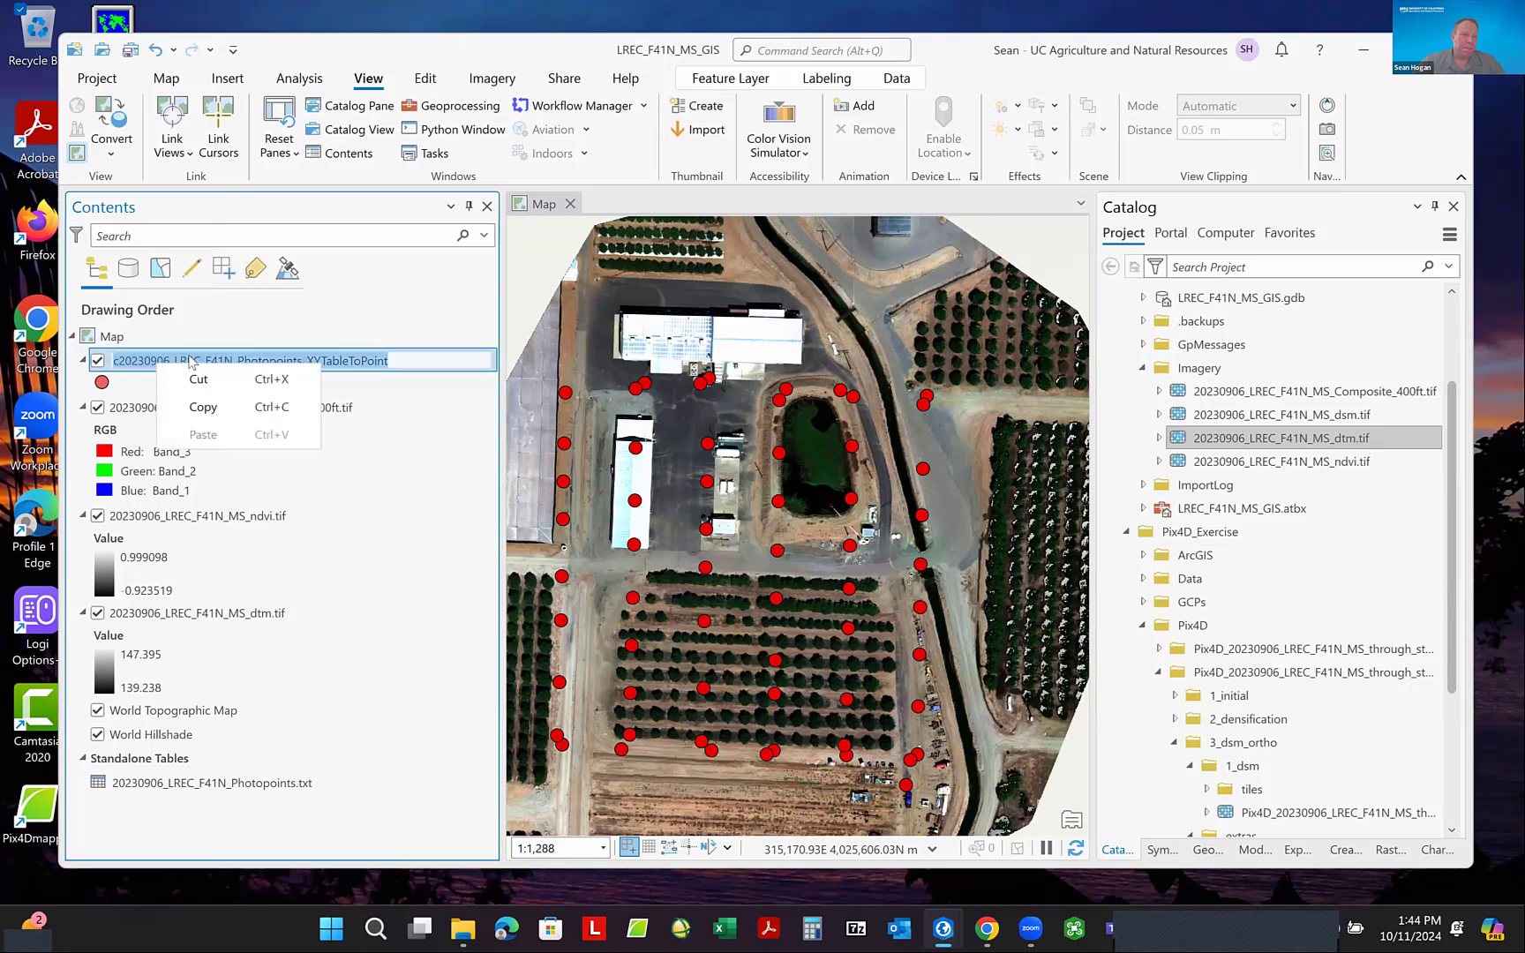
right_click(348, 358)
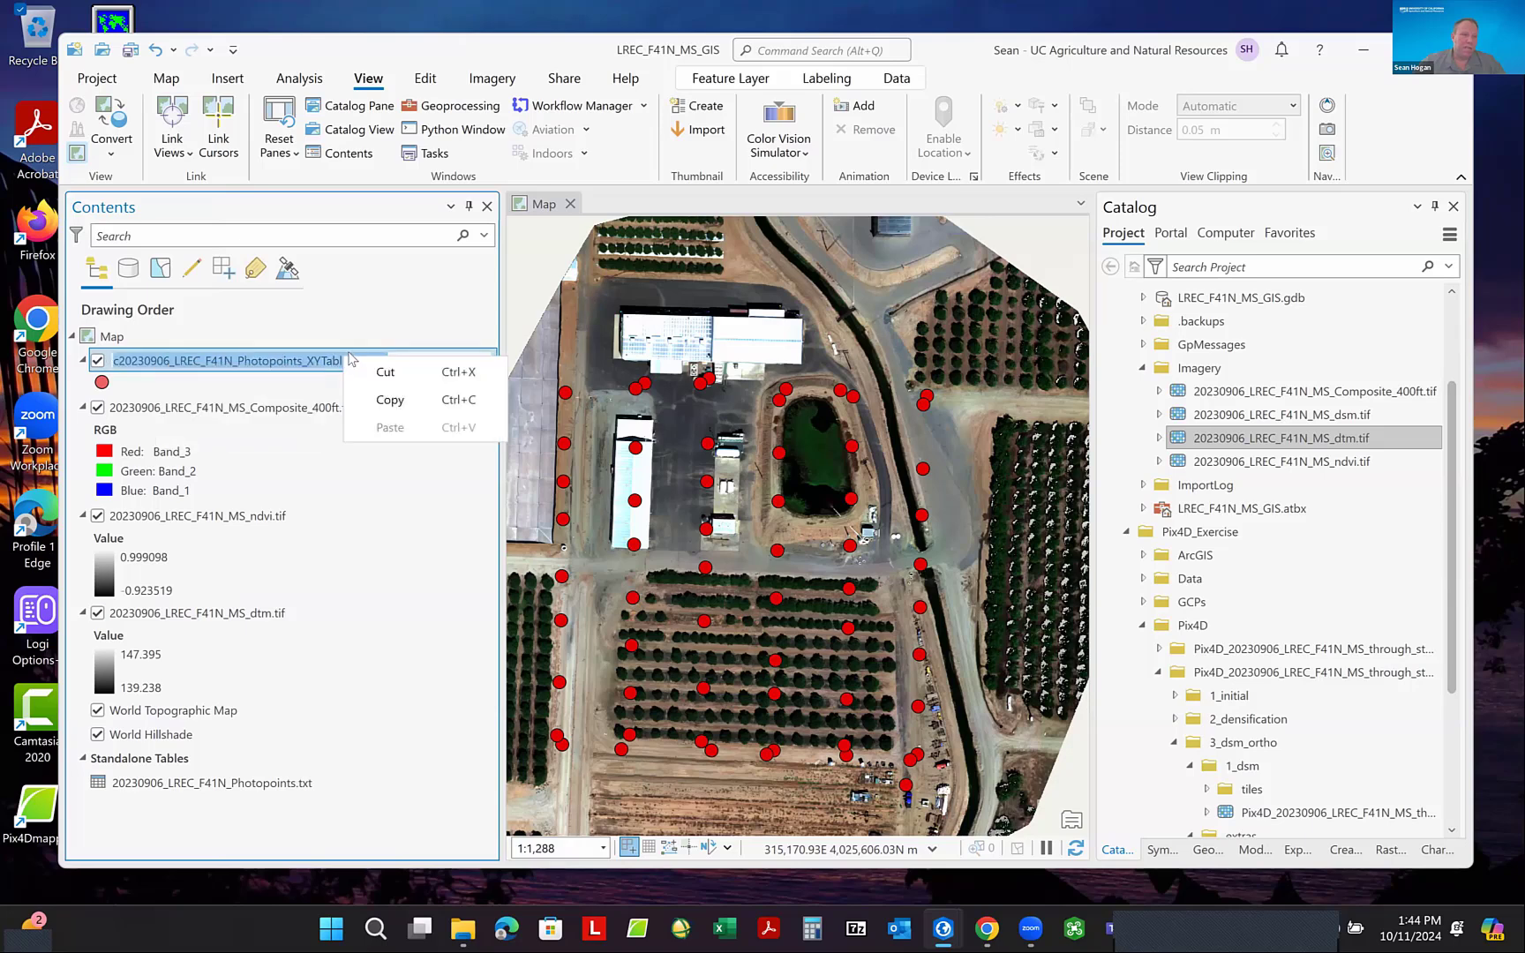
click(268, 429)
click(255, 362)
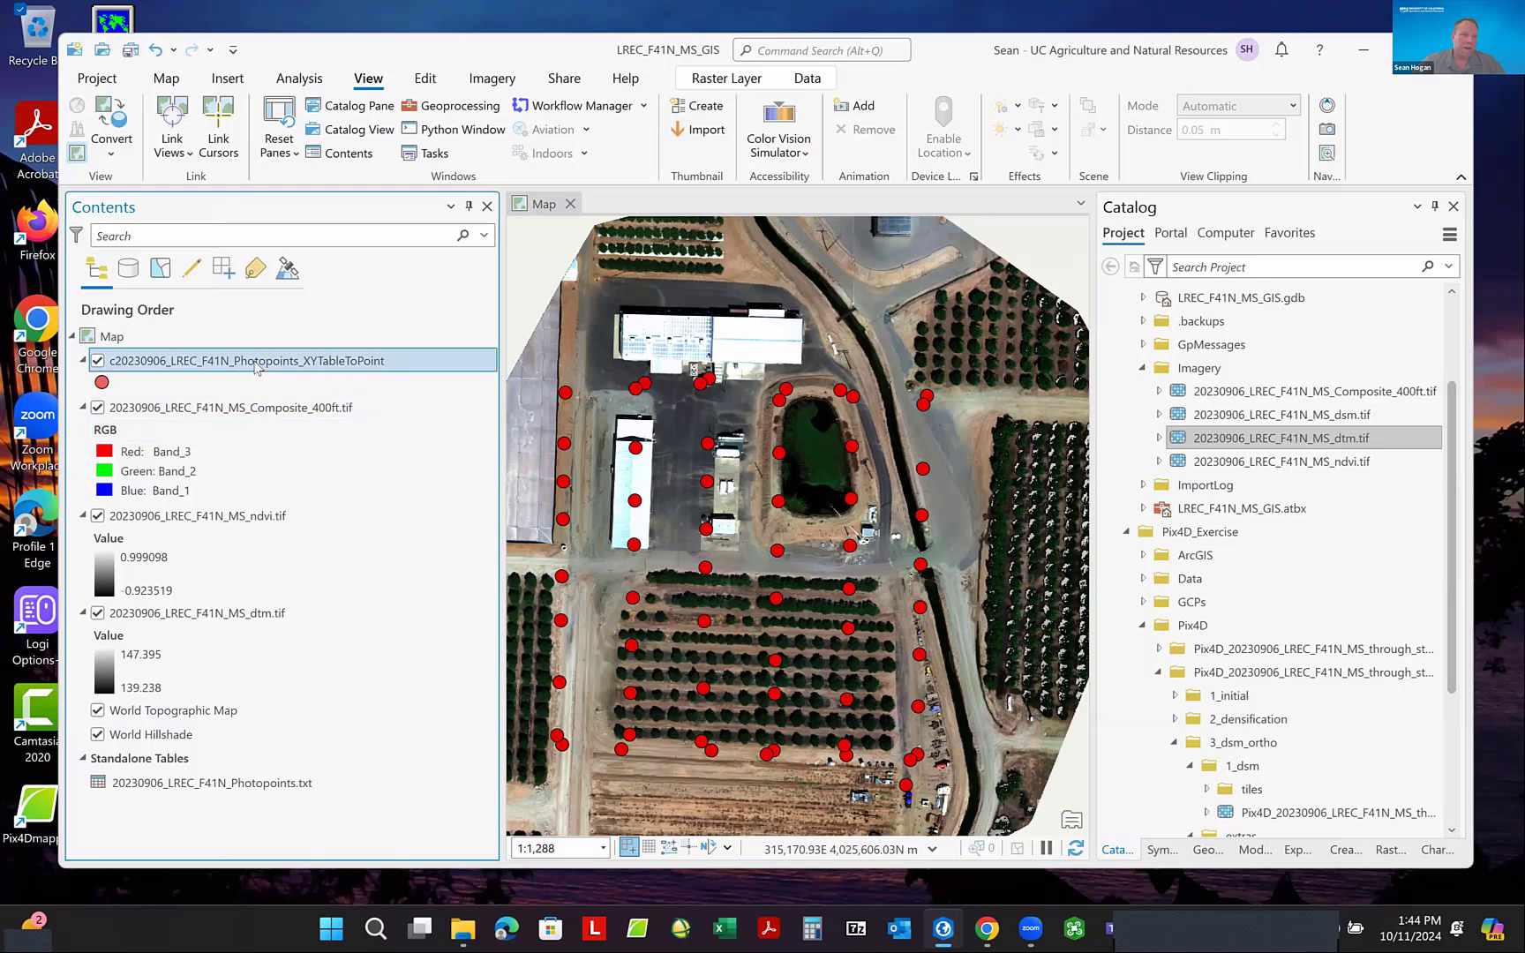
- Start exporting the XYTableToPoint photo points layer's features and set the output location to the LREC_F41N_MS_GIS project folder
right_click(256, 367)
mouse_move(334, 760)
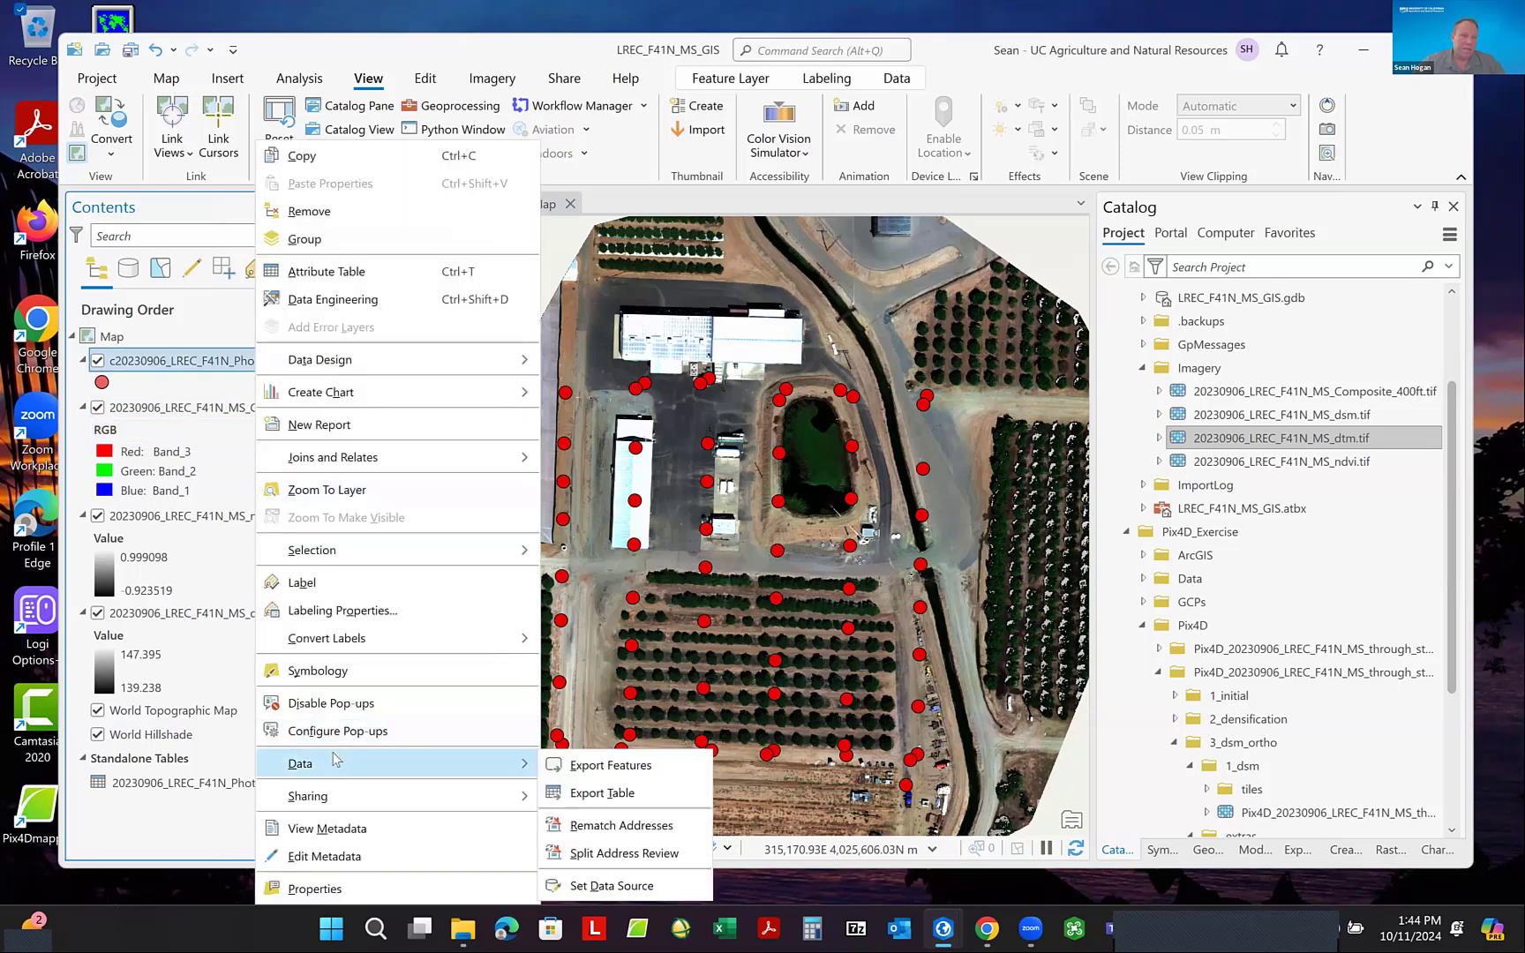
click(596, 766)
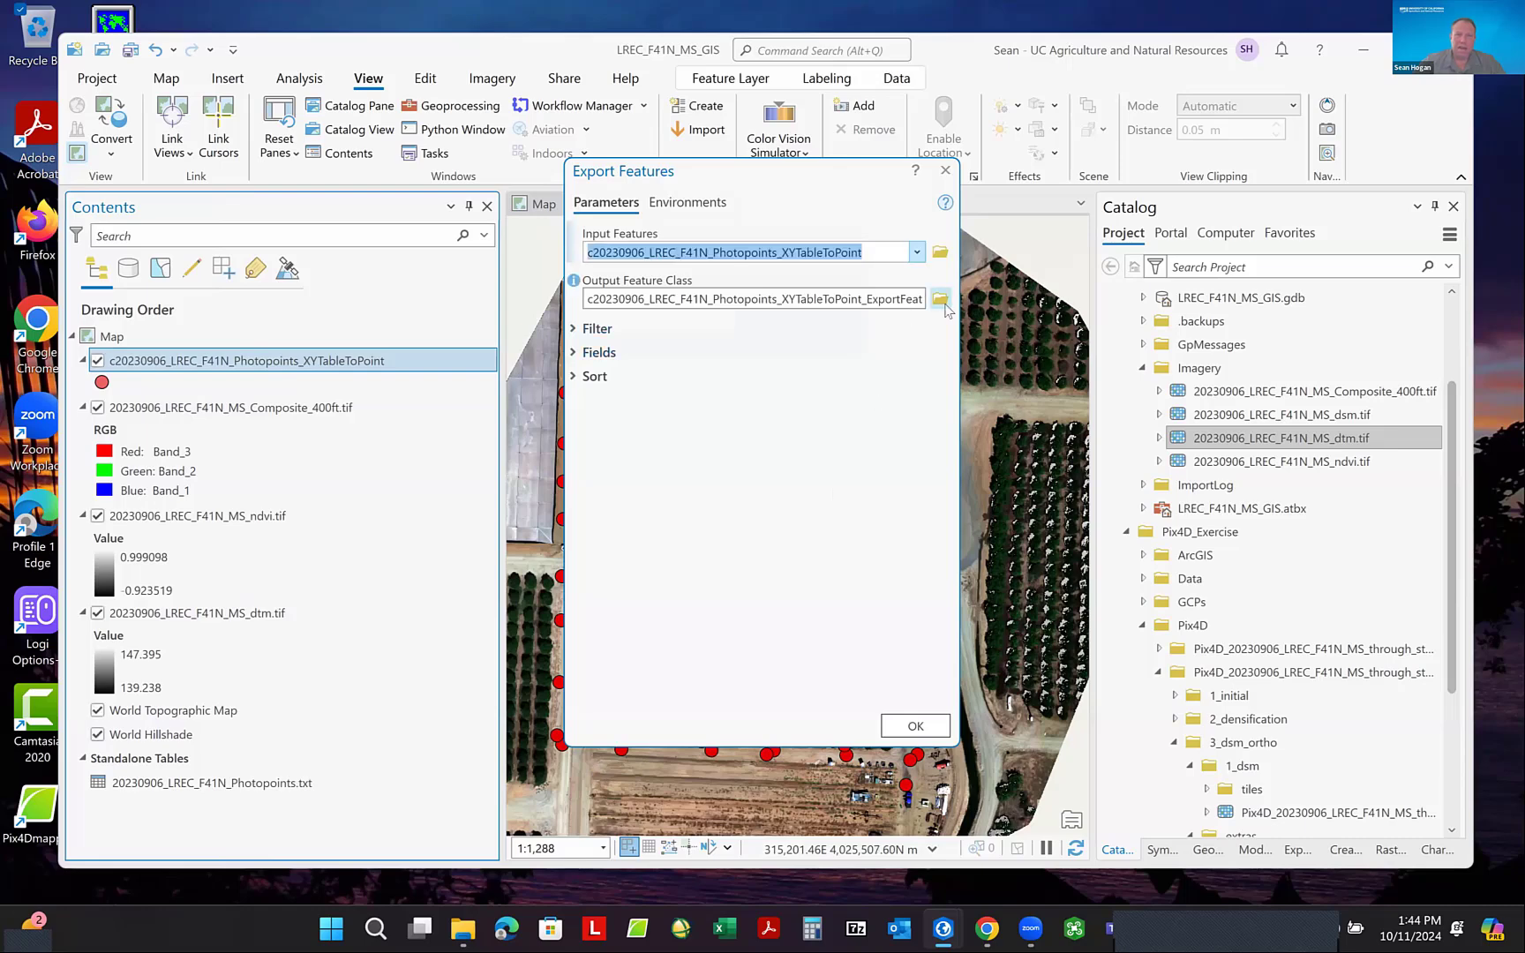
click(941, 301)
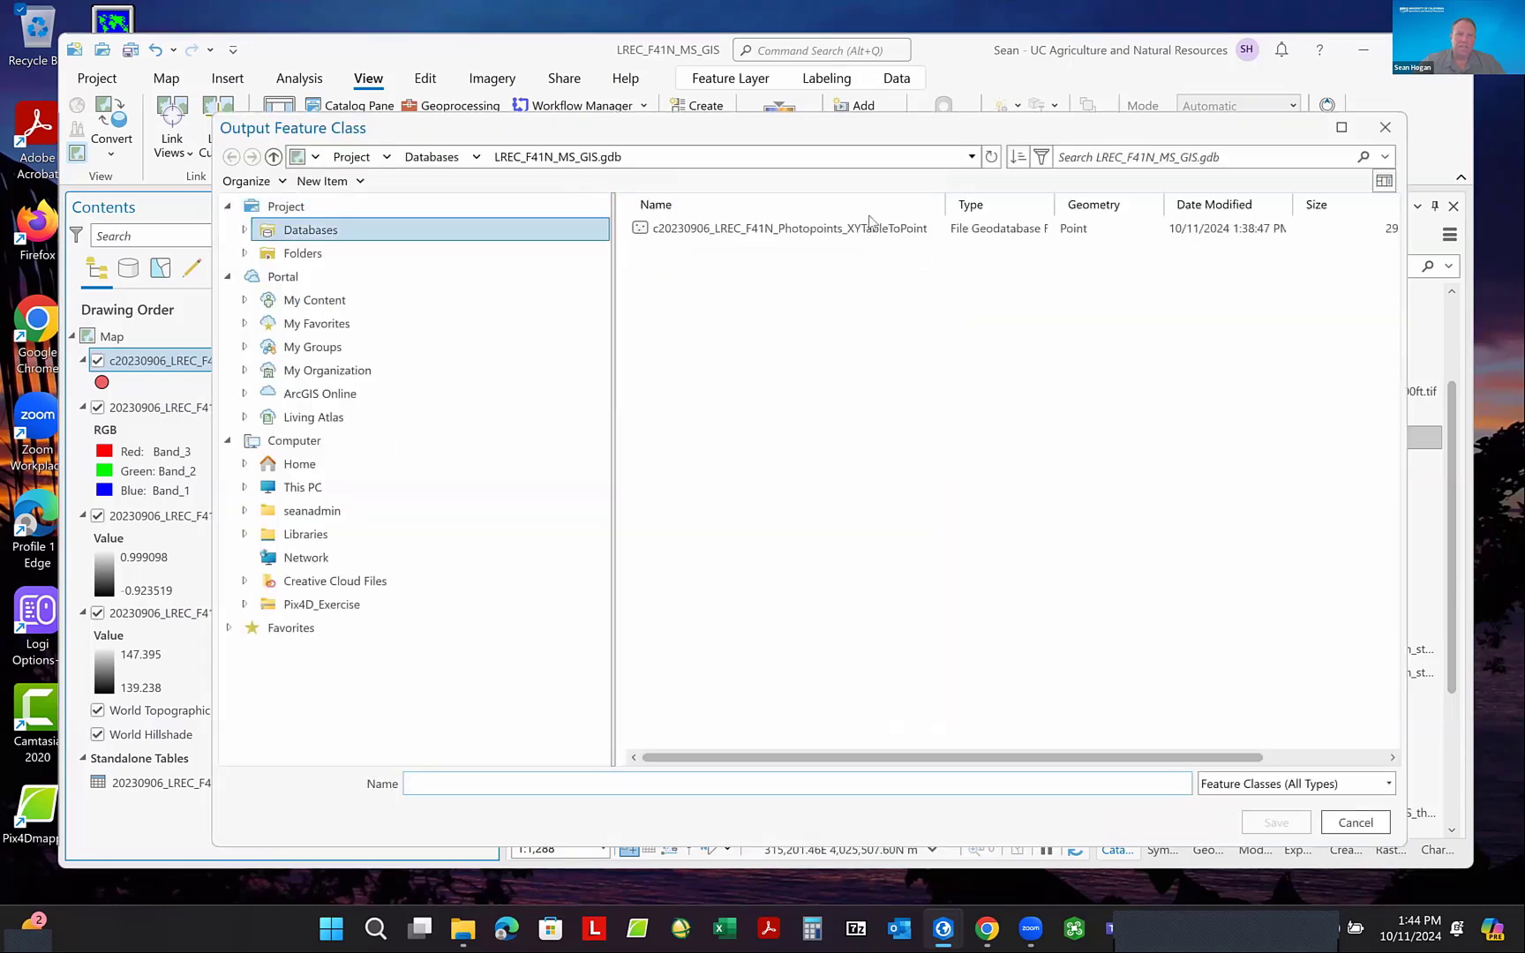
click(338, 256)
click(733, 230)
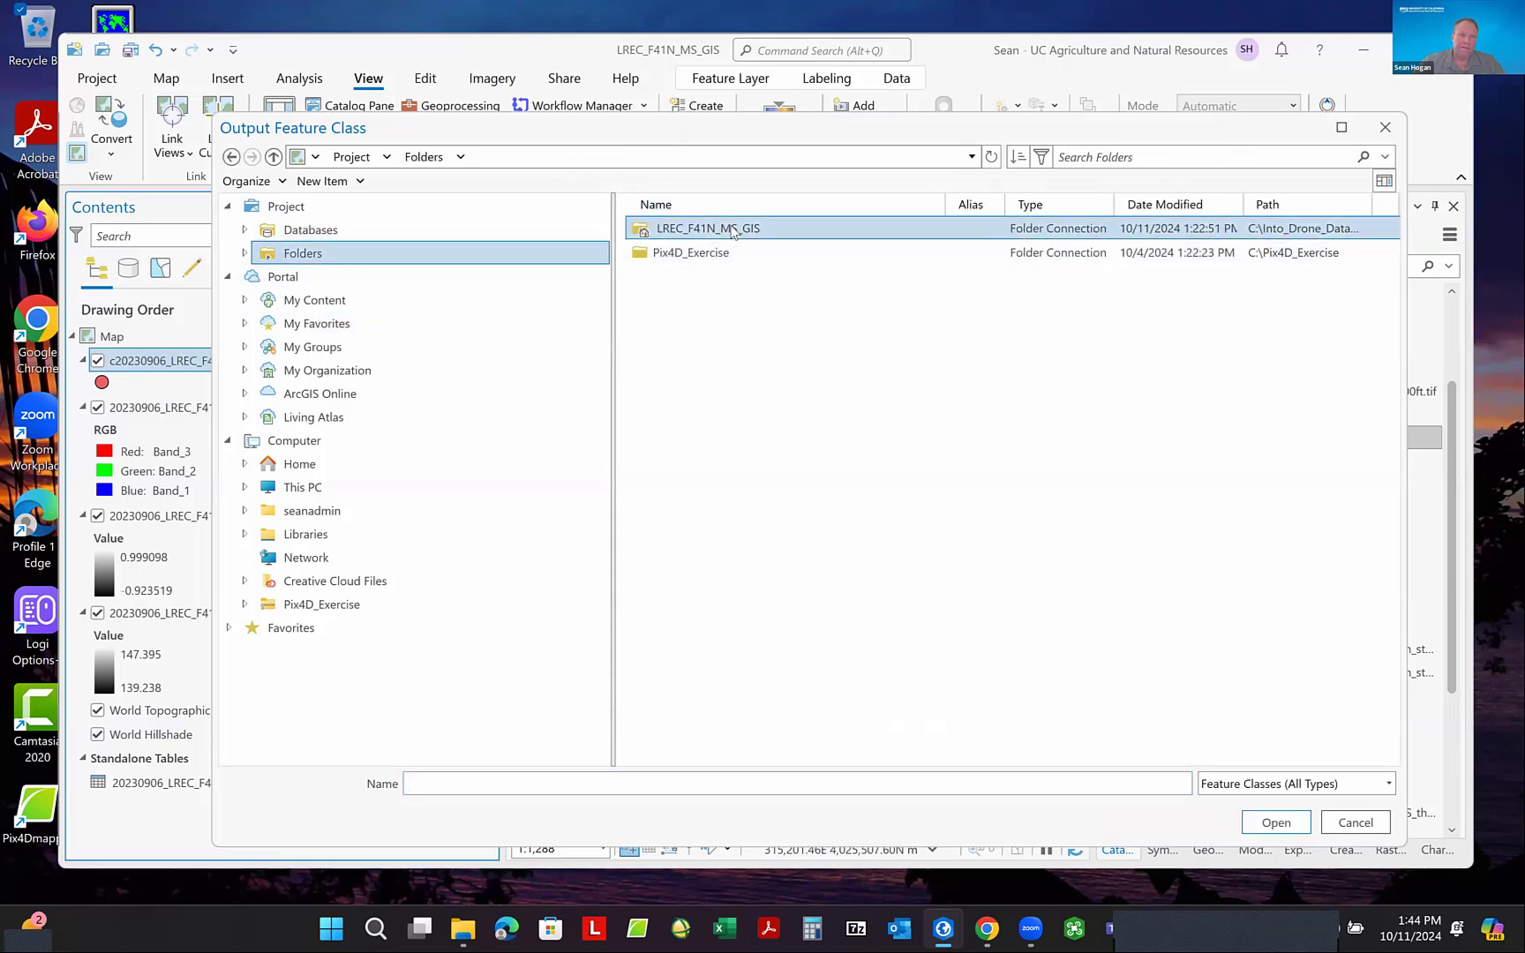
double_click(732, 229)
- Create a folder named Vectors inside LREC_F41N_MS_GIS and open it as the export destination
right_click(640, 347)
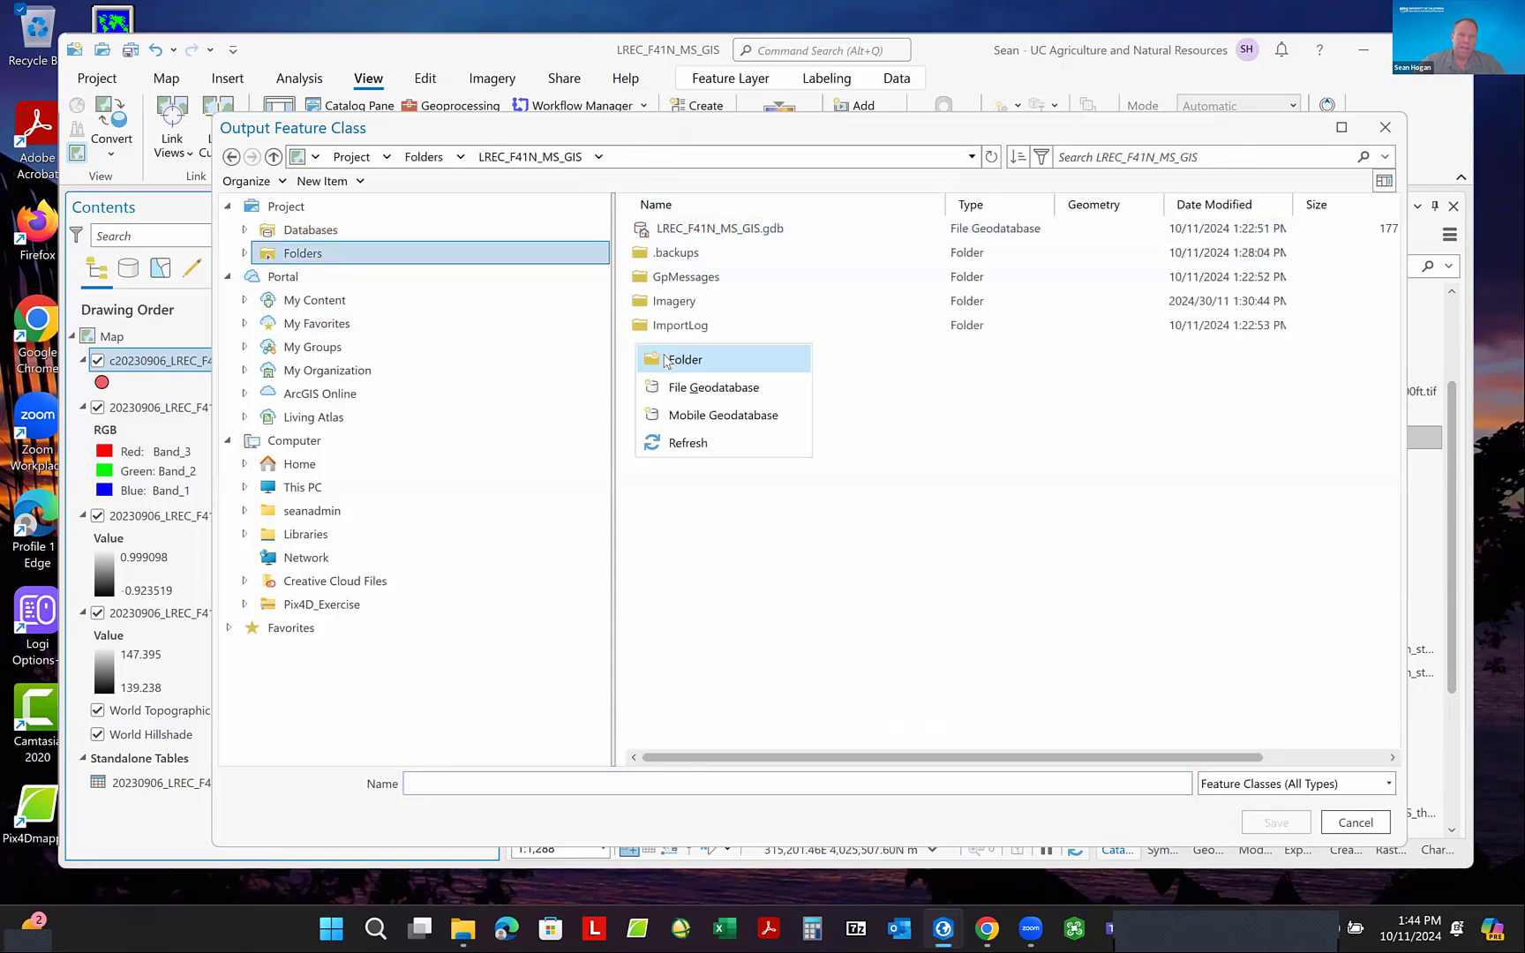
click(692, 359)
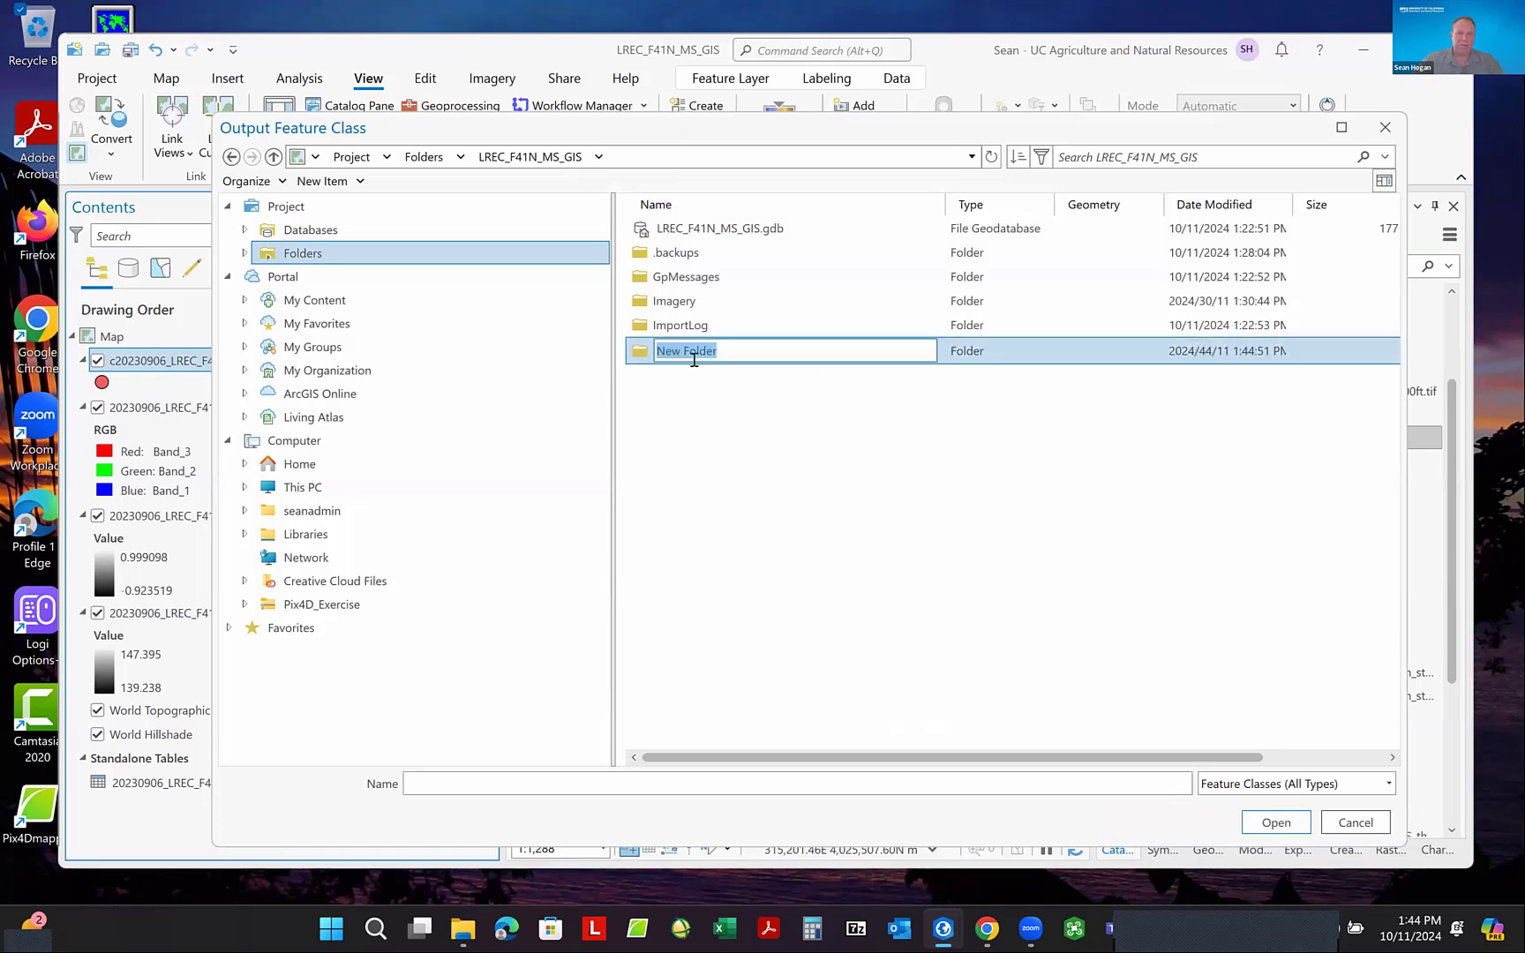
text(Vec)
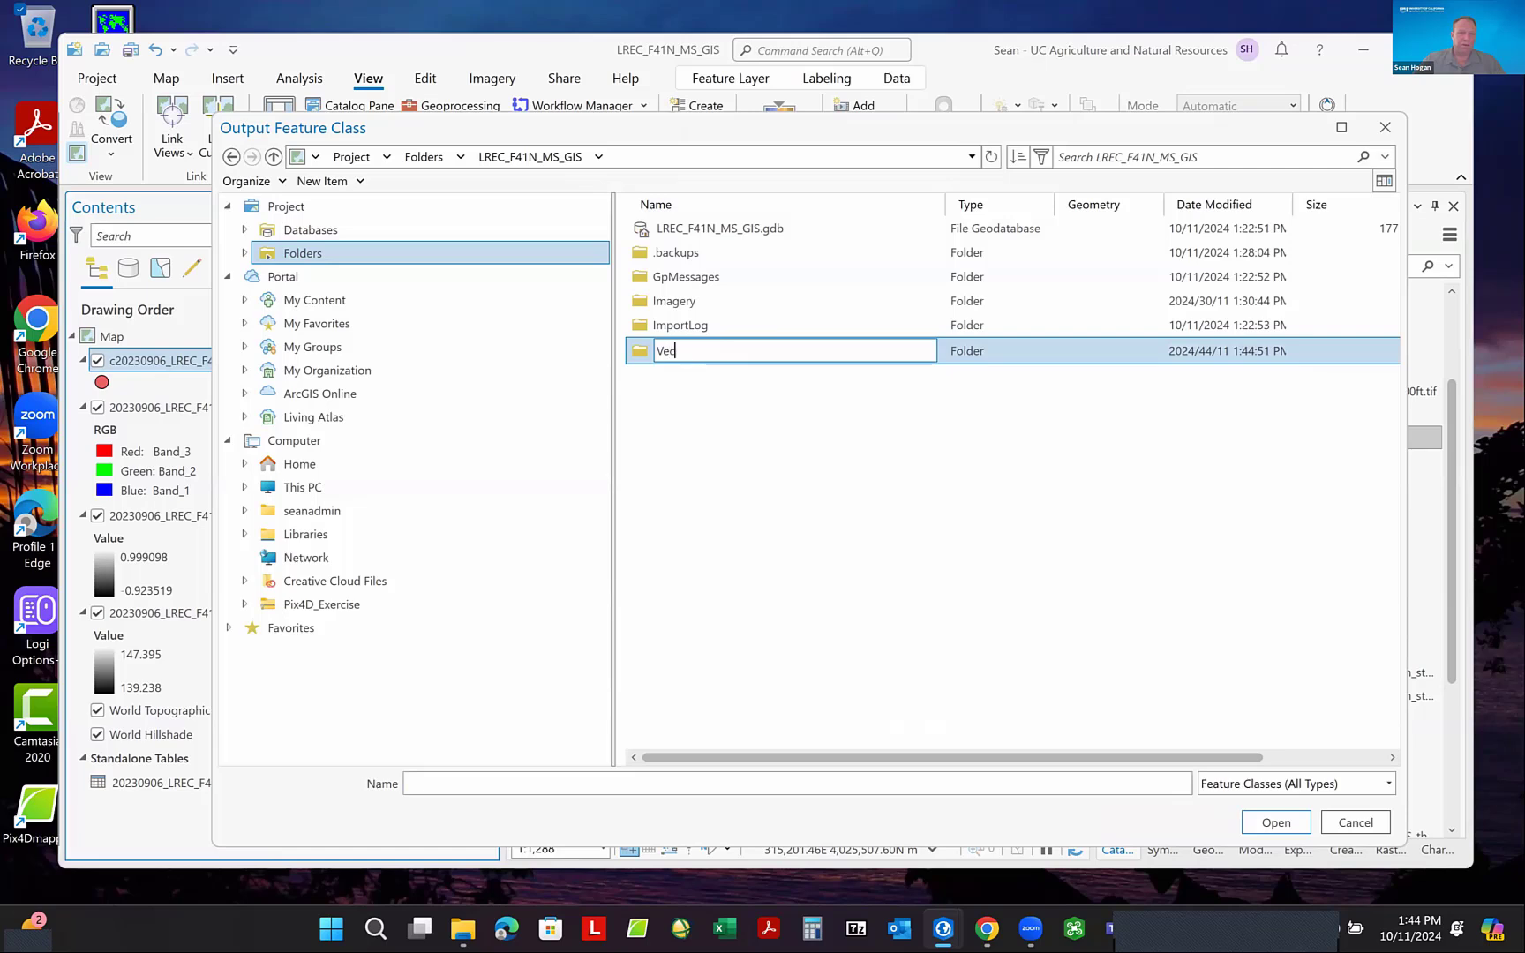
text(tors)
key(Return)
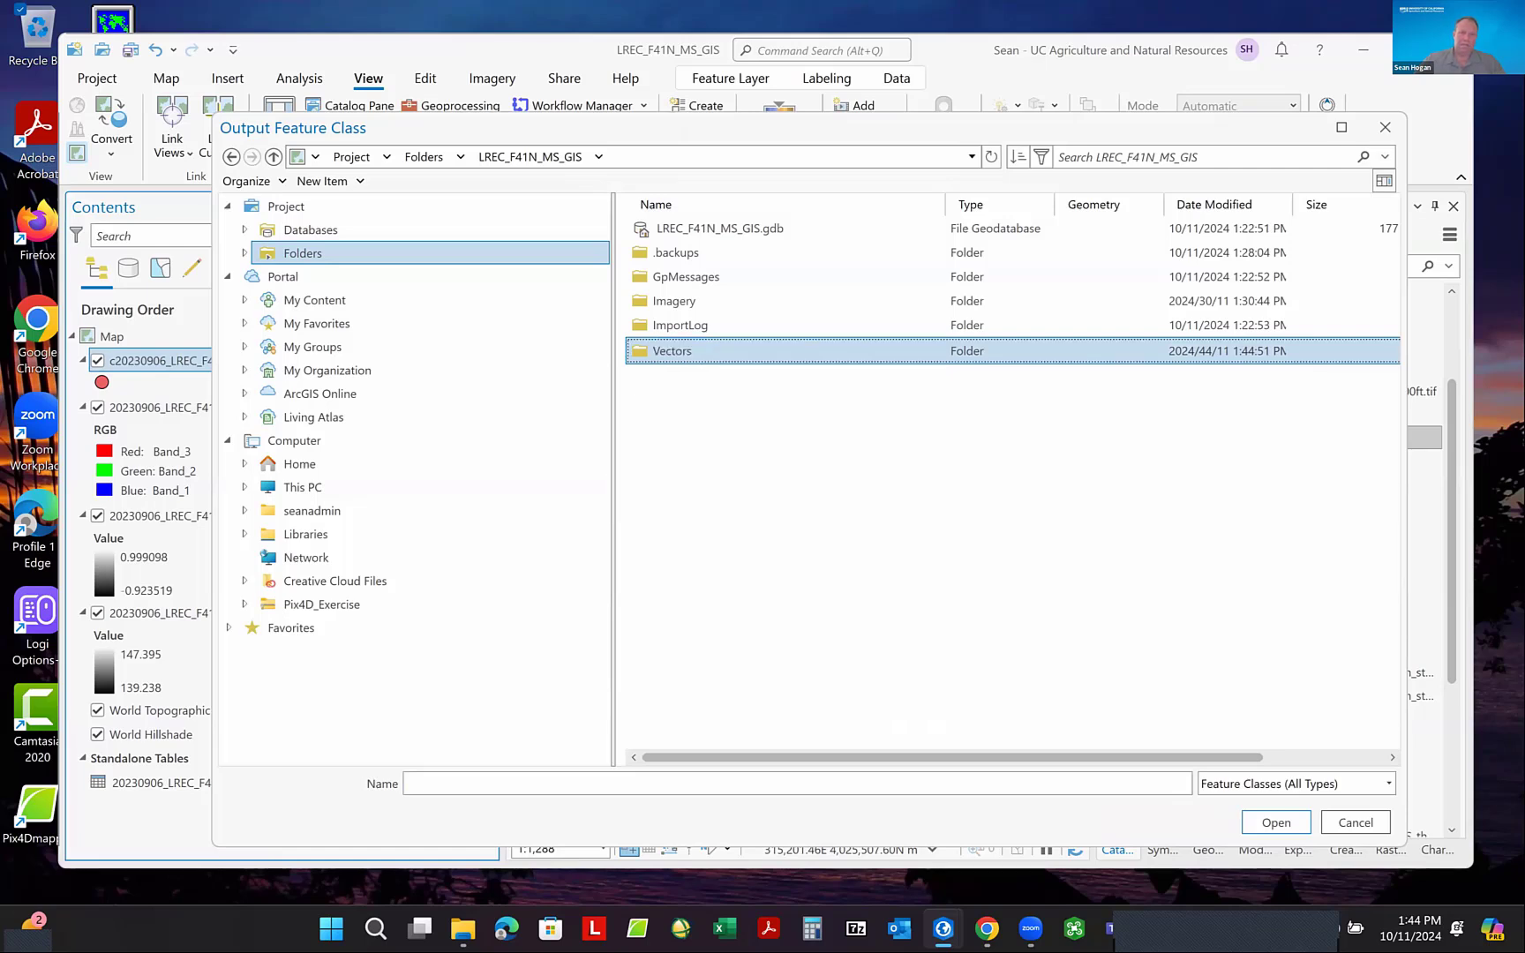
double_click(688, 353)
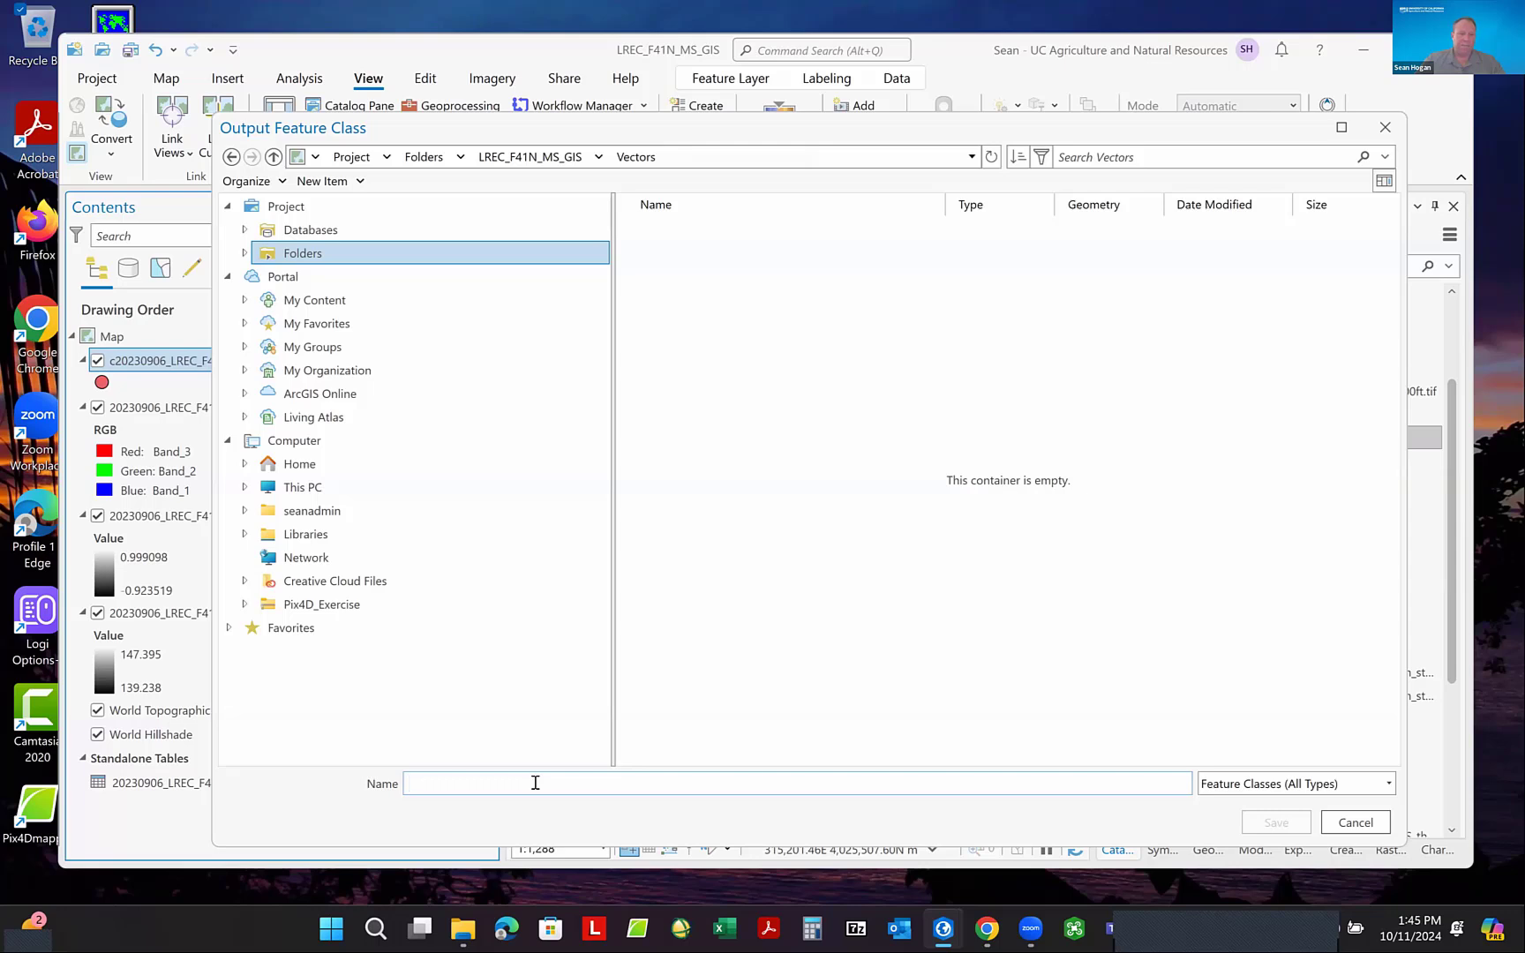
- Name the output 20230906_LREC_F41N_Photopoints.shp in the Vectors folder and run the feature export
text(0230906_LREC)
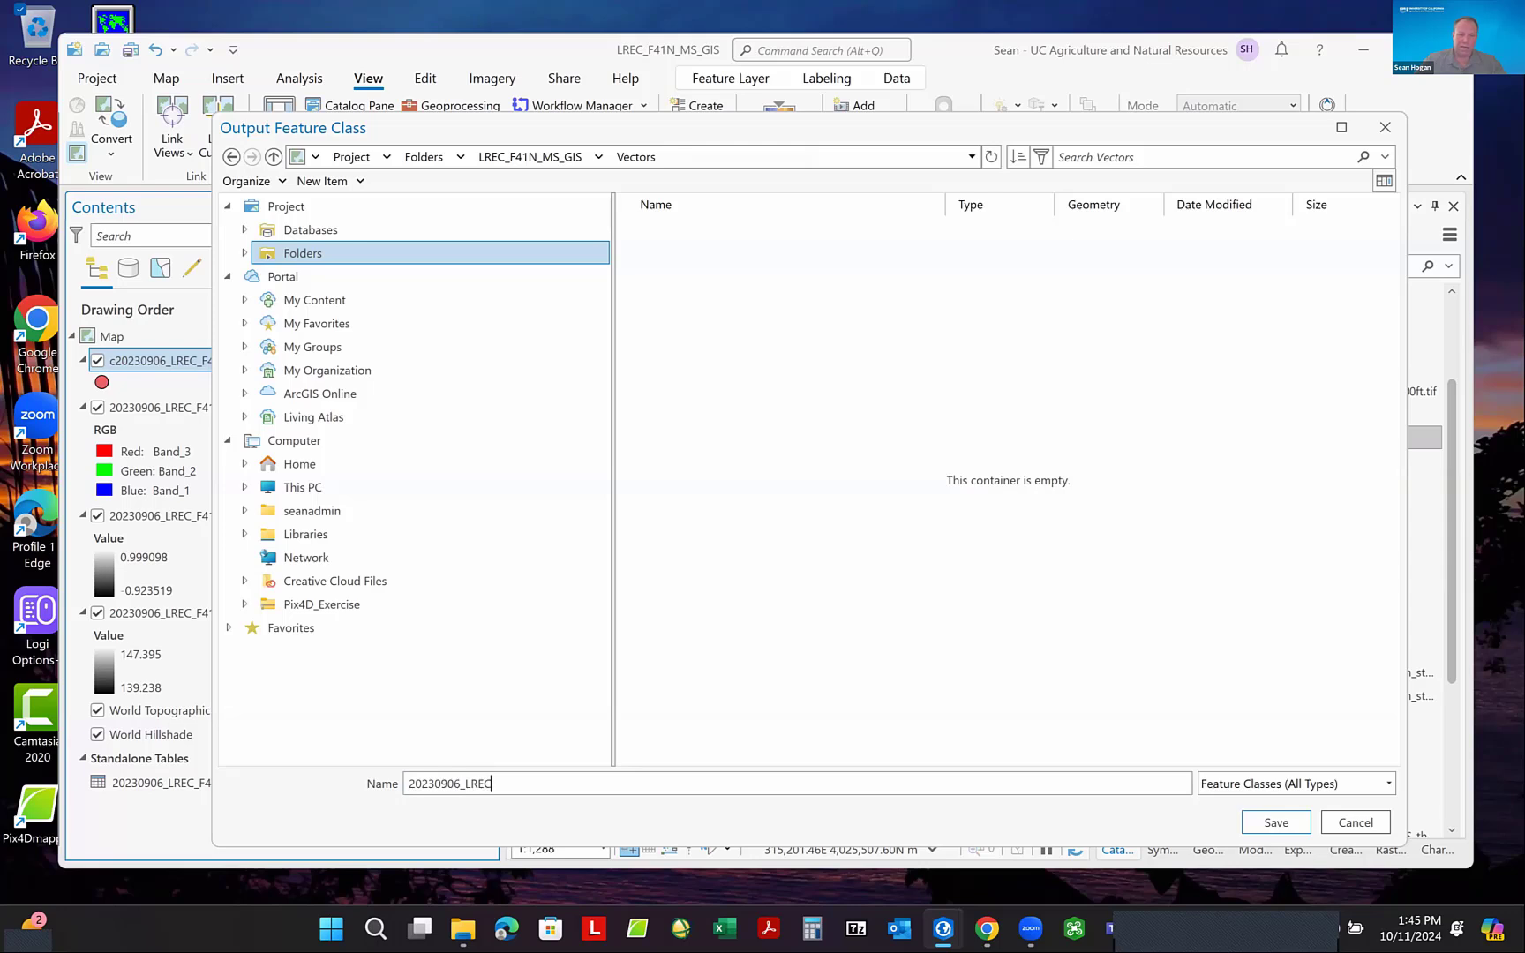
text(_F41)
text(N_)
text(Photopo)
text(ins)
text(ts)
text(.s)
text(hp)
click(1275, 823)
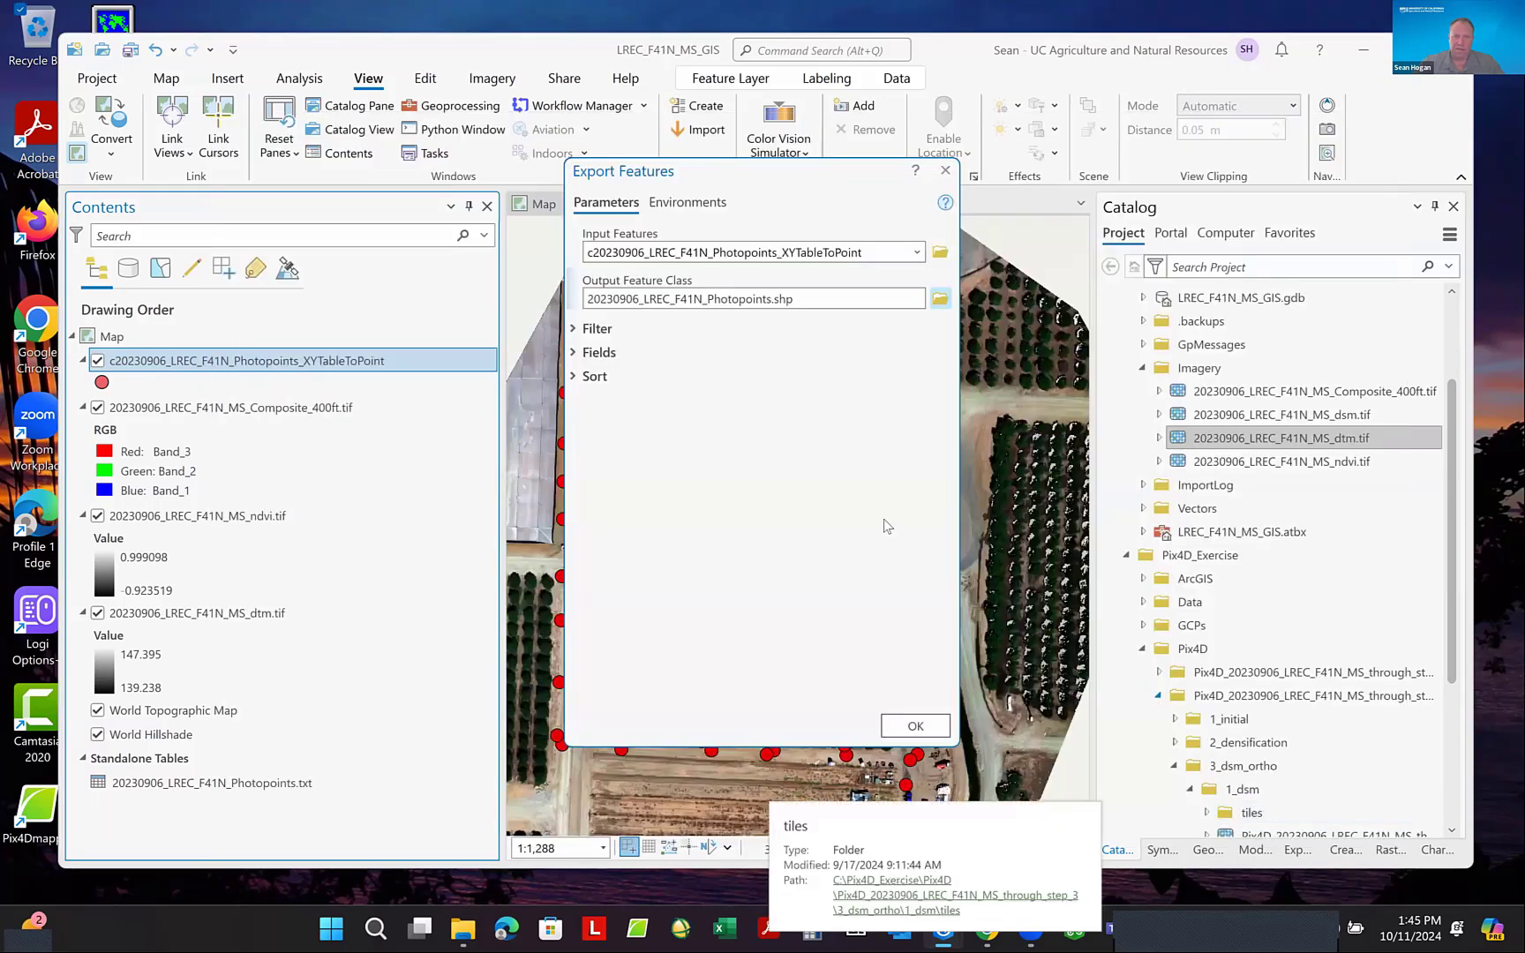
click(914, 727)
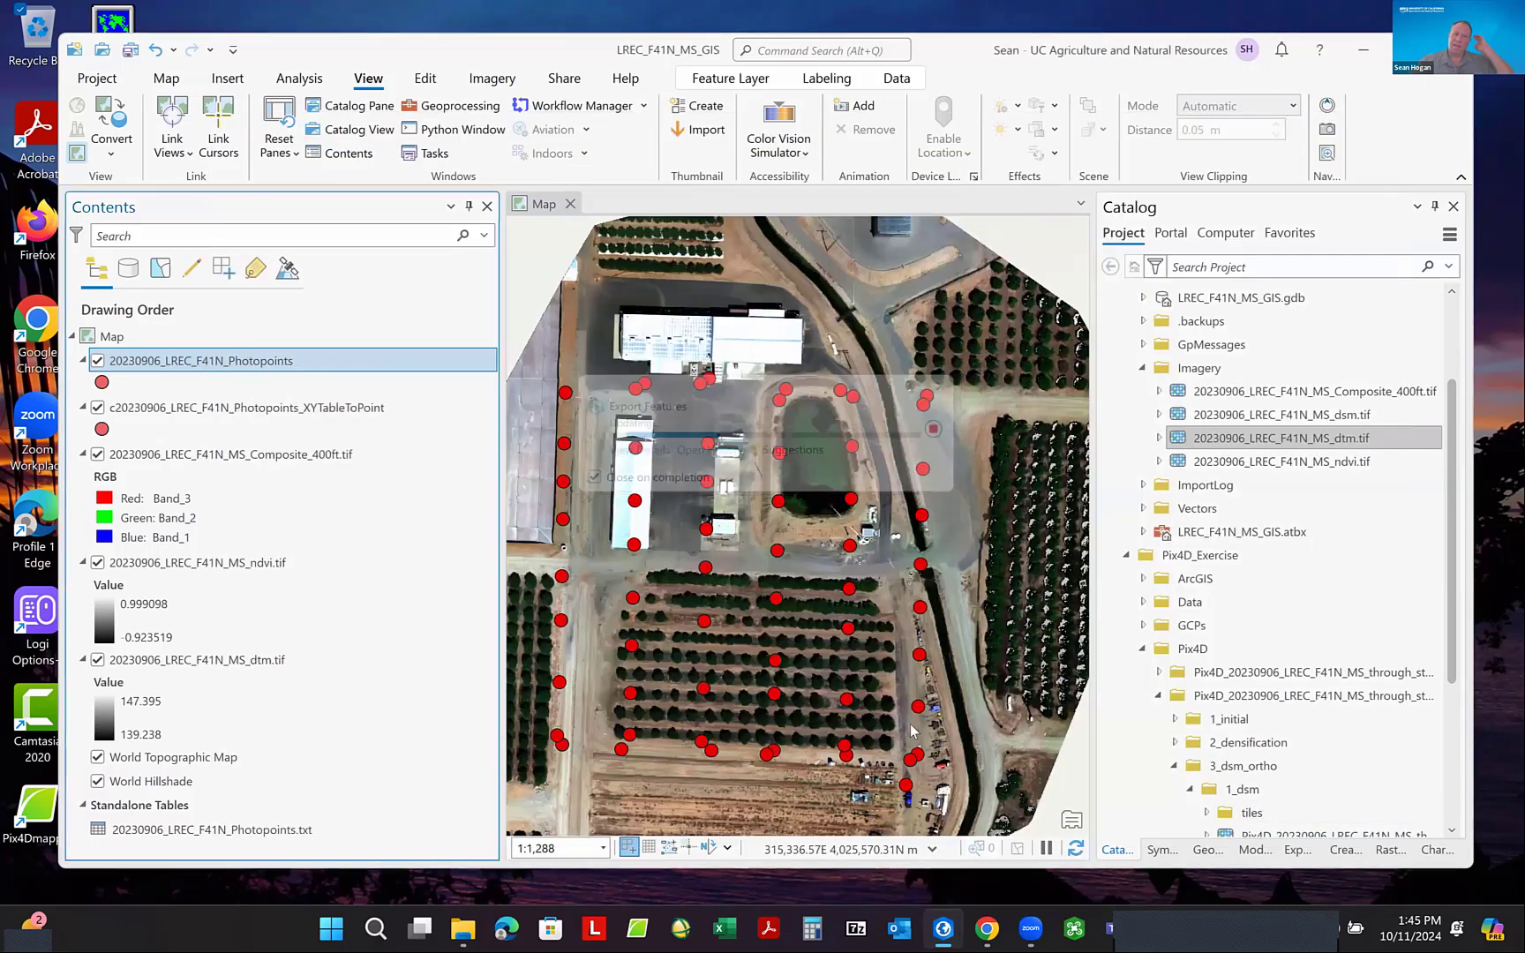
- Remove the c20230906_LREC_F41N_Photopoints_XYTableToPoint layer from the map and narrow the Catalog pane
right_click(247, 420)
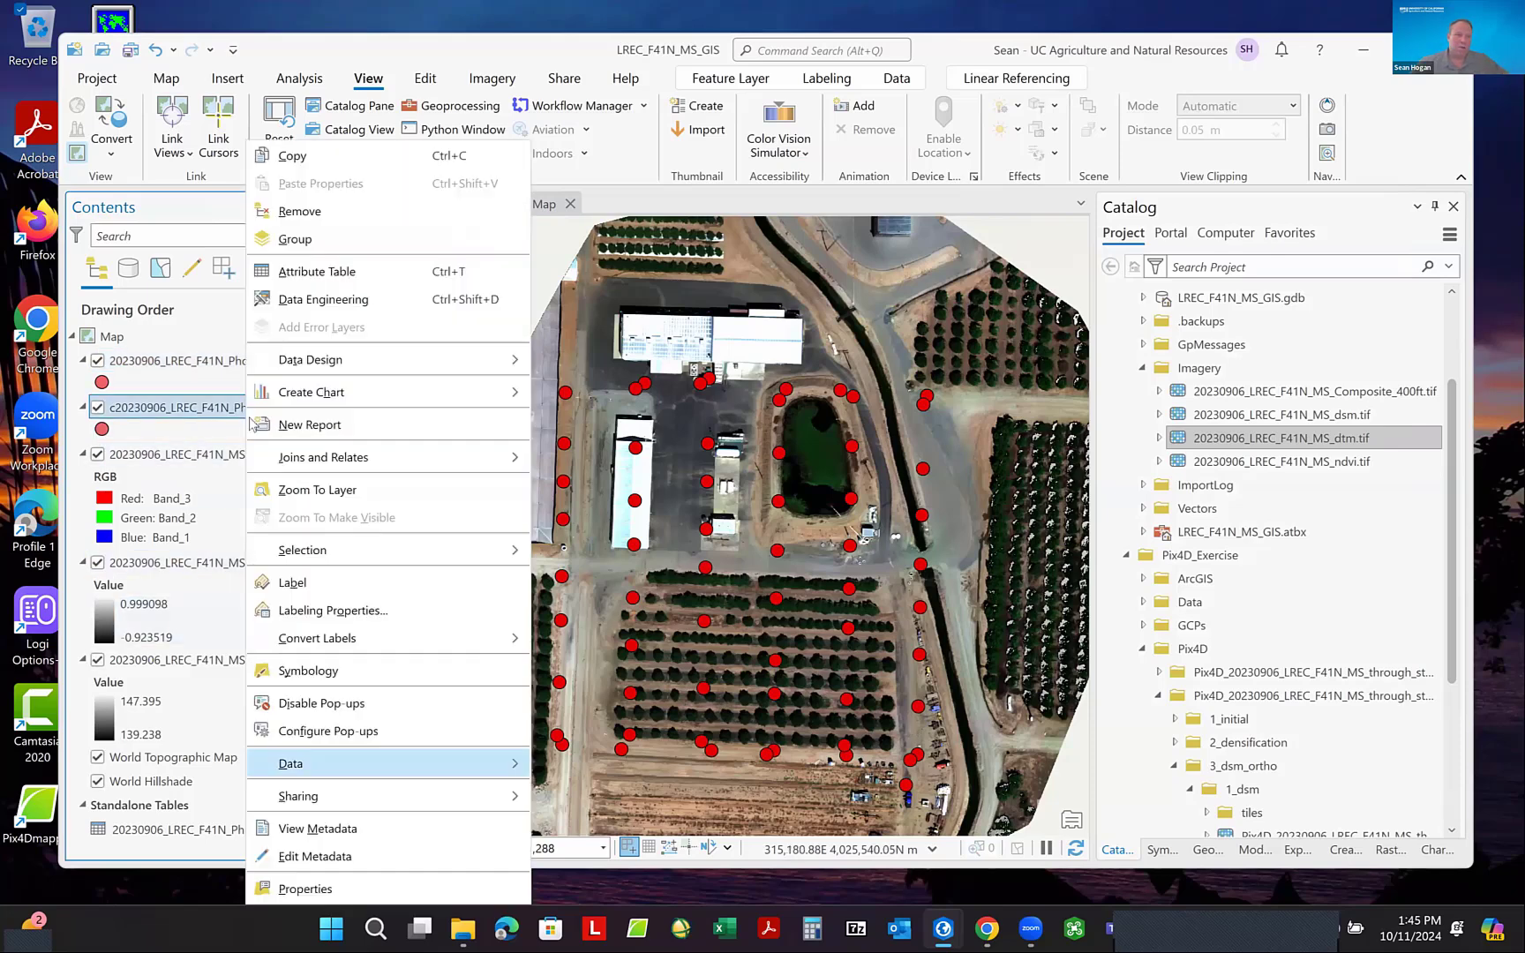
click(327, 216)
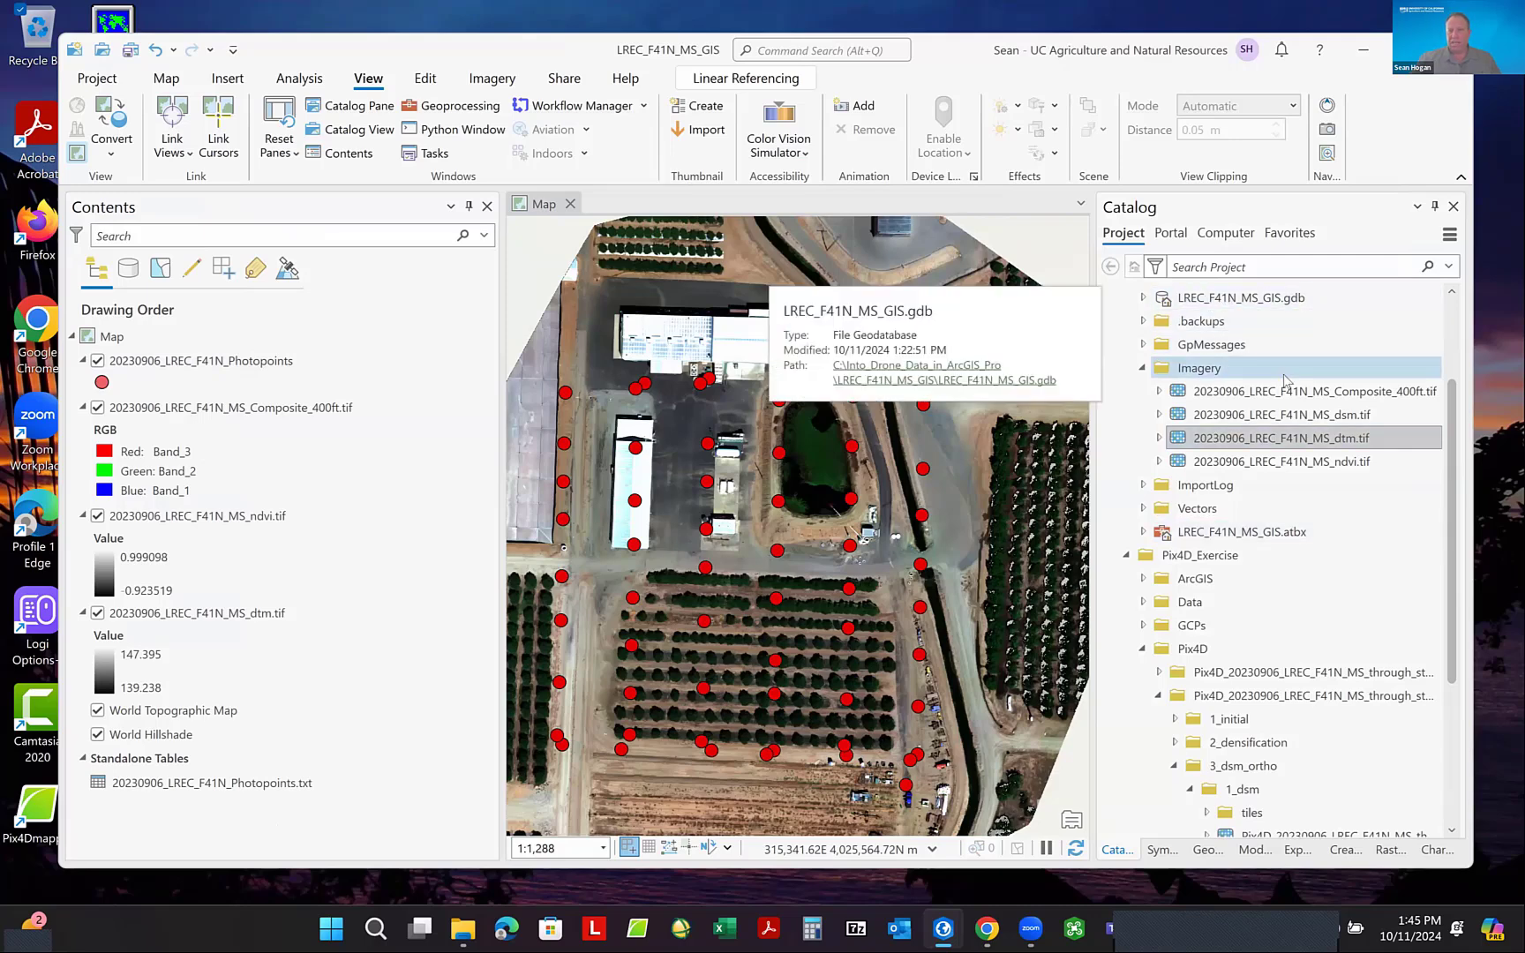
scroll(1286, 379, up, 1)
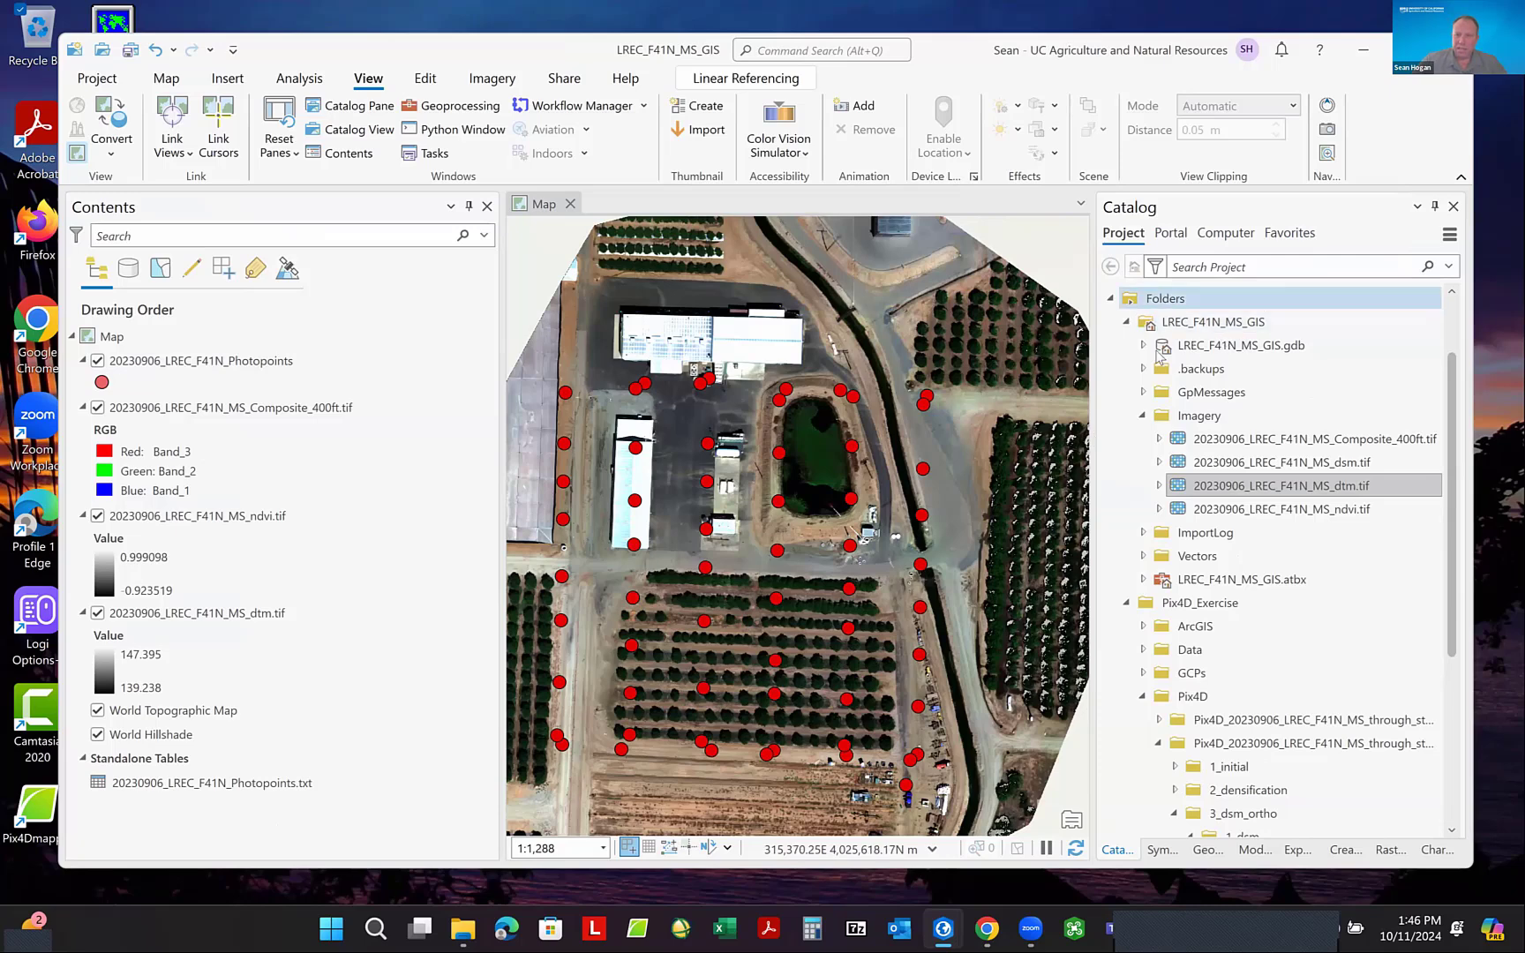
drag(1109, 363, 1183, 360)
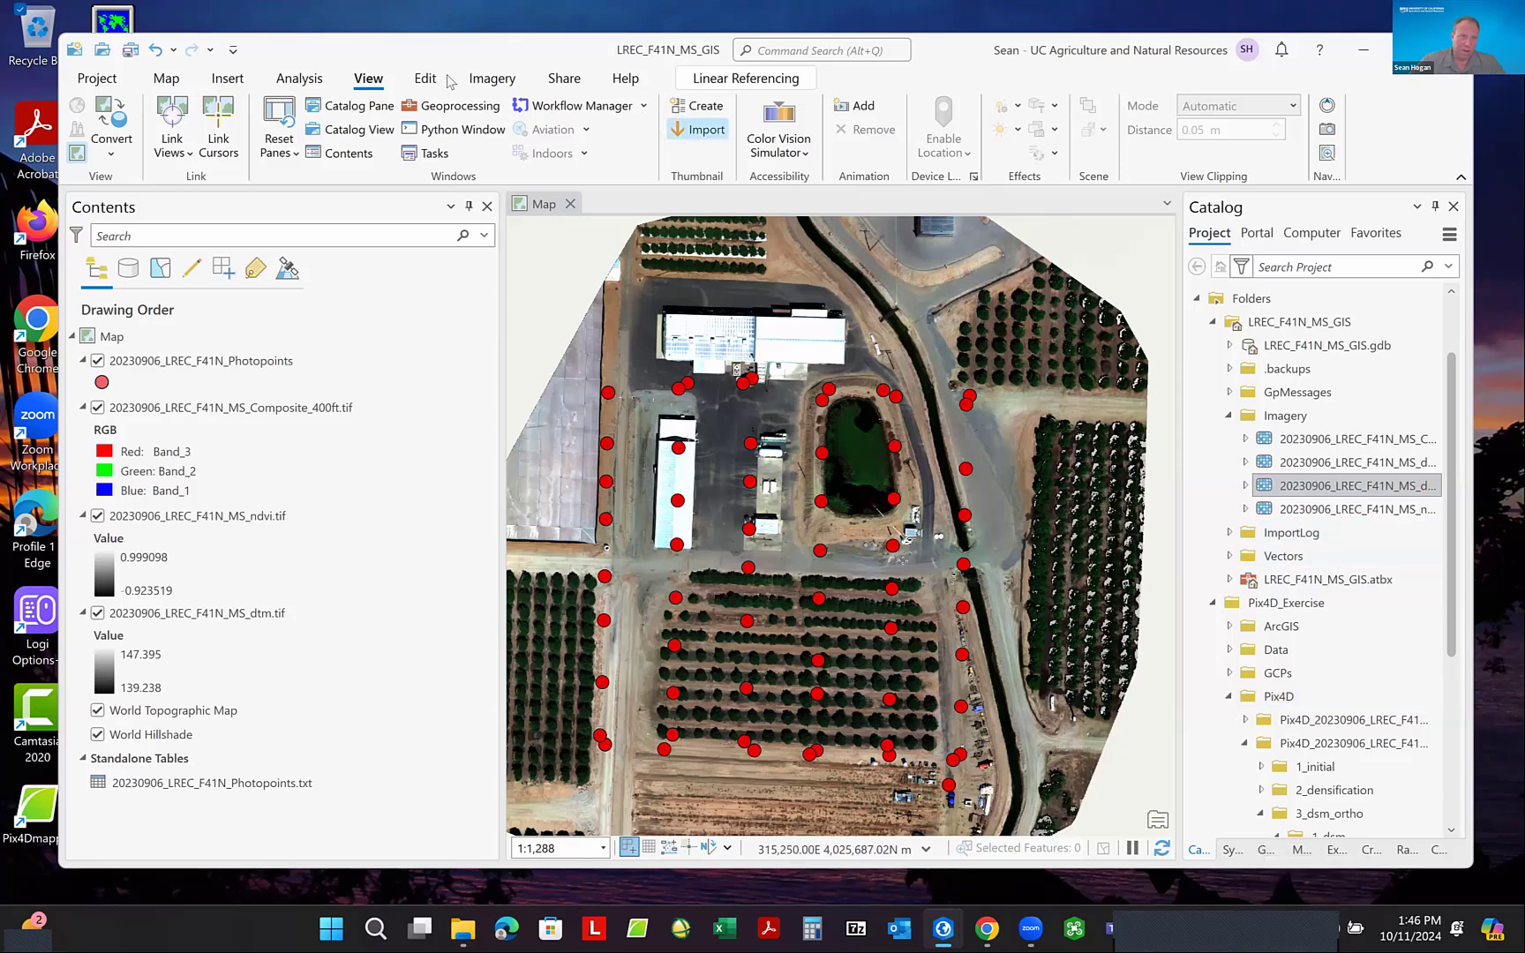
- Search the geoprocessing tools for Create Feature and open the Create Feature Class tool
click(284, 79)
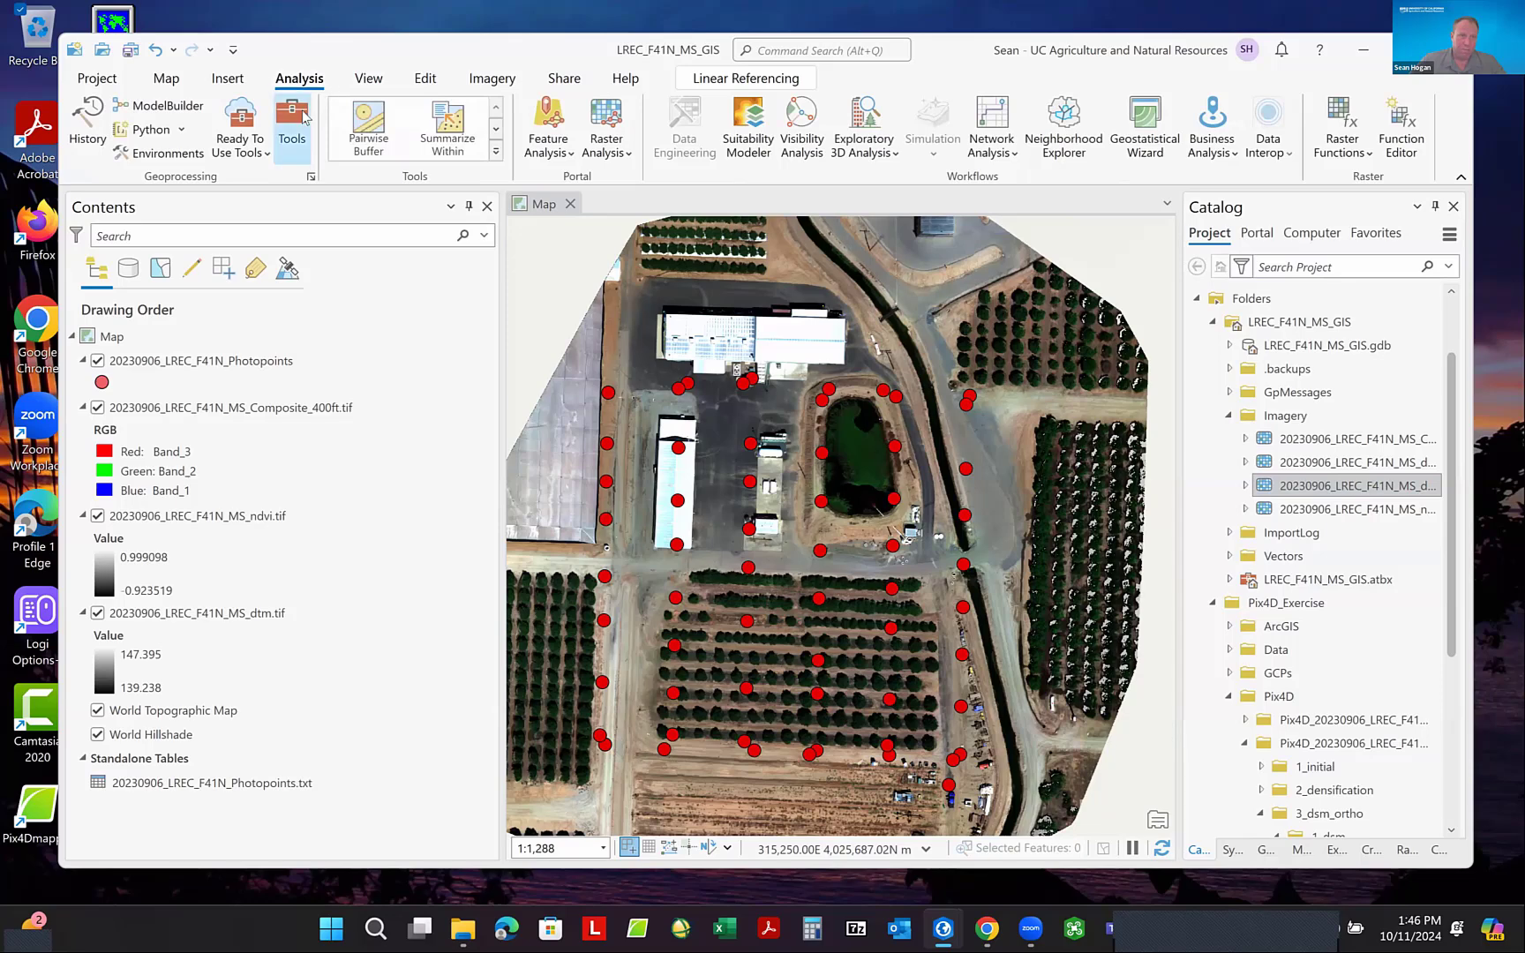
click(293, 128)
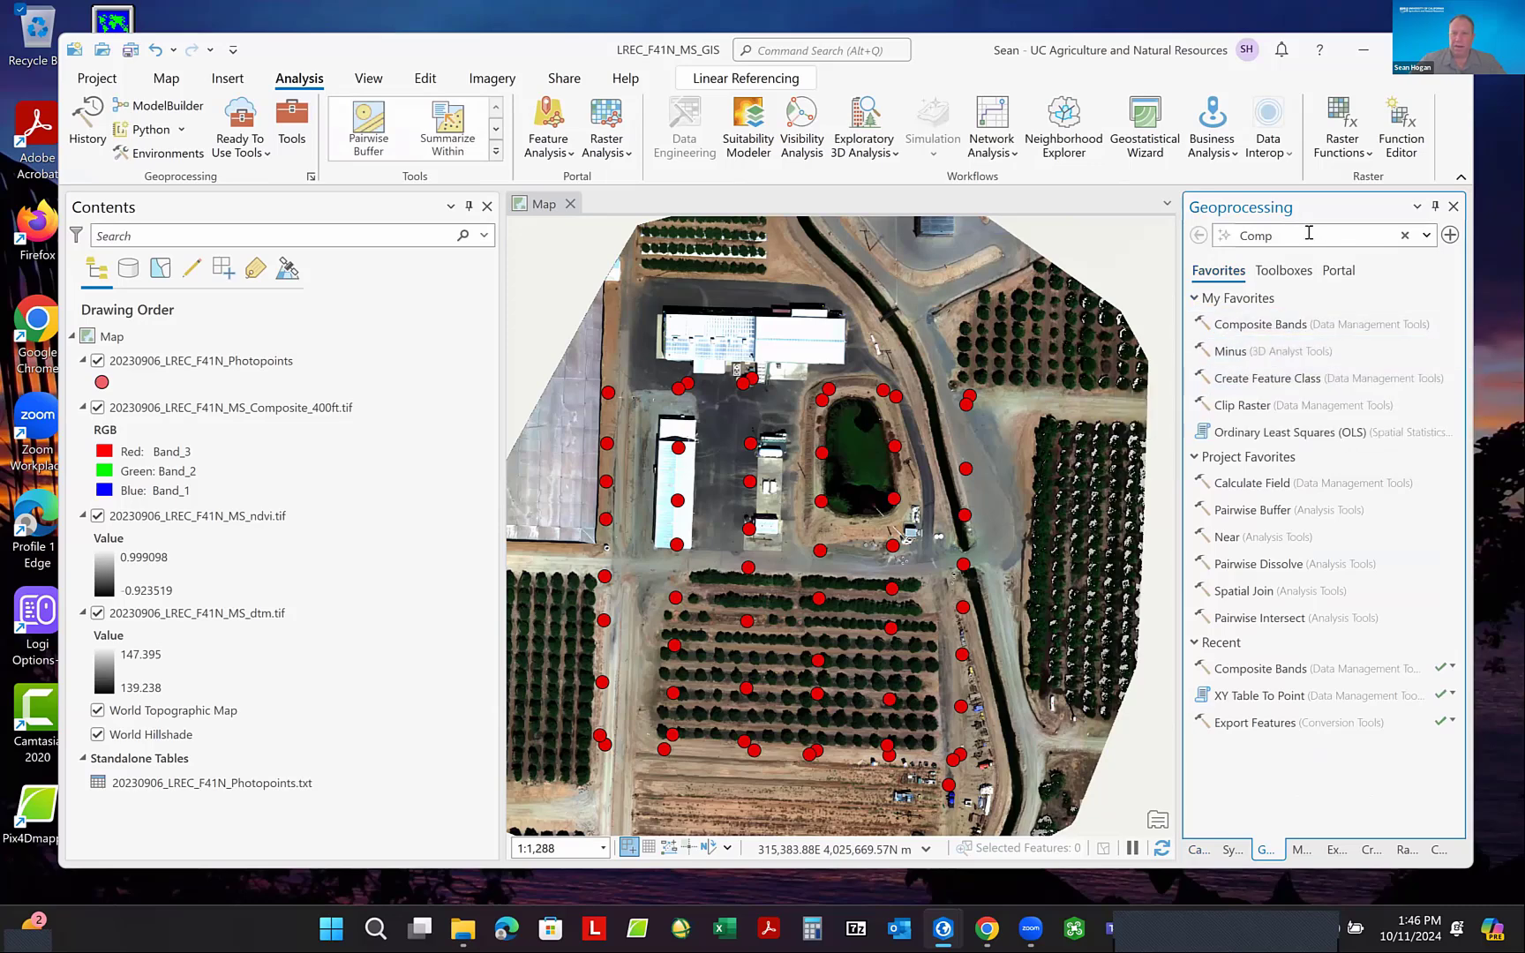
double_click(1243, 236)
text(Create)
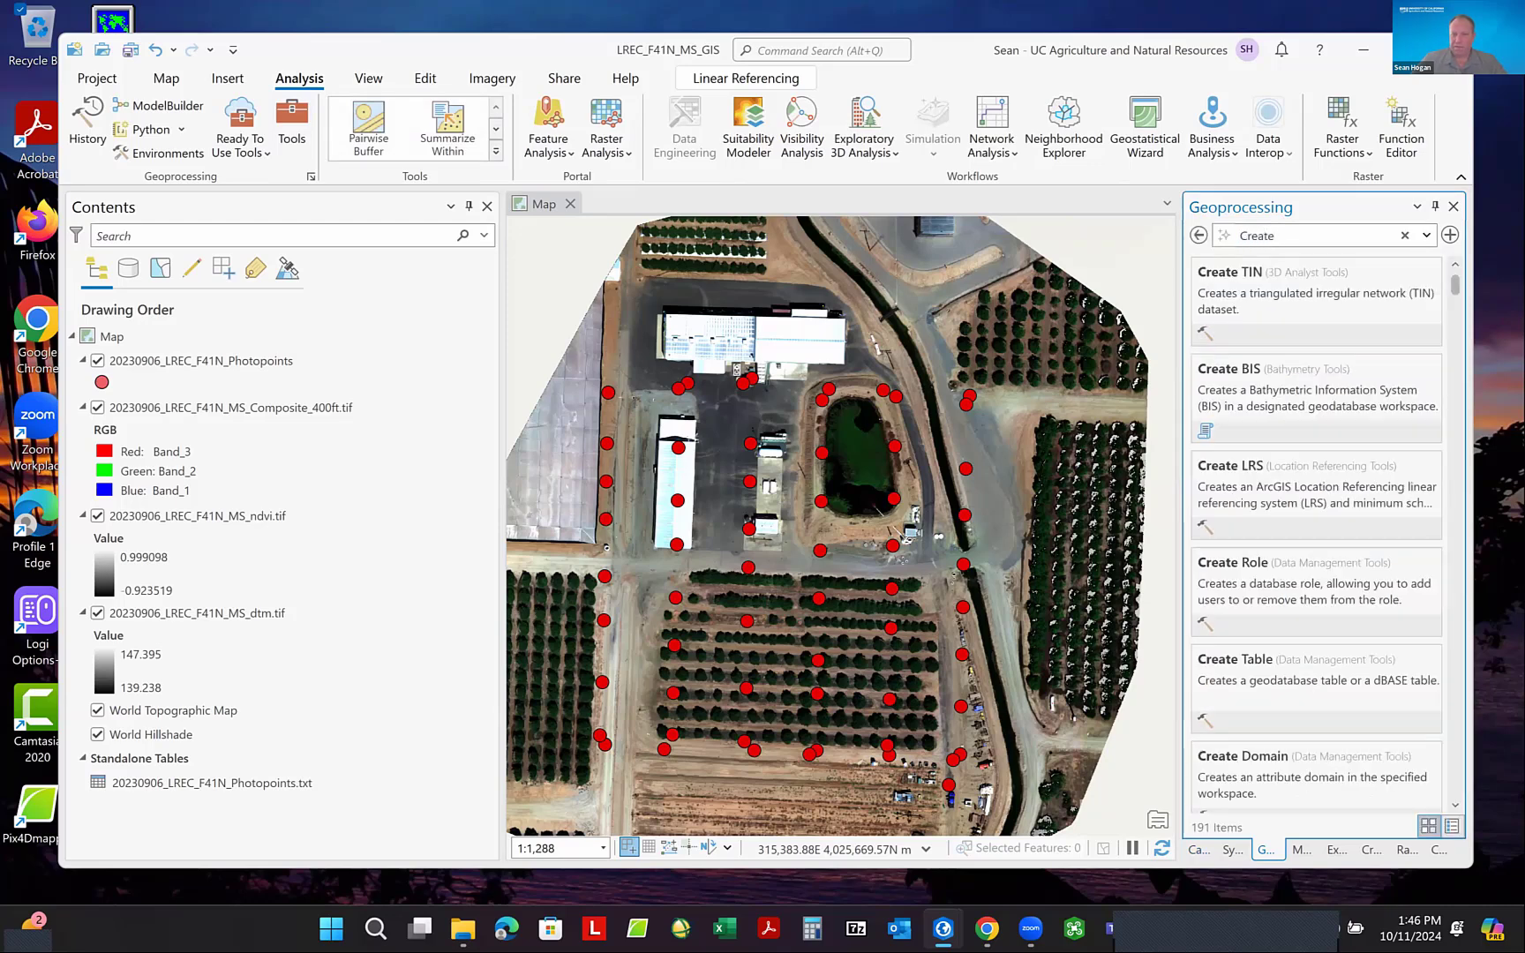
text( Fe)
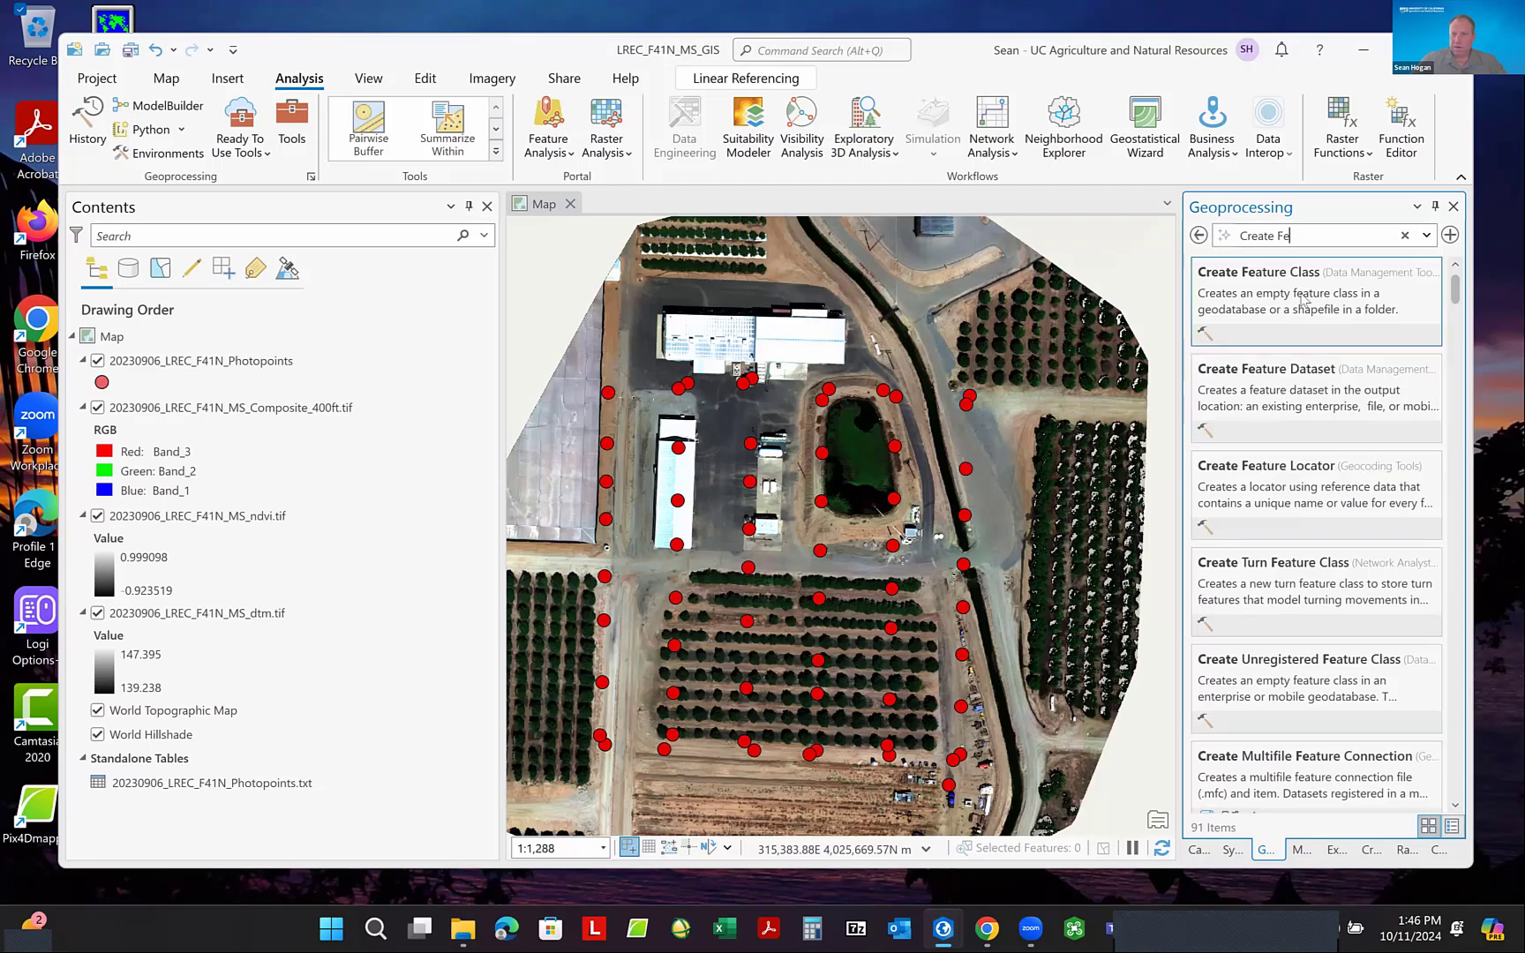
text(ature)
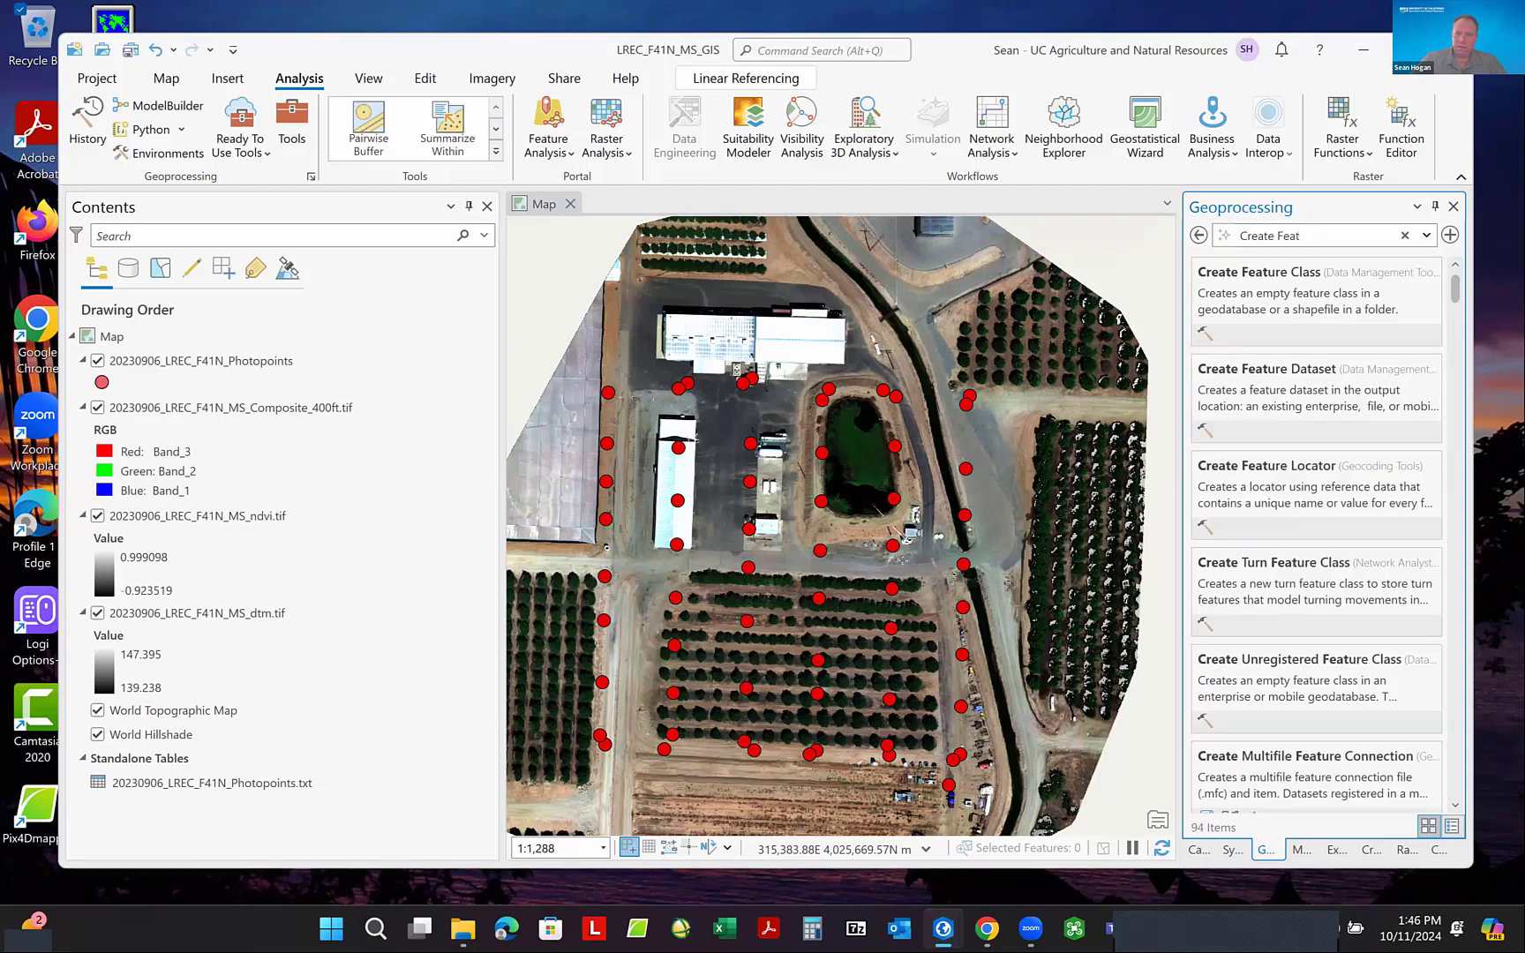
click(1265, 286)
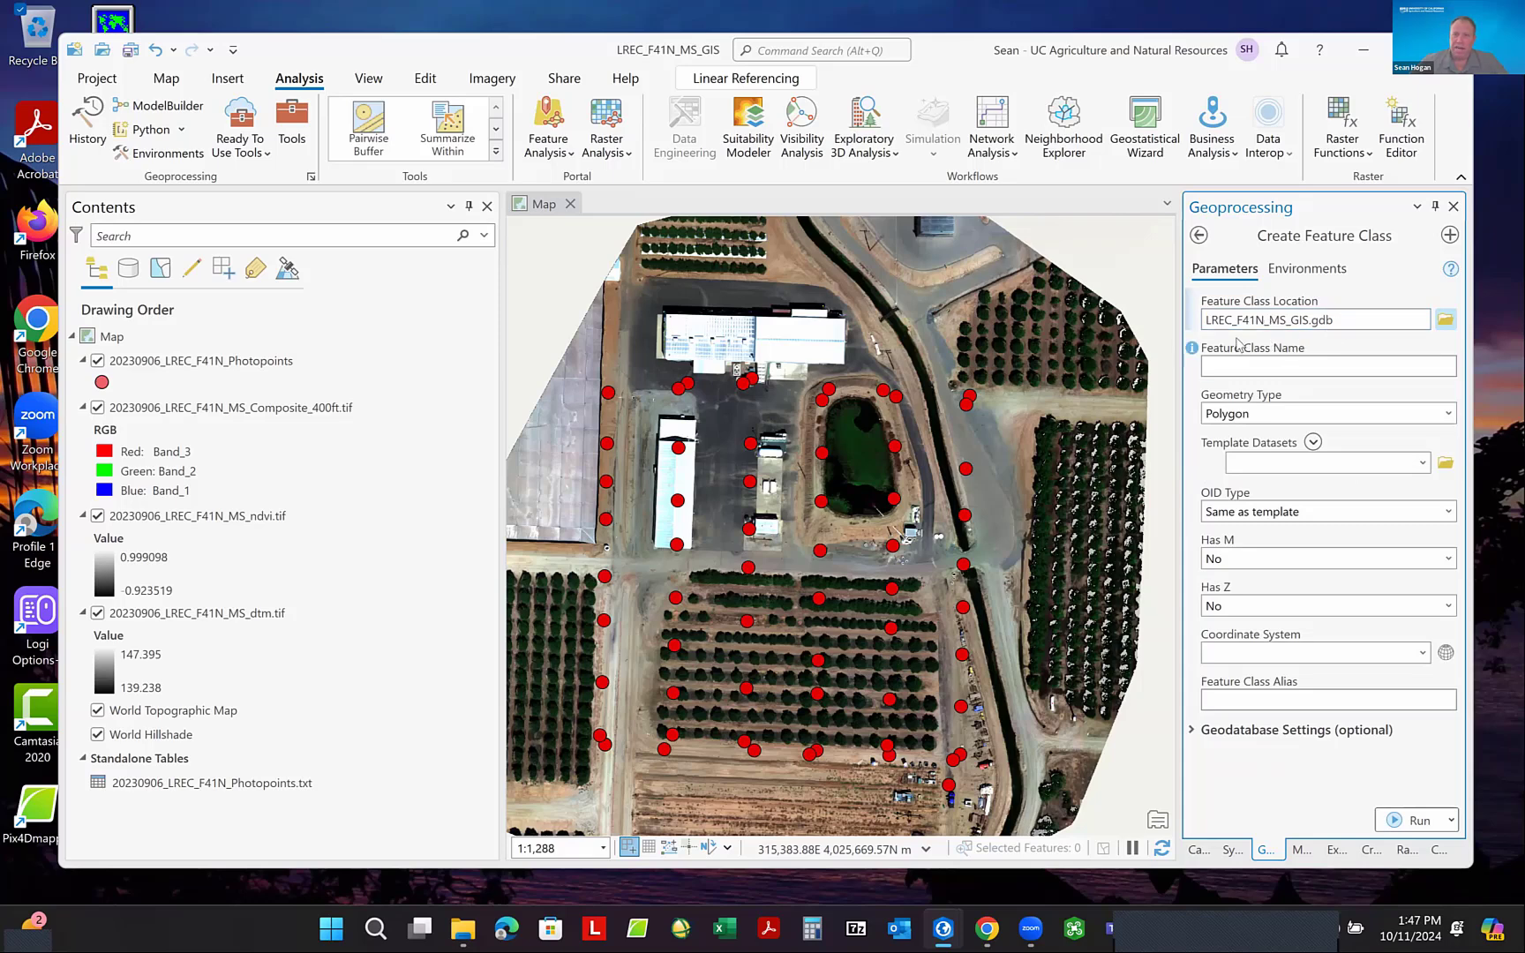
- Name the new polygon feature class Map_Area and take its coordinate system from the 20230906_LREC_F41N_MS_ndvi.tif layer
click(1232, 364)
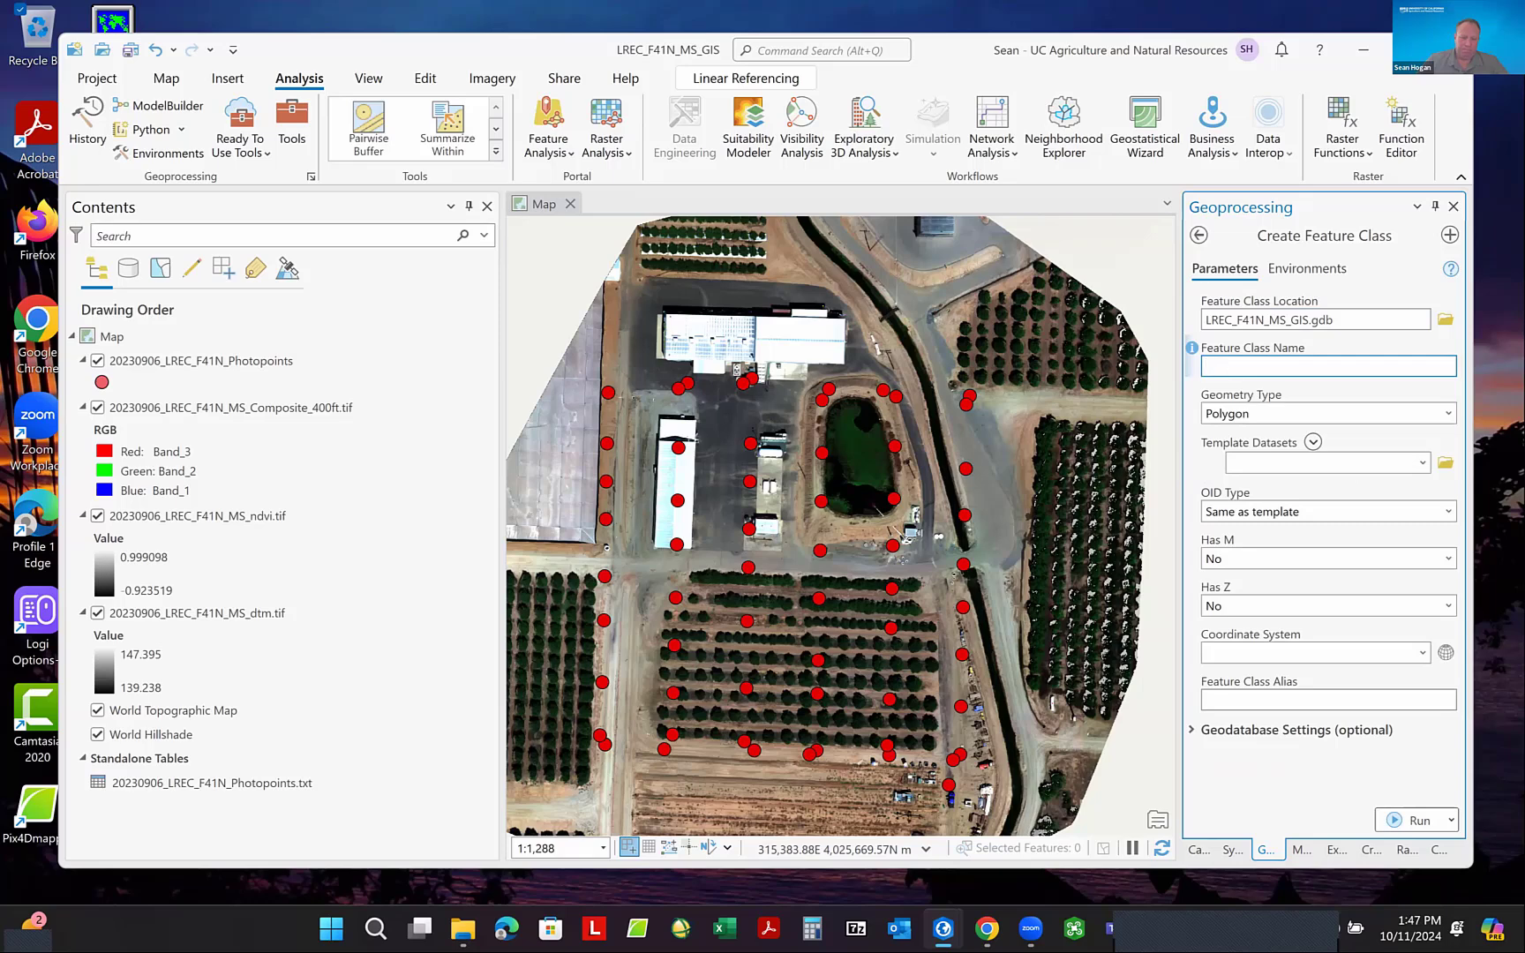
text(Map_Area)
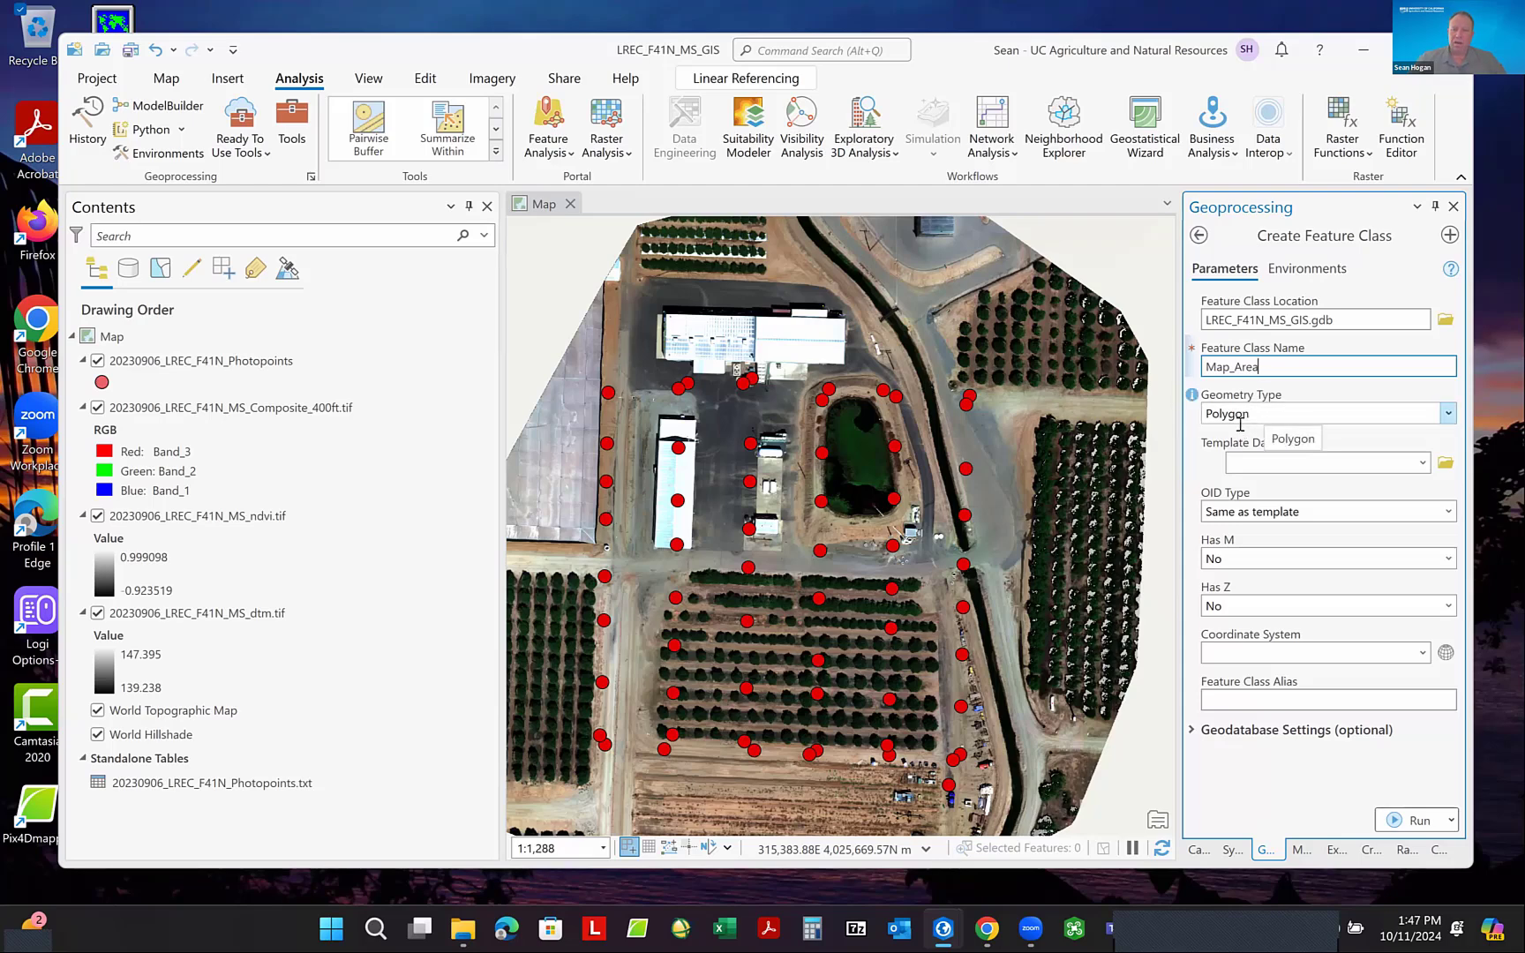
click(1422, 654)
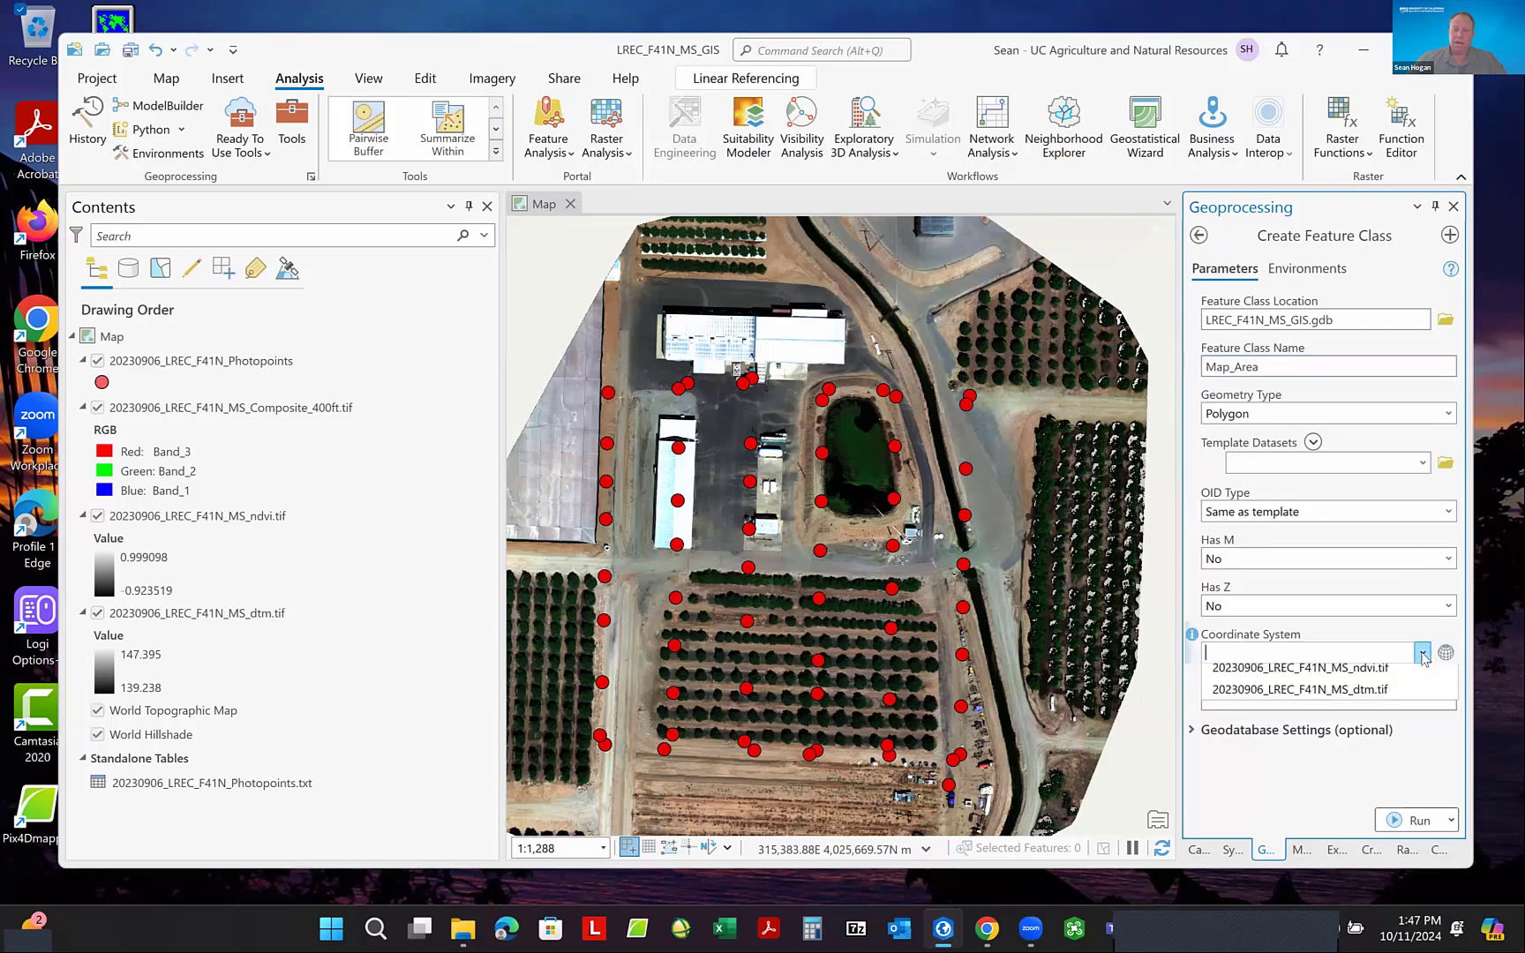
click(1311, 668)
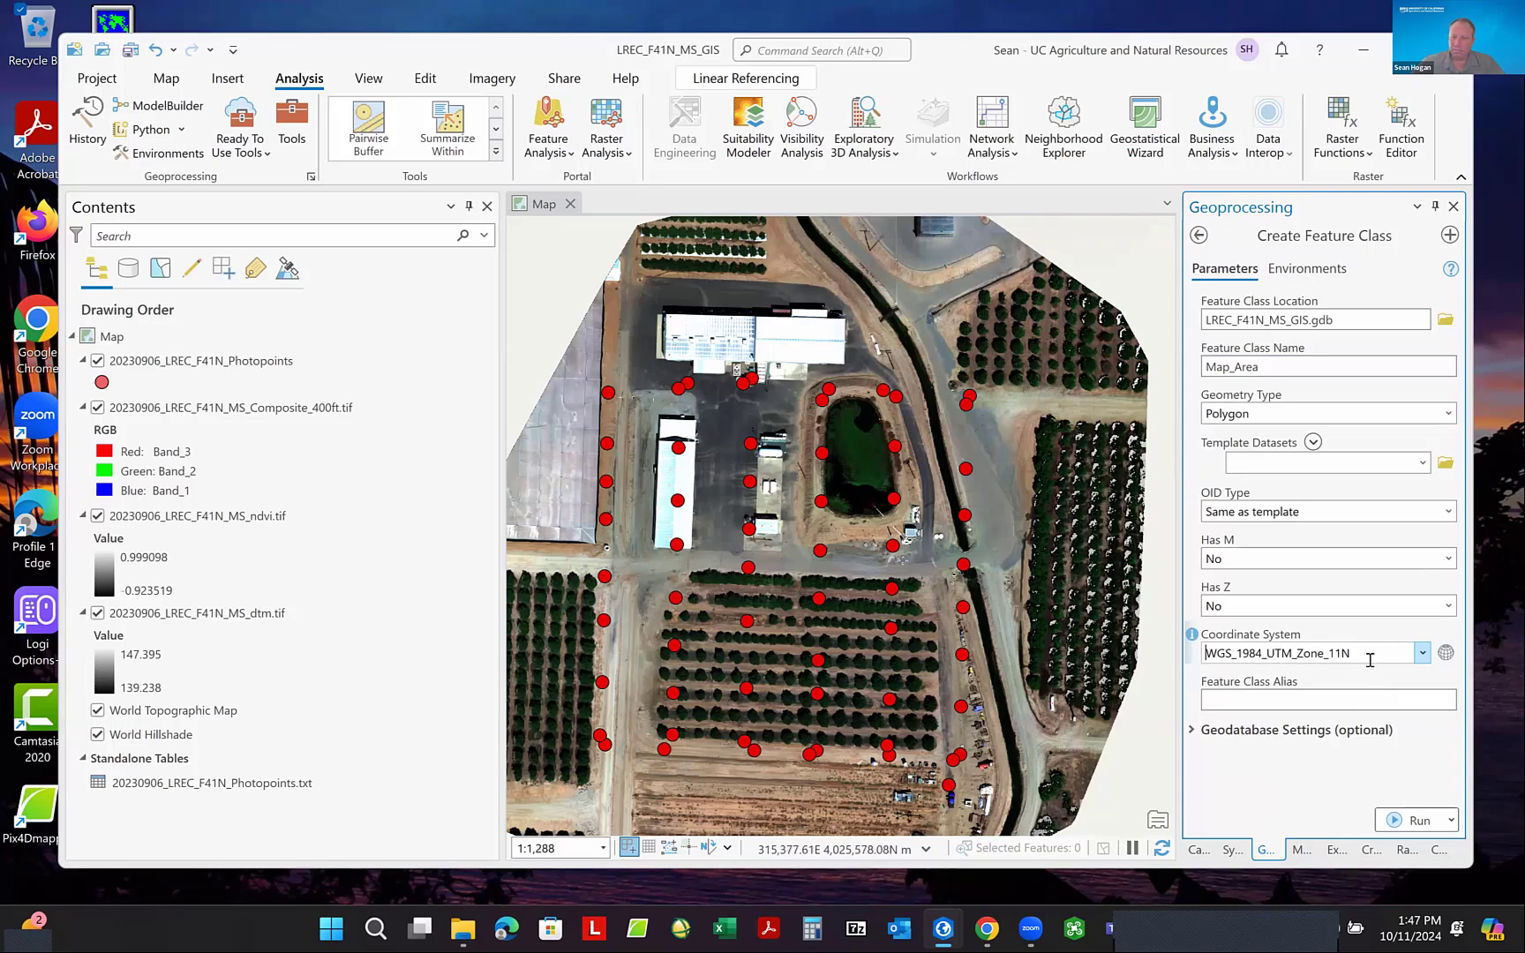
- Review the tool's environment settings and run it to create the Map_Area polygon feature class in LREC_F41N_MS_GIS.gdb
click(1320, 275)
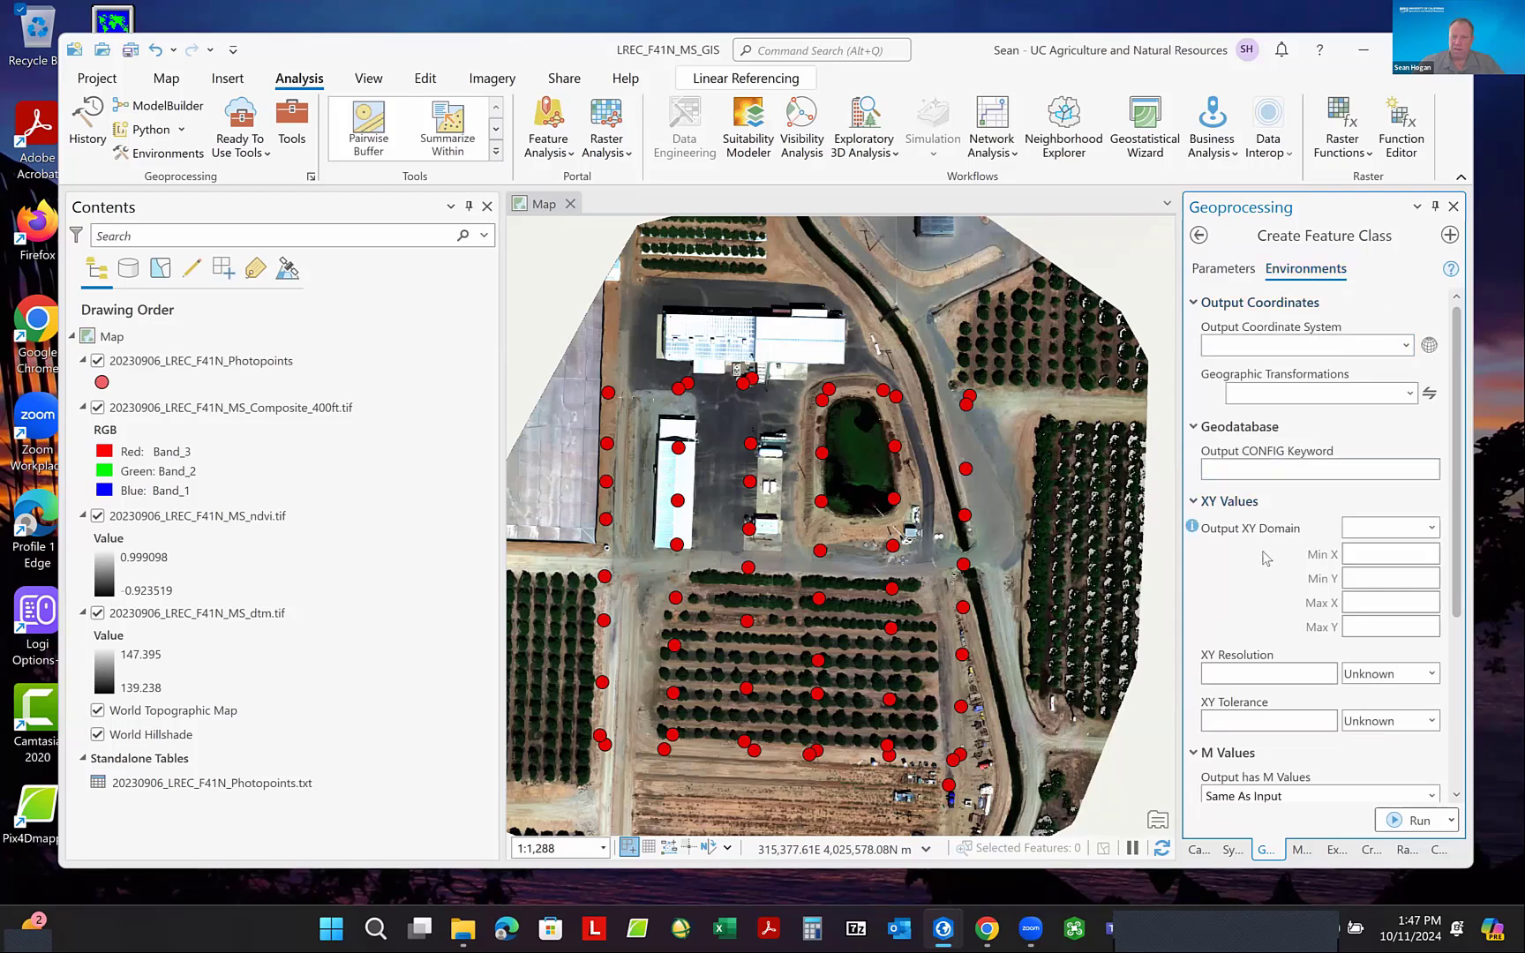
scroll(1274, 543, down, 5)
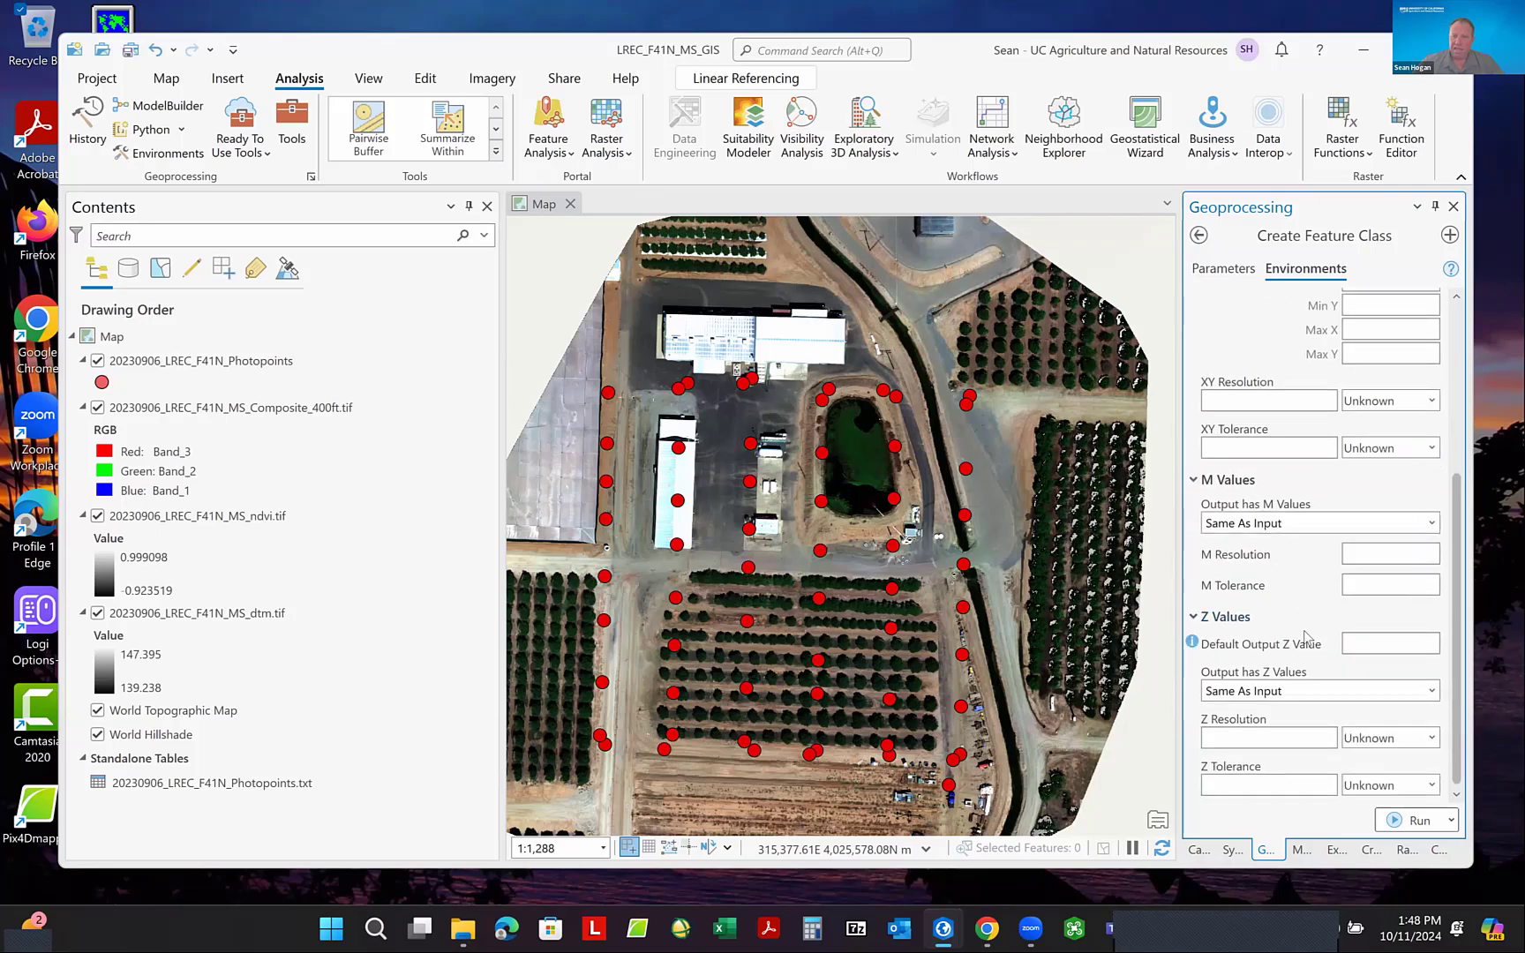
scroll(1308, 637, up, 5)
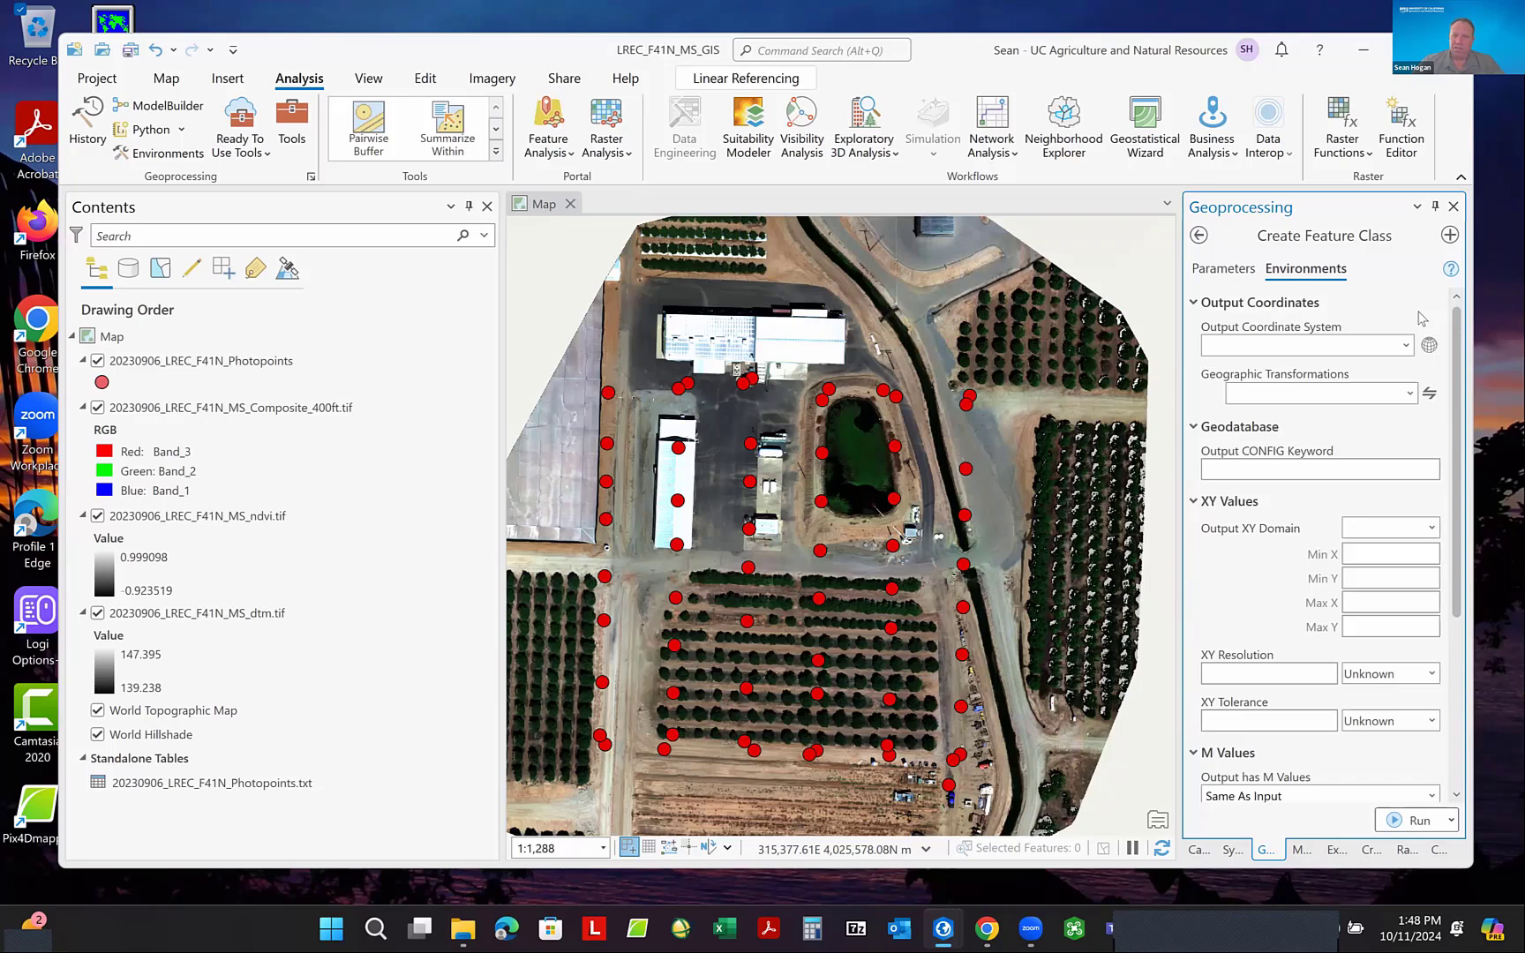
click(1227, 270)
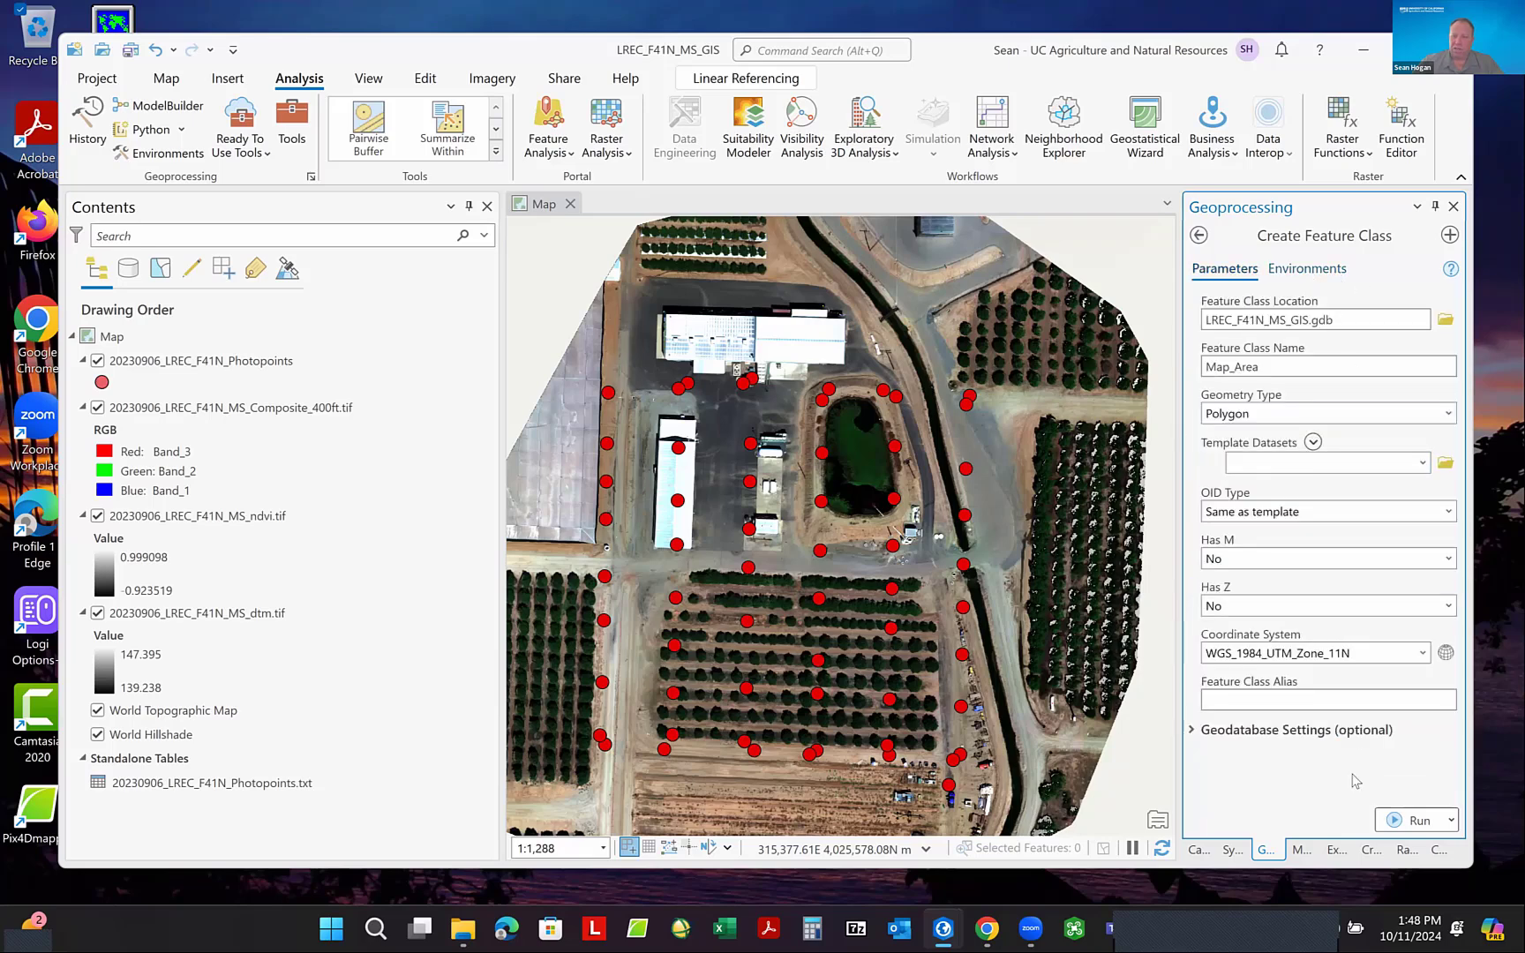
click(1415, 823)
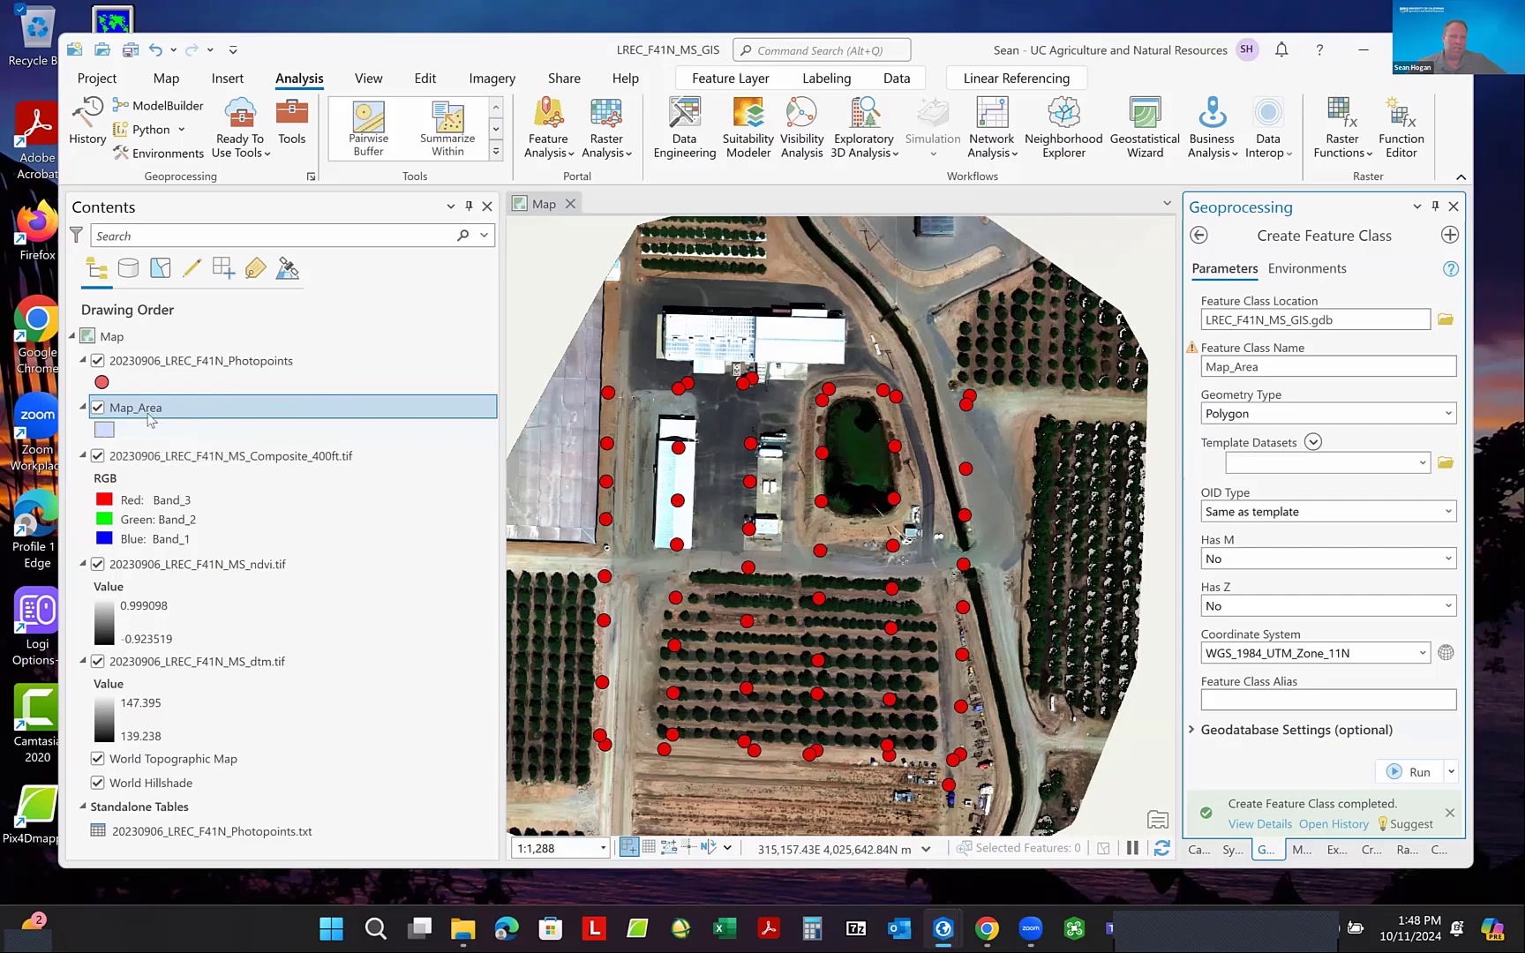
- Open the symbology of the Map_Area layer and apply the unfilled black outline symbol from the ArcGIS 2D gallery
click(125, 407)
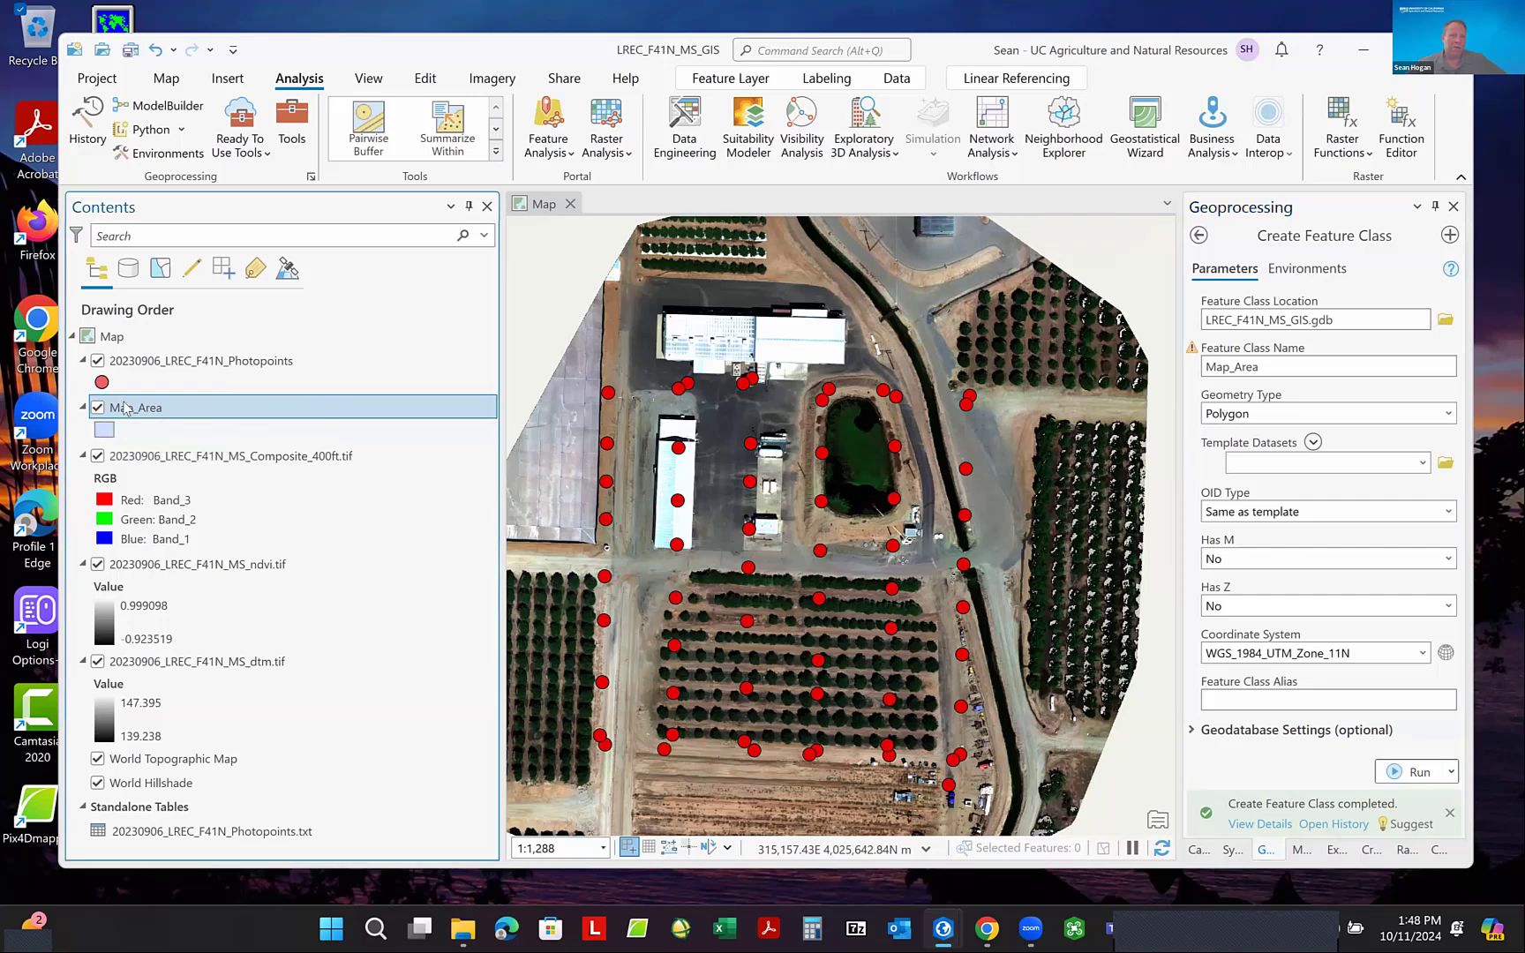
click(740, 79)
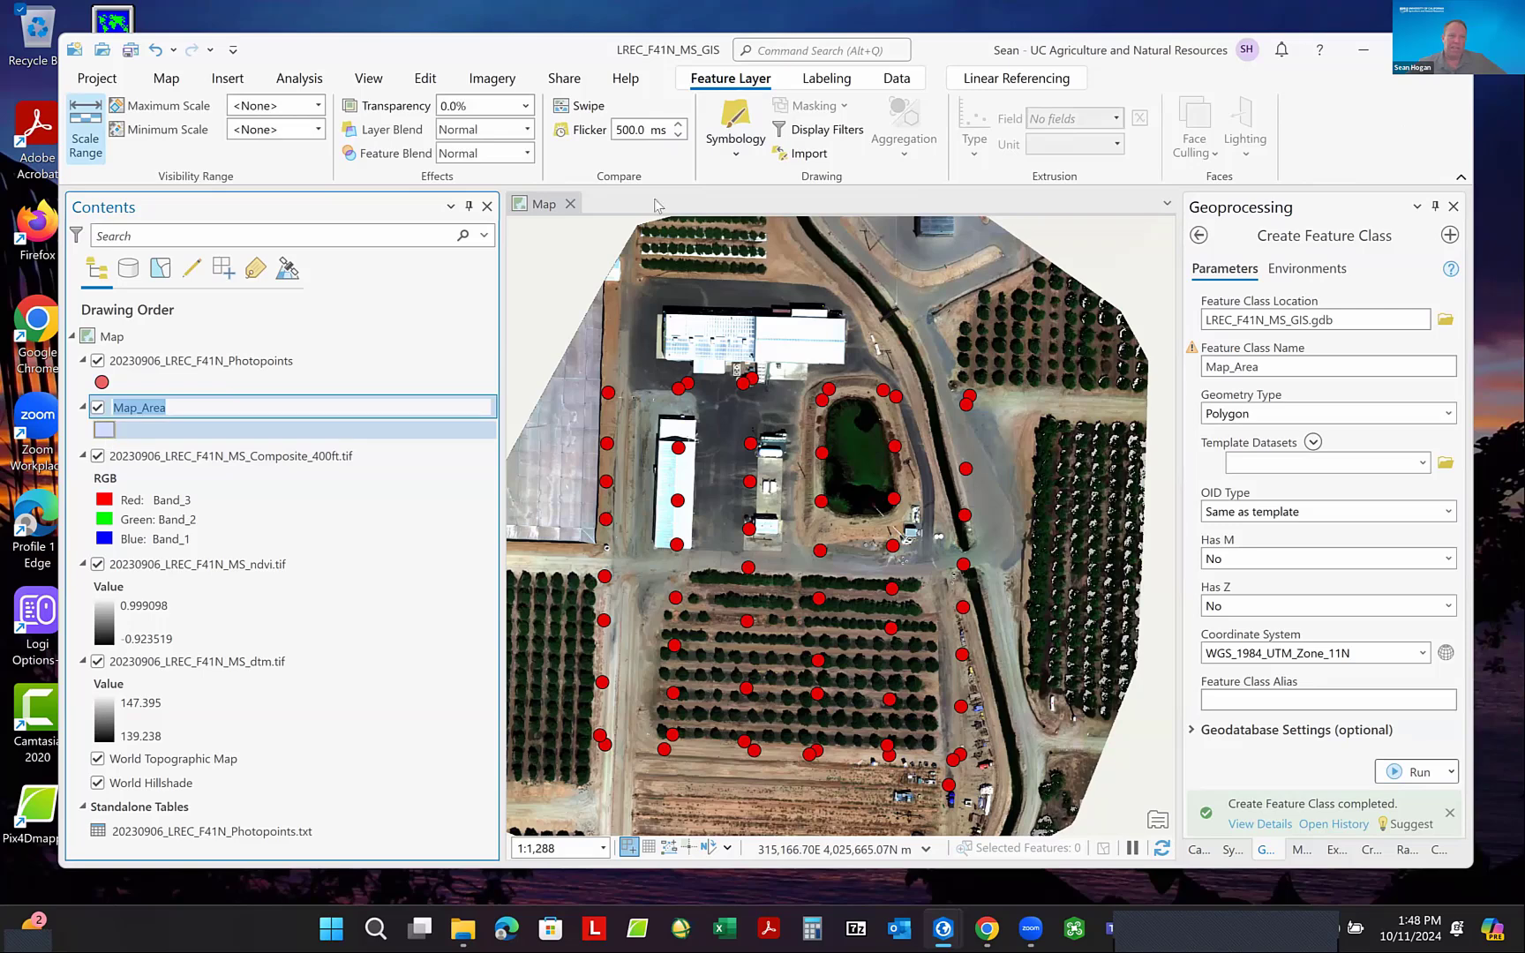
click(734, 115)
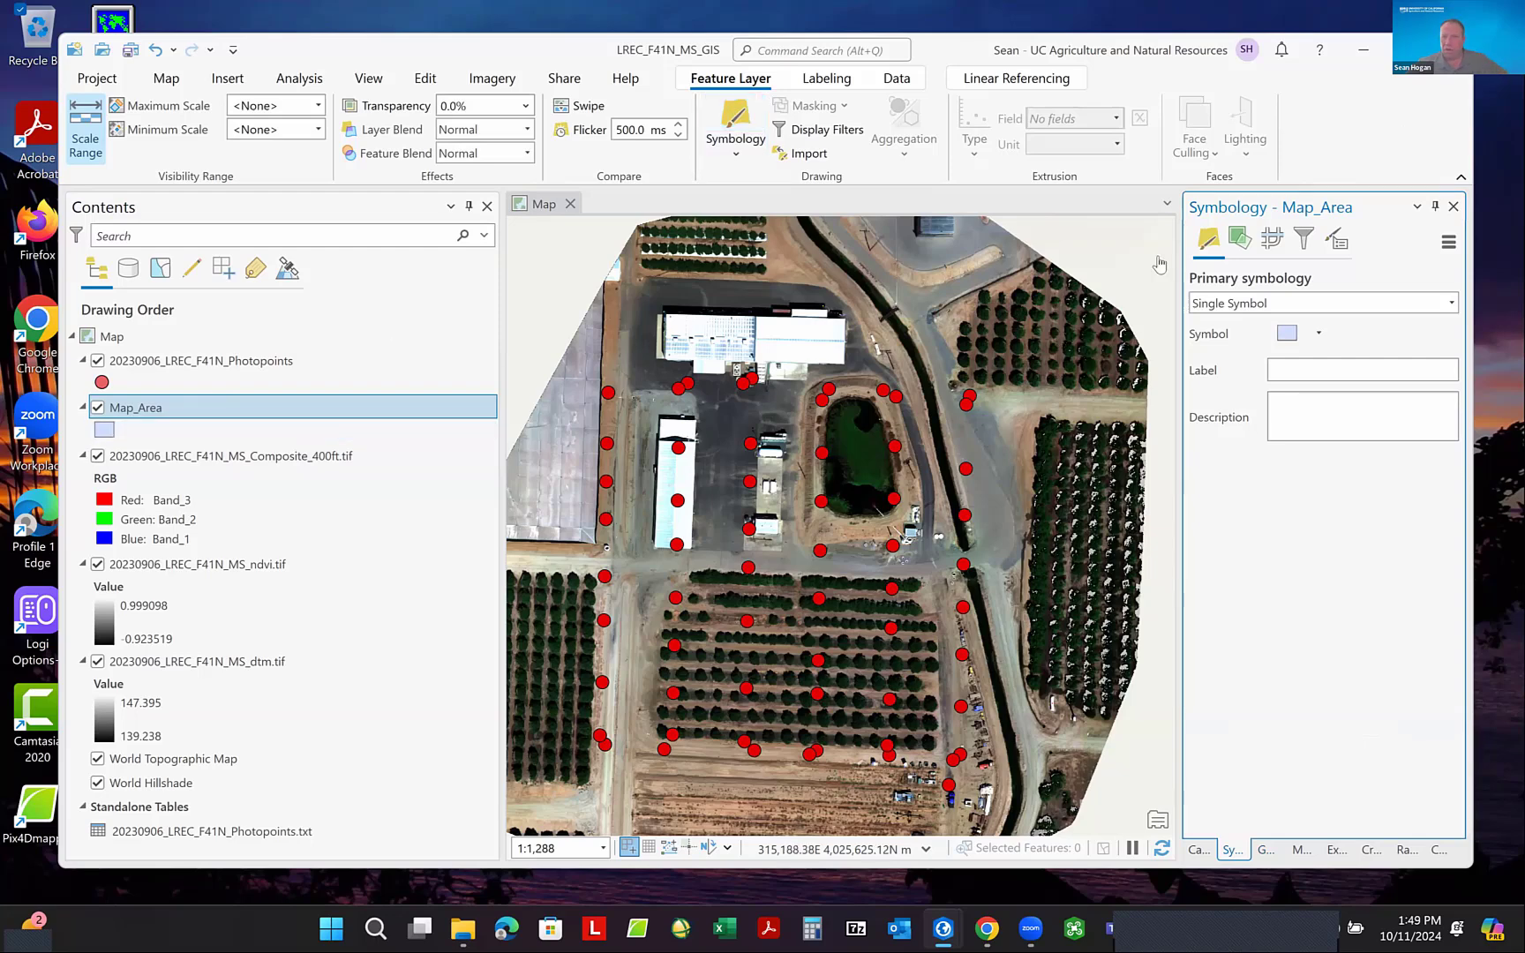
click(1289, 335)
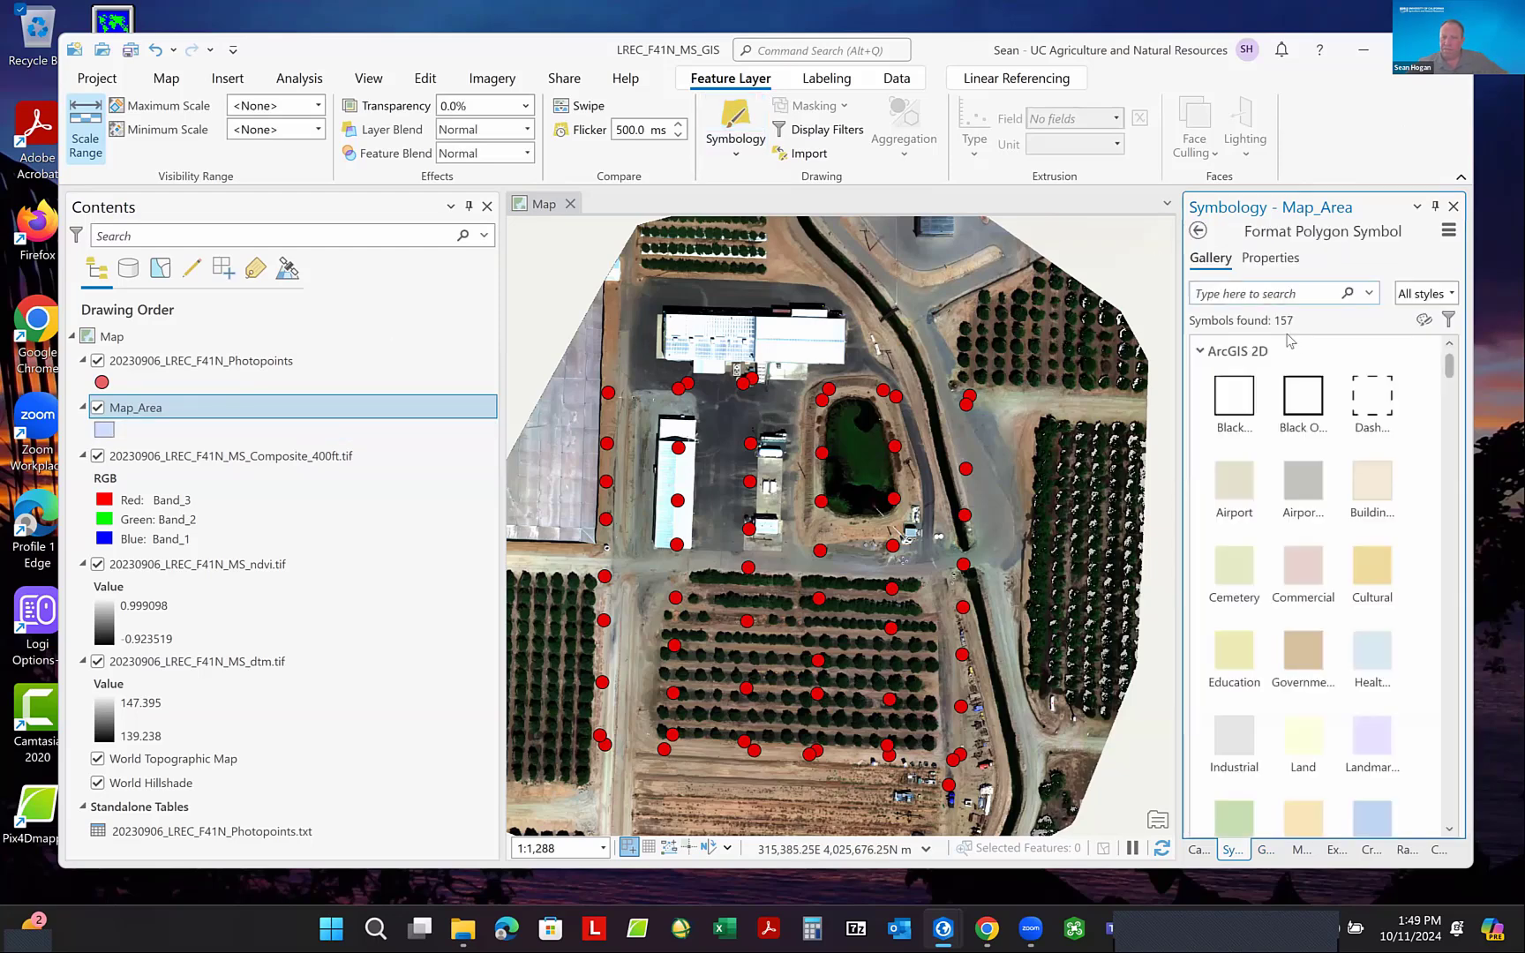
click(1314, 408)
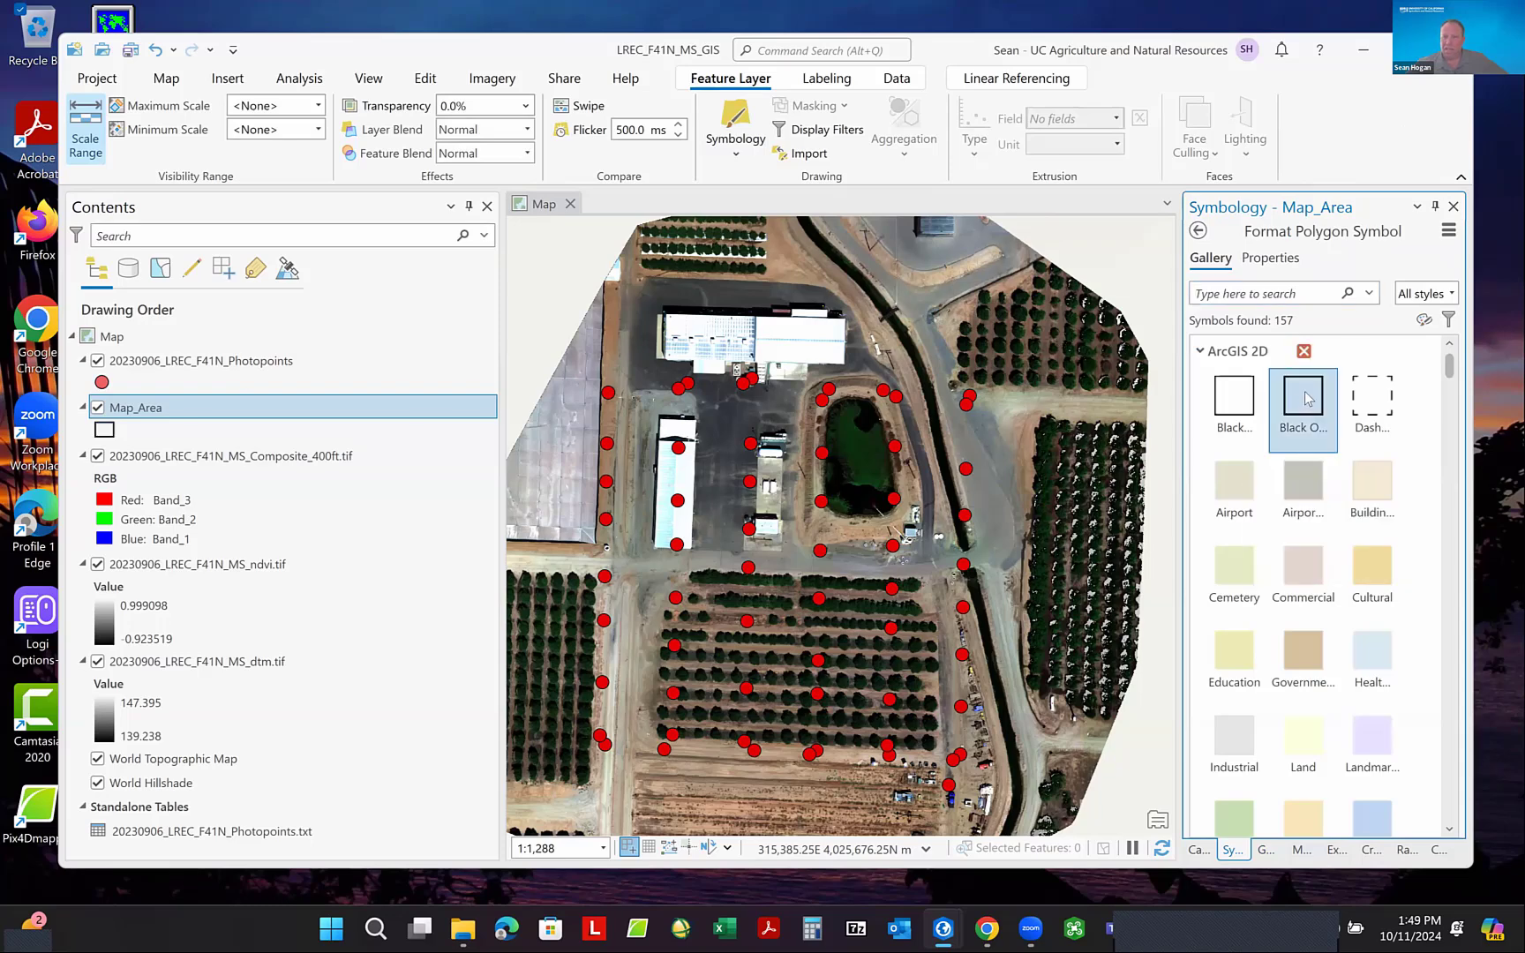
- Change the Map_Area symbol's outline color to yellow and apply it
click(1275, 265)
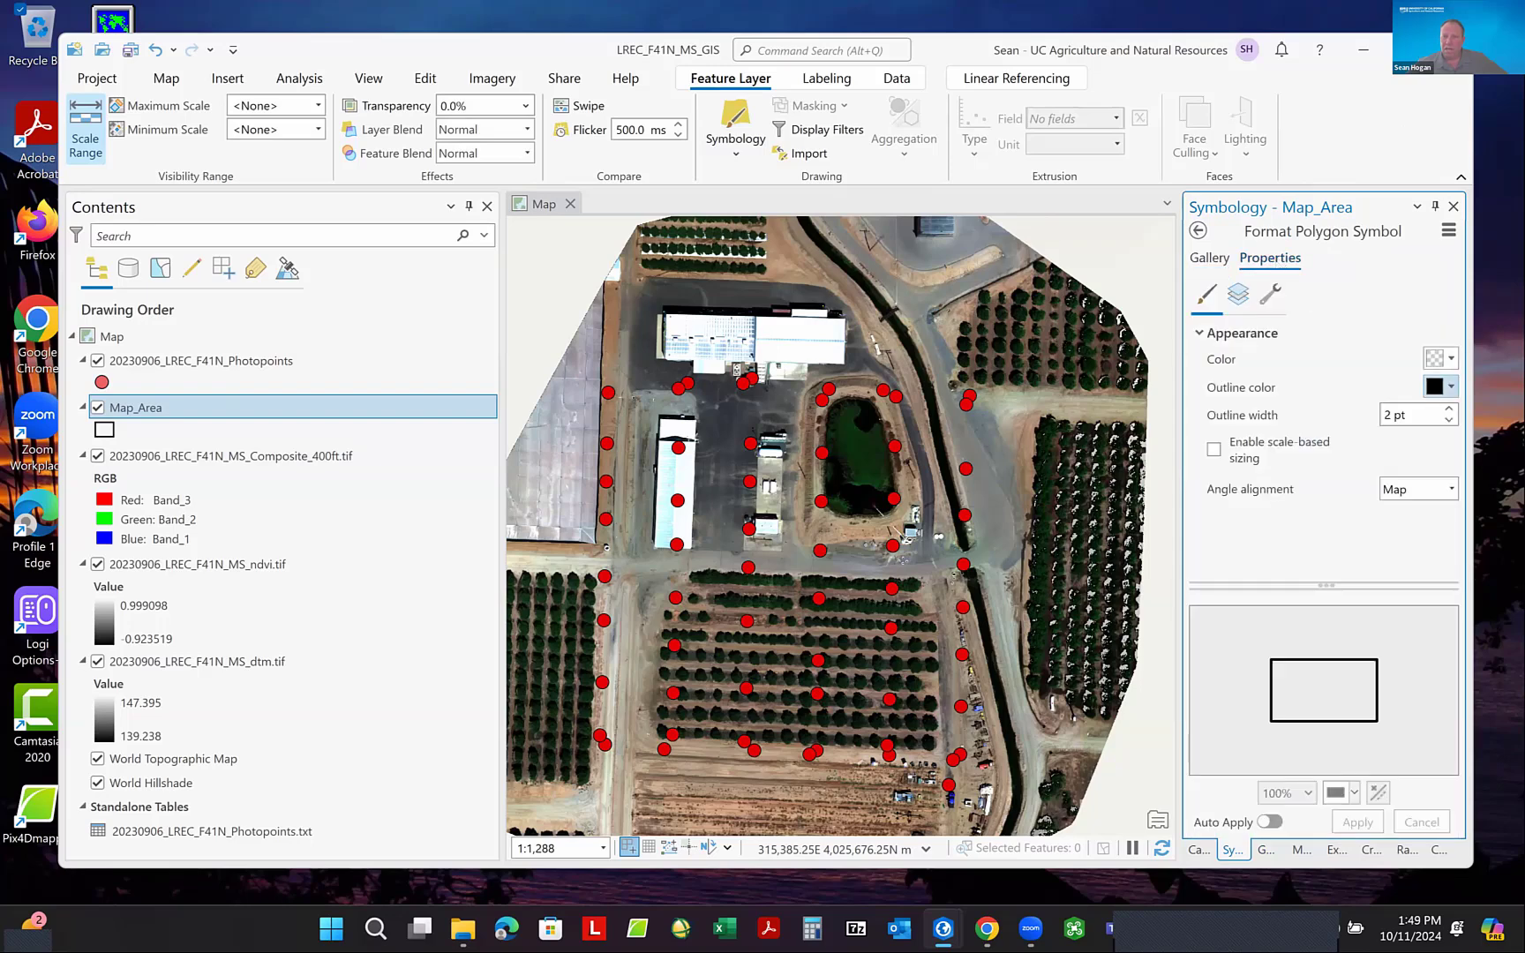
click(1450, 388)
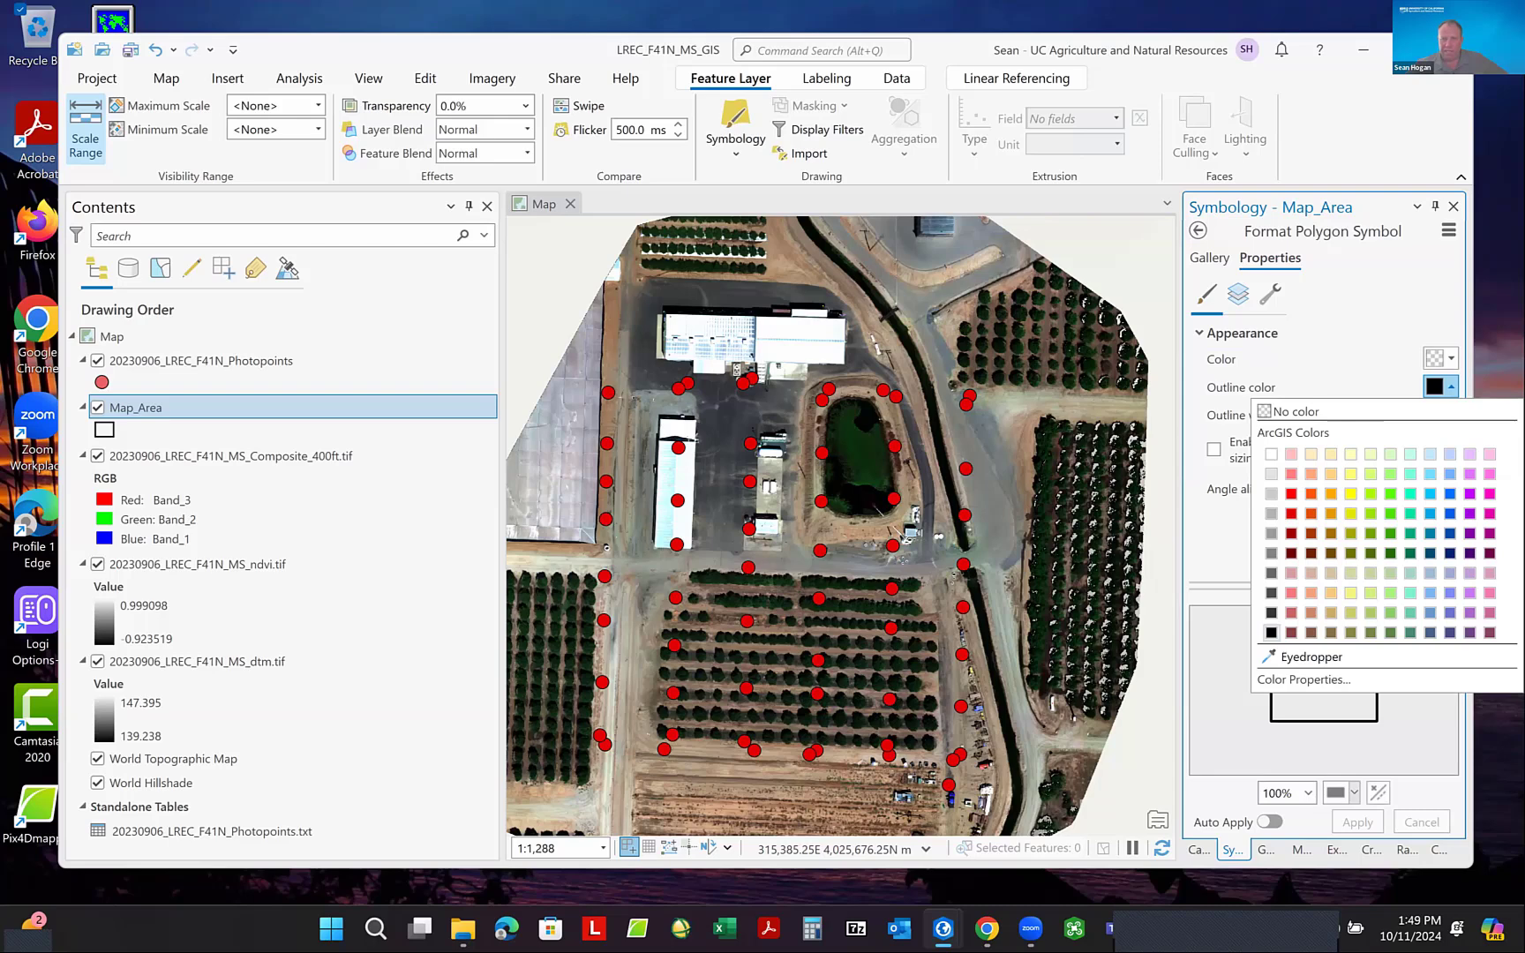
click(1352, 494)
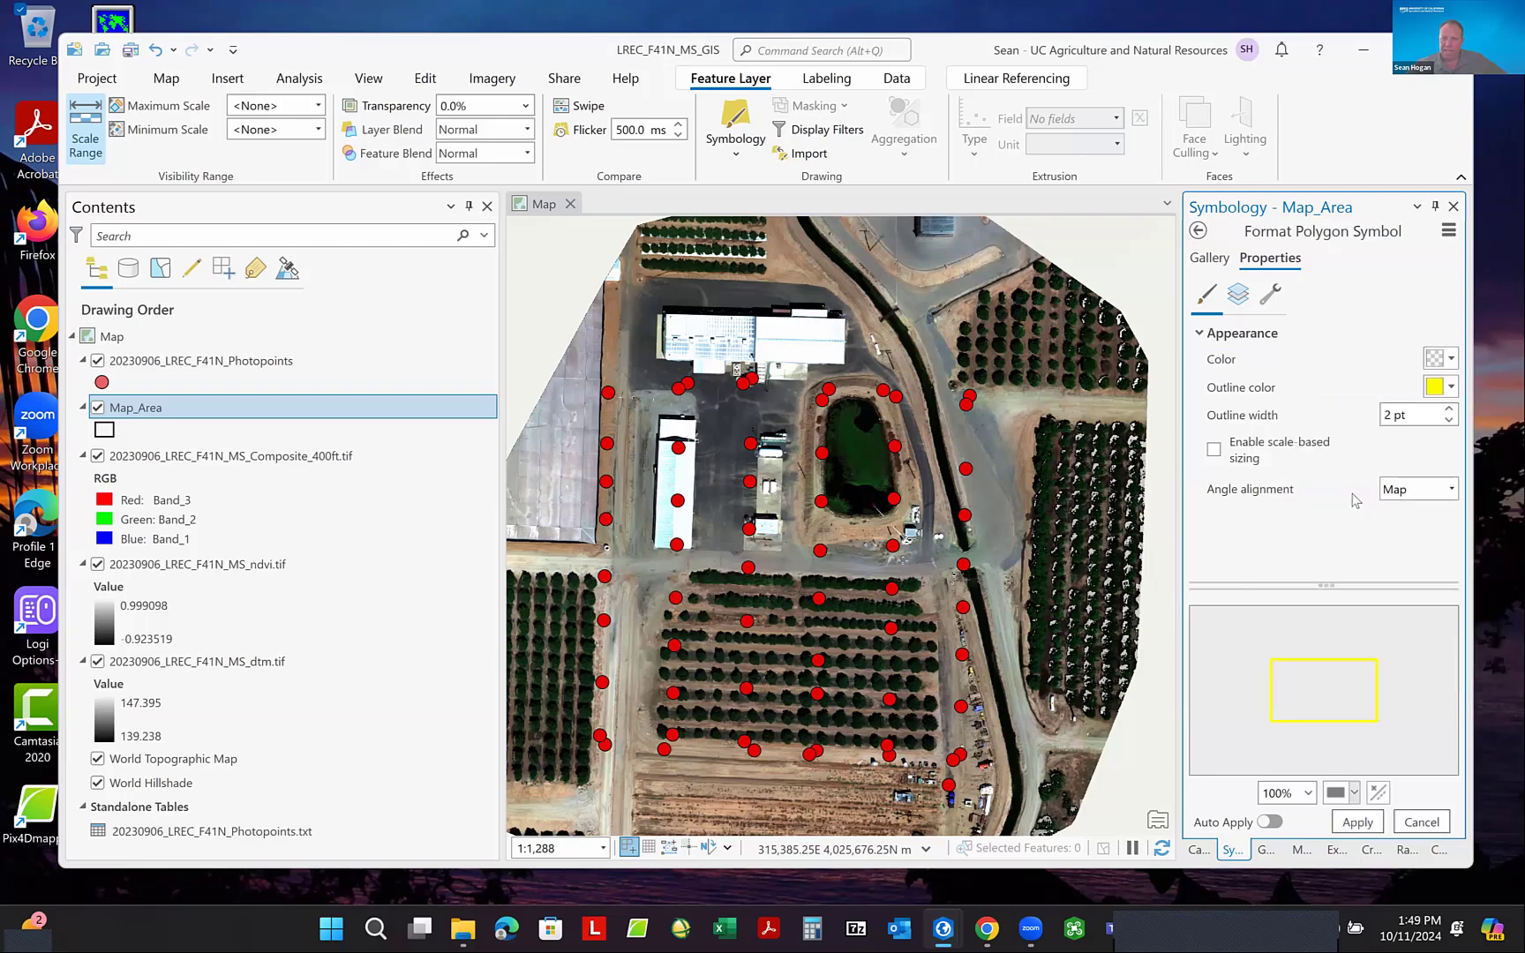
click(1357, 822)
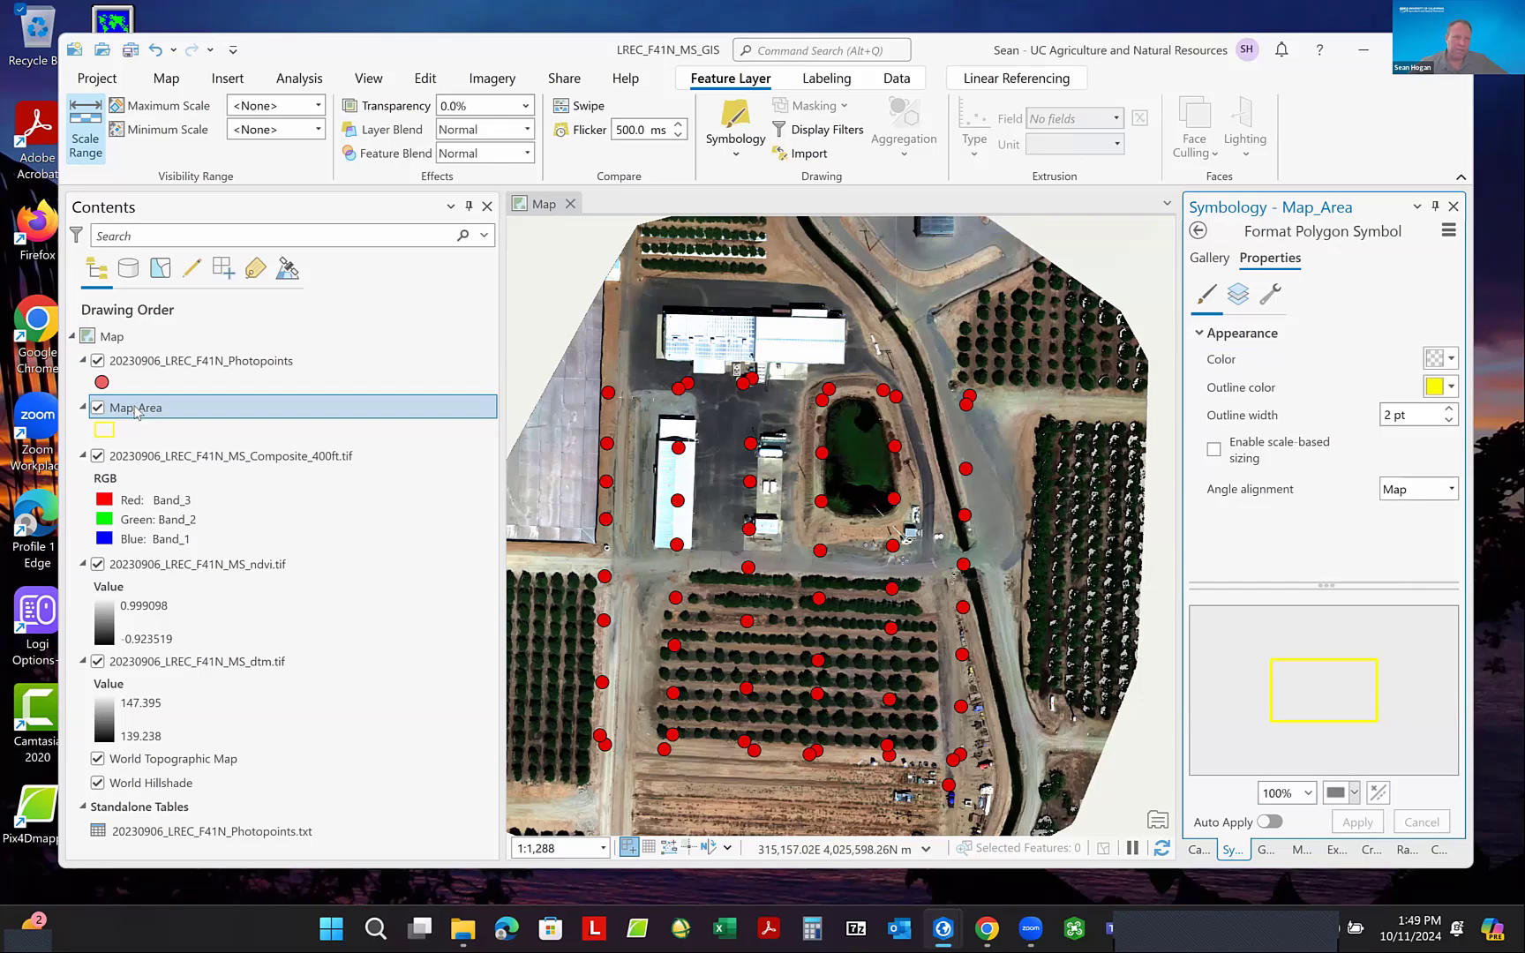
- Create a four-sided Map_Area polygon feature, snapping its vertices to the photo points at the four outer corners of the flight grid
click(424, 79)
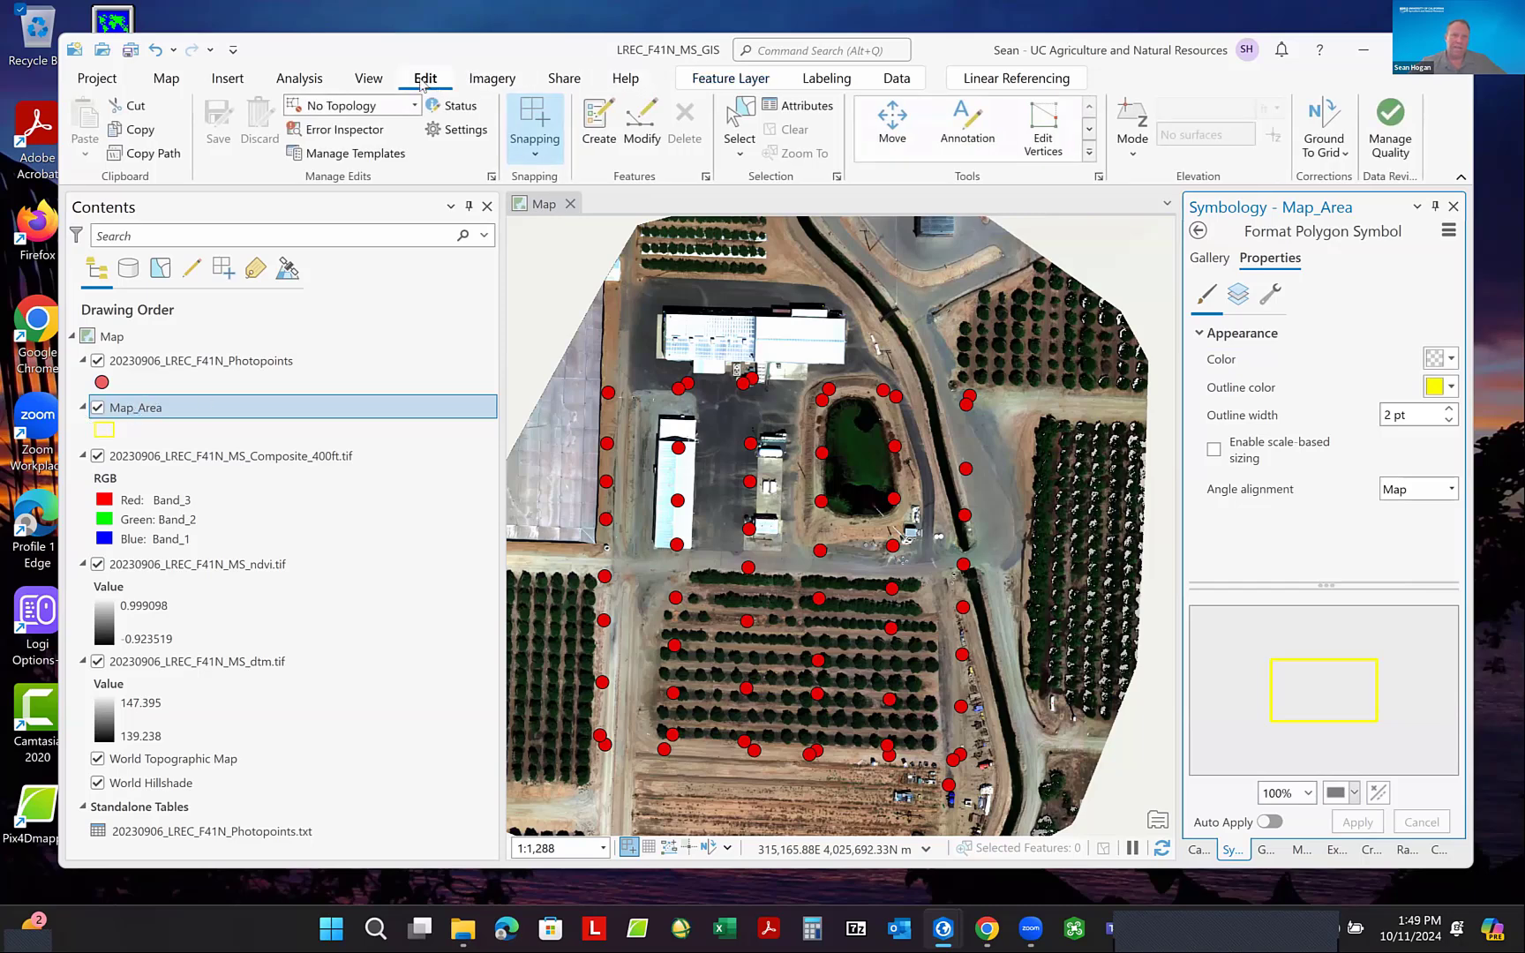
click(590, 121)
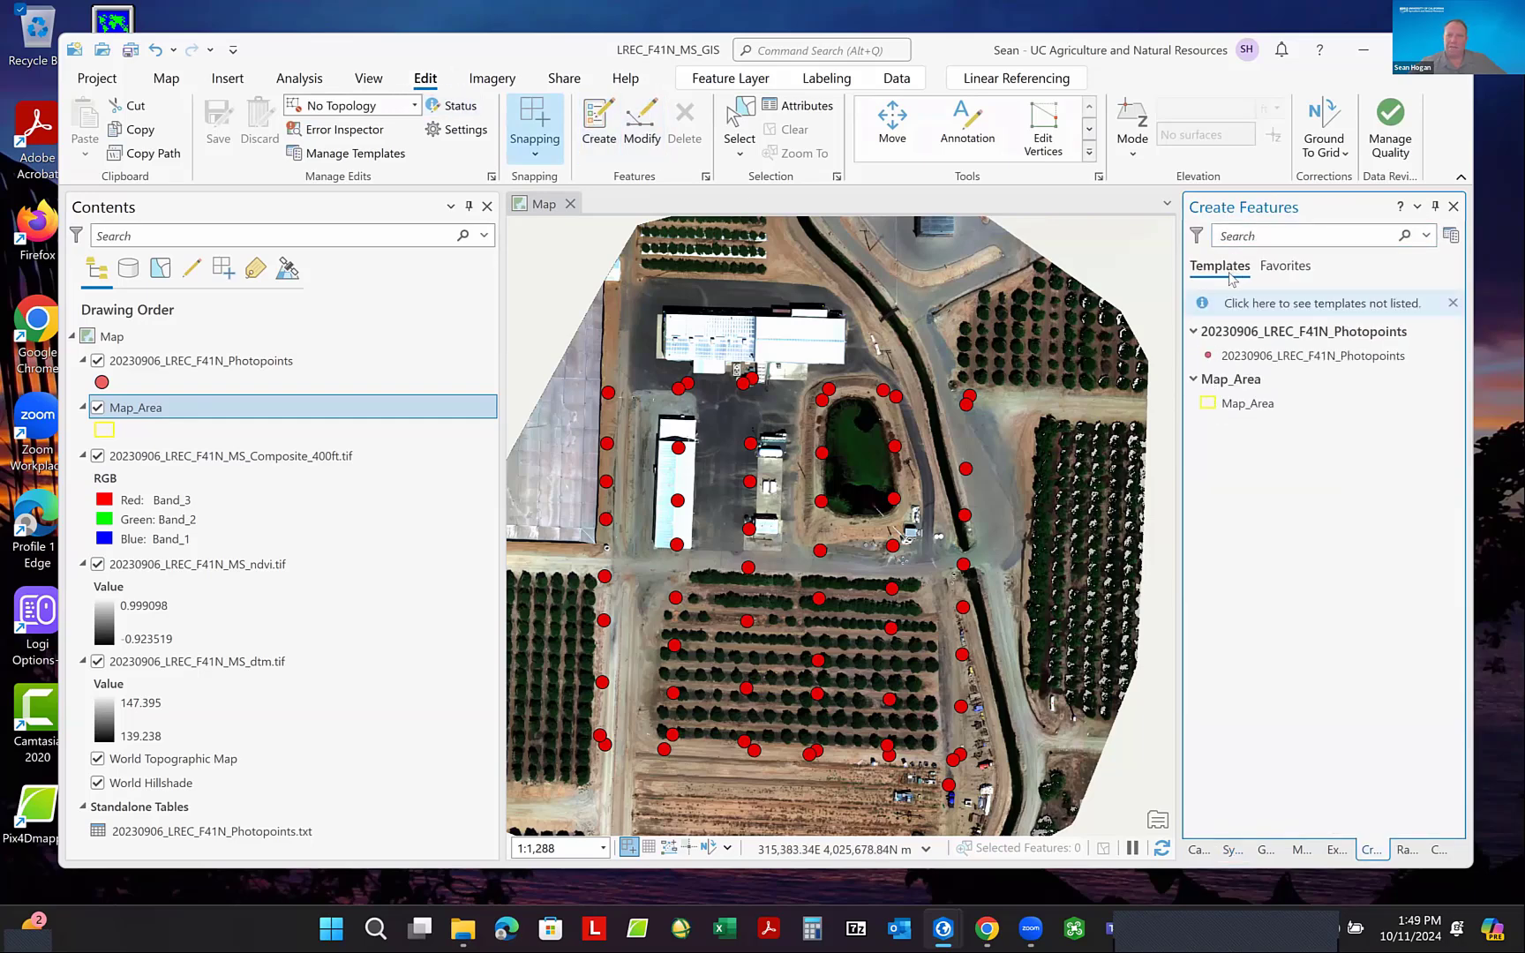
click(1249, 406)
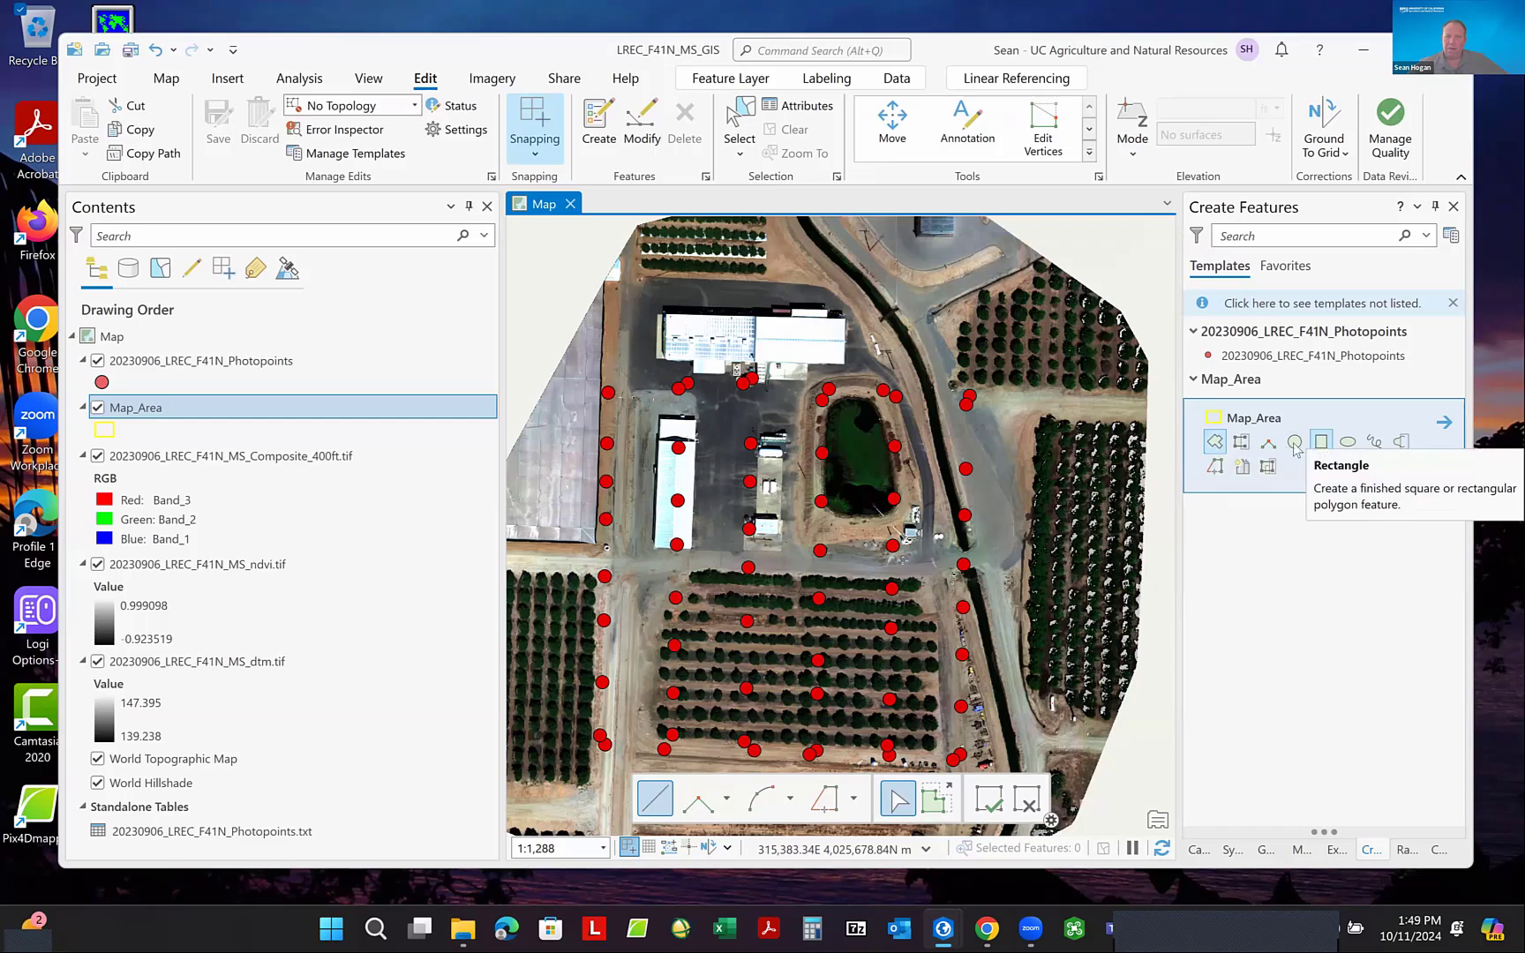
click(1215, 442)
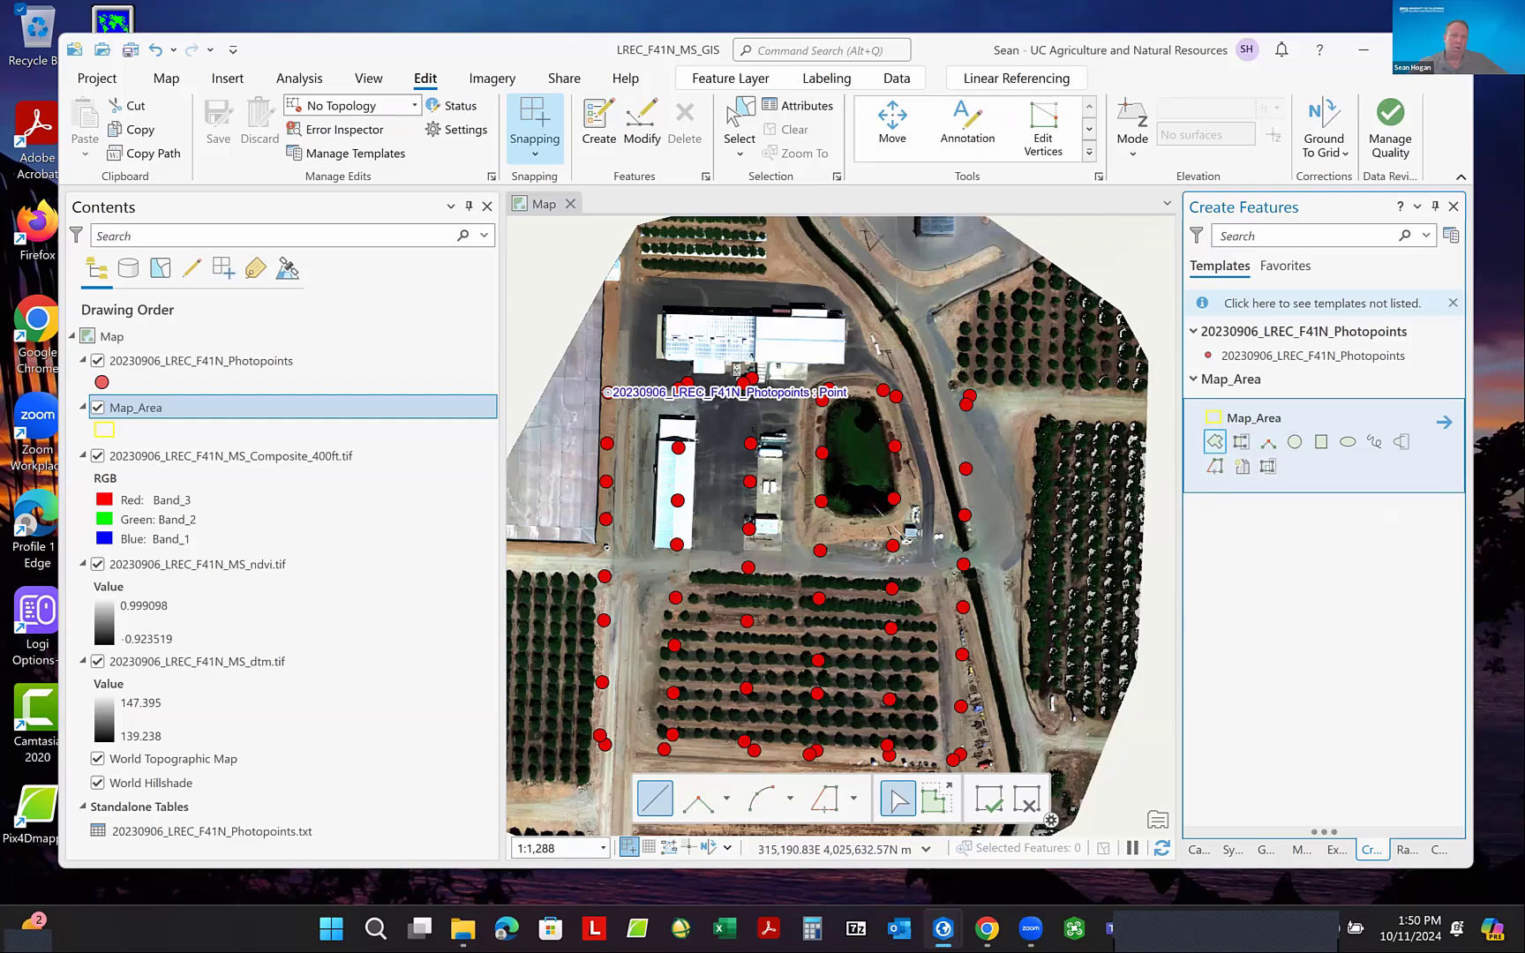
click(606, 392)
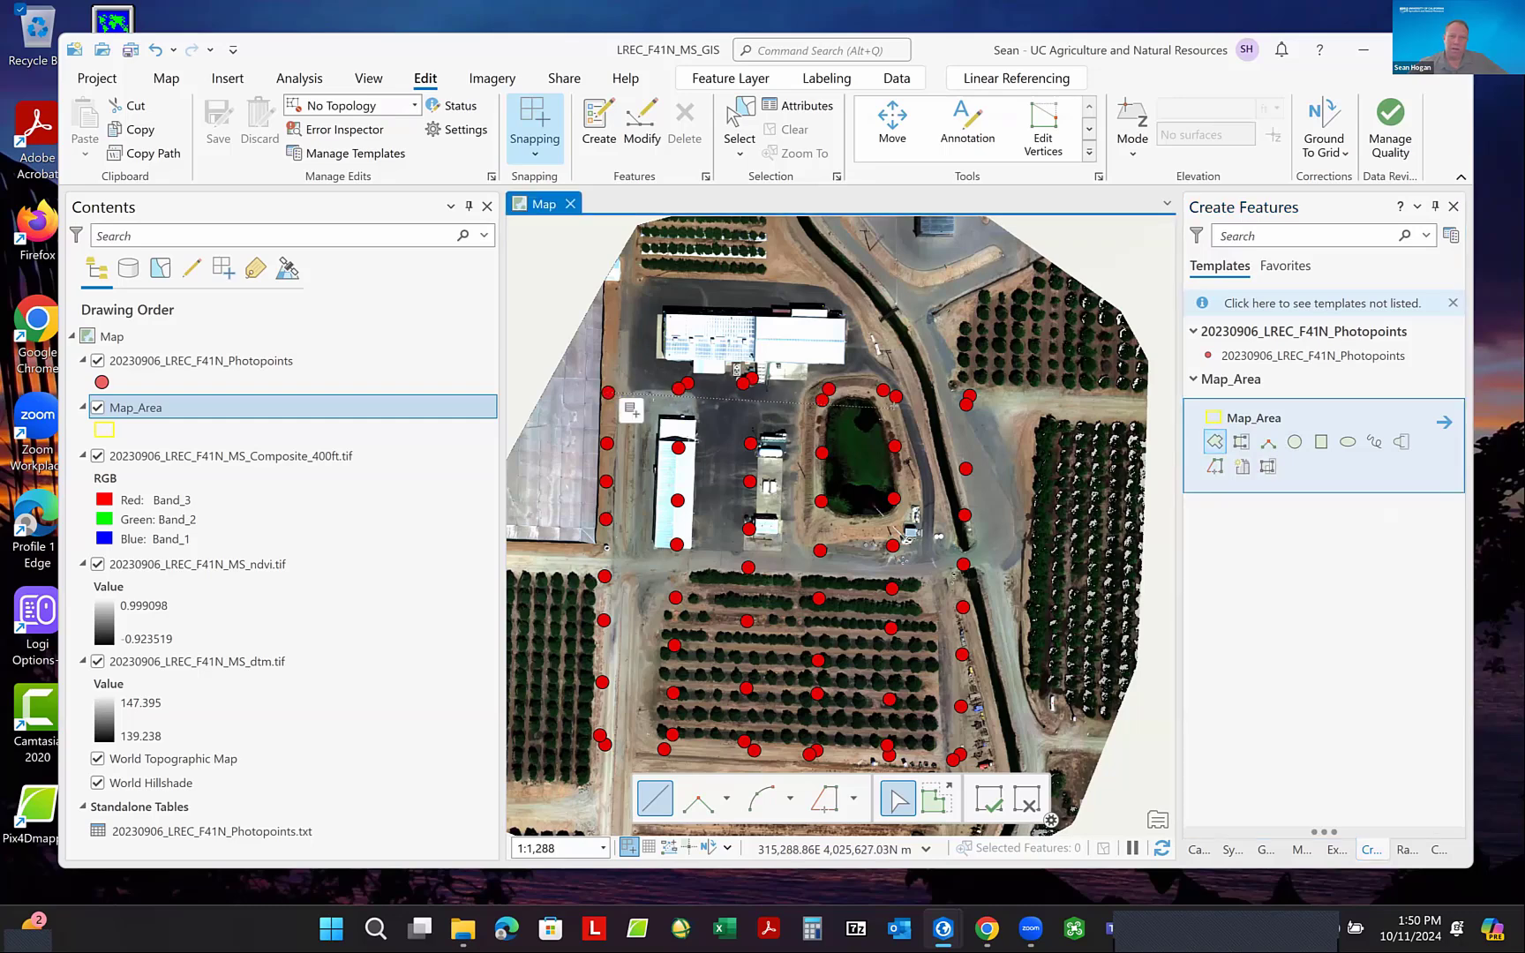
click(969, 395)
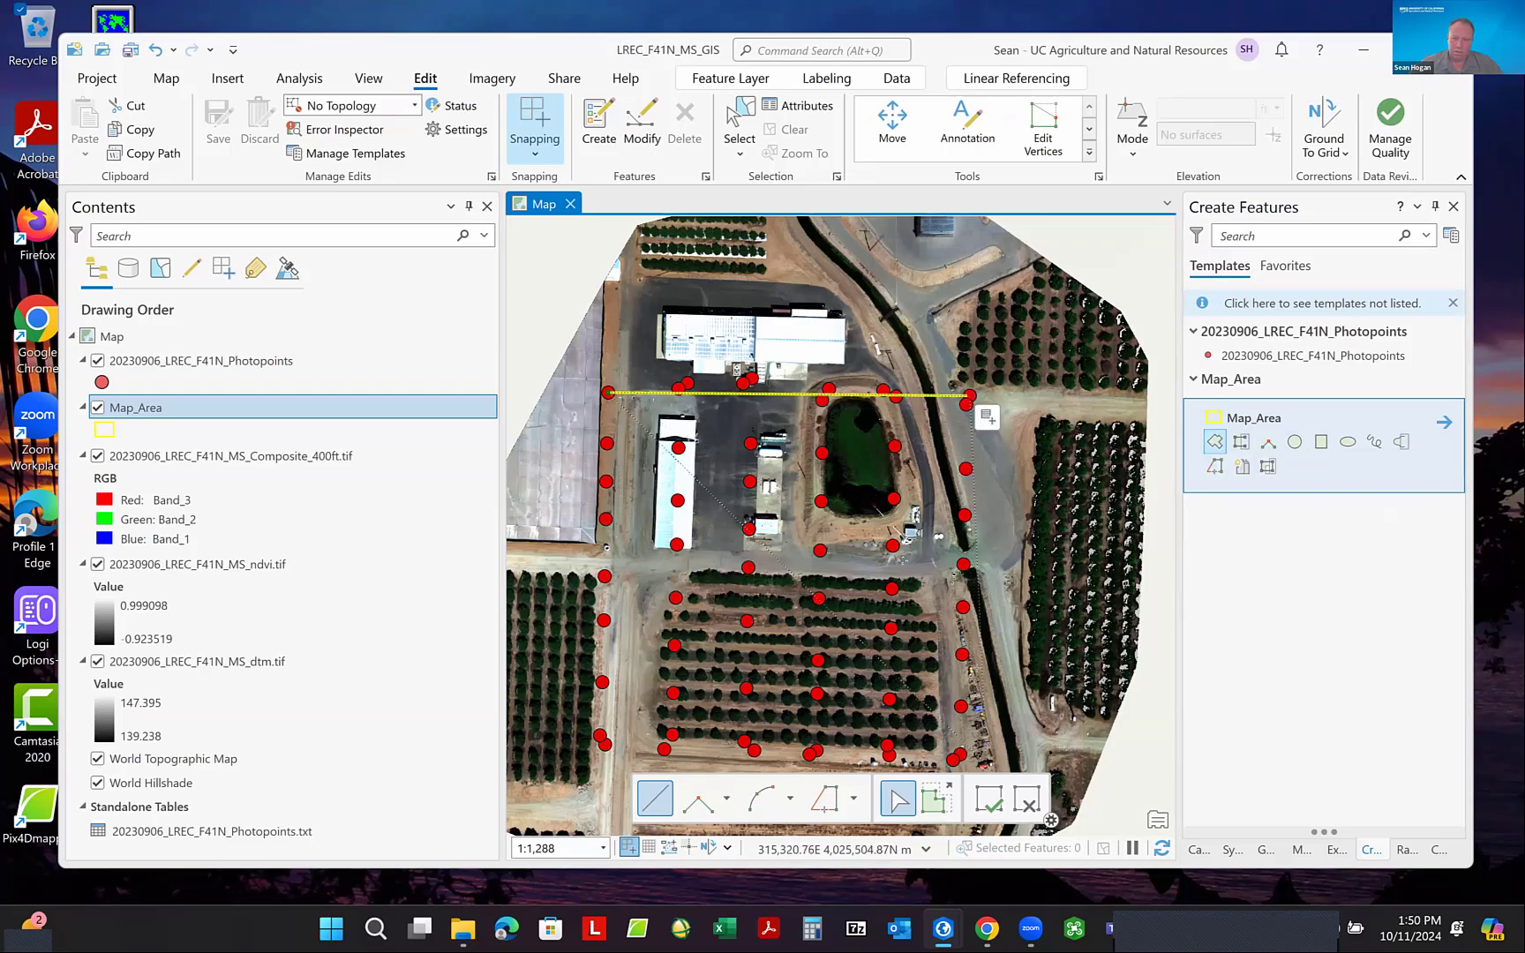
scroll(974, 665, down, 3)
scroll(974, 751, up, 3)
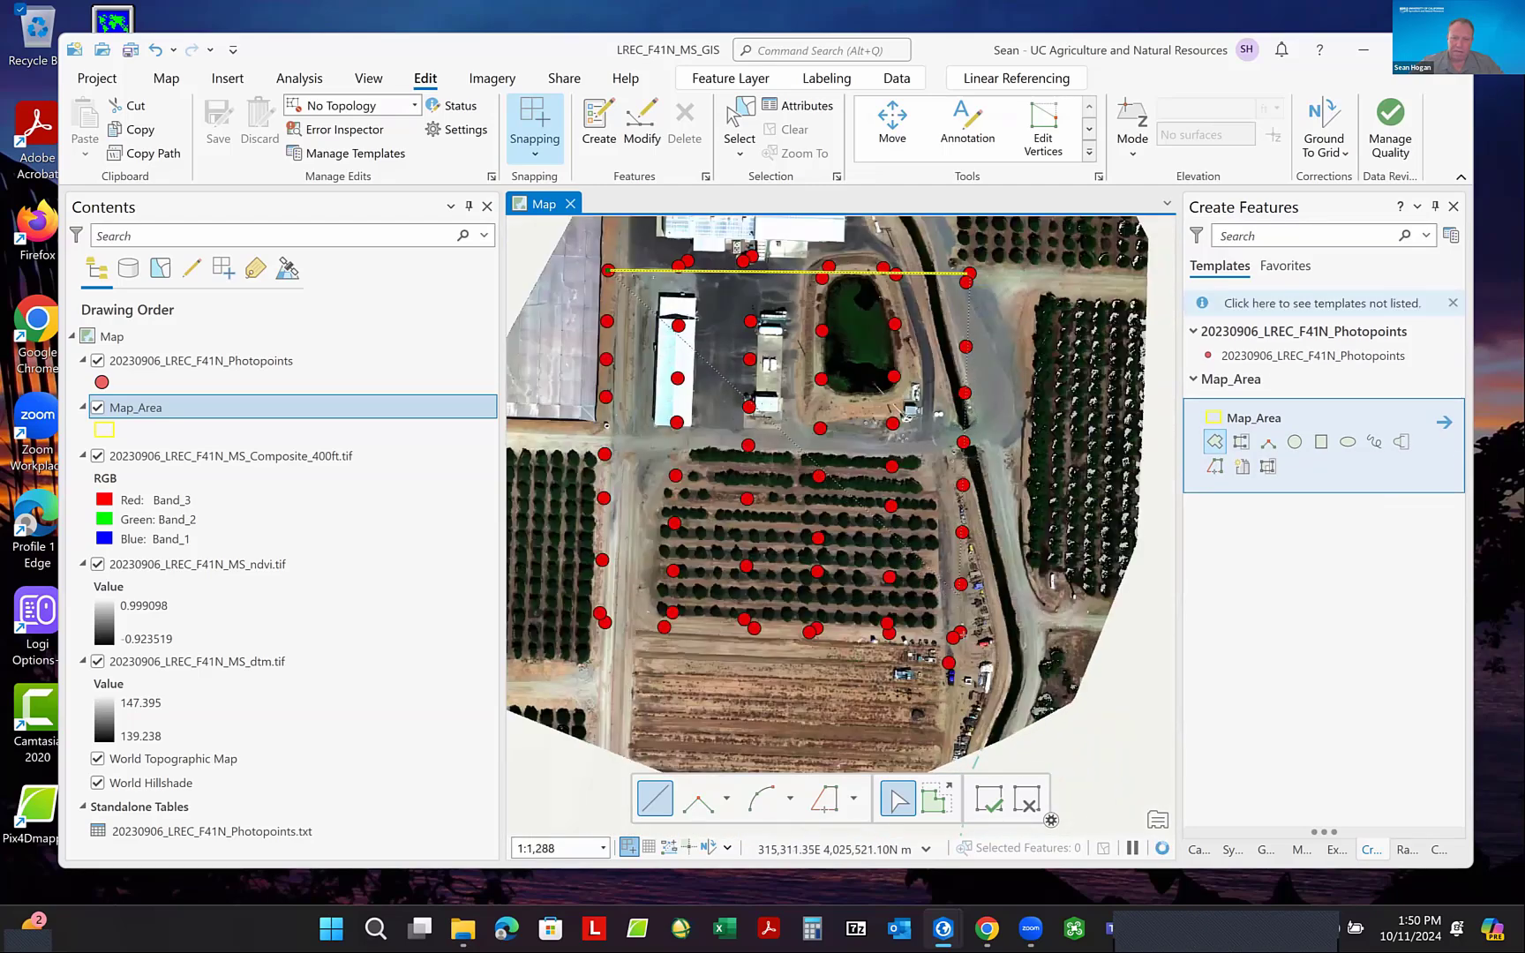
click(961, 632)
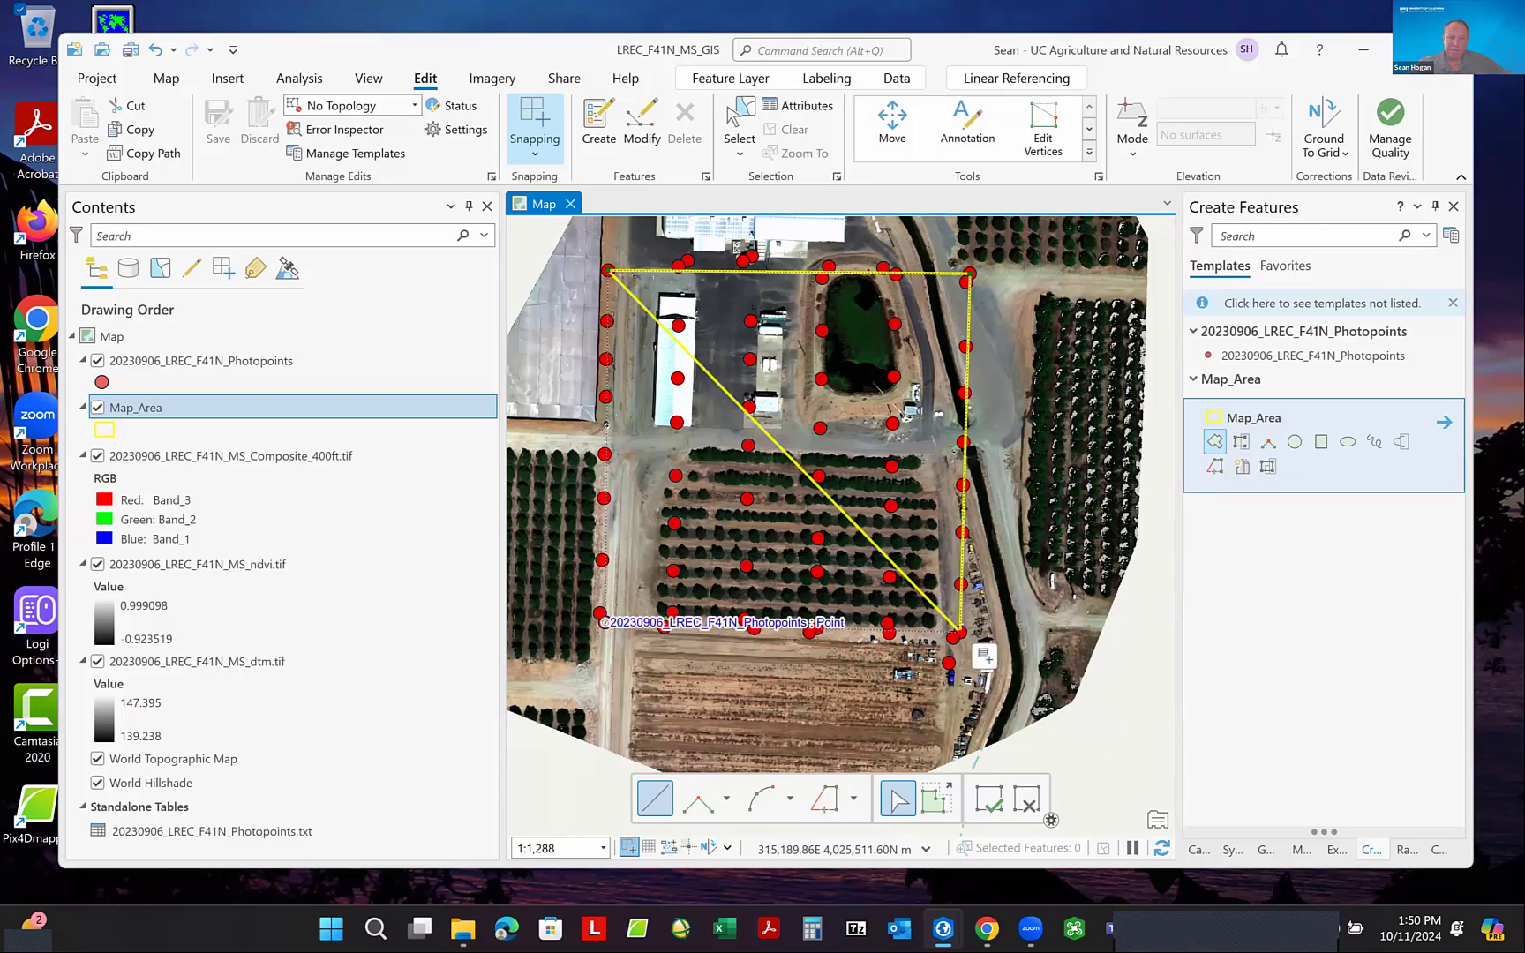
double_click(604, 622)
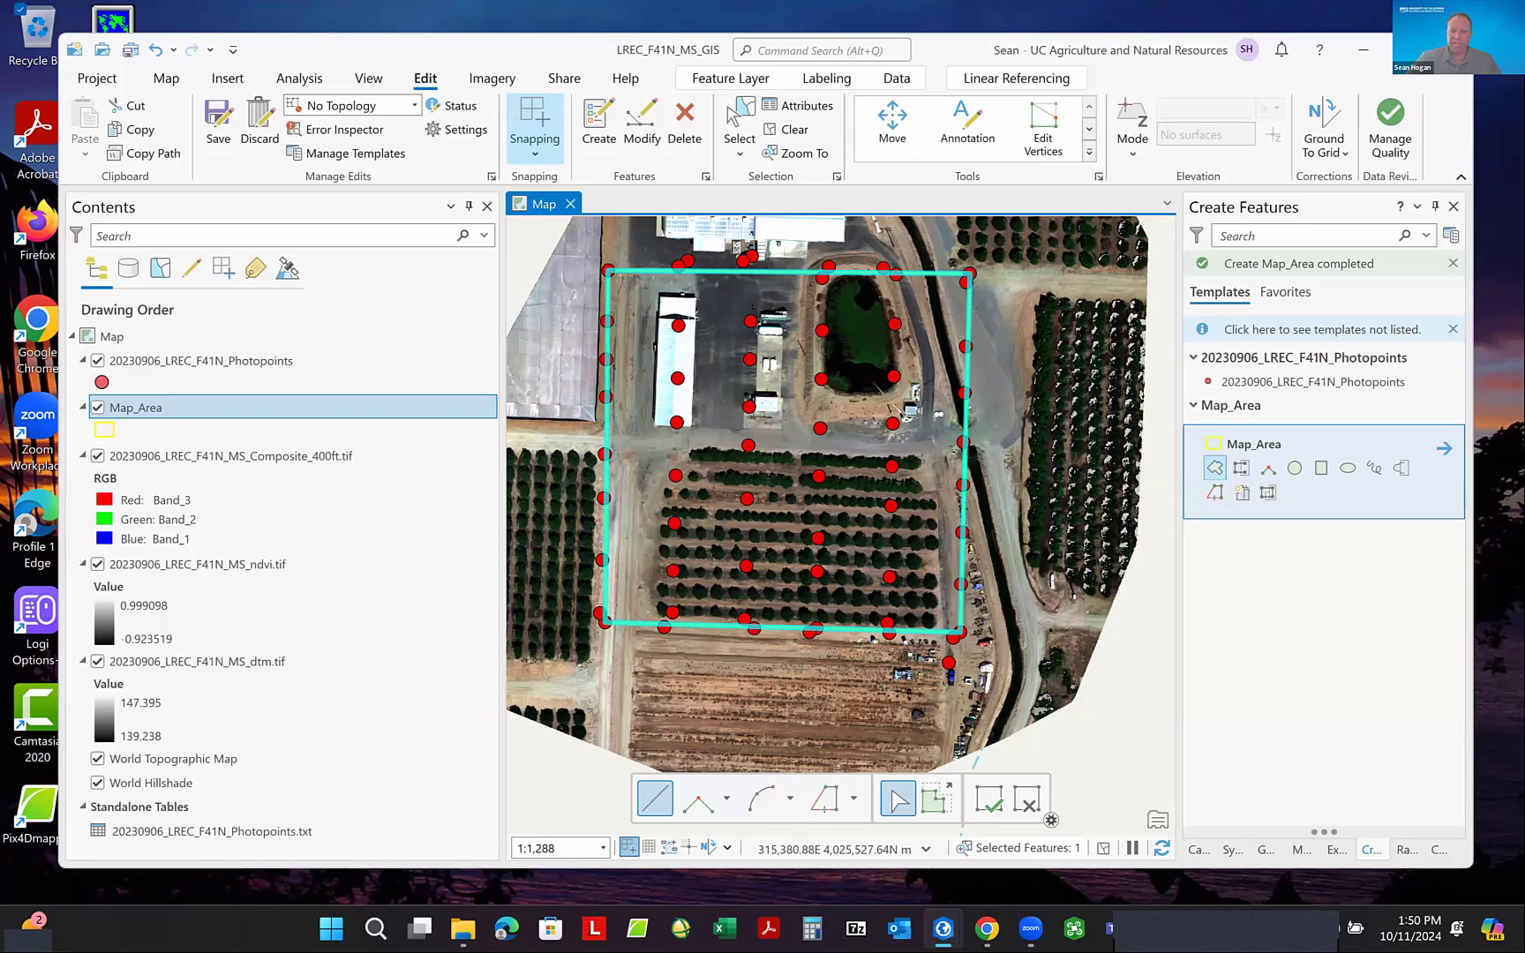
- Save the Map_Area edits and clear the feature selection
scroll(1000, 688, down, 3)
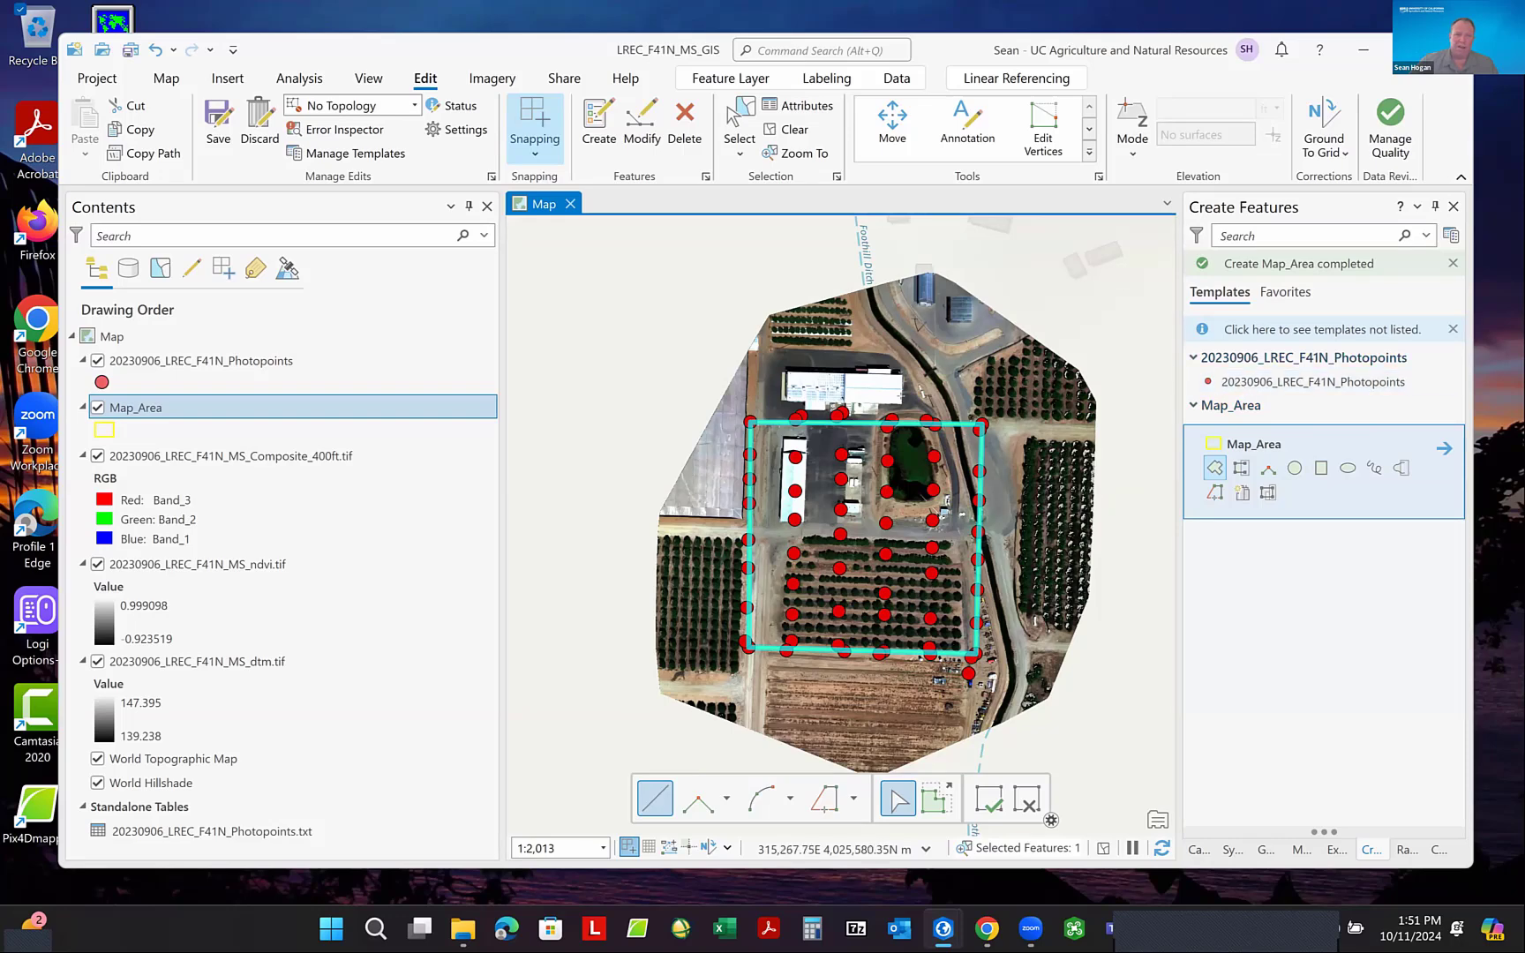
click(214, 113)
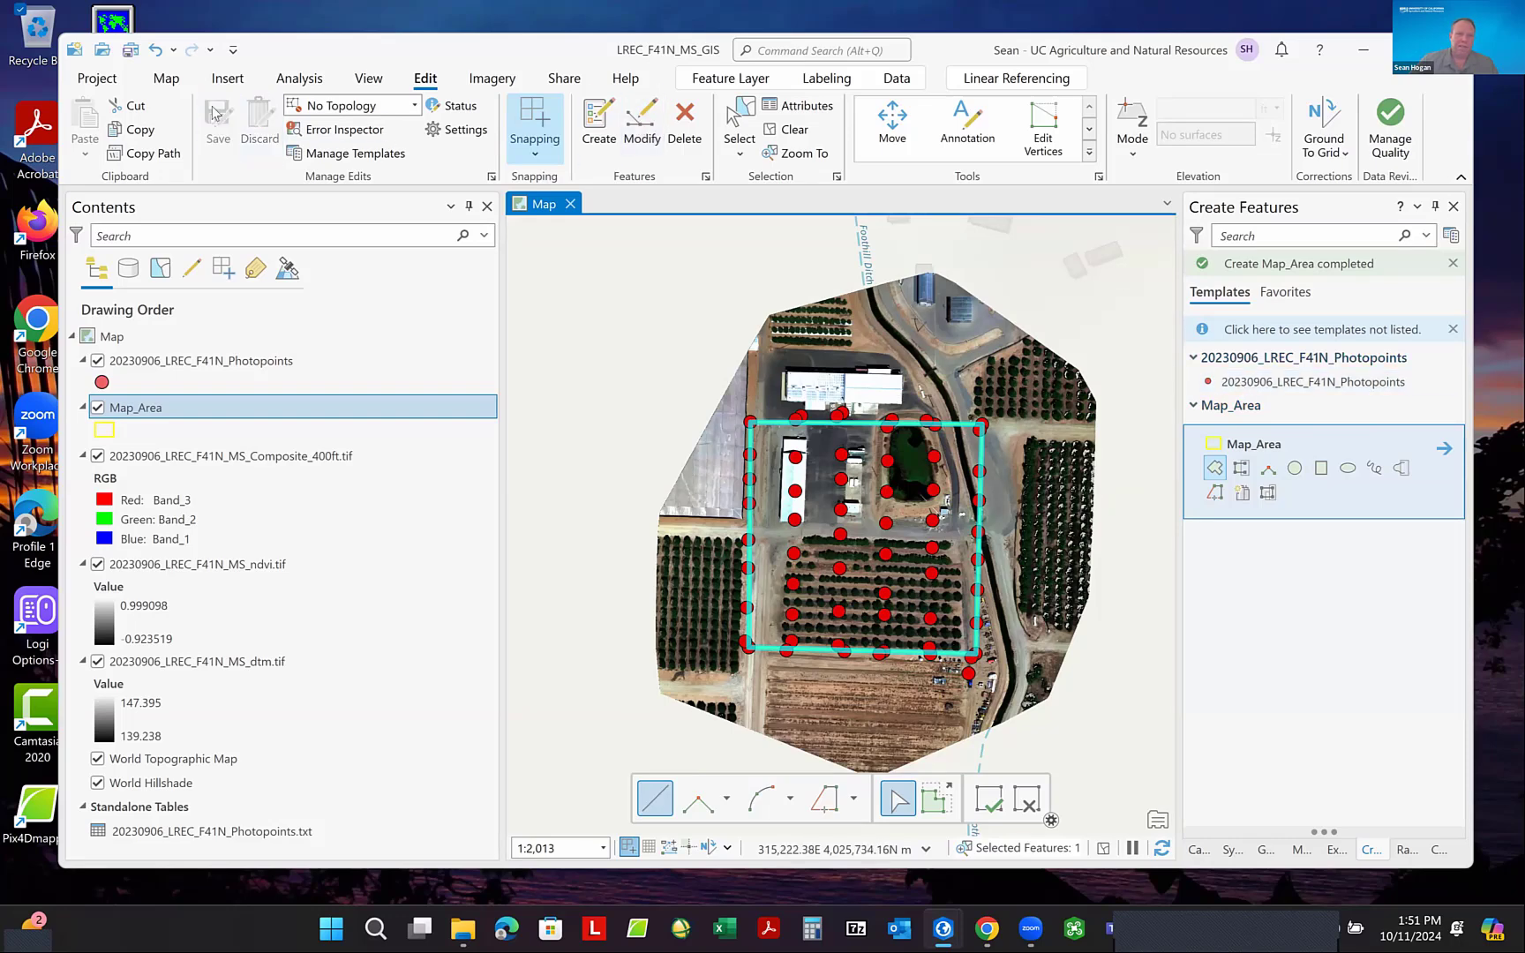
click(794, 130)
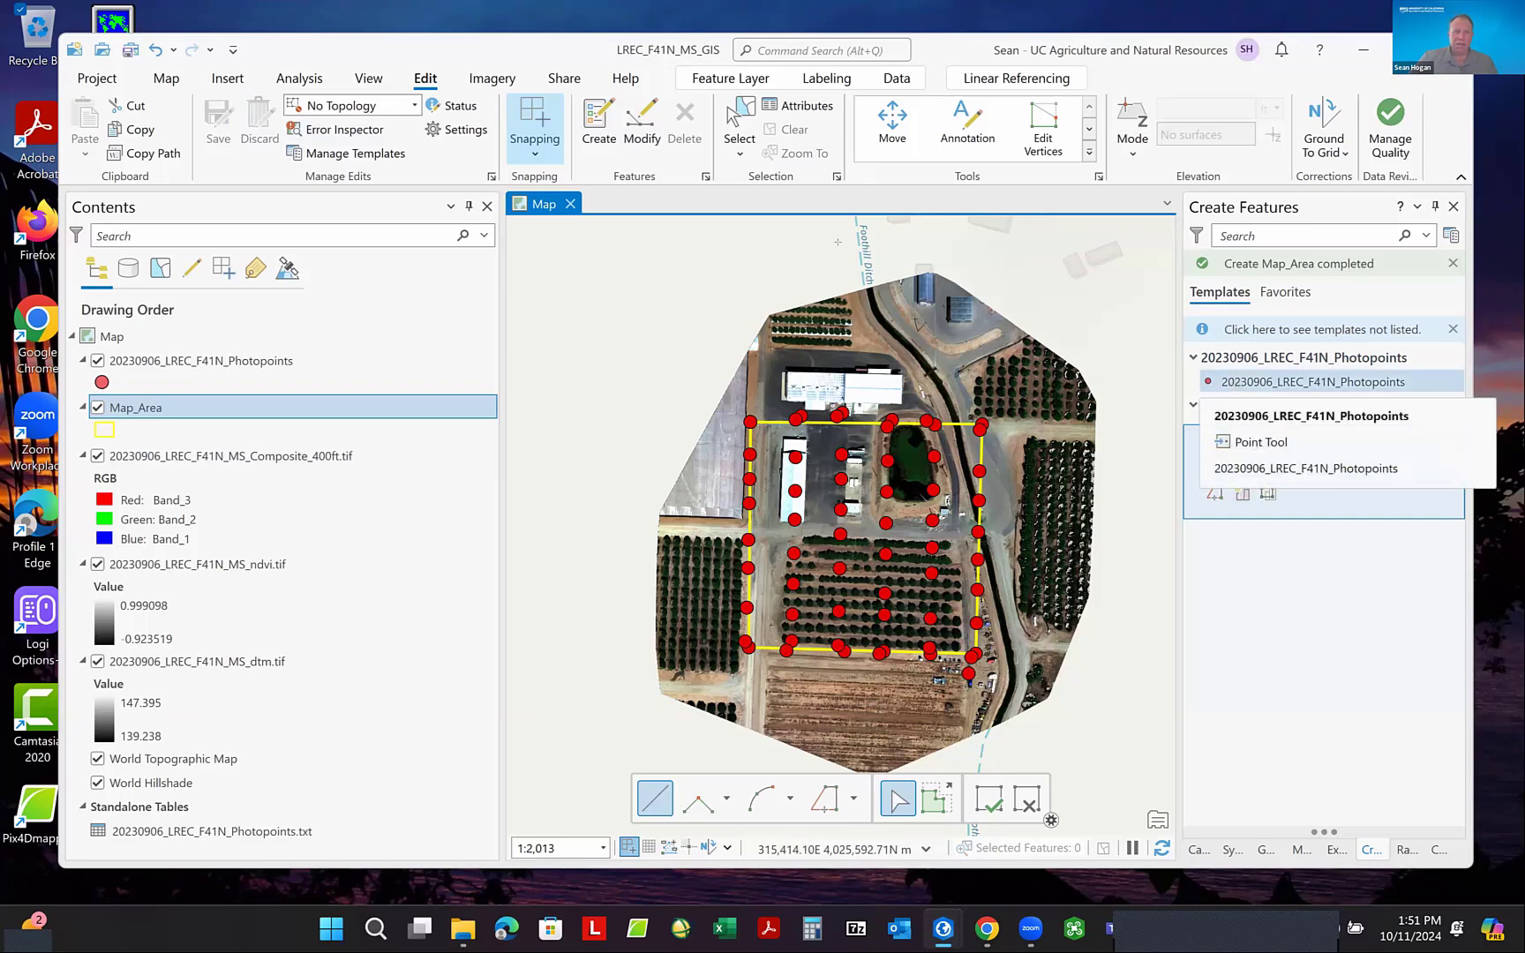
- Open the Clip Raster tool with 20230906_LREC_F41N_MS_Composite_400ft.tif as input raster and Map_Area as output extent
click(293, 82)
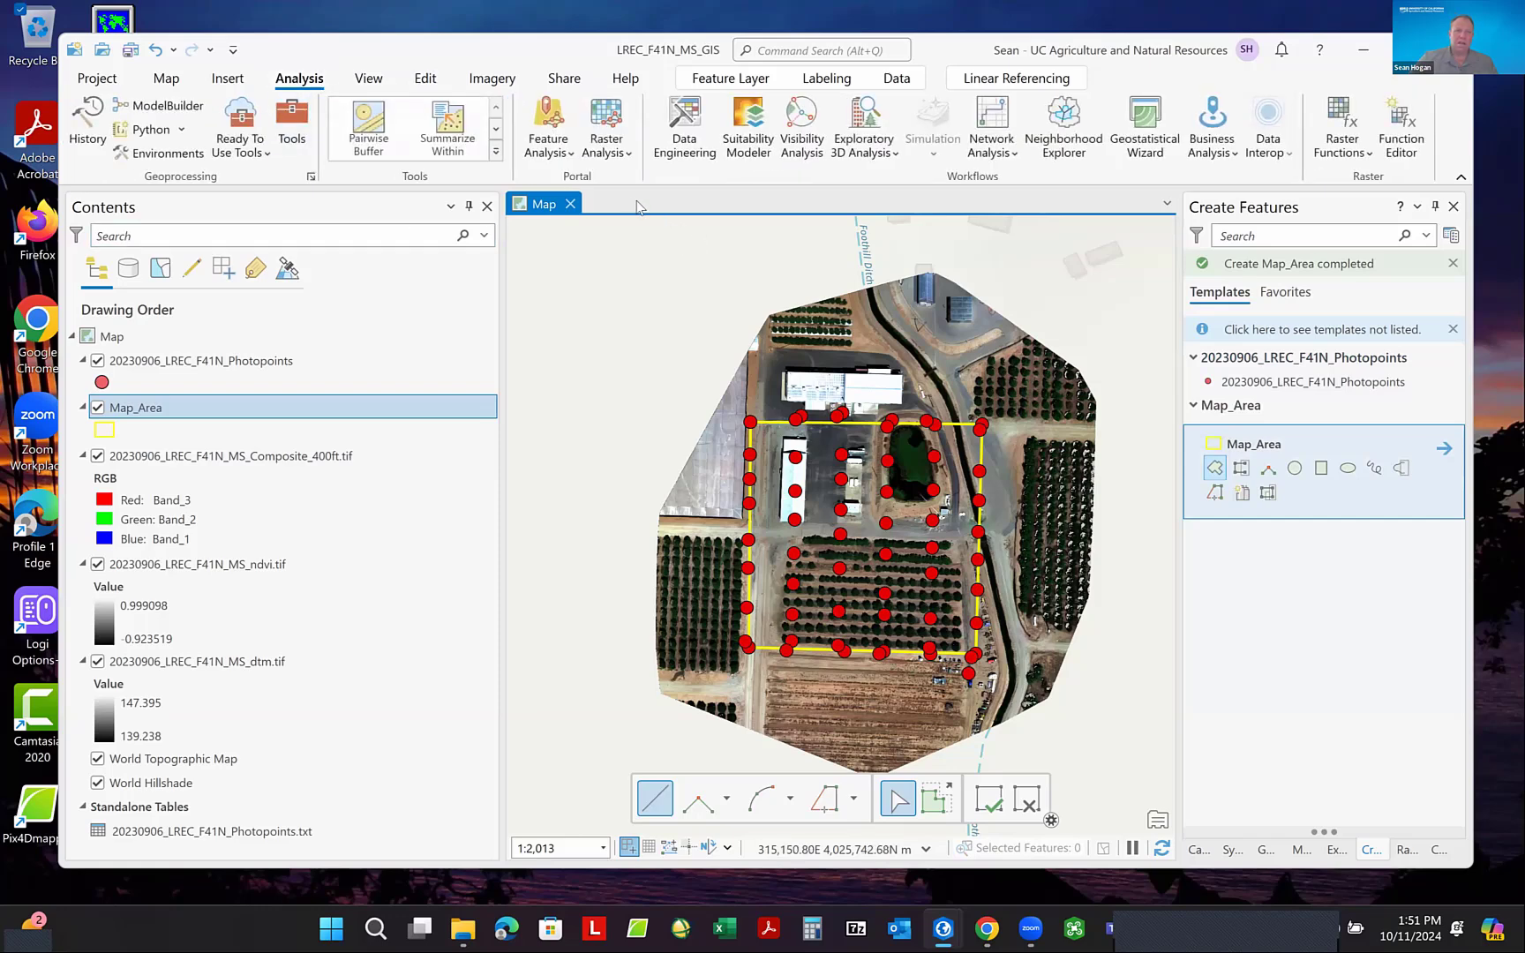
click(292, 119)
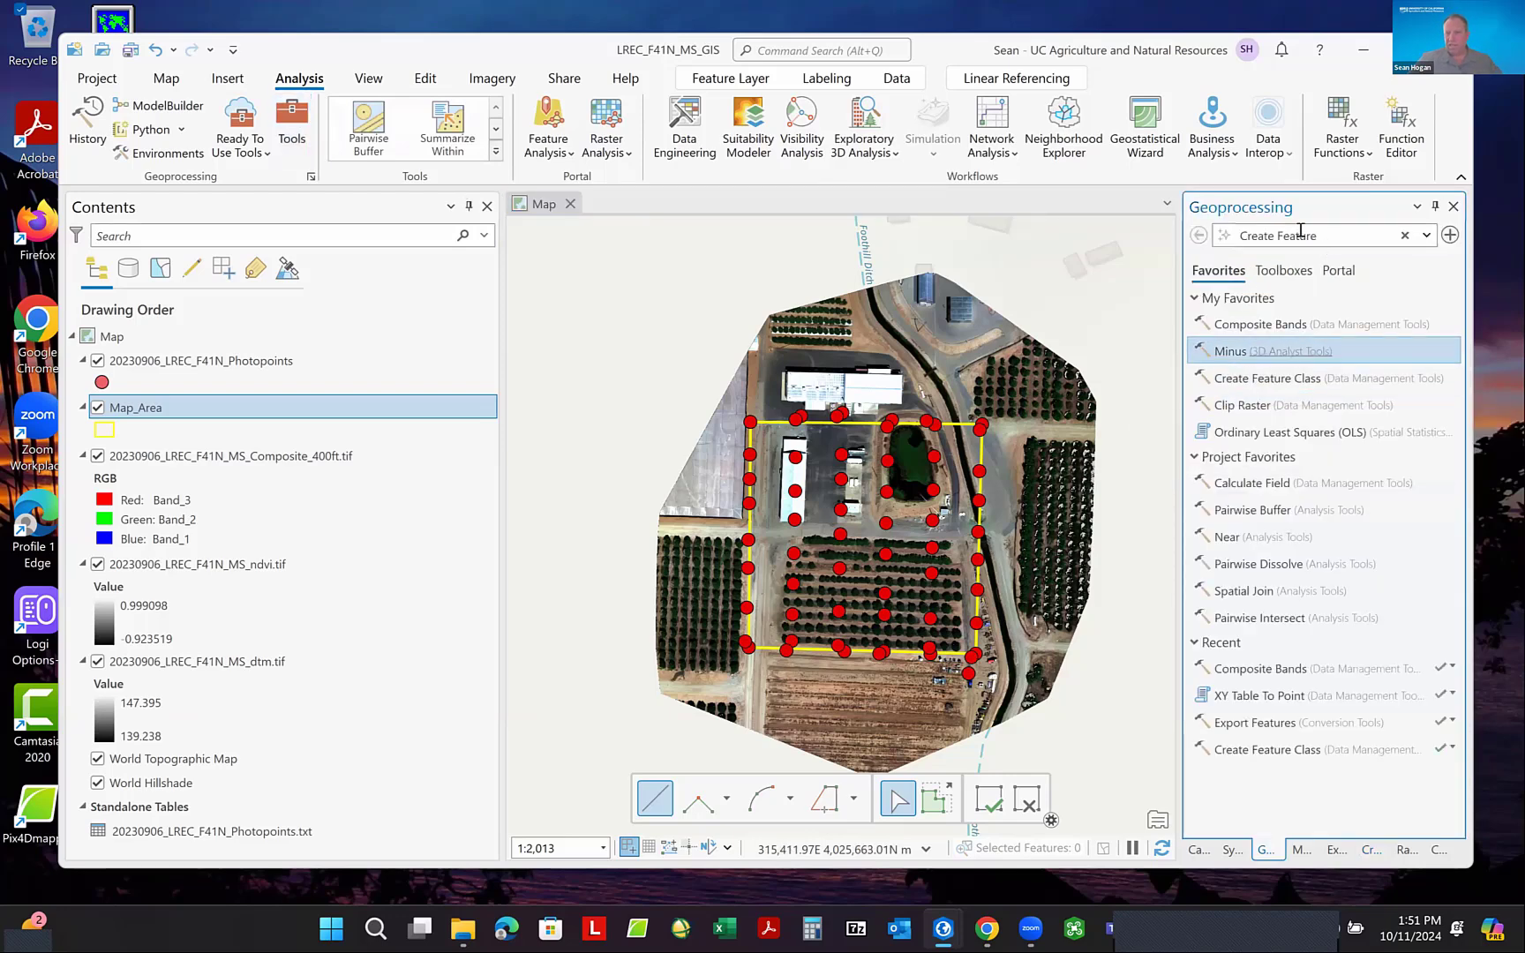
click(1239, 408)
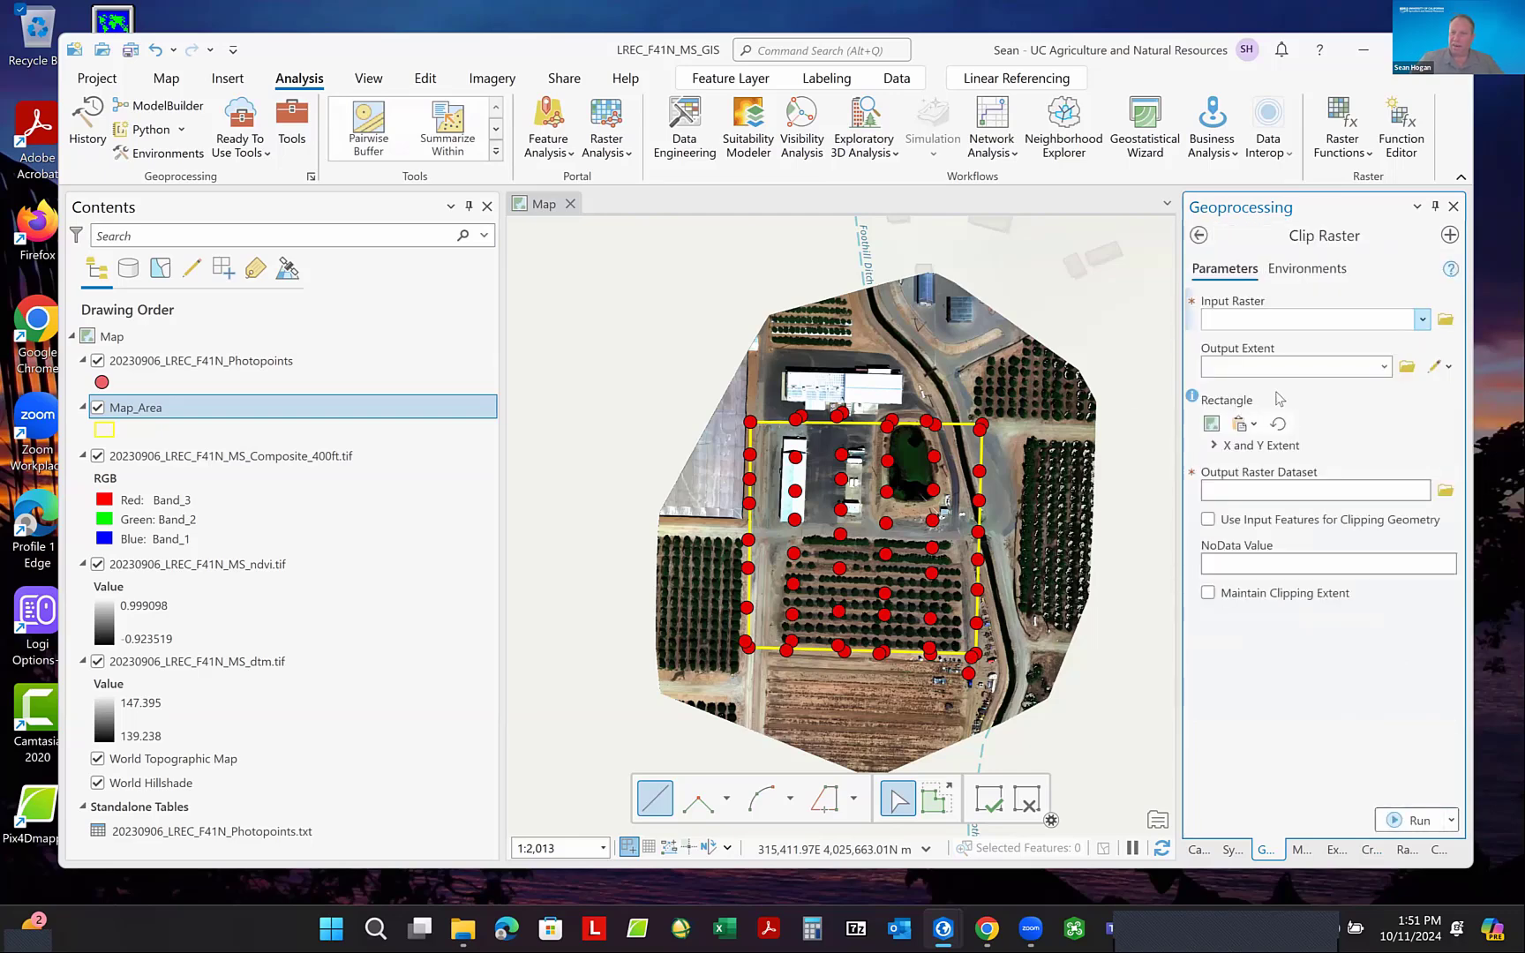
click(1422, 322)
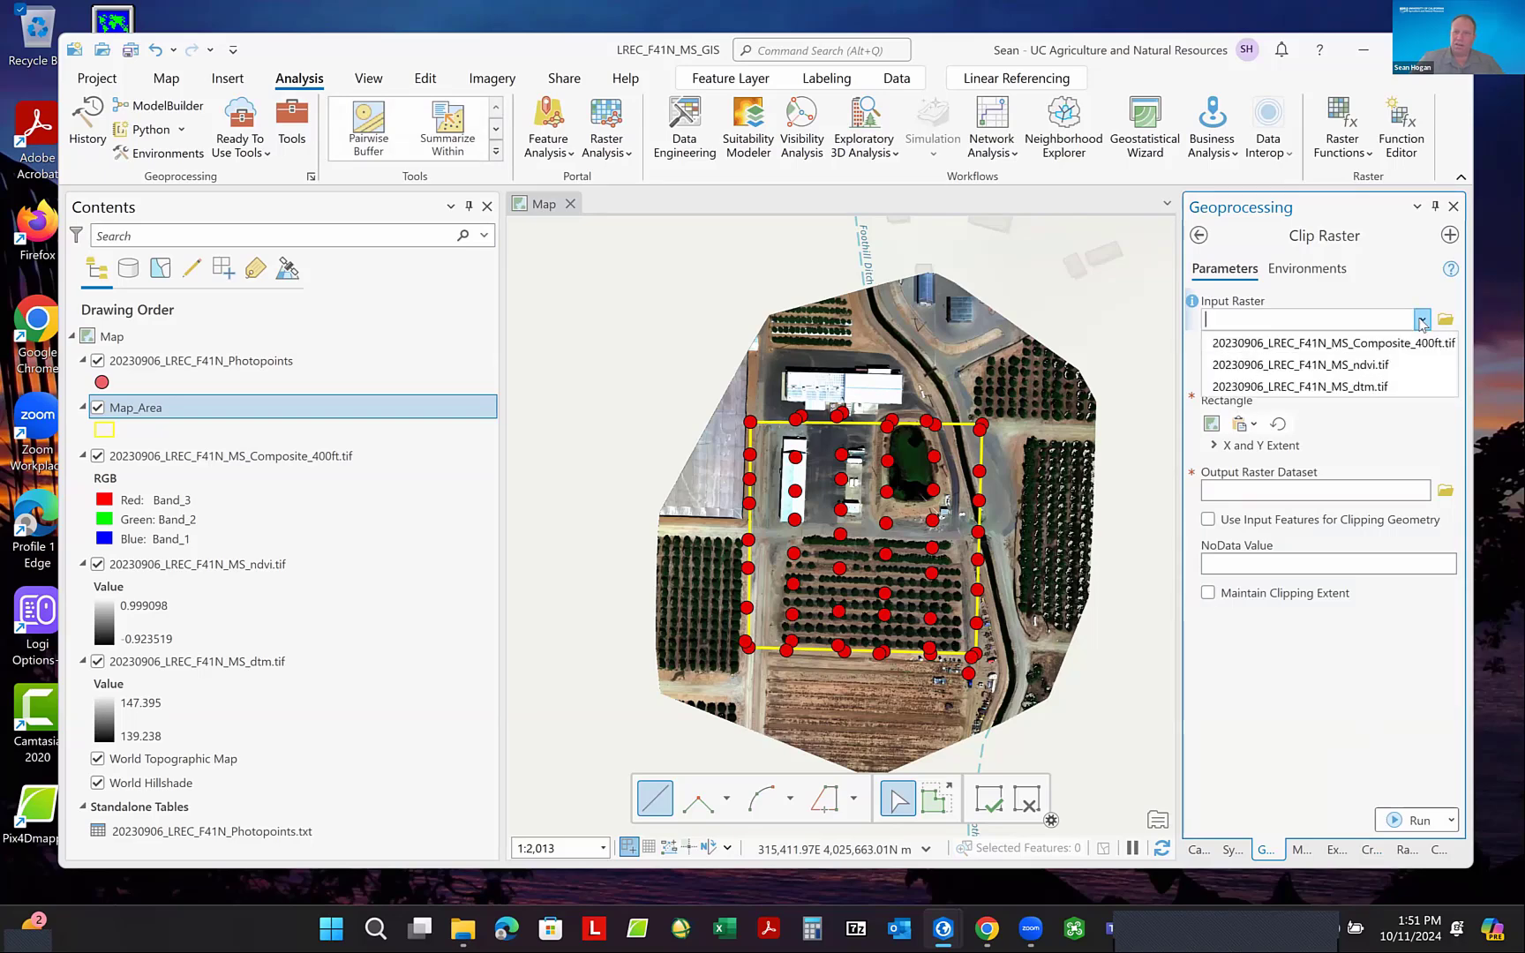
click(1357, 344)
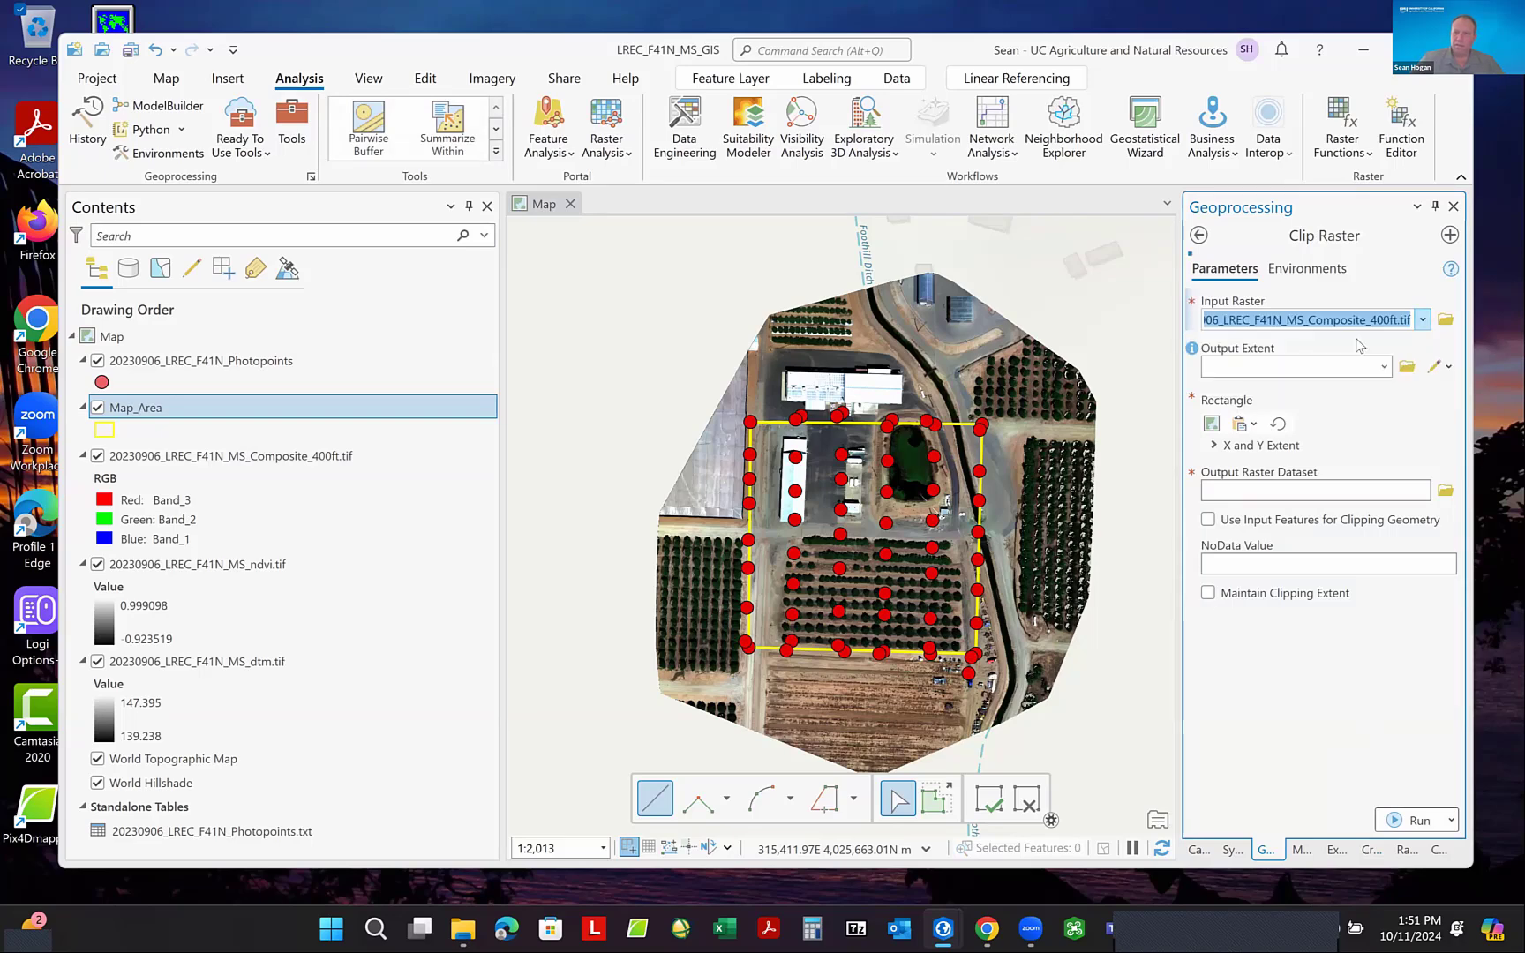
click(1383, 369)
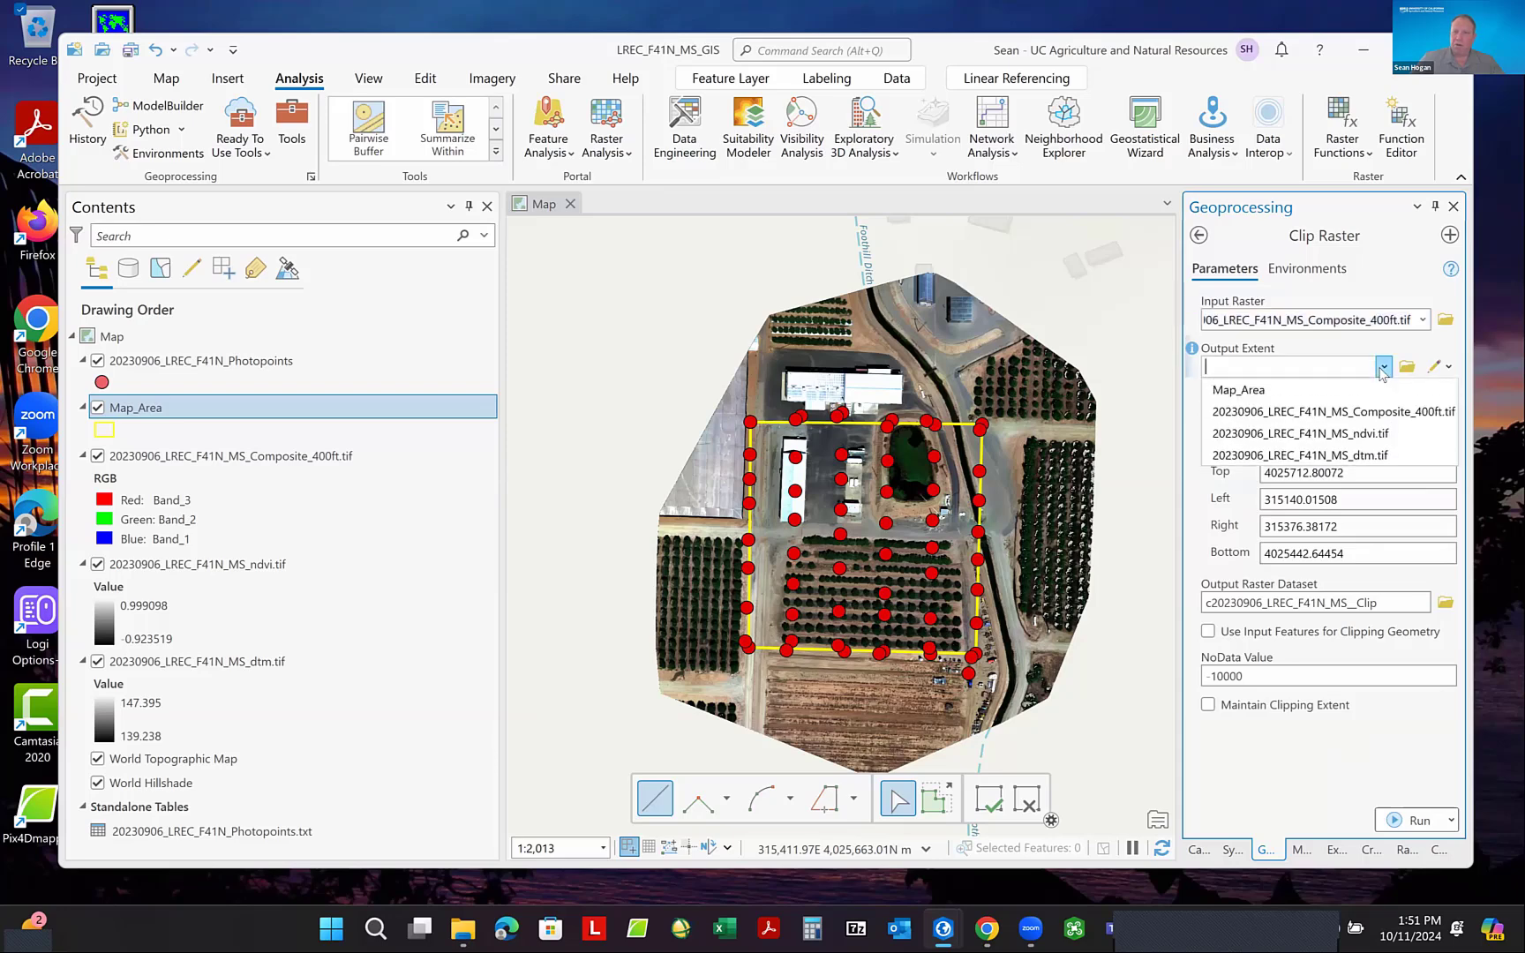
click(1260, 390)
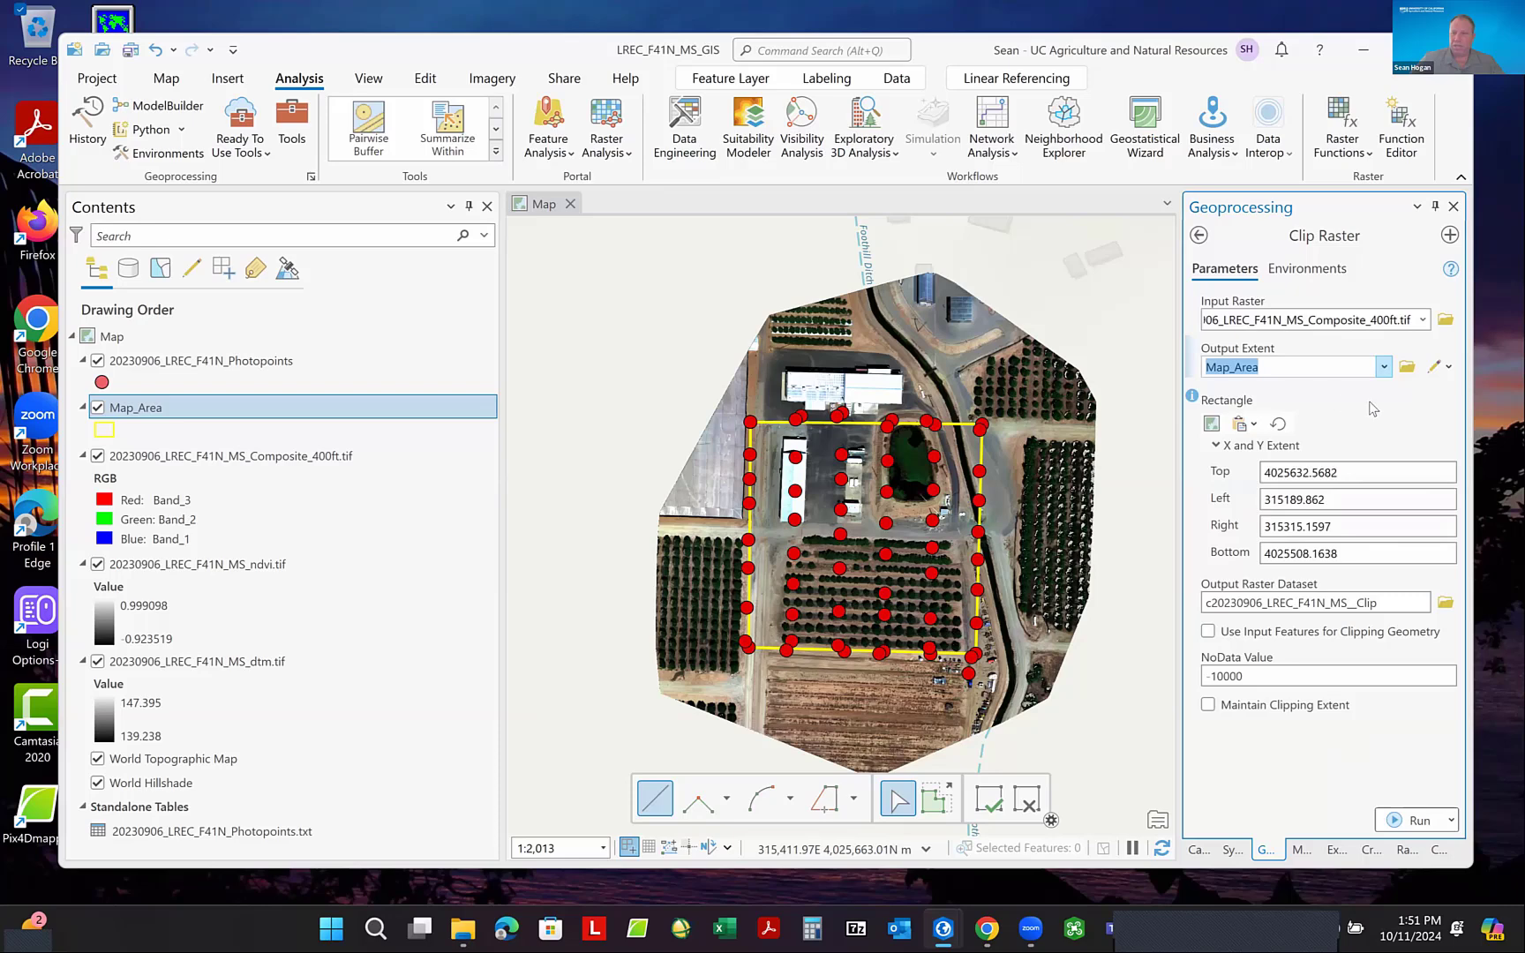
- Enable Use Input Features for Clipping Geometry and Maintain Clipping Extent for the raster clip
click(1208, 632)
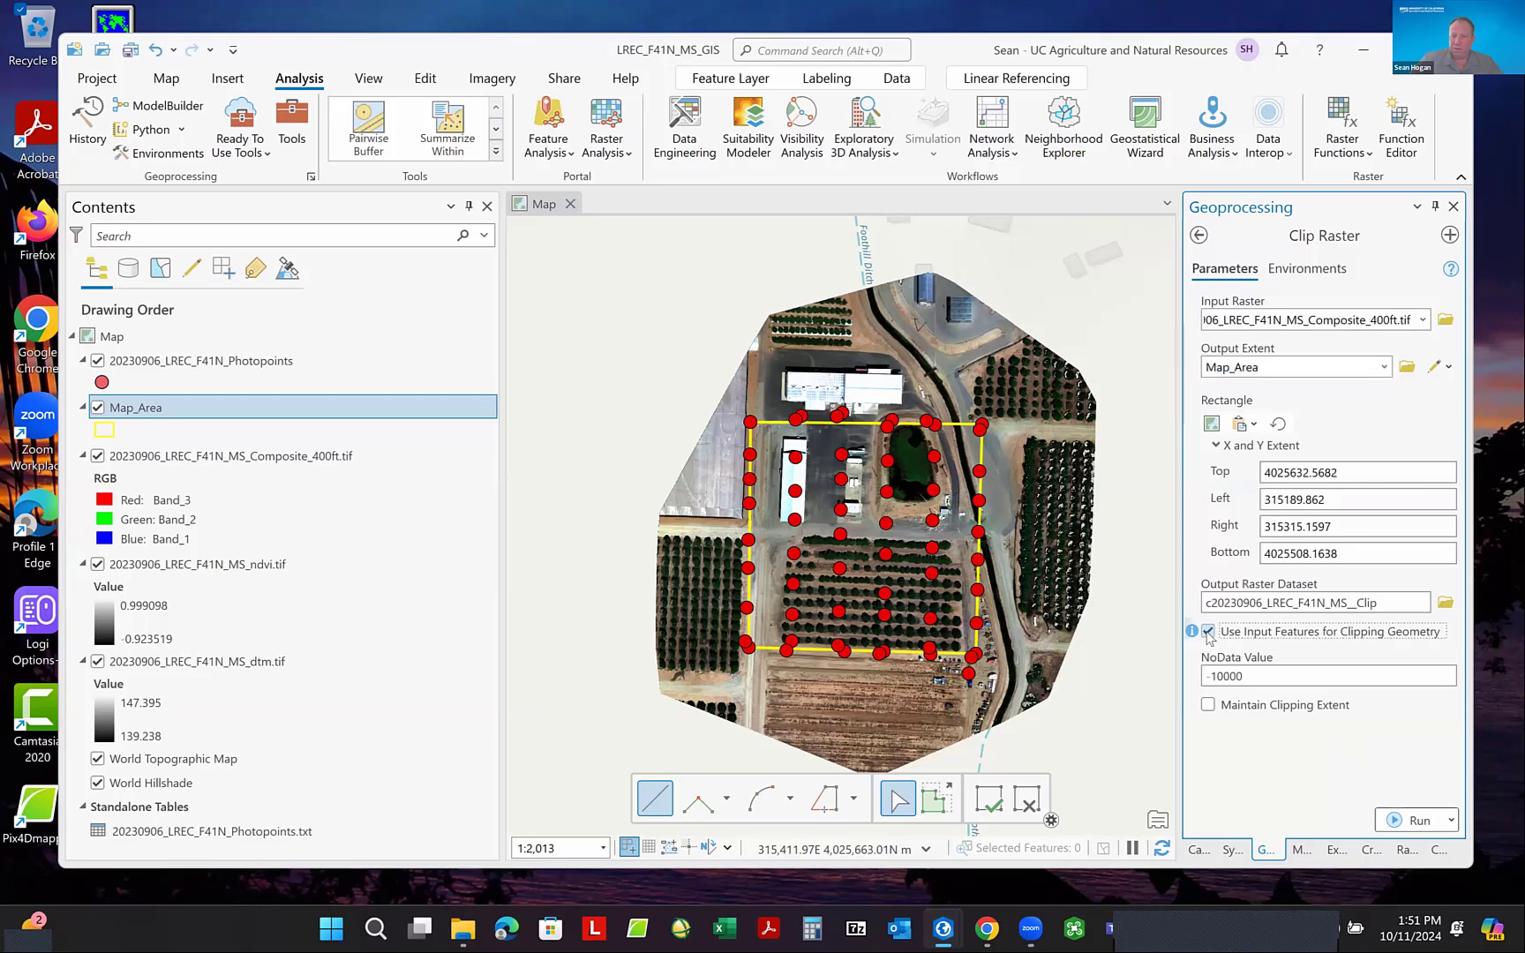
click(1209, 706)
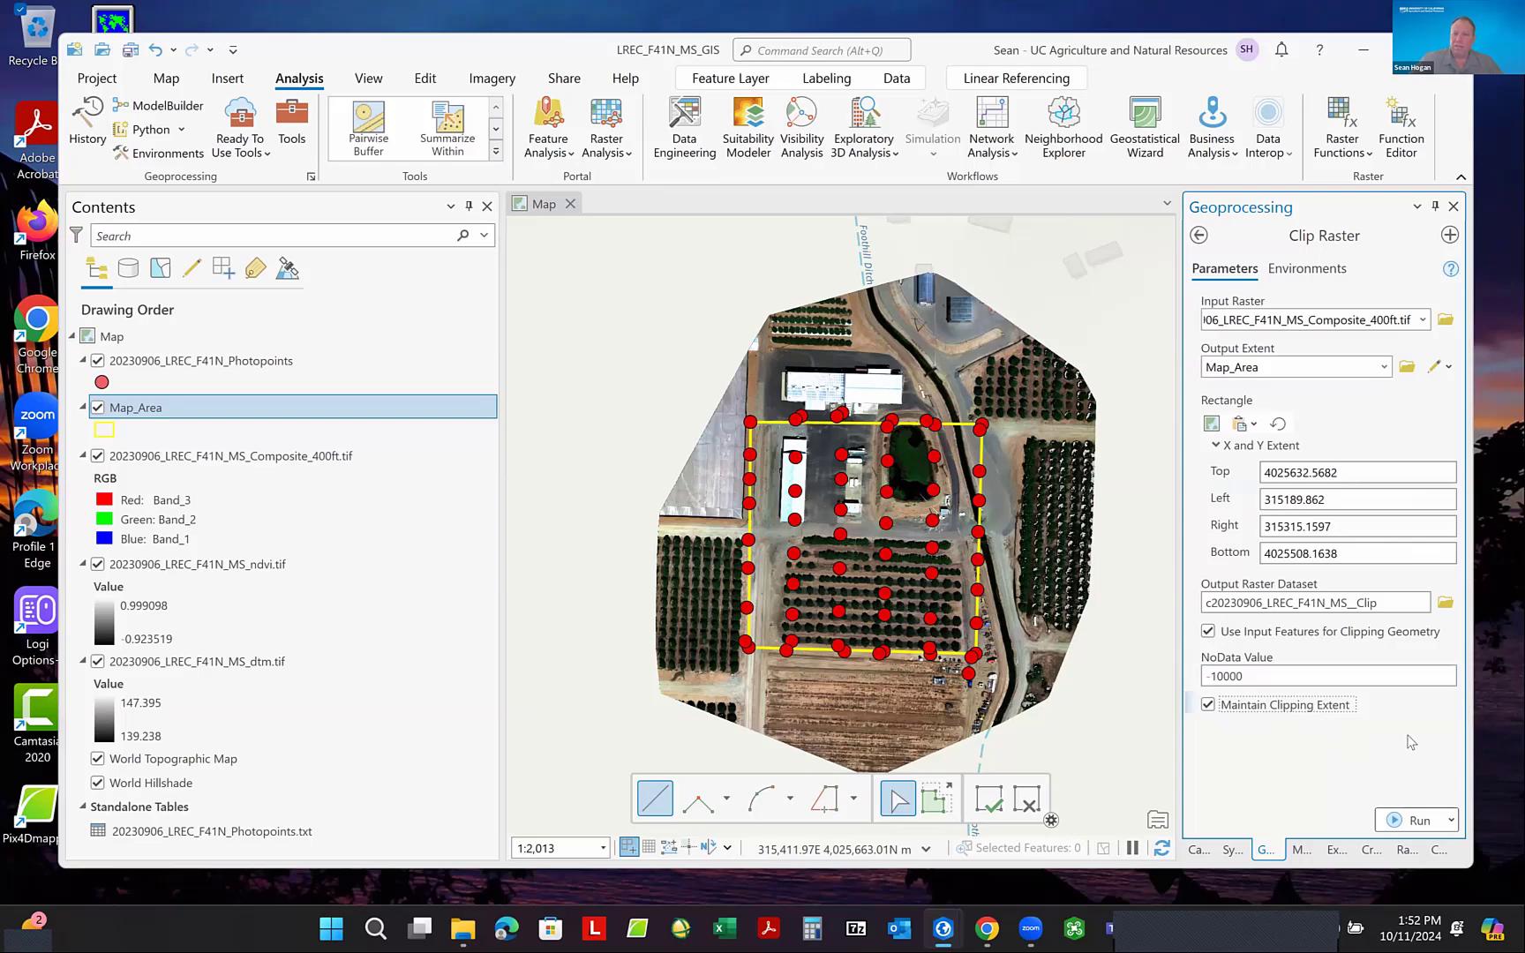
click(1410, 820)
- Remove the extra underscore before Clip in the output raster dataset name
click(1344, 604)
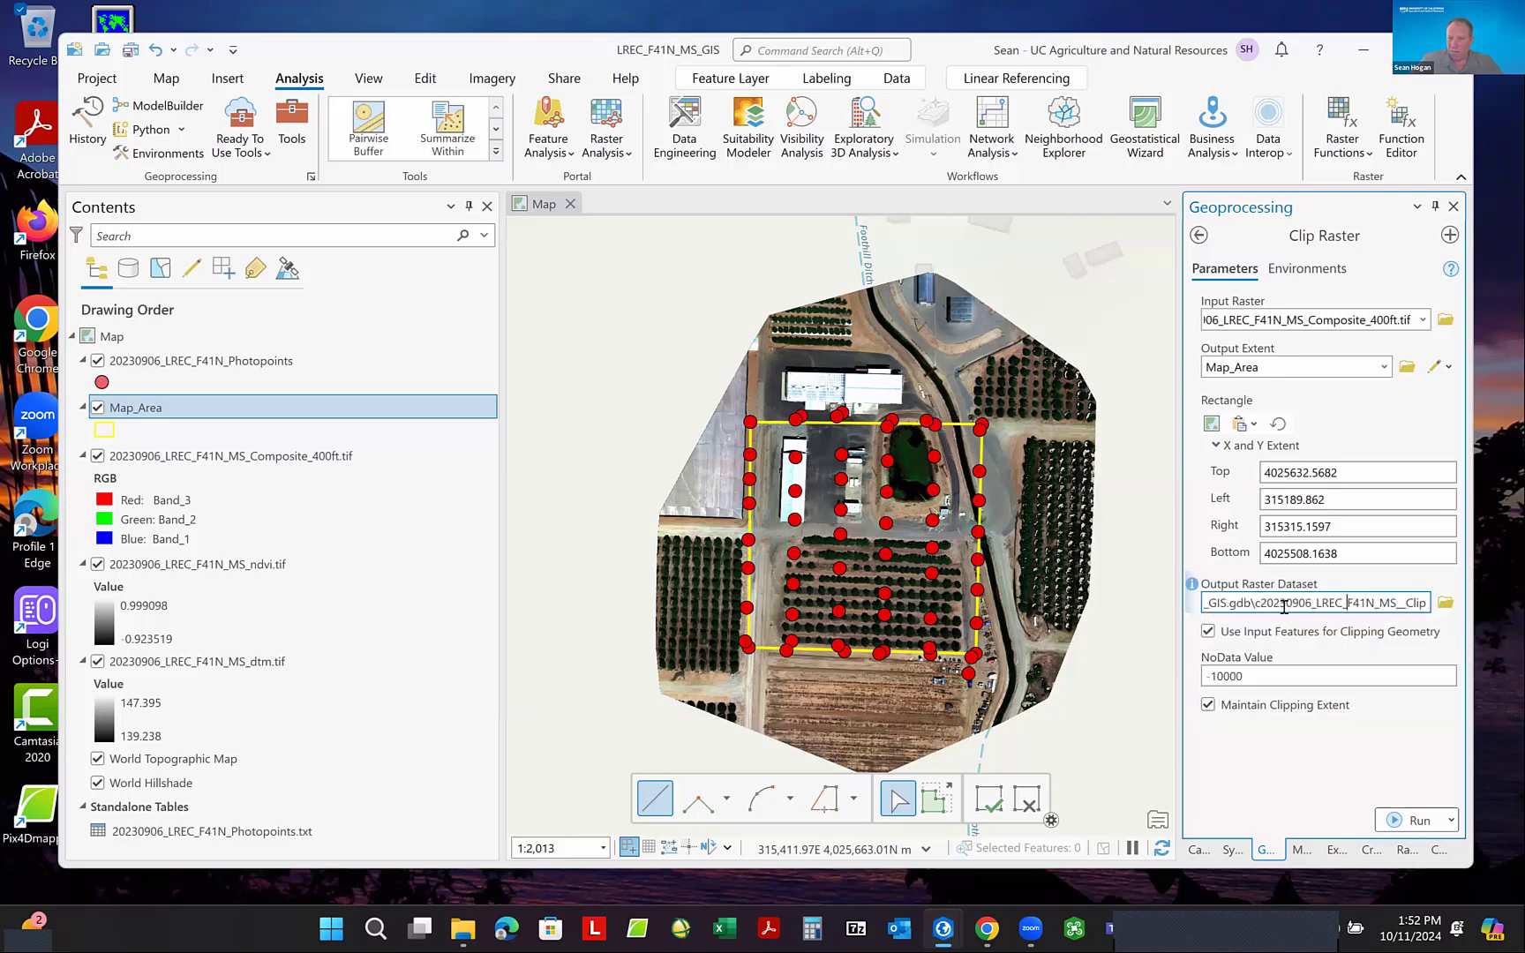
click(1408, 603)
key(BackSpace)
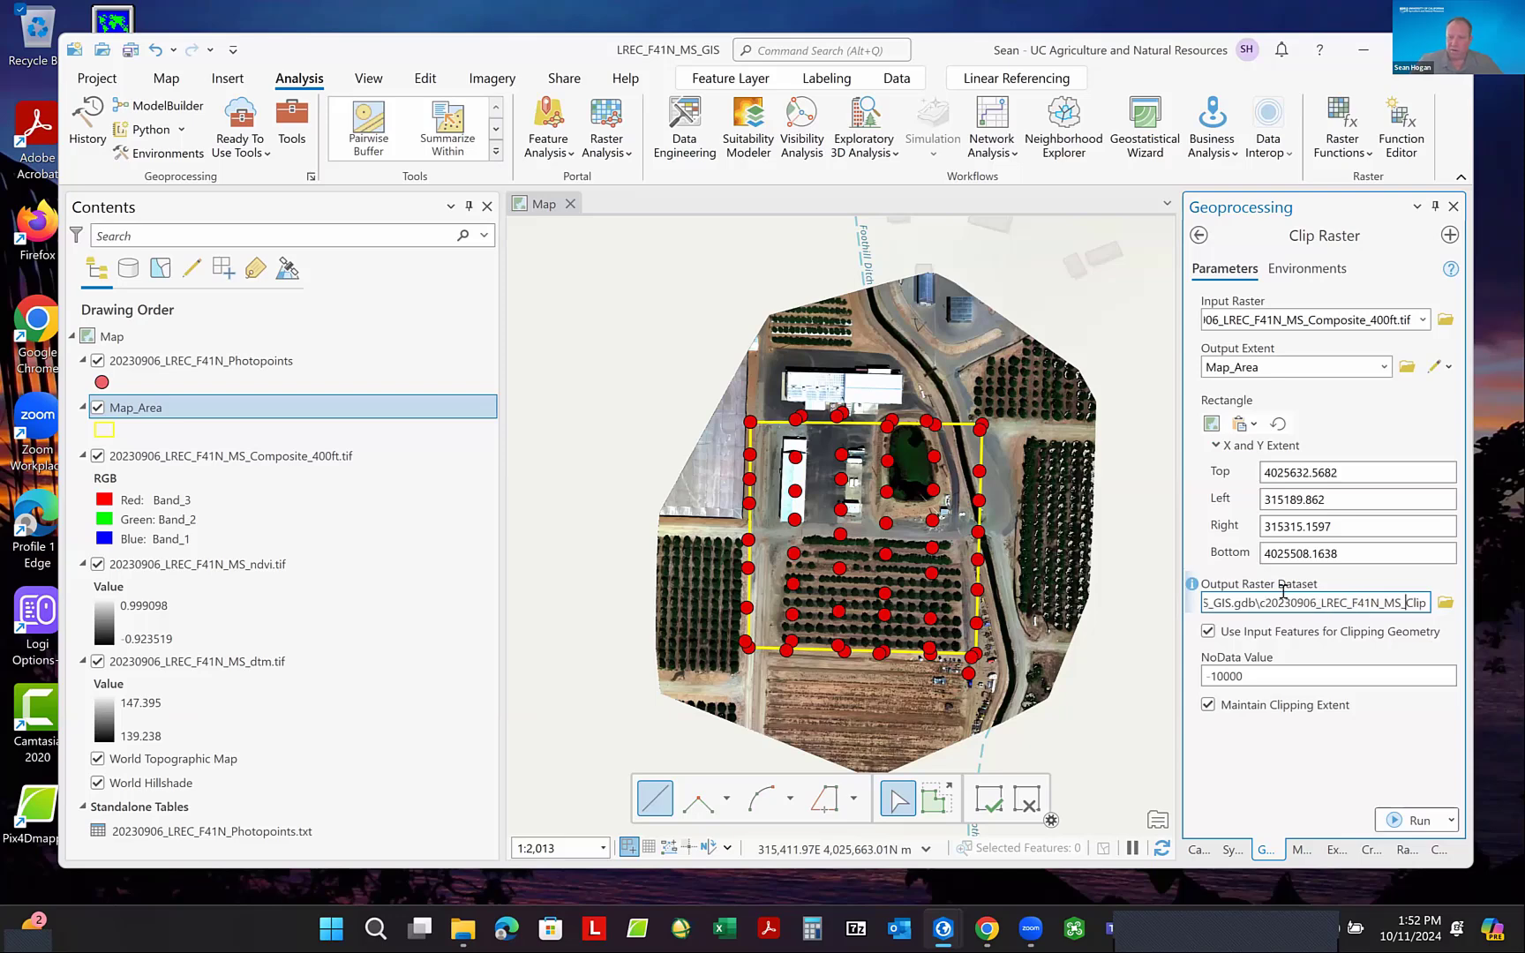
click(1446, 603)
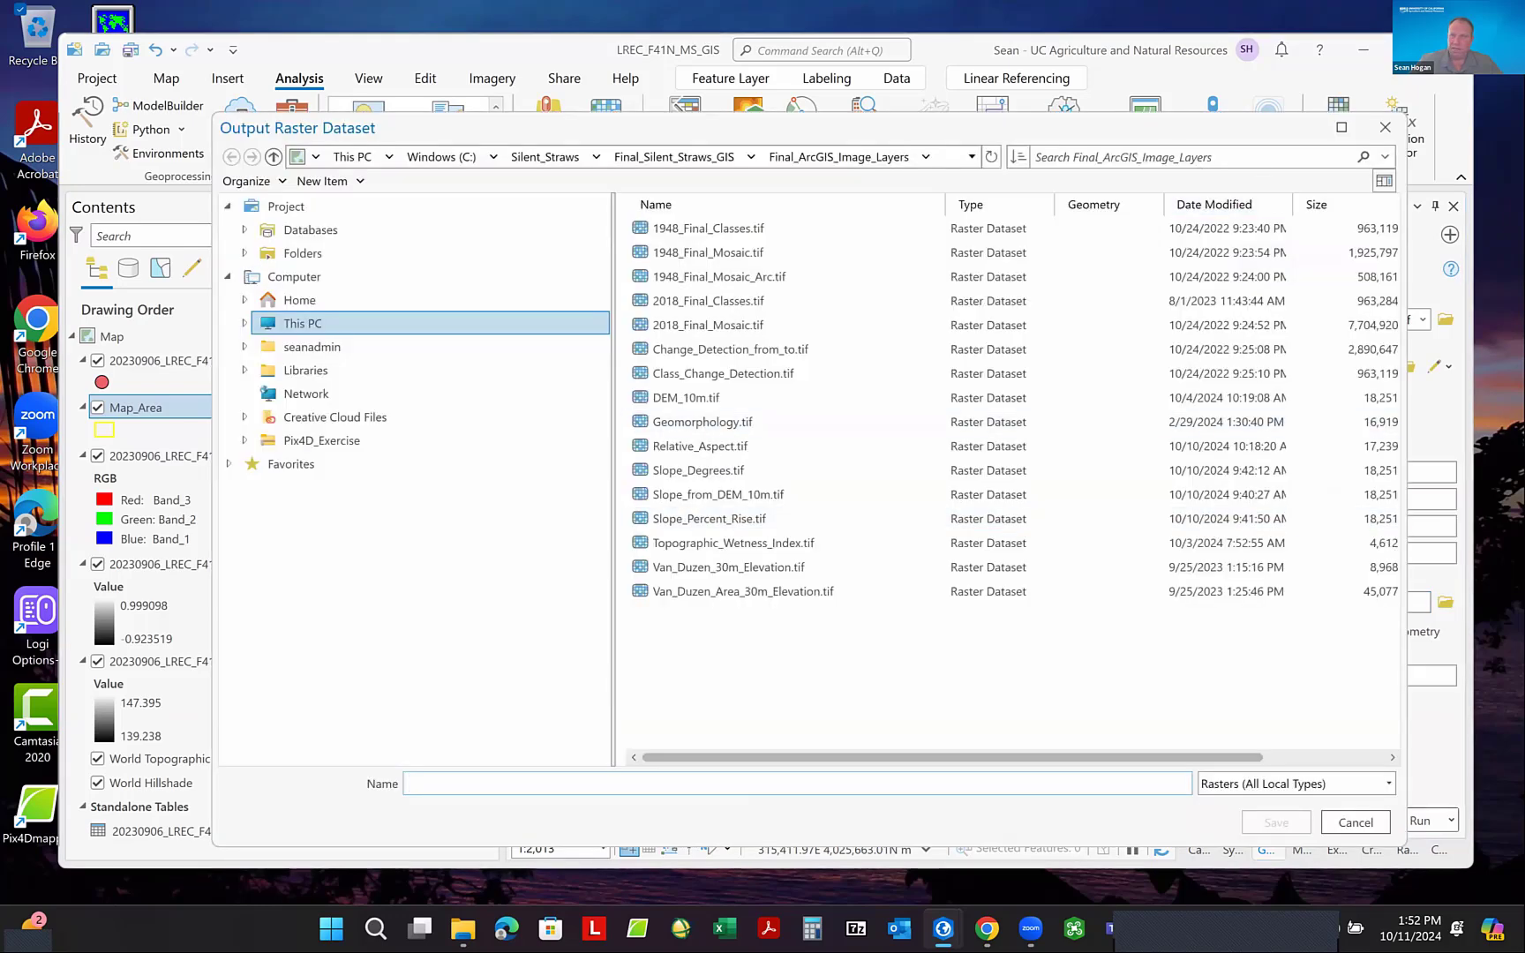
click(1385, 127)
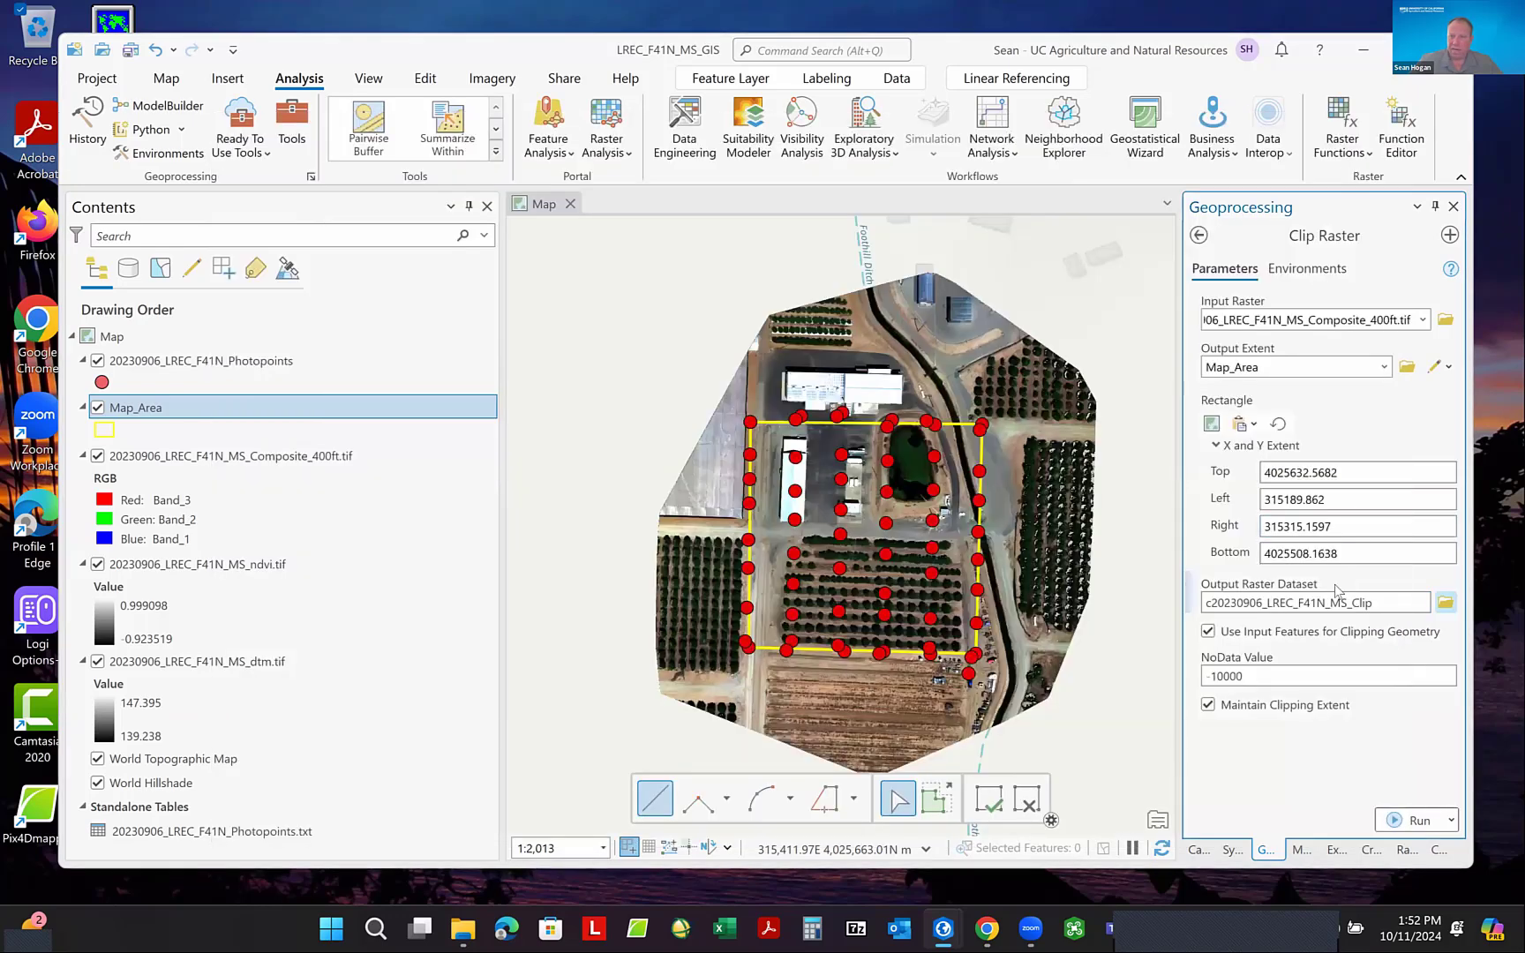
click(1217, 603)
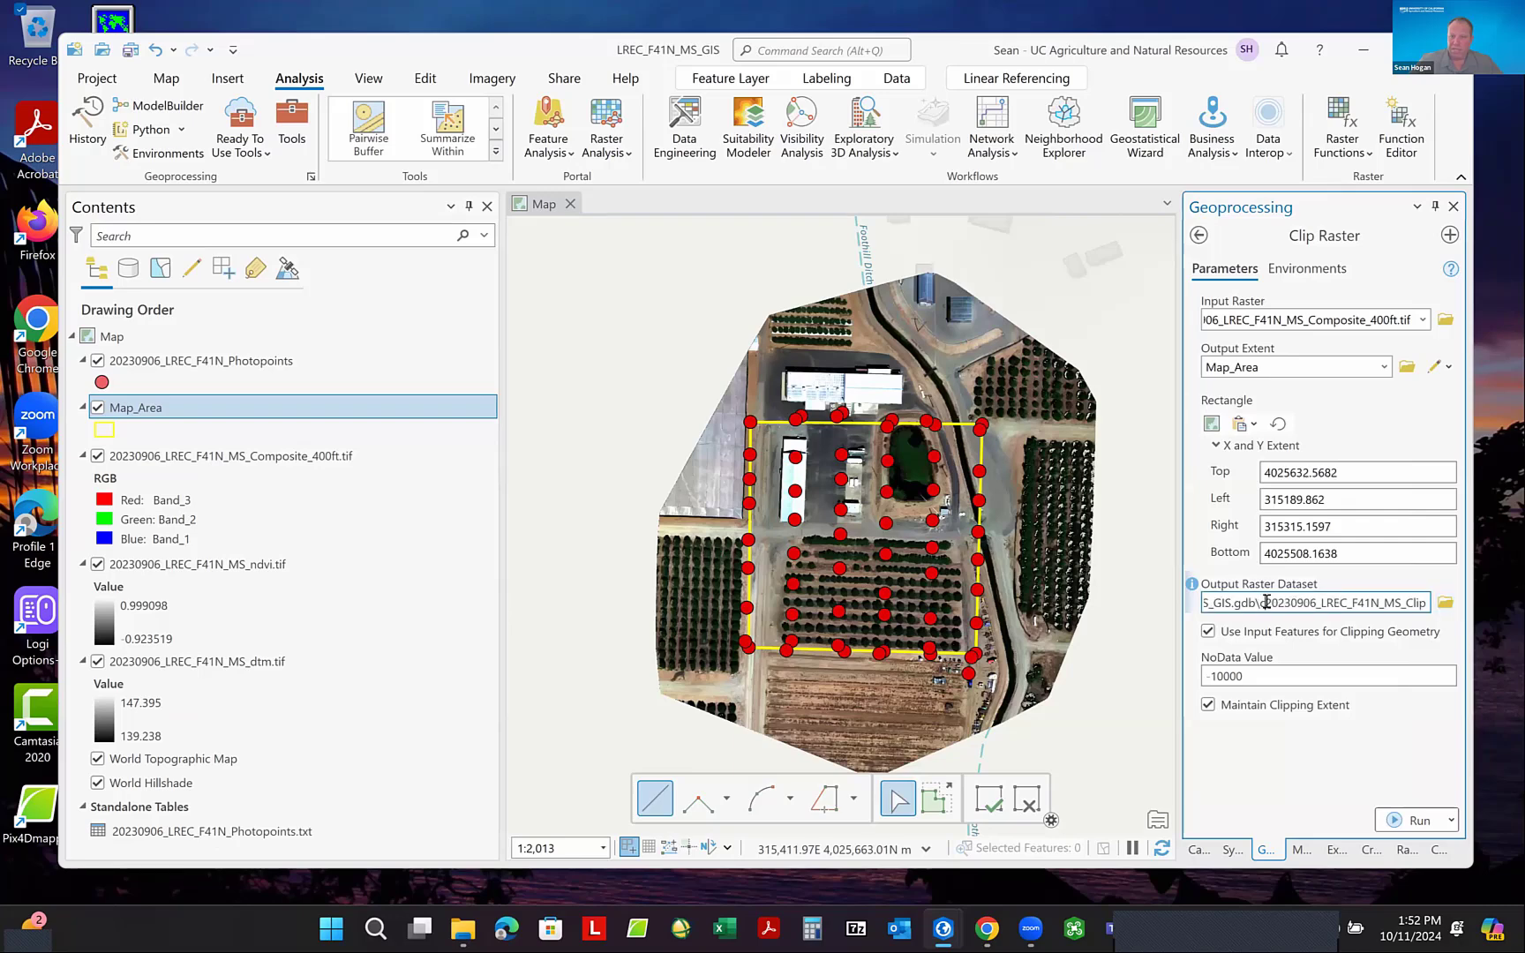
drag(1266, 604, 1432, 609)
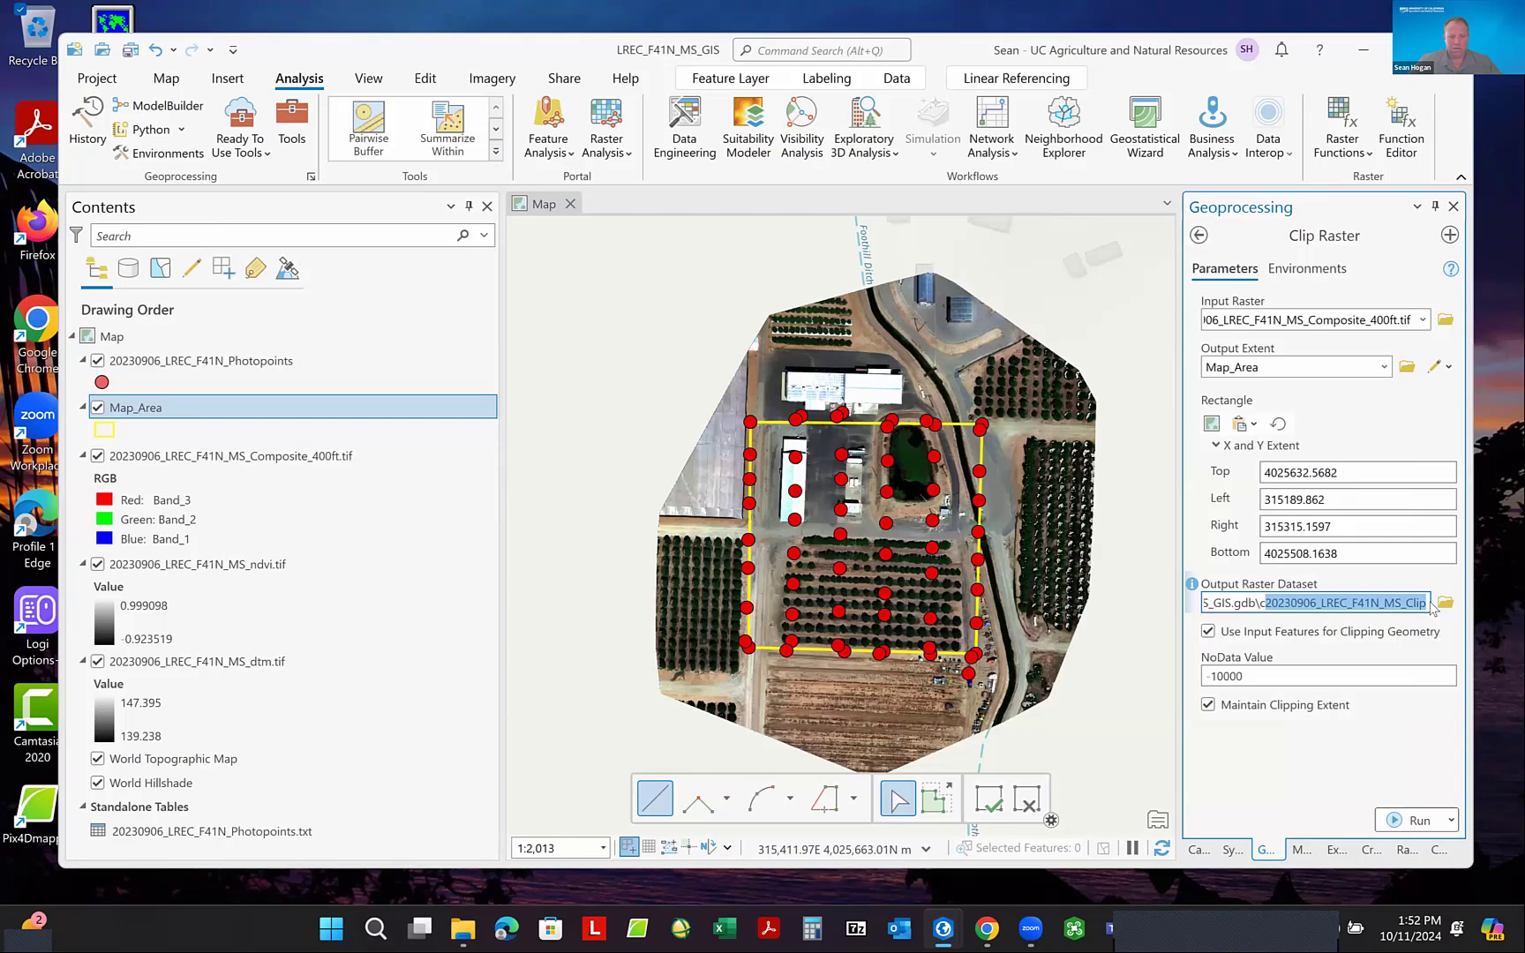
- Set the output raster to 20230906_LREC_F41N_MS_Composite_400ft_Clip.tif in the LREC_F41N_MS_GIS Imagery folder and run Clip Raster
click(1445, 603)
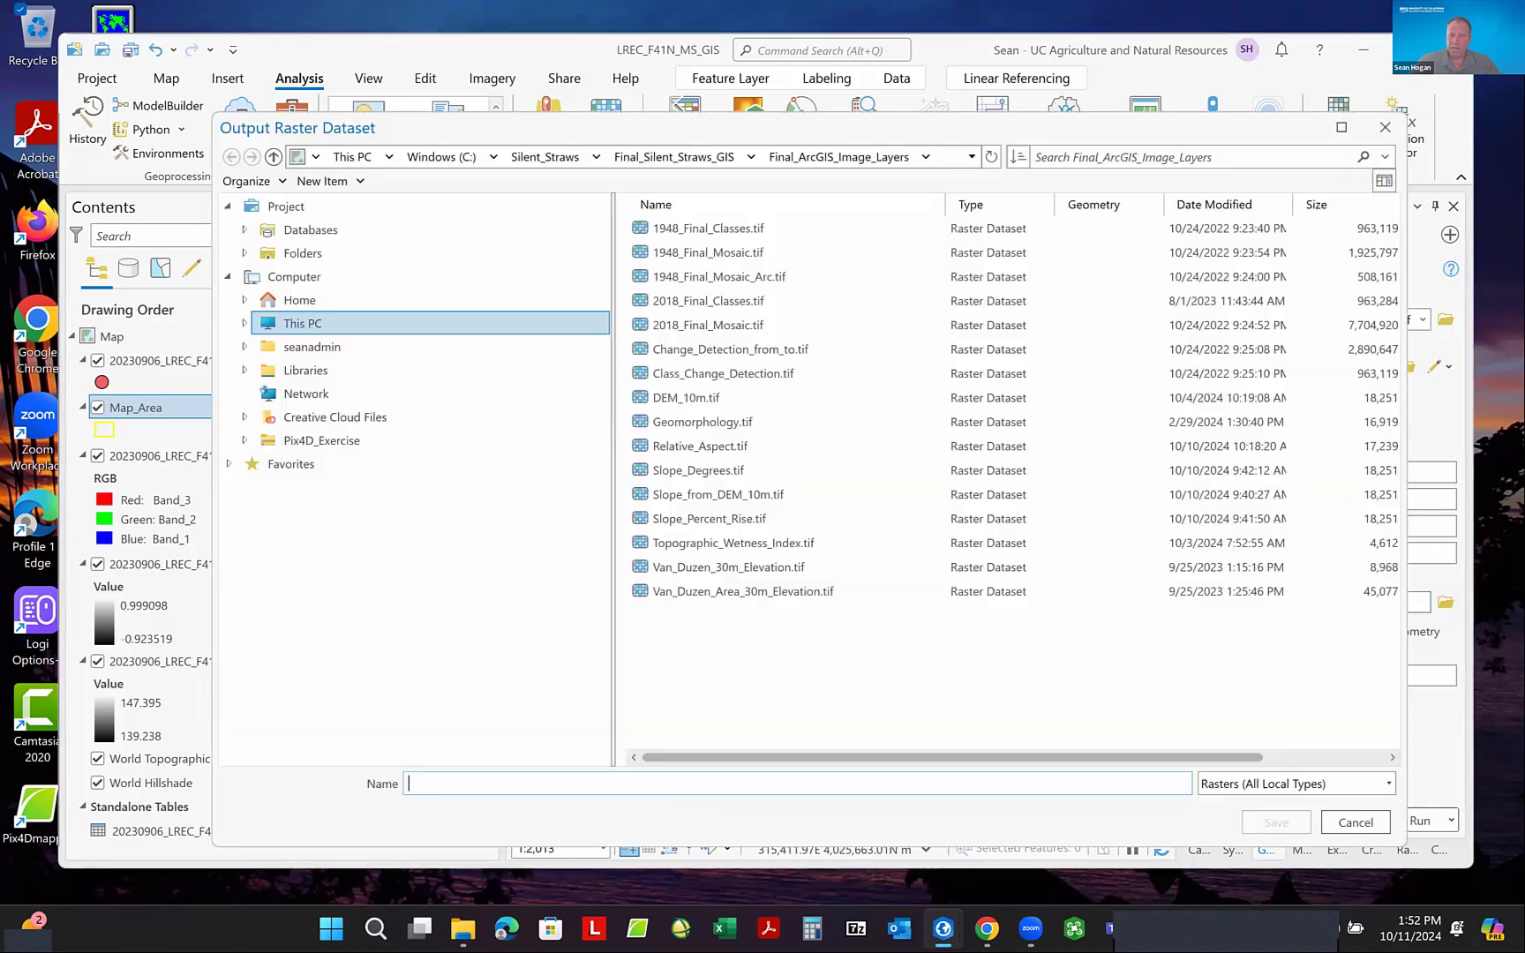
click(303, 255)
click(686, 231)
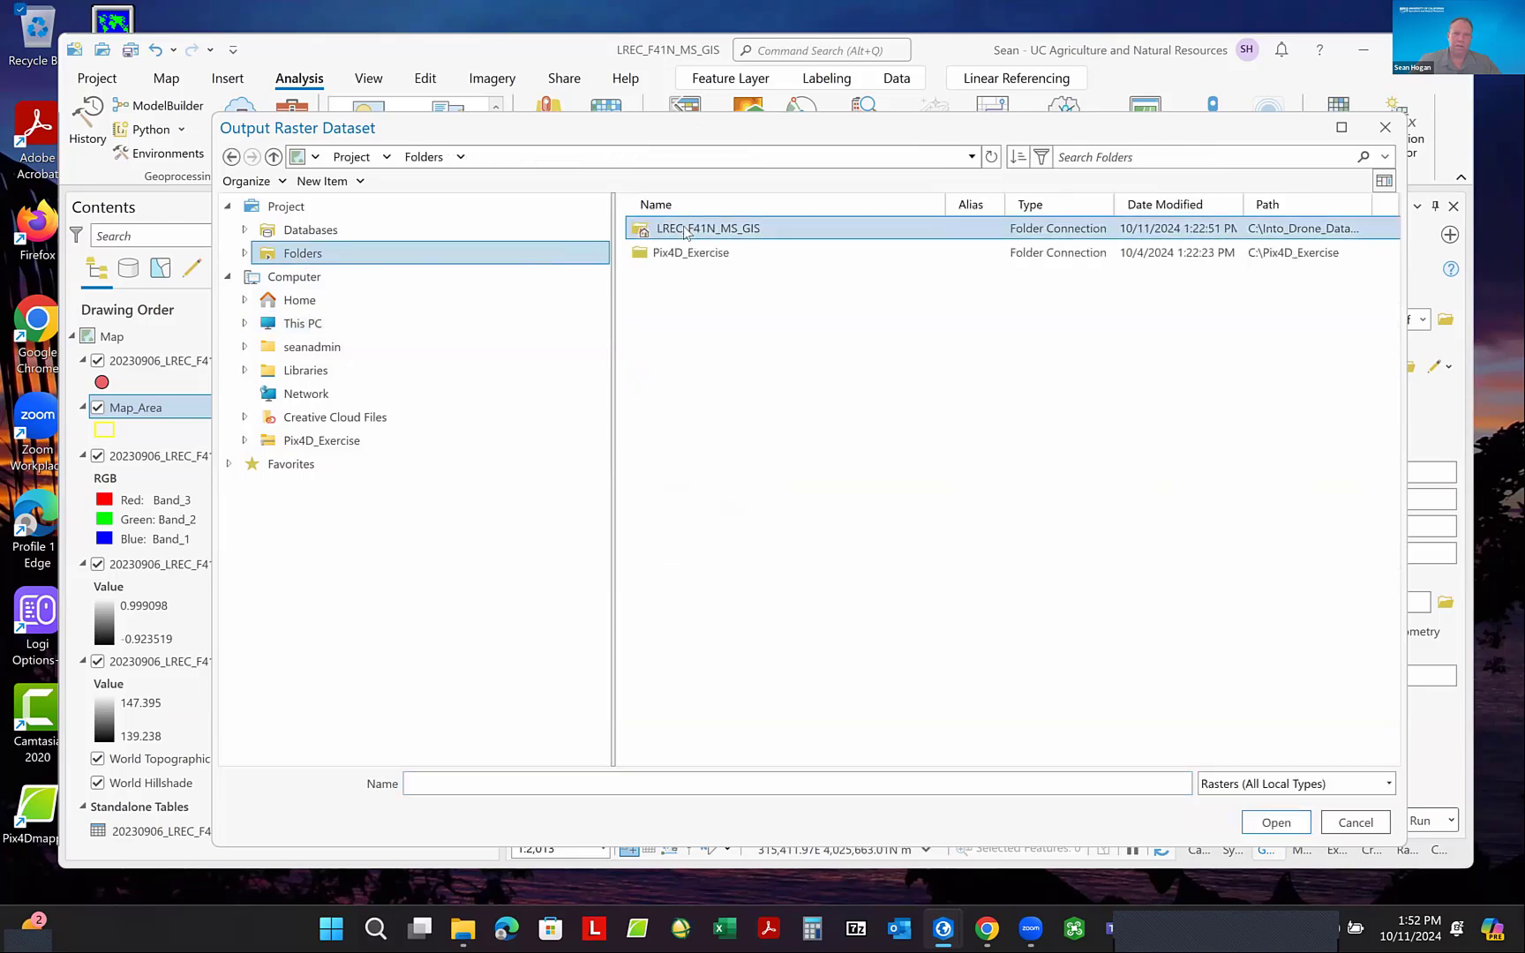
double_click(686, 230)
double_click(679, 301)
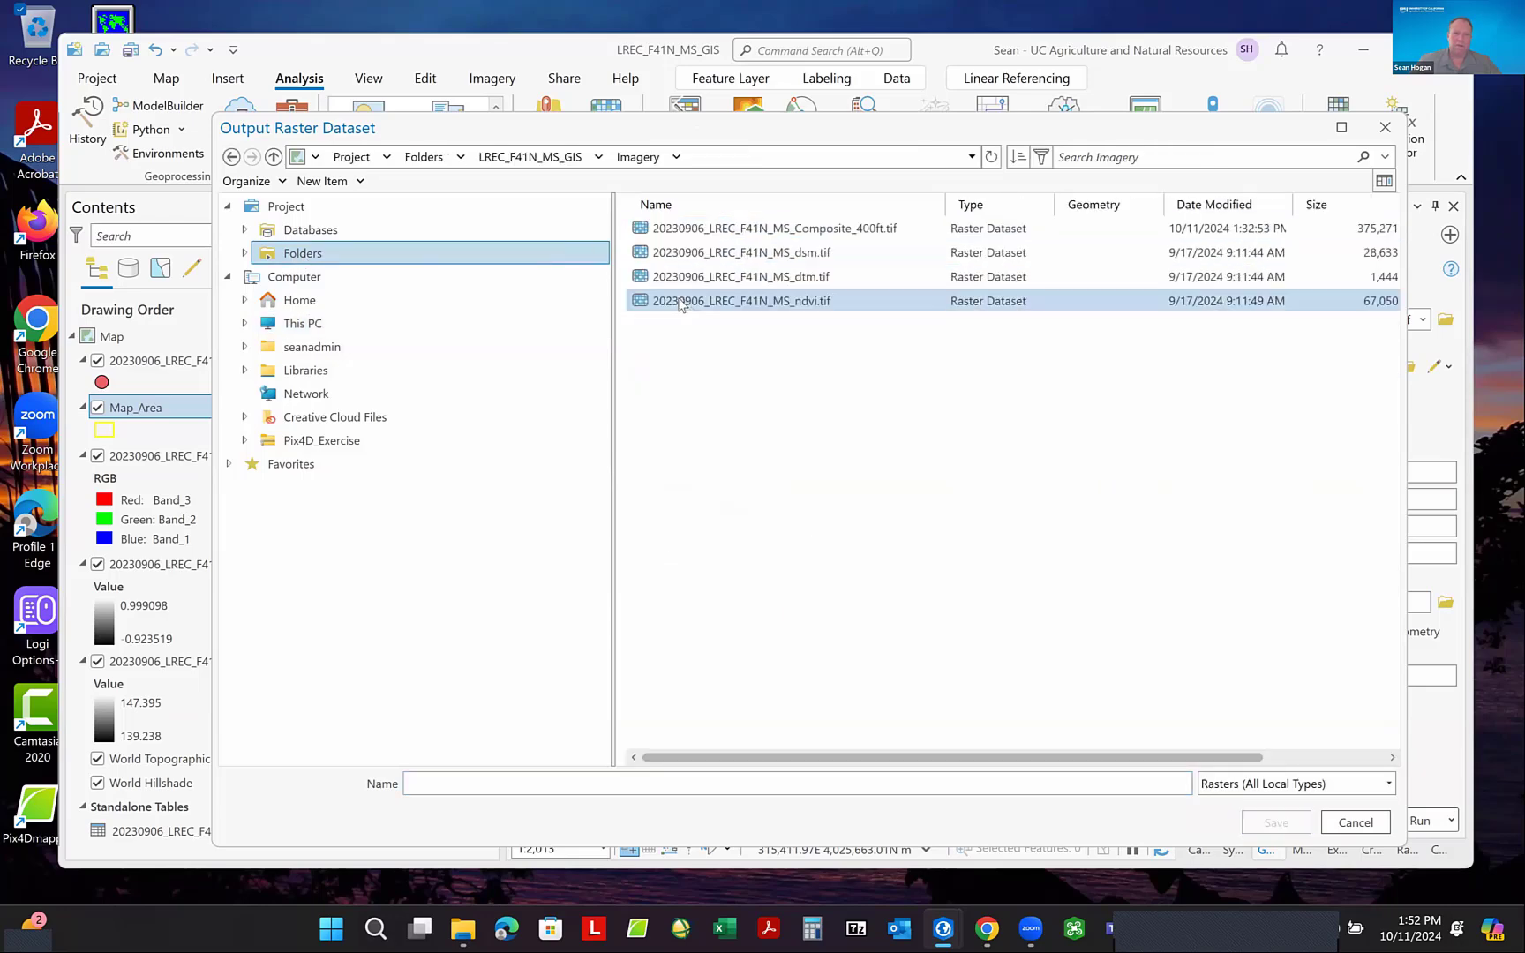
click(761, 230)
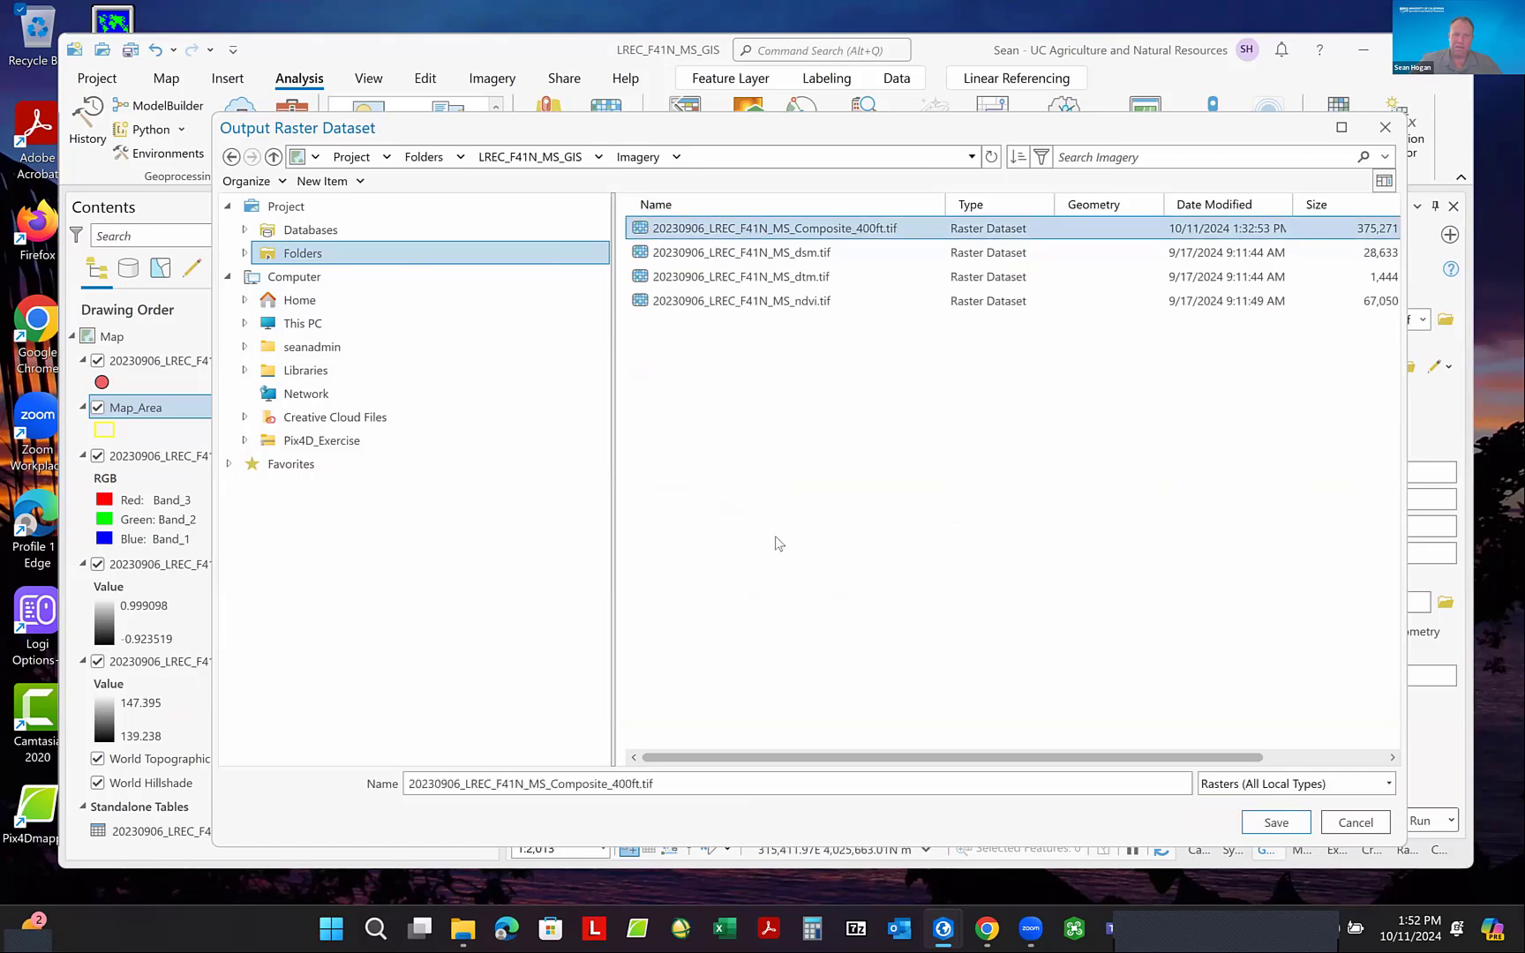
click(640, 783)
text(_Clip)
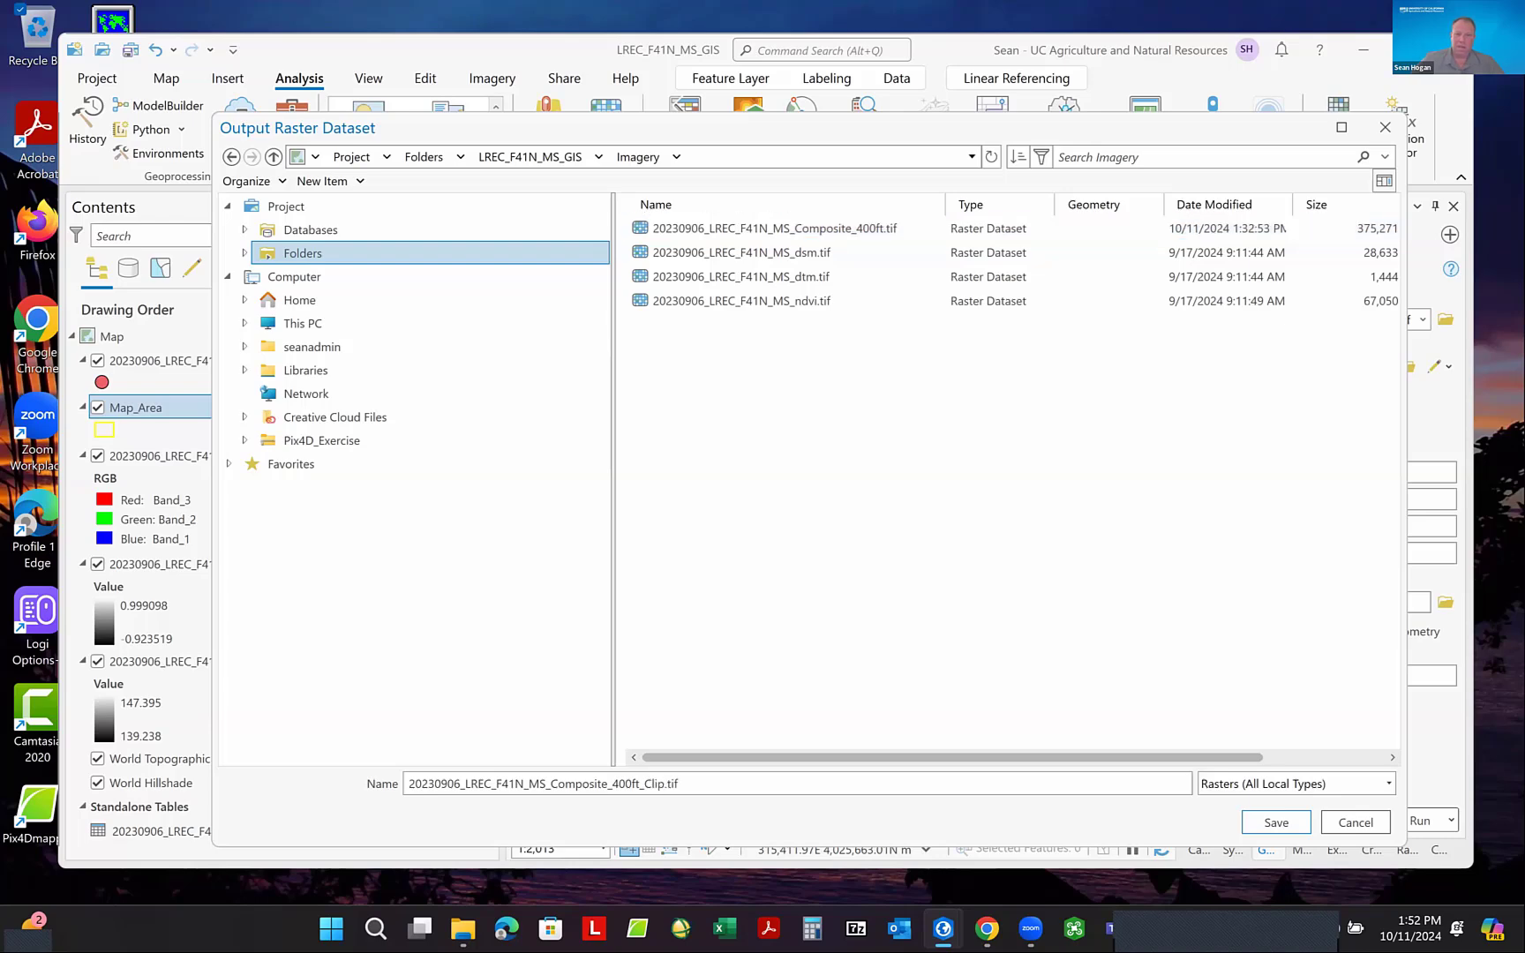
click(1280, 826)
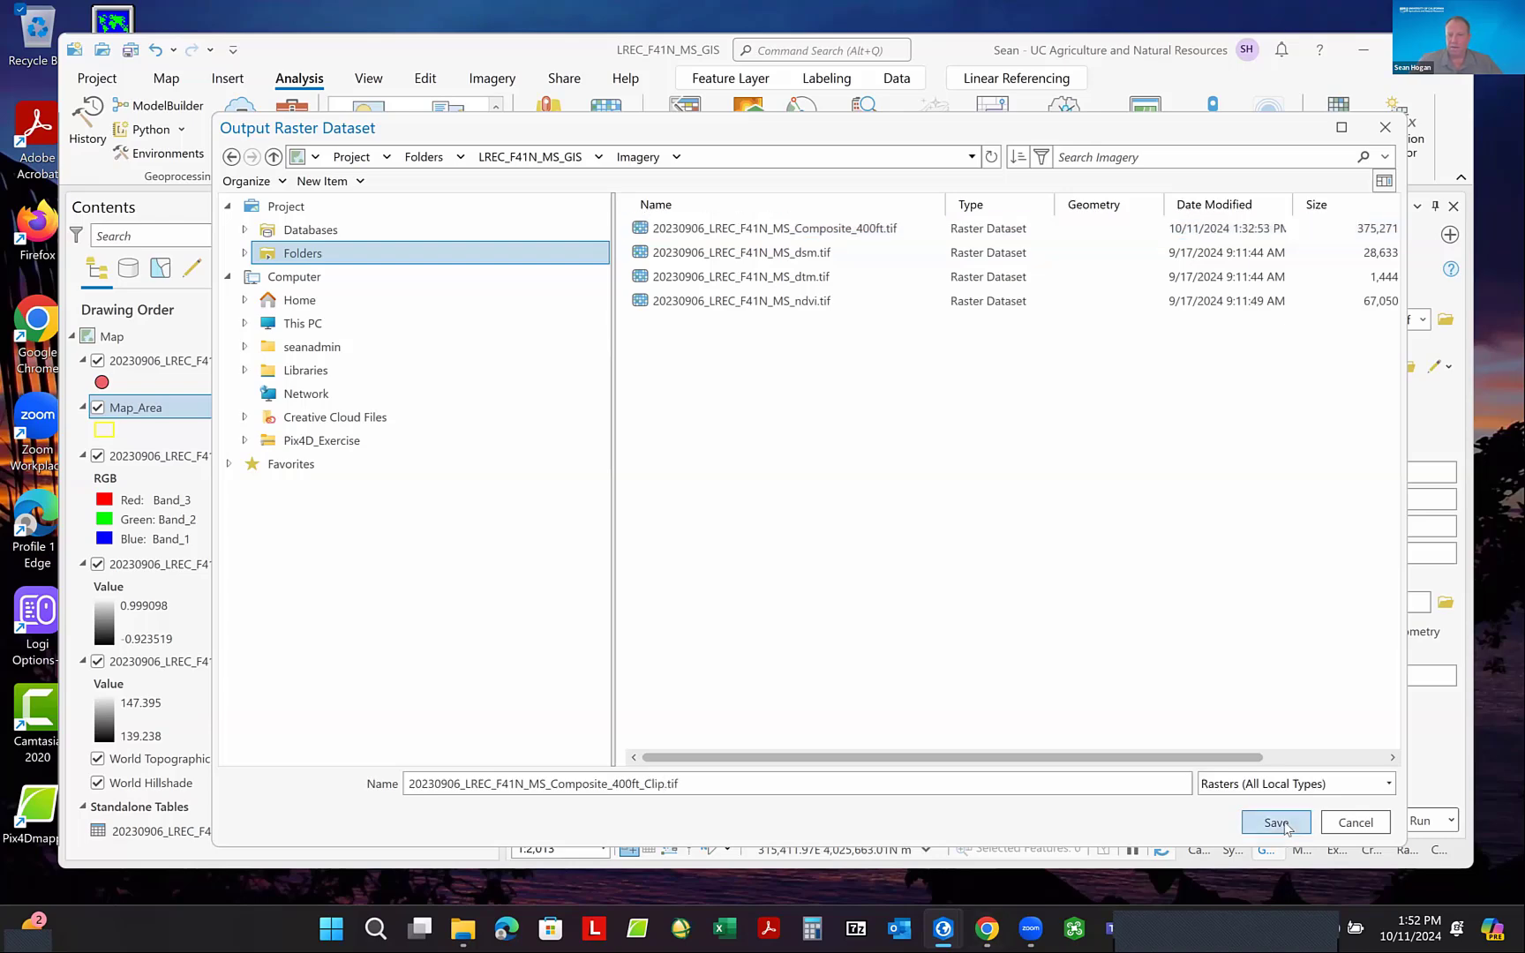
click(1394, 820)
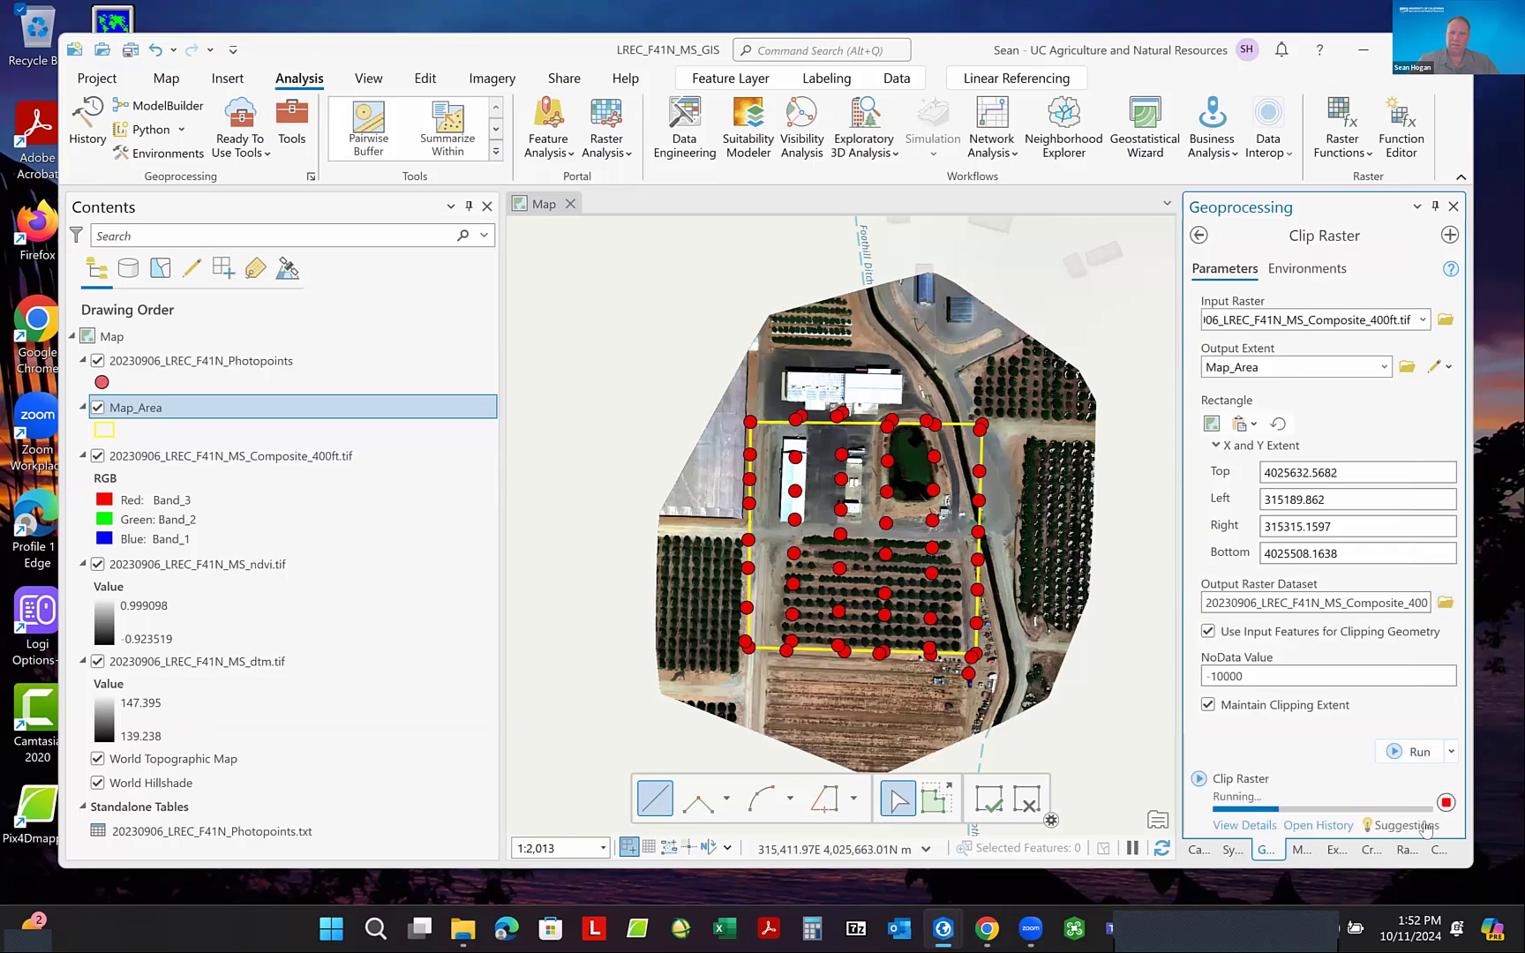
mouse_move(1424, 828)
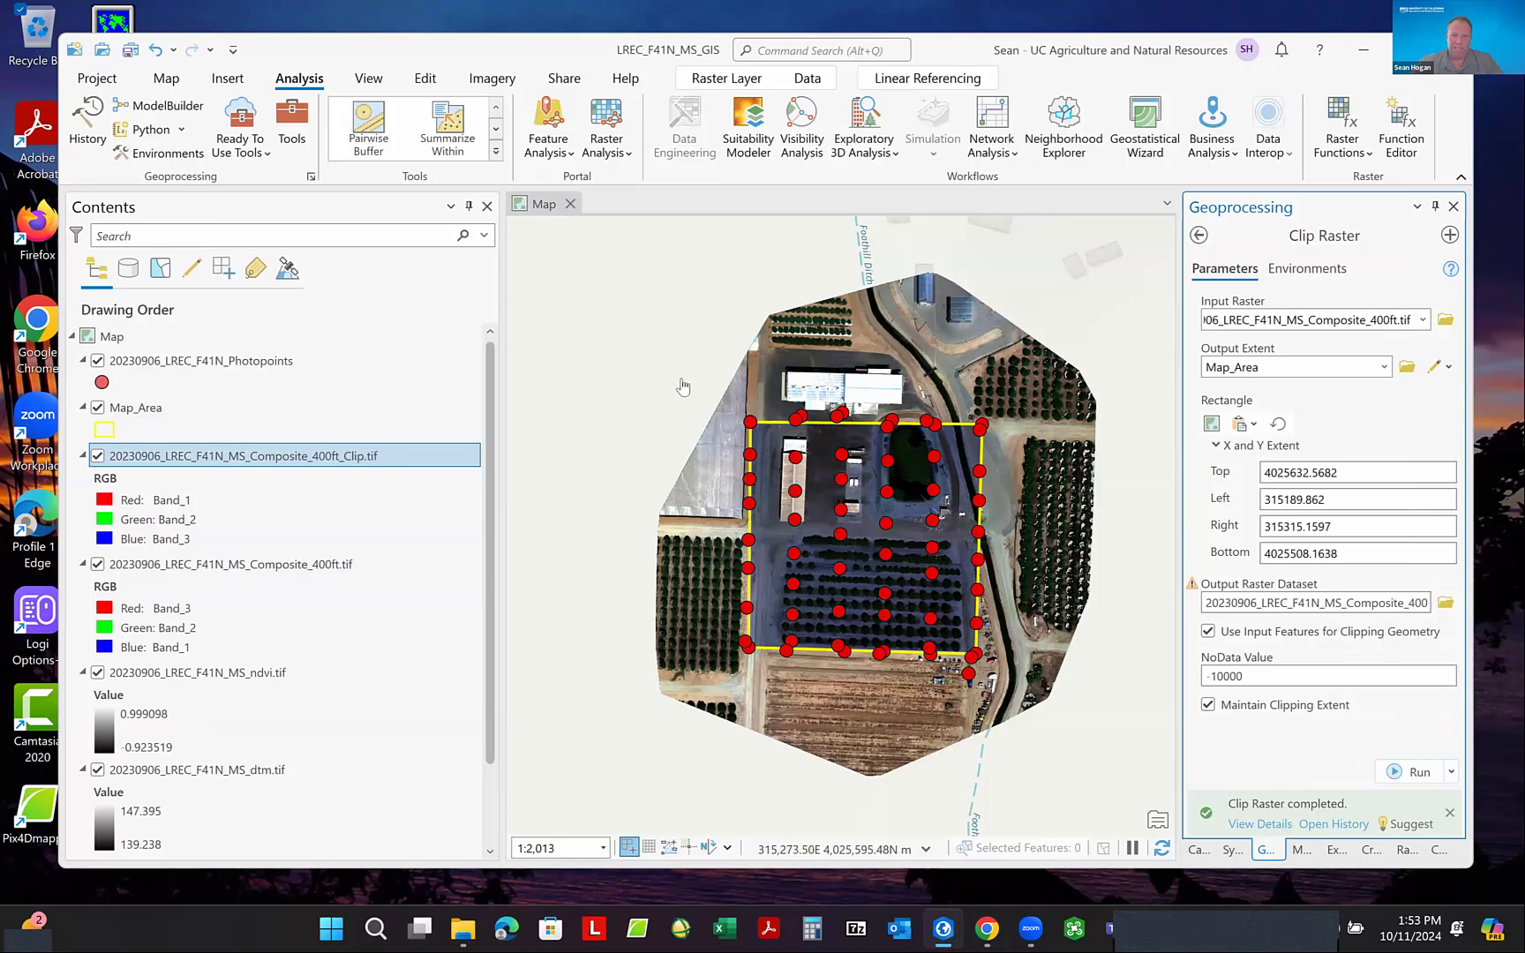
- Assign Band_3 to red and Band_1 to blue in the clipped composite raster's RGB display
click(98, 565)
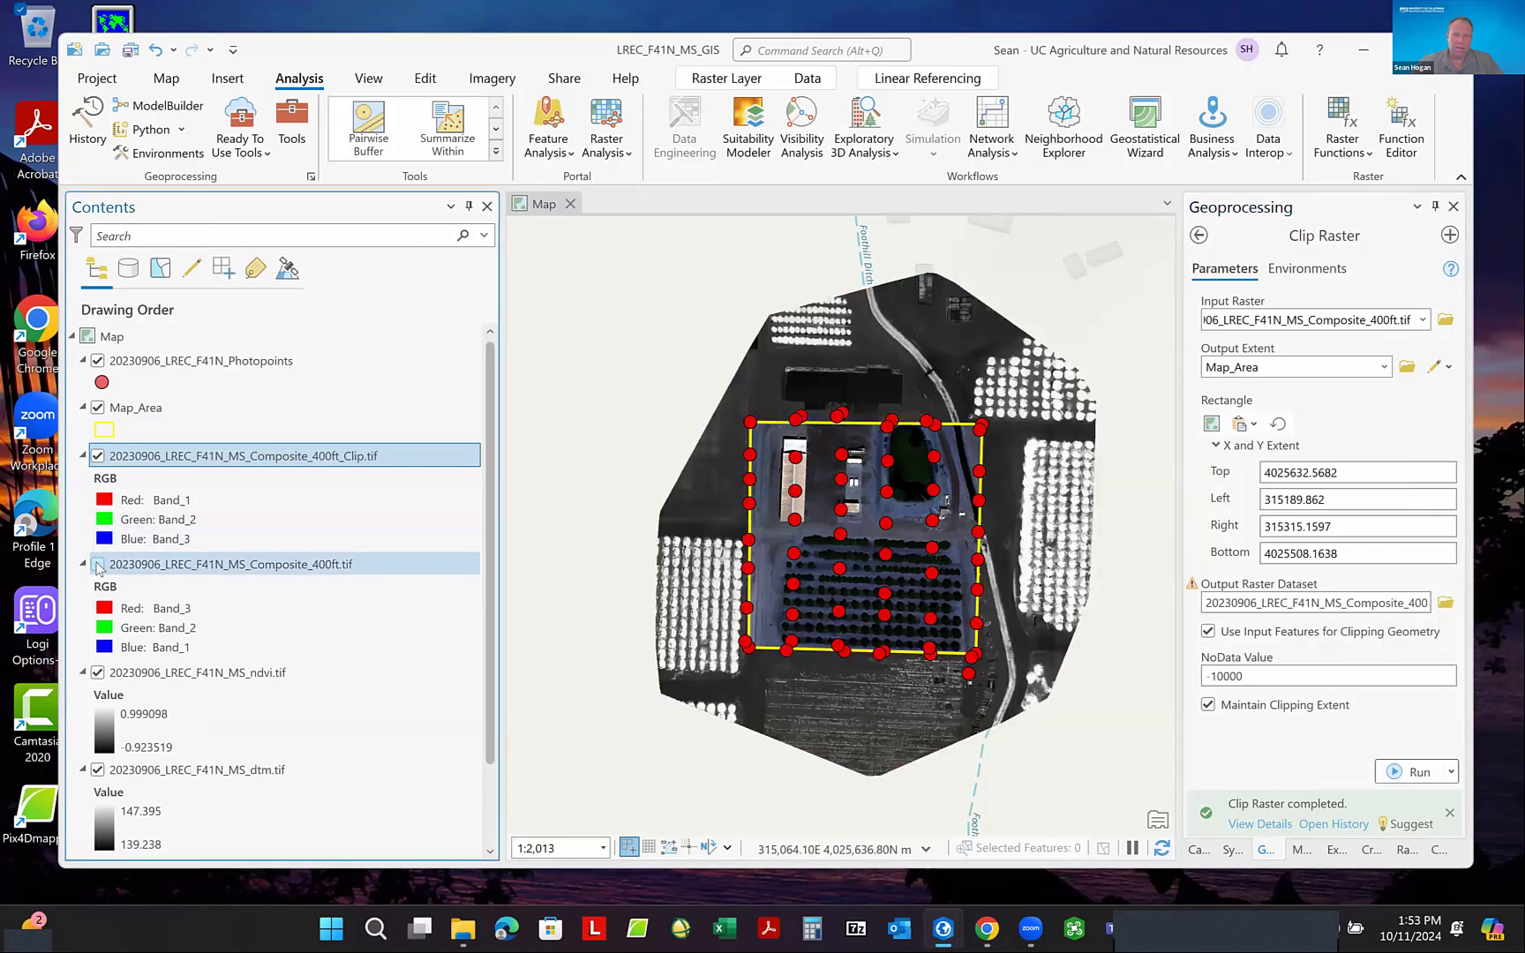
click(98, 565)
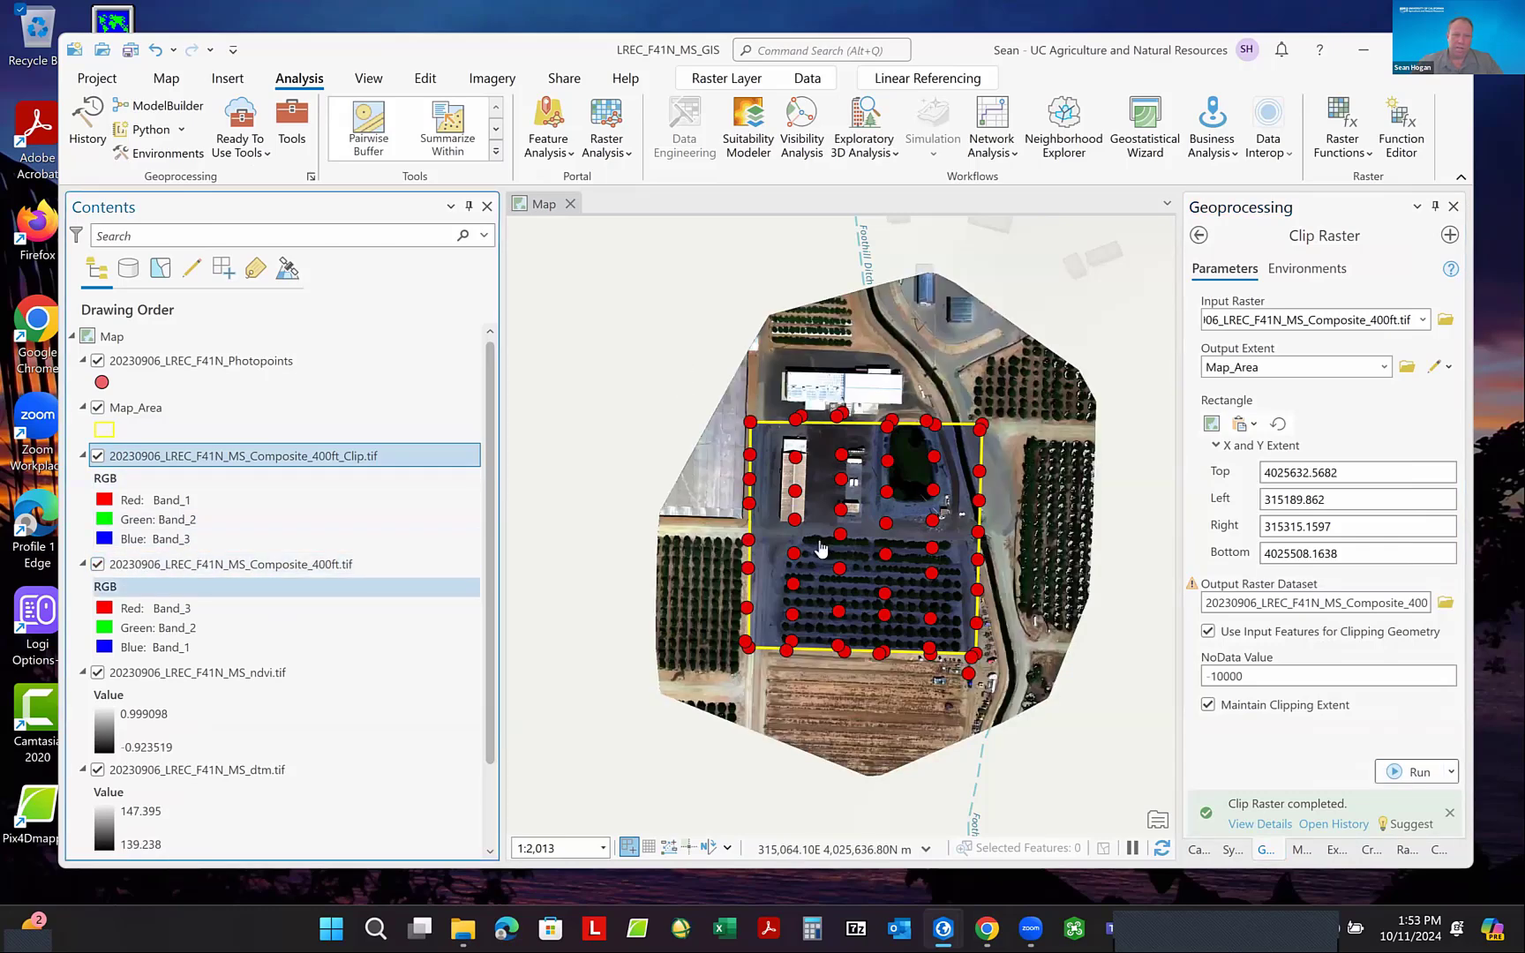
click(156, 501)
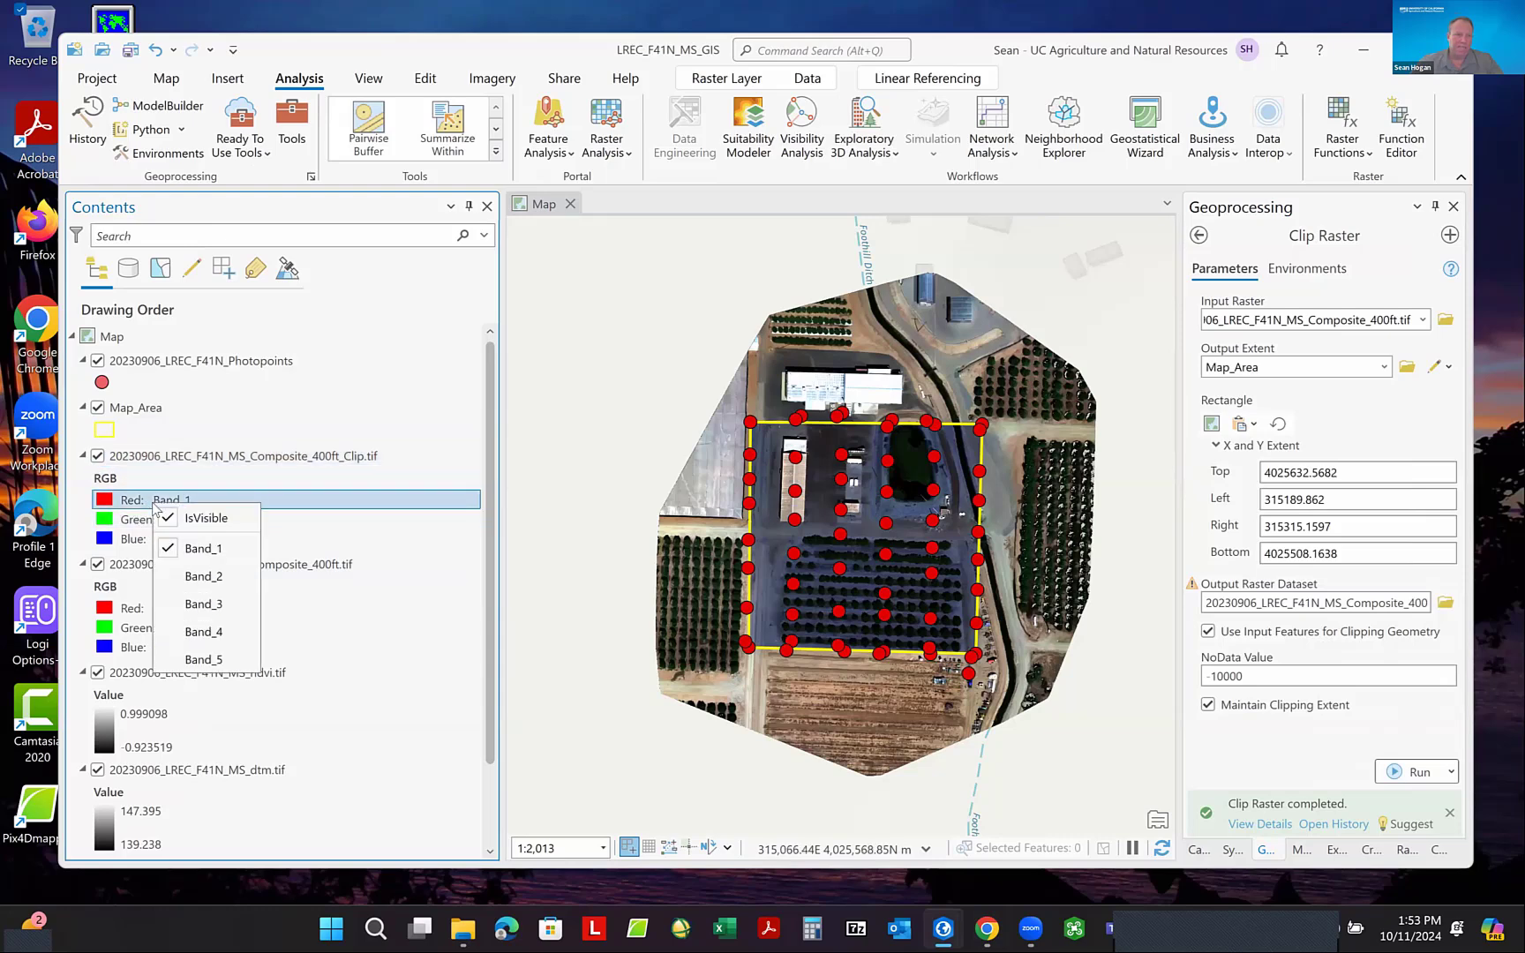
click(200, 604)
click(185, 540)
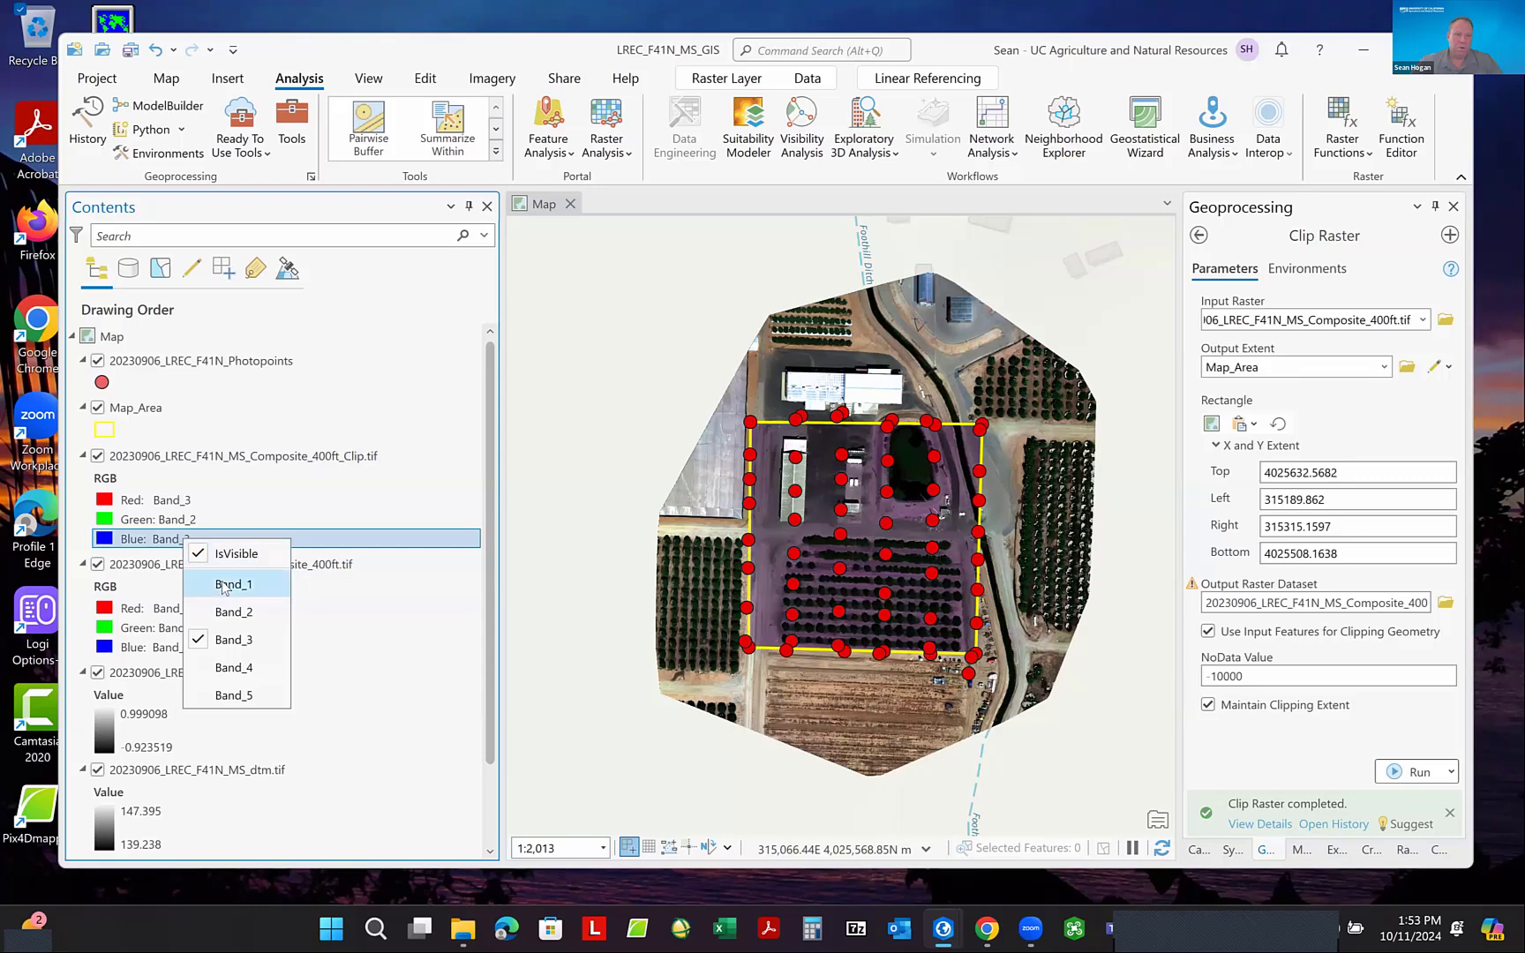
click(281, 584)
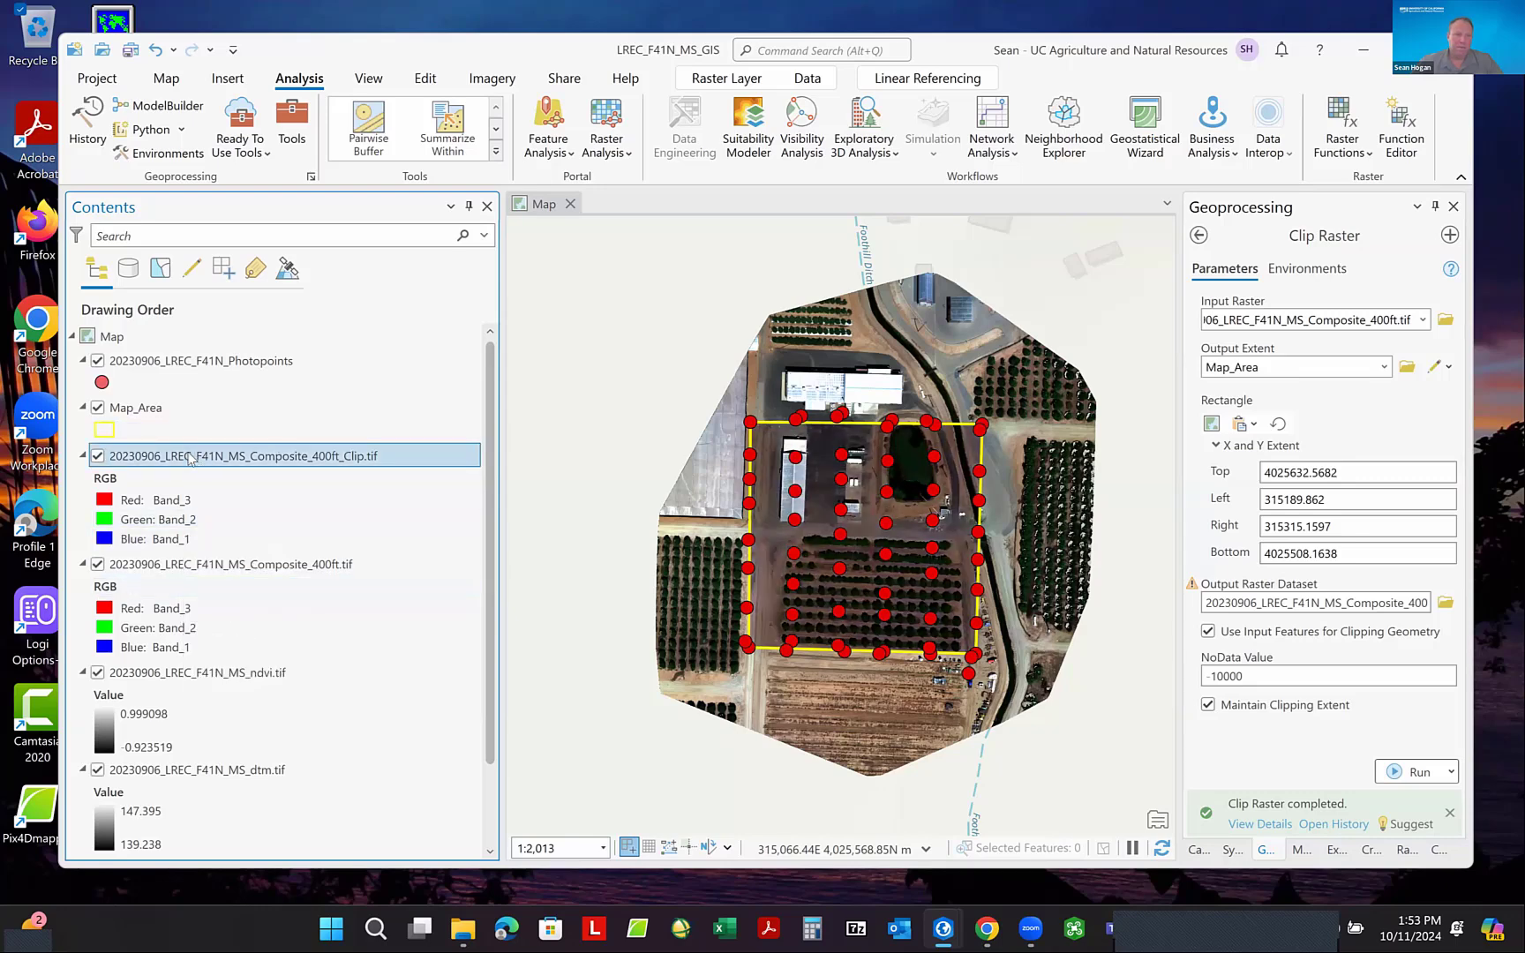
- Apply the Standard Deviation stretch type to the clipped composite raster
click(727, 78)
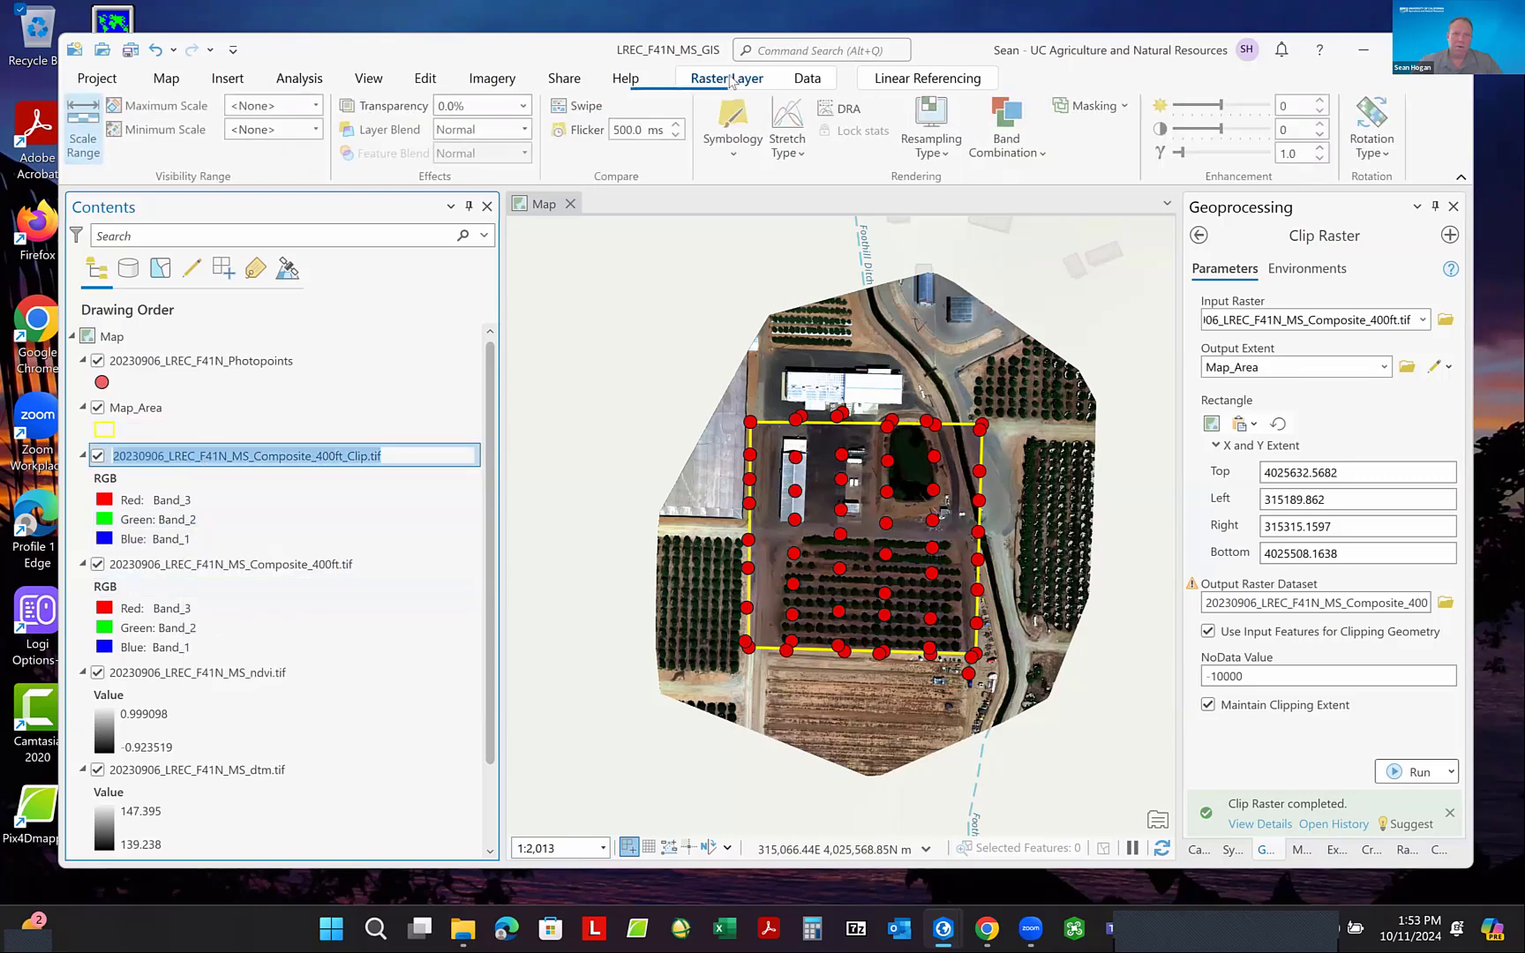
click(794, 152)
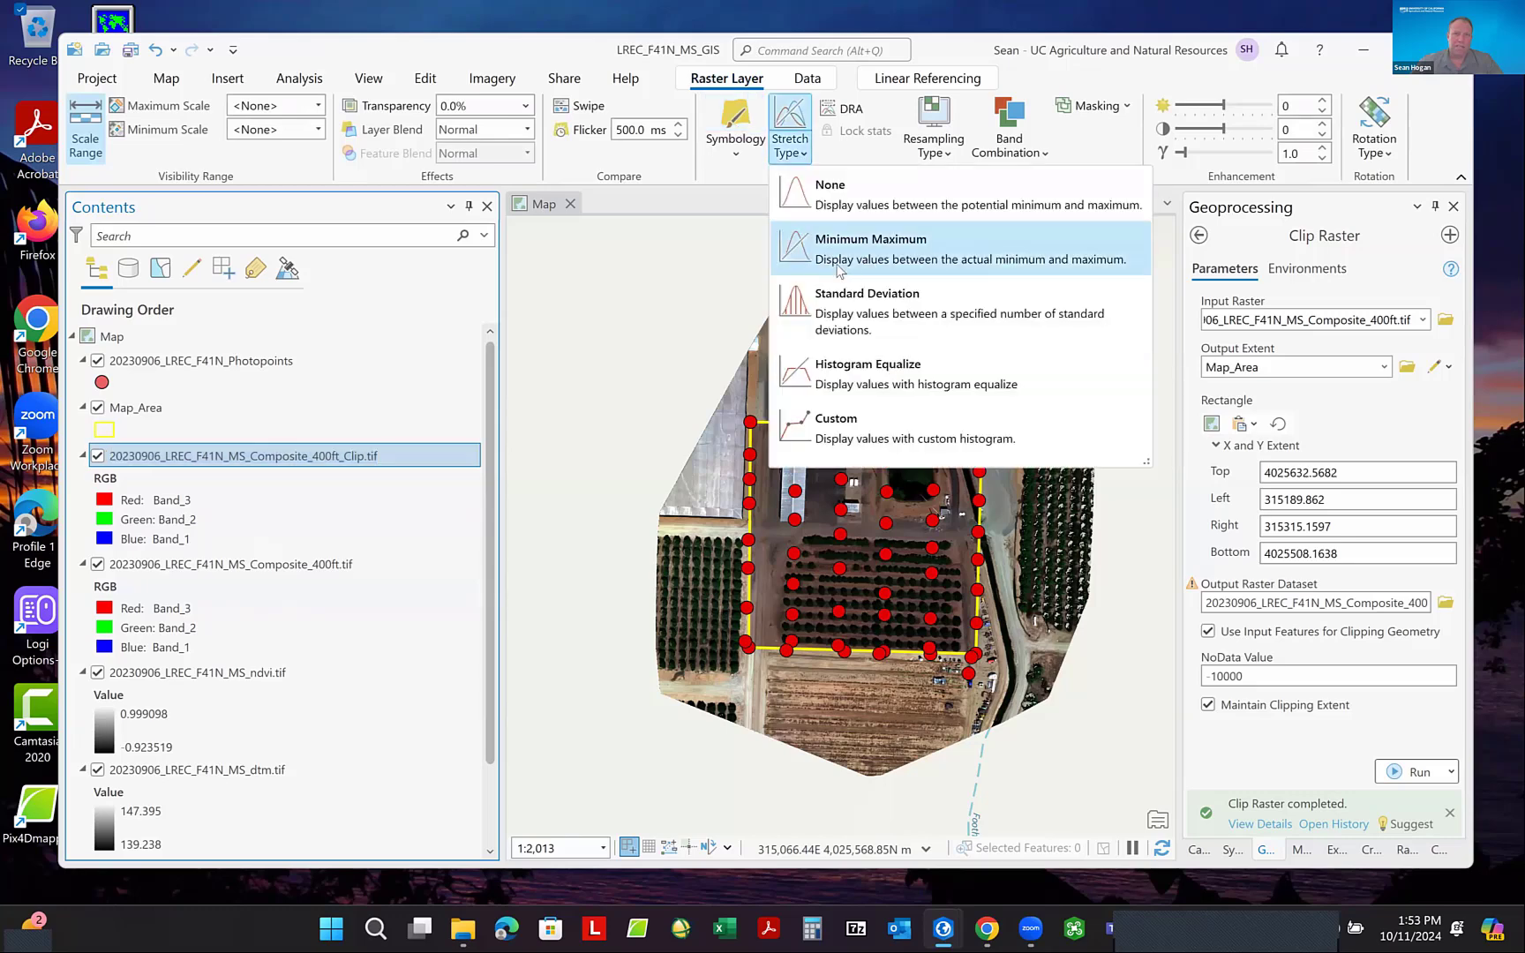
click(862, 303)
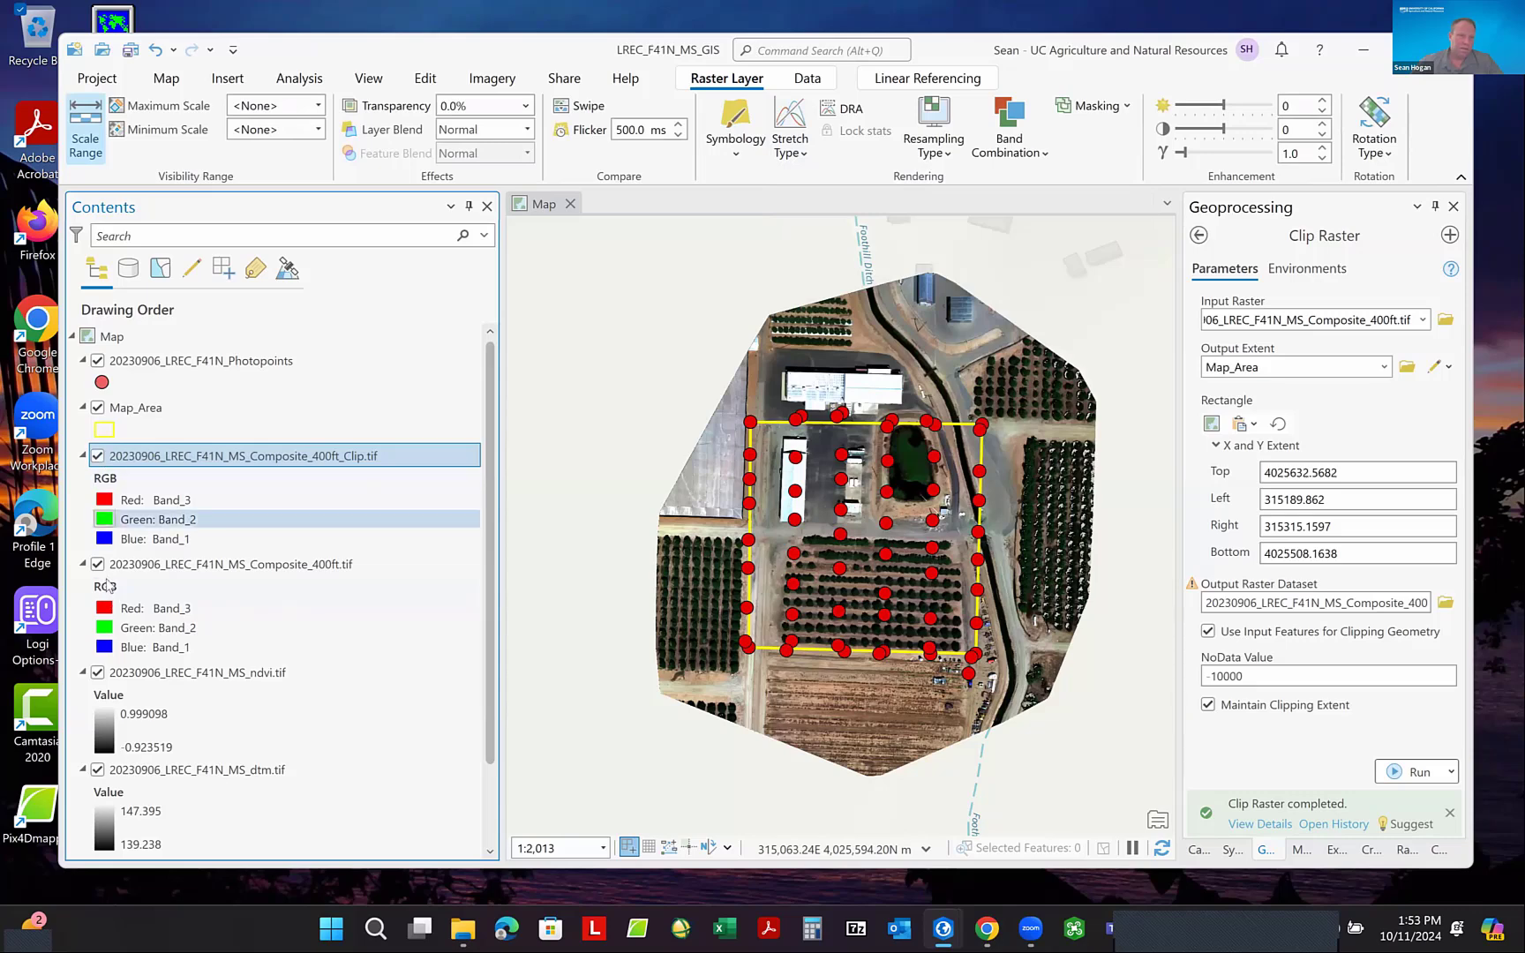
- Hide the unclipped Composite_400ft, ndvi and dtm raster layers on the map
click(98, 565)
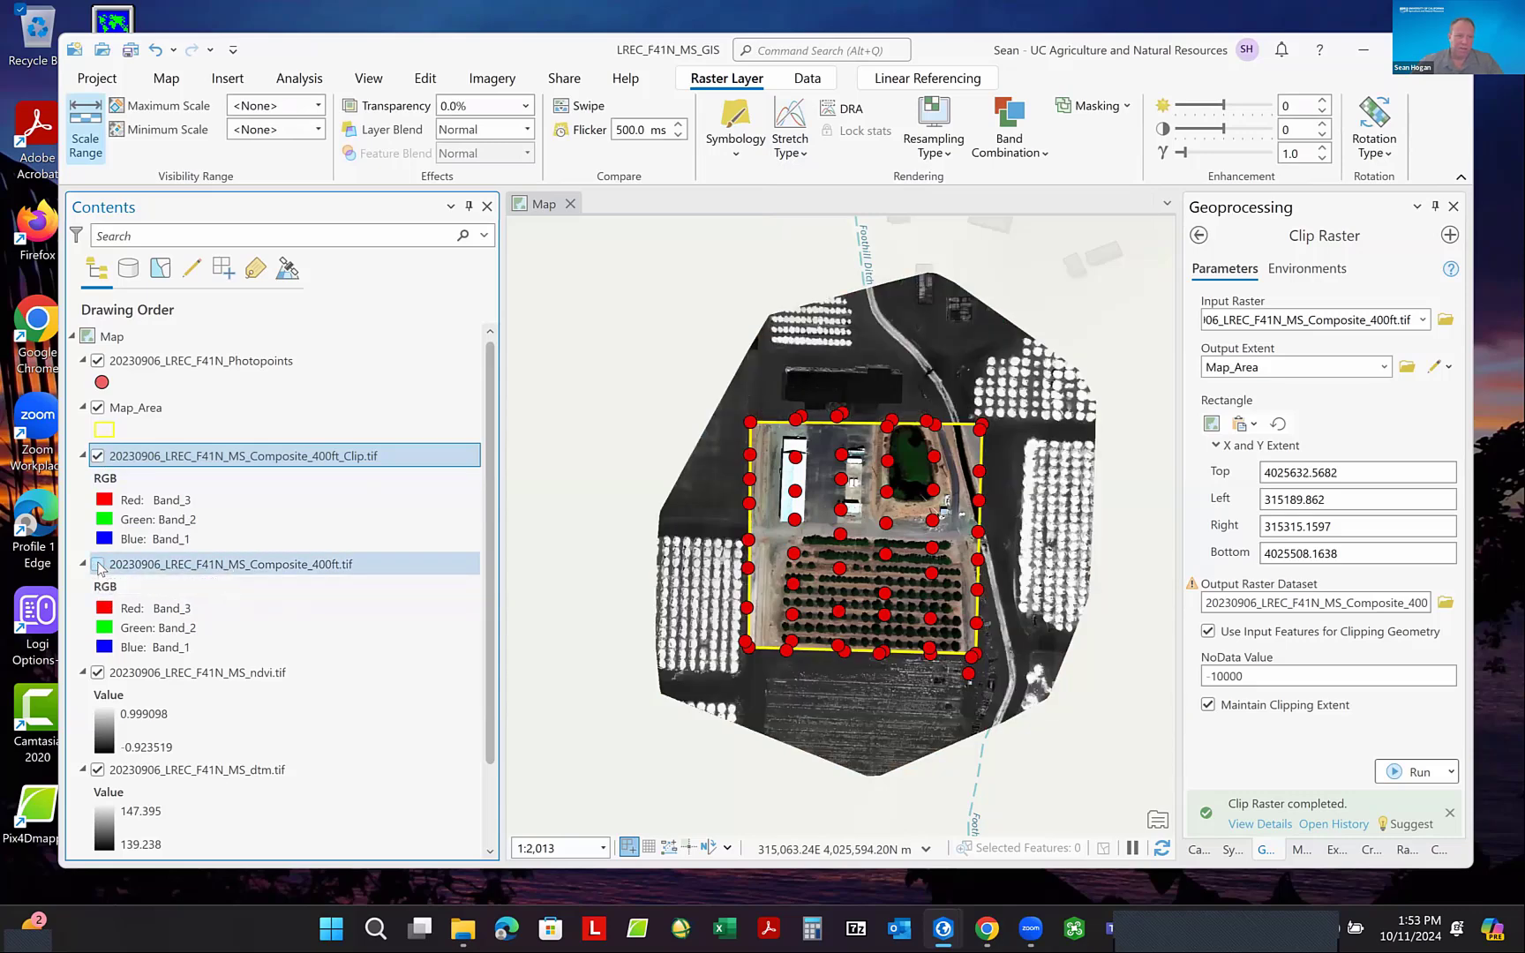
click(98, 674)
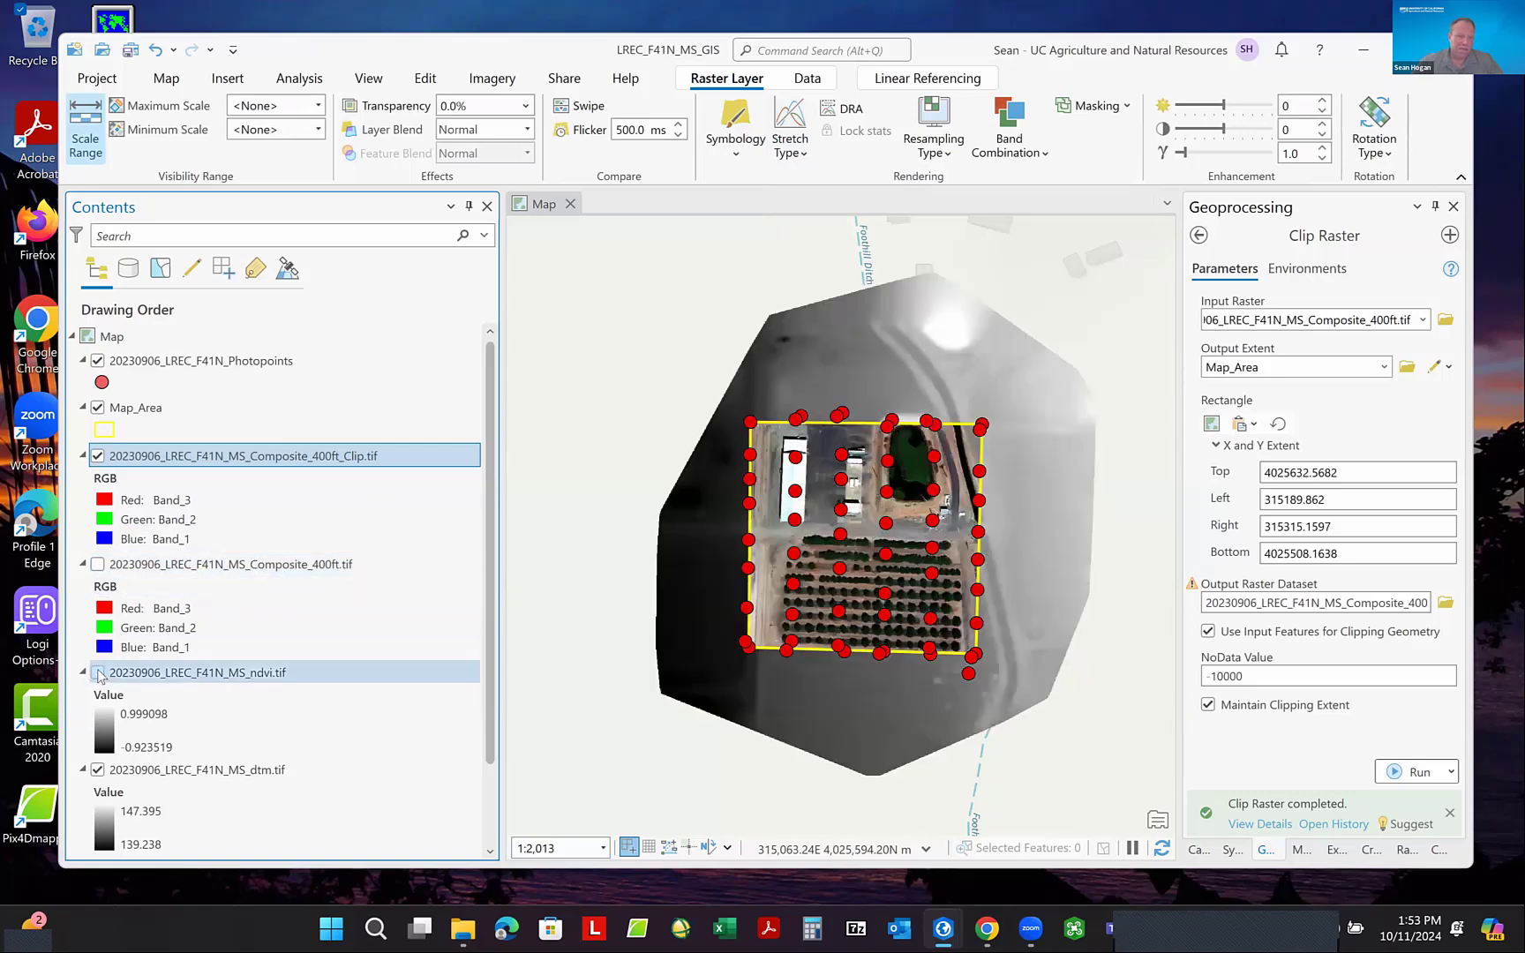
click(97, 770)
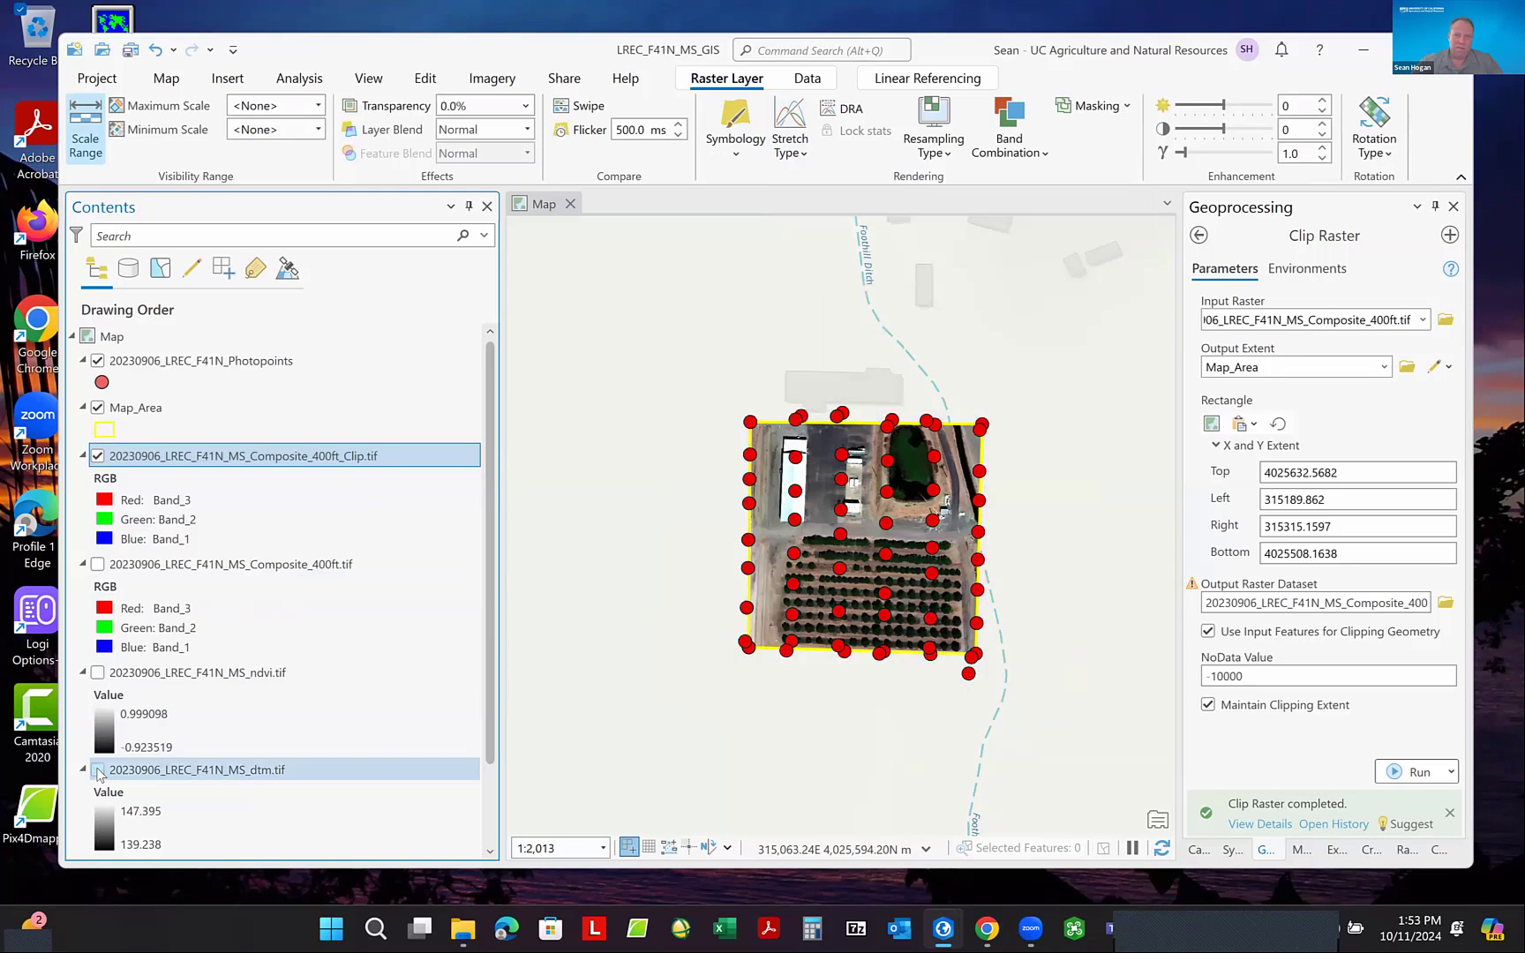
scroll(247, 604, down, 2)
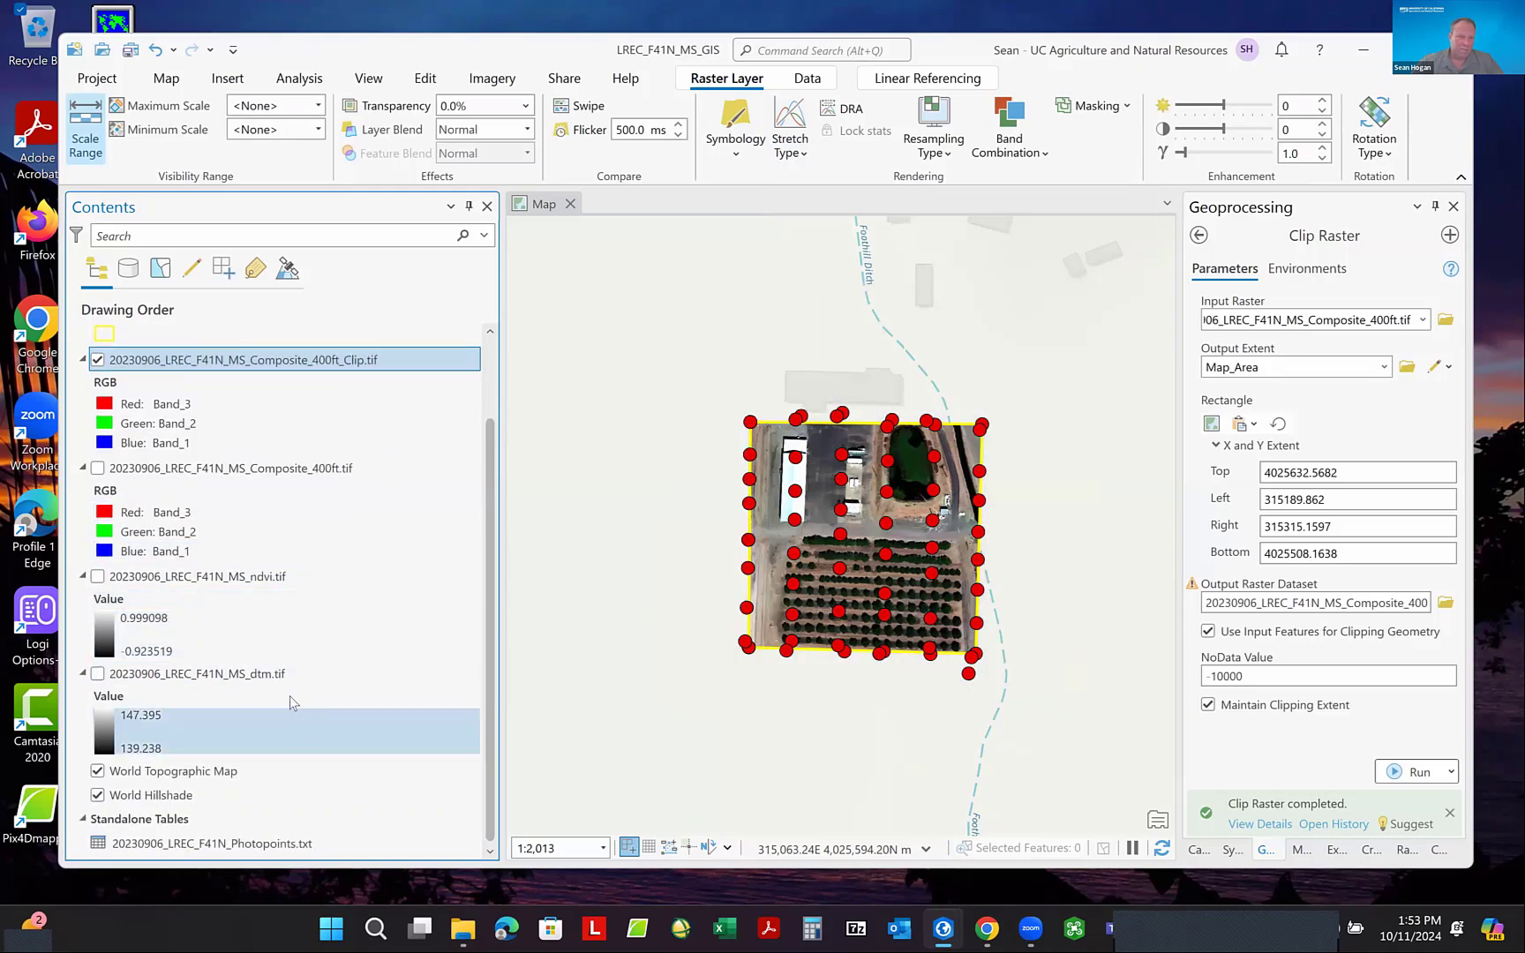
scroll(255, 653, up, 1)
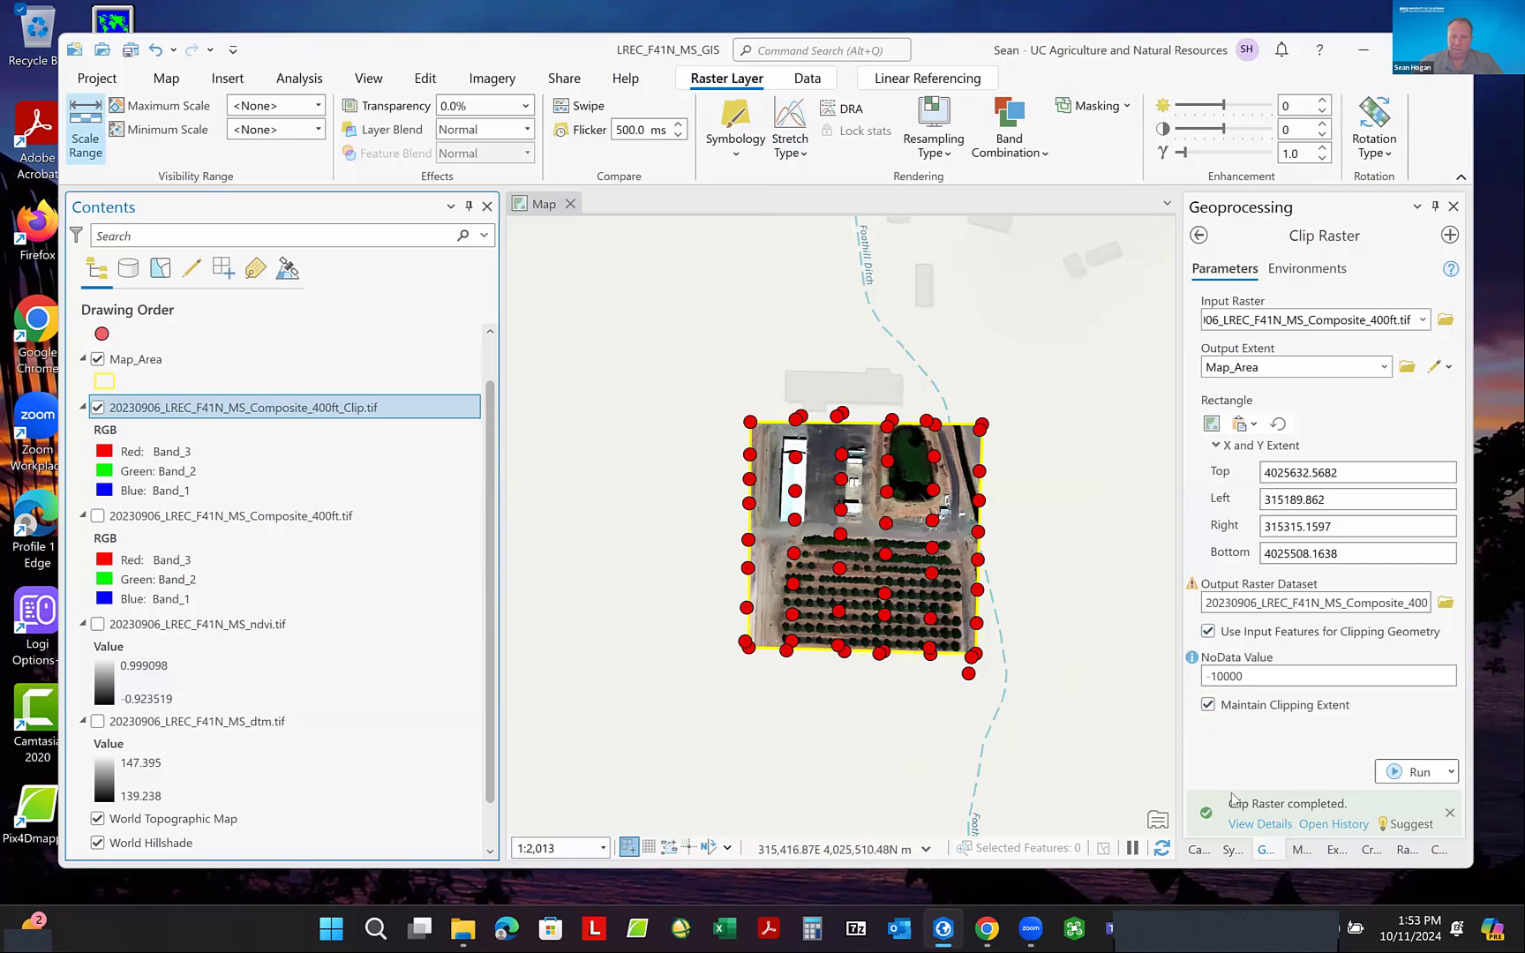
- Add 20230906_LREC_F41N_MS_dsm.tif from the Imagery folder to the map between the ndvi and dtm layers, and hide it
click(1200, 851)
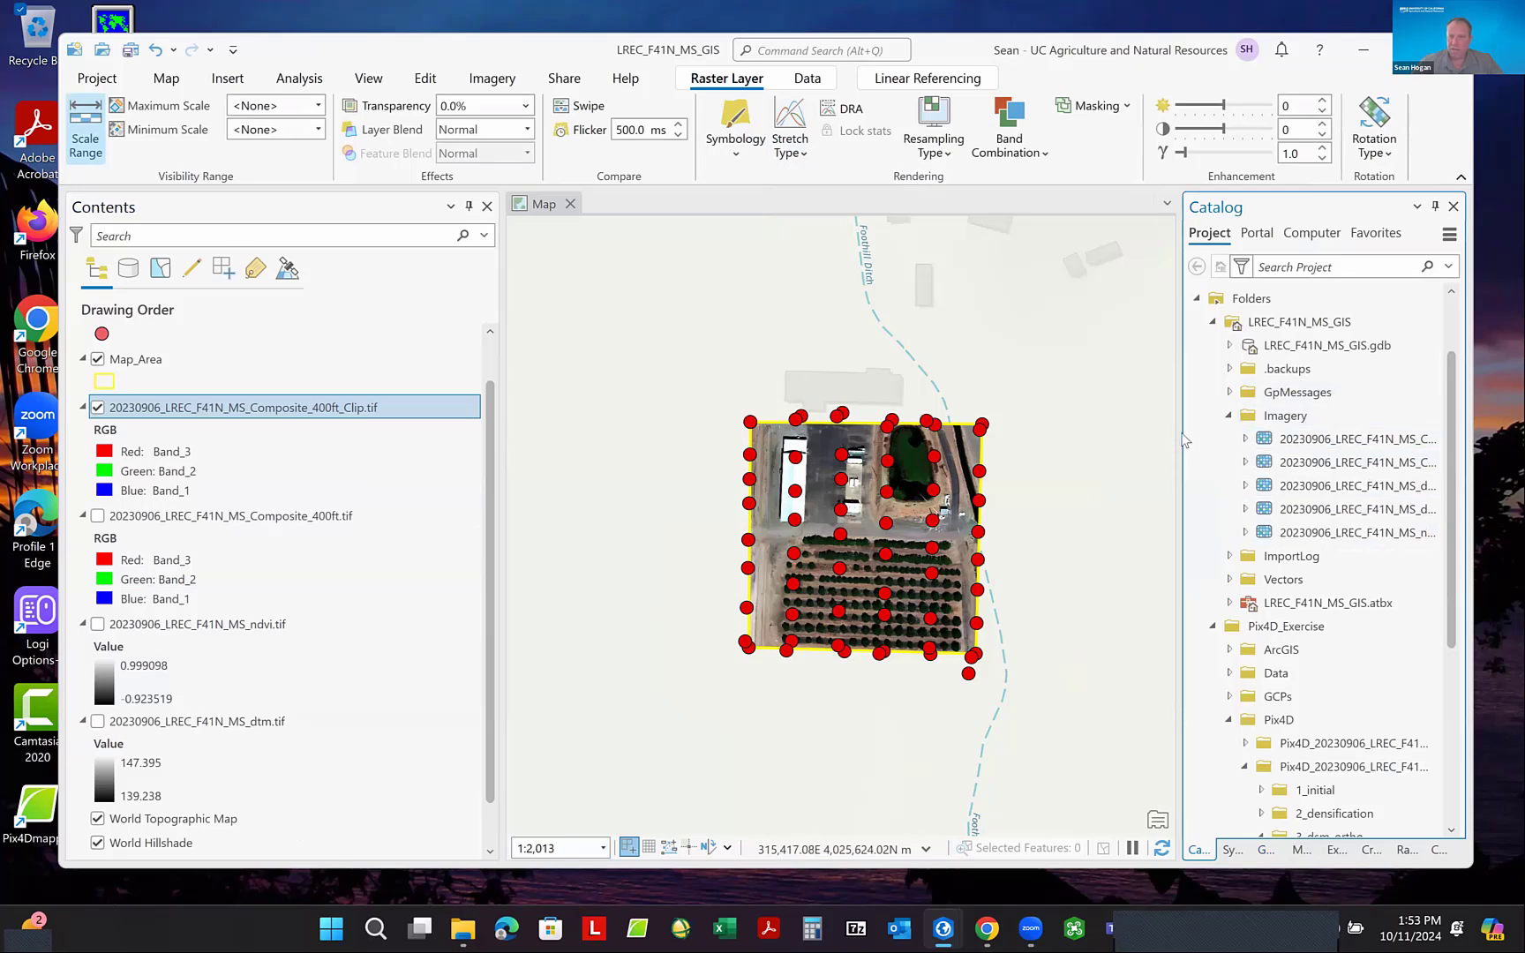
drag(1186, 439, 1087, 441)
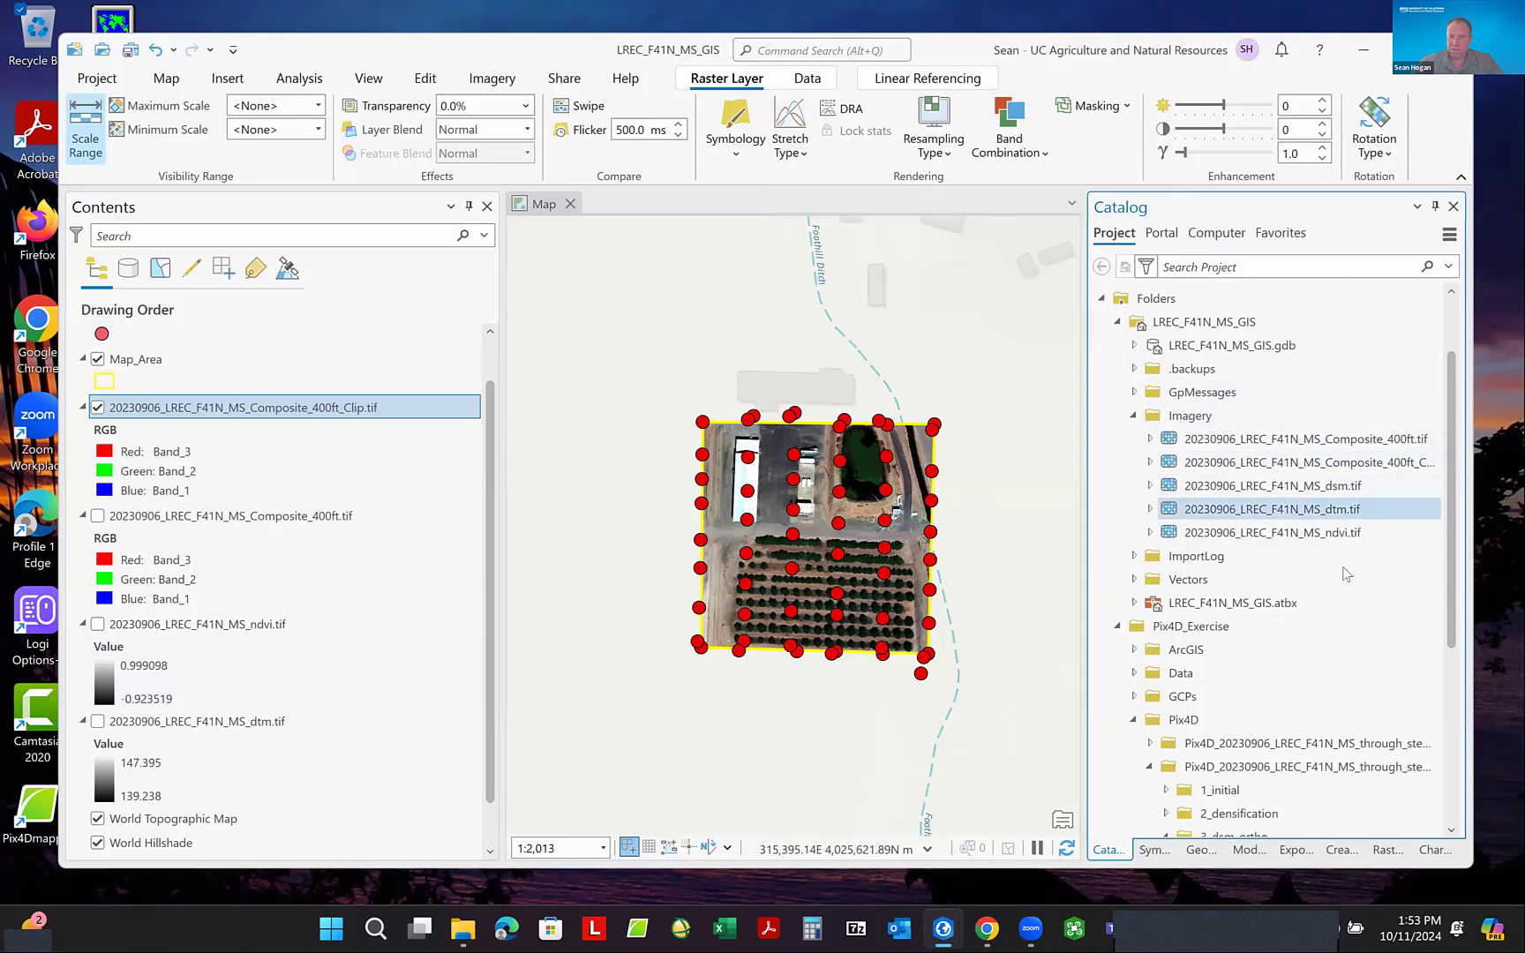
click(1271, 486)
mouse_move(1271, 486)
mouse_down()
mouse_move(399, 609)
mouse_move(285, 680)
mouse_up()
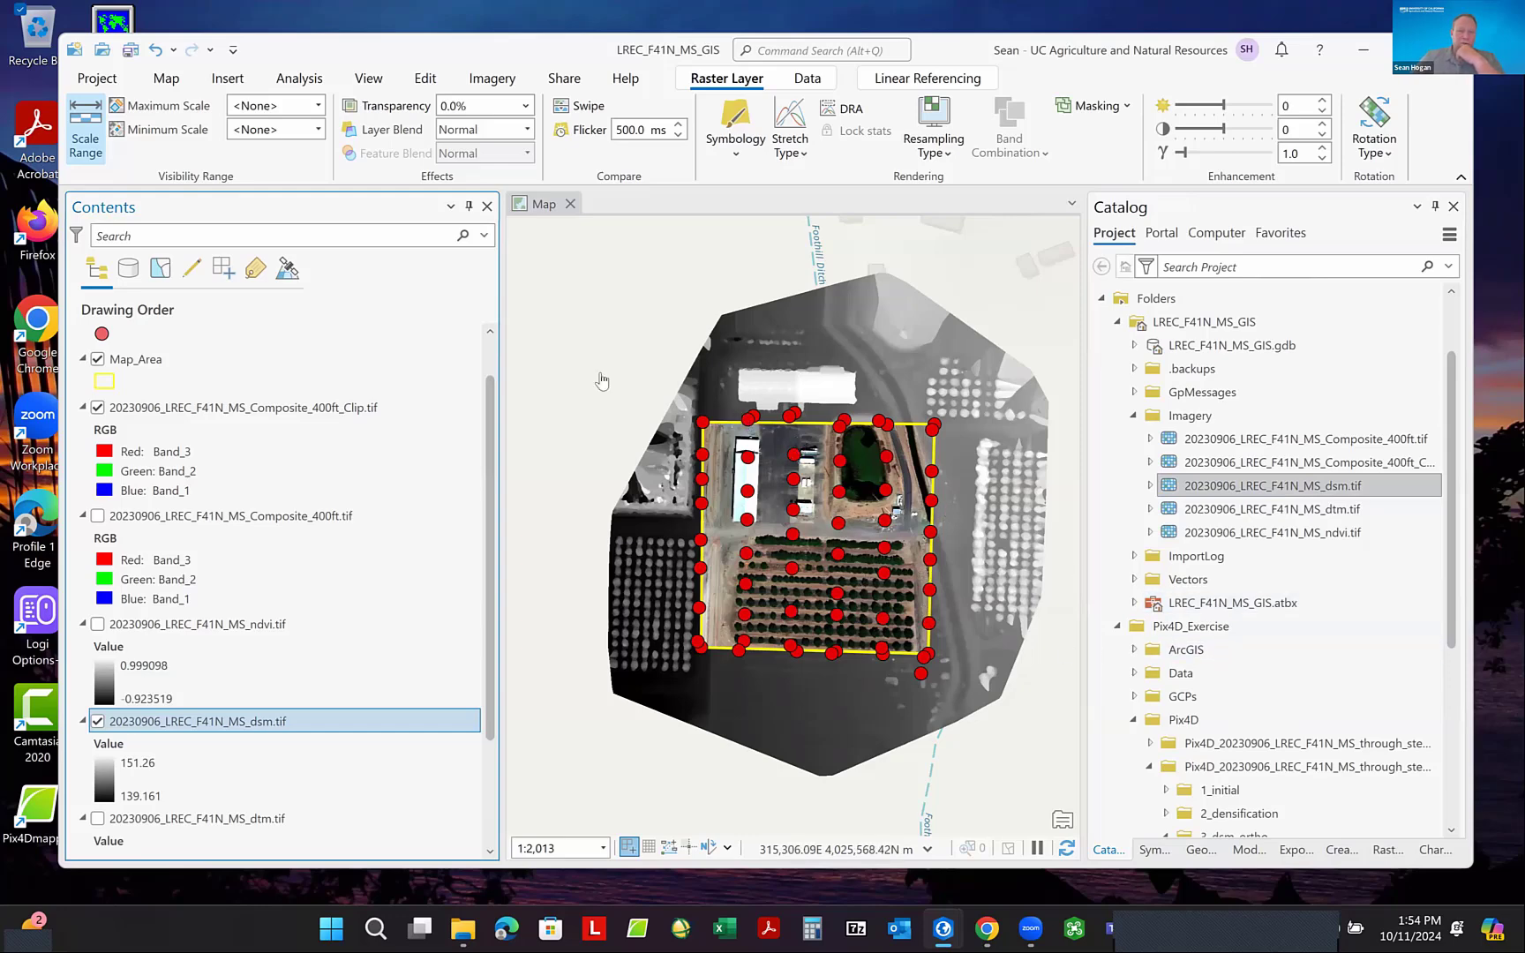
click(98, 722)
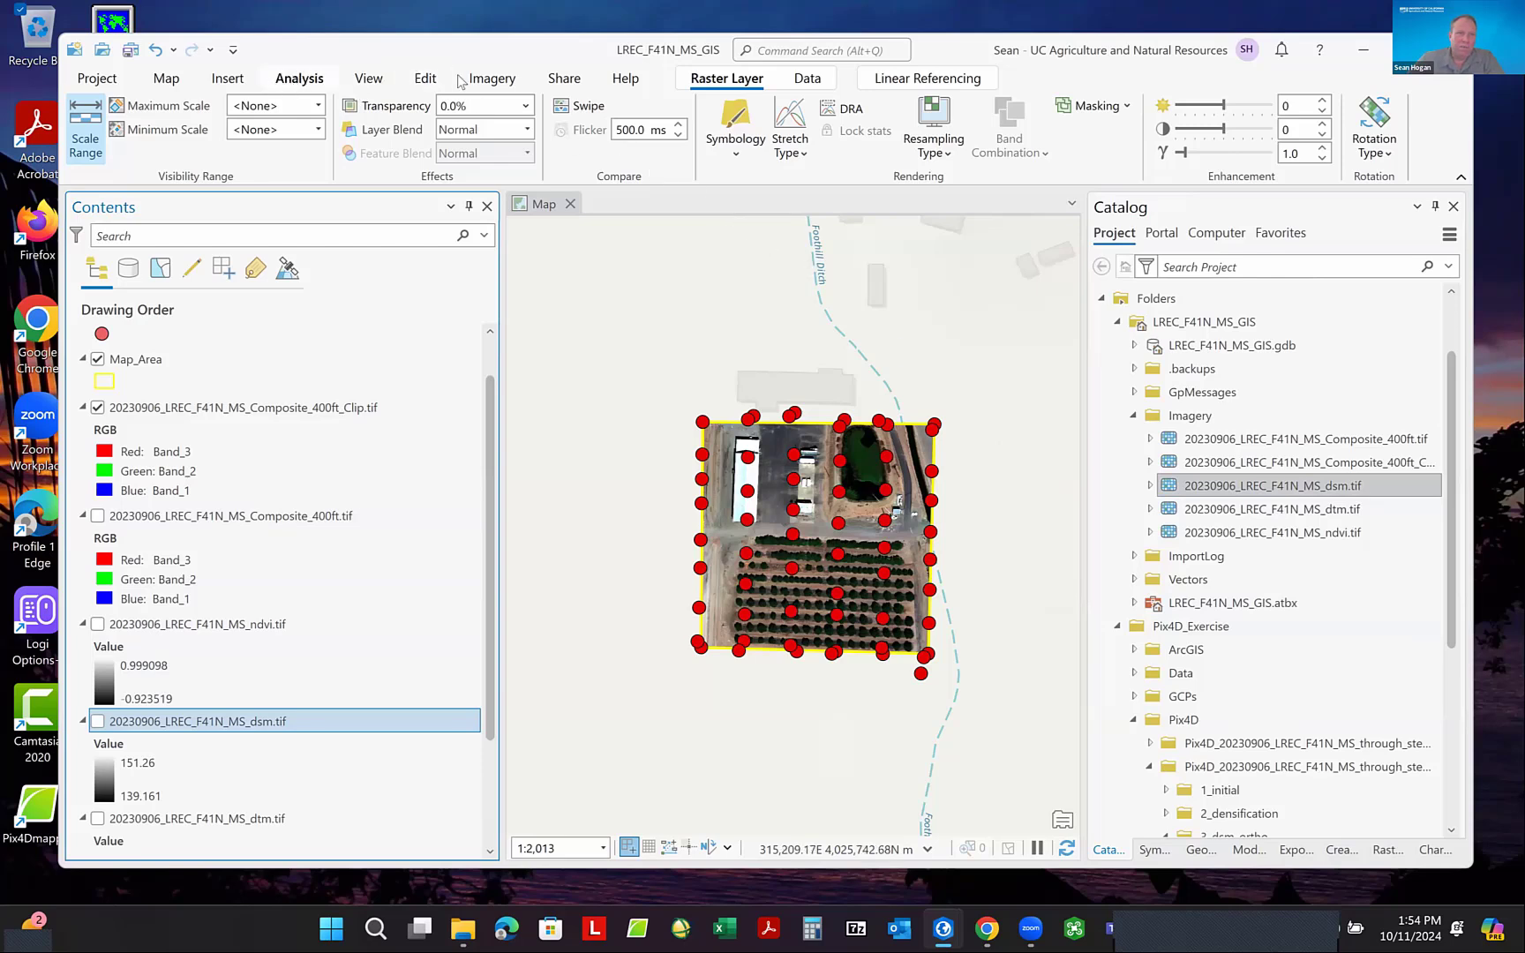
- Change the map's basemap to Imagery Hybrid and inspect the clipped raster up close around the paved yard
click(167, 81)
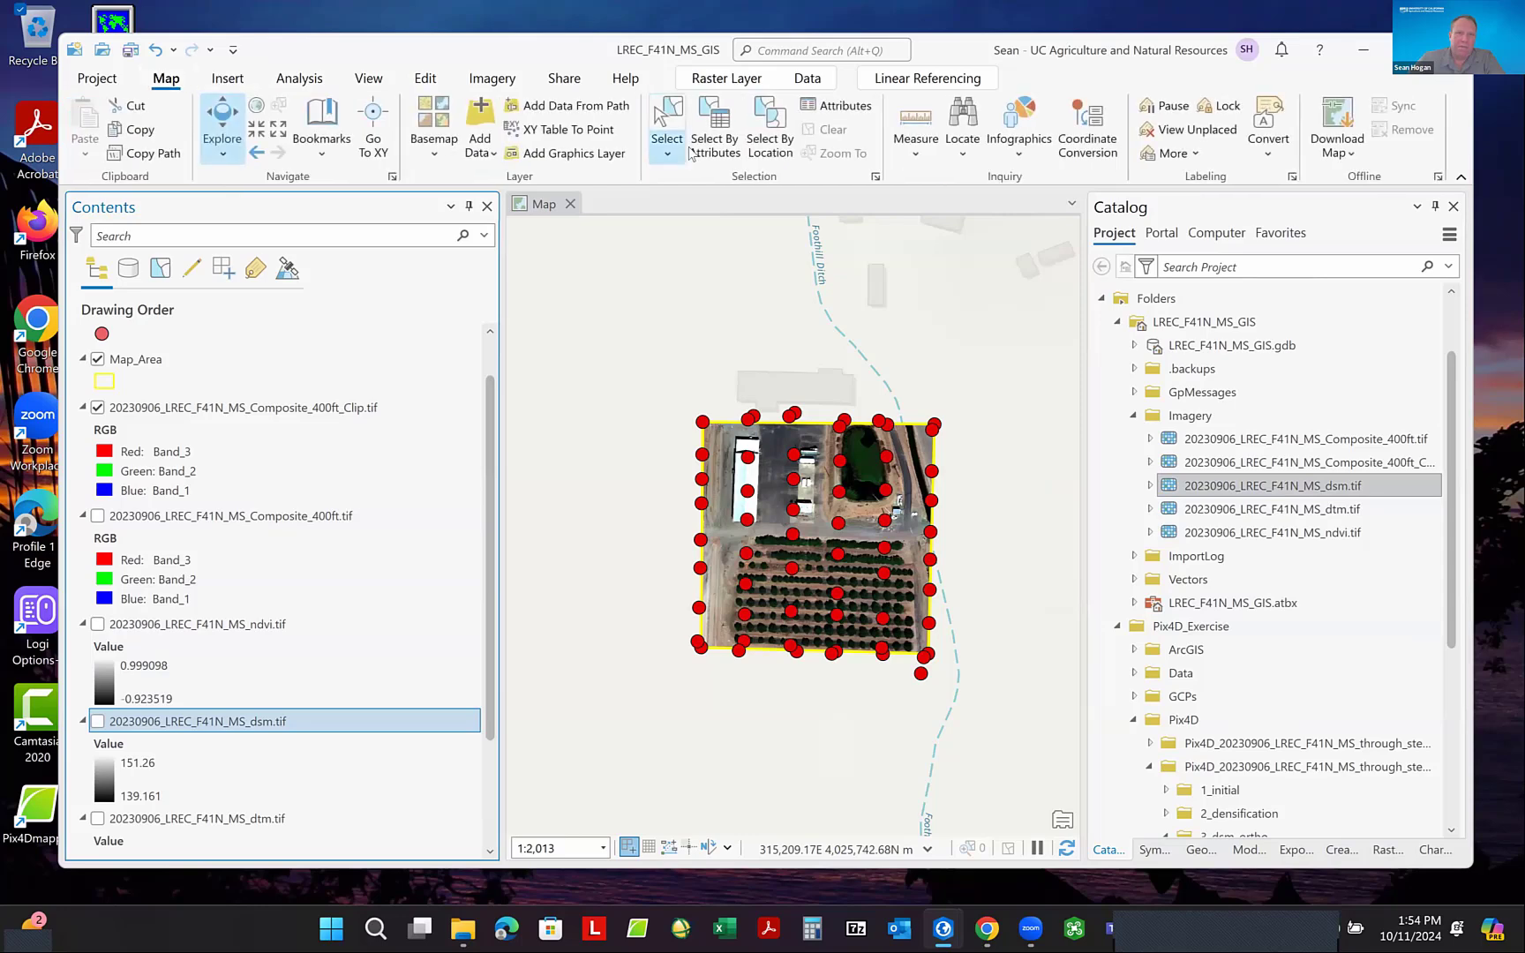
click(438, 141)
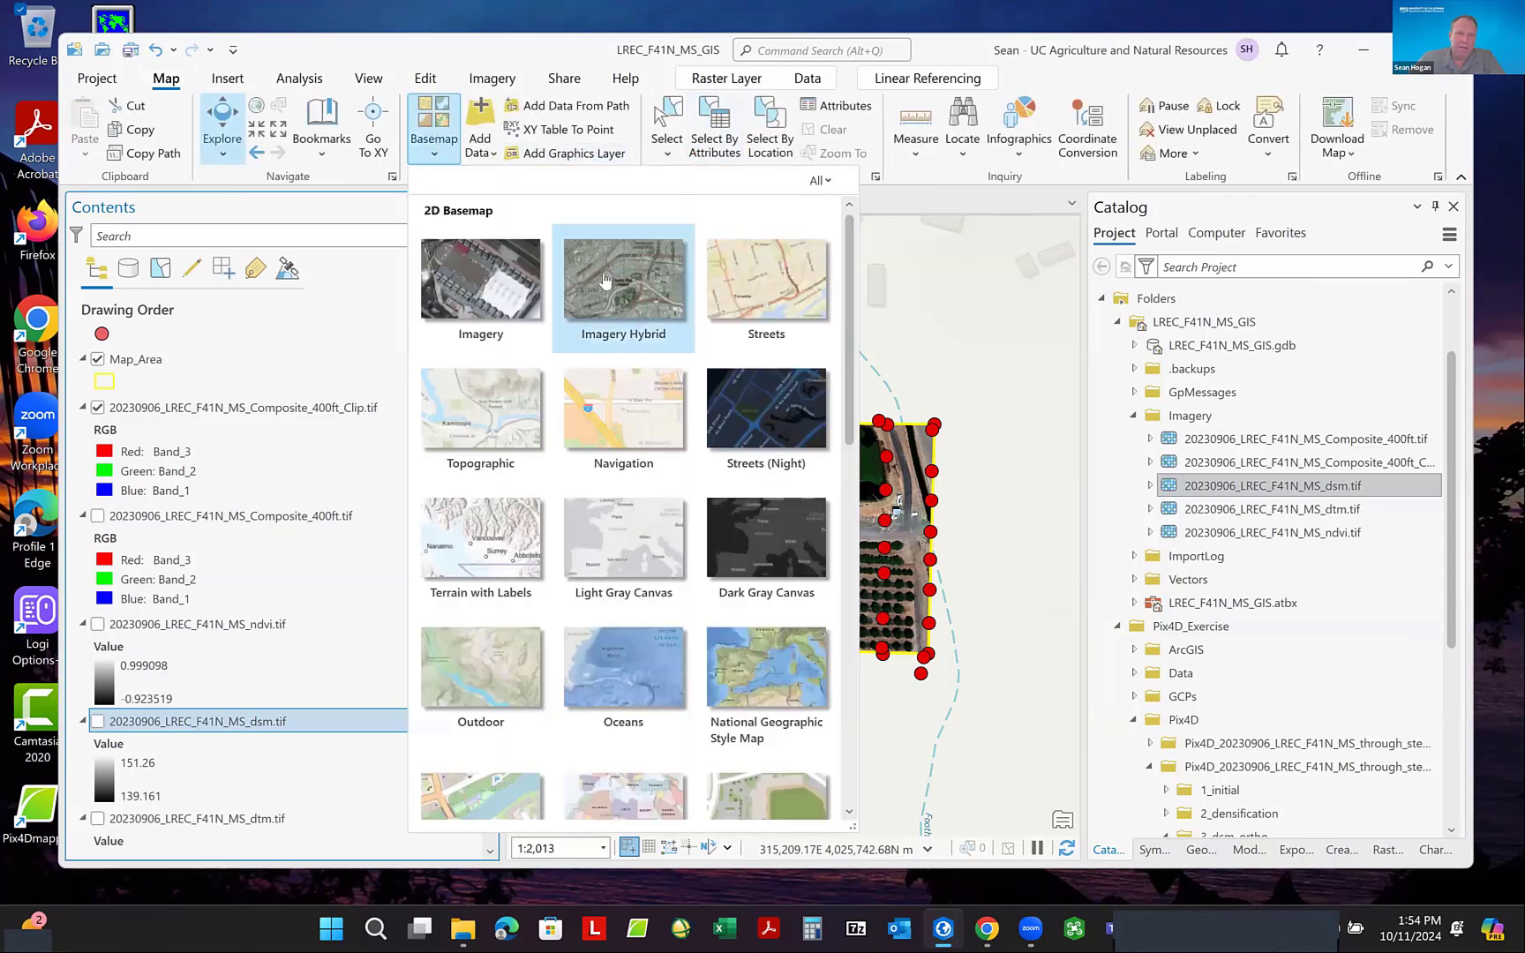
click(615, 279)
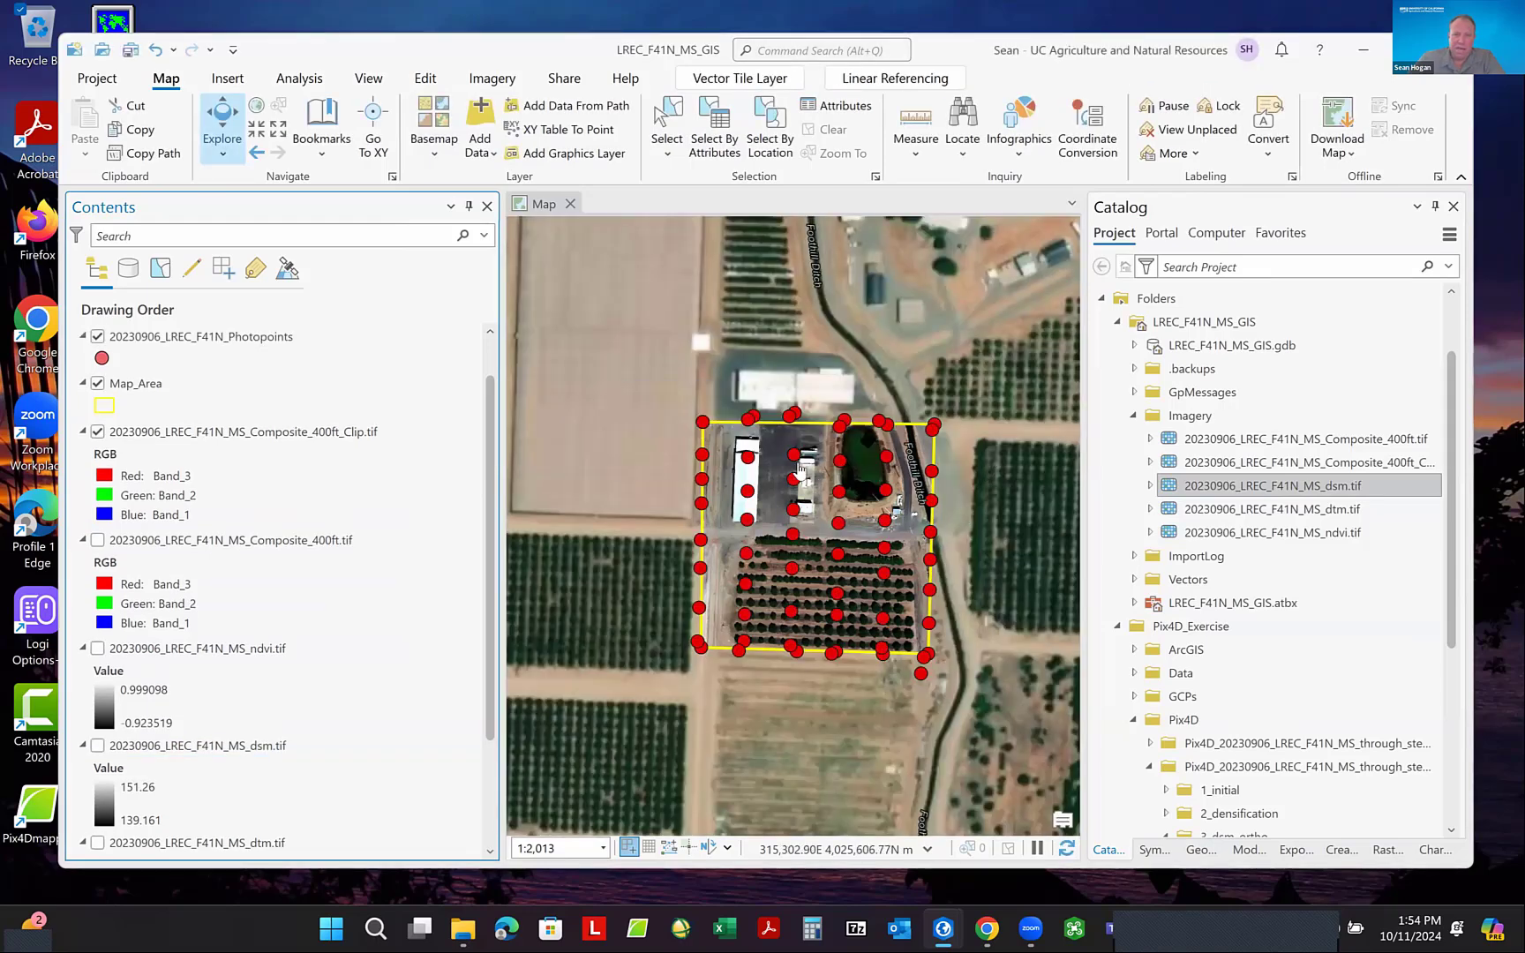
scroll(797, 474, up, 5)
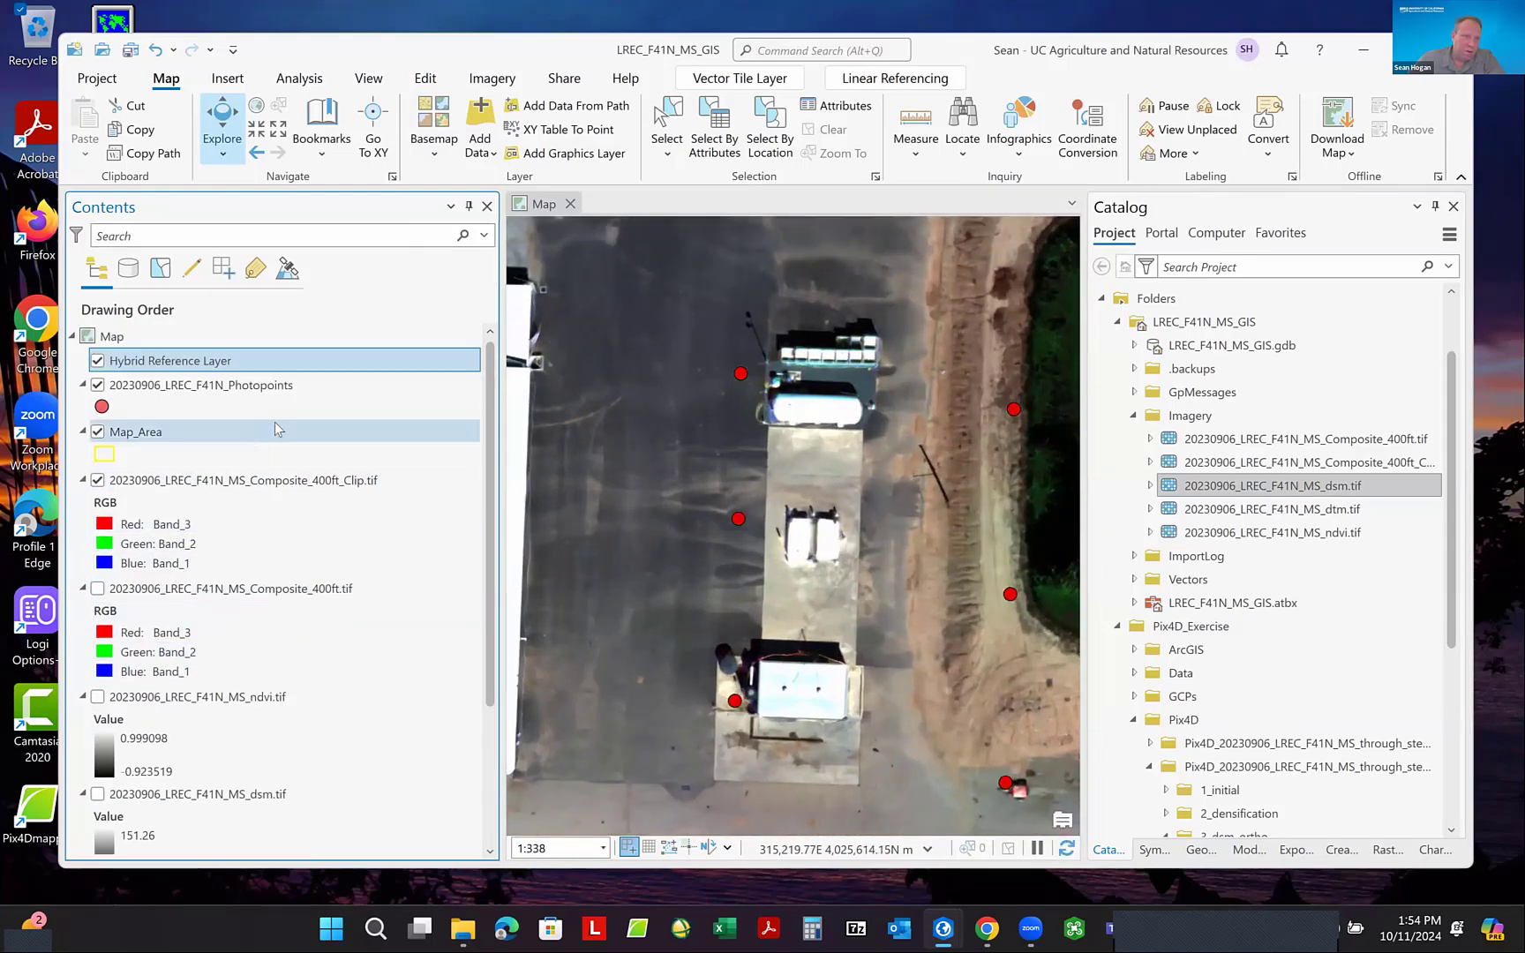
- Swipe the clipped composite raster against the imagery basemap around the paved yard and pond to compare their detail and alignment
click(261, 488)
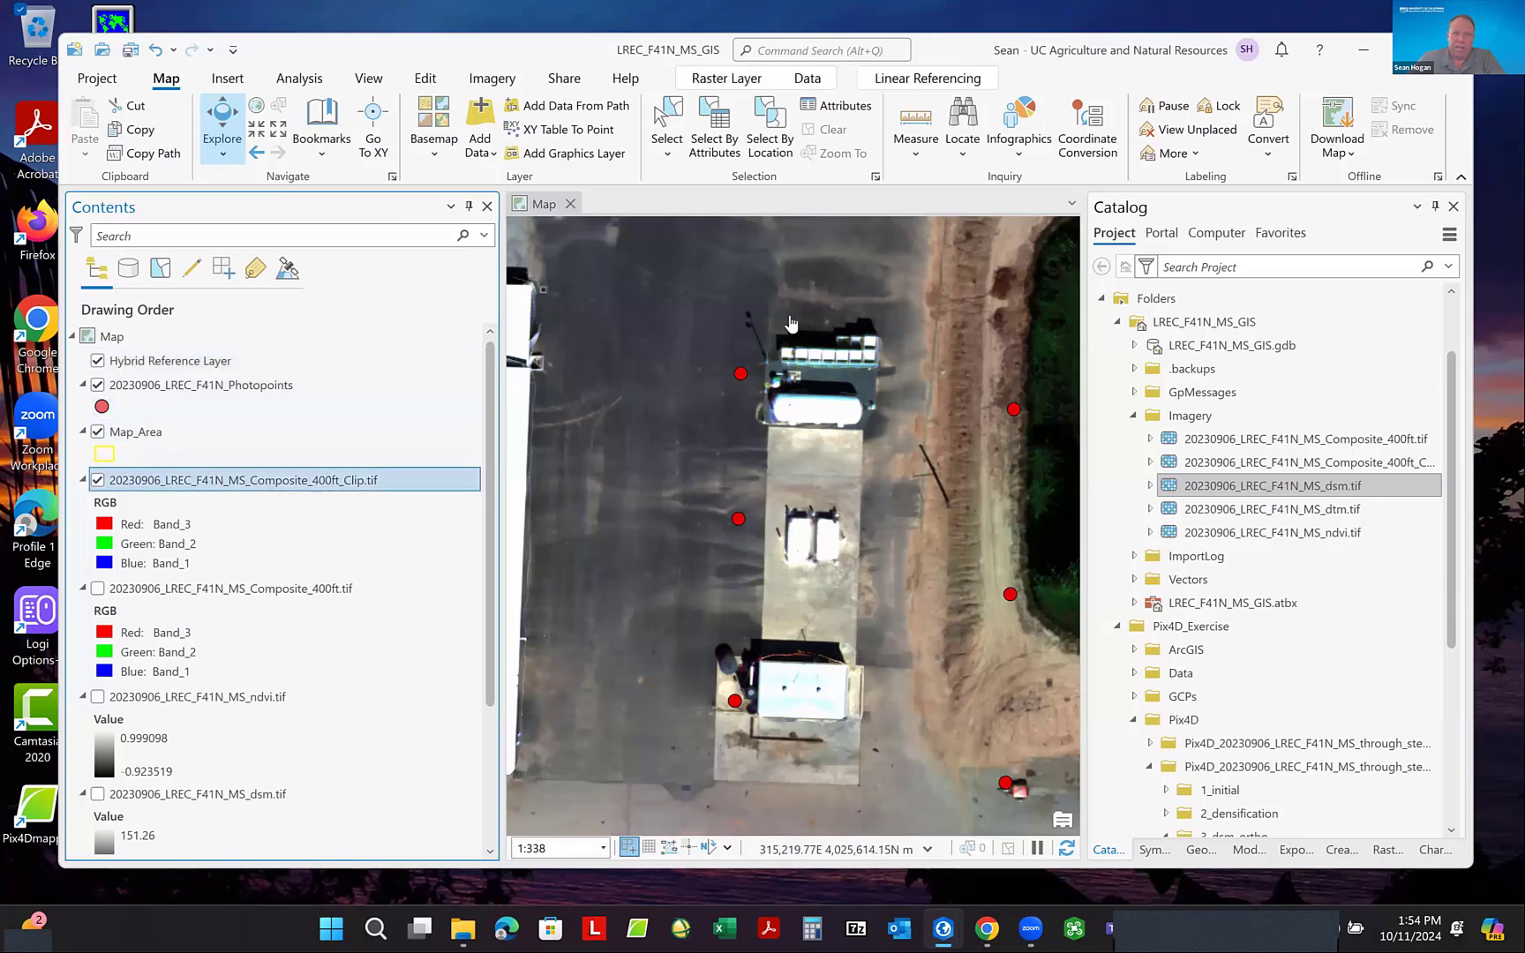
click(726, 79)
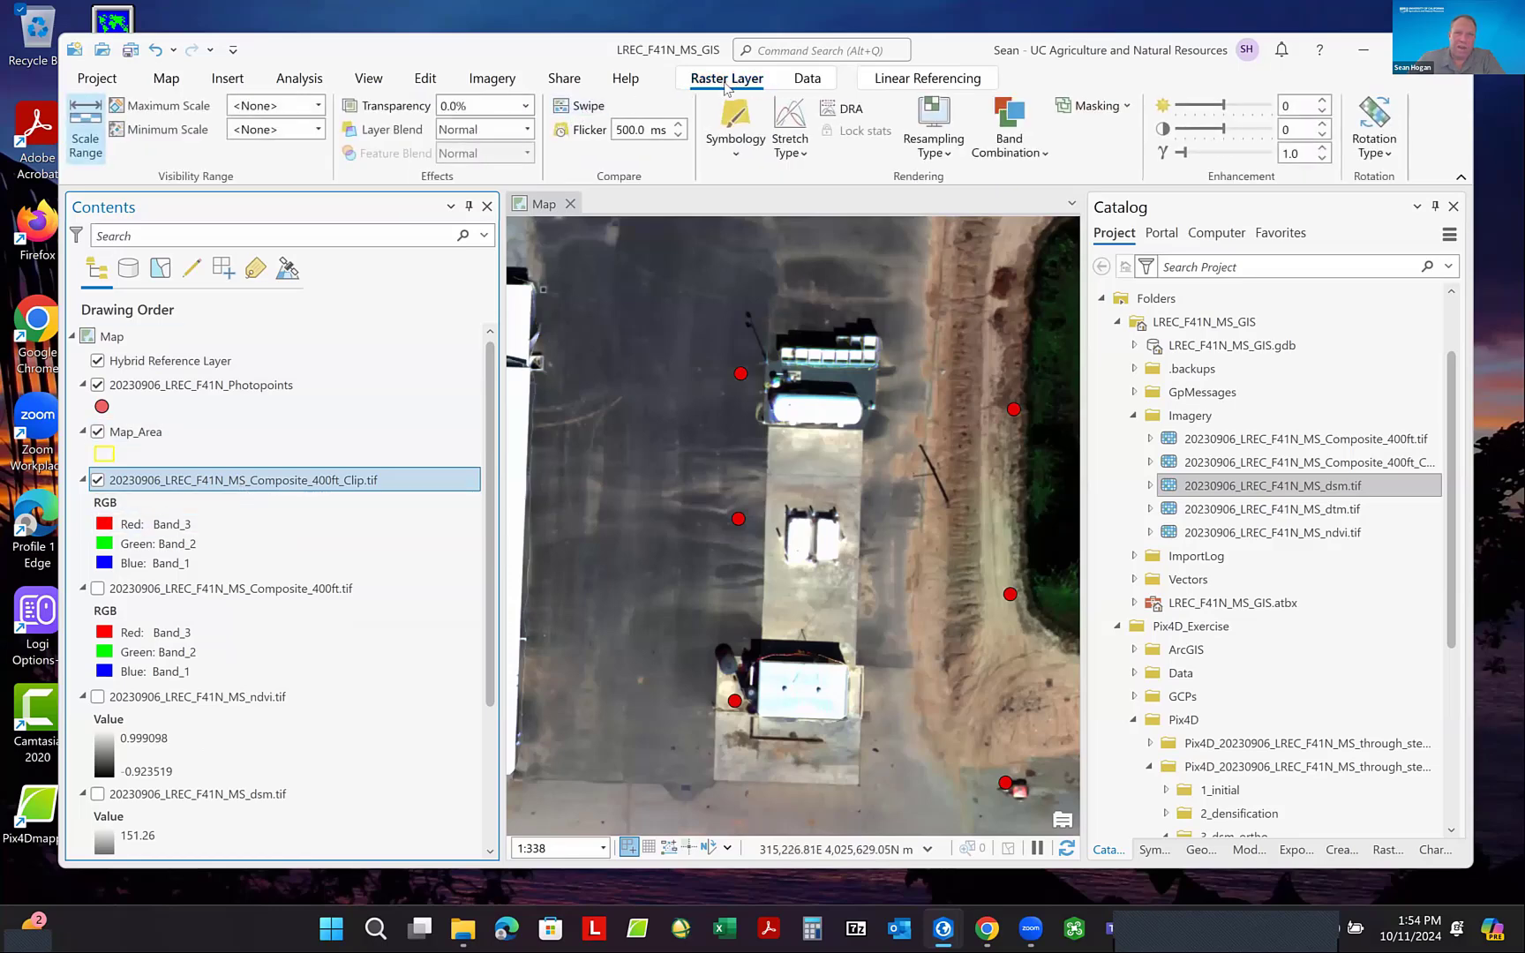
click(583, 106)
drag(788, 247, 960, 318)
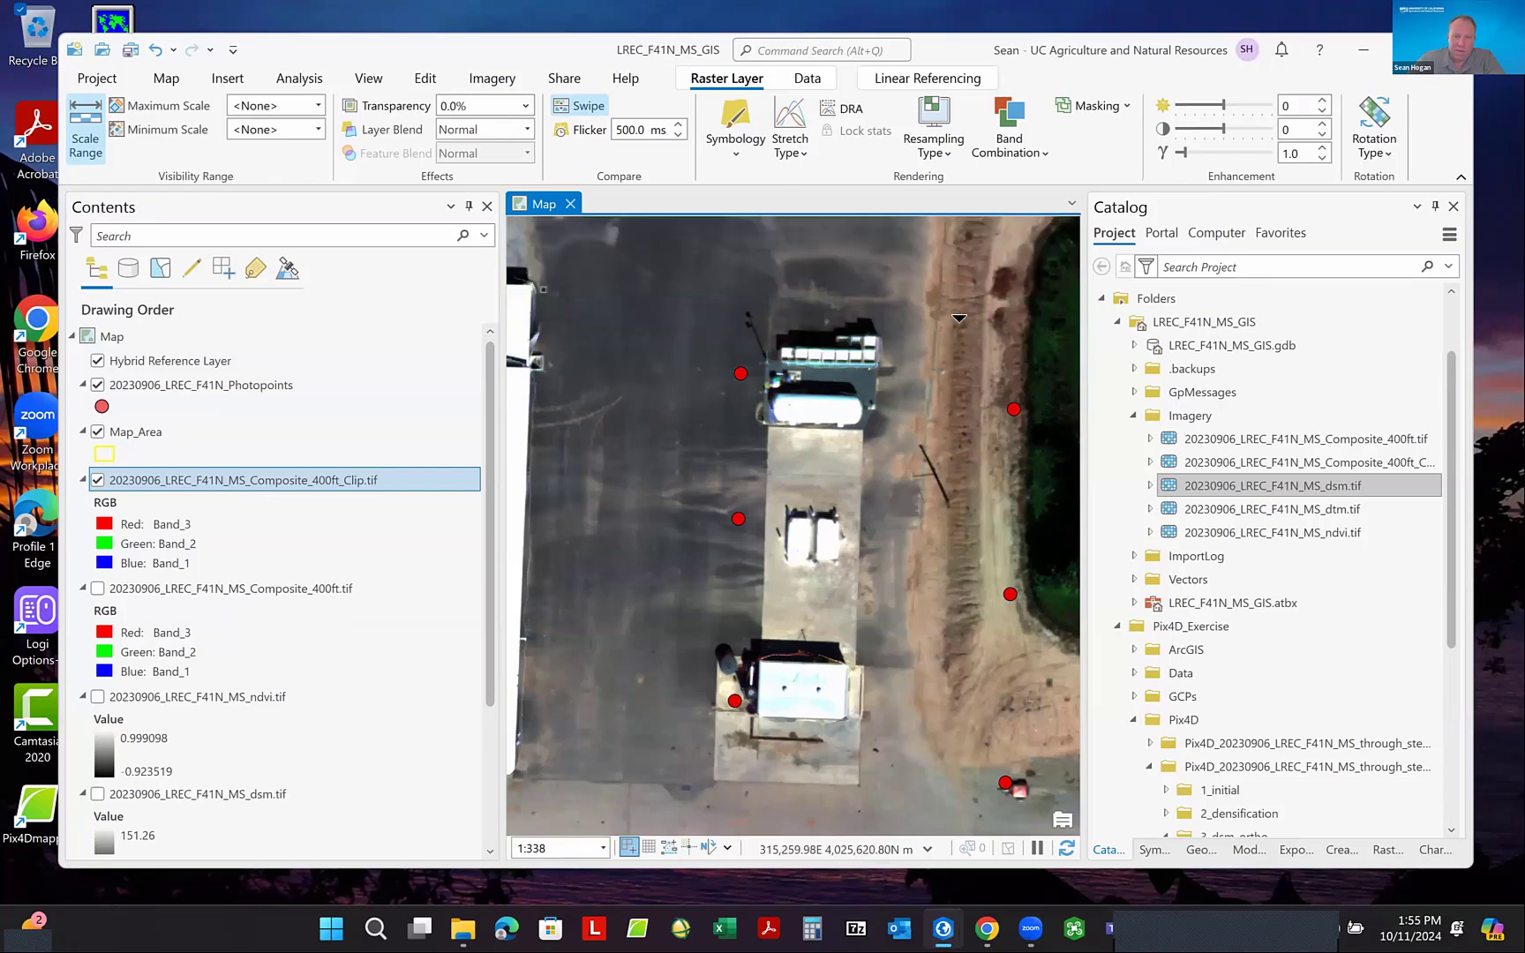
scroll(817, 481, down, 2)
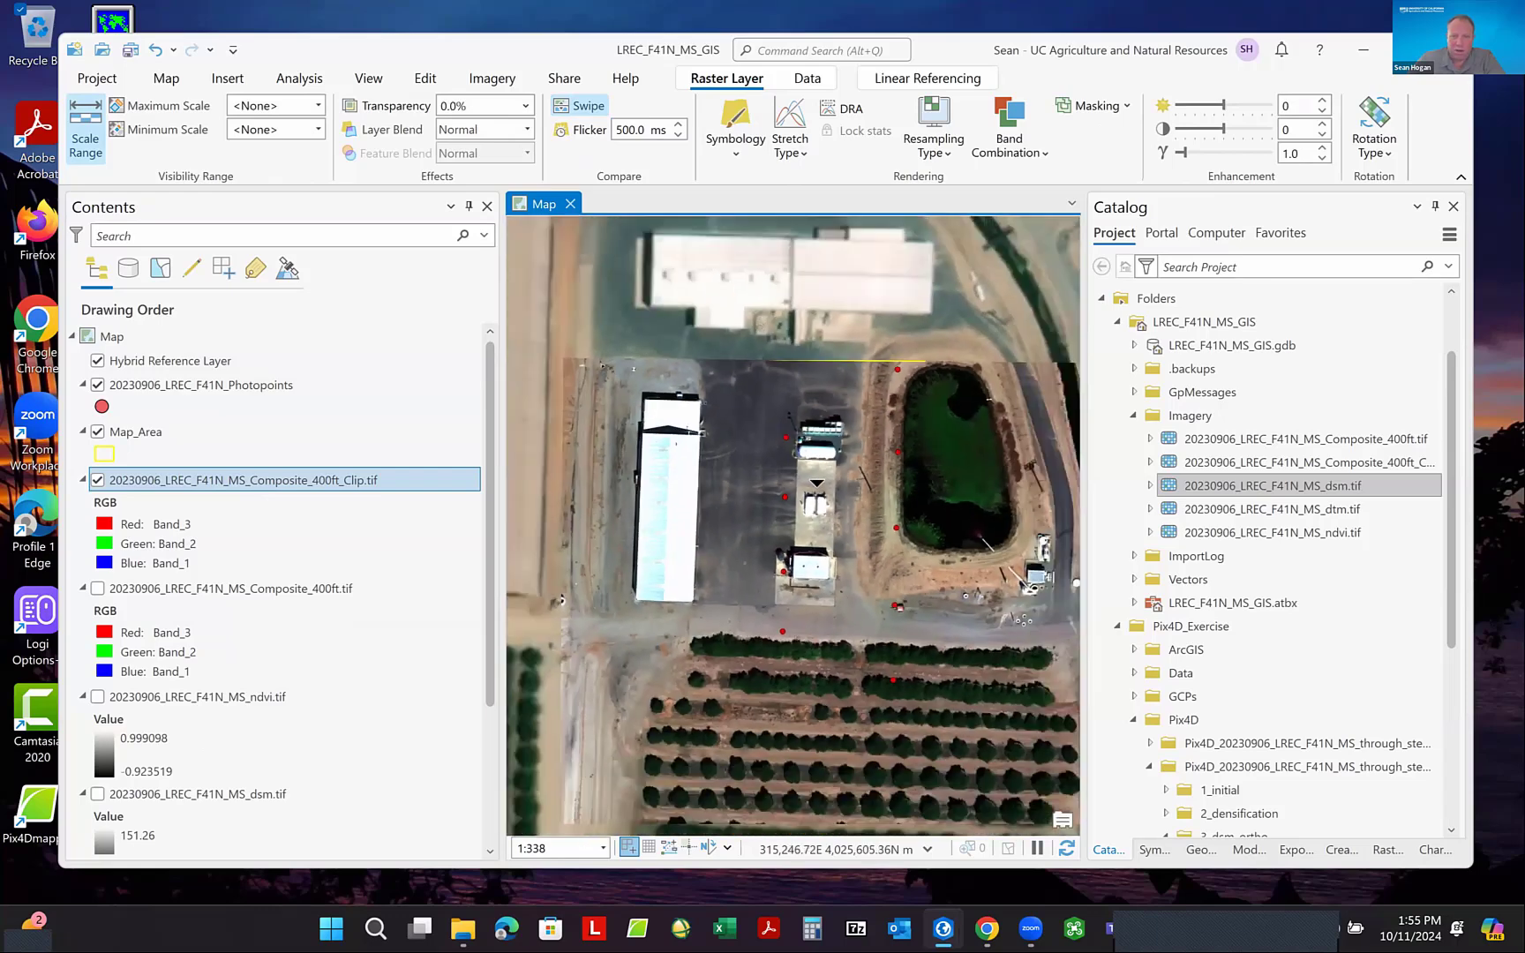
scroll(689, 401, down, 1)
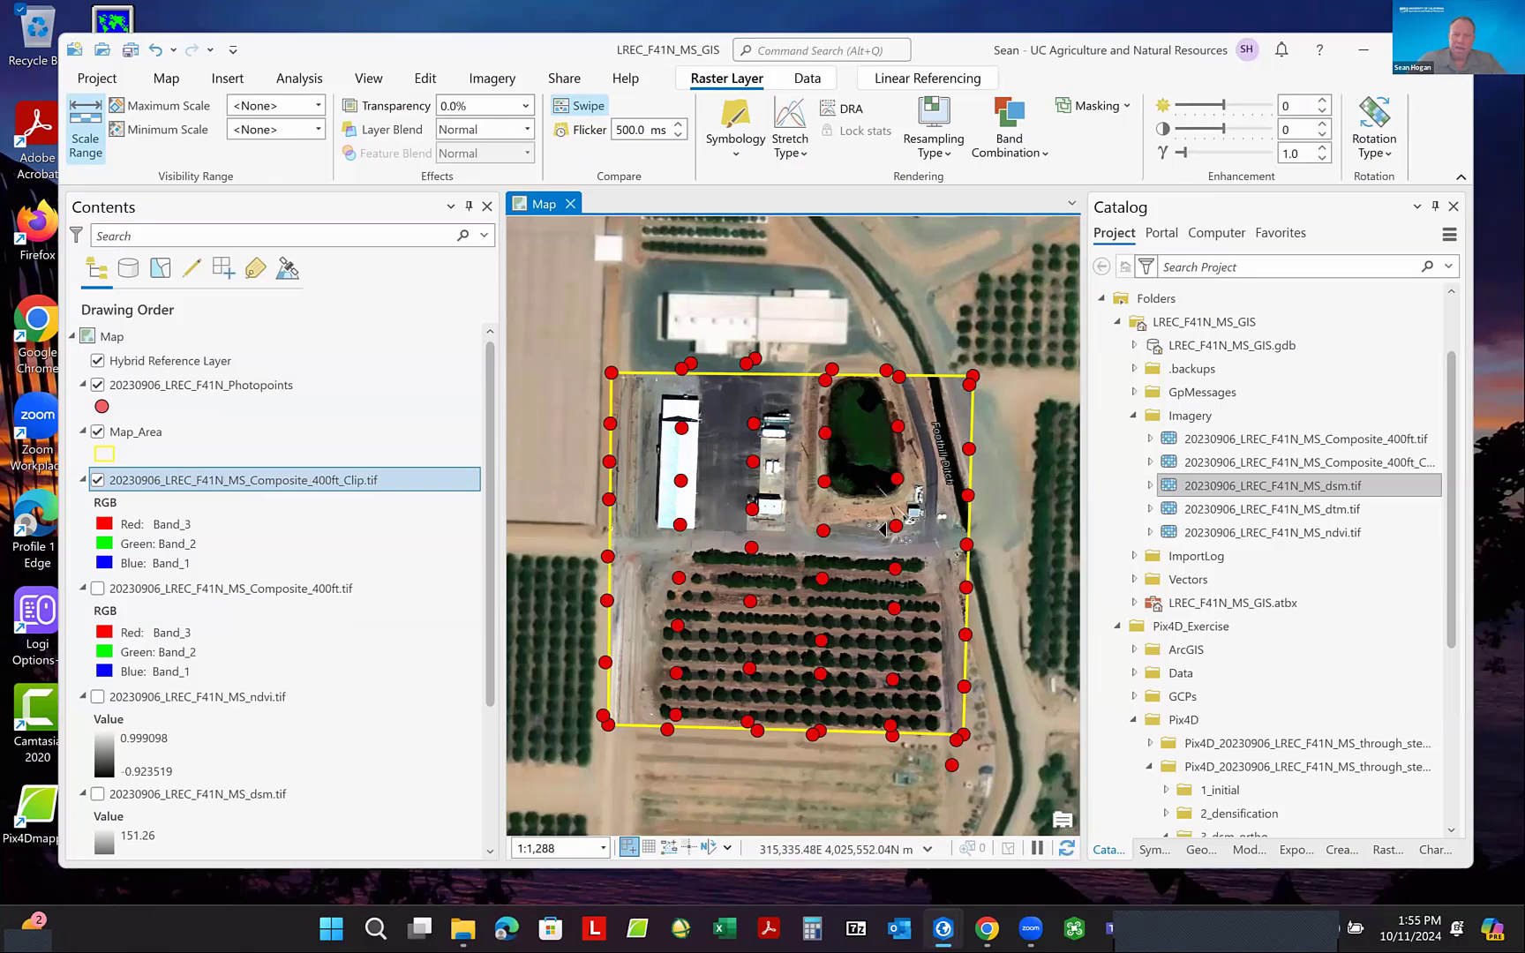
scroll(749, 394, up, 2)
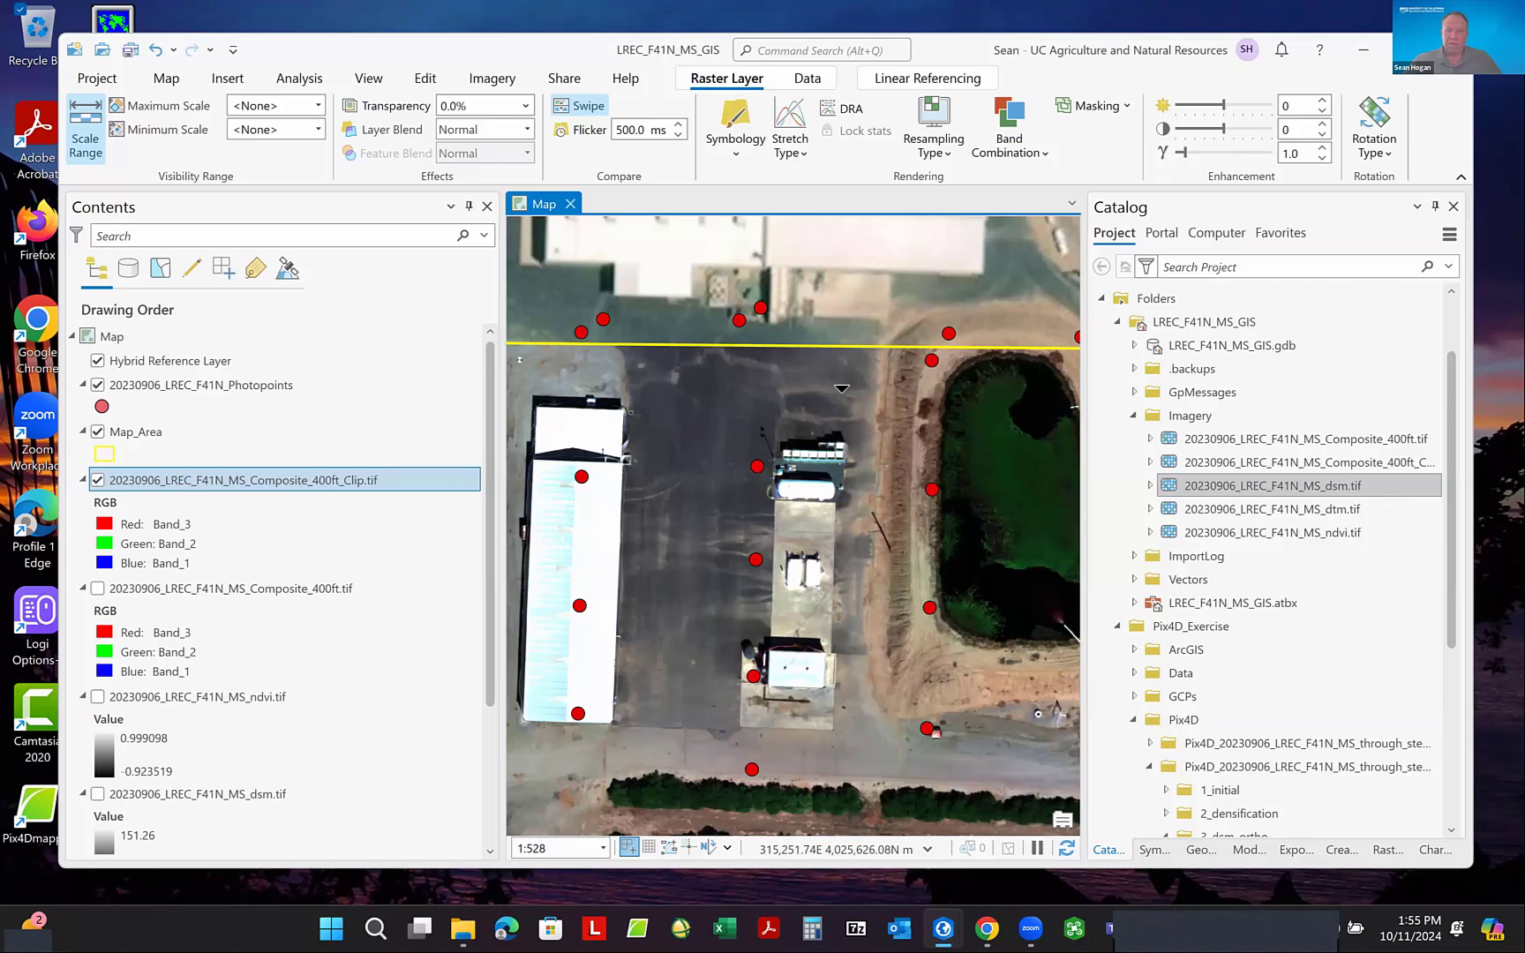
- Compare the clipped composite raster with the imagery basemap along the orchard rows using the Swipe tool
scroll(872, 438, down, 2)
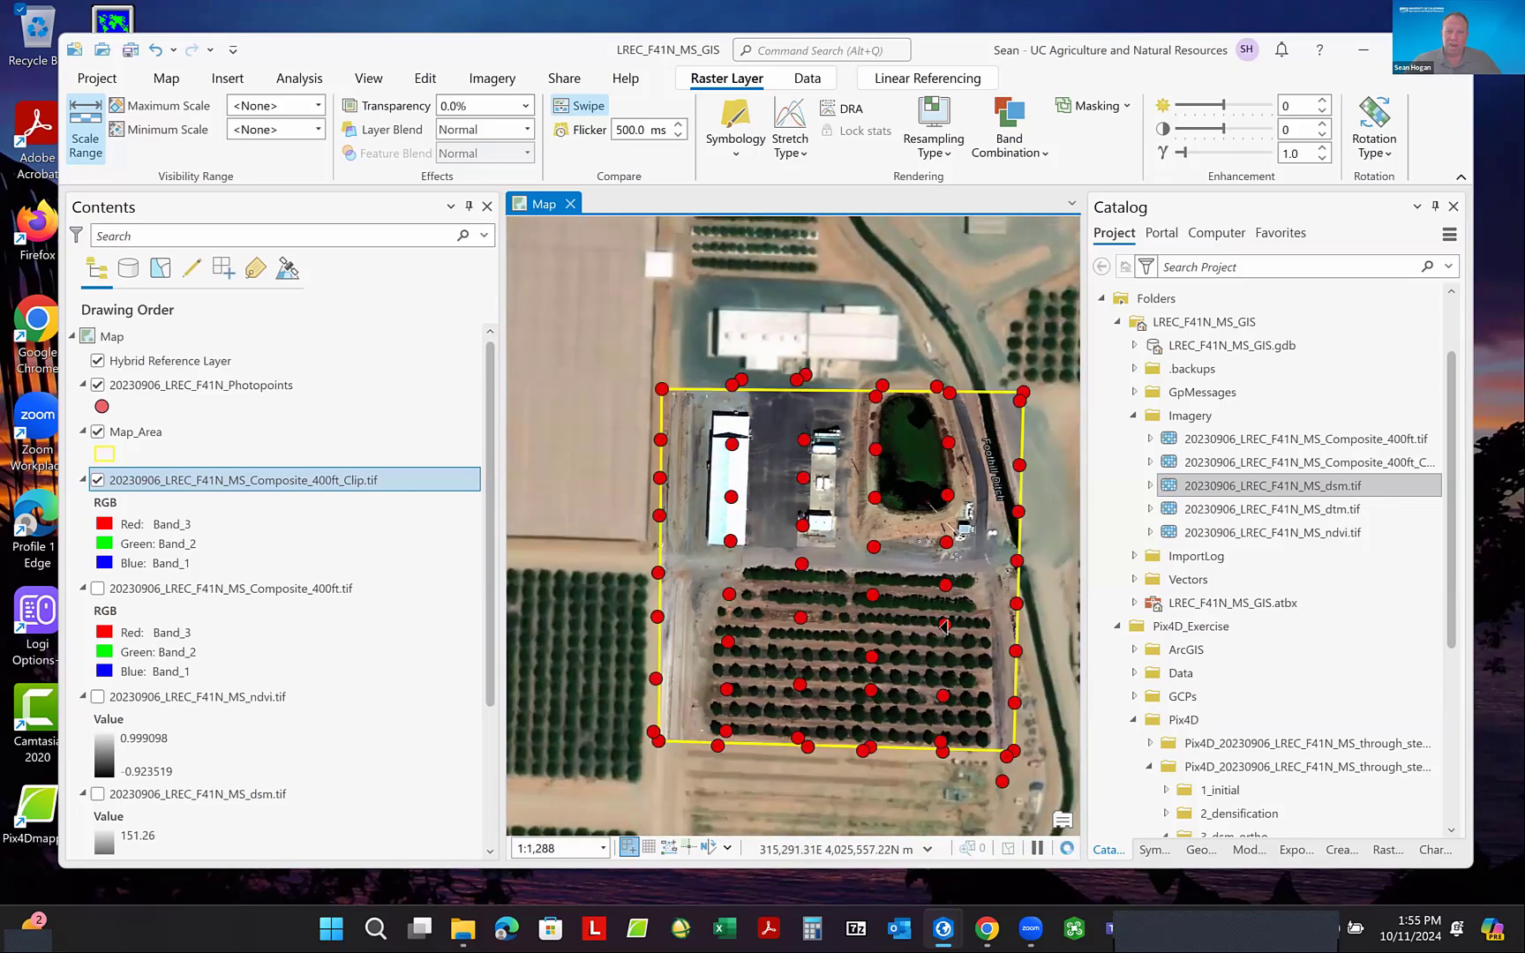
scroll(1006, 473, up, 3)
drag(985, 263, 988, 360)
scroll(912, 455, up, 5)
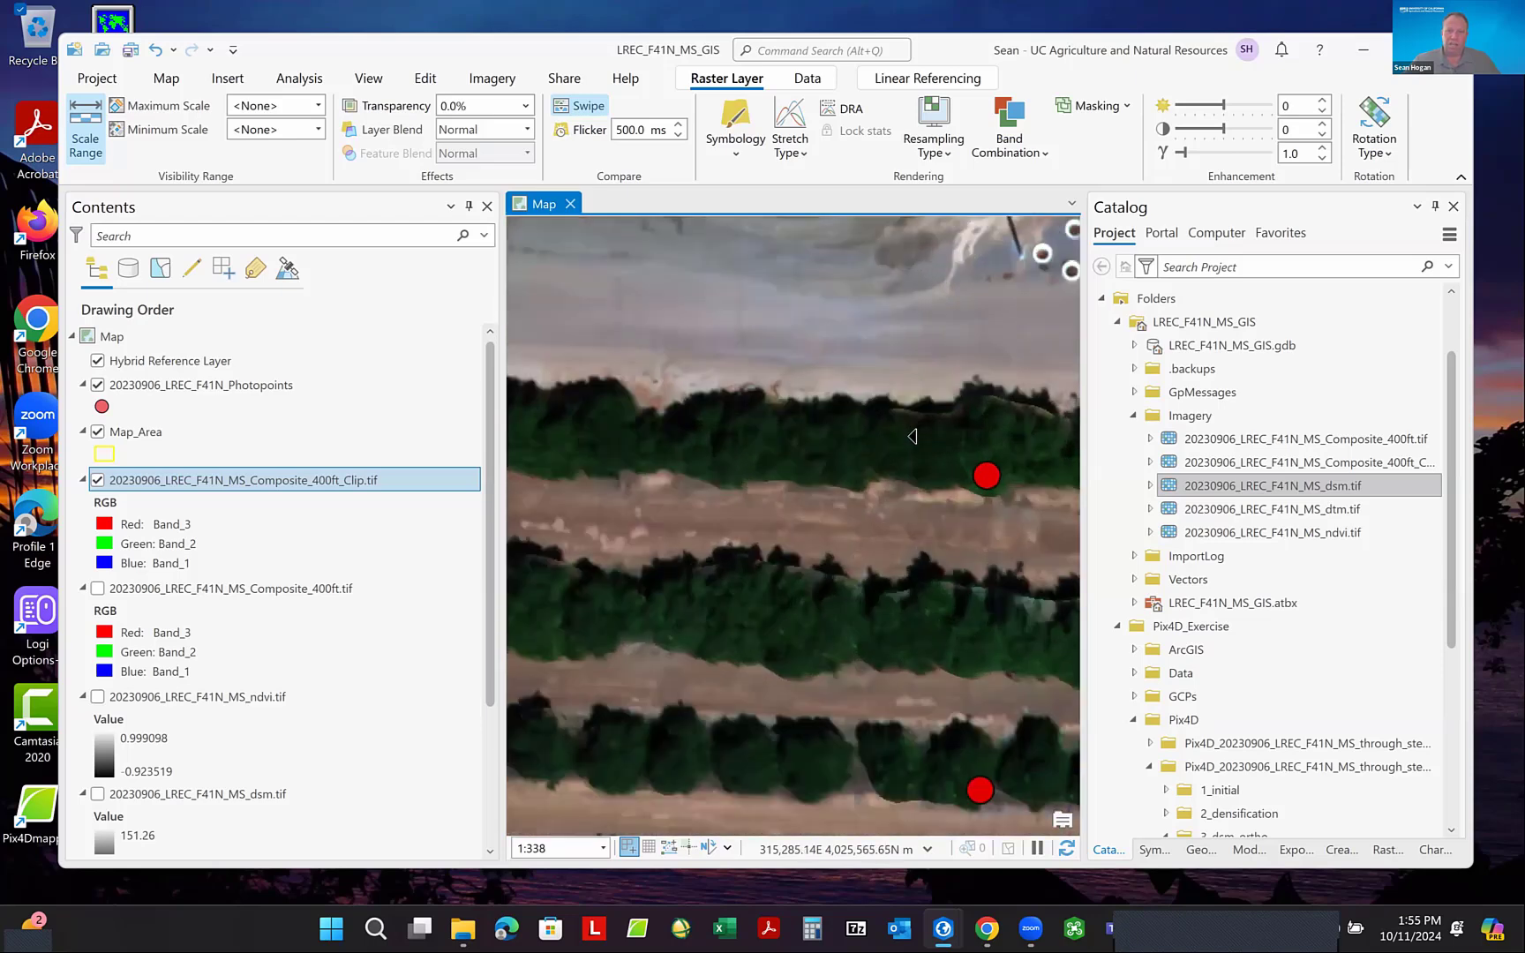
scroll(904, 418, down, 2)
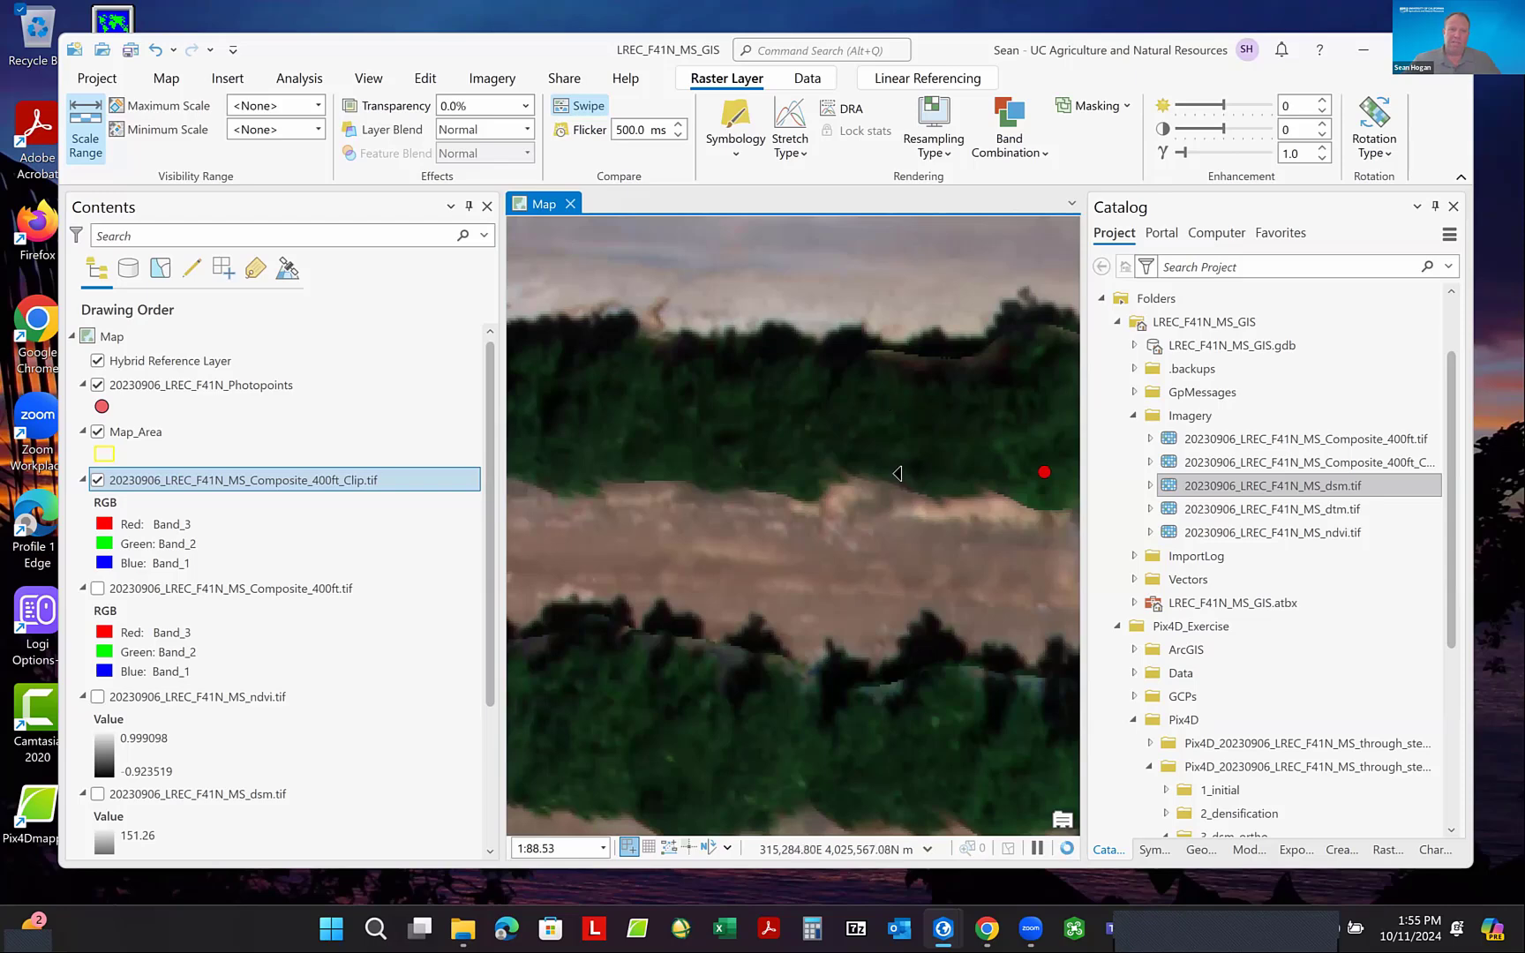
scroll(898, 474, down, 2)
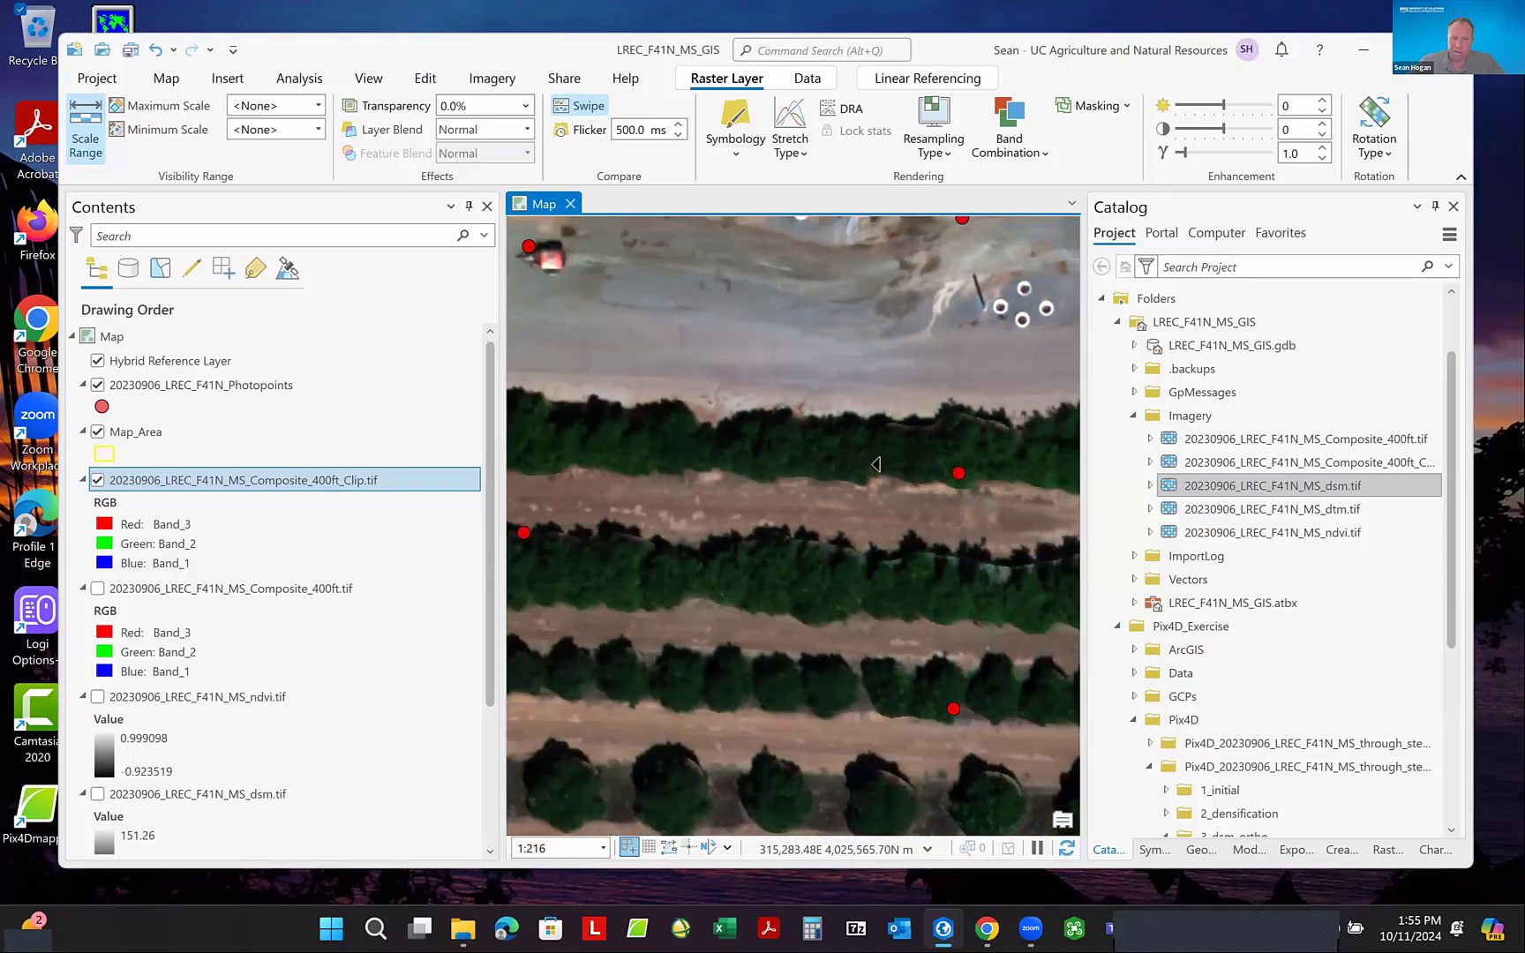
scroll(898, 400, down, 3)
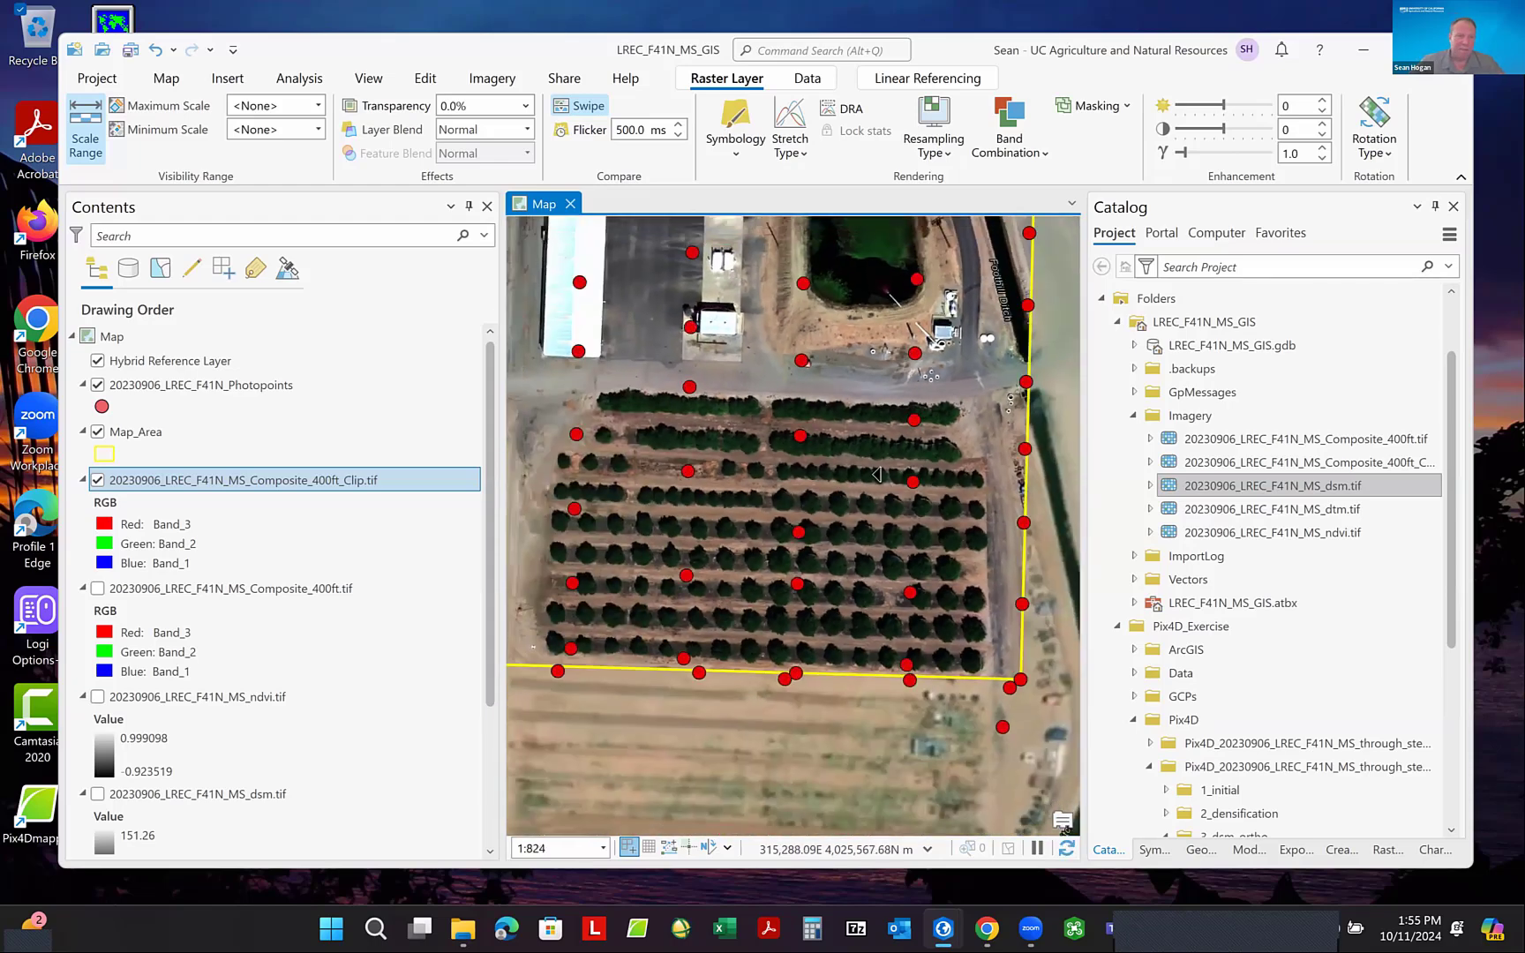
scroll(901, 605, down, 1)
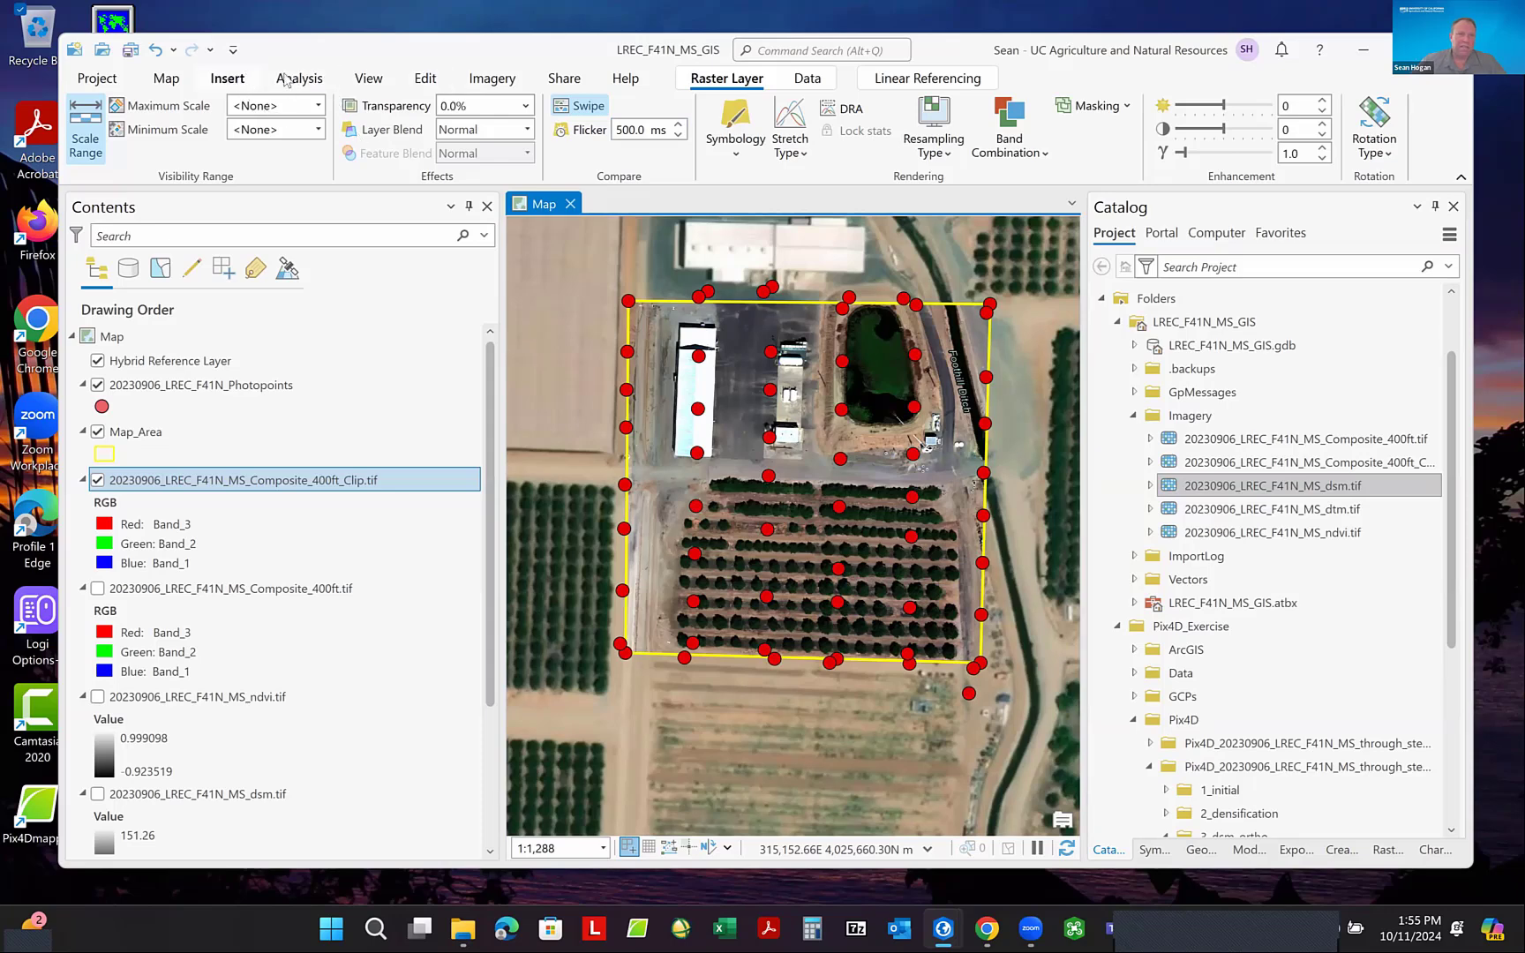
- Change the map's basemap to Topographic
click(167, 79)
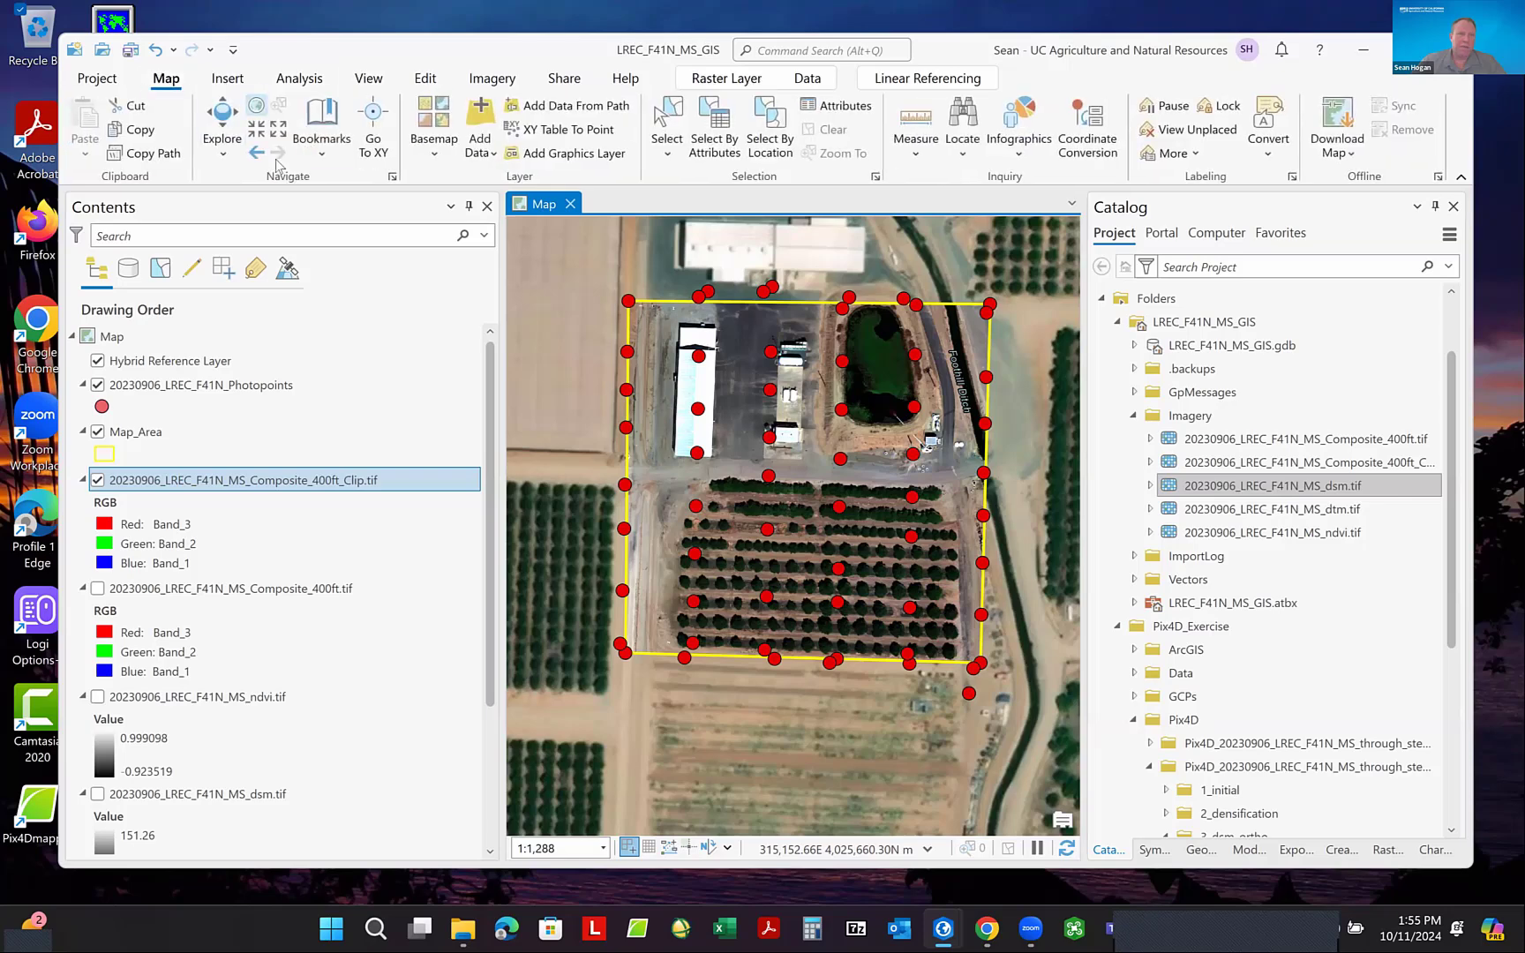
click(432, 133)
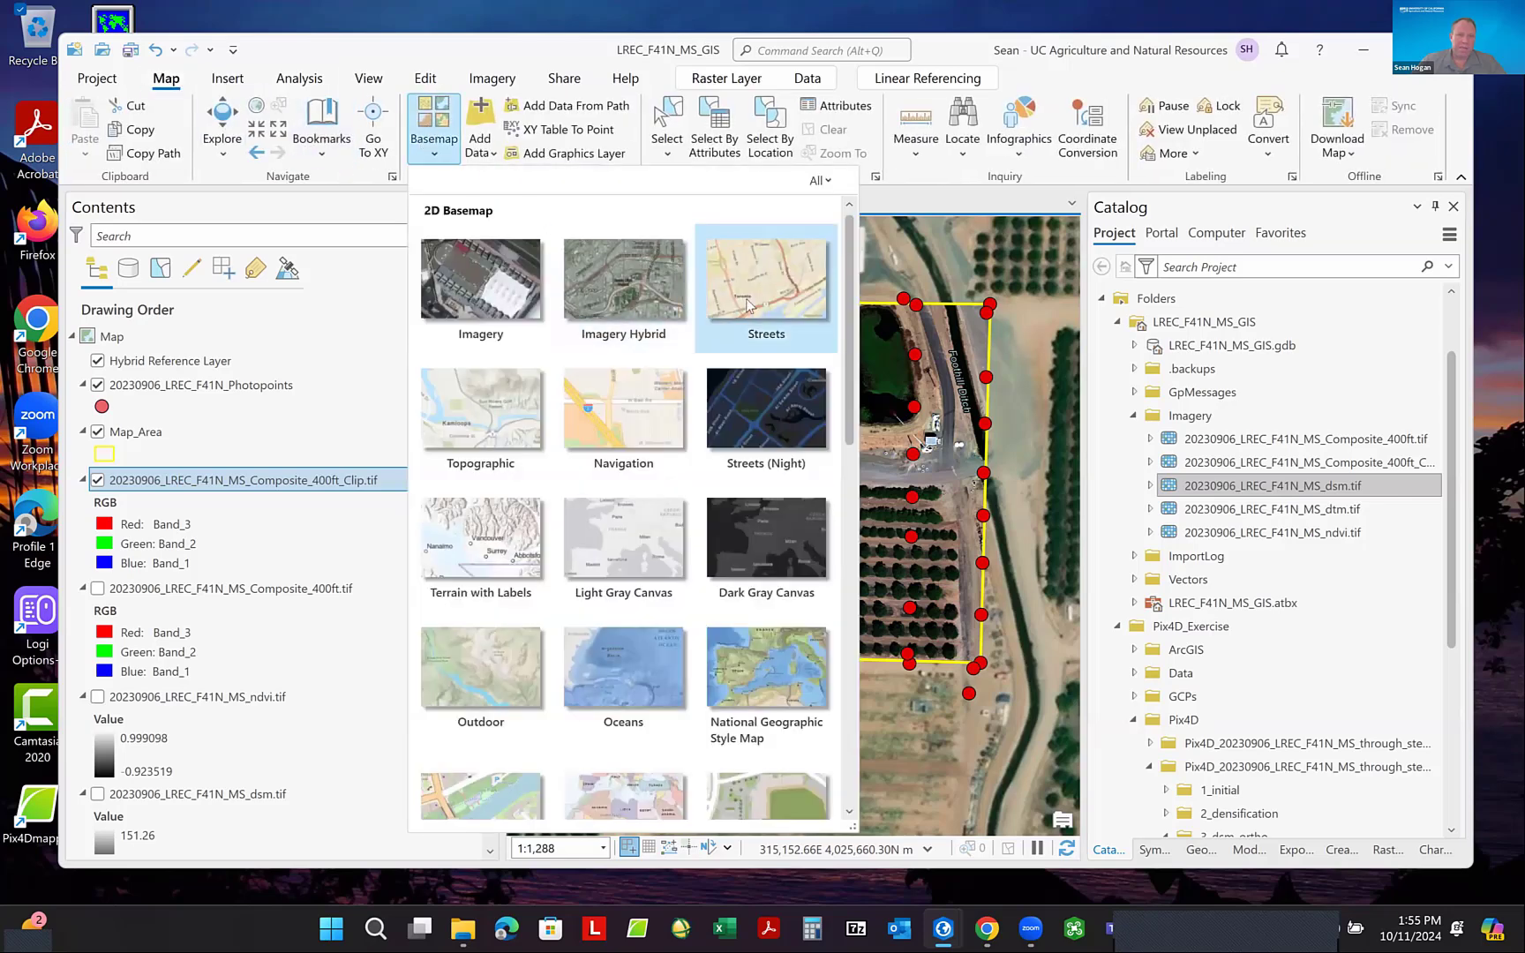
click(482, 417)
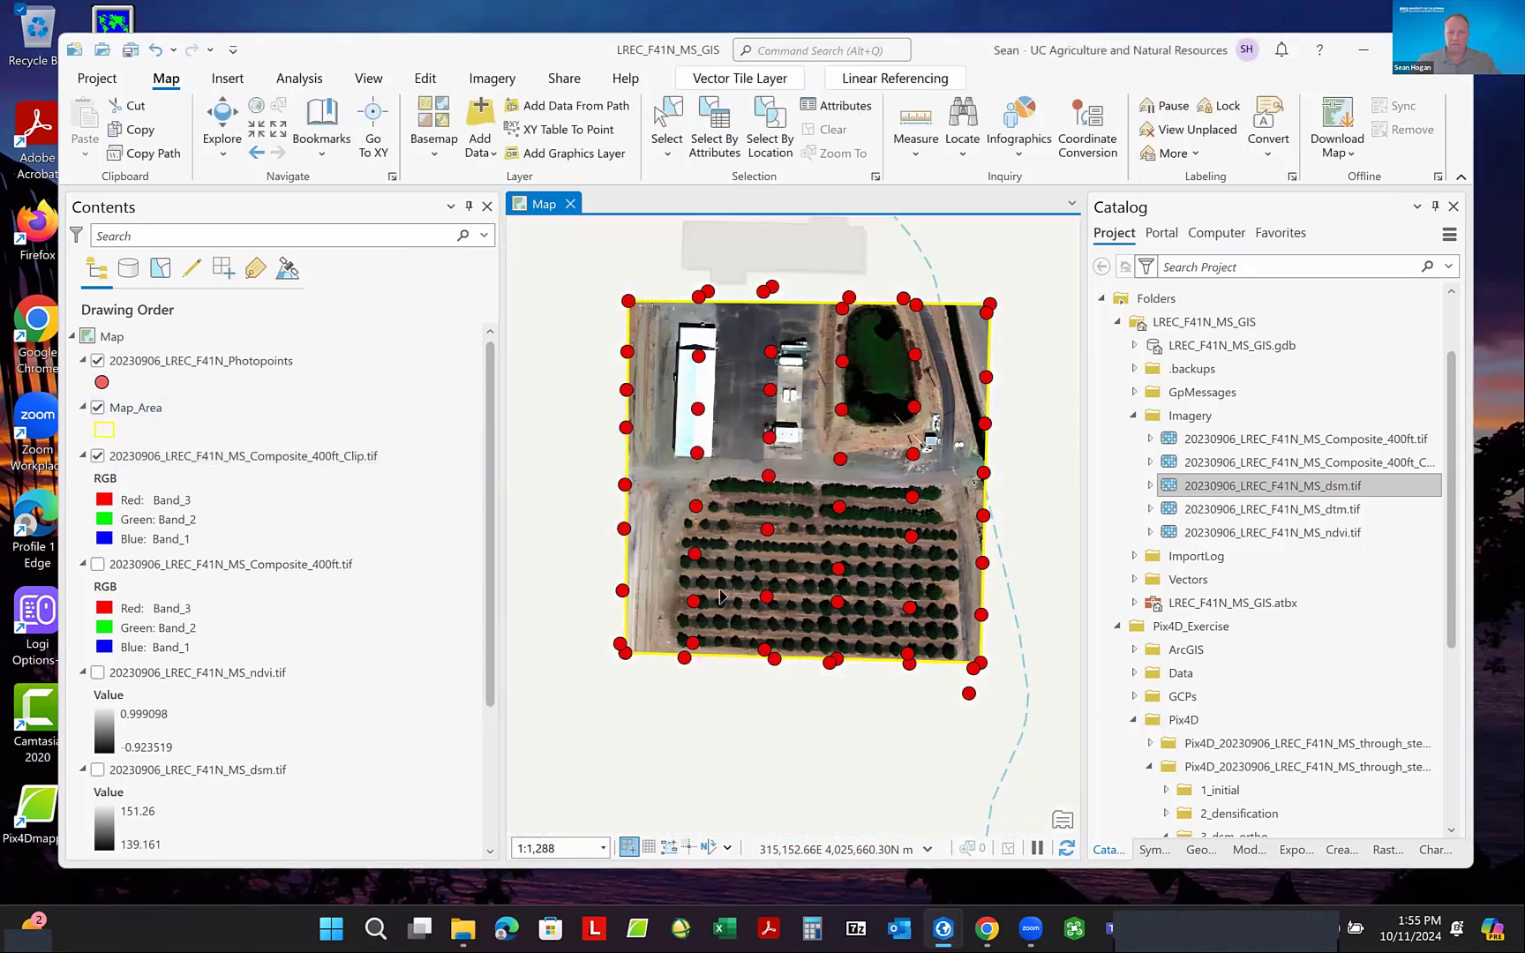
scroll(812, 647, down, 2)
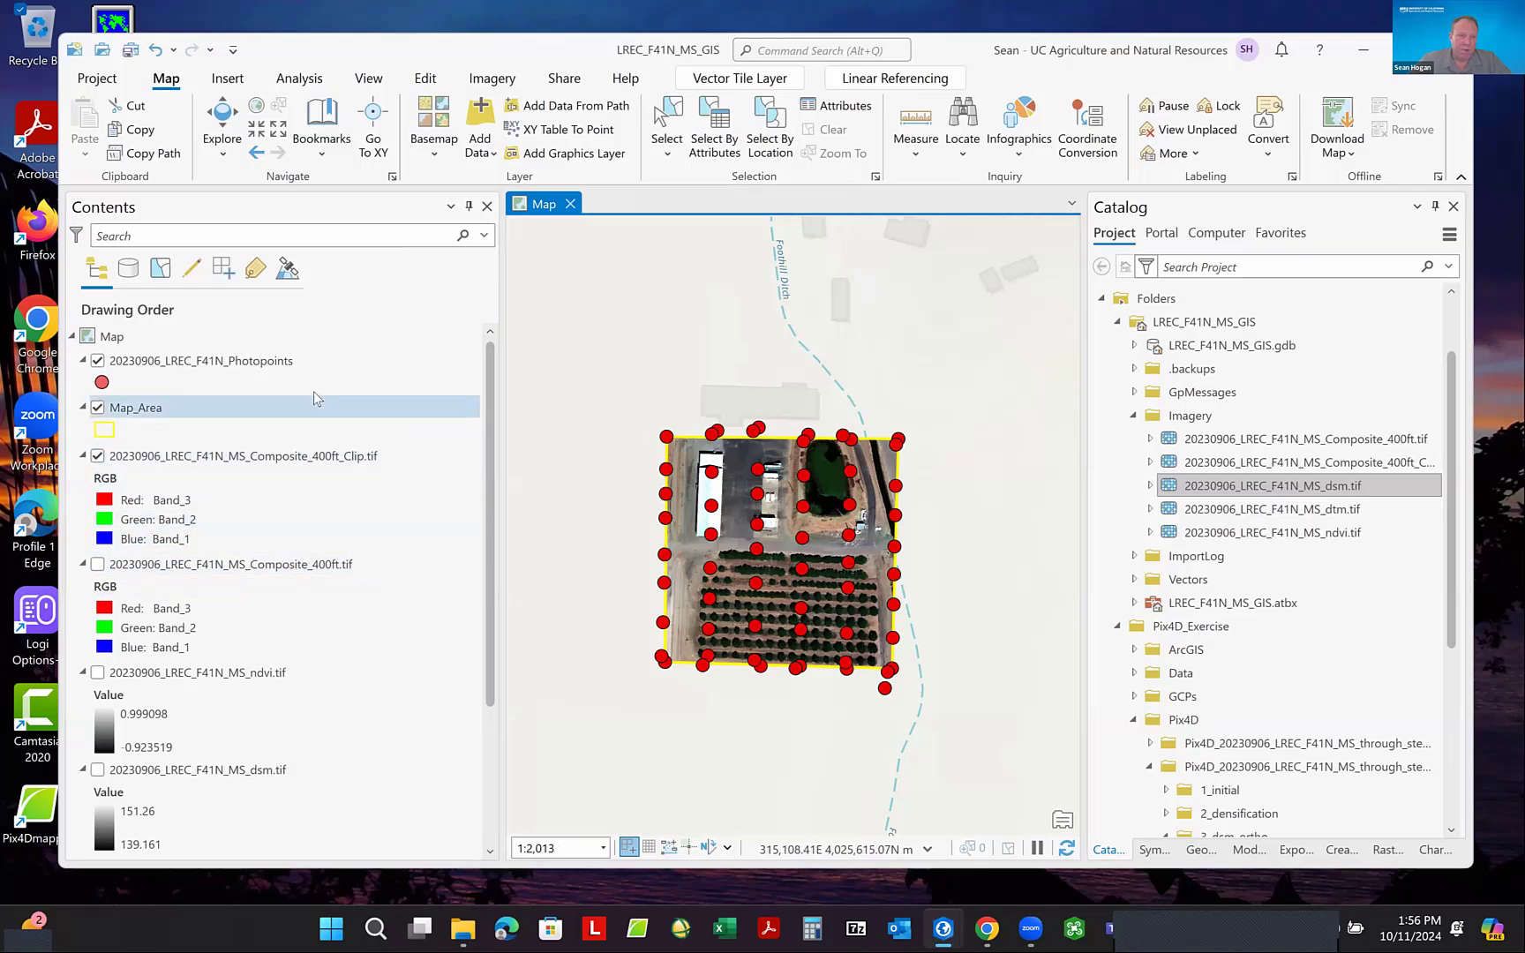
- Hide the clipped composite raster, show the dsm raster, and move the dsm layer above the ndvi layer
scroll(313, 391, down, 3)
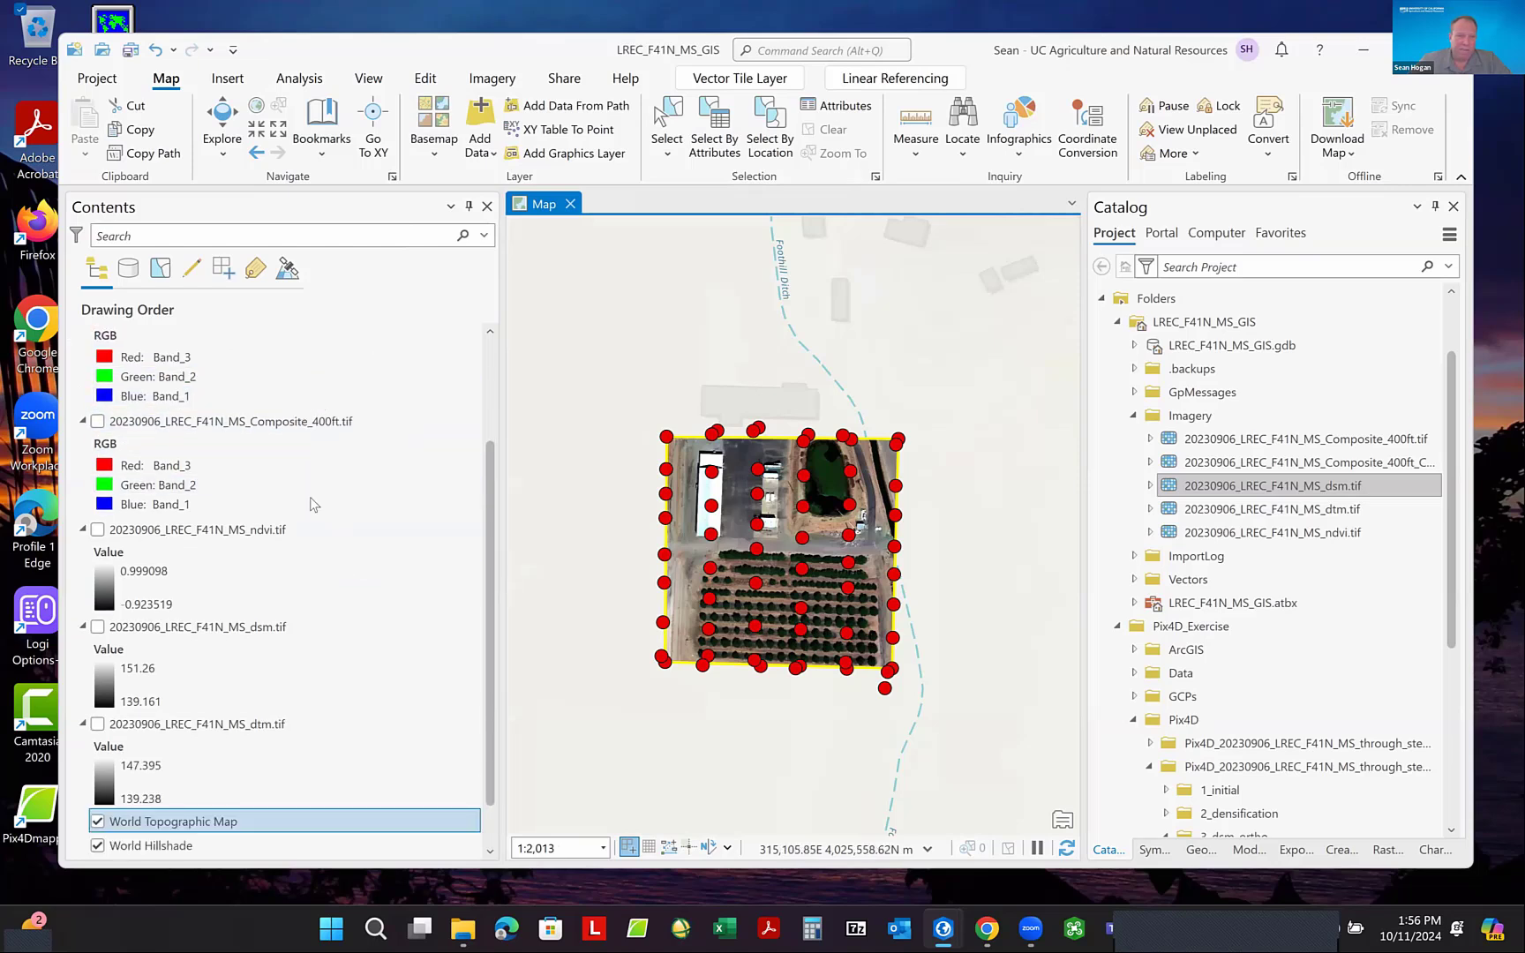
scroll(322, 493, up, 3)
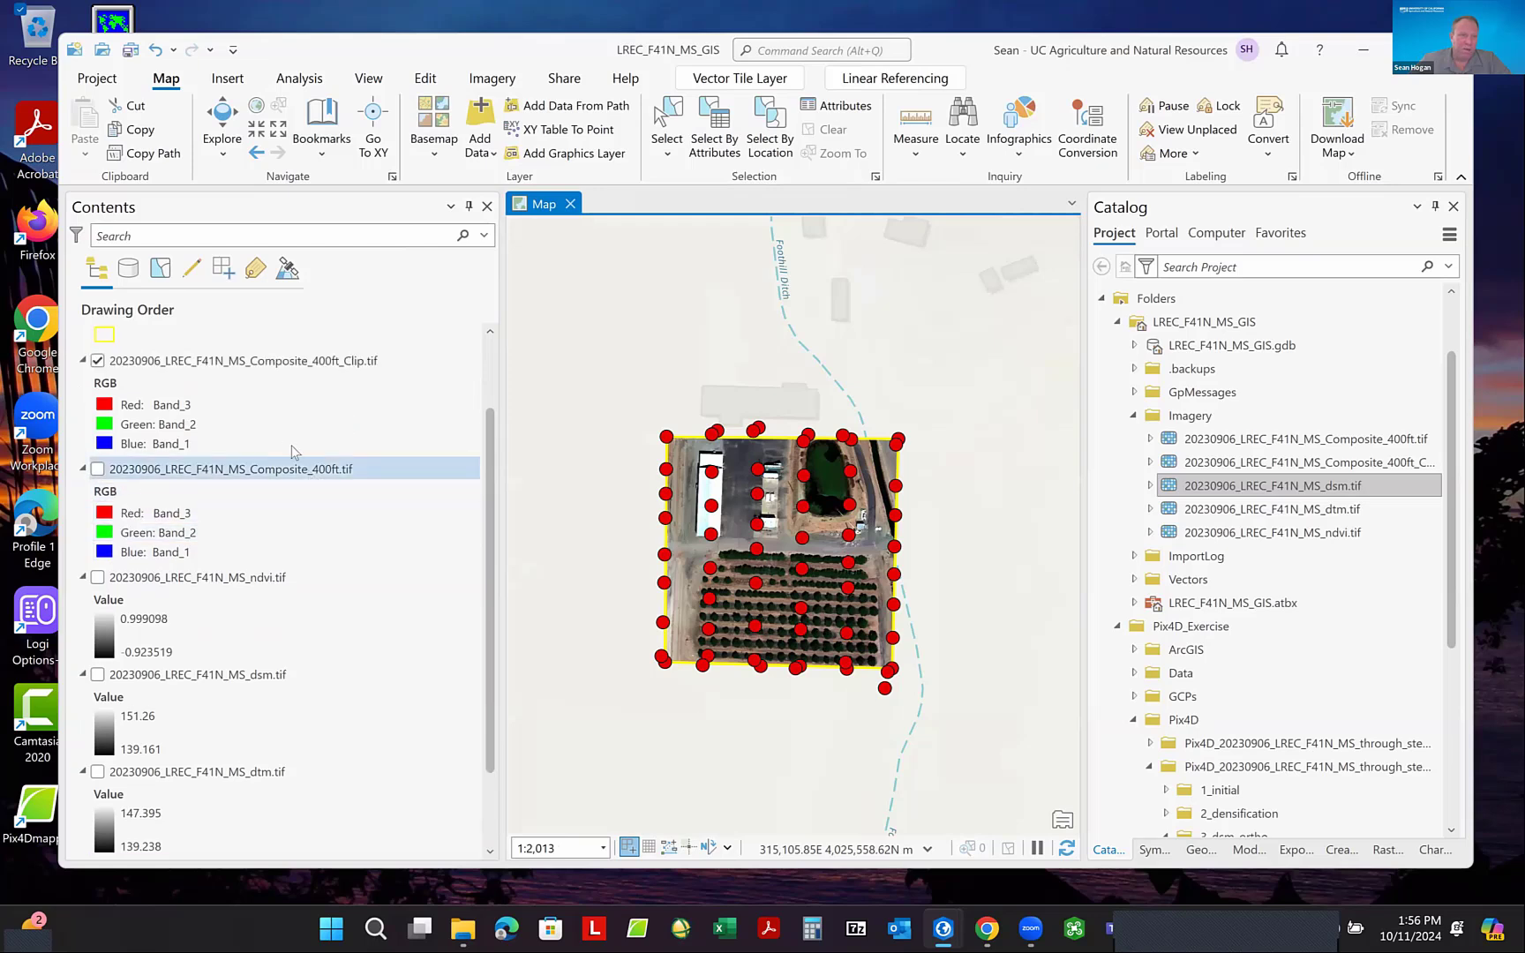
scroll(283, 456, down, 1)
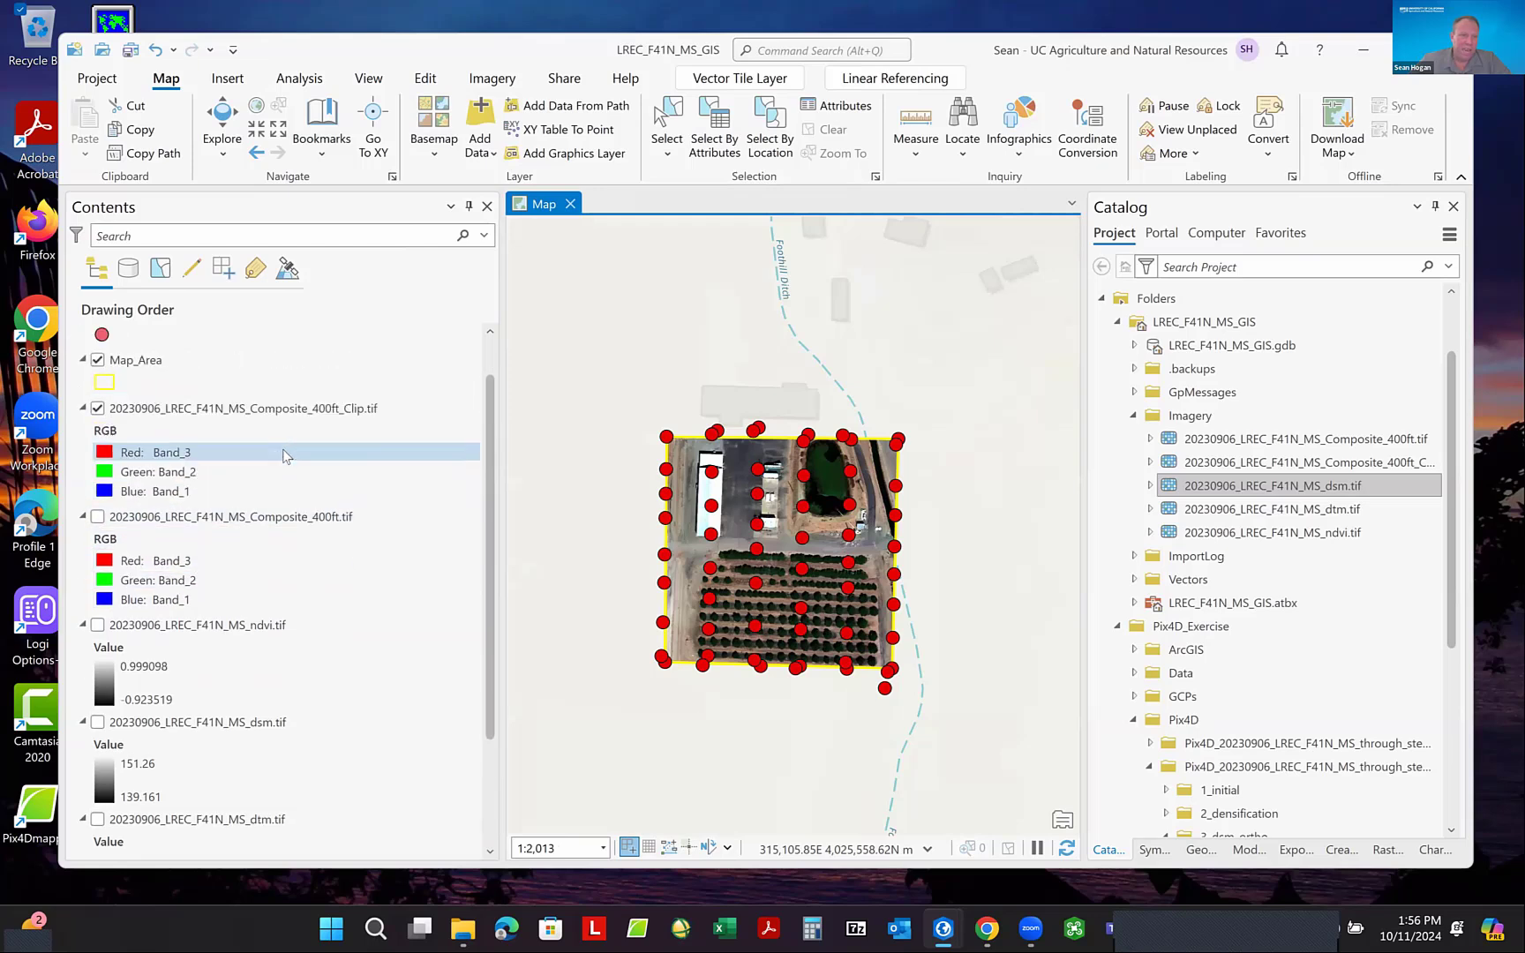
click(98, 409)
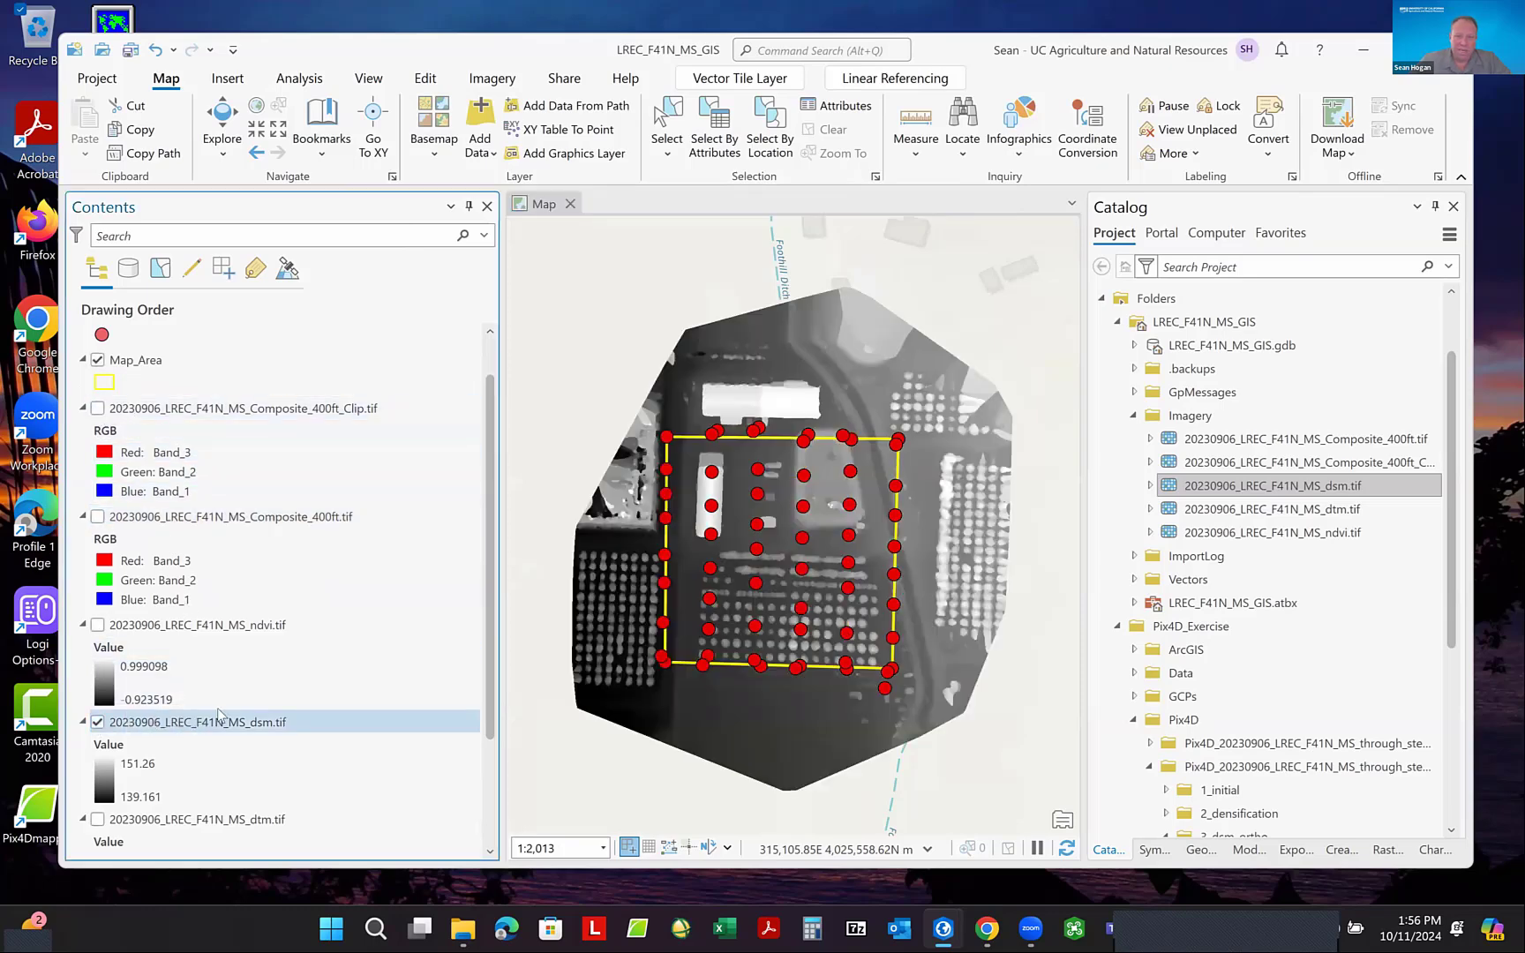
drag(184, 733, 188, 583)
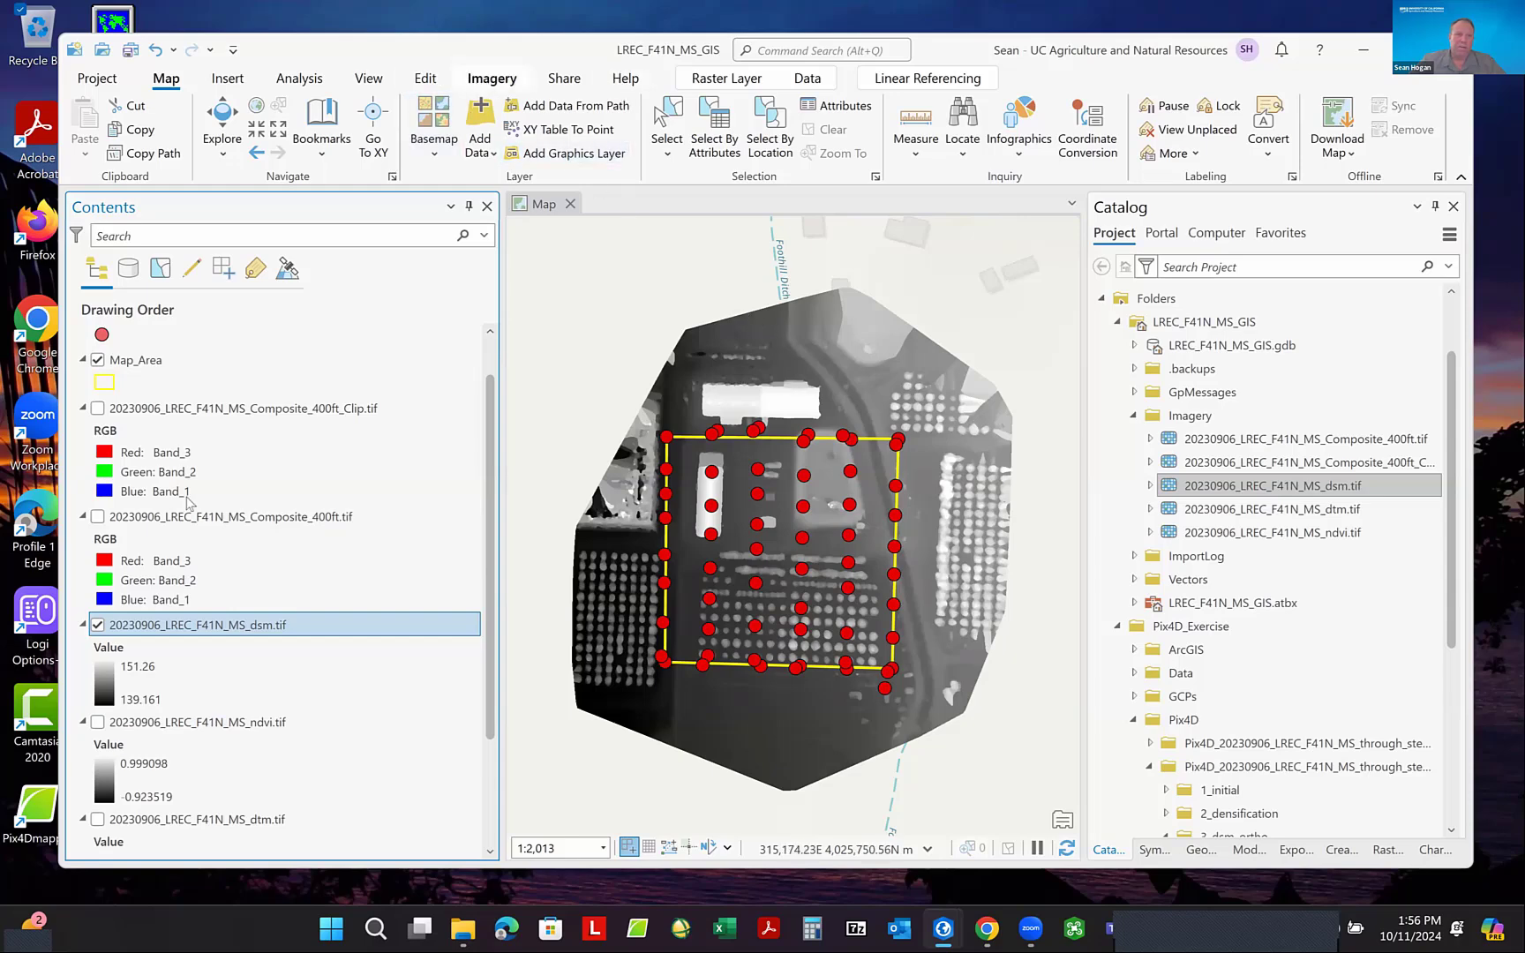
- Search the raster functions for "Hill" with the dsm layer selected
click(488, 83)
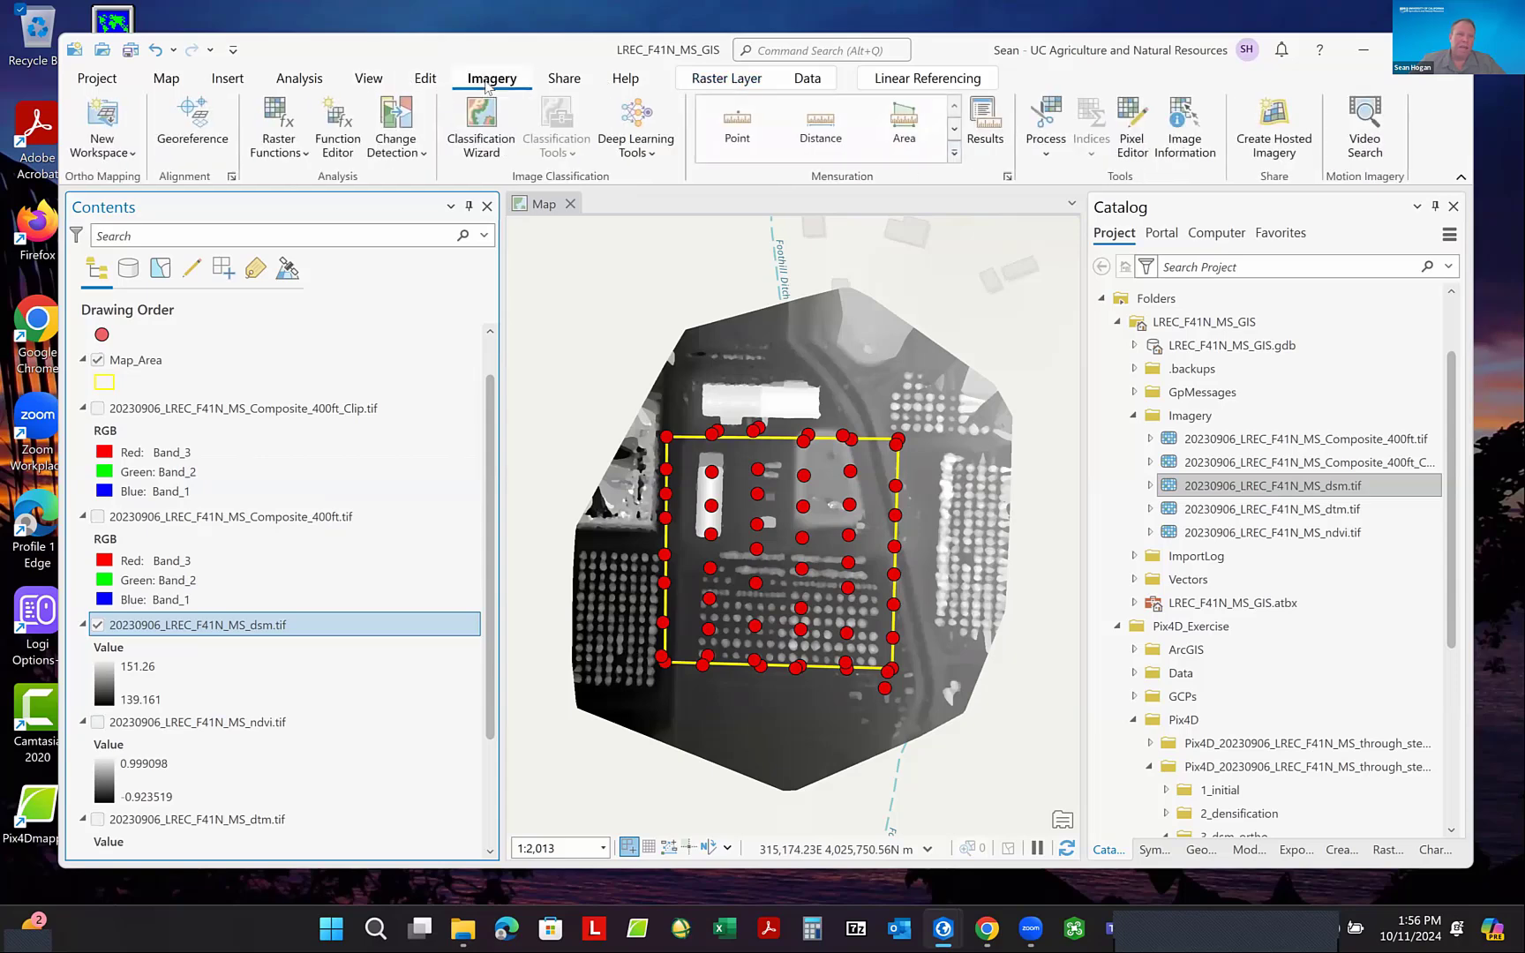
click(278, 115)
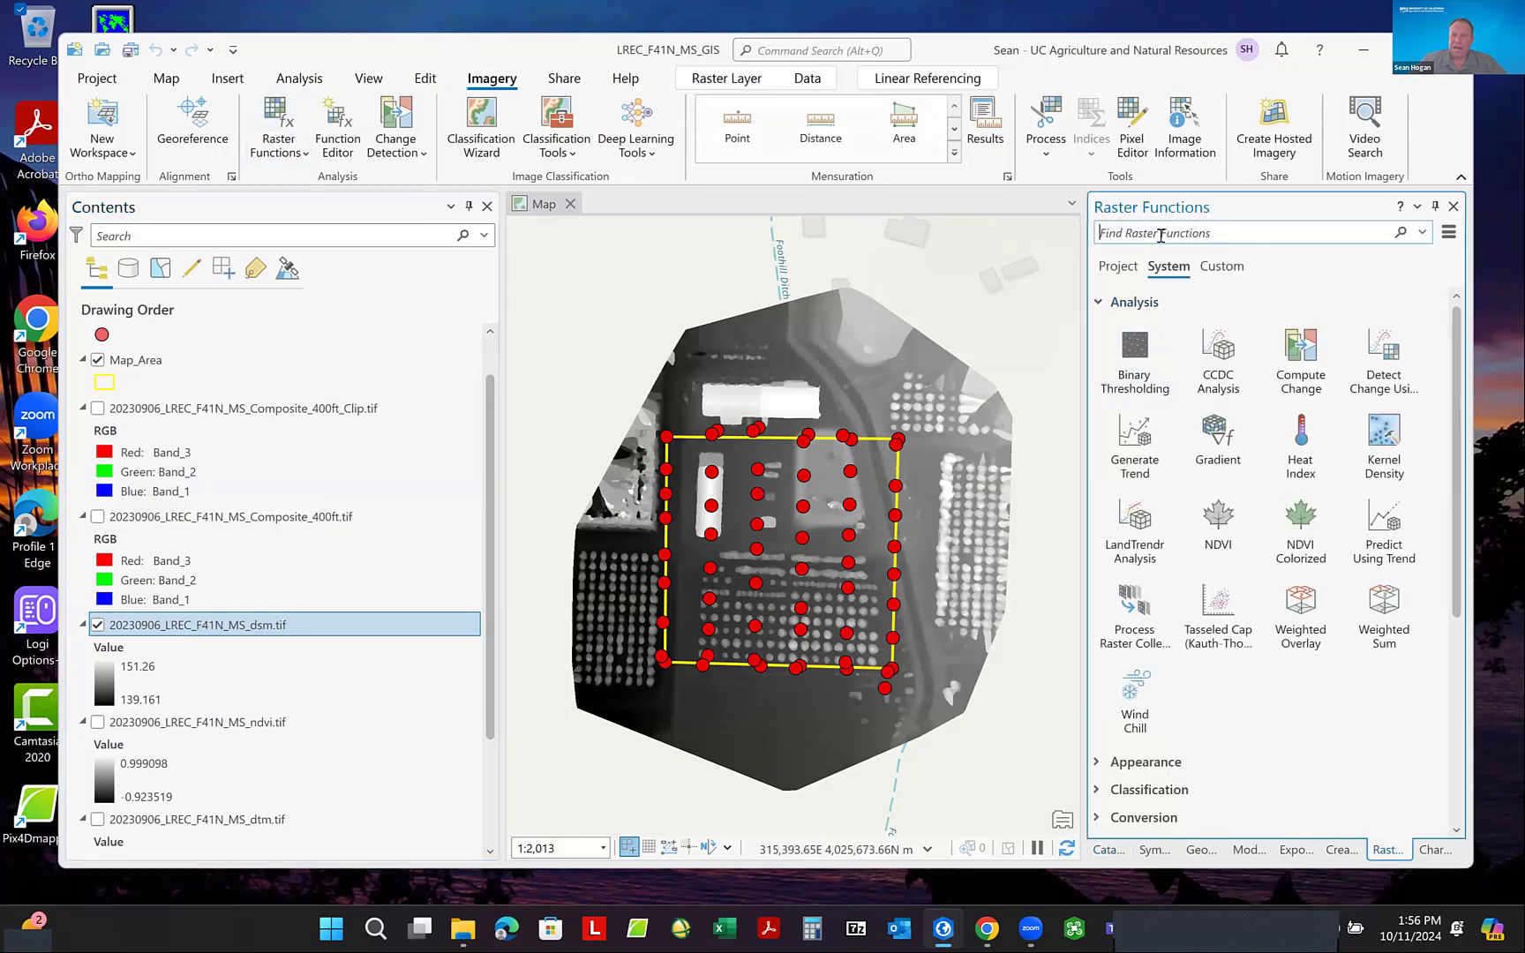
text(H)
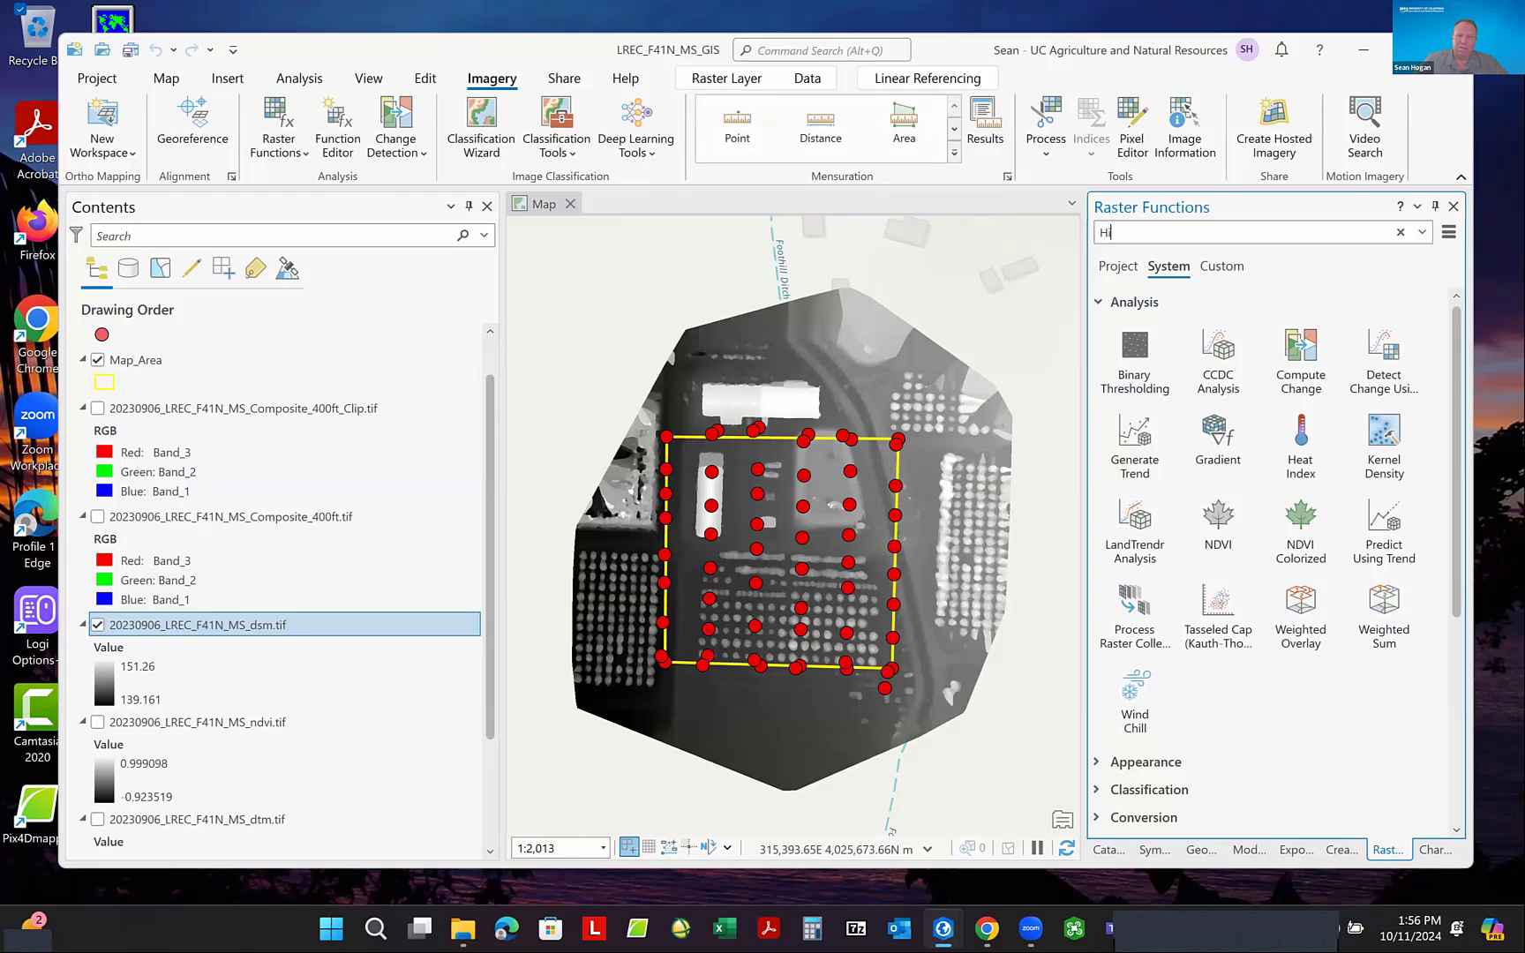
text(ill)
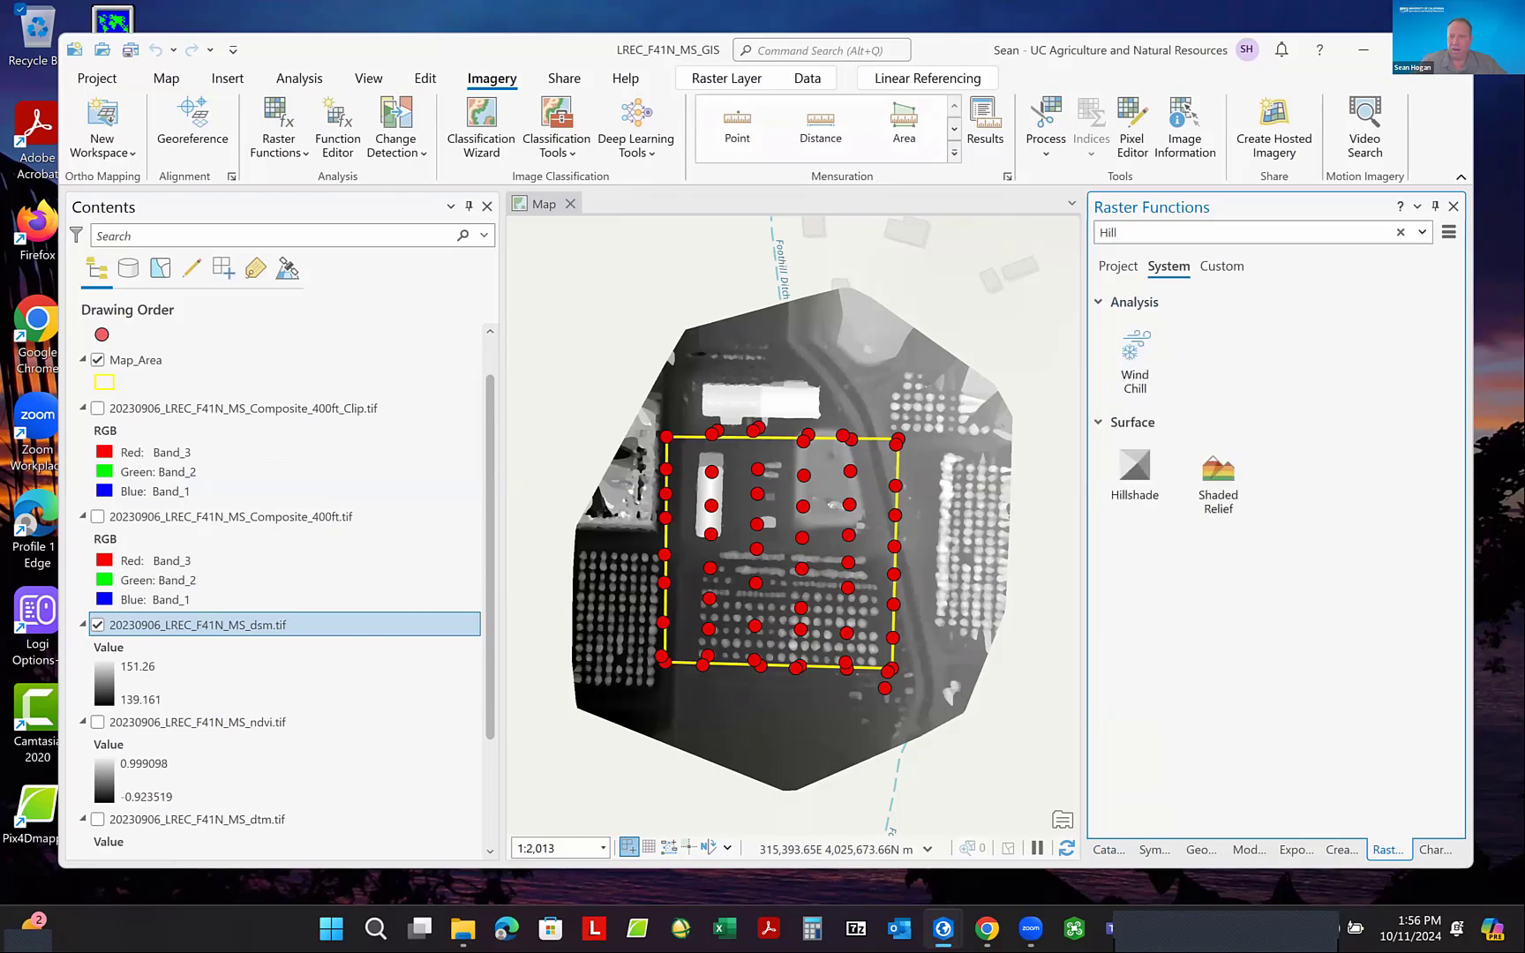
- Try to create a new Hillshade raster layer using the Multidirectional hillshade type without choosing an input raster
click(1134, 473)
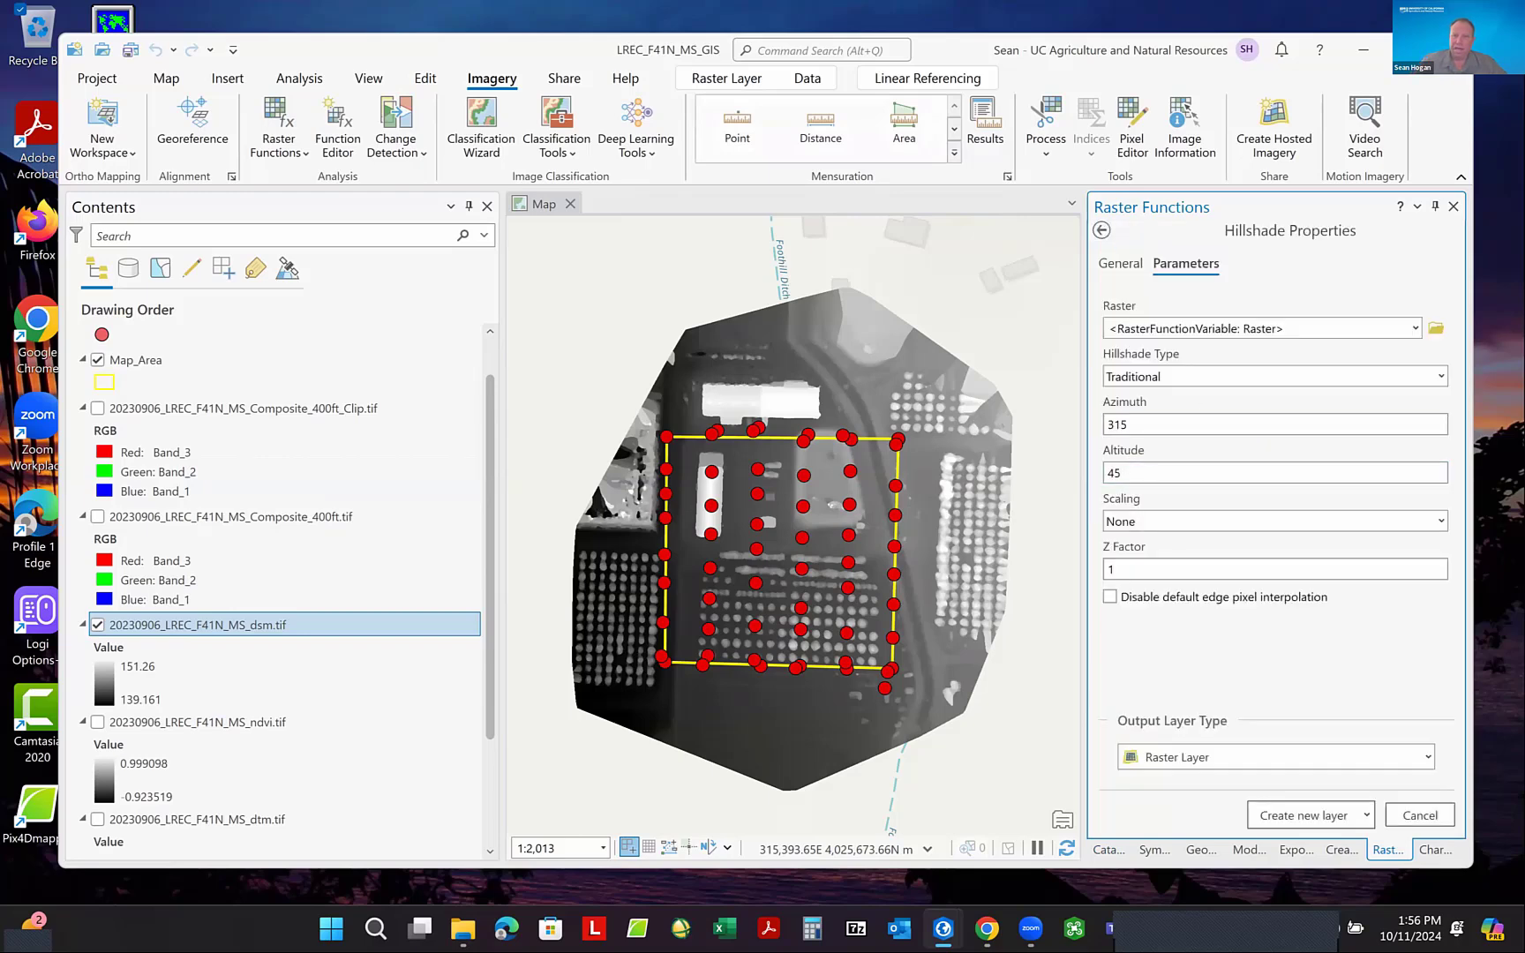
click(1440, 376)
click(1285, 428)
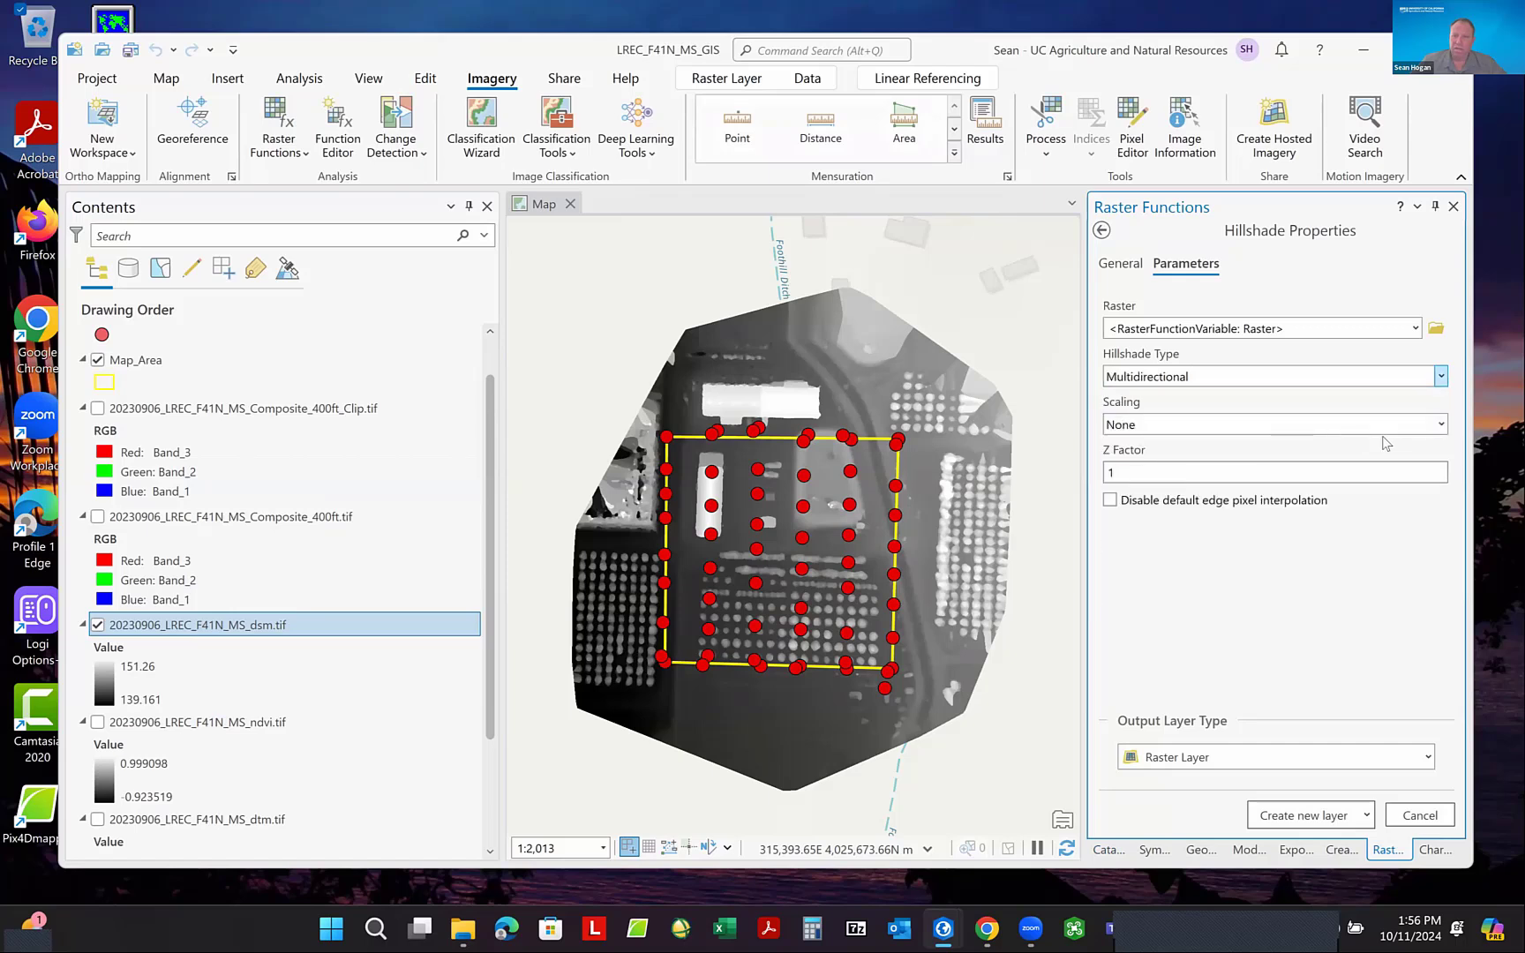
click(1301, 815)
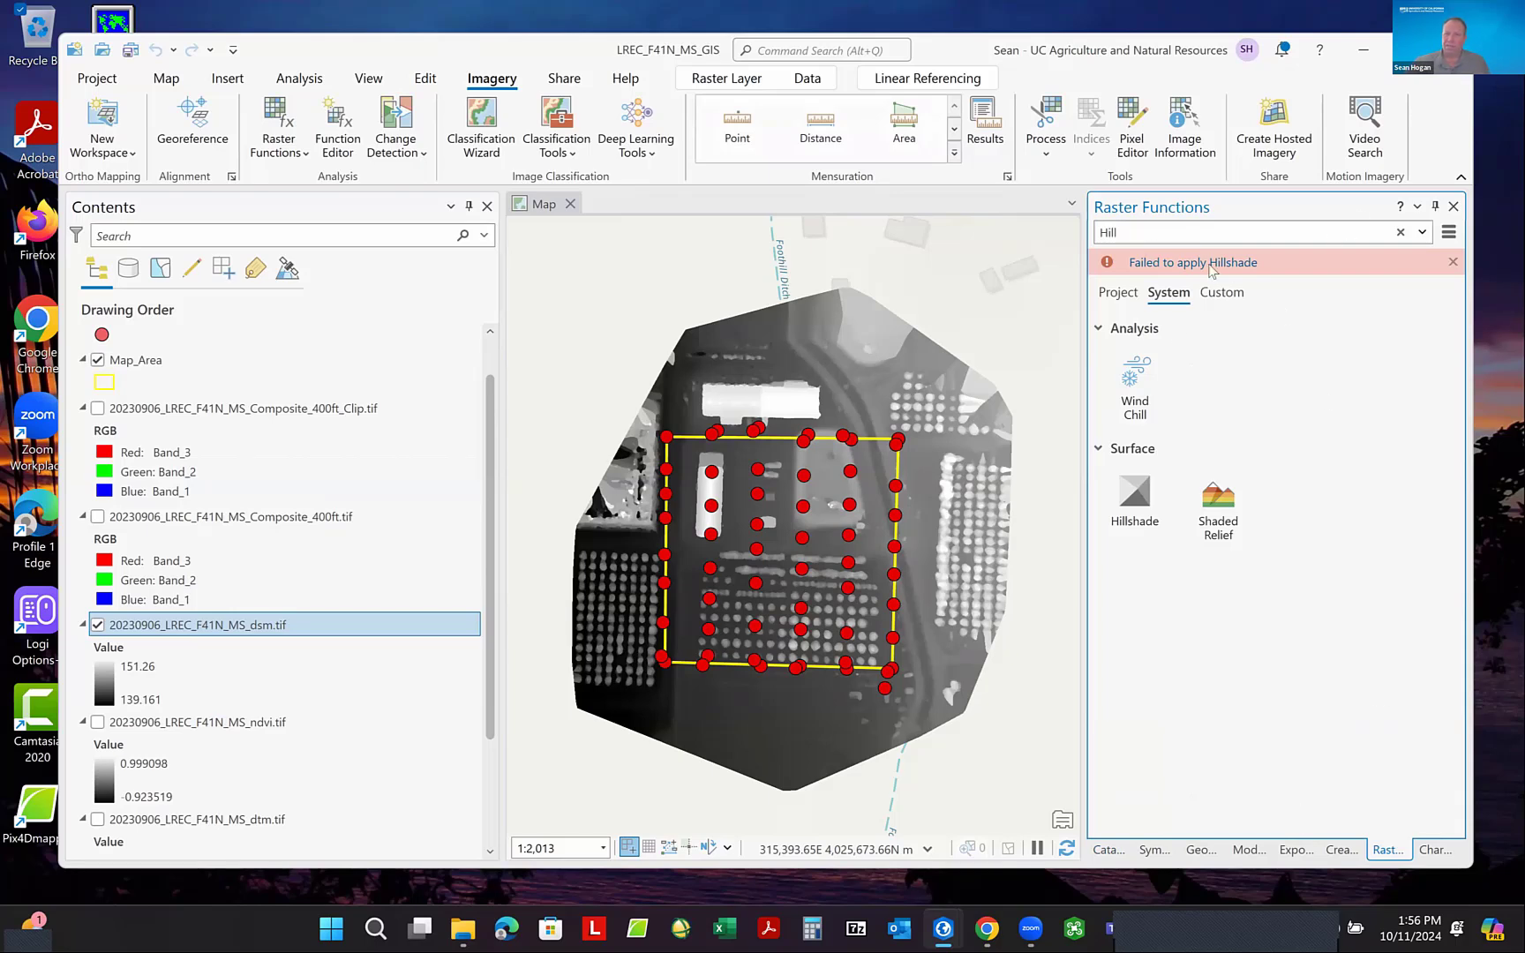
- Create a Traditional hillshade raster layer from 20230906_LREC_F41N_MS_dsm.tif with azimuth 315, altitude 45 and Z factor 1
click(1124, 506)
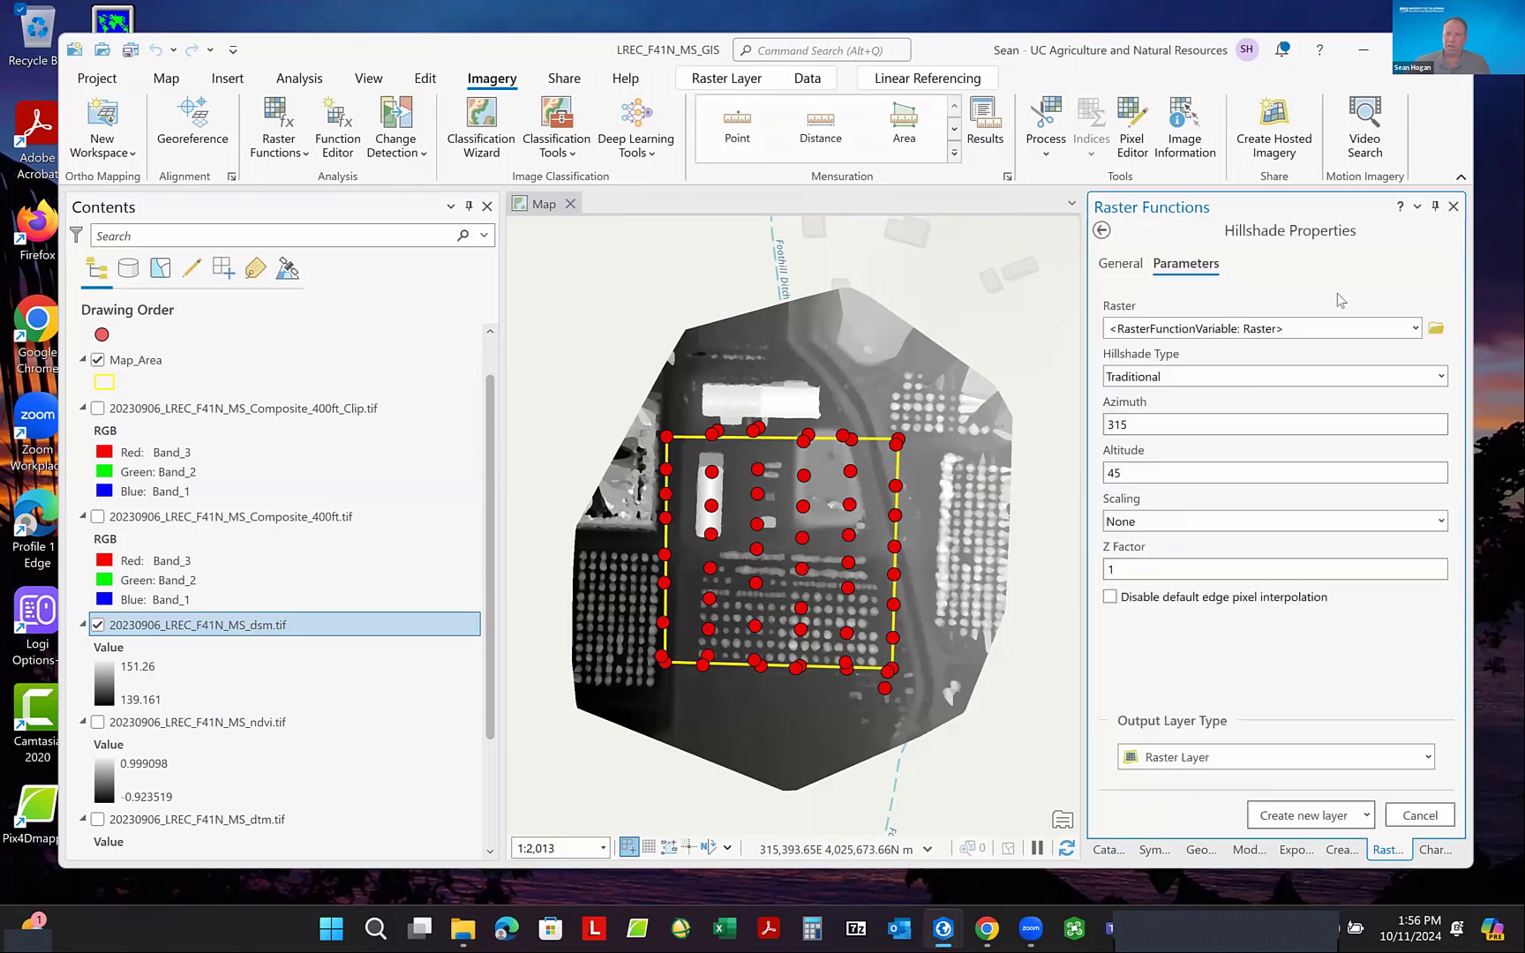
click(1415, 328)
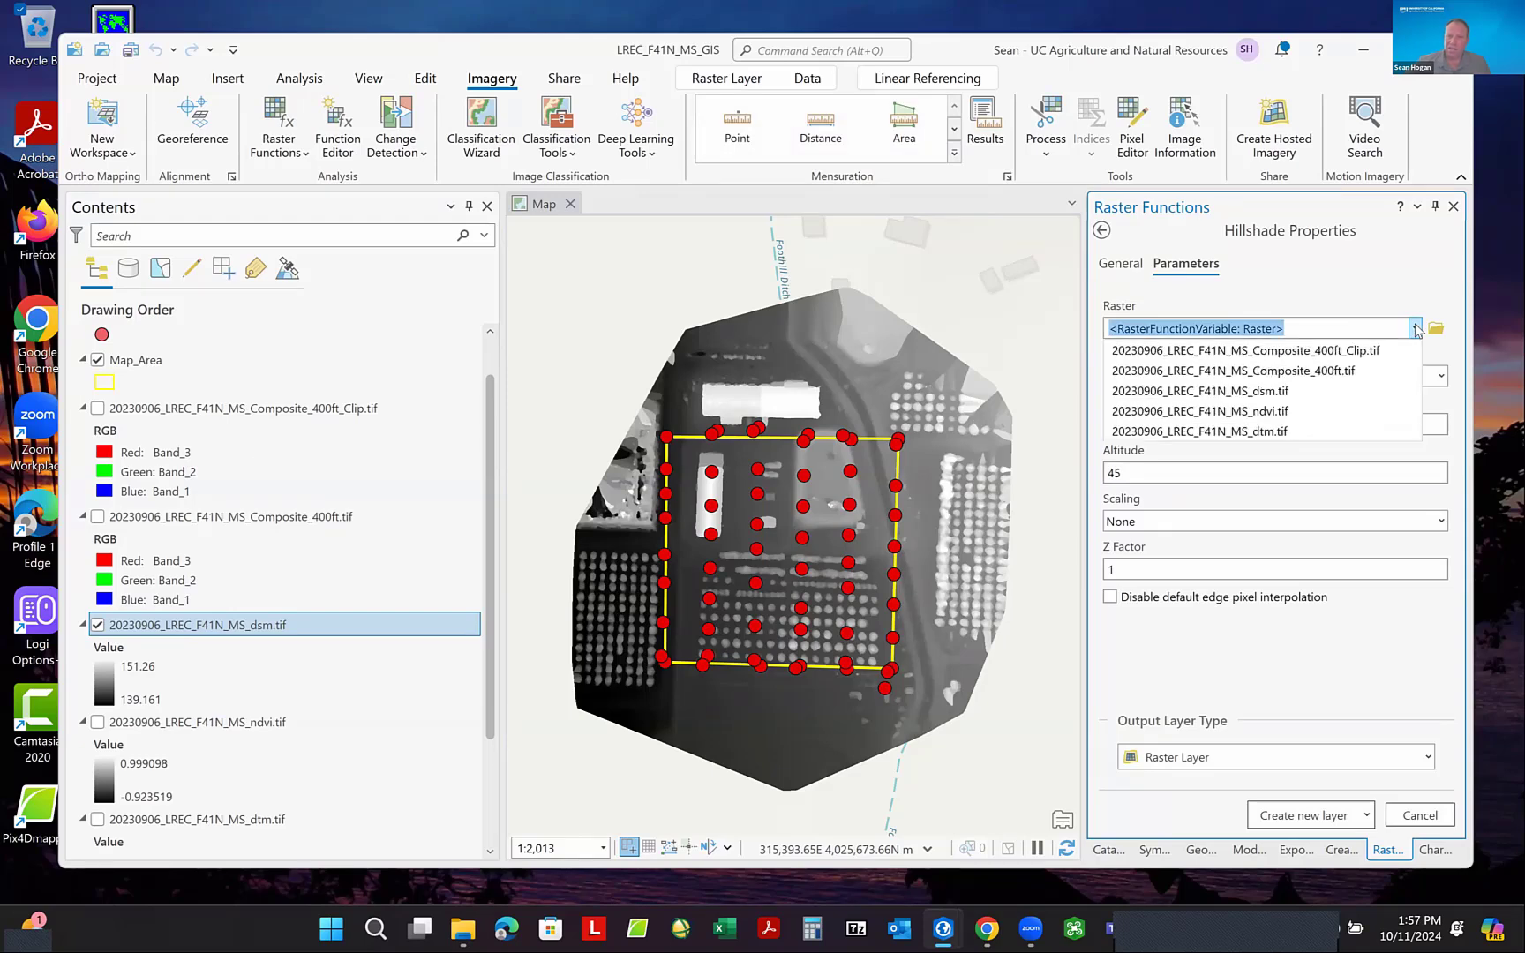
click(1254, 391)
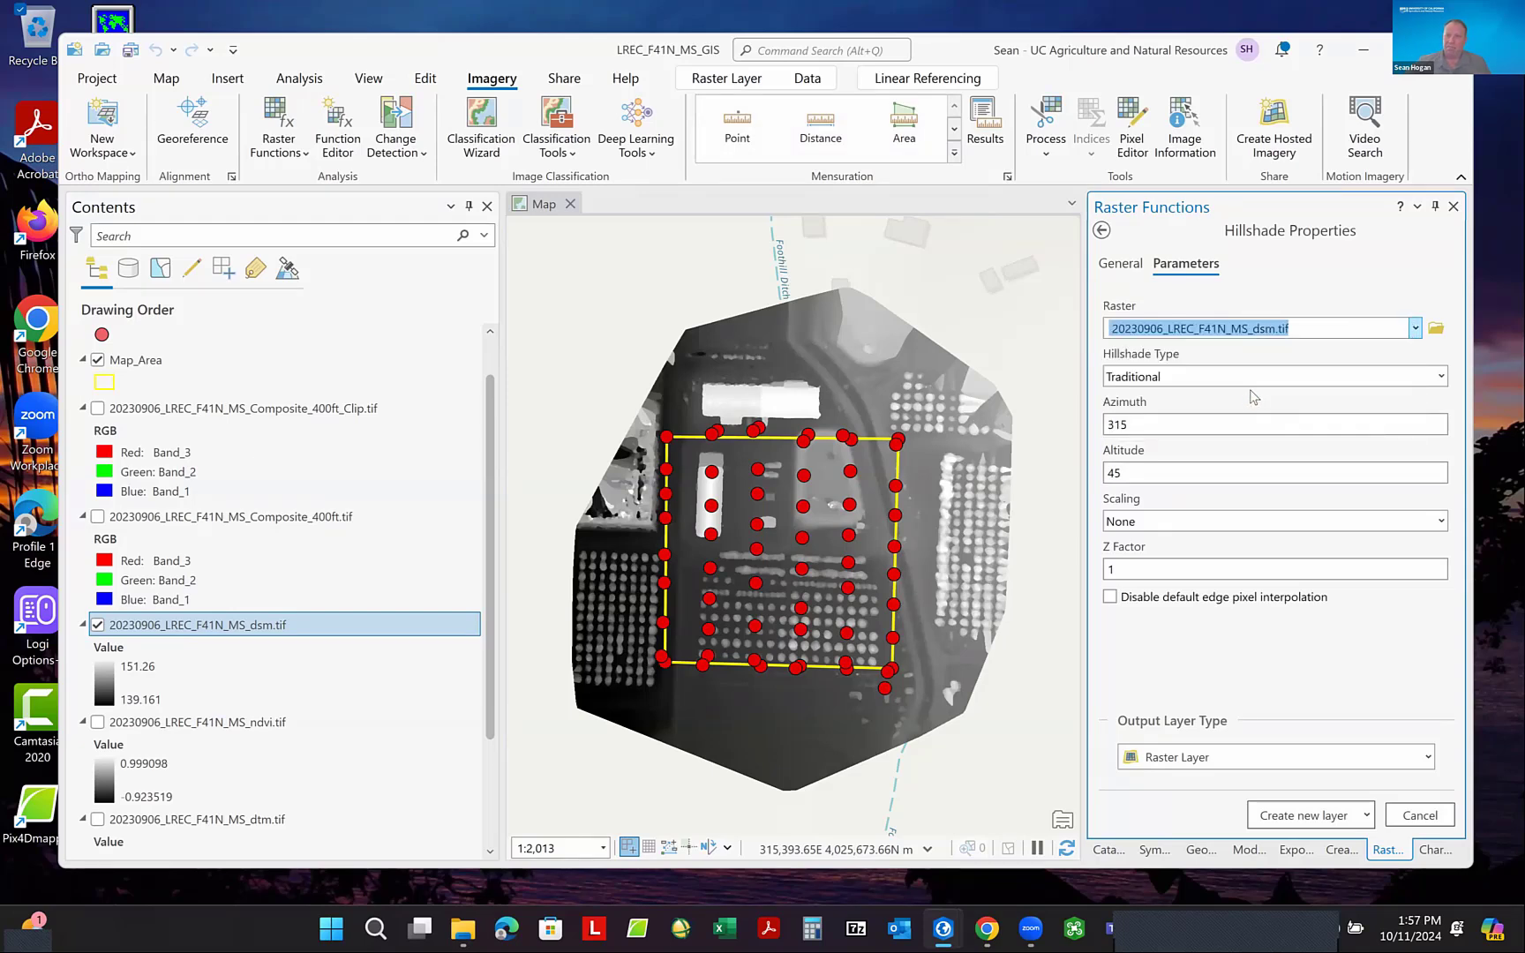
click(1310, 808)
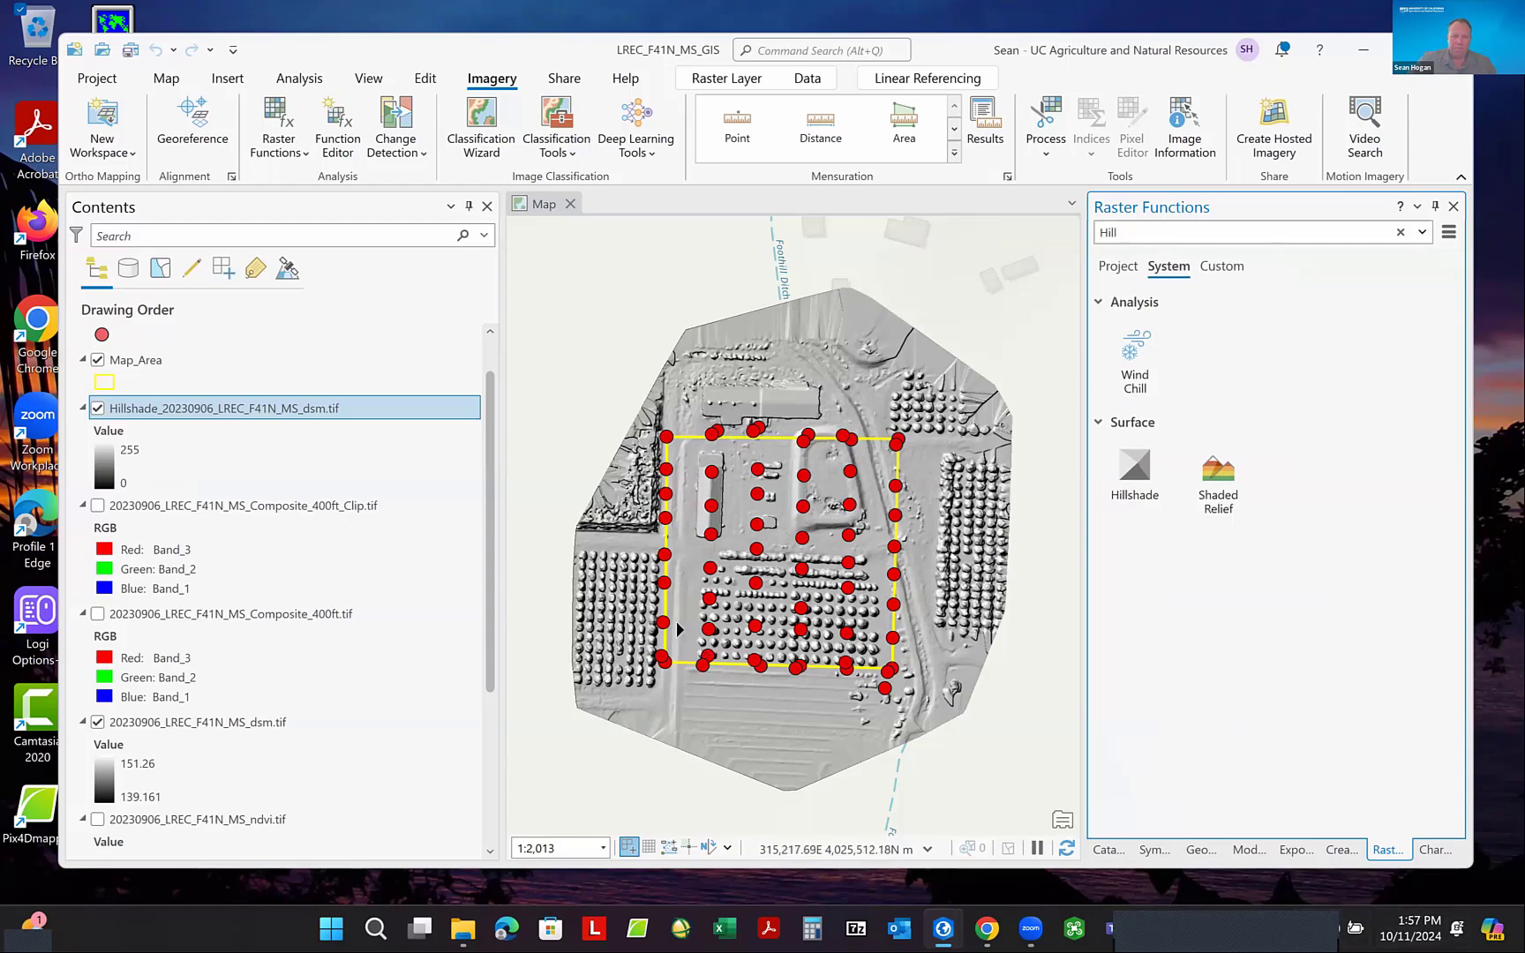
- Move the hillshade layer below 20230906_LREC_F41N_MS_dsm.tif and above the ndvi layer in the drawing order
scroll(658, 566, up, 2)
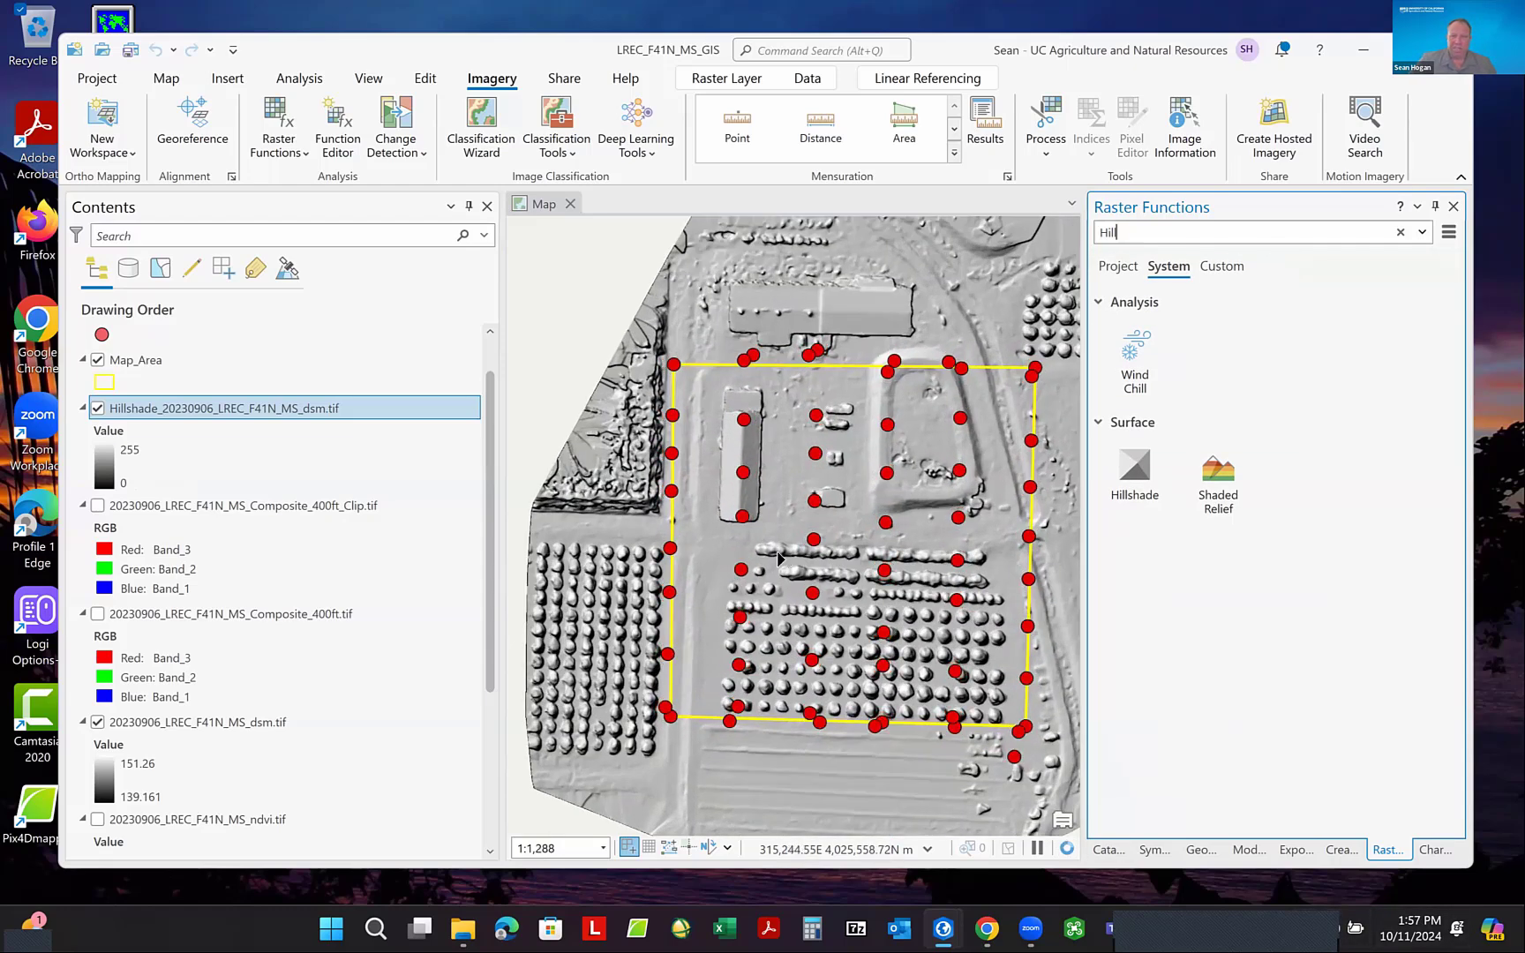
scroll(786, 555, down, 2)
scroll(793, 560, up, 2)
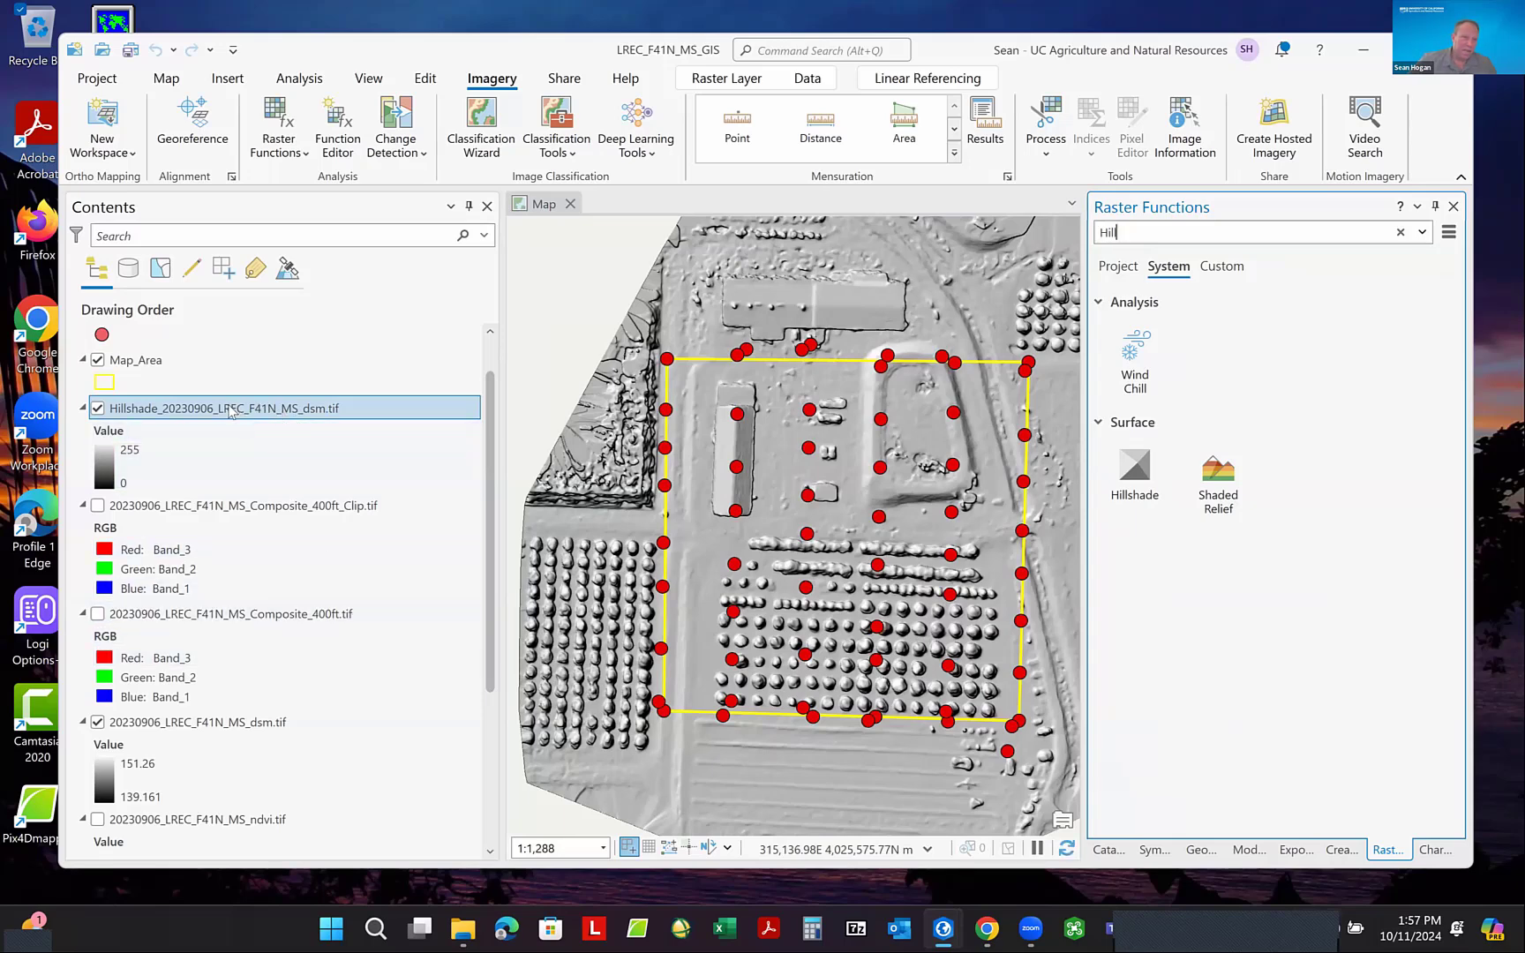
drag(232, 411, 248, 603)
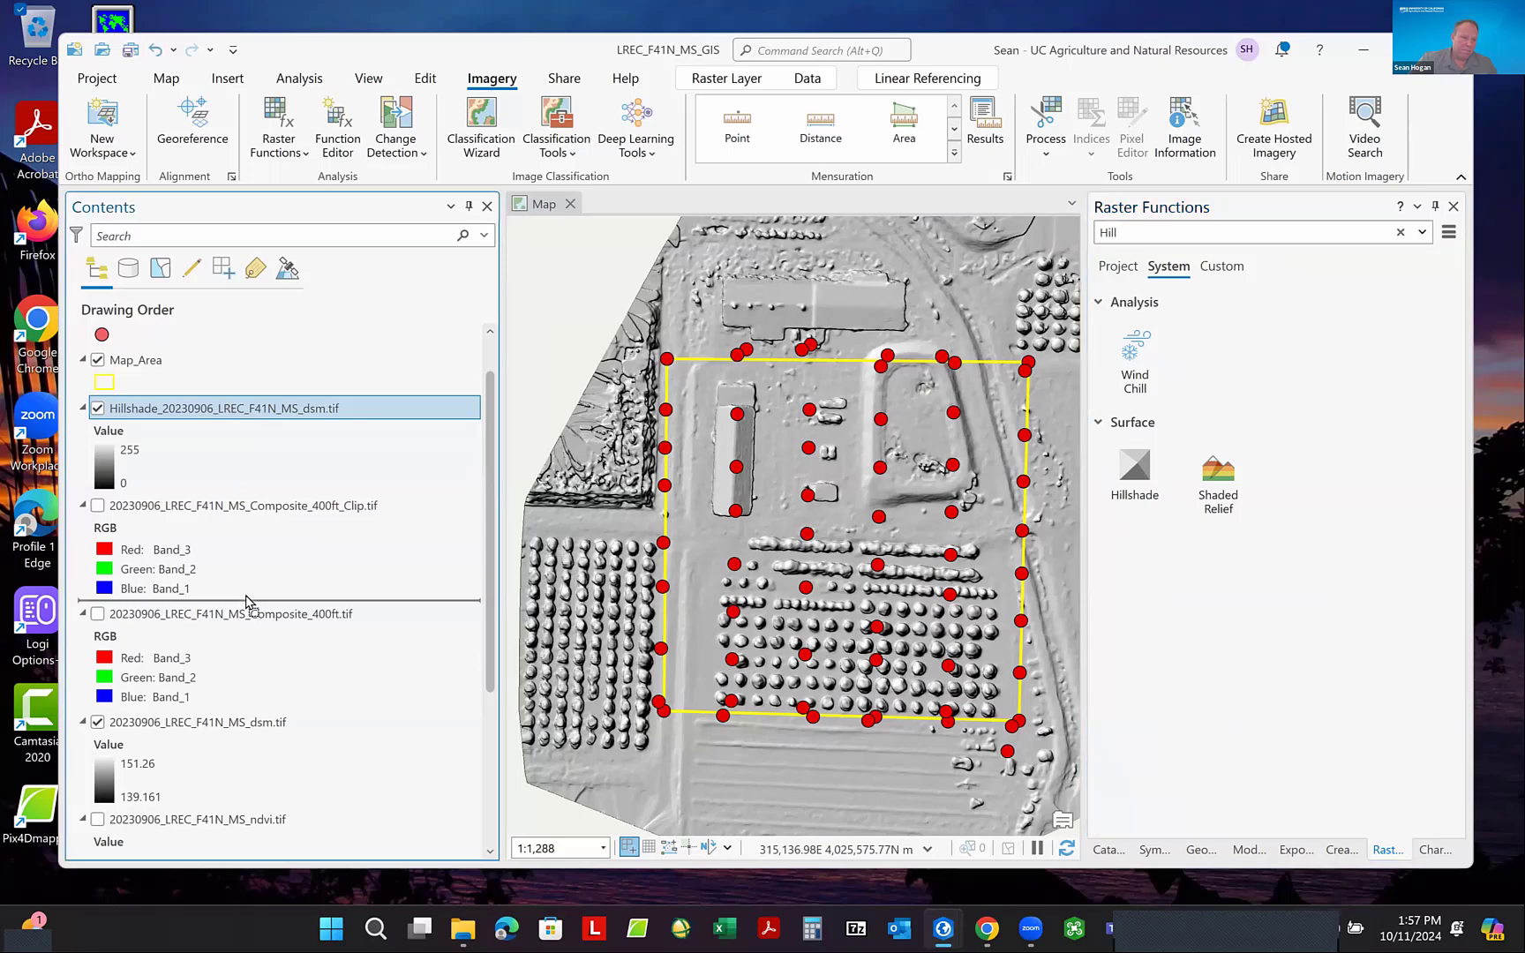
drag(247, 712, 242, 774)
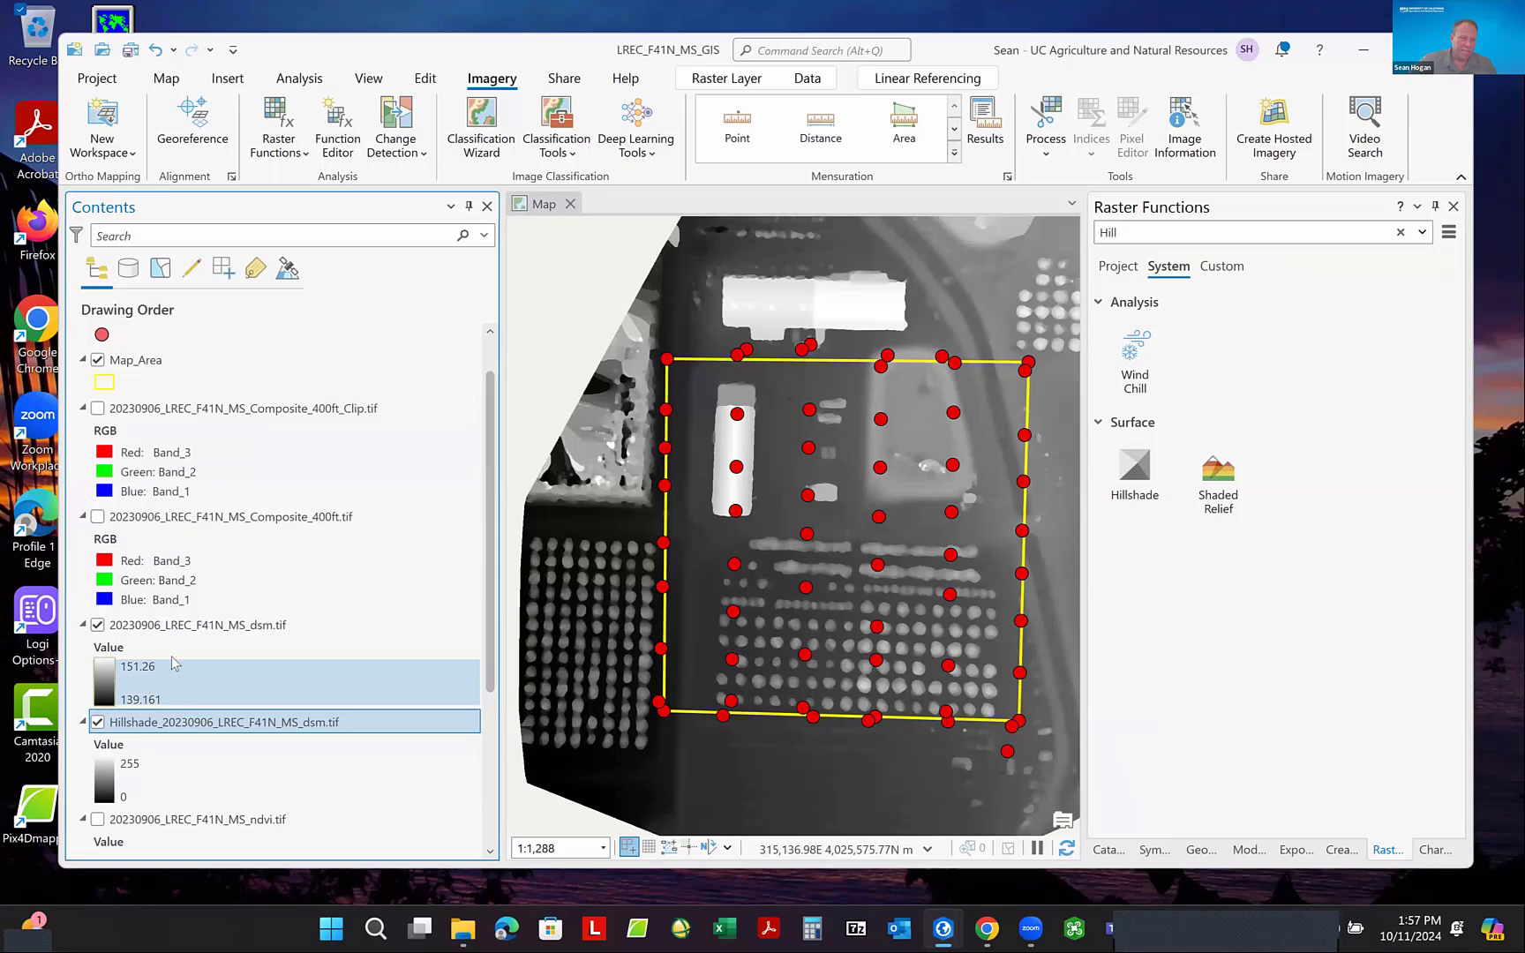
- Apply a green-yellow-brown-white elevation color scheme to the stretched symbology of the 20230906_LREC_F41N_MS_dsm.tif layer
click(105, 677)
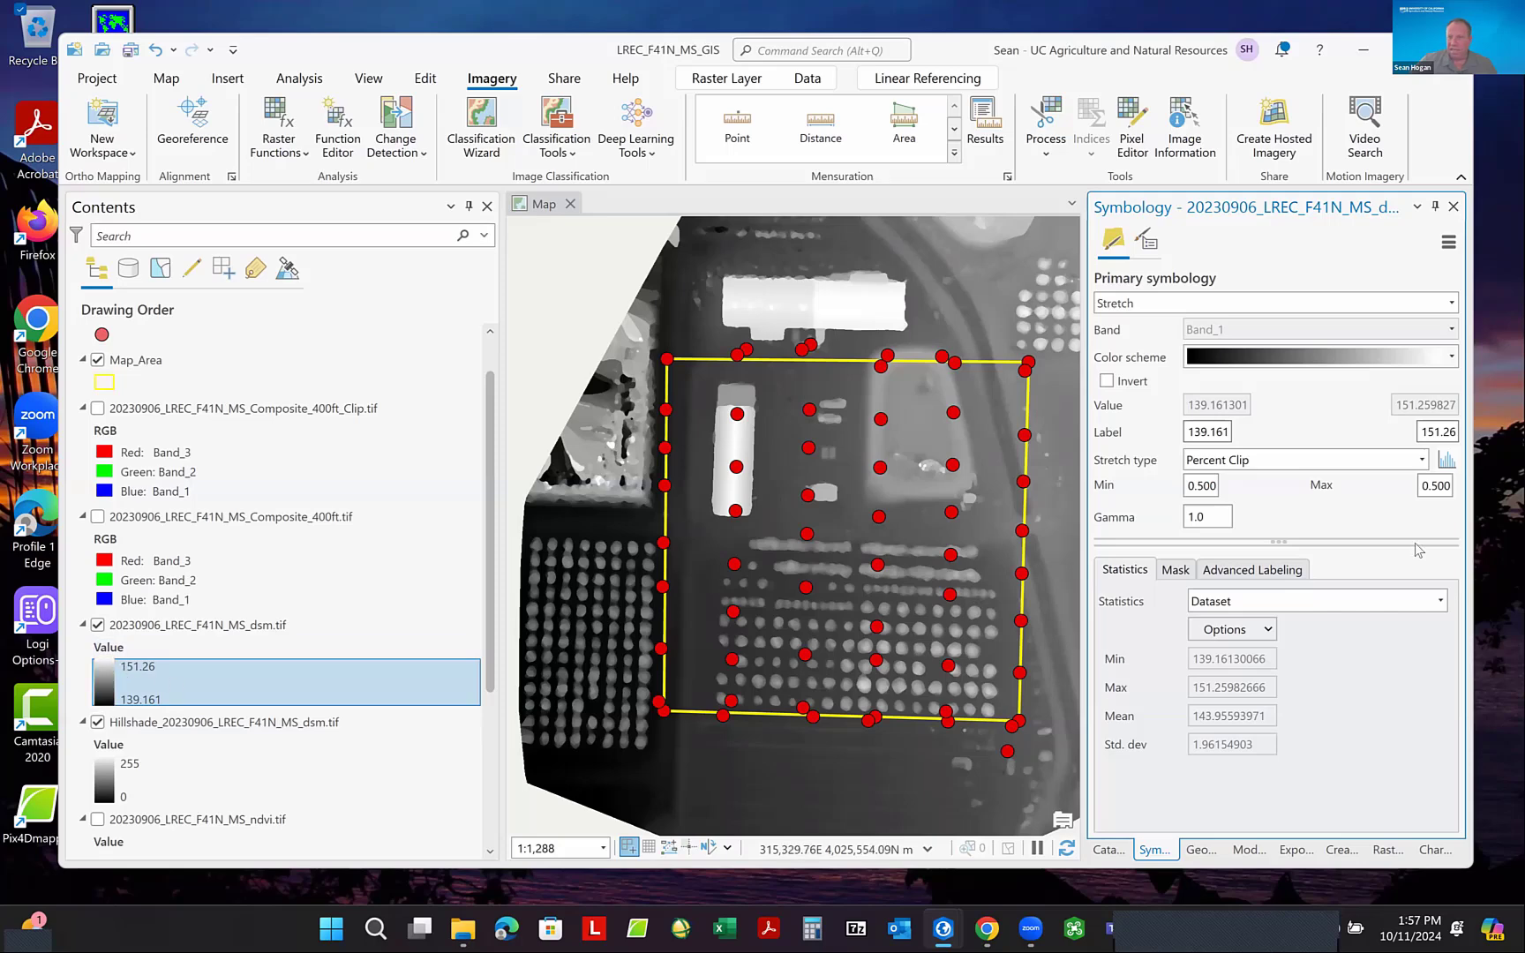
click(1452, 357)
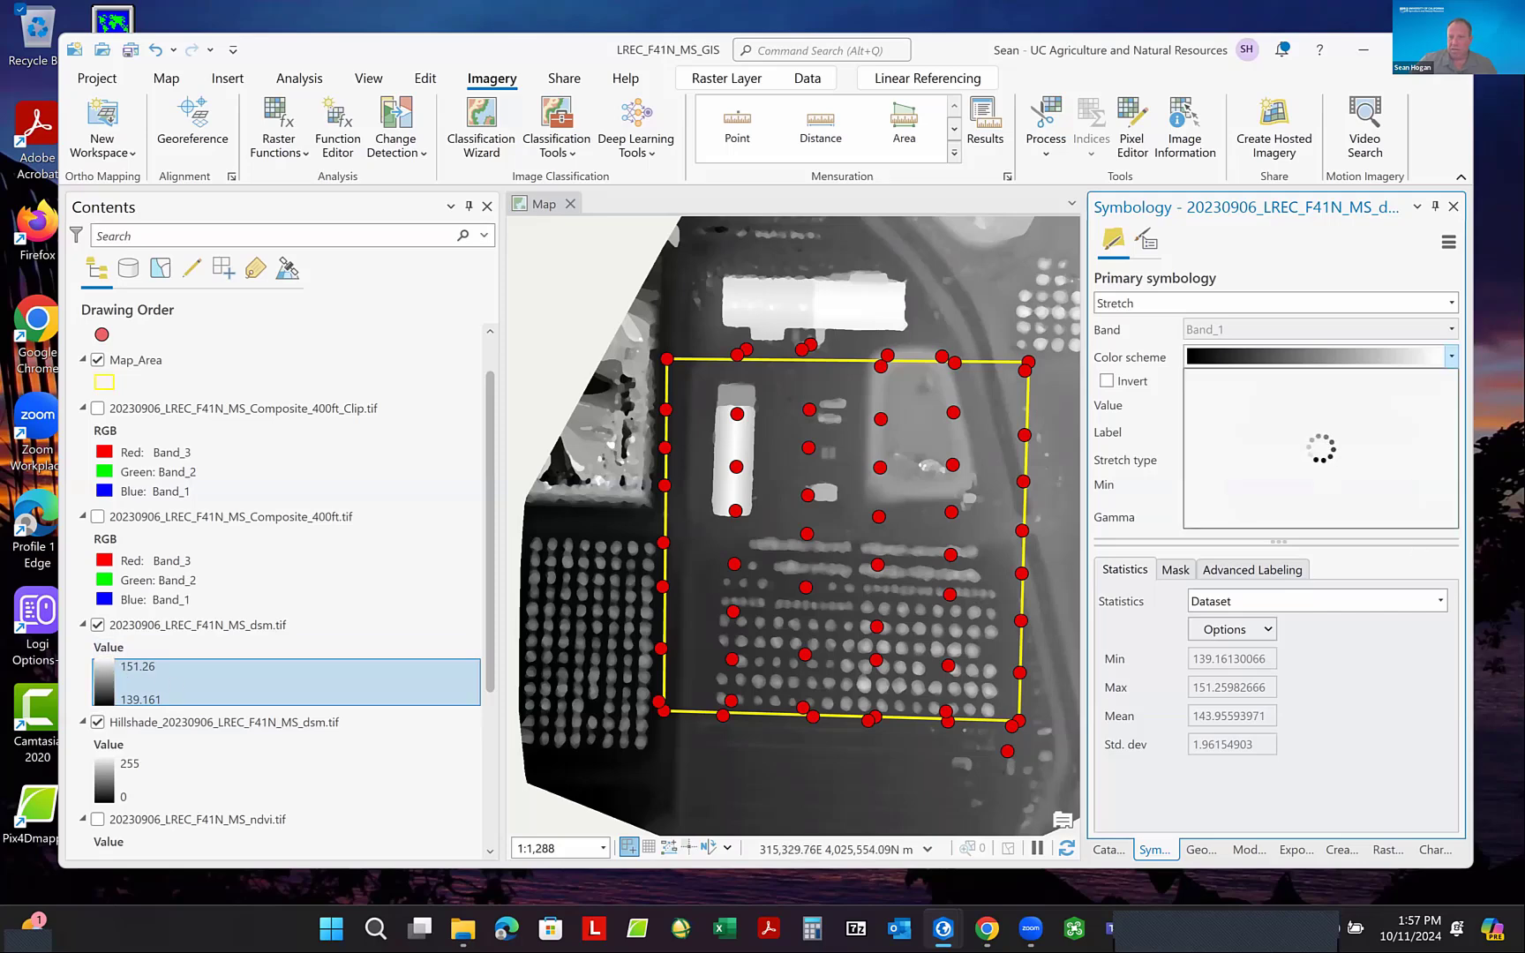
scroll(1359, 477, down, 4)
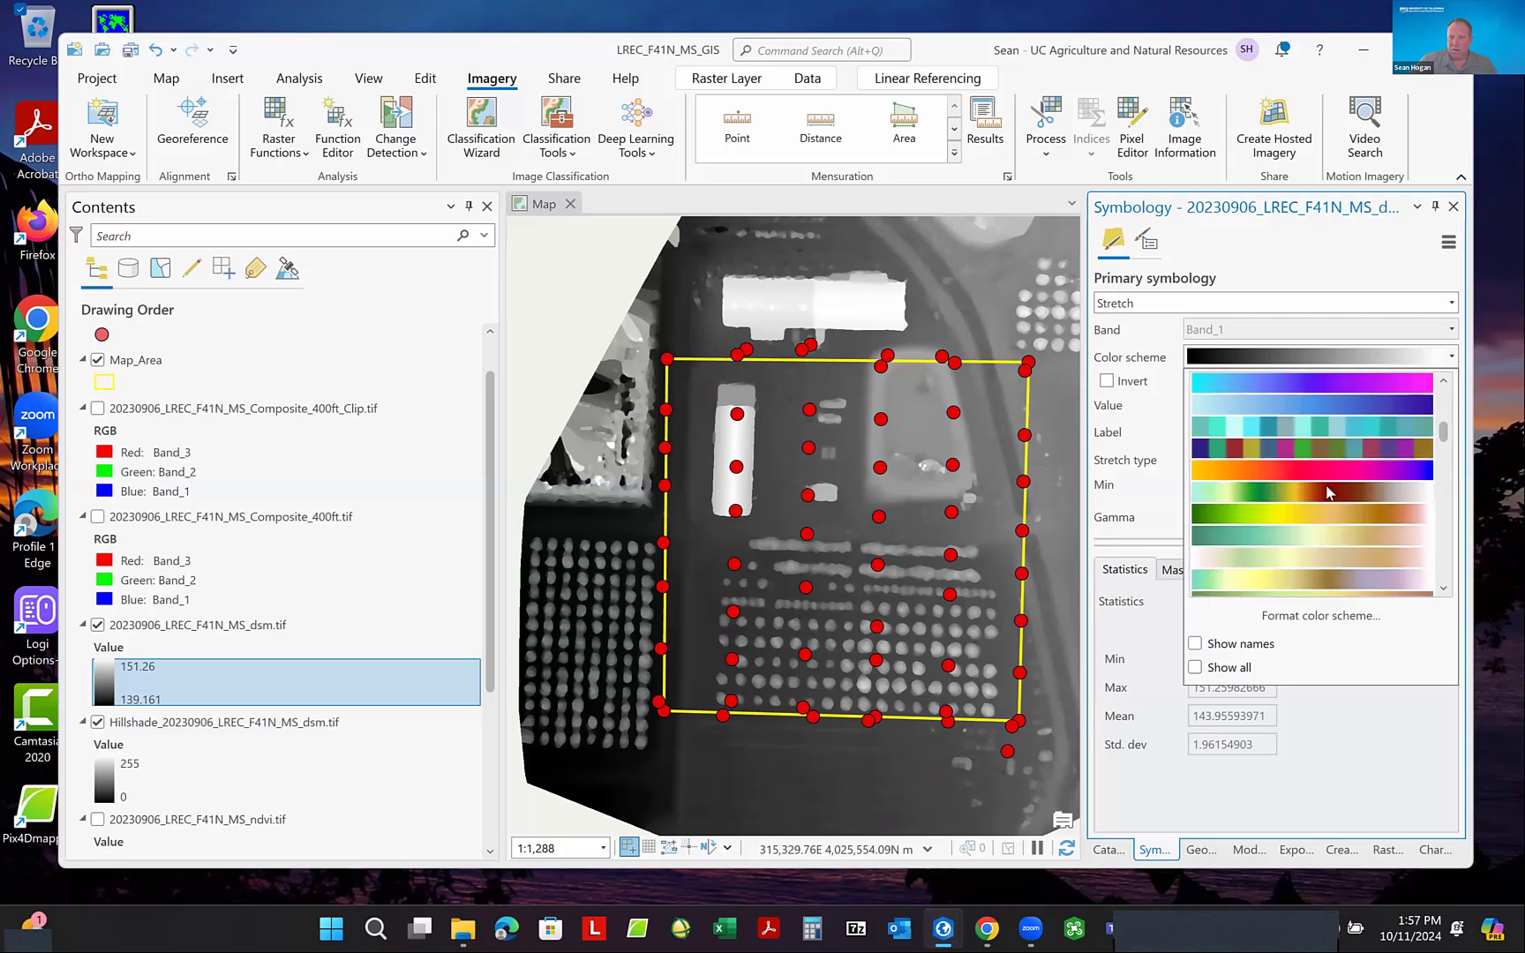
click(1329, 493)
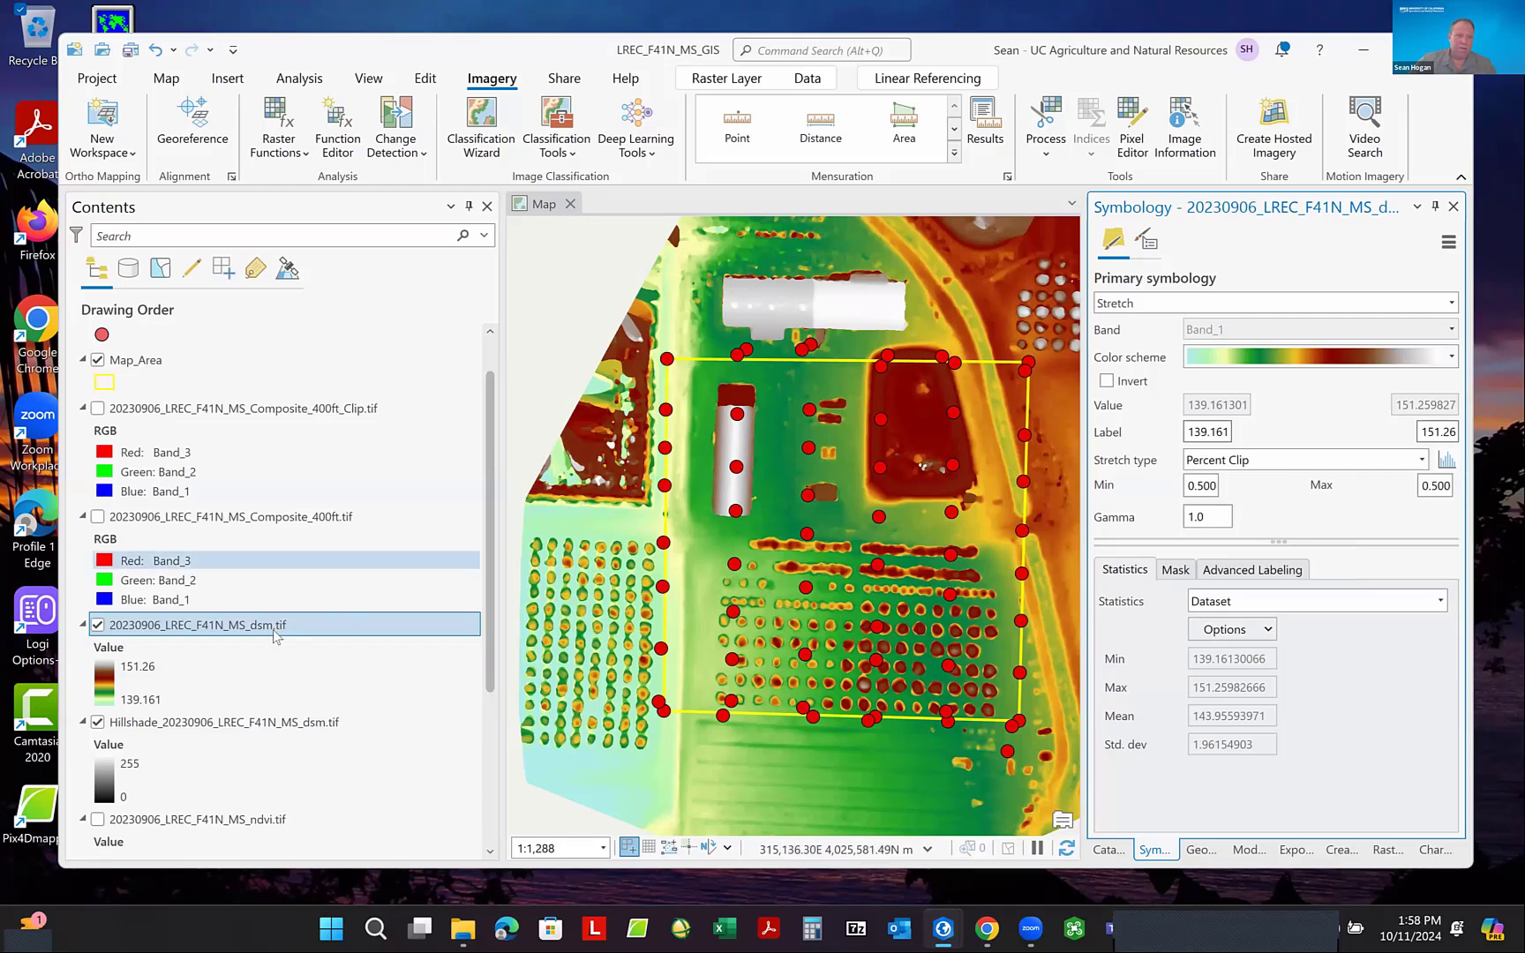
- Set the layer blend of 20230906_LREC_F41N_MS_dsm.tif to Multiply over the hillshade
click(222, 629)
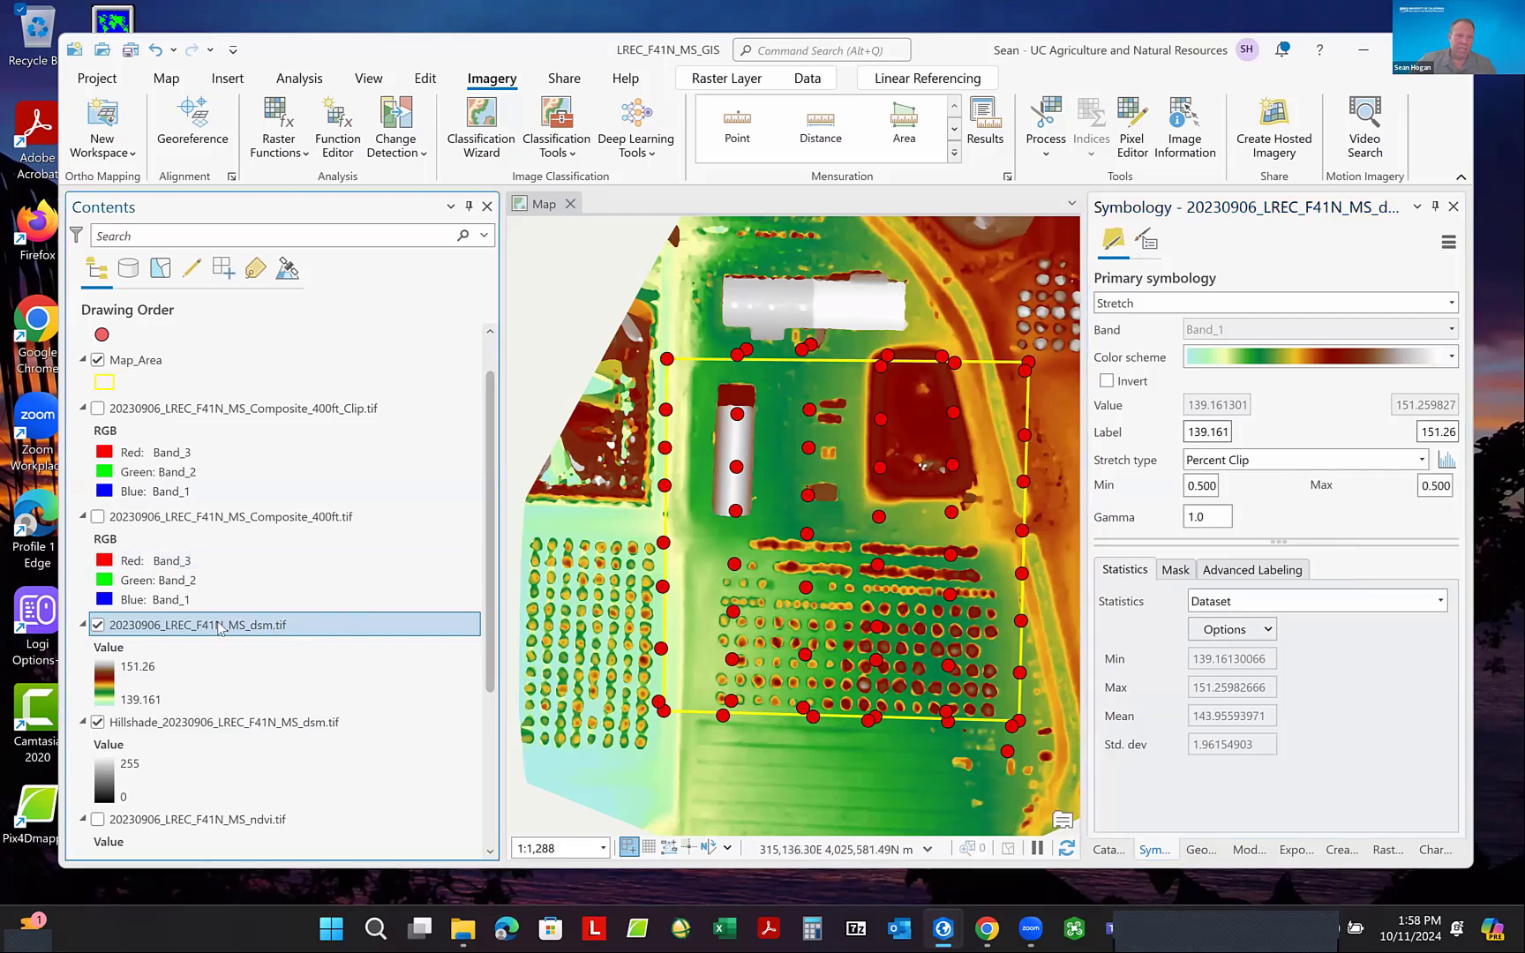
click(717, 81)
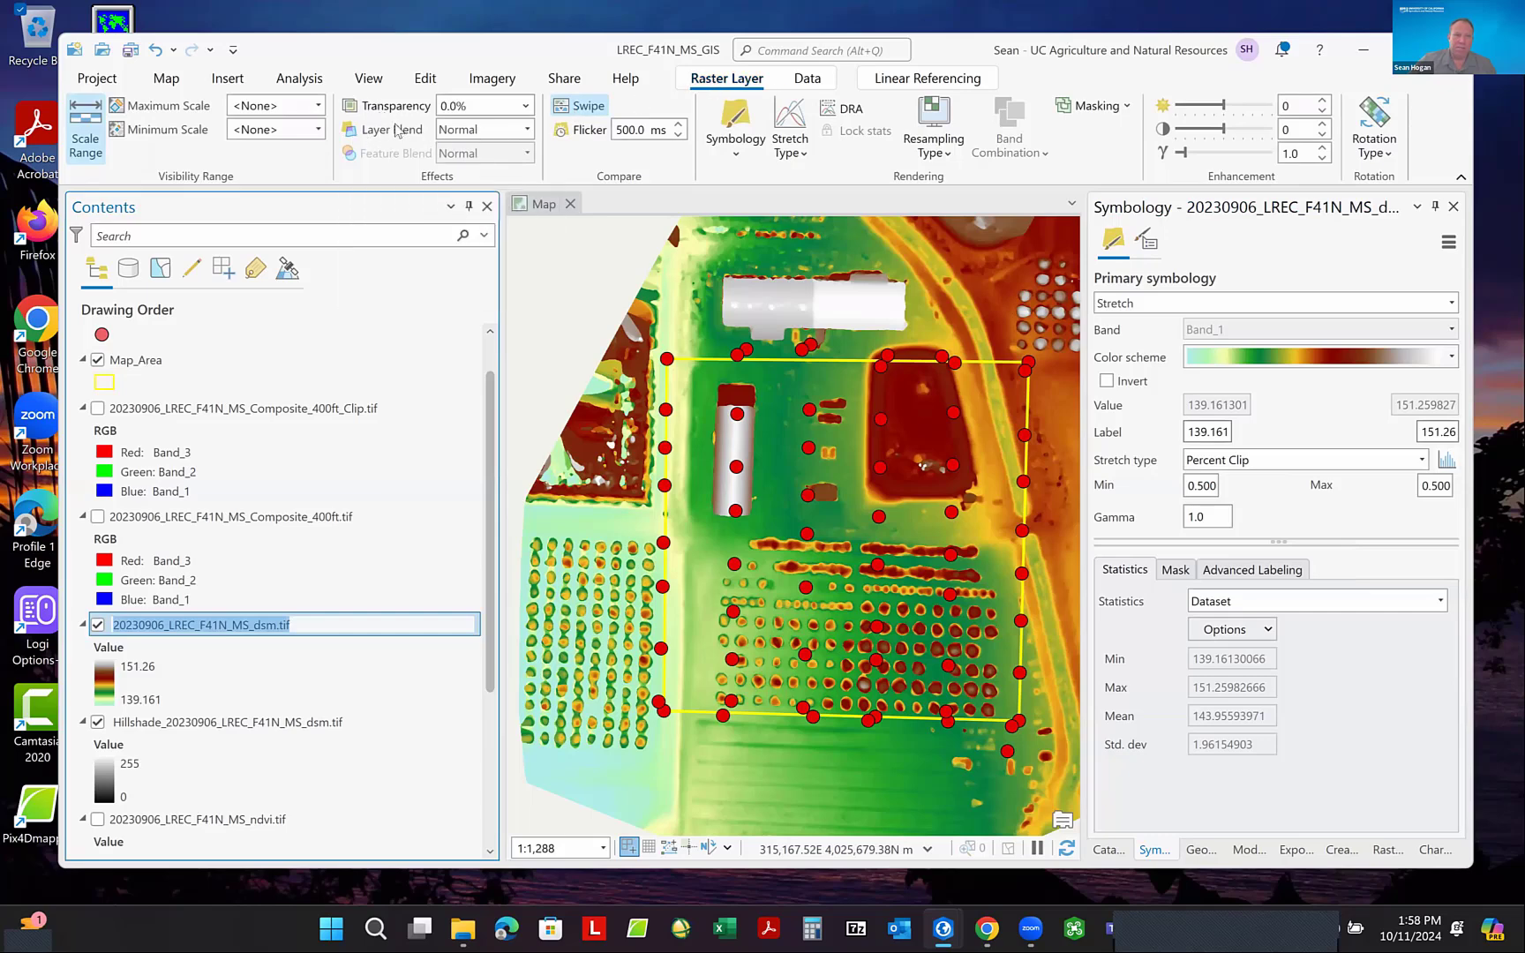
click(527, 130)
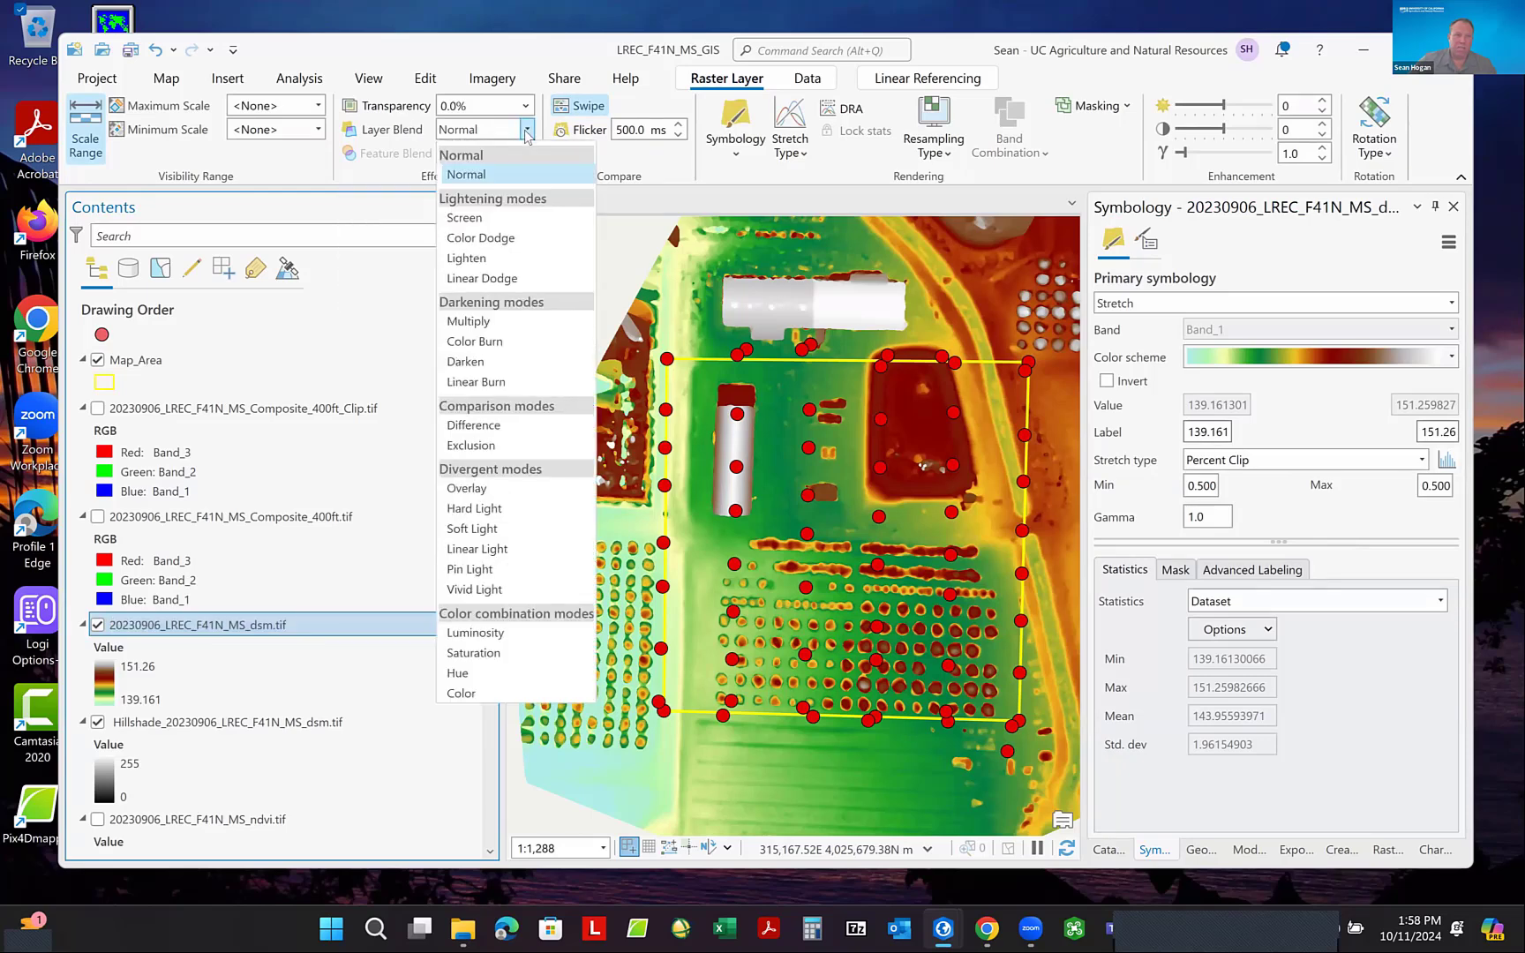
click(468, 321)
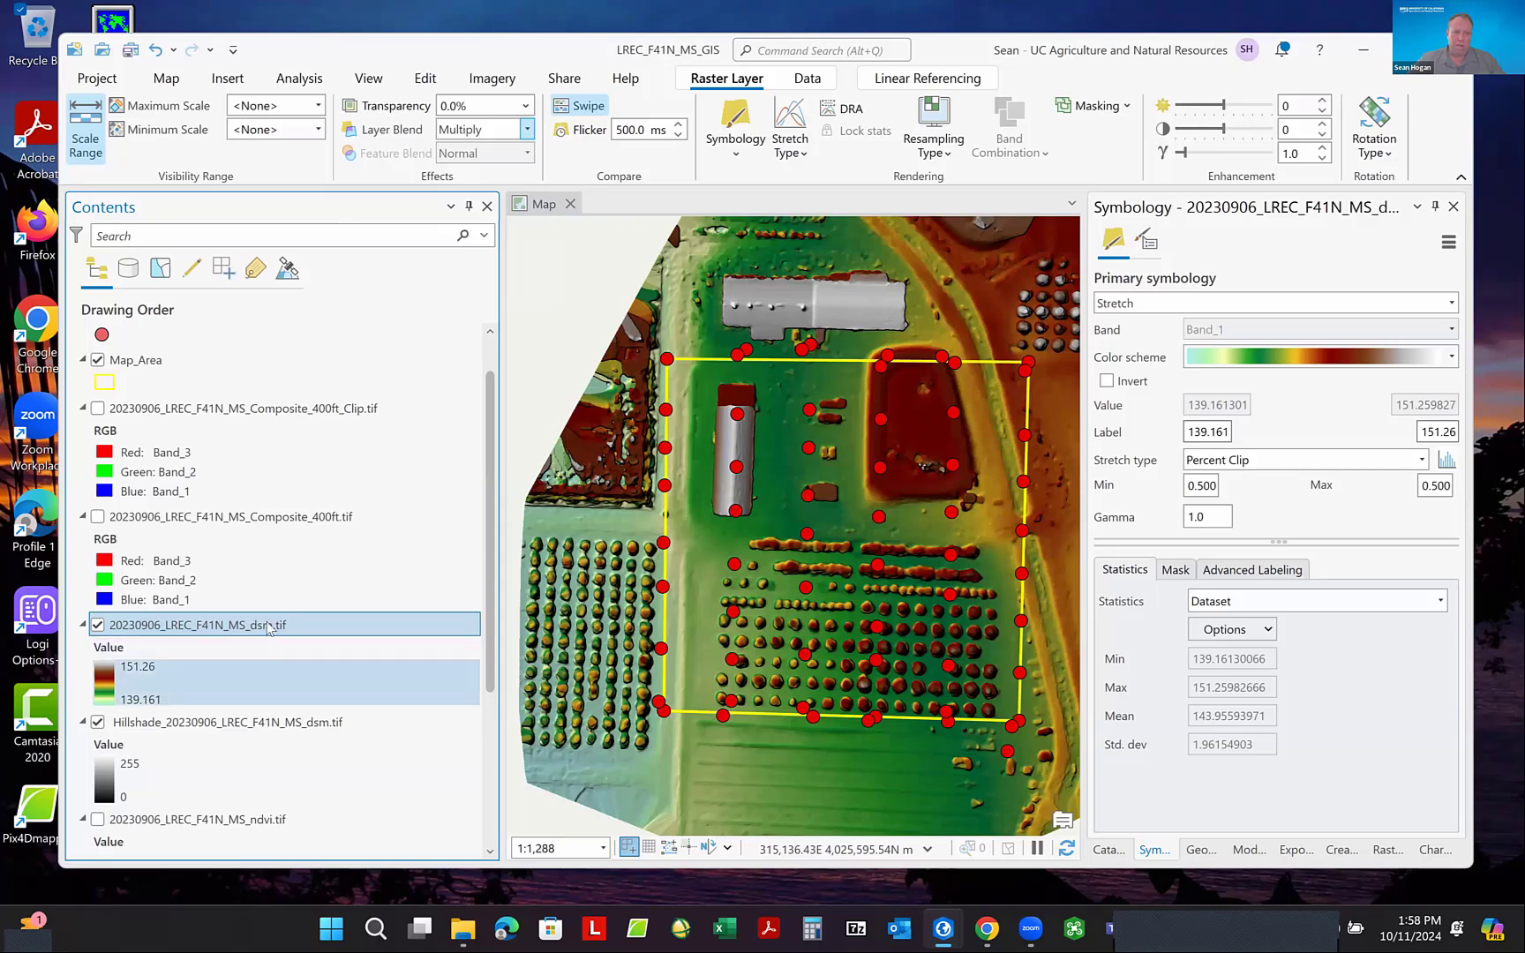
- Group the dsm layer and its hillshade layer into a new group layer
click(212, 723)
click(198, 625)
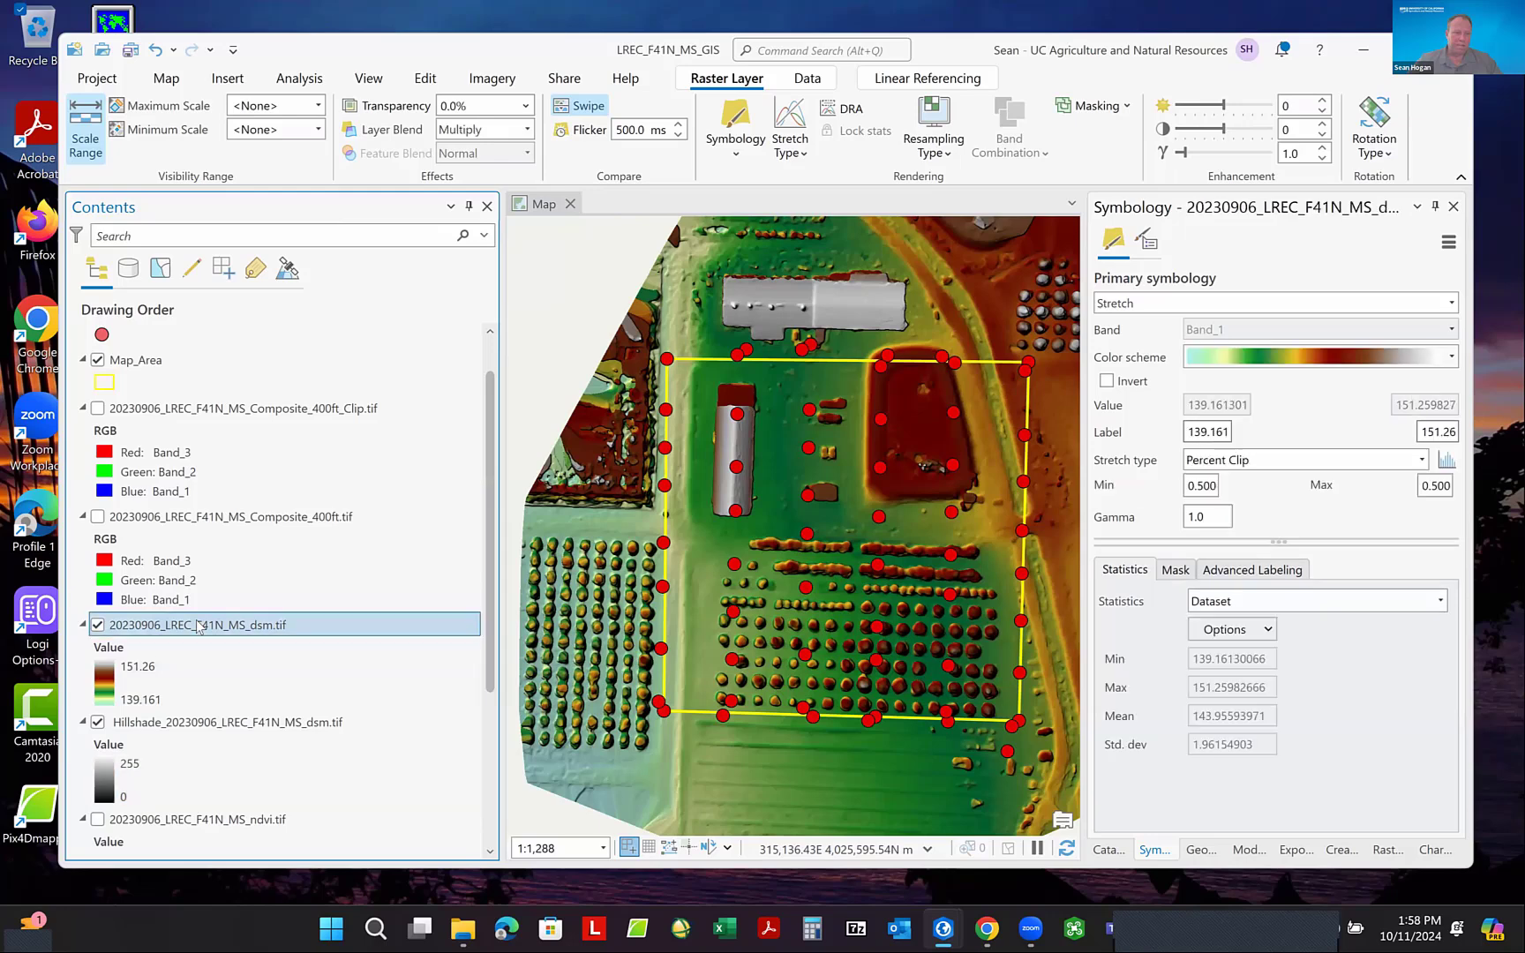
ctrl+click(189, 725)
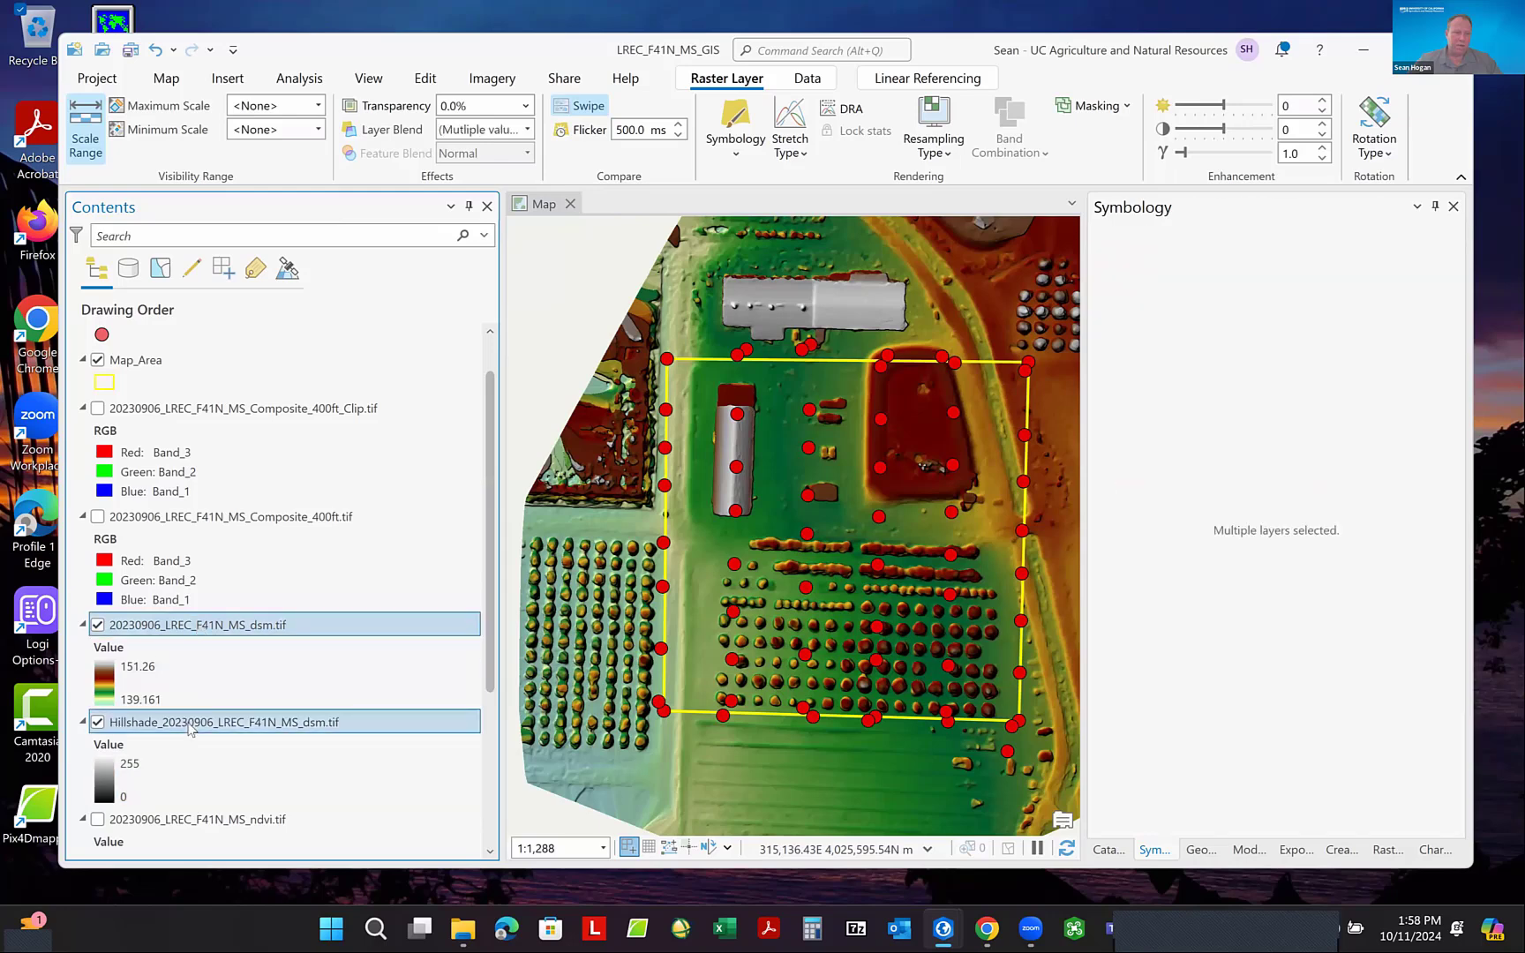
right_click(189, 726)
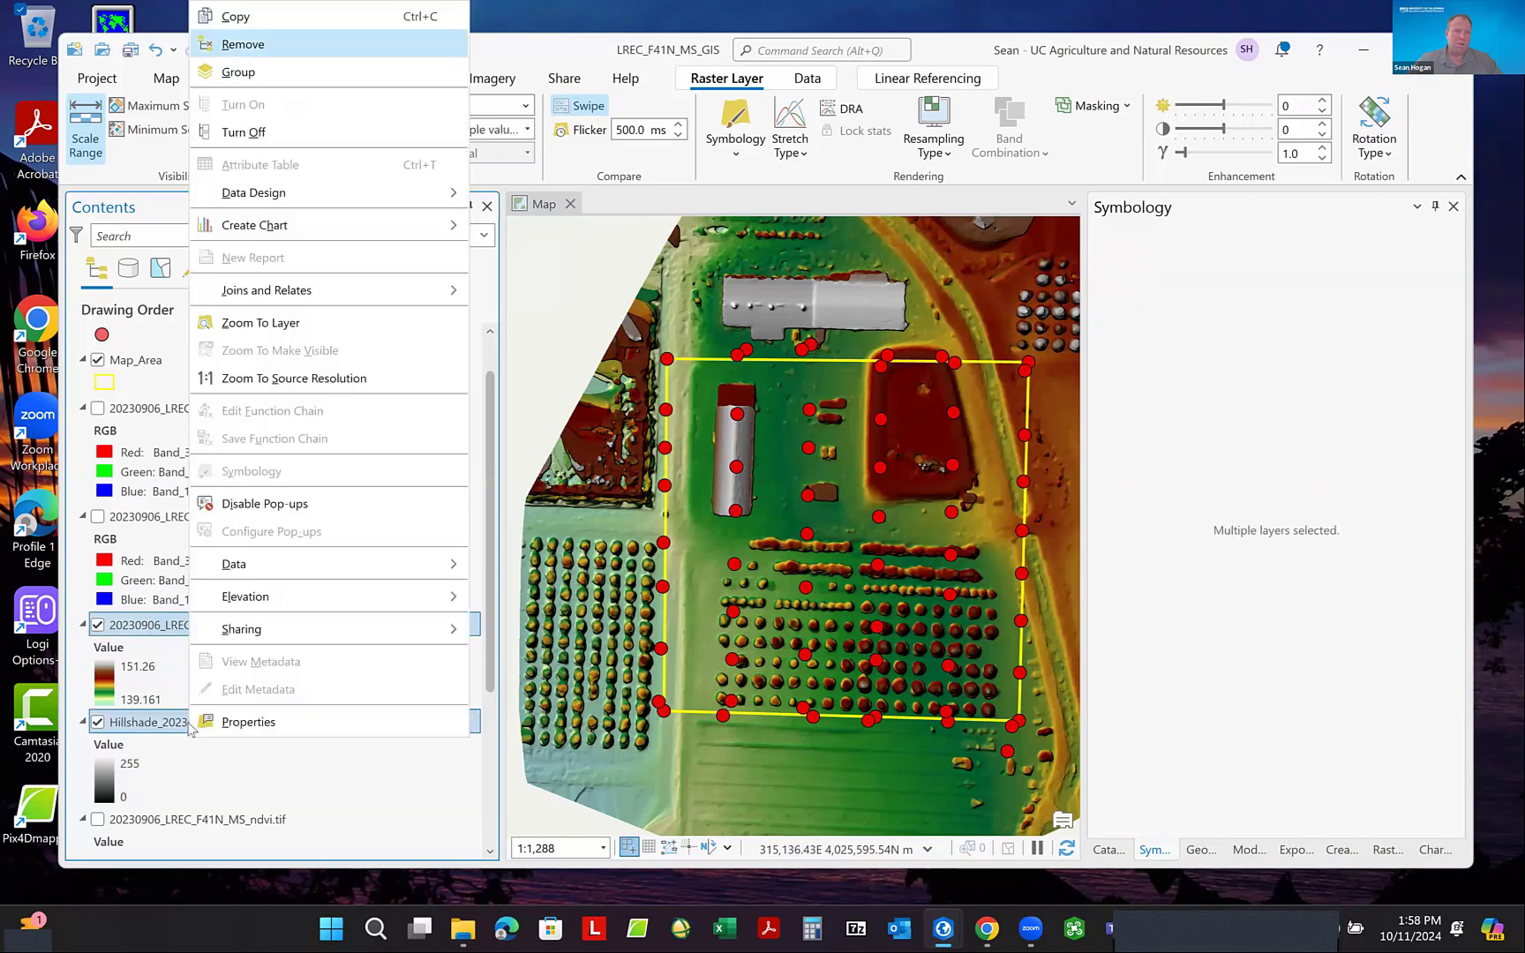
click(254, 72)
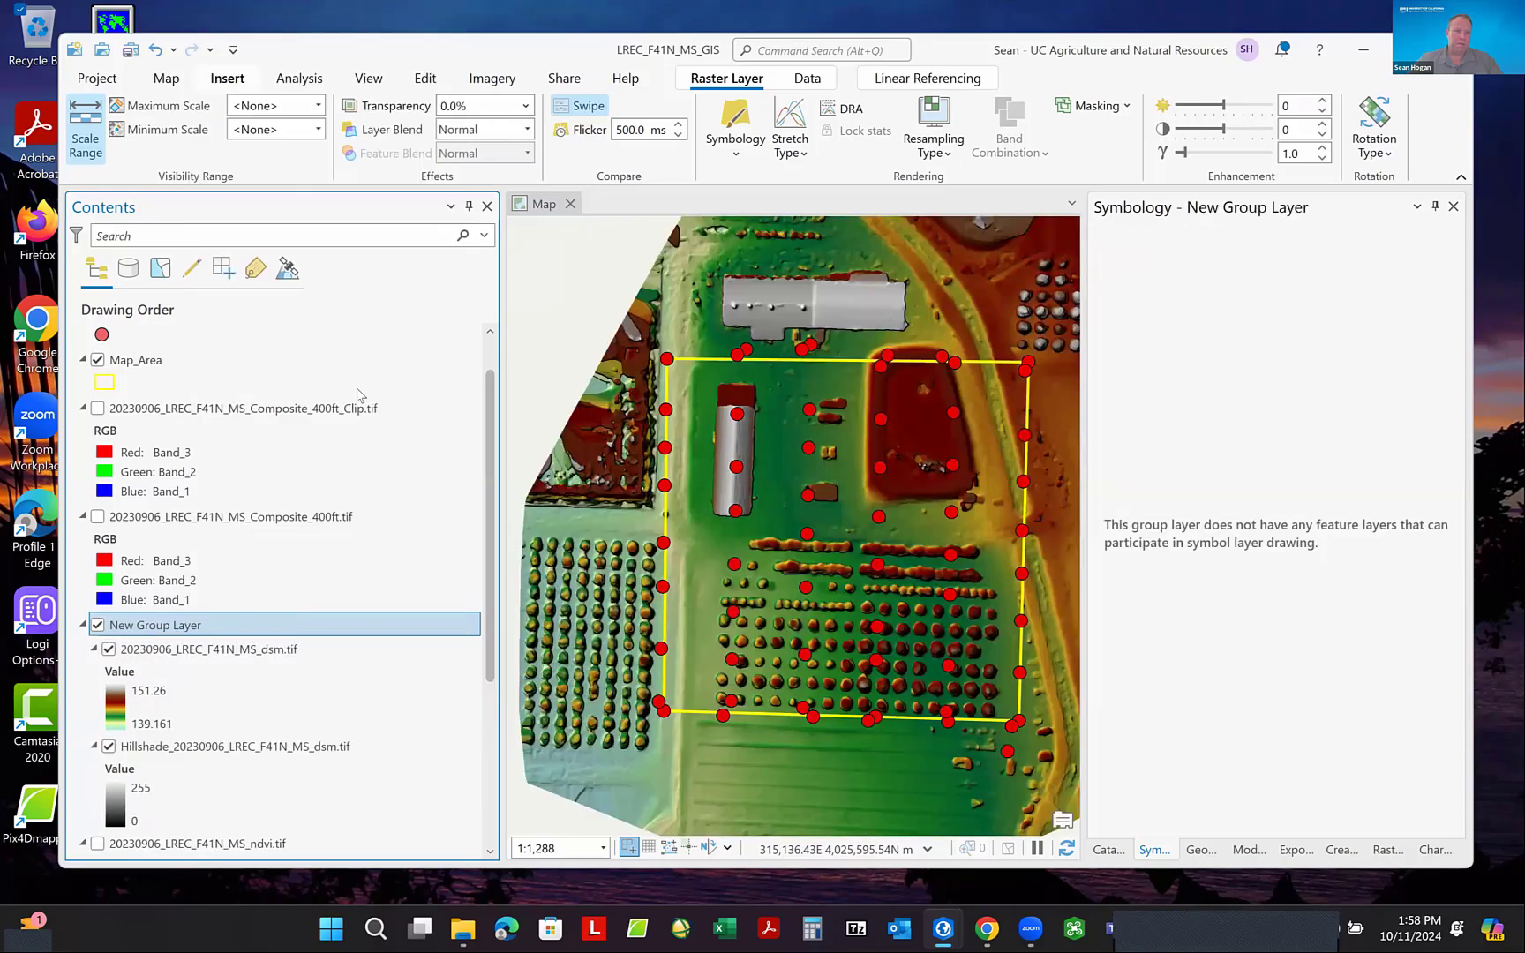
- Rename the new group layer to Elevation and collapse it, keeping the group visible
click(175, 626)
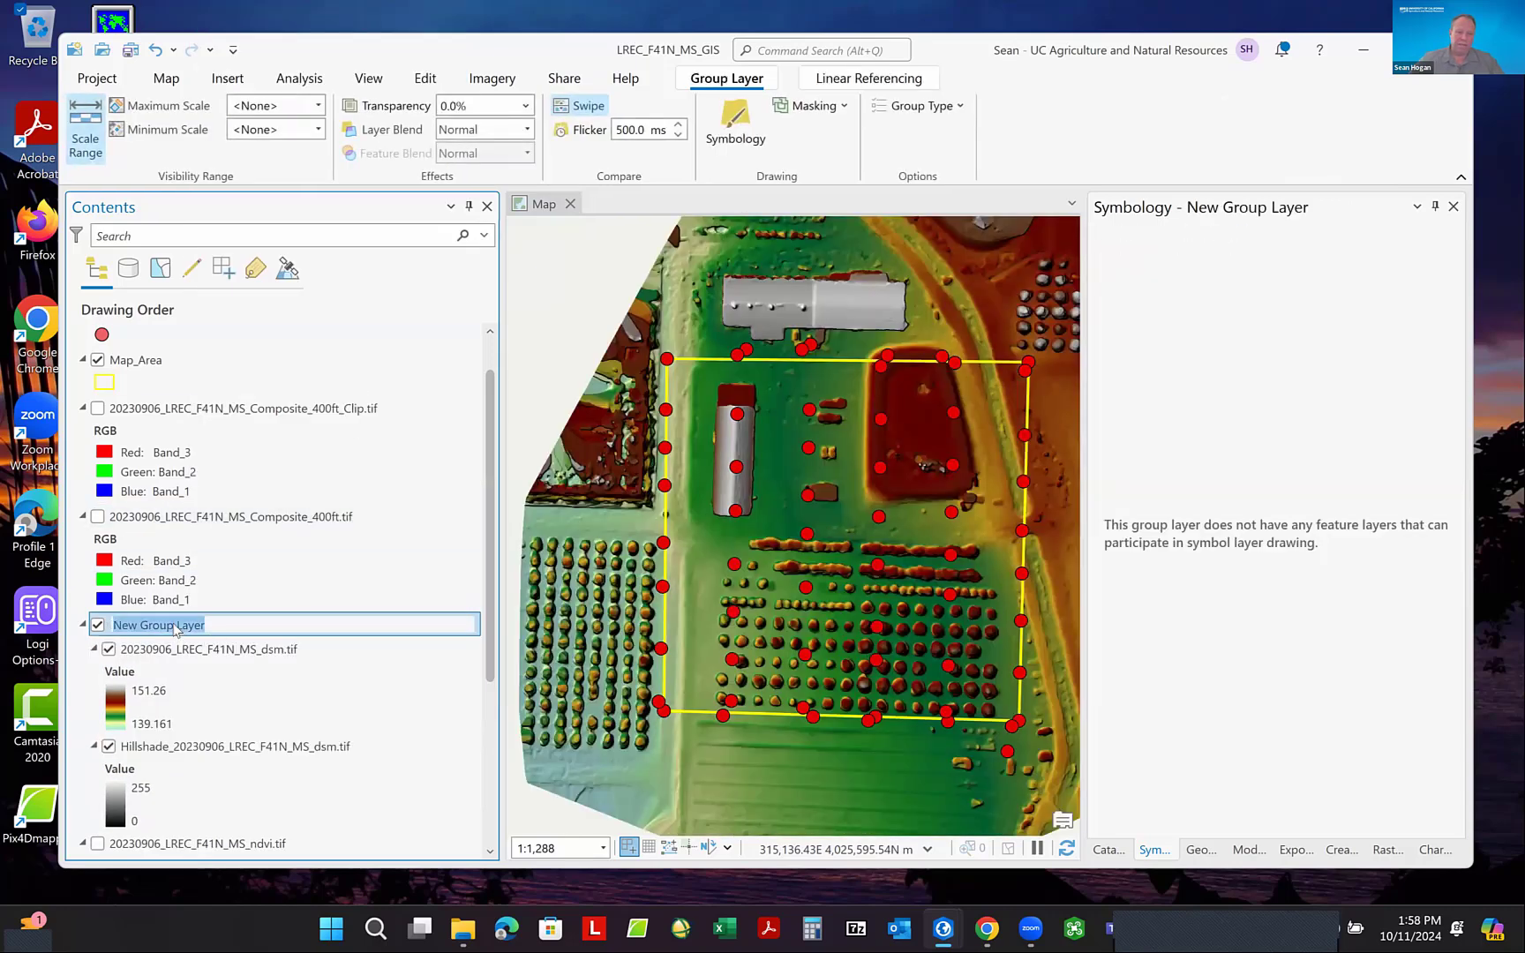
text(Elevatio)
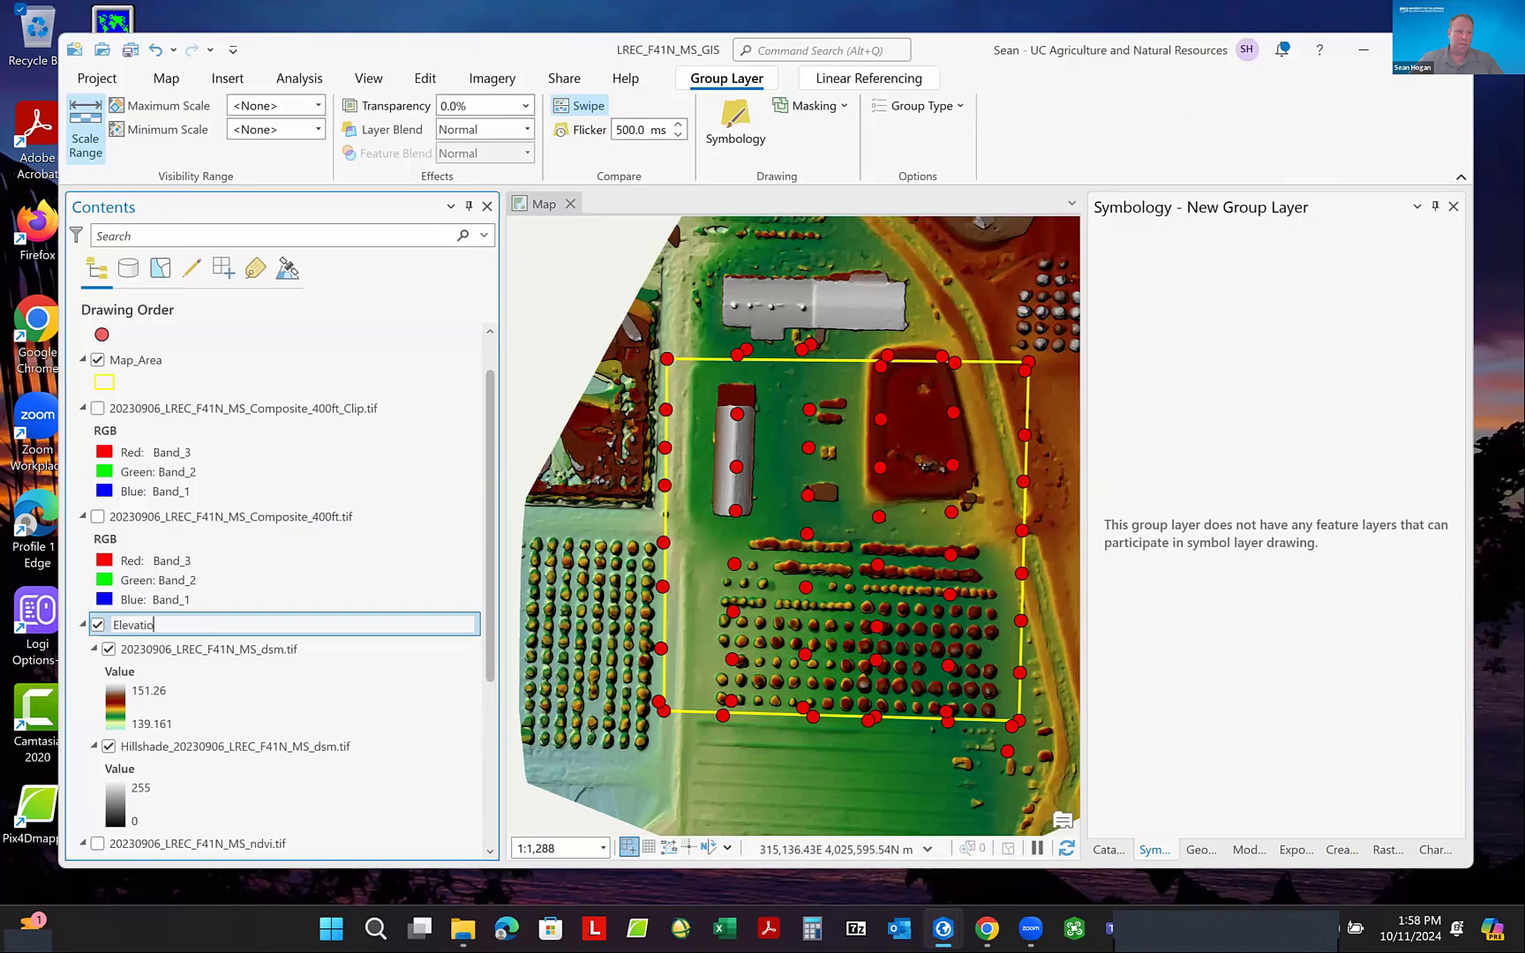
text(n)
key(Return)
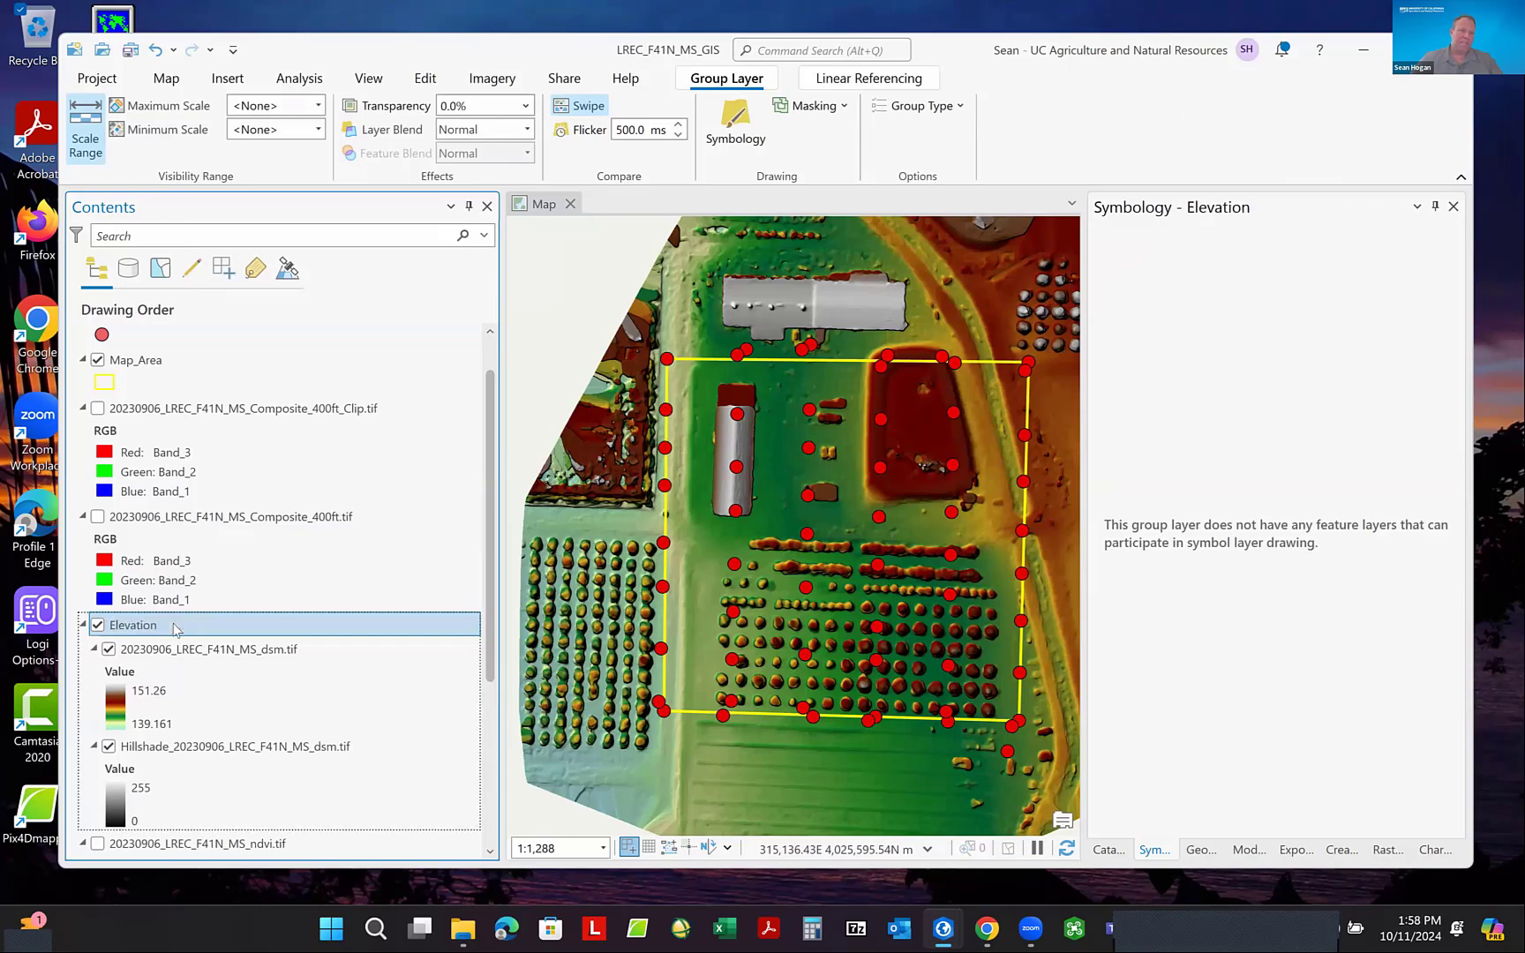
click(83, 625)
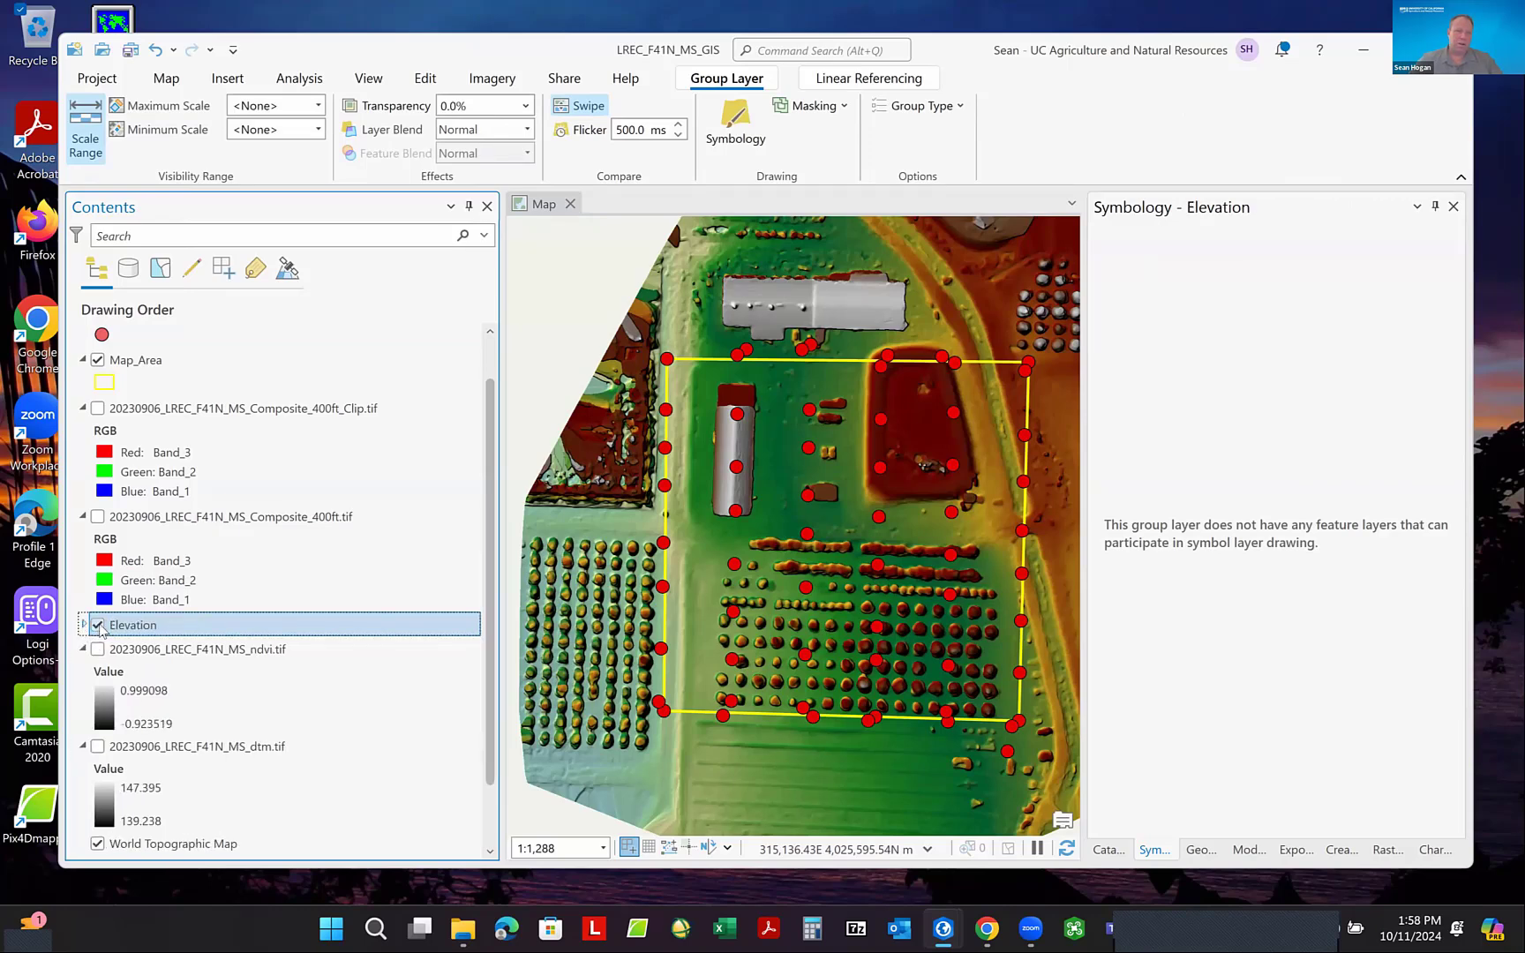
click(98, 625)
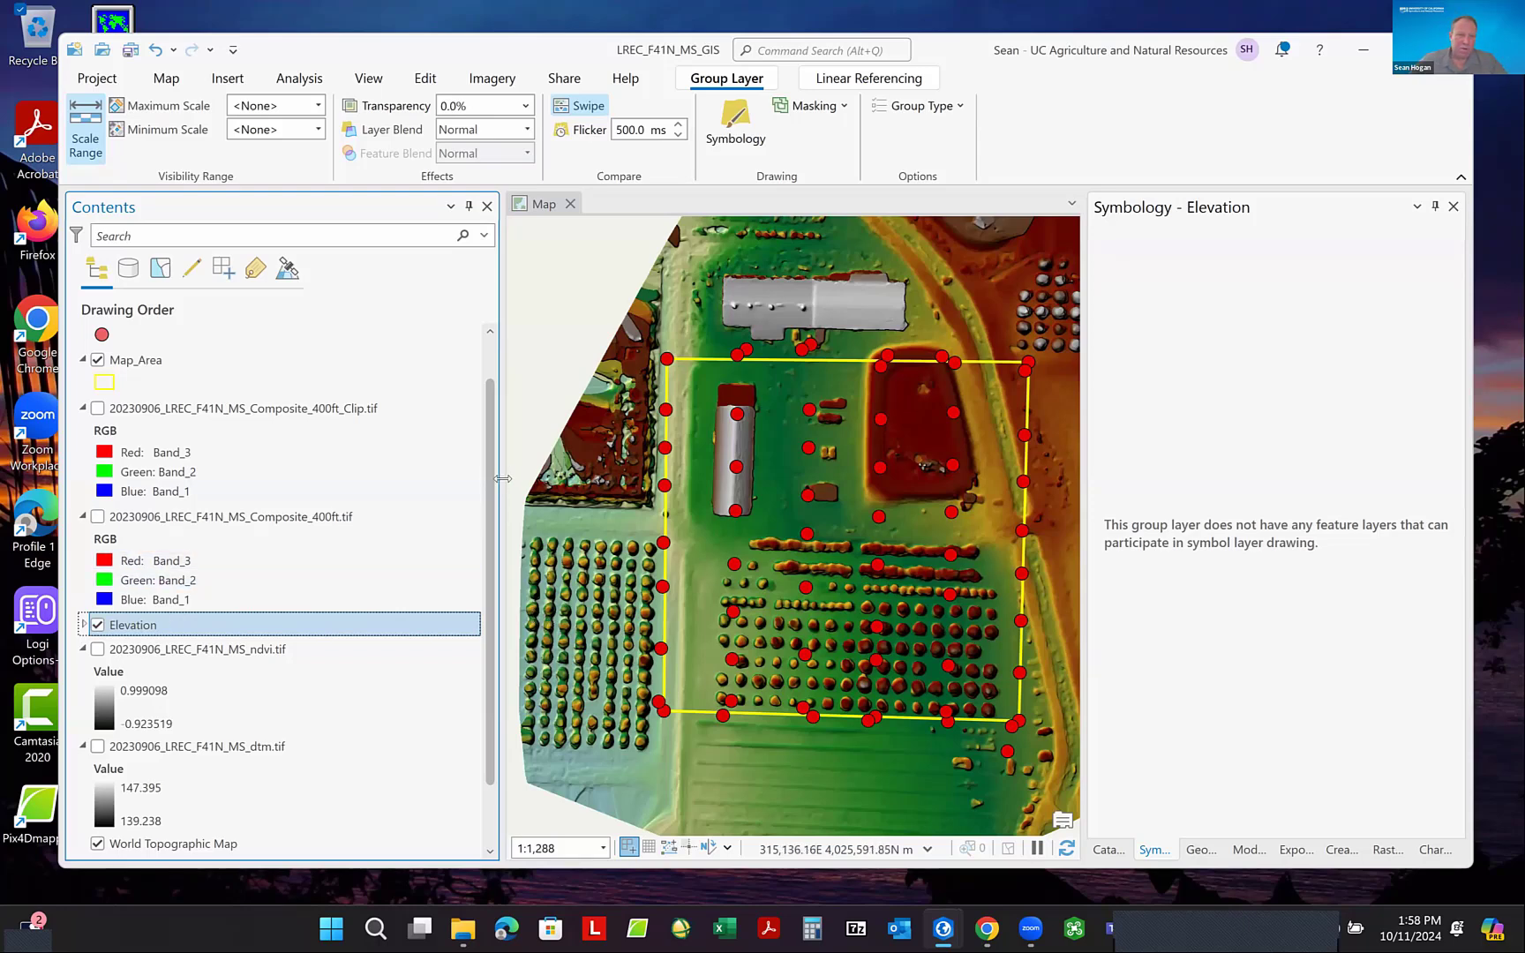
- Narrow the Contents pane and show the clipped composite raster on top of the Elevation group, keeping the full composite hidden
drag(502, 480, 402, 479)
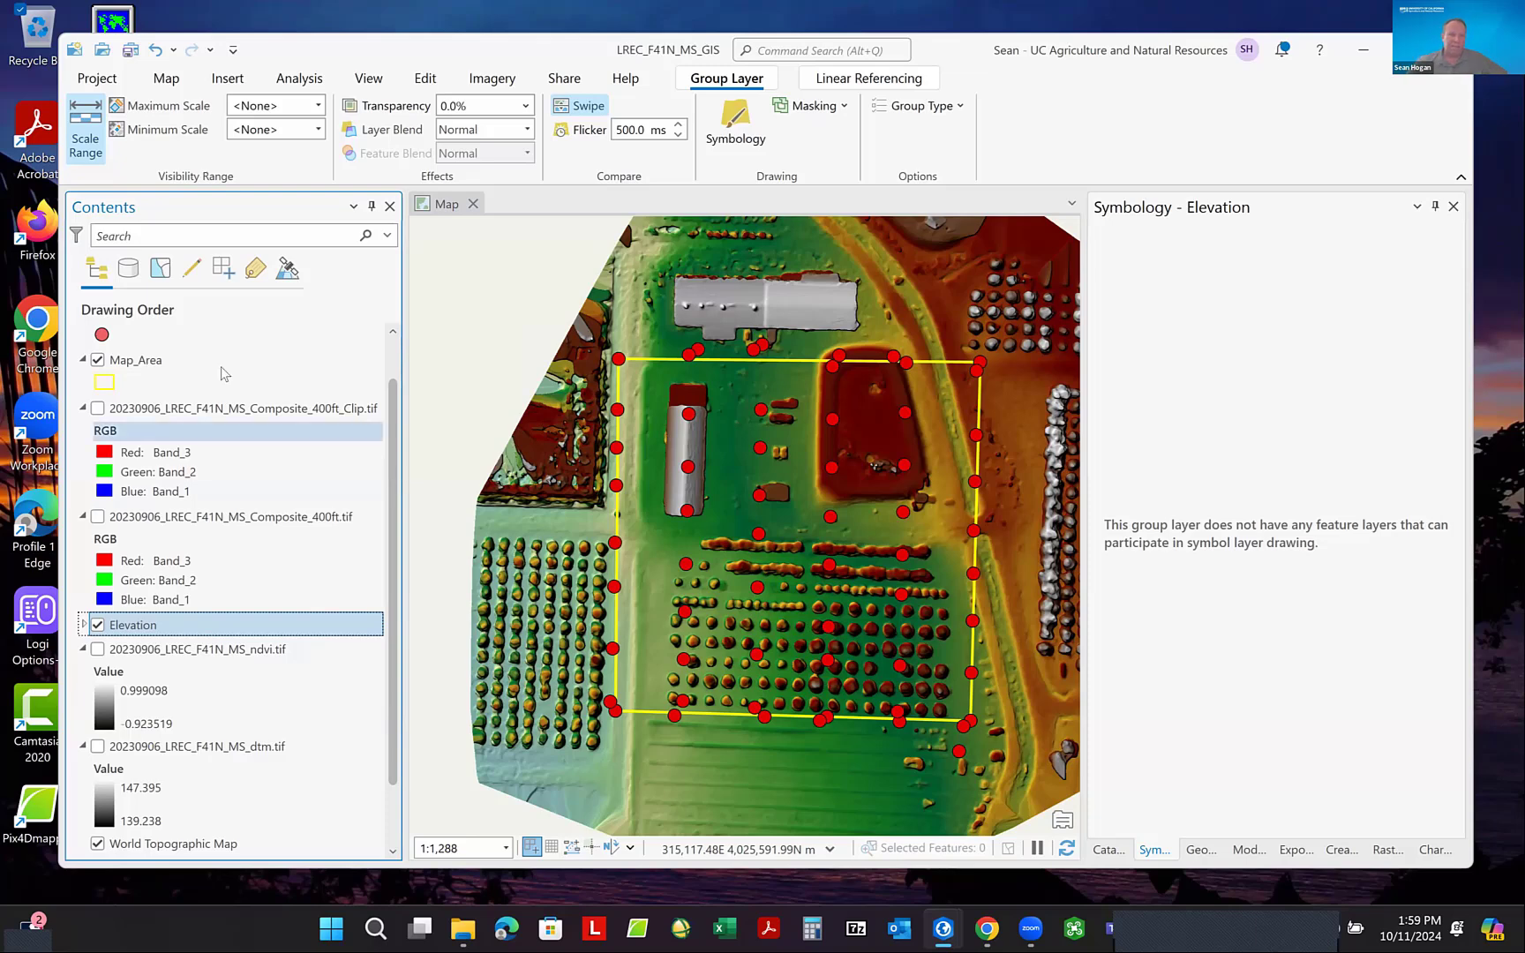
click(98, 517)
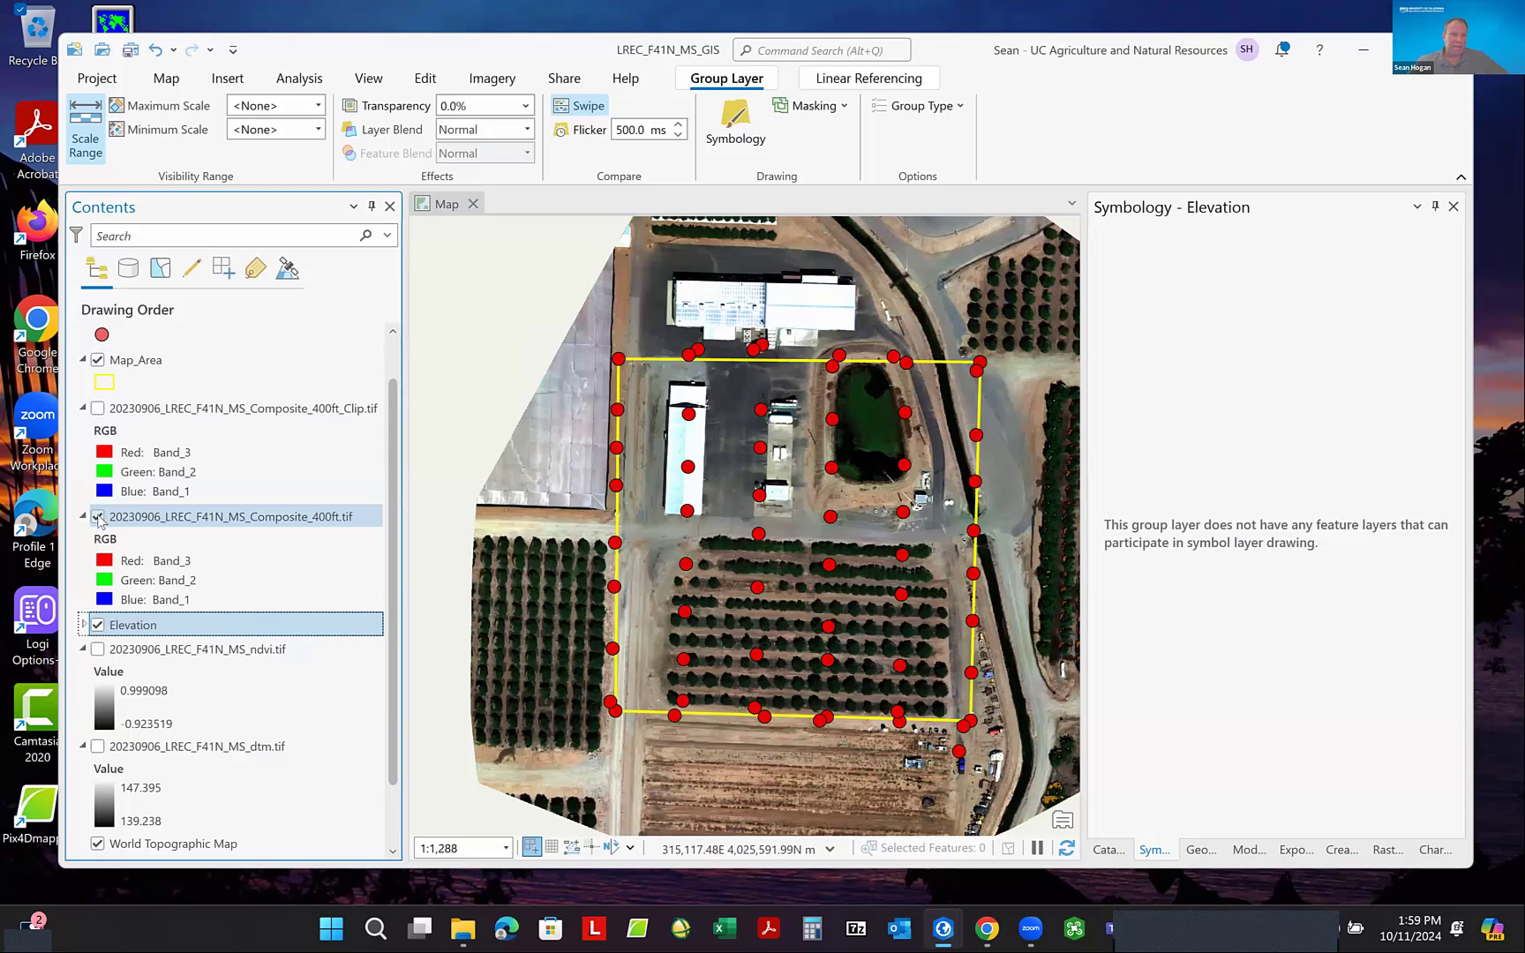
click(98, 517)
click(98, 409)
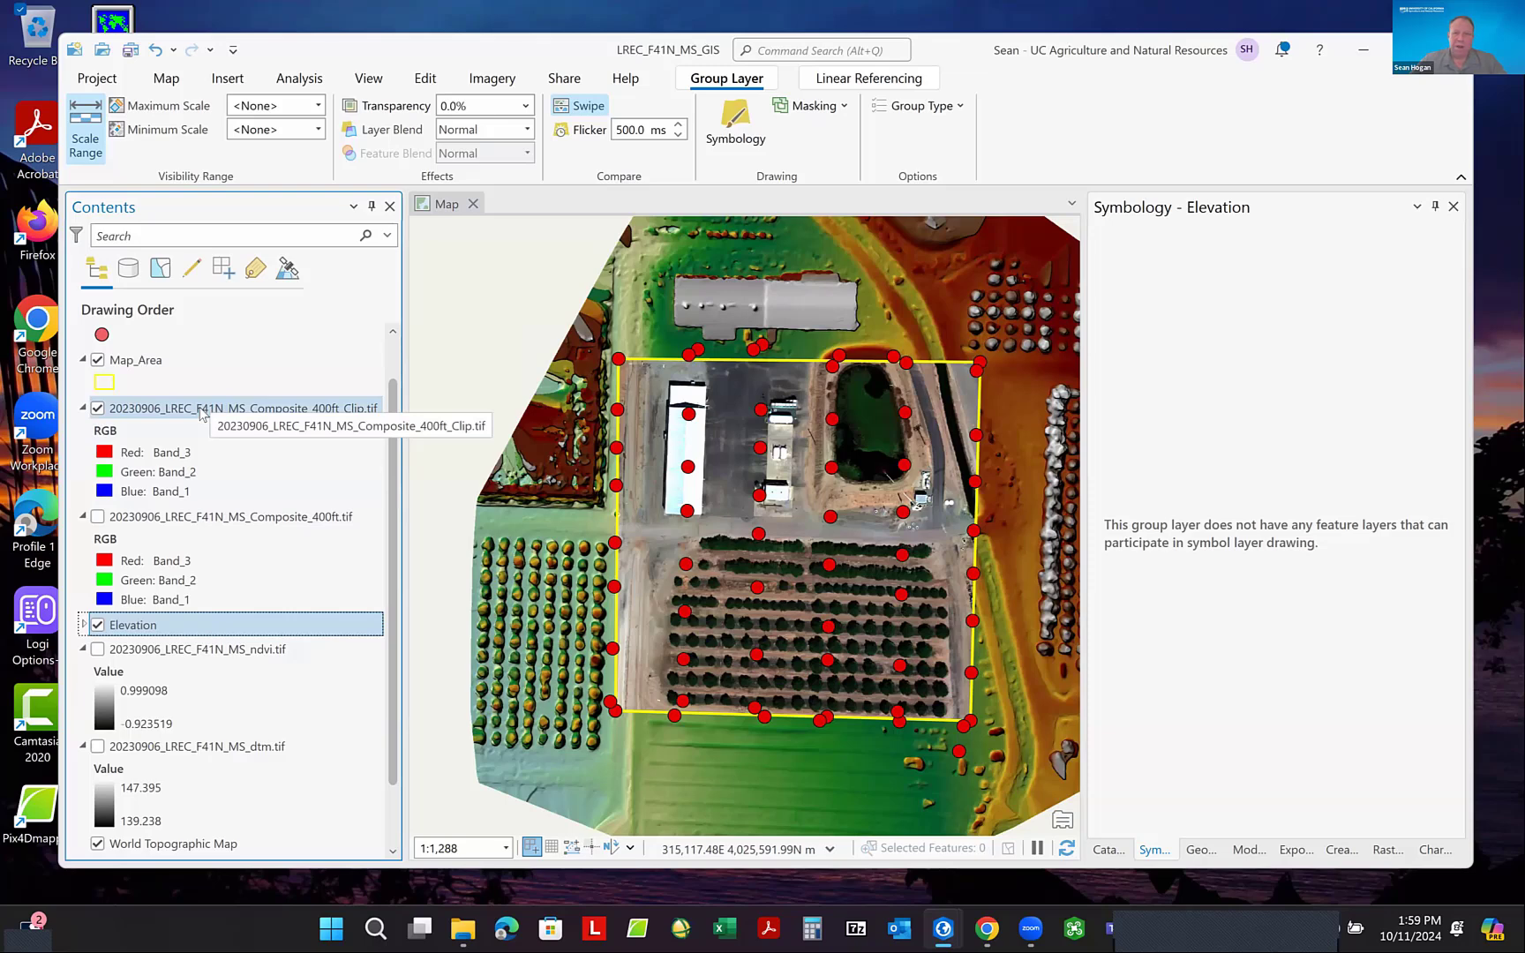
- Duplicate the 20230906_LREC_F41N_MS_Composite_400ft_Clip.tif layer in the map and move the copy directly below Map_Area
click(141, 411)
right_click(141, 411)
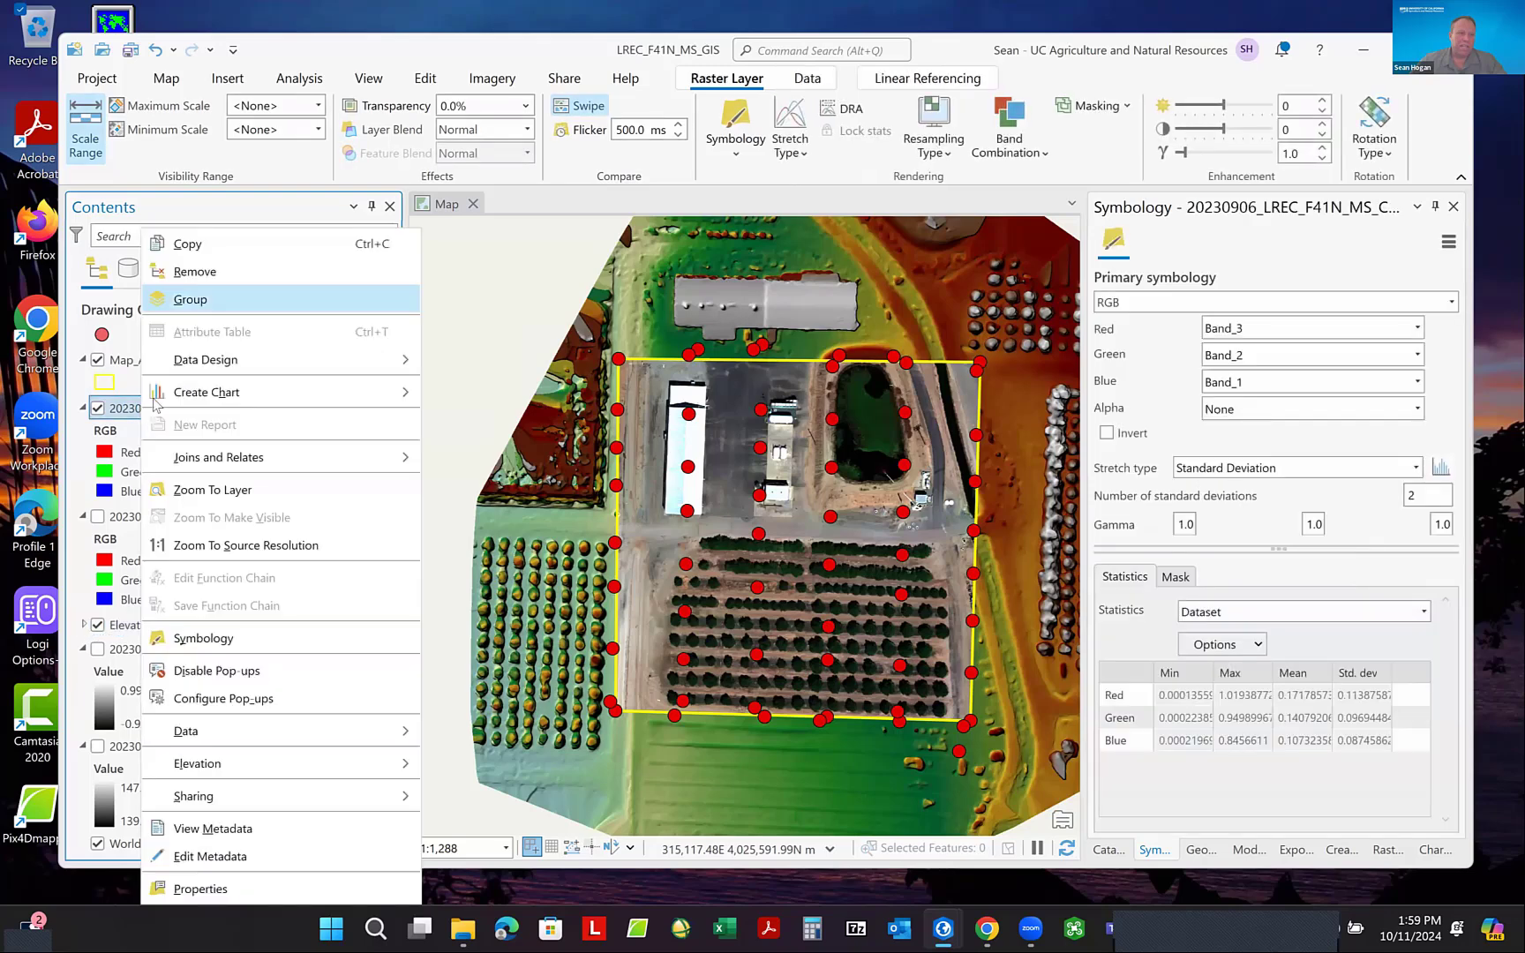
click(218, 247)
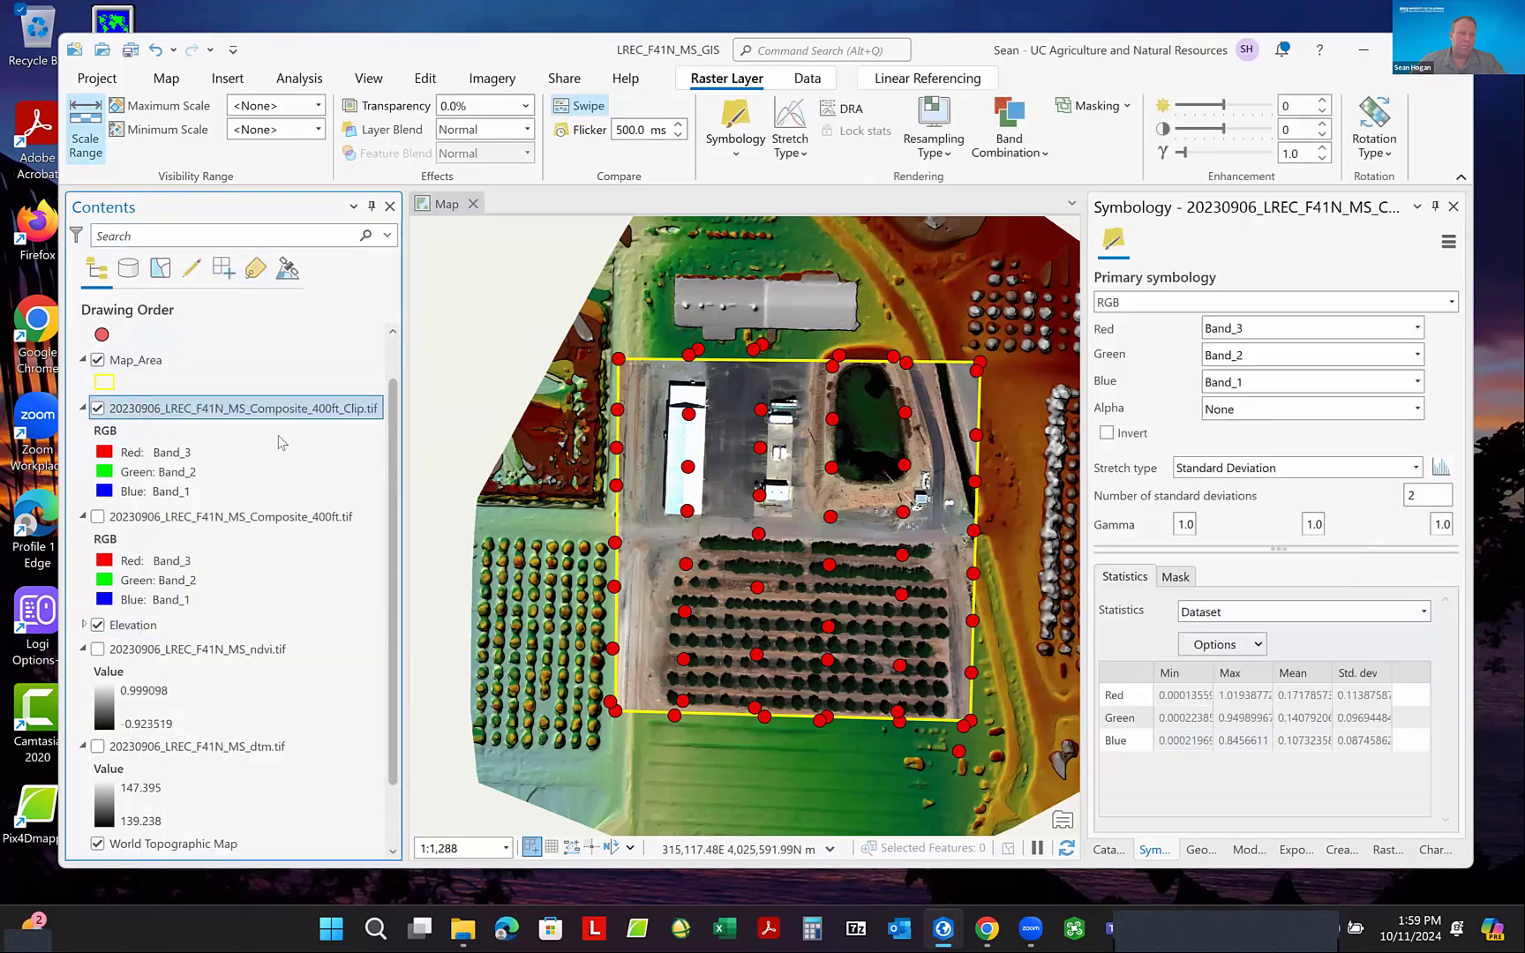
scroll(395, 424, up, 1)
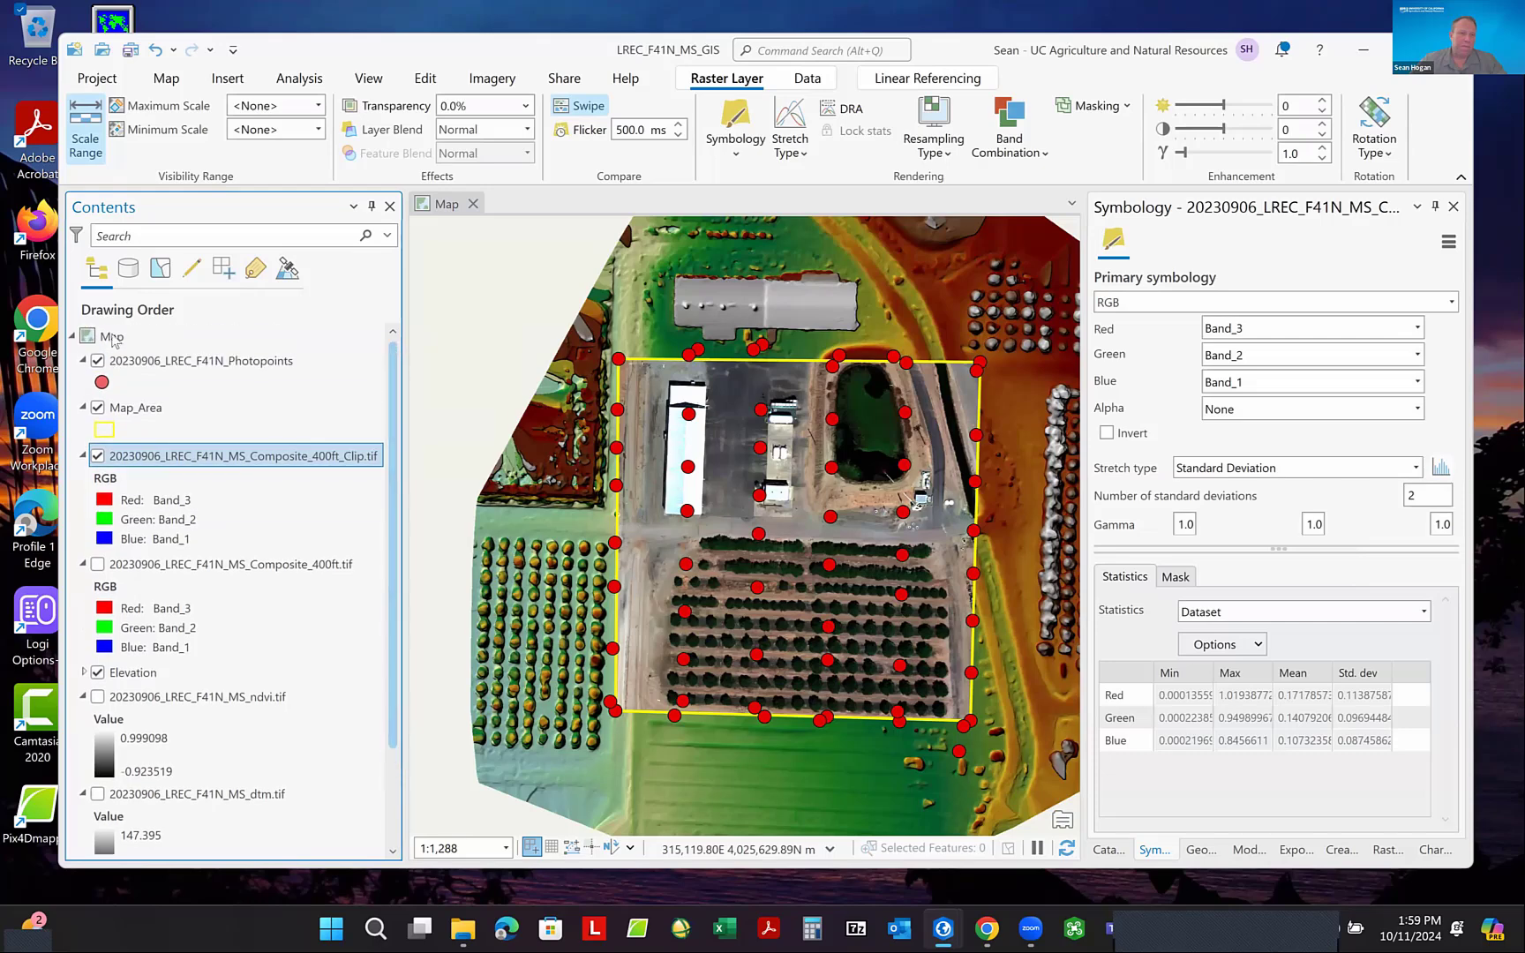
right_click(117, 343)
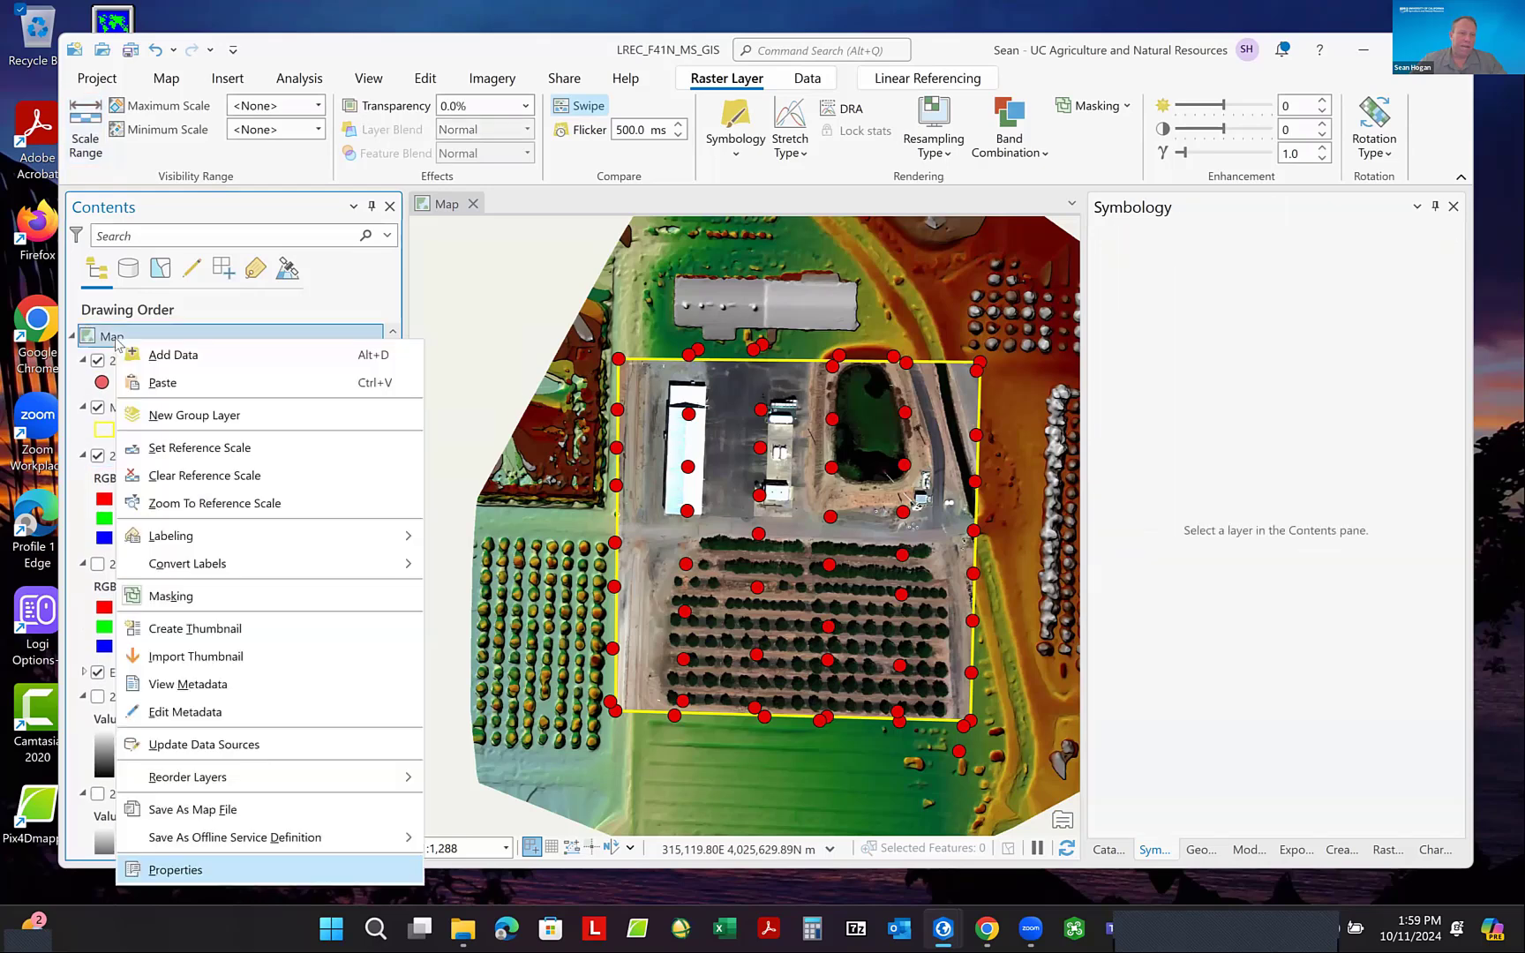
click(167, 378)
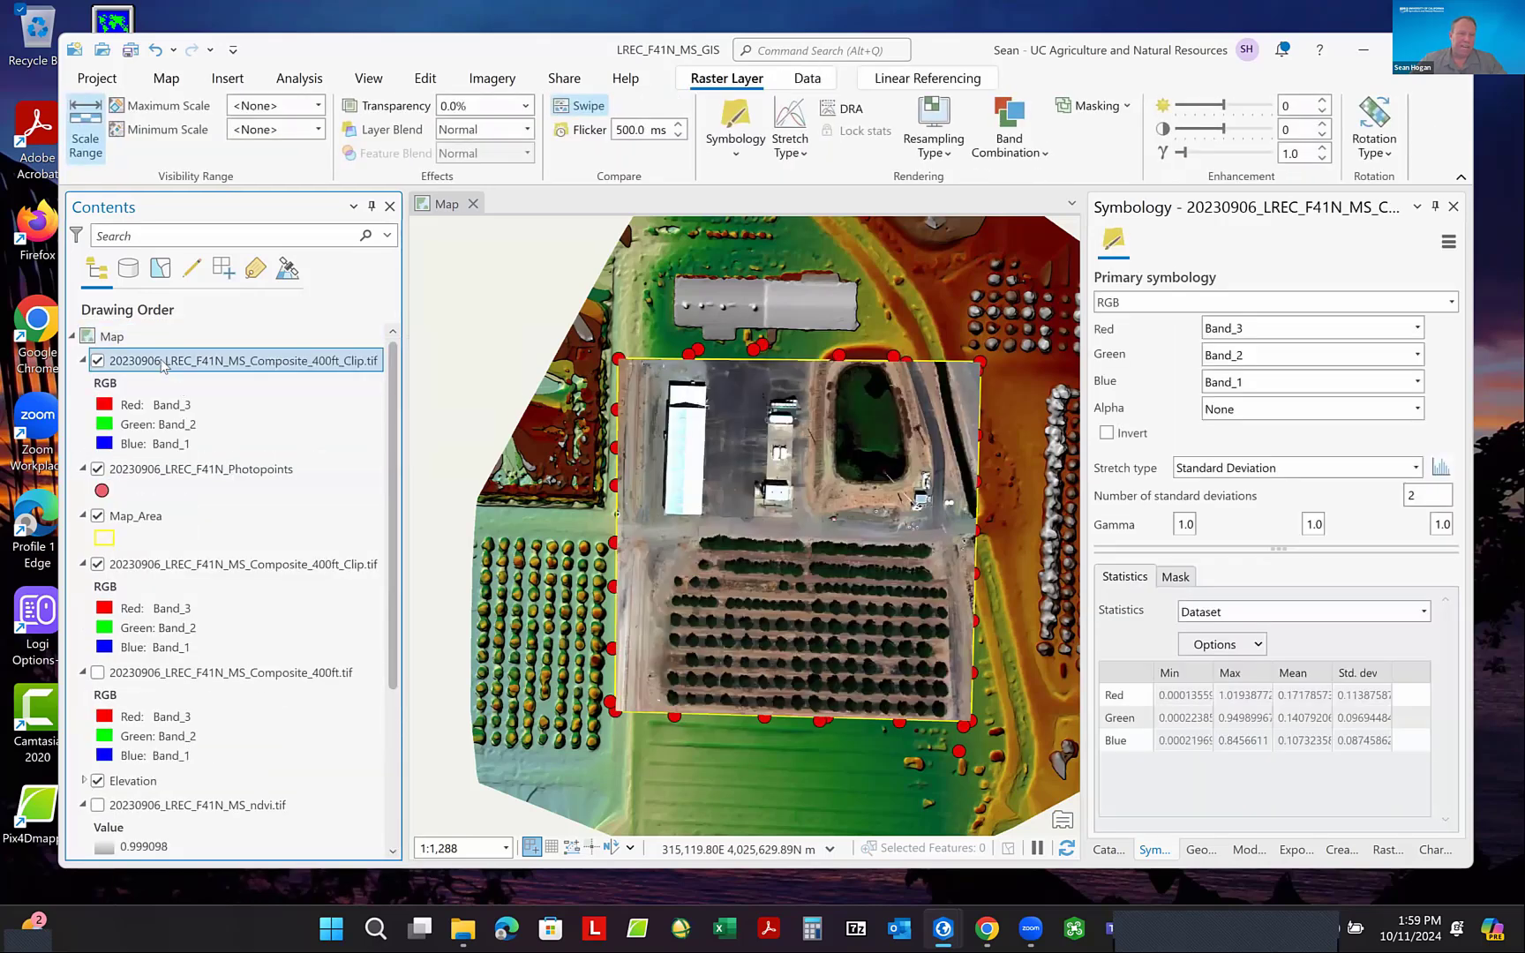
drag(165, 366, 166, 549)
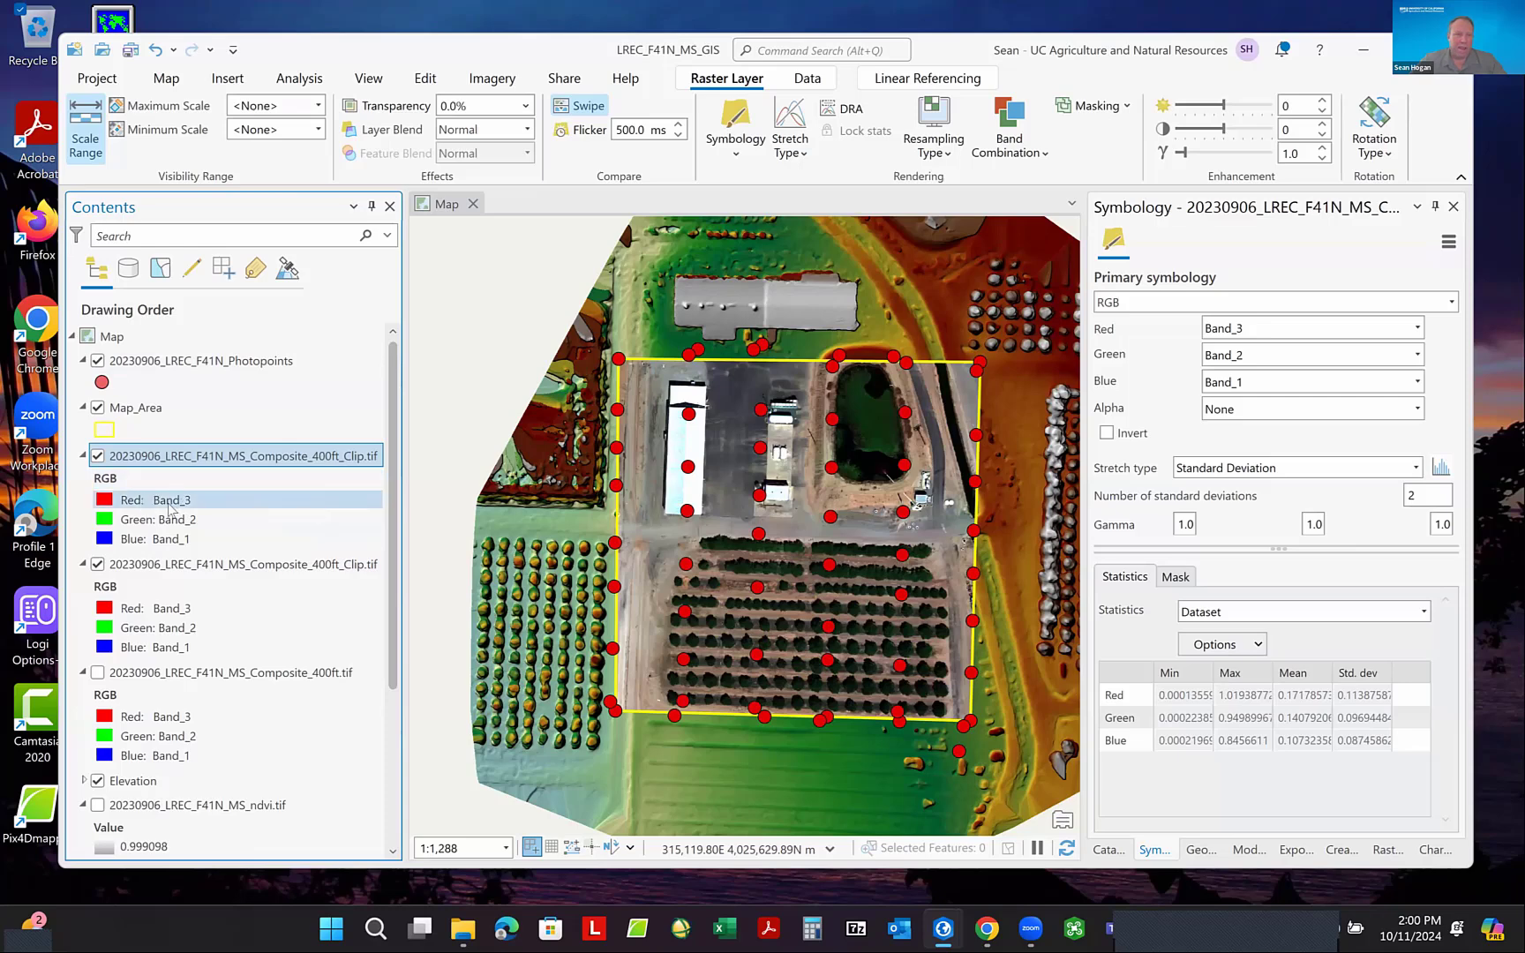
- Hide the Elevation group and assign Band_5 to the red channel of the upper clipped composite copy
scroll(141, 717, down, 1)
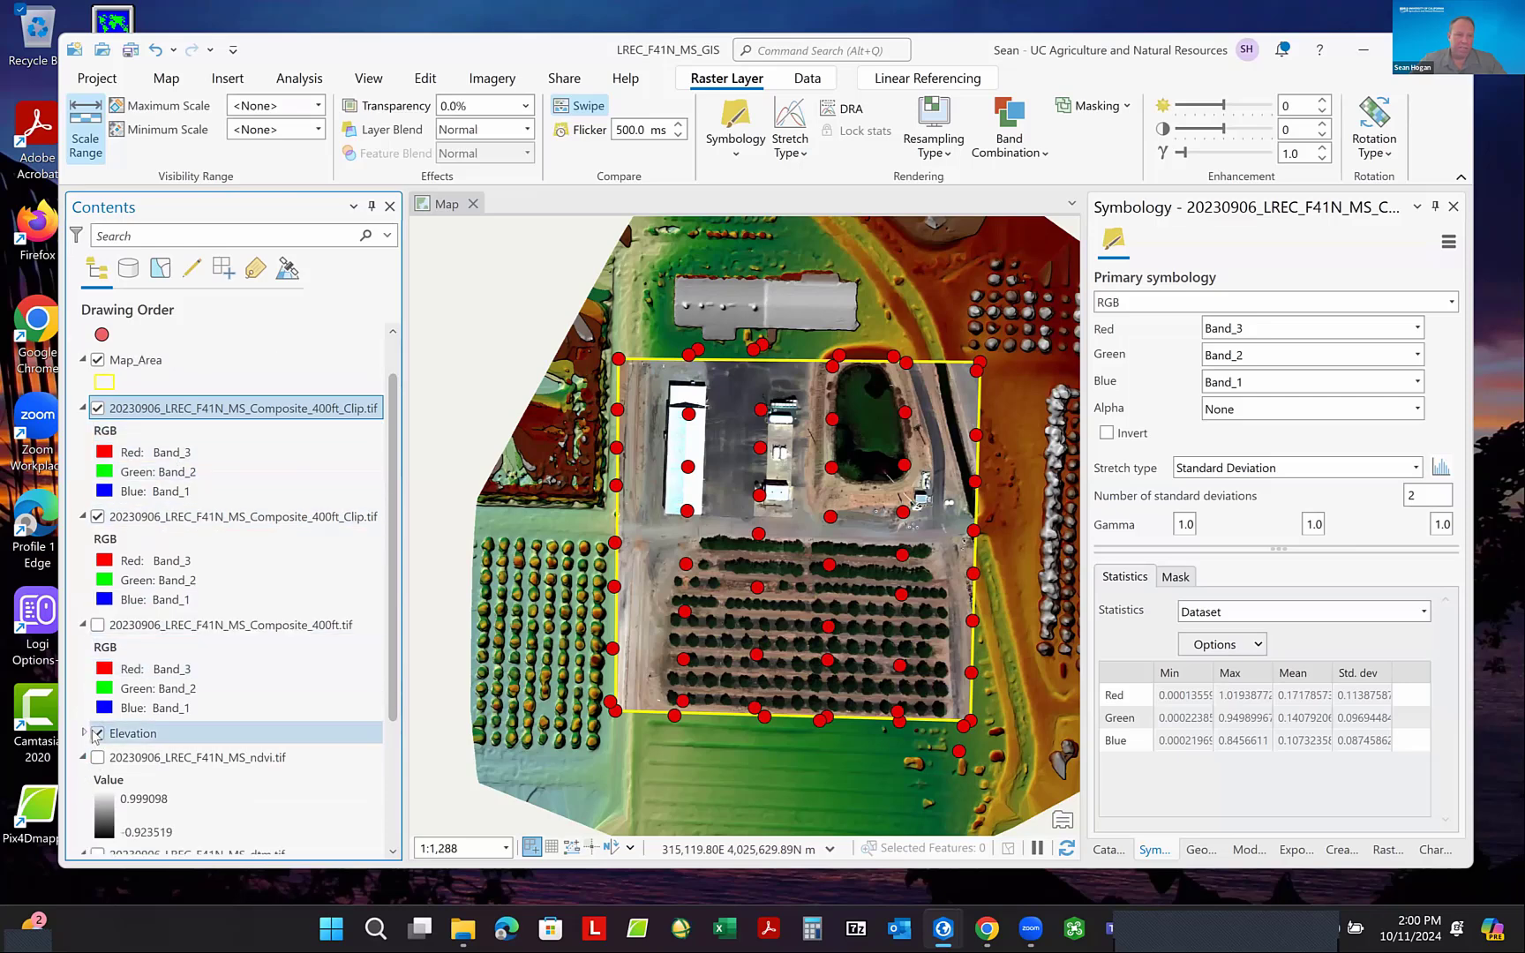
click(97, 733)
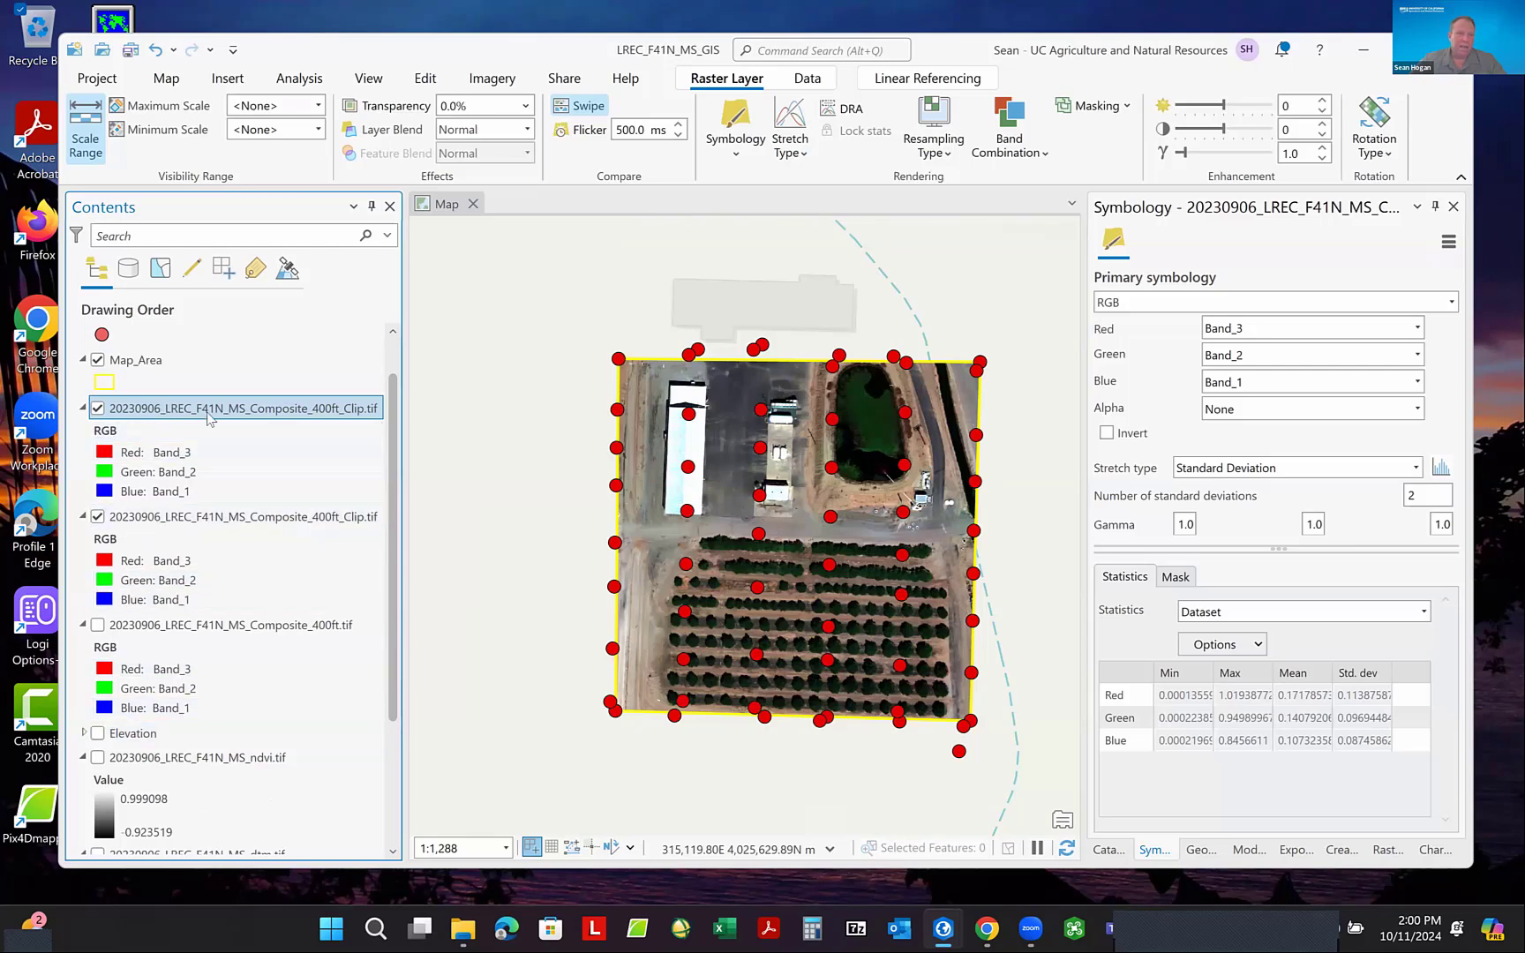
click(173, 454)
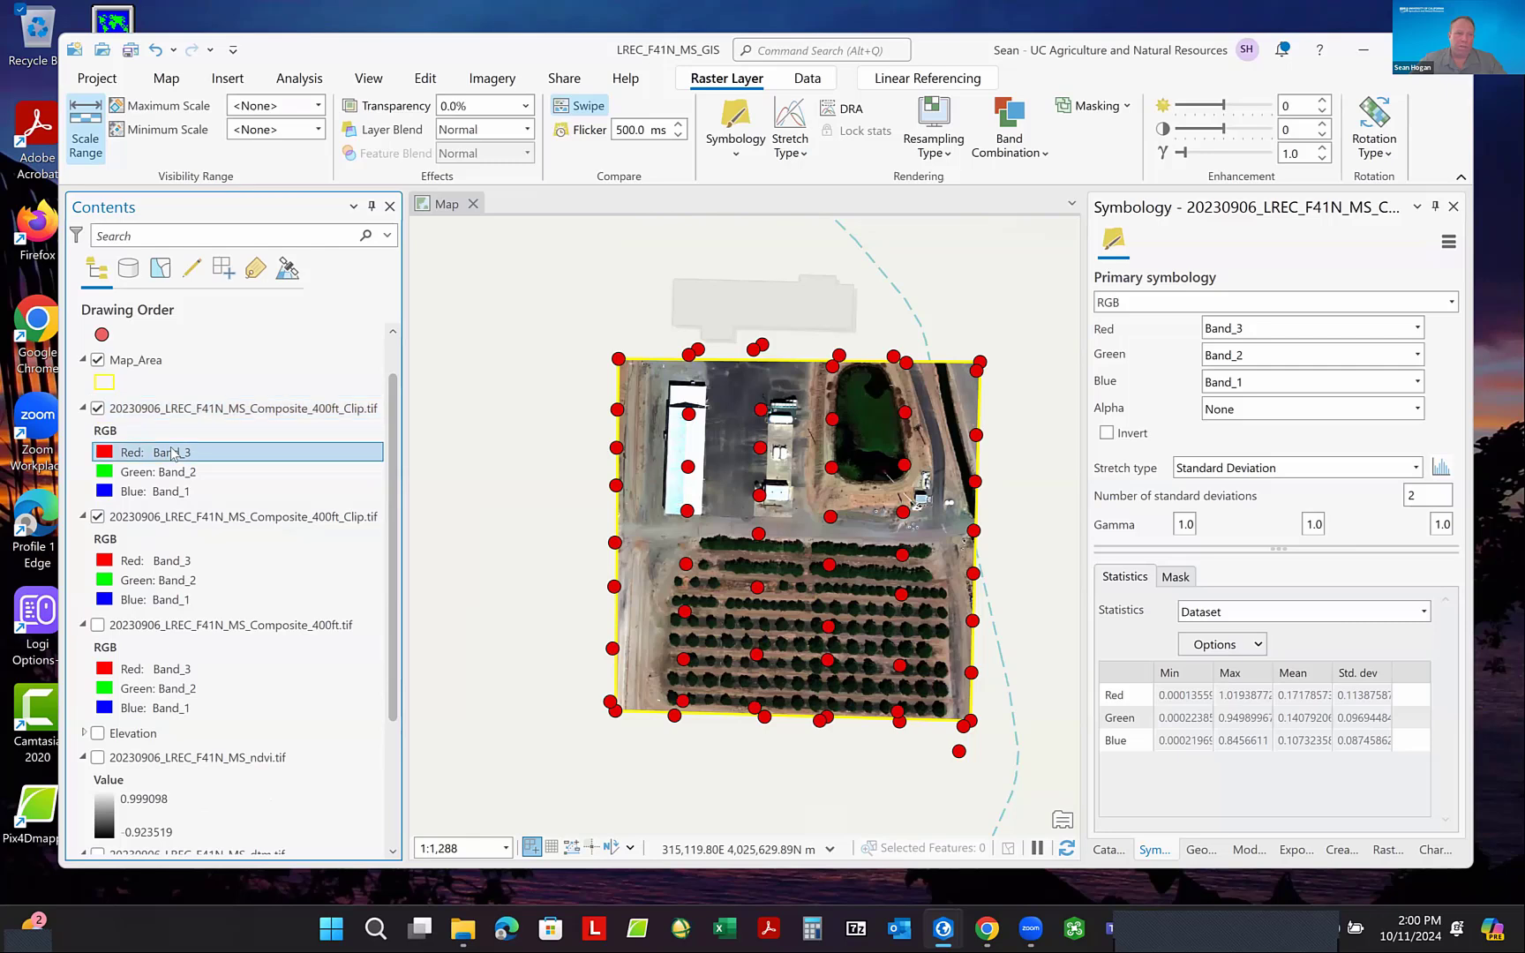
click(173, 454)
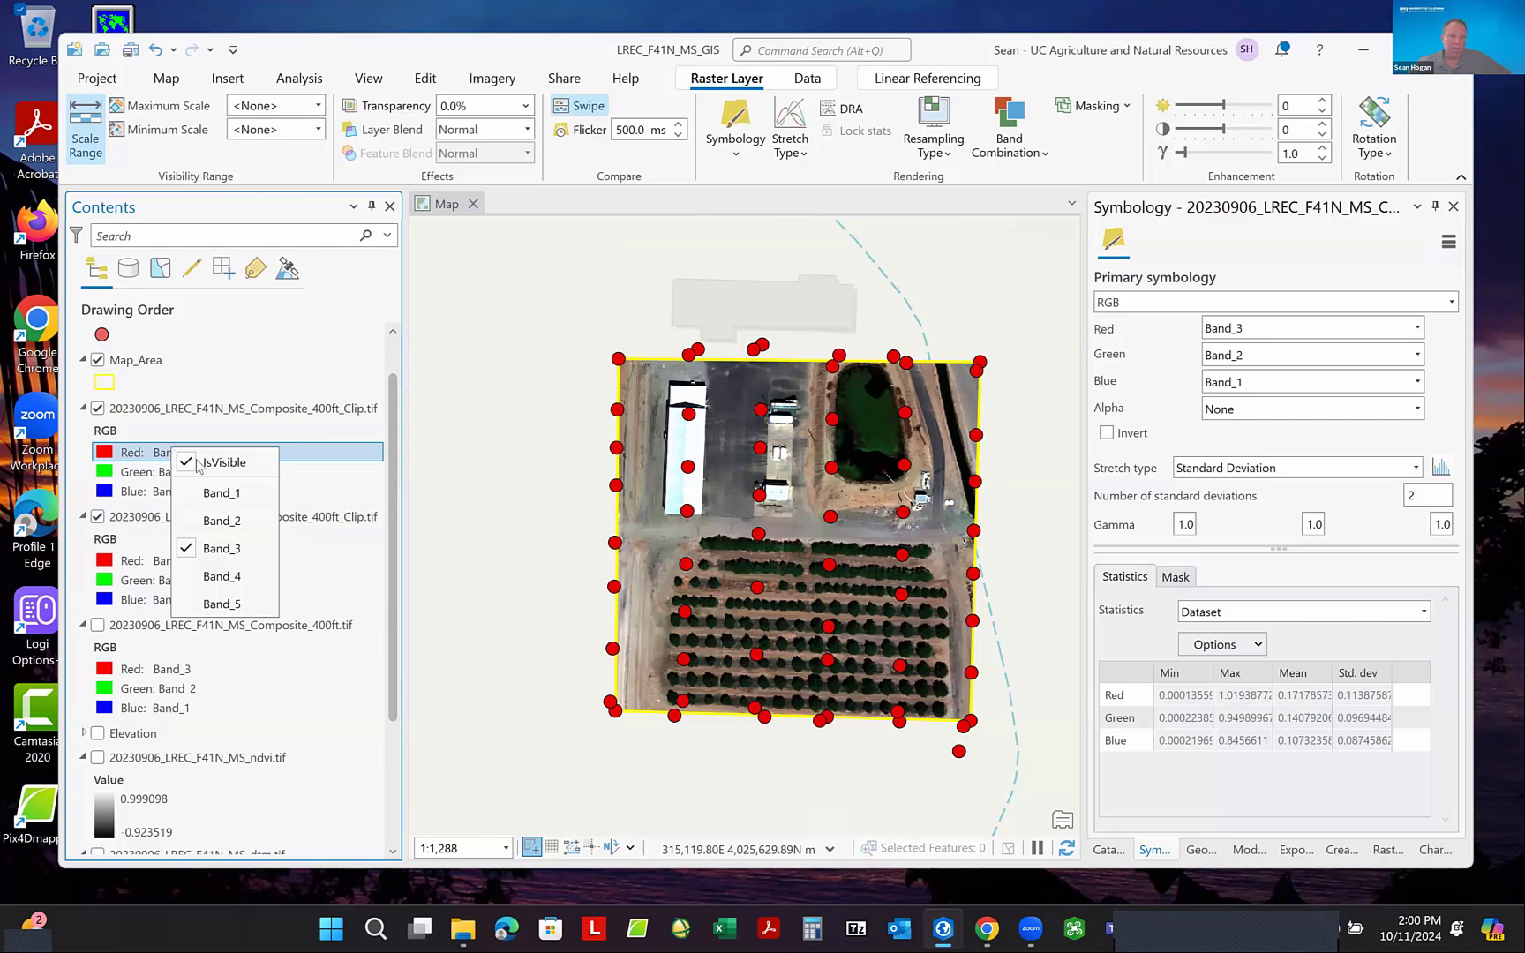
click(223, 606)
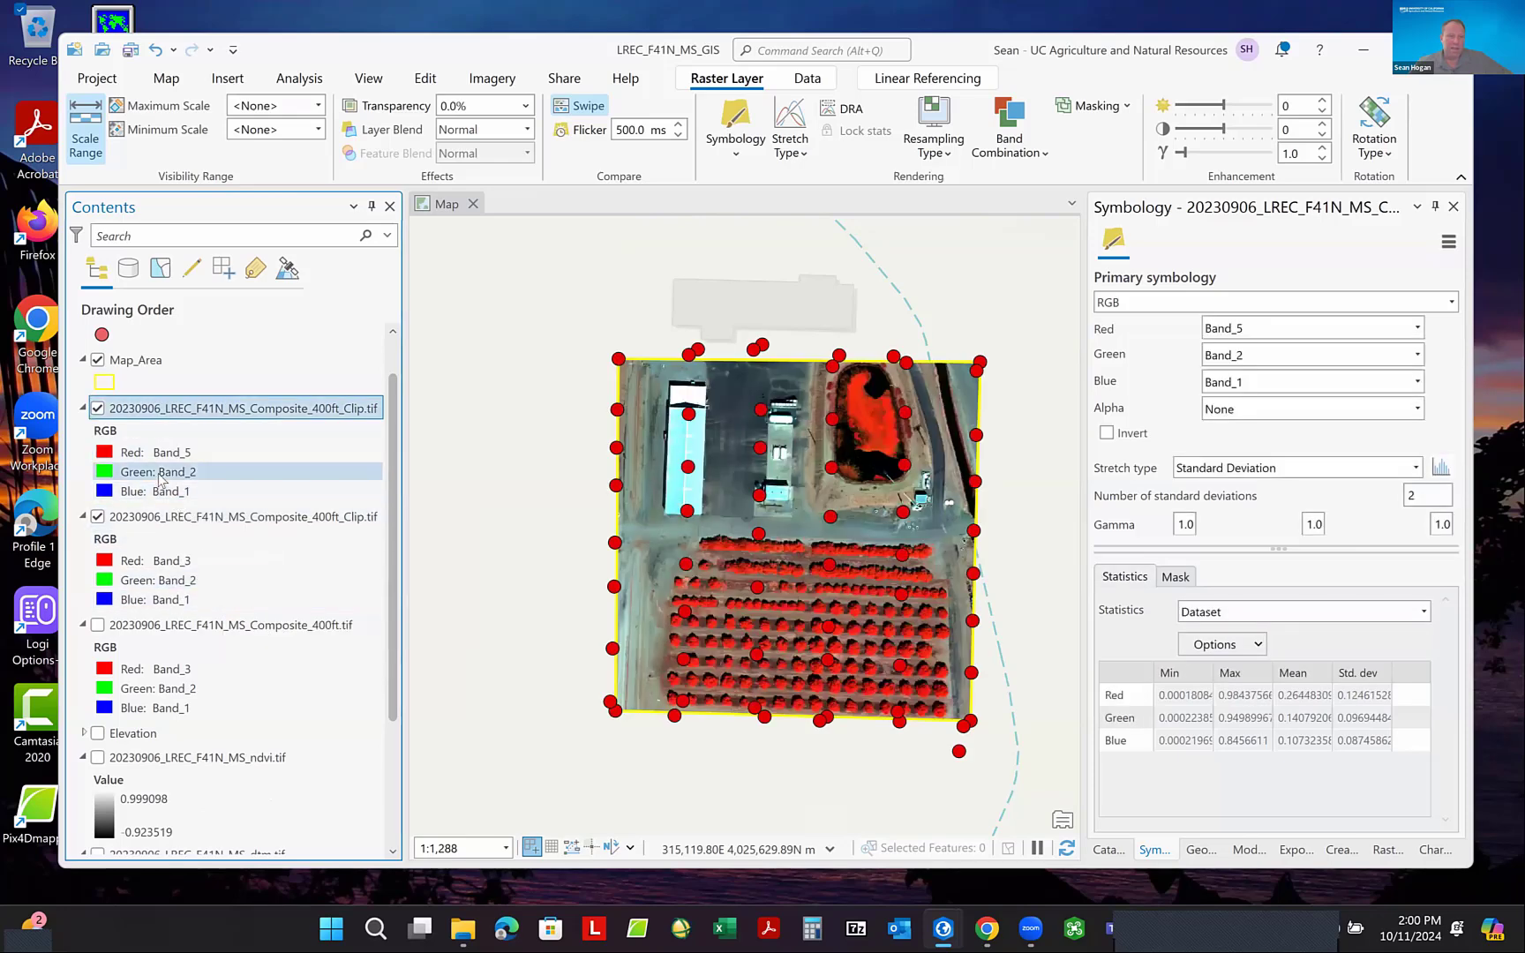
- Assign Band_3 to the green channel and Band_2 to the blue channel of the upper clipped composite copy
click(161, 479)
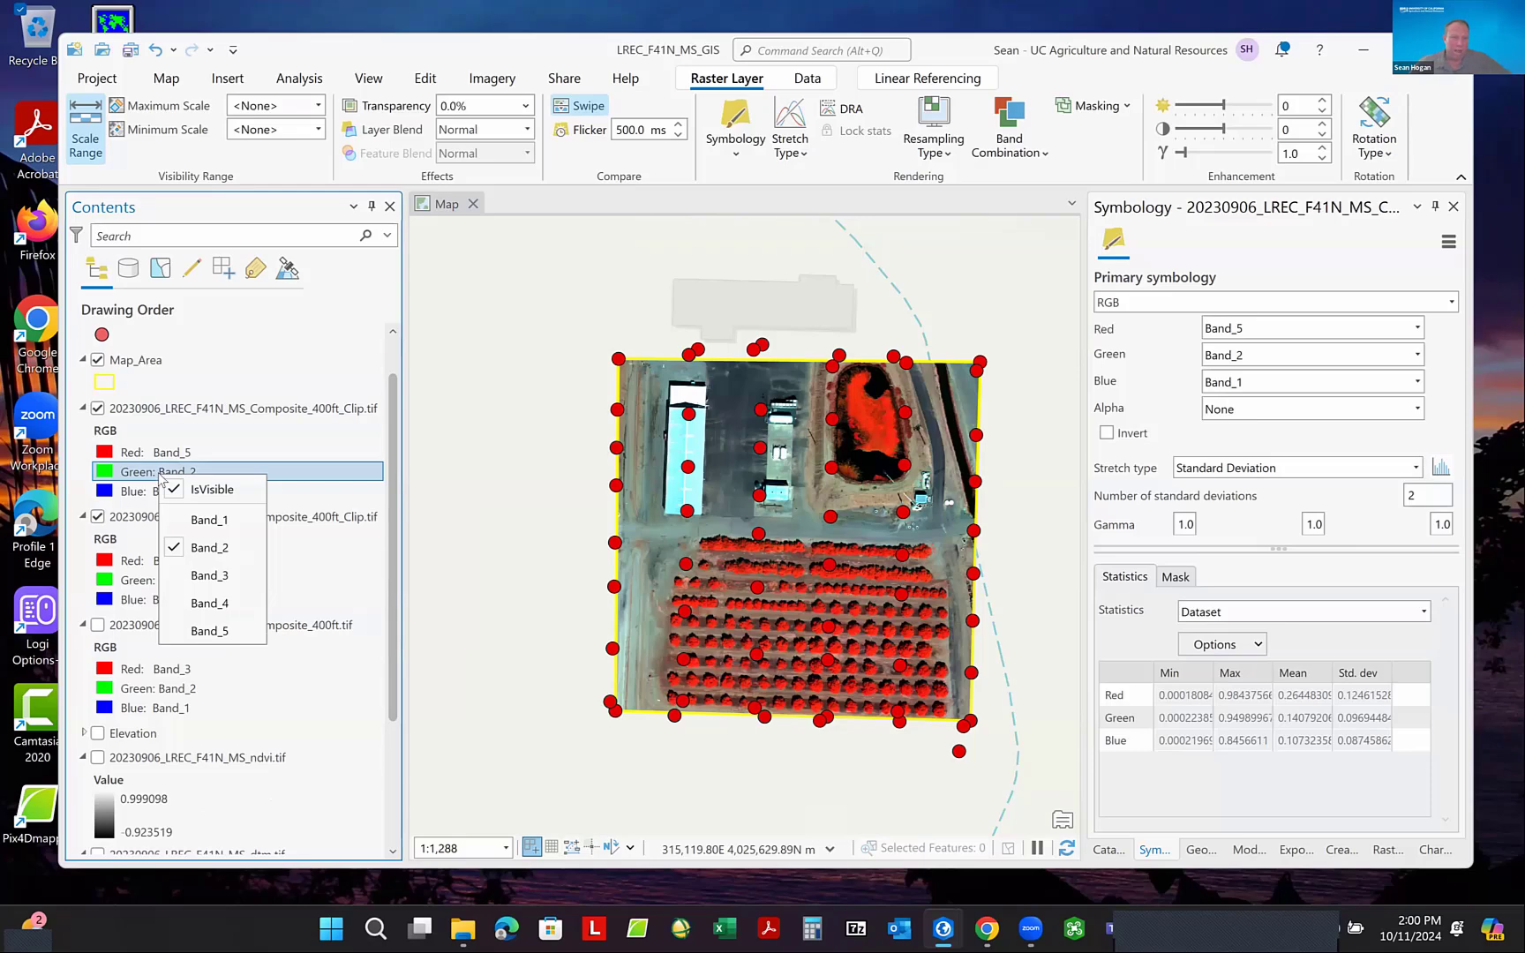
click(210, 575)
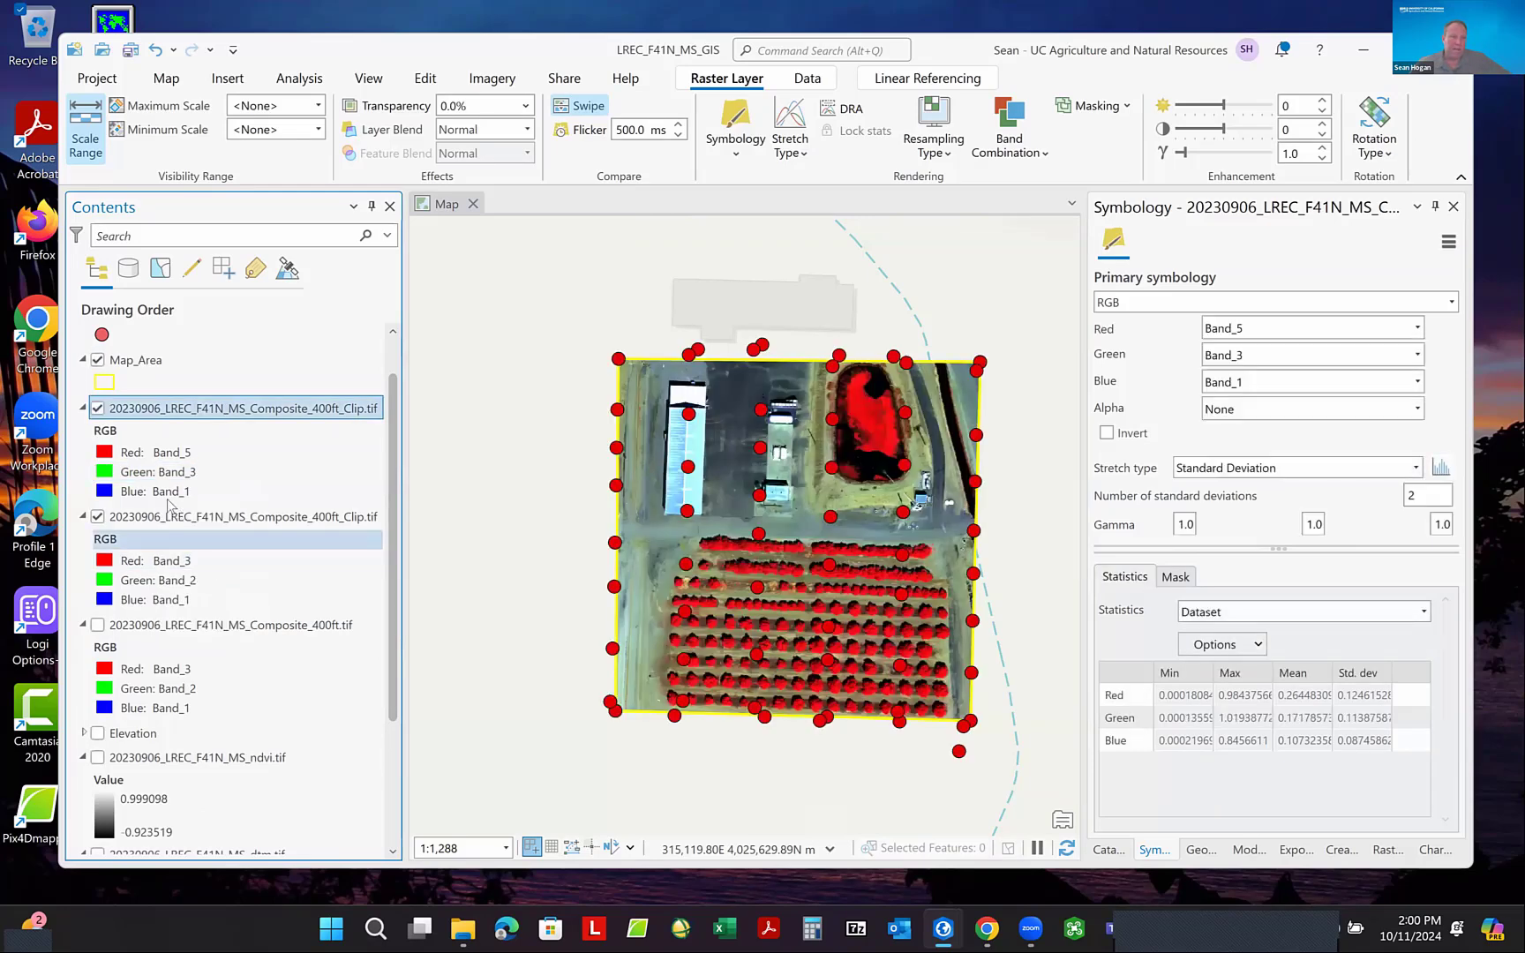
click(165, 496)
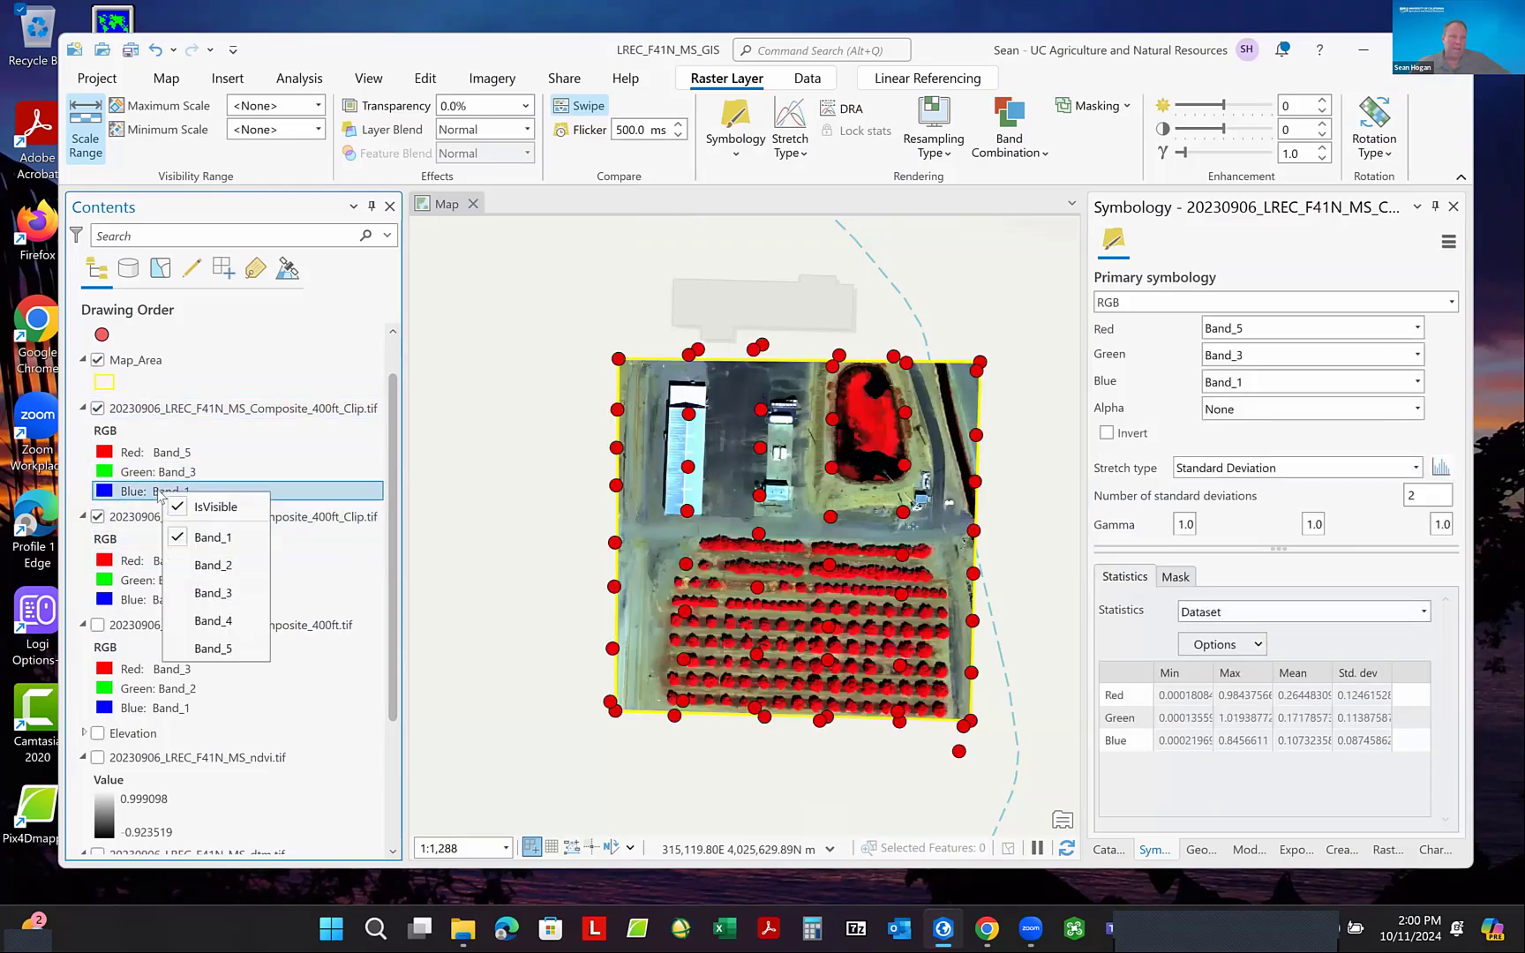
click(231, 568)
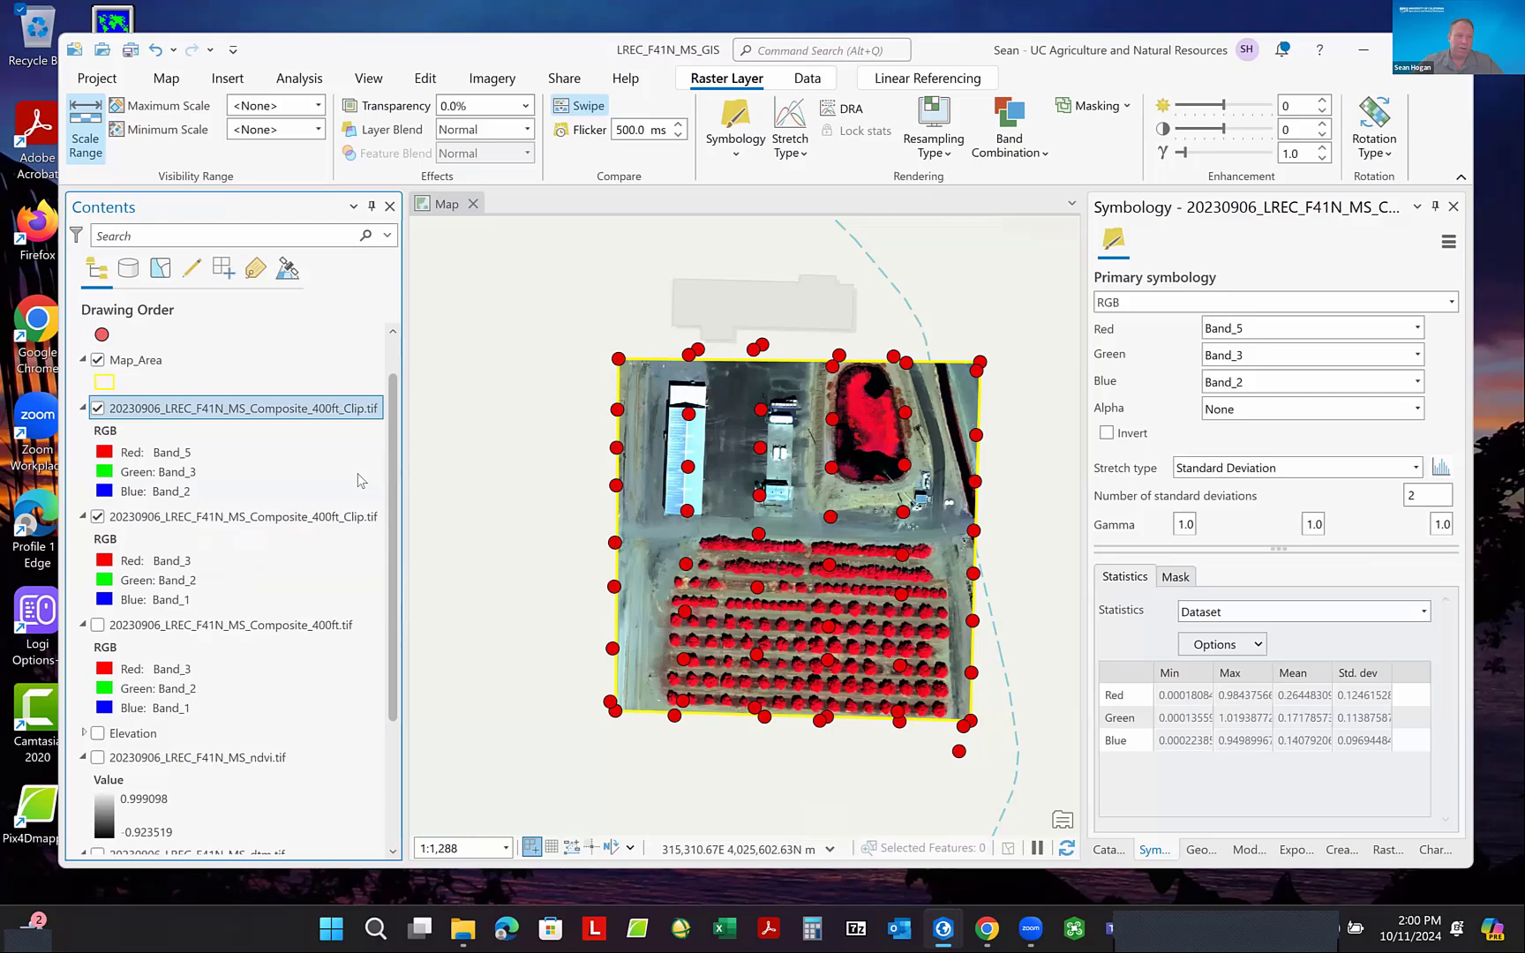
- Toggle the upper clipped composite's visibility repeatedly to compare false color with the natural-color copy beneath, leaving it shown
click(98, 409)
click(98, 409)
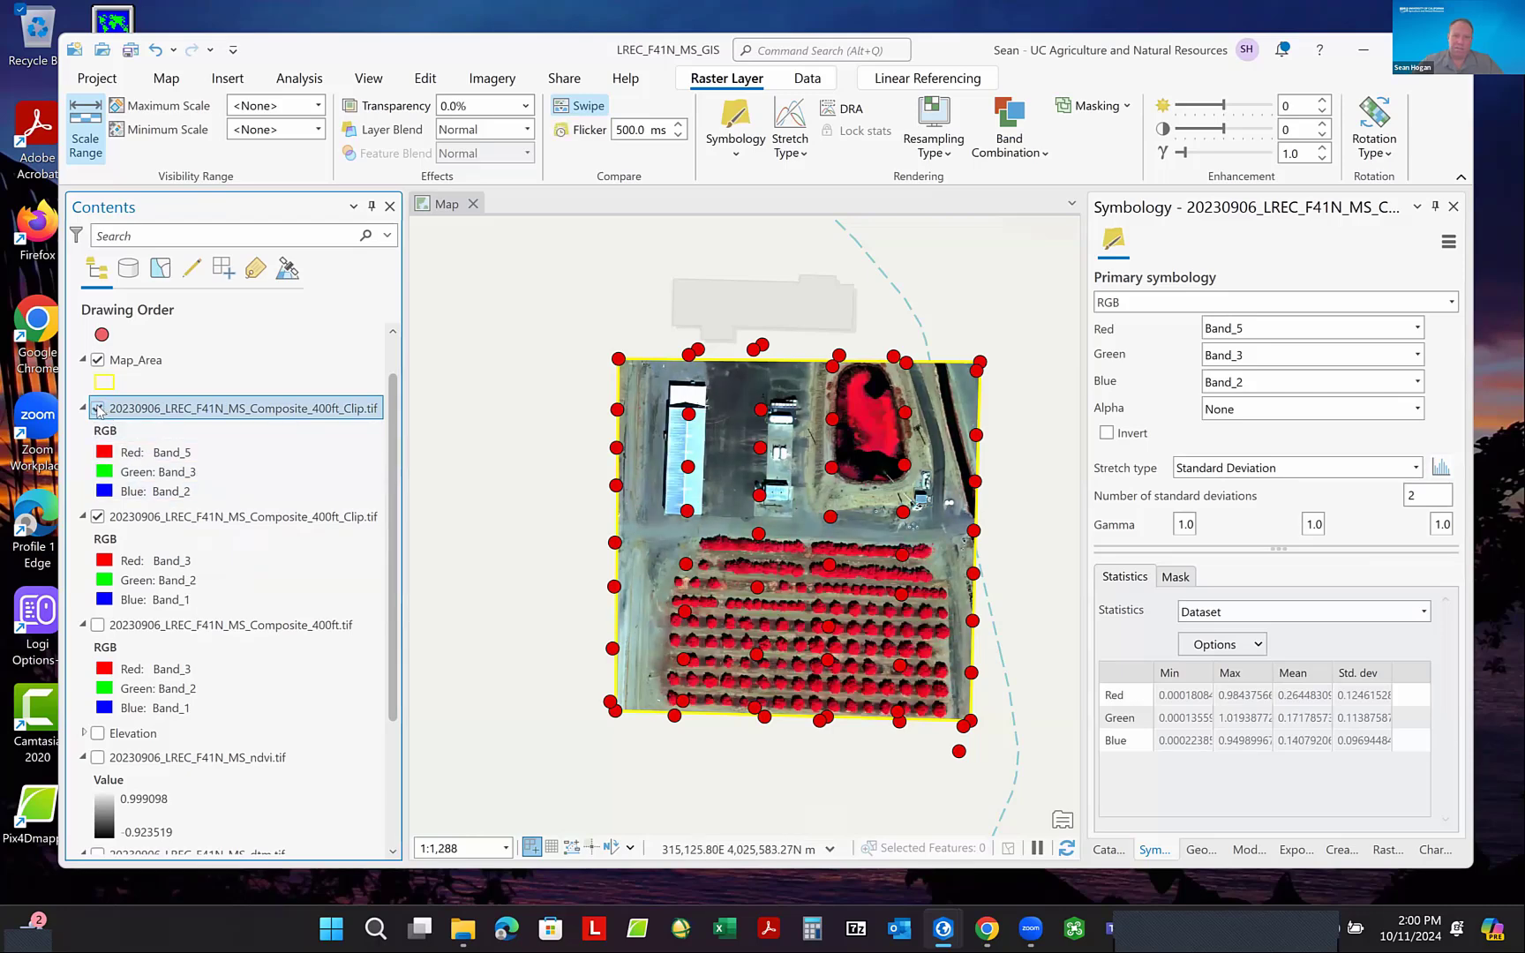
click(98, 408)
click(98, 408)
click(98, 408)
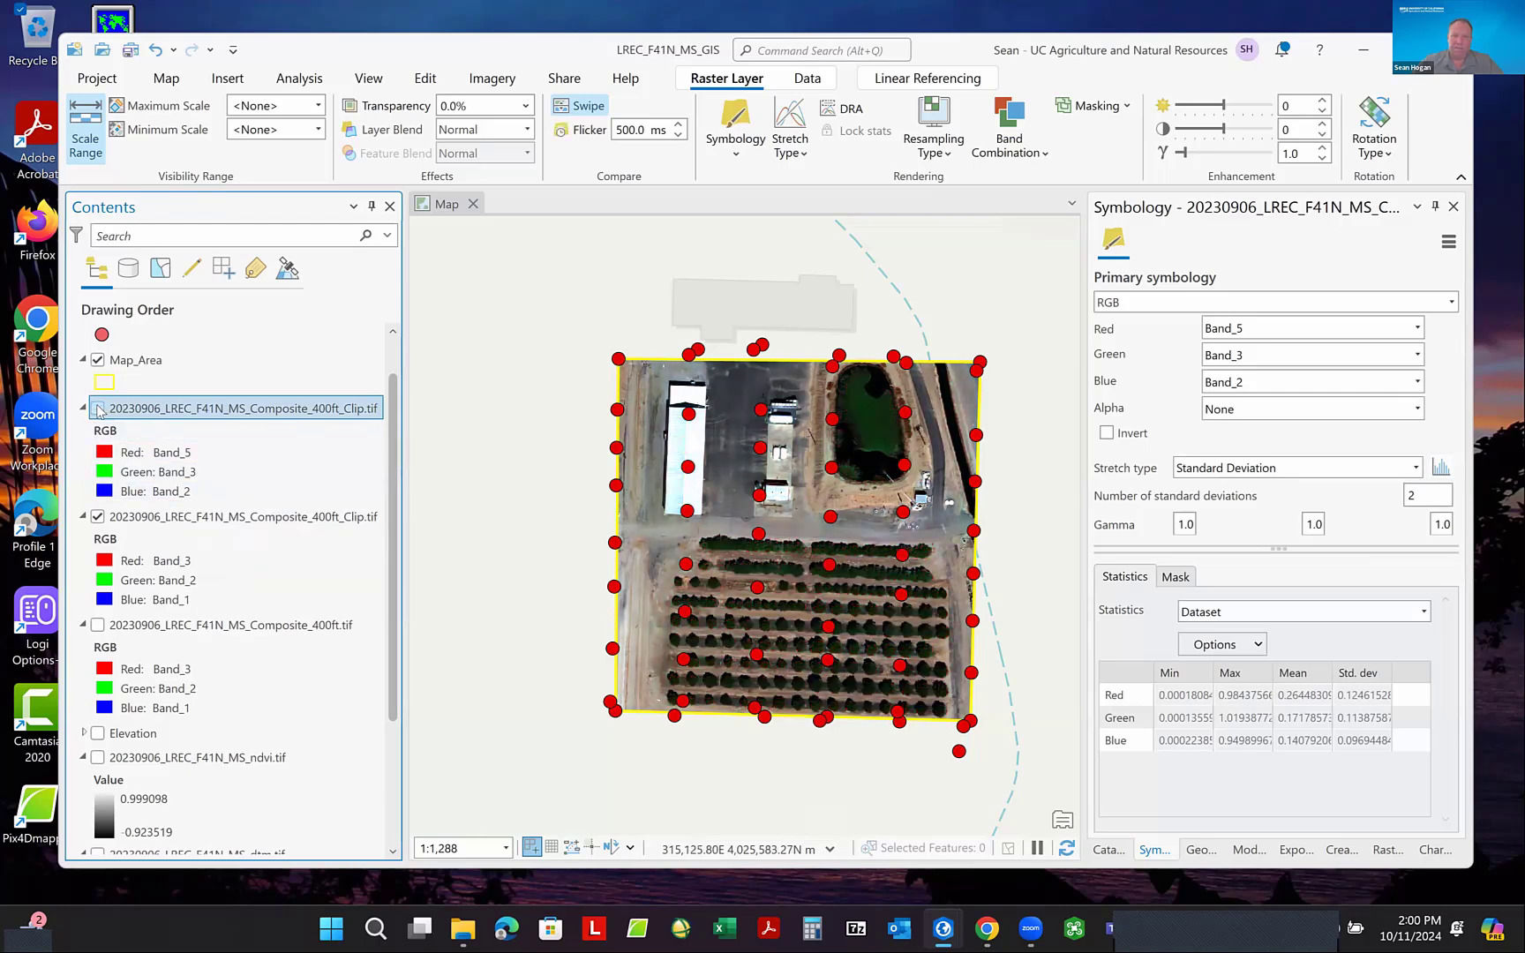
click(98, 409)
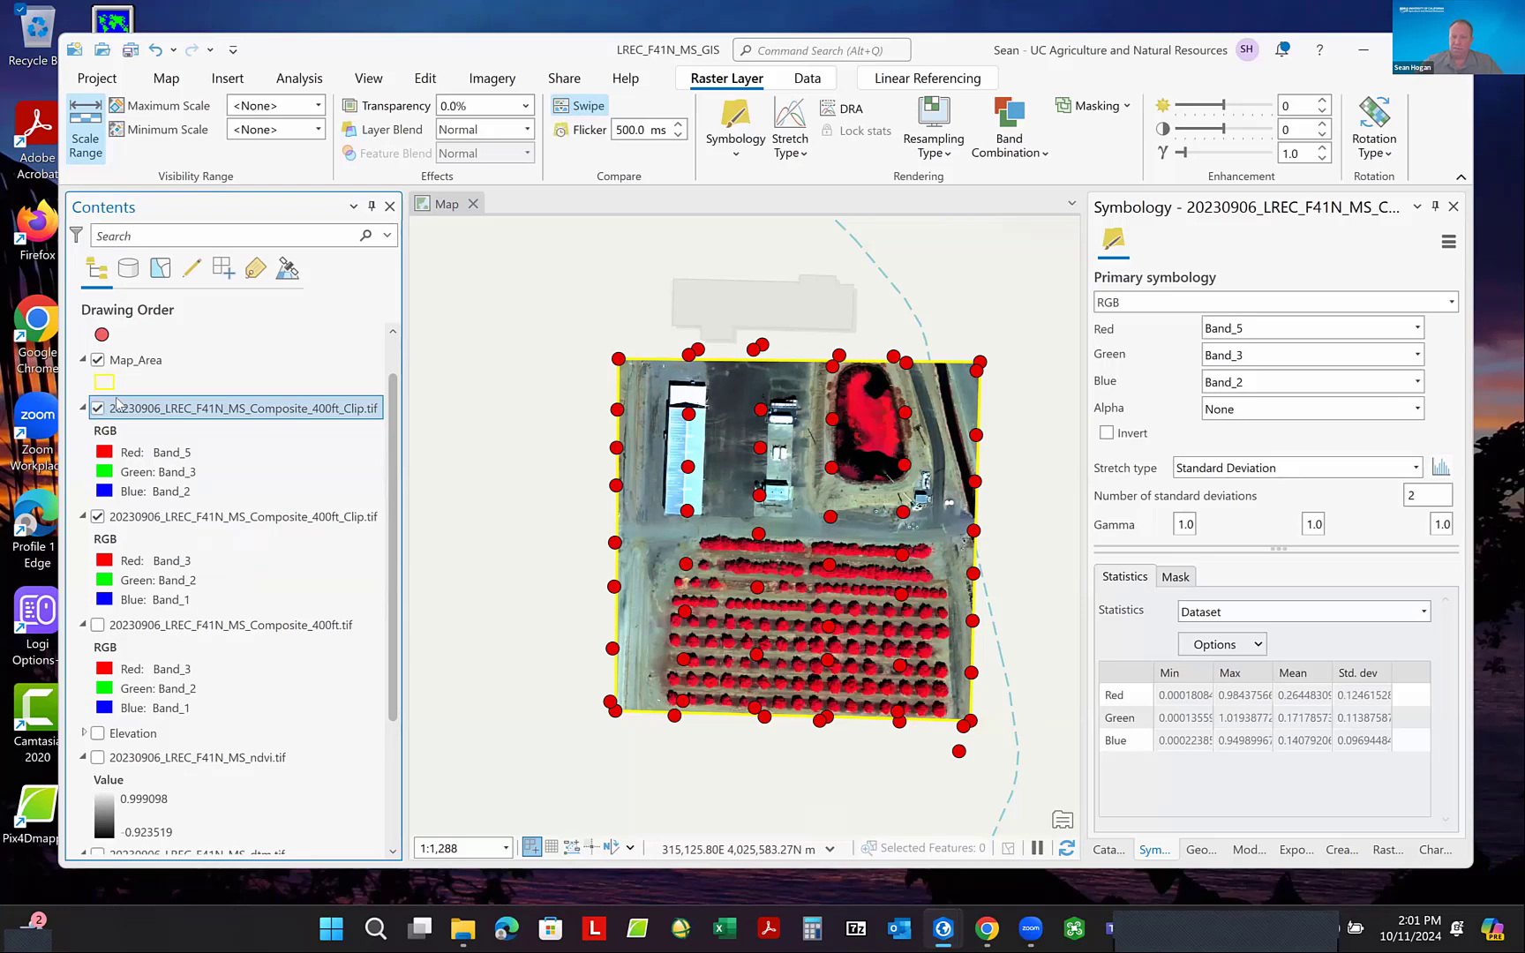